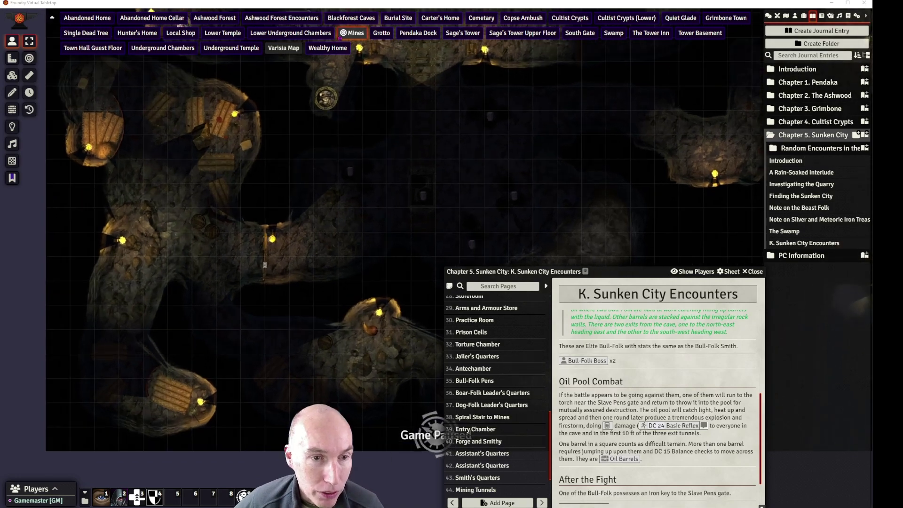
Add a new text page named "Slave Pens" to the K. Sunken City Encounters journal
{"action": "mouse_move", "coordinate": [455, 165]}
{"action": "left_mouse_down"}
{"action": "mouse_move", "coordinate": [412, 218]}
{"action": "mouse_move", "coordinate": [455, 176]}
{"action": "left_mouse_up"}
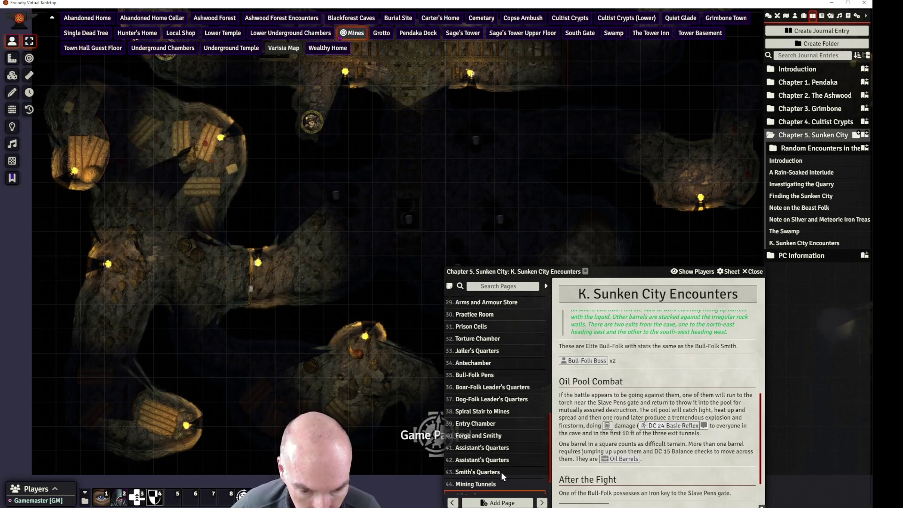
{"action": "scroll", "coordinate": [501, 473], "scroll_direction": "down", "scroll_amount": 1}
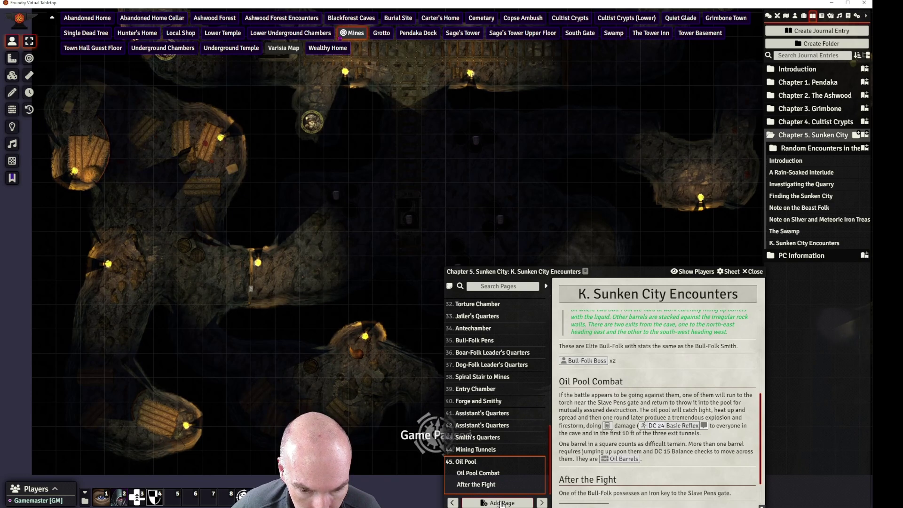
{"action": "left_click", "coordinate": [500, 504]}
{"action": "type", "text": "Sla"}
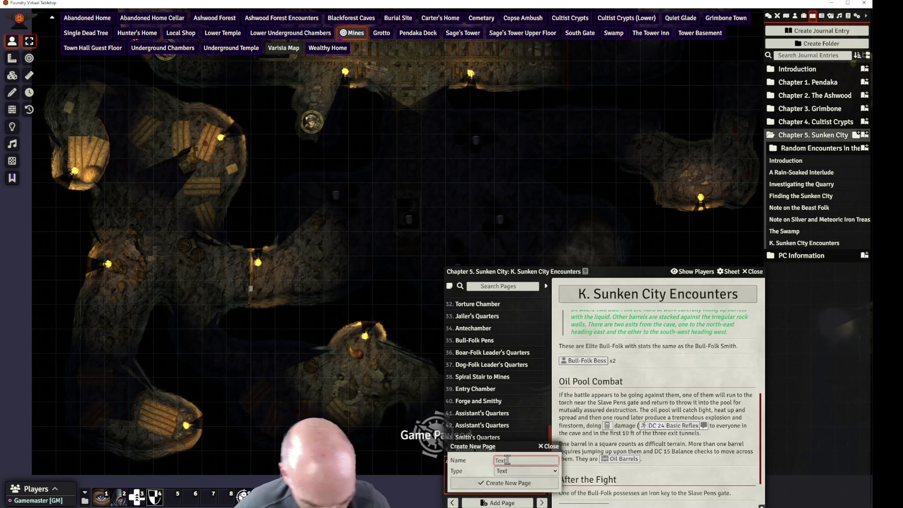
{"action": "type", "text": "ve Pens"}
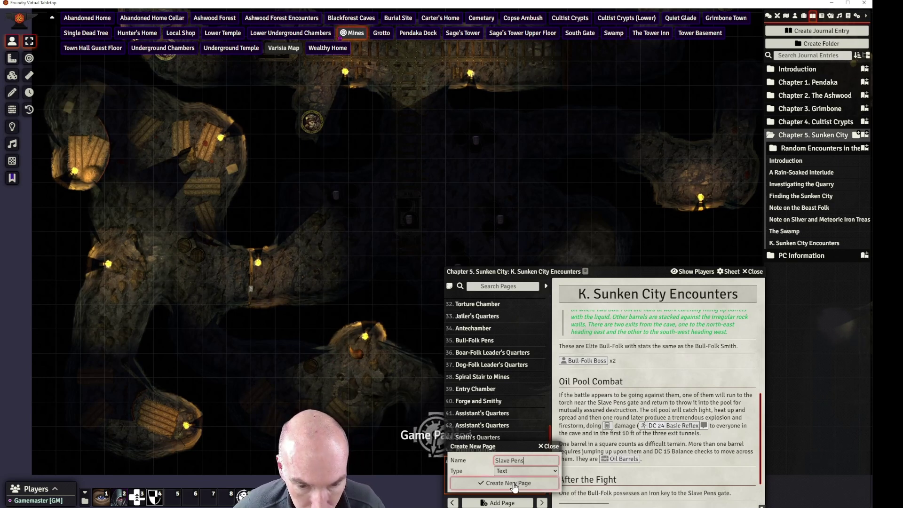
{"action": "key", "text": "Return"}
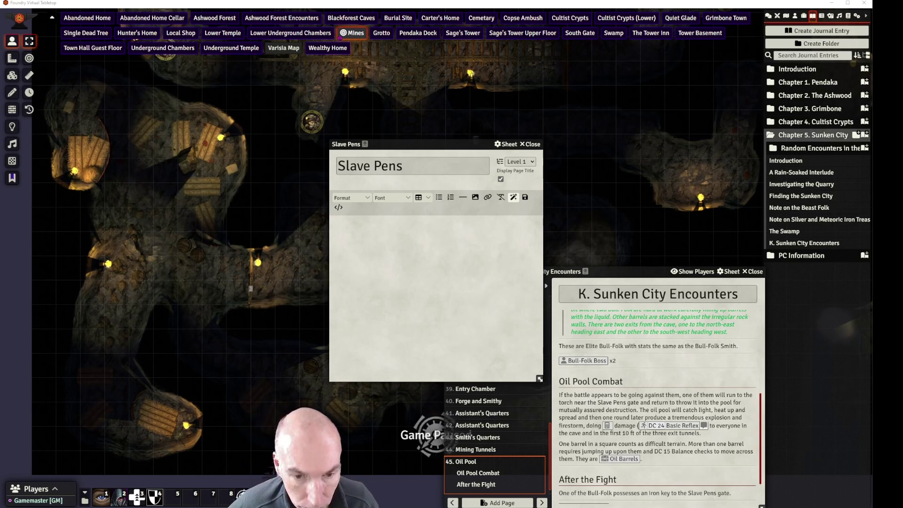
{"action": "left_click", "coordinate": [373, 230]}
{"action": "key", "text": "ctrl+v"}
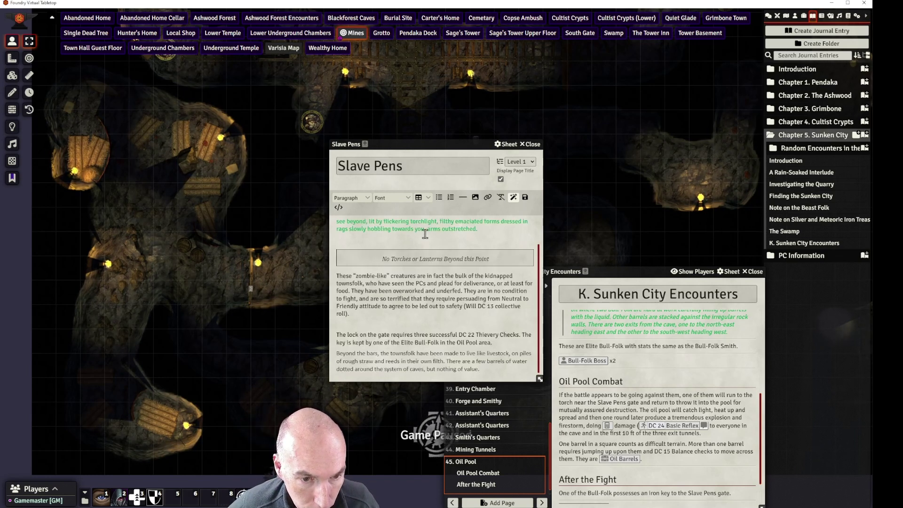
{"action": "scroll", "coordinate": [436, 241], "scroll_direction": "up", "scroll_amount": 1}
{"action": "scroll", "coordinate": [436, 241], "scroll_direction": "down", "scroll_amount": 1}
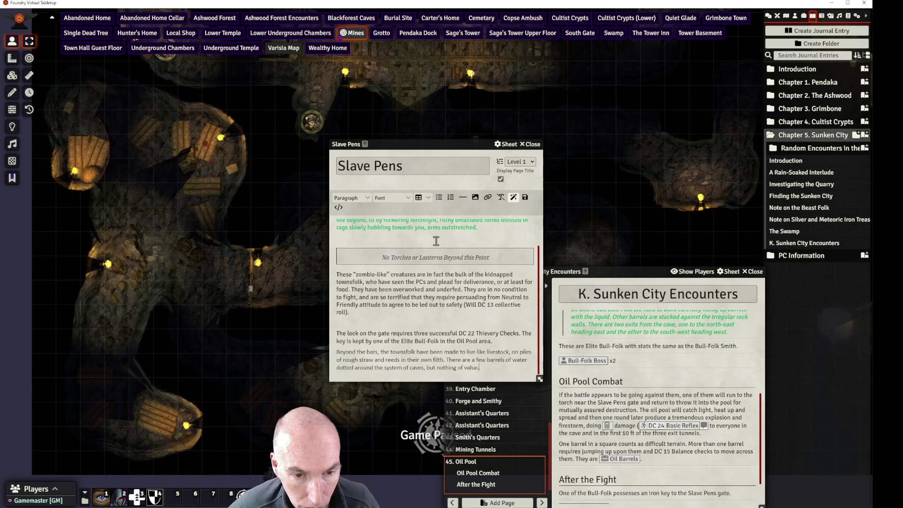
{"action": "key", "text": "ctrl+z"}
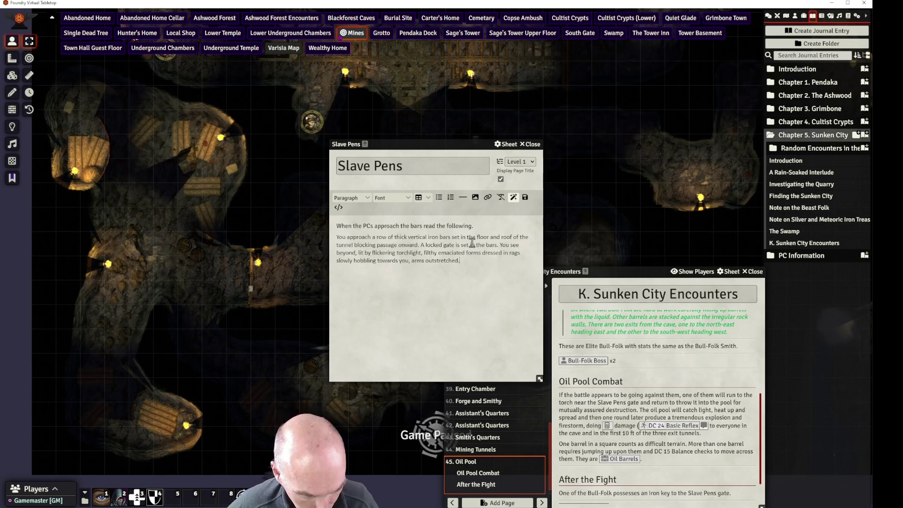
Enter the read-aloud paragraph about thick vertical iron bars blocking the tunnel under the page's intro line and format it as a Blockquote
{"action": "key", "text": "ctrl+z"}
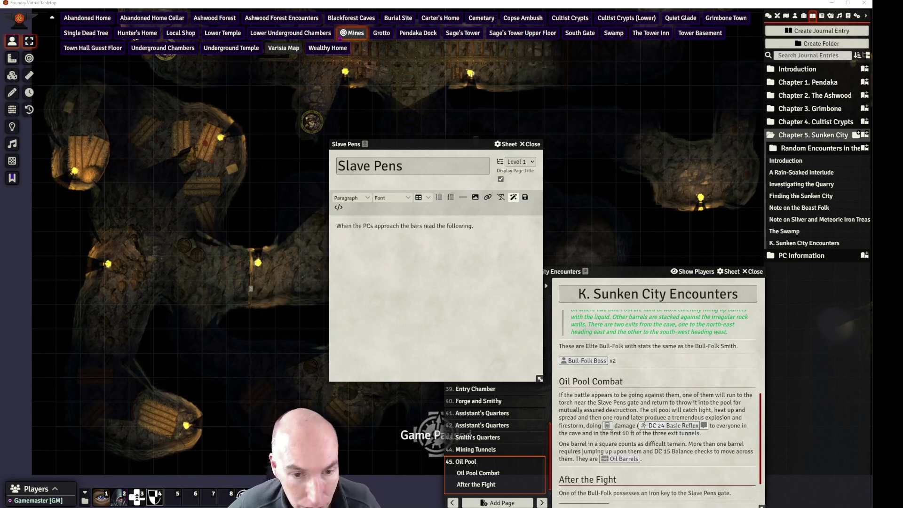
{"action": "type", "text": "You approach a row of thick vertical iron bars set in the floor and roof of the tunnel blocking passage onward. A locked gate is set in the bars. You see beyond, lit by flickering torchlight, filthy emaciated forms dressed in rags slowly hobbling towards you, arms outstretched."}
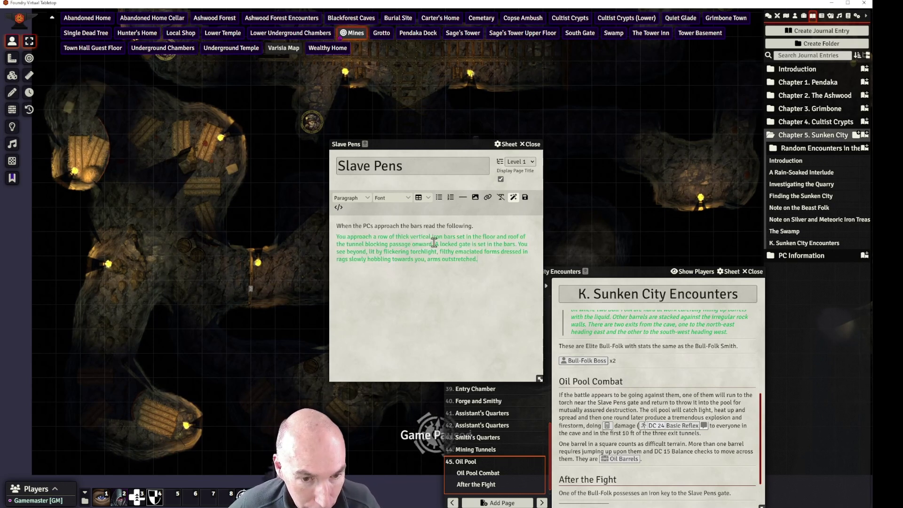
{"action": "left_click", "coordinate": [463, 197]}
{"action": "left_click_drag", "start_coordinate": [481, 263], "coordinate": [336, 239]}
{"action": "left_click", "coordinate": [354, 197]}
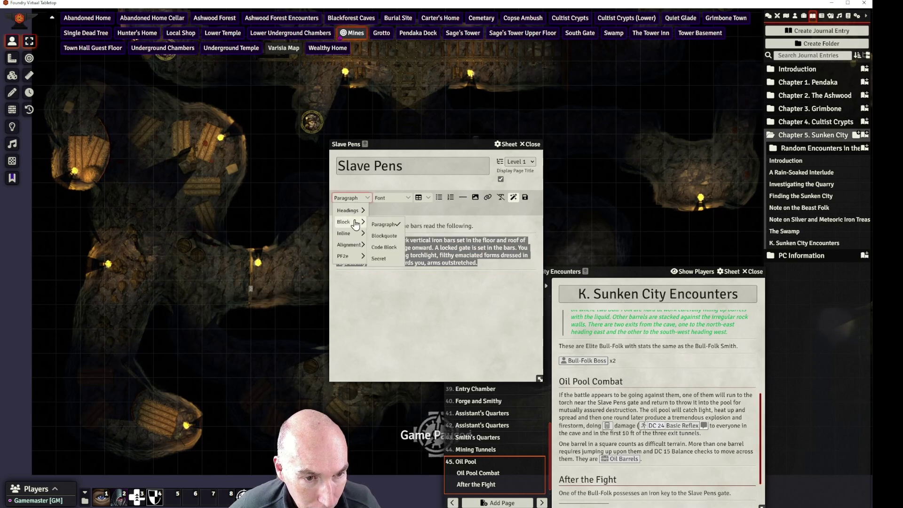
{"action": "mouse_move", "coordinate": [348, 236]}
{"action": "left_click", "coordinate": [380, 234]}
{"action": "left_click", "coordinate": [395, 282]}
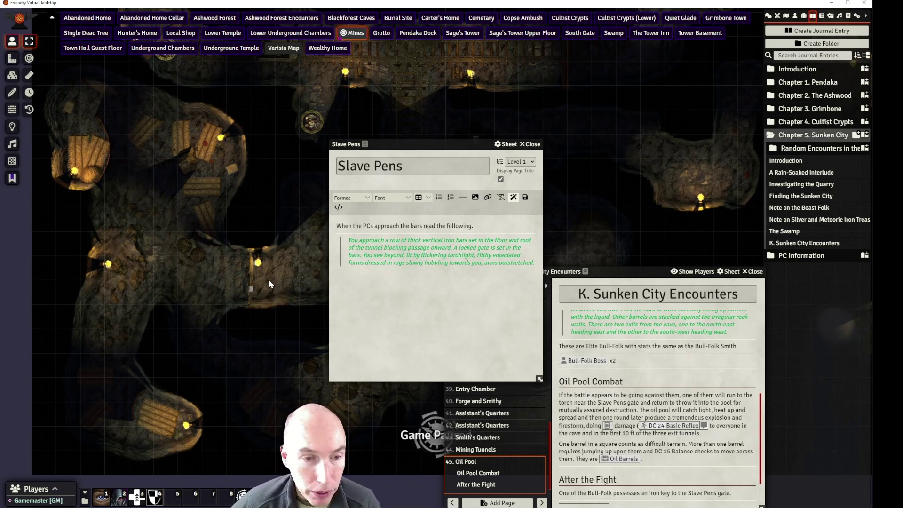
Add the paragraph about the "zombie-like" kidnapped townsfolk below the blockquote and clear its formatting
{"action": "left_click_drag", "start_coordinate": [281, 208], "coordinate": [247, 188]}
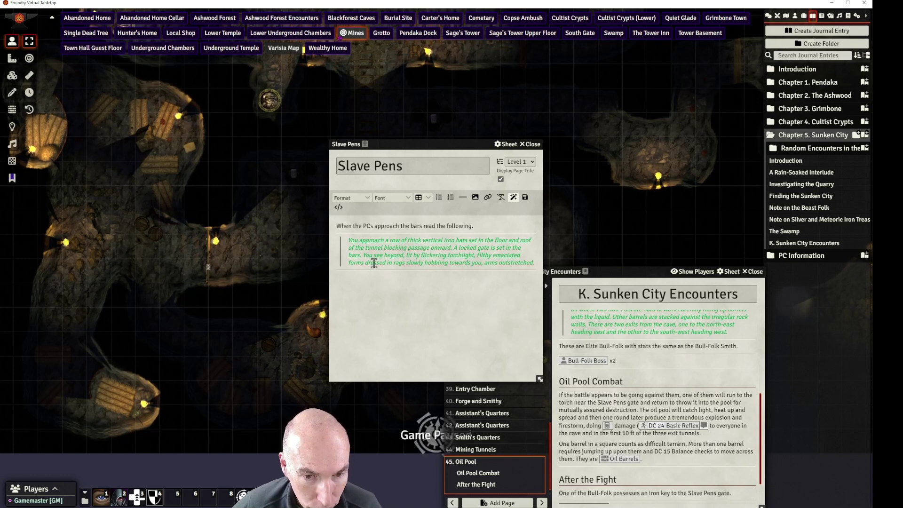
{"action": "left_click", "coordinate": [344, 282]}
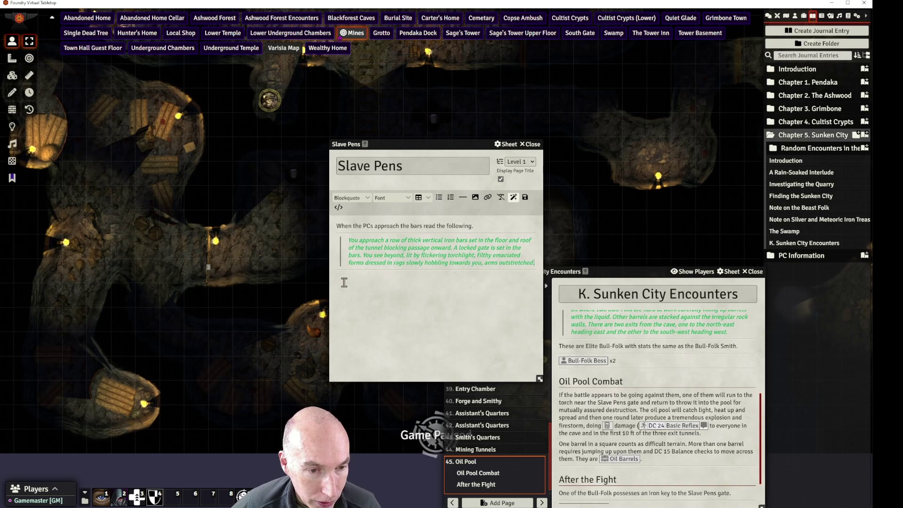
{"action": "key", "text": "Return"}
{"action": "key", "text": "Return"}
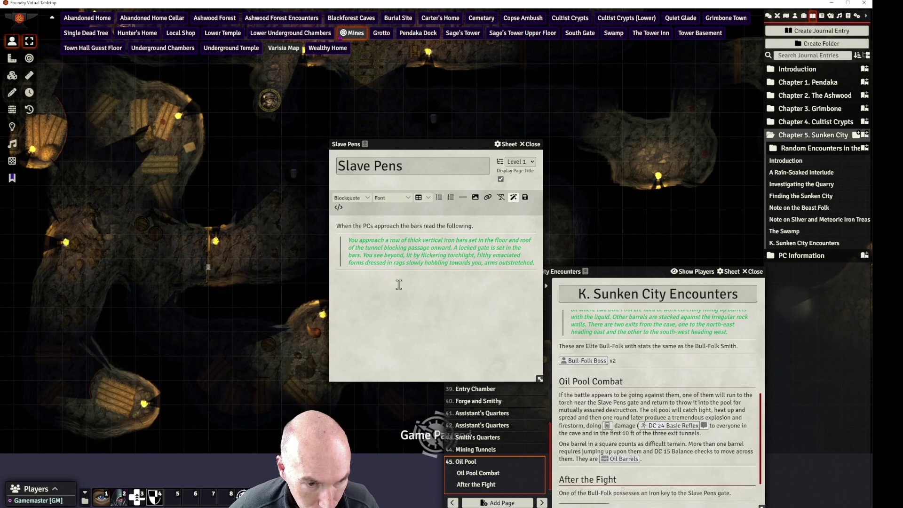
{"action": "key", "text": "ctrl+v"}
{"action": "key", "text": "ctrl+z"}
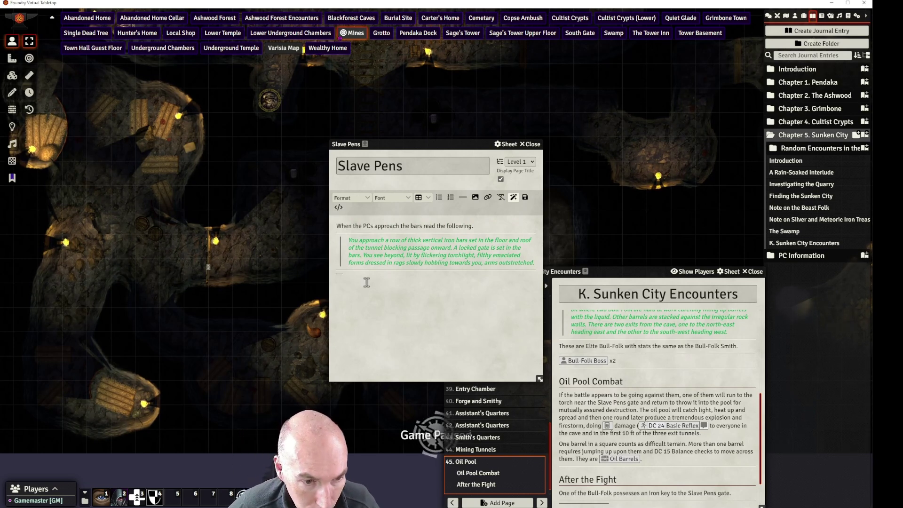
{"action": "type", "text": "These \"zombie-like\" creatures are in fact the bulk of the kidnapped townsfolk, who have seen the PCs and plead for deliverance, or at least for food. They have been overworked and underfed. They are in no condition to fight, and are so terrified that they require persuading from Neutral to Friendly attitude to agree to be led out to safety (Will DC 13 collective roll)."}
{"action": "triple_click", "coordinate": [489, 311]}
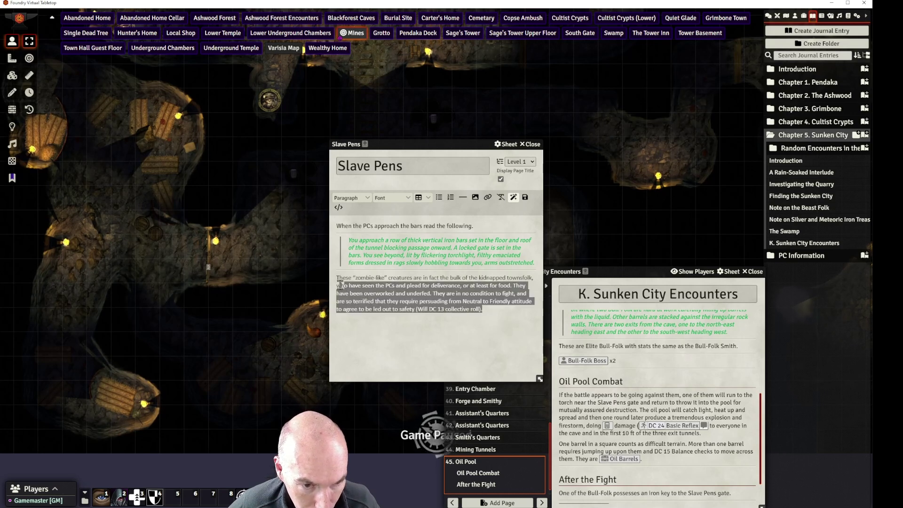
{"action": "left_click", "coordinate": [500, 198]}
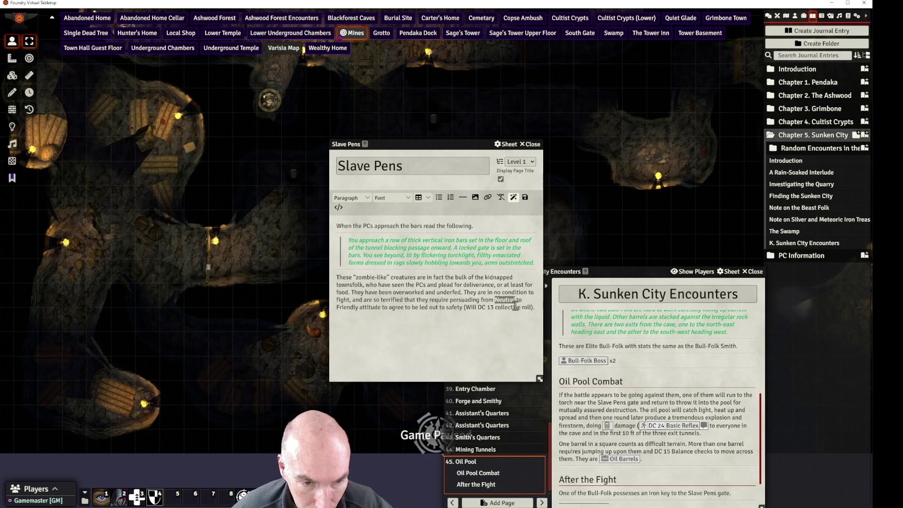
Replace "Neutral" in the townsfolk paragraph with "Unfriendly through Indifferent"
{"action": "type", "text": "Unf"}
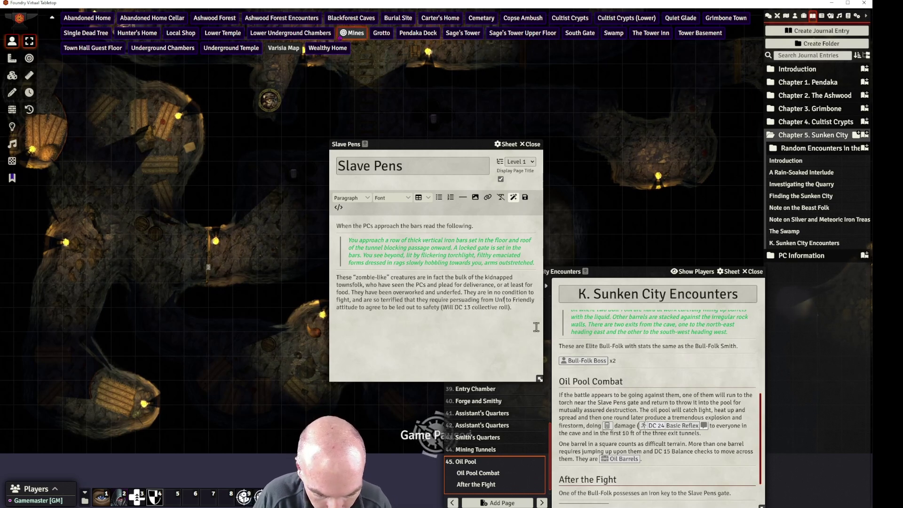
{"action": "type", "text": "riendly"}
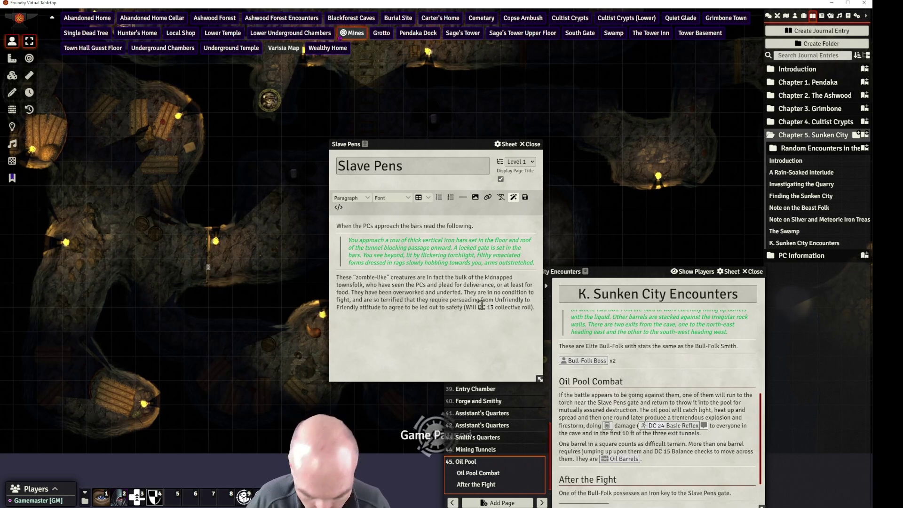
{"action": "type", "text": " through"}
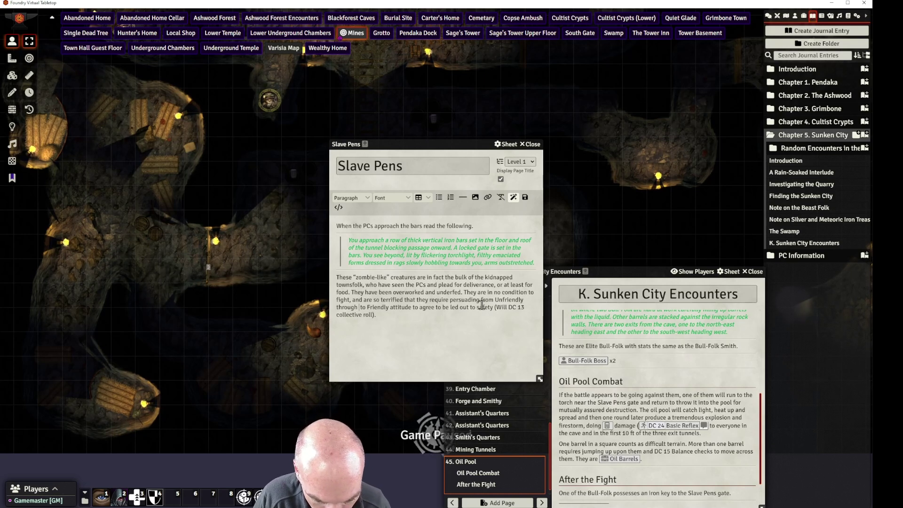
{"action": "type", "text": " Indifferen "}
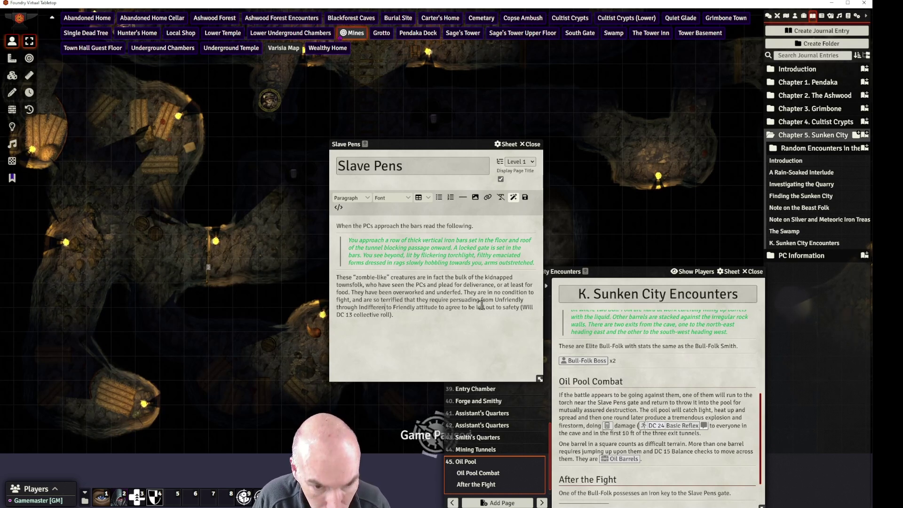
{"action": "type", "text": "t"}
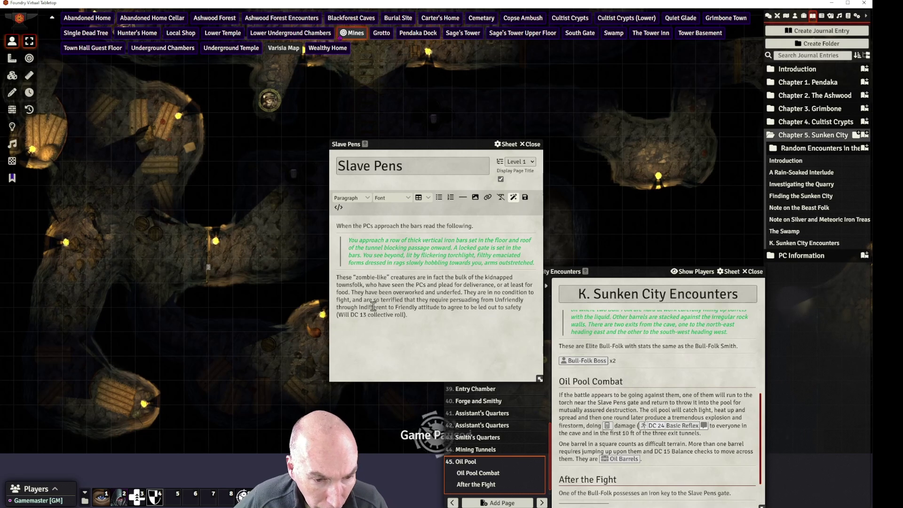
{"action": "left_click", "coordinate": [359, 308]}
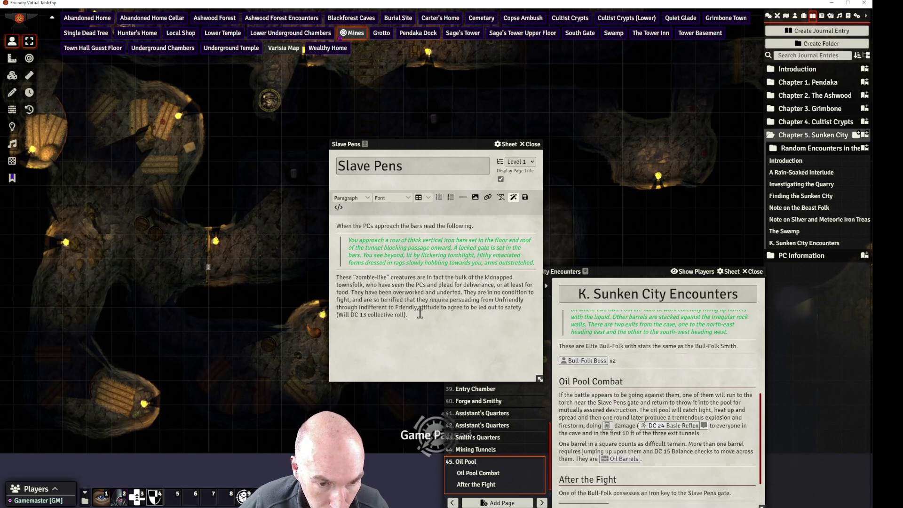
Append to the townsfolk paragraph that no checks are necessary if Regina is with the party or there are already some miners in tow
{"action": "type", "text": "If Re"}
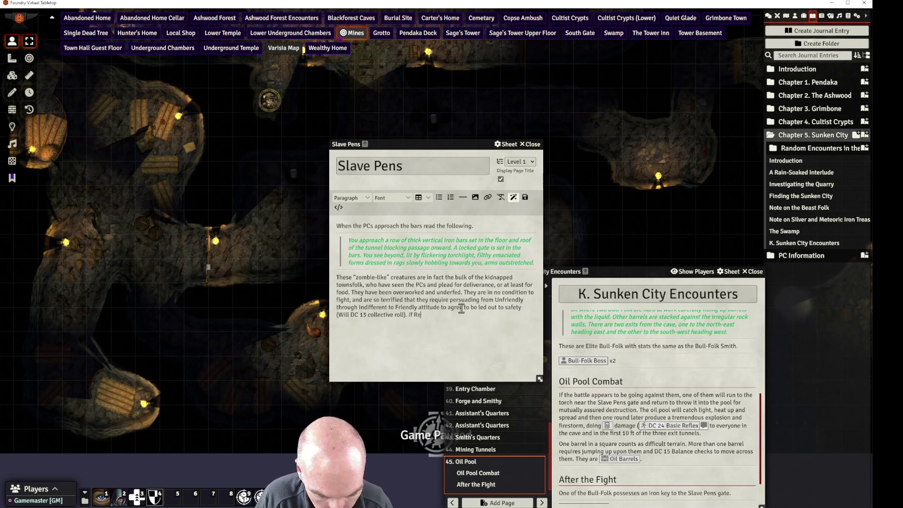
{"action": "type", "text": "gina is with "}
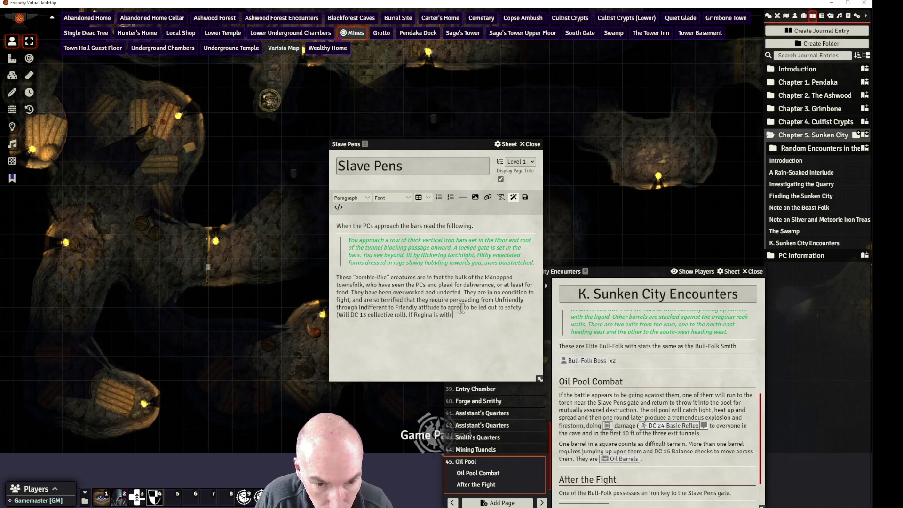
{"action": "type", "text": "the party"}
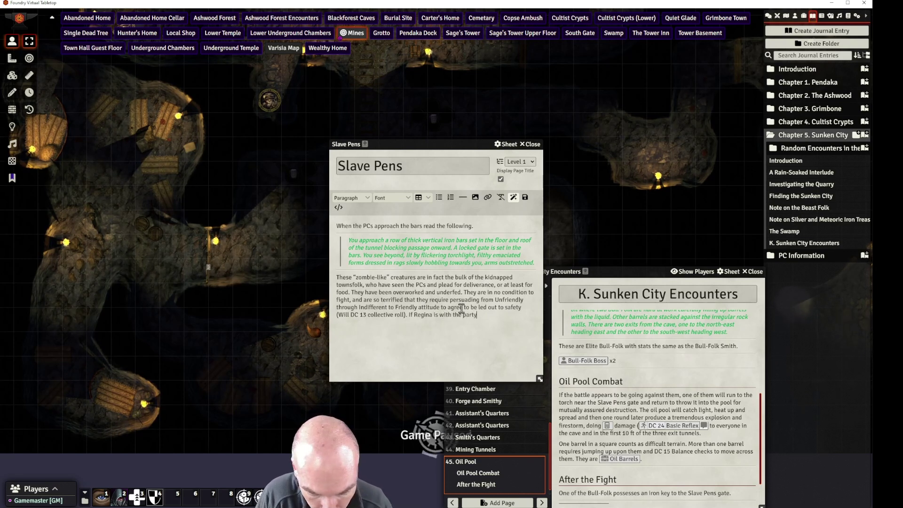
{"action": "type", "text": ", or th"}
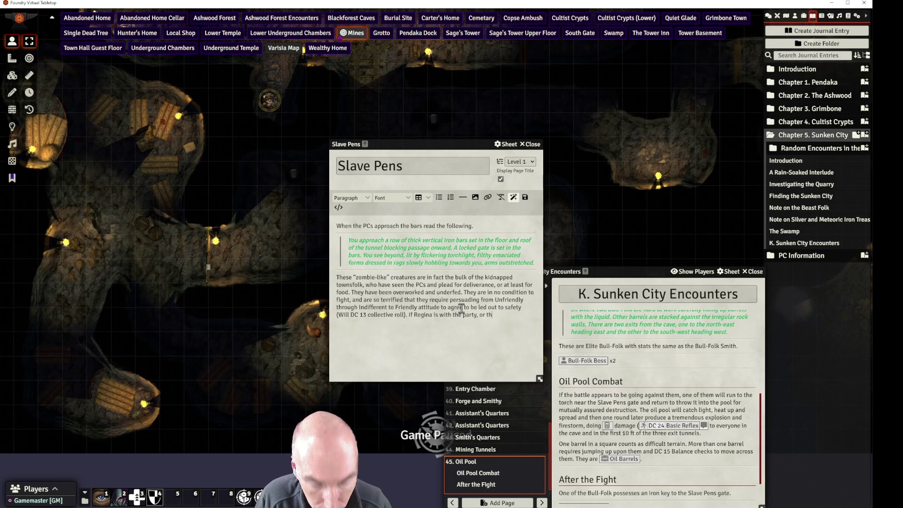
{"action": "type", "text": "ere are alreay"}
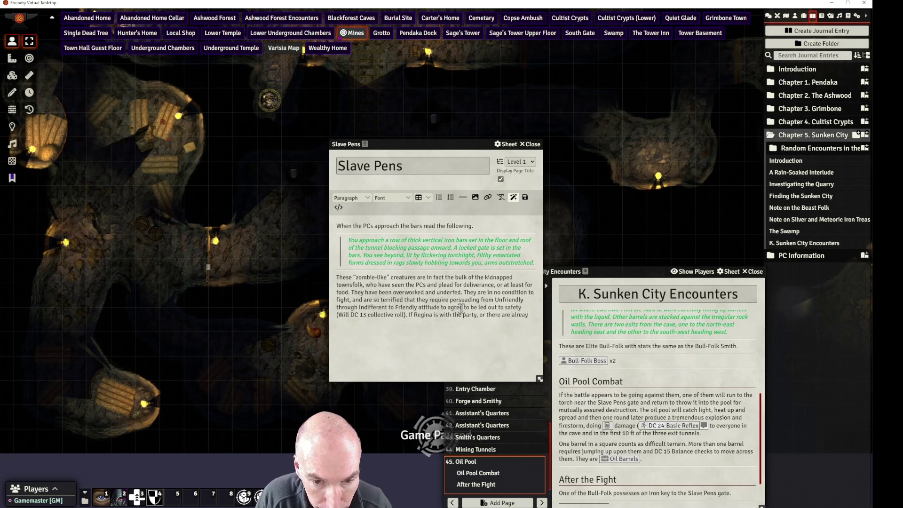
{"action": "key", "text": "BackSpace"}
{"action": "key", "text": "BackSpace"}
{"action": "type", "text": "dy"}
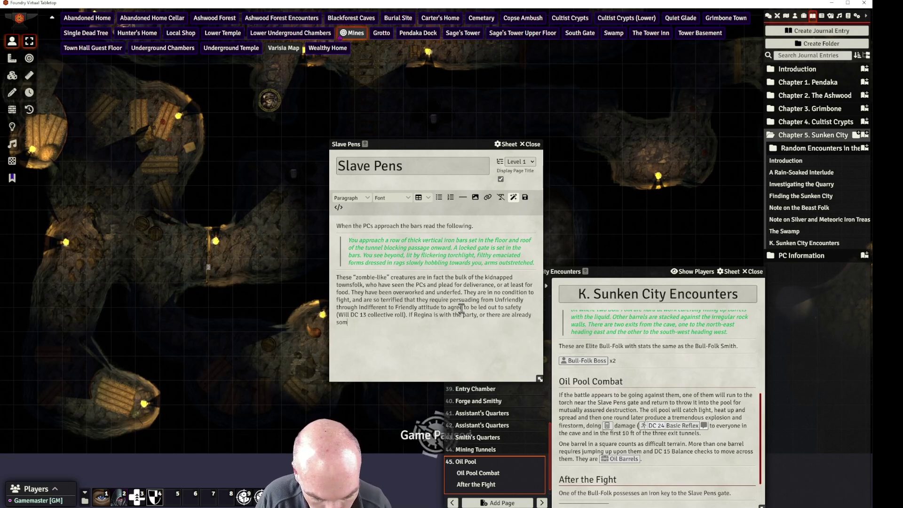
{"action": "key", "text": "BackSpace"}
{"action": "key", "text": "BackSpace"}
{"action": "key", "text": "BackSpace"}
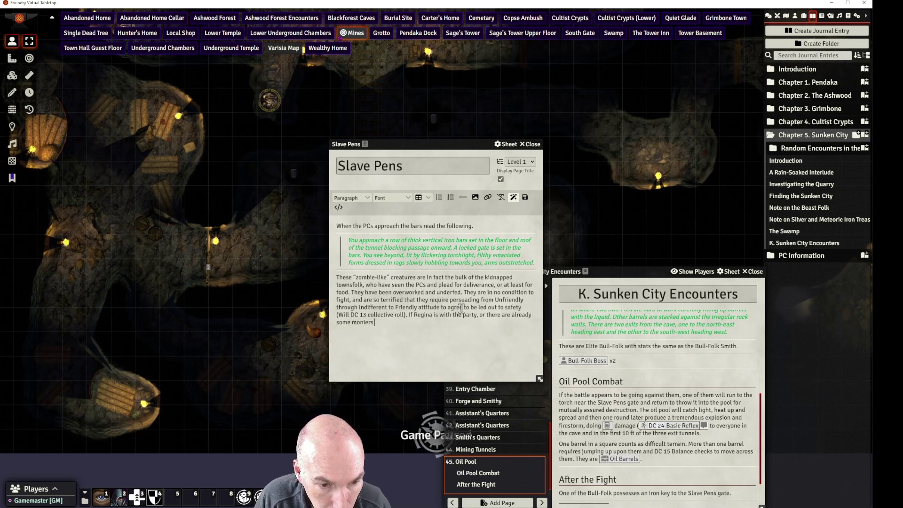
{"action": "type", "text": "i"}
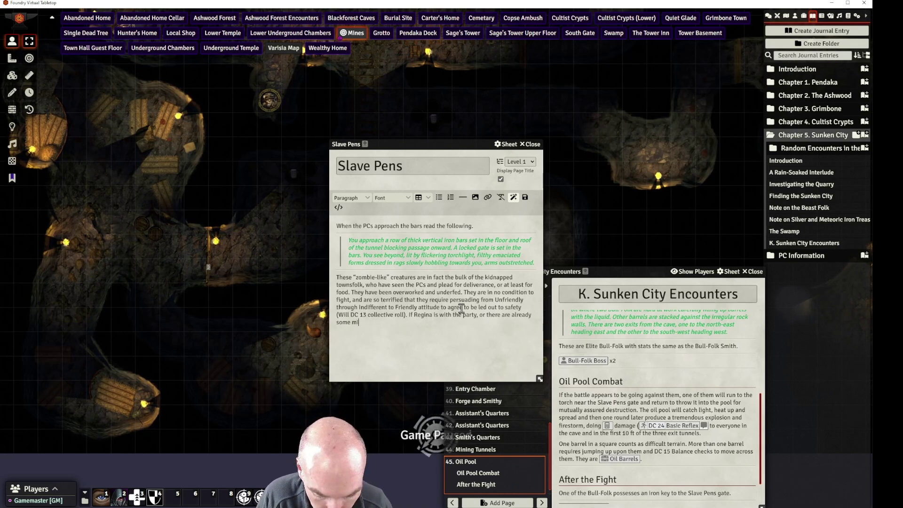
{"action": "type", "text": "ners in"}
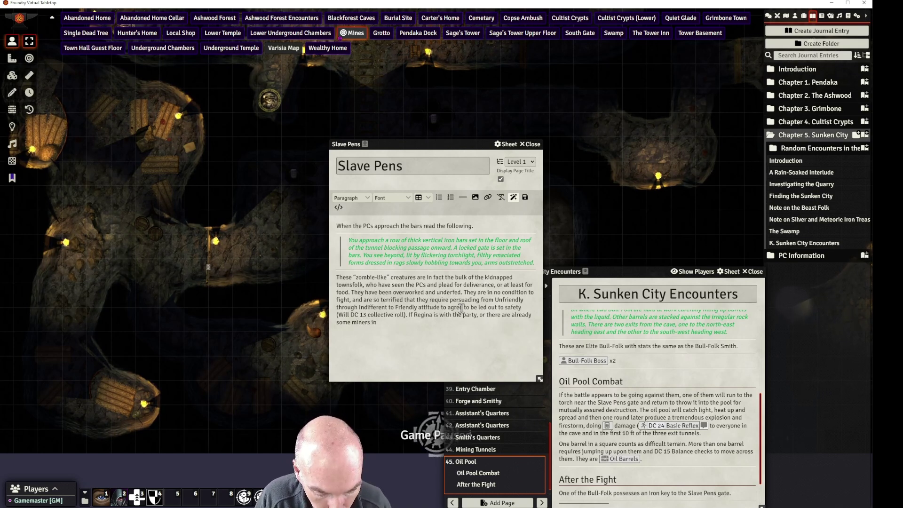
{"action": "type", "text": " tow, no"}
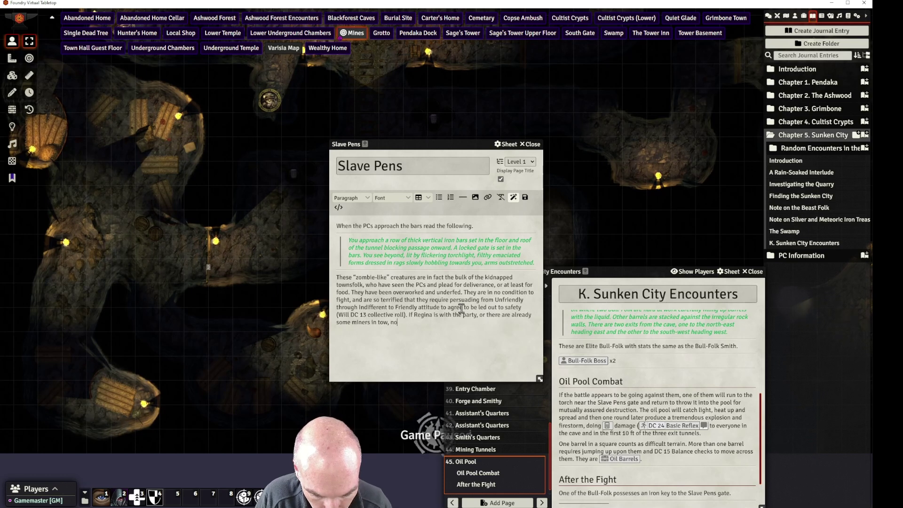
{"action": "type", "text": " checks are "}
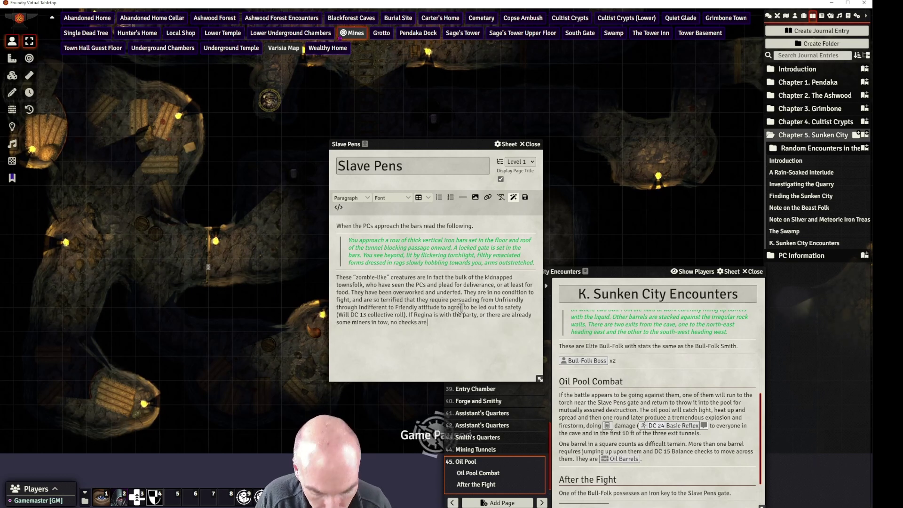
{"action": "type", "text": "necessary."}
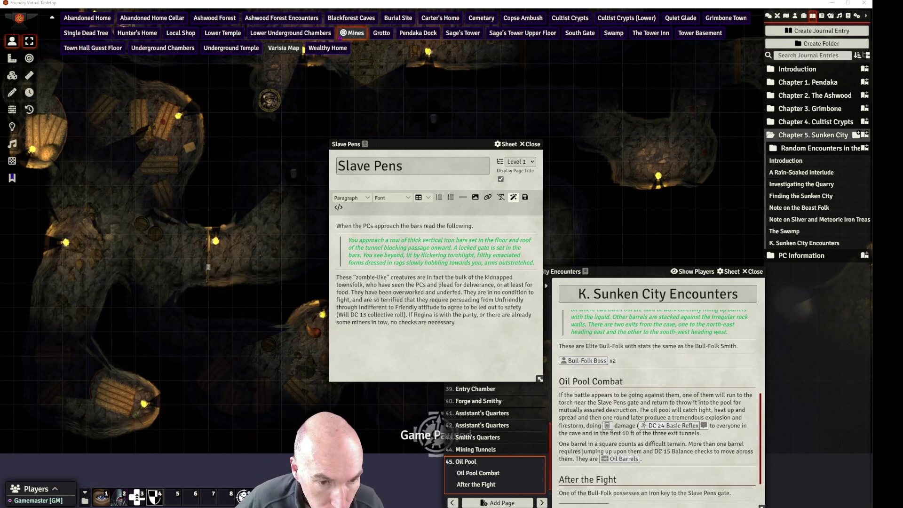
Add the paragraph about the gate lock's three DC 22 Thievery Checks and the Elite Bull-Folk's key below the townsfolk paragraph, clearing its formatting
{"action": "type", "text": "The lock on the gate requires three successful DC 22 Thievery Checks. The key is kept by one of the Elite Bull-Folk in the Oil Pool area."}
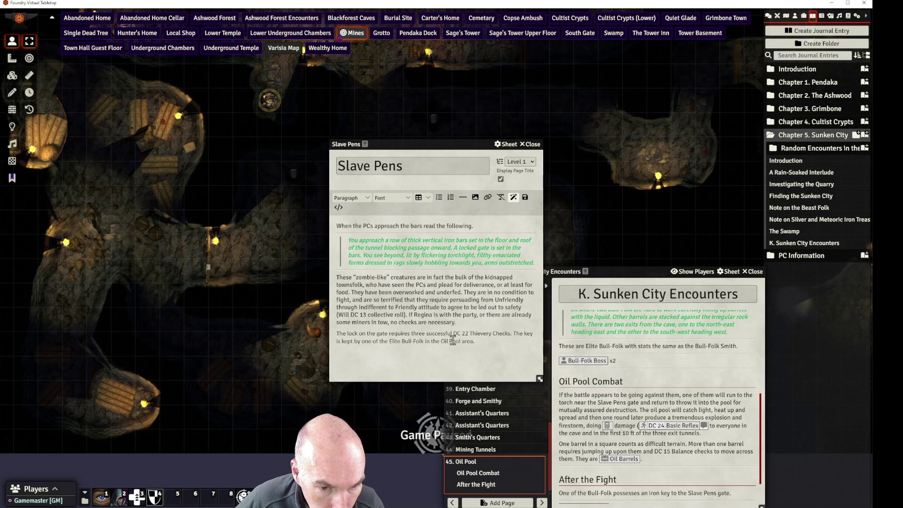
{"action": "left_click_drag", "start_coordinate": [476, 342], "coordinate": [339, 334]}
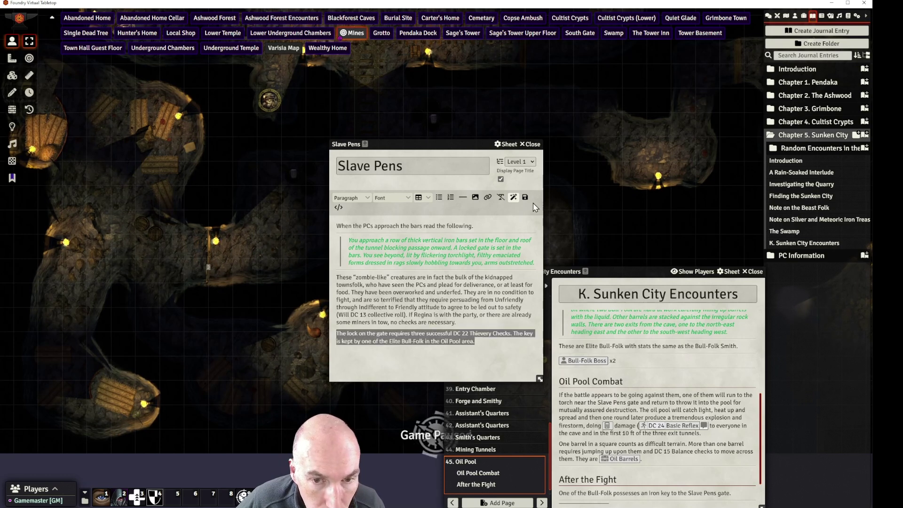
{"action": "left_click", "coordinate": [501, 197]}
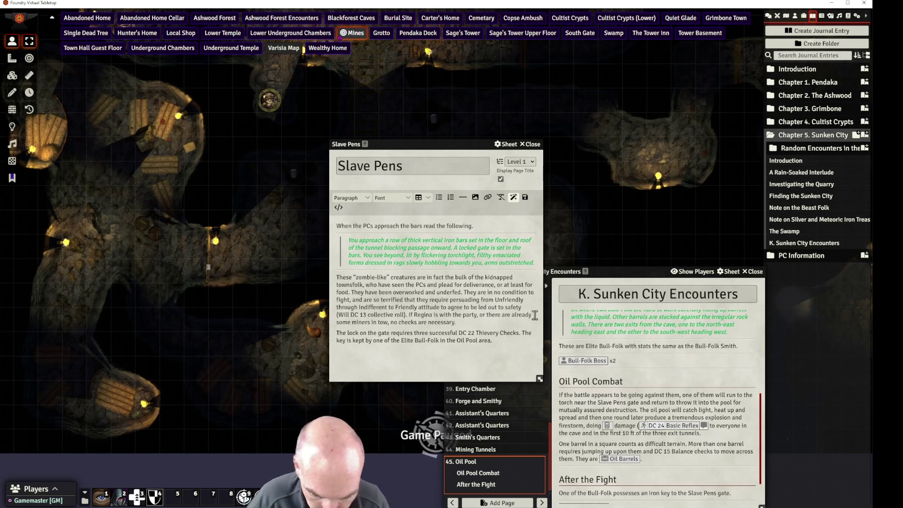
{"action": "type", "text": "@"}
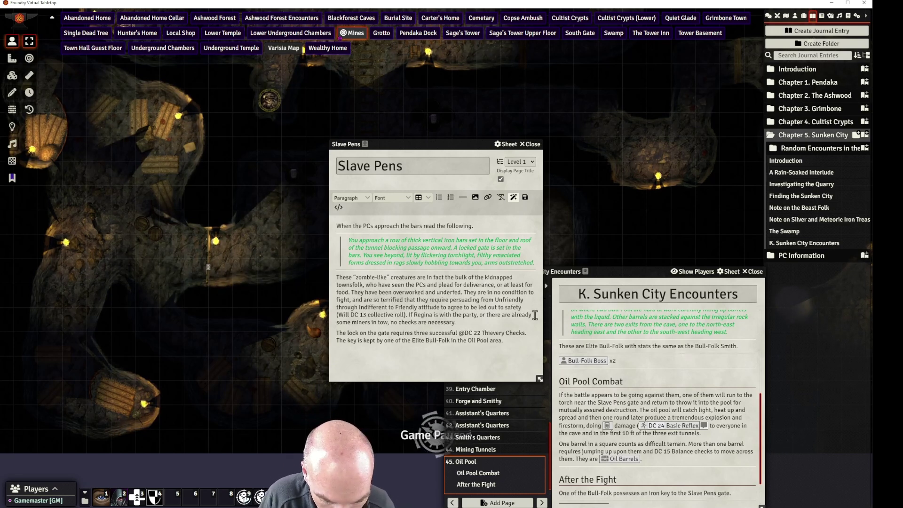
{"action": "type", "text": "Check["}
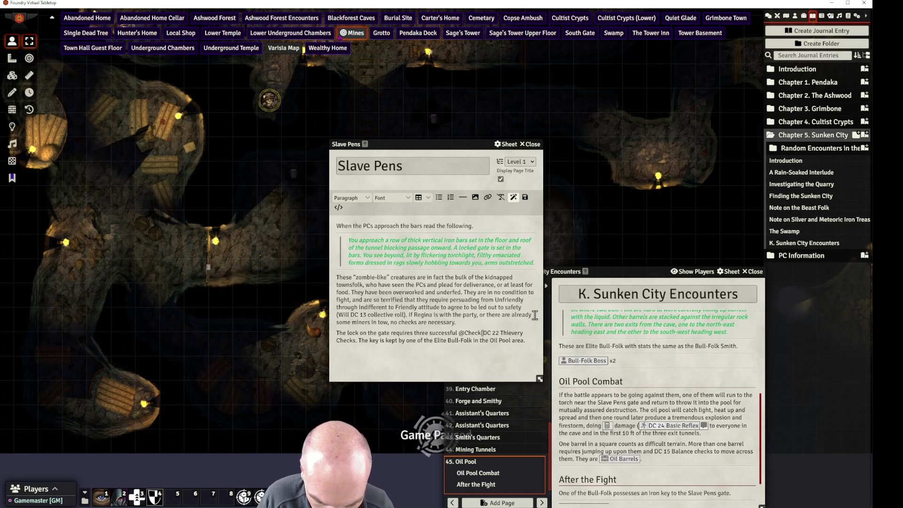
{"action": "type", "text": "thievery"}
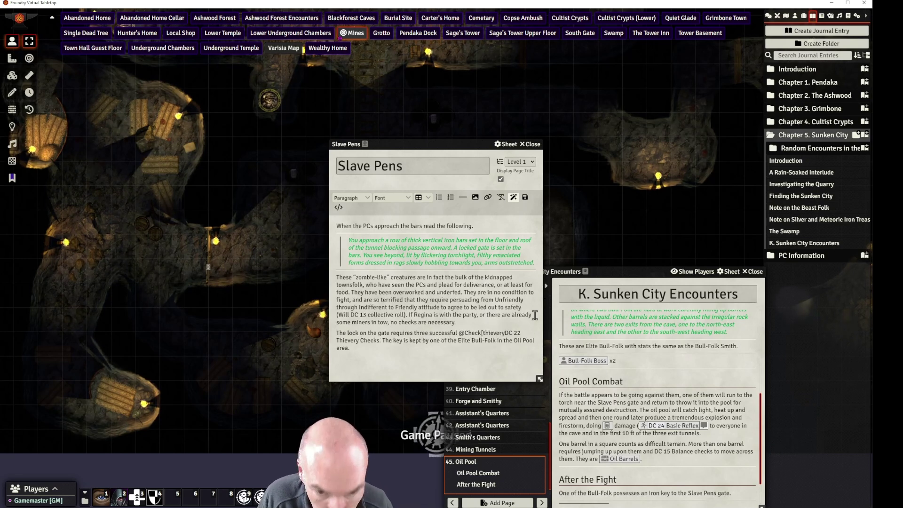
{"action": "type", "text": "|"}
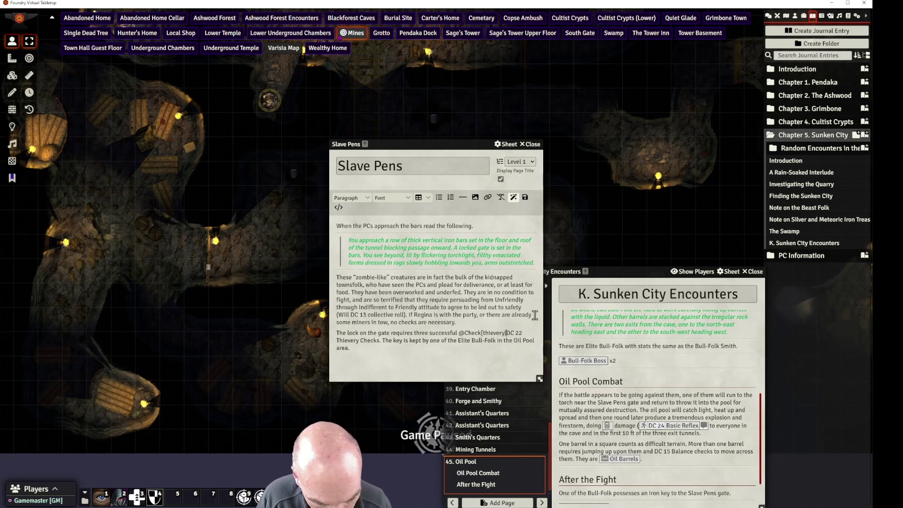
{"action": "type", "text": "dc"}
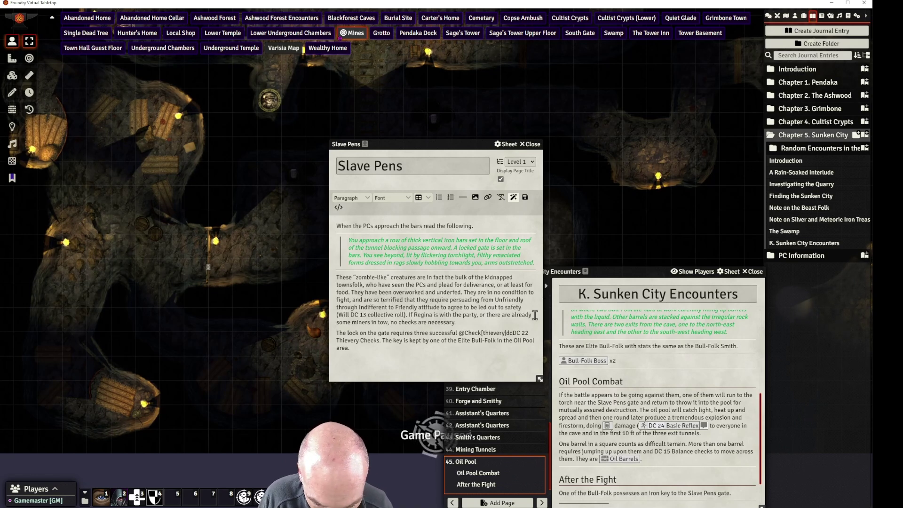
{"action": "type", "text": ":22"}
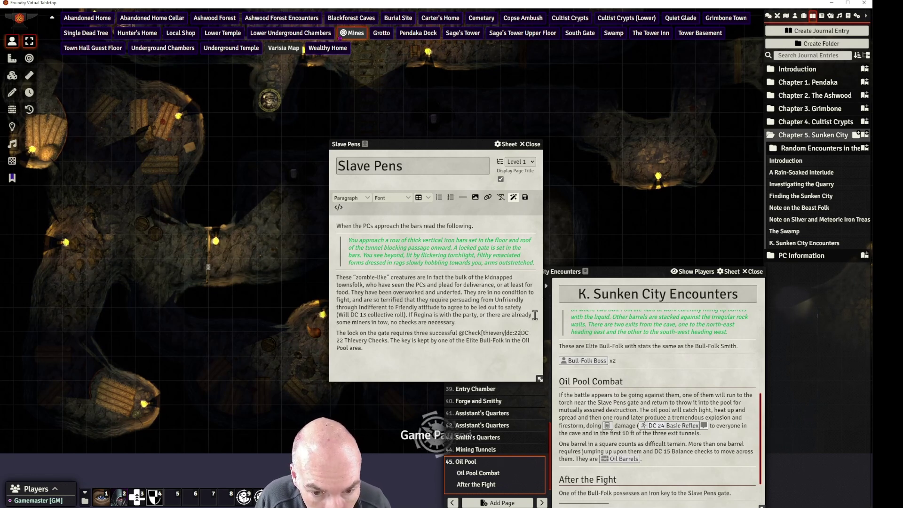
{"action": "type", "text": "]"}
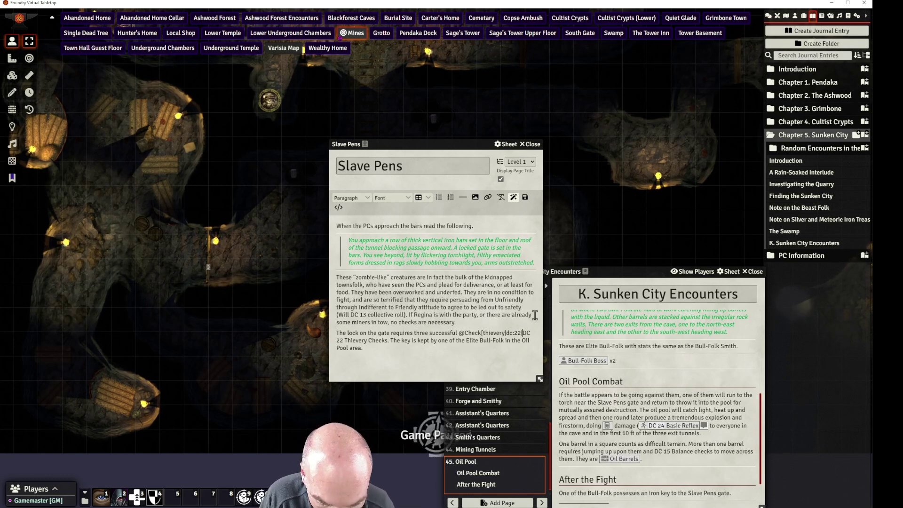
{"action": "type", "text": "name:Op"}
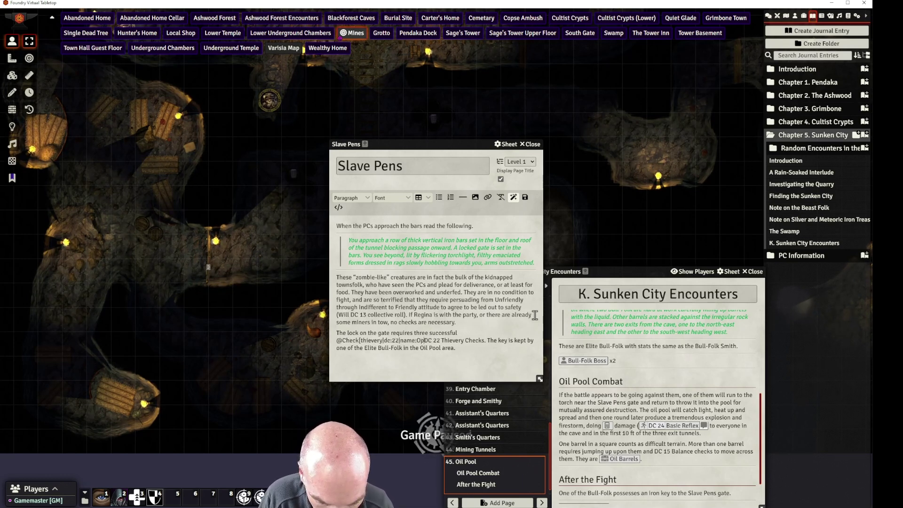
{"action": "type", "text": "en Lock"}
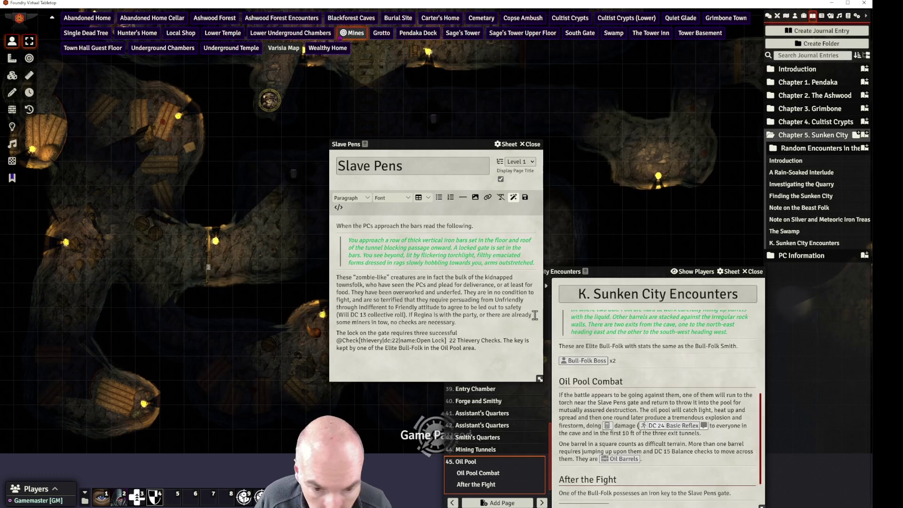
Remove the leftover "DC 22 Thievery" wording after the inline check and make the word "checks" lowercase
{"action": "key", "text": "Delete"}
{"action": "key", "text": "Delete"}
{"action": "key", "text": "Delete"}
{"action": "key", "text": "Delete"}
{"action": "key", "text": "Delete"}
{"action": "key", "text": "Delete"}
{"action": "key", "text": "Delete"}
{"action": "key", "text": "Delete"}
{"action": "key", "text": "Delete"}
{"action": "key", "text": "Delete"}
{"action": "key", "text": "Delete"}
{"action": "key", "text": "Delete"}
{"action": "key", "text": "Delete"}
{"action": "key", "text": "Delete"}
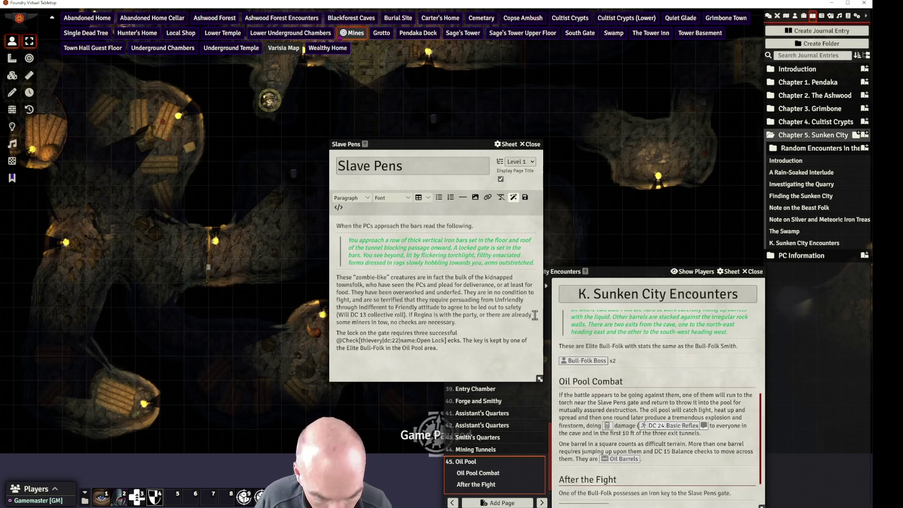
{"action": "type", "text": "ch"}
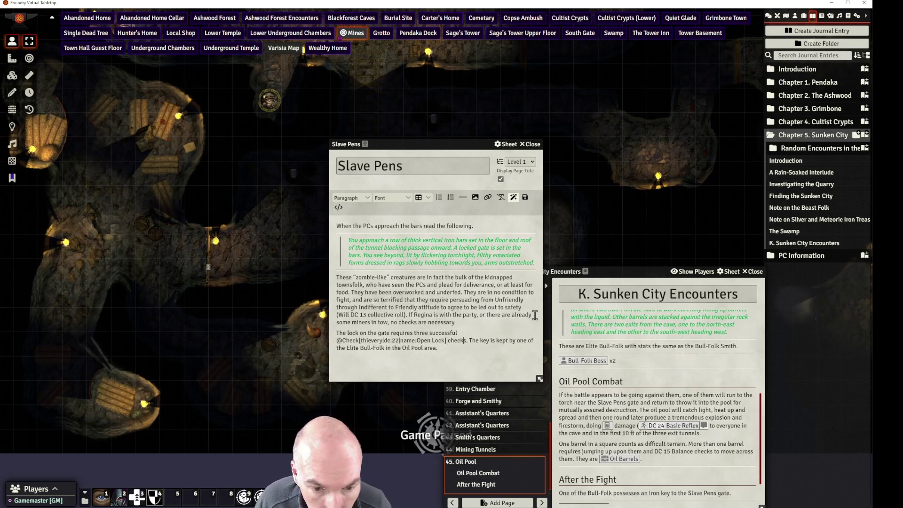
Replace the period after "checks" in the gate lock paragraph with ", or otherwise is"
{"action": "key", "text": "Right"}
{"action": "key", "text": "Right"}
{"action": "key", "text": "Right"}
{"action": "key", "text": "Right"}
{"action": "key", "text": "Delete"}
{"action": "type", "text": ", or o"}
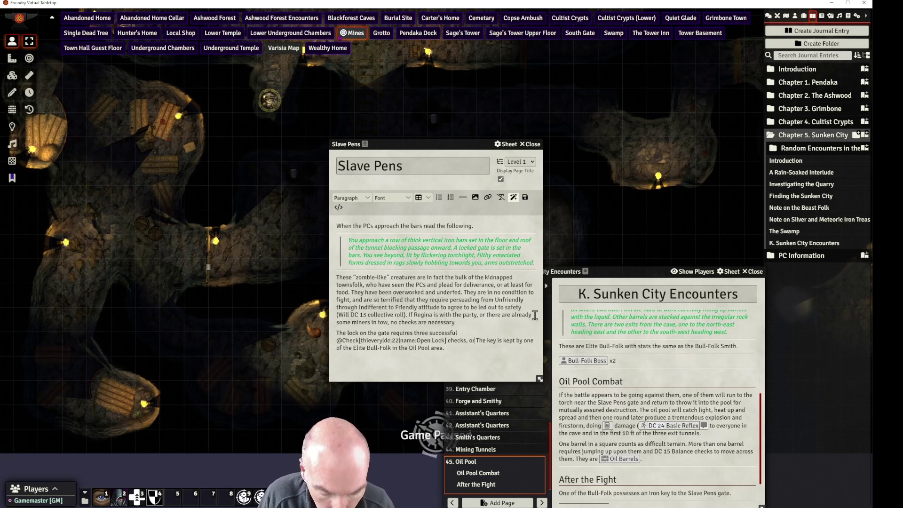
{"action": "type", "text": "therwise"}
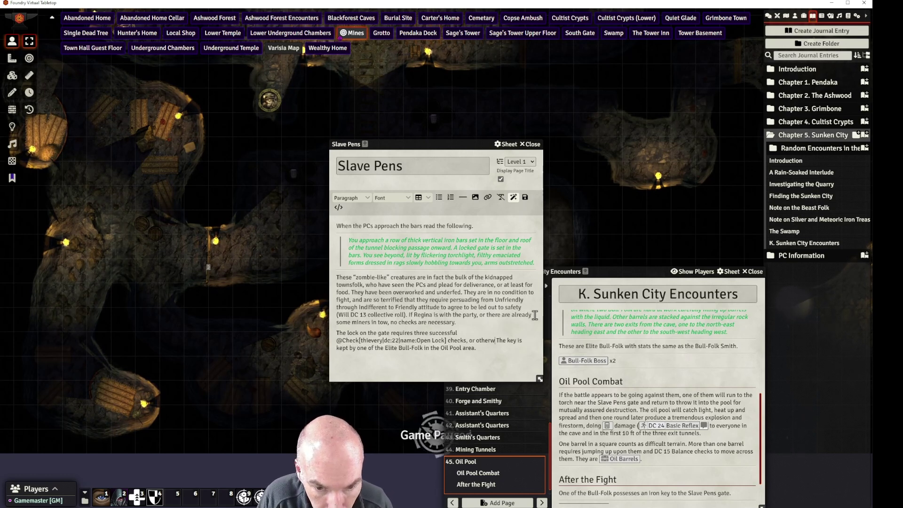
{"action": "type", "text": " is"}
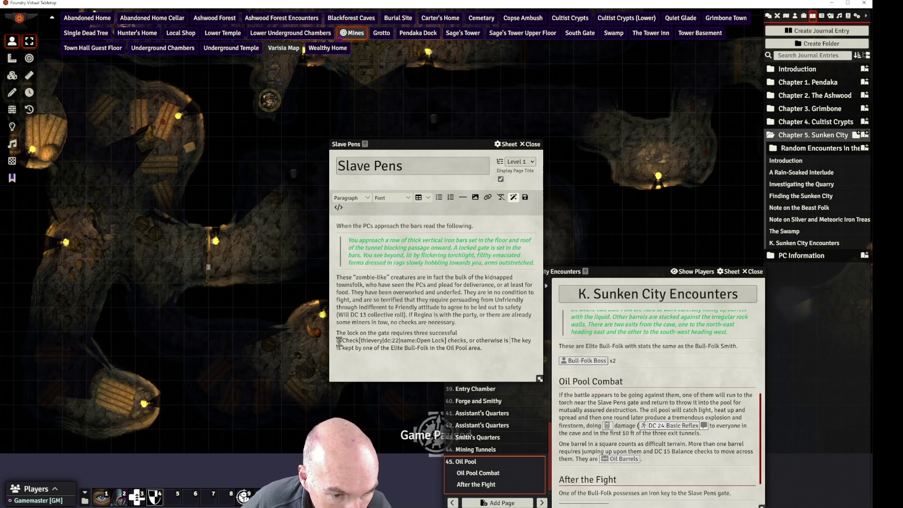
Duplicate the inline Open Lock check after "or otherwise is" and change the copy to athletics with dc:25
{"action": "left_click_drag", "start_coordinate": [338, 340], "coordinate": [447, 341]}
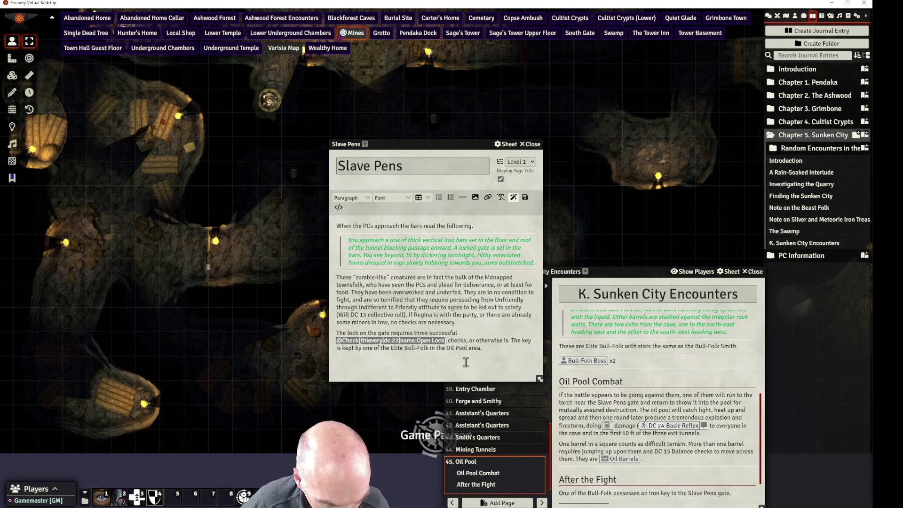
{"action": "key", "text": "ctrl+c"}
{"action": "left_click", "coordinate": [509, 340]}
{"action": "key", "text": "ctrl+v"}
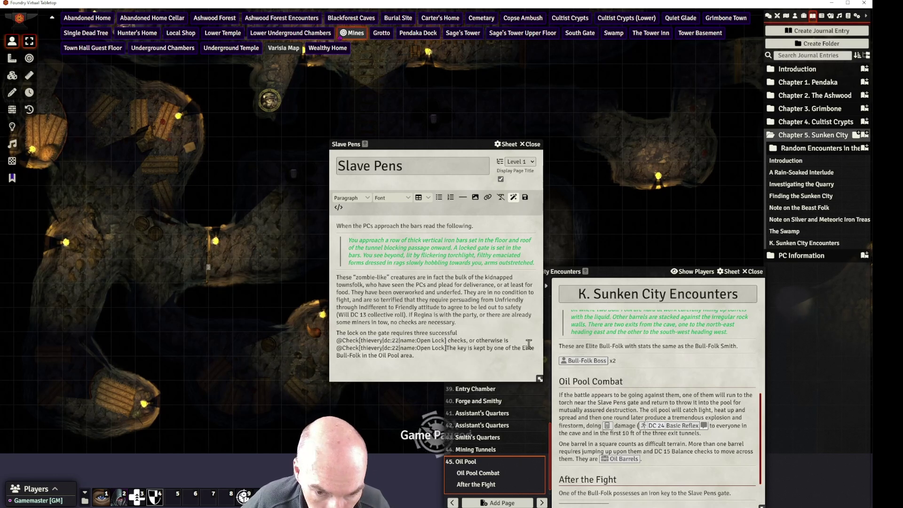
{"action": "double_click", "coordinate": [373, 348]}
{"action": "type", "text": "athl"}
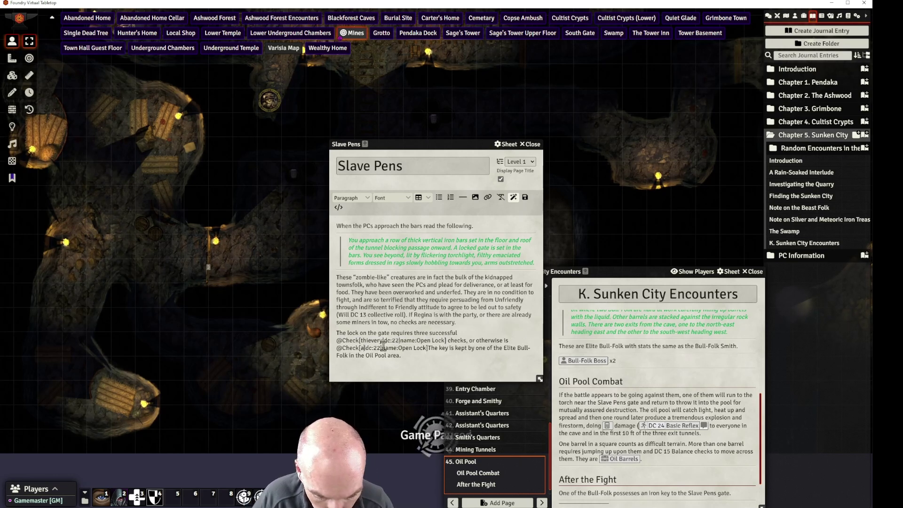
{"action": "type", "text": "etics"}
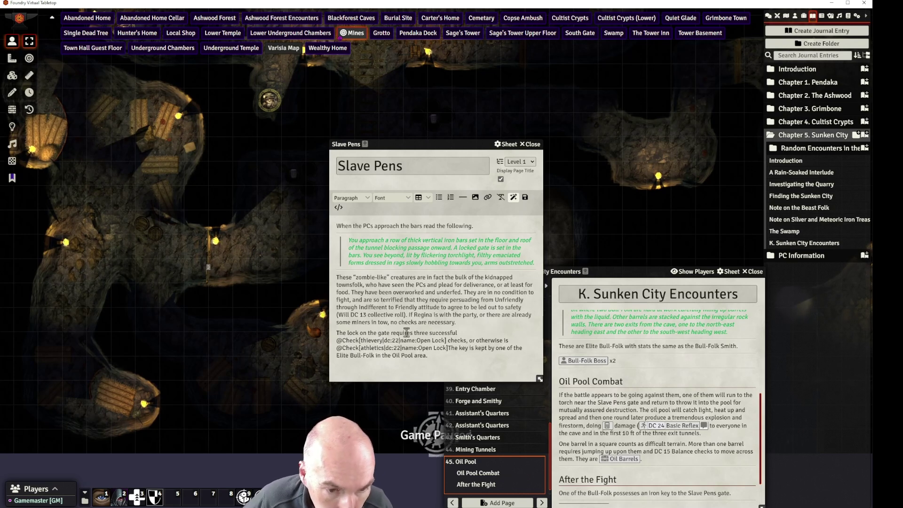
{"action": "key", "text": "BackSpace"}
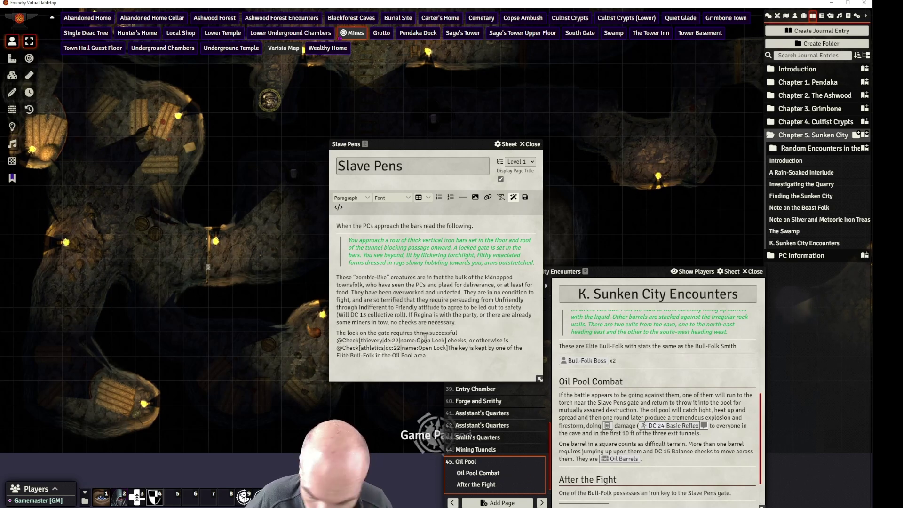
{"action": "type", "text": "5"}
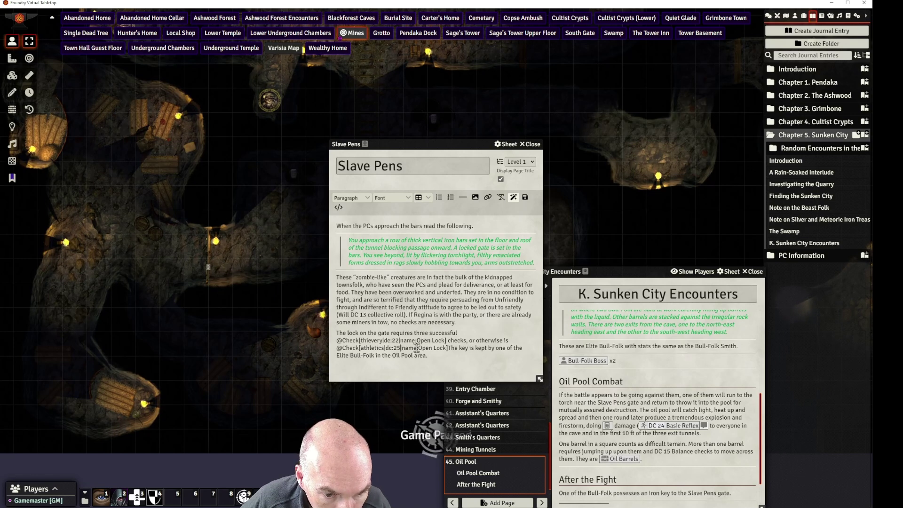
Rename the athletics check in the gate lock paragraph to "Force Open"
{"action": "left_click_drag", "start_coordinate": [418, 348], "coordinate": [447, 348]}
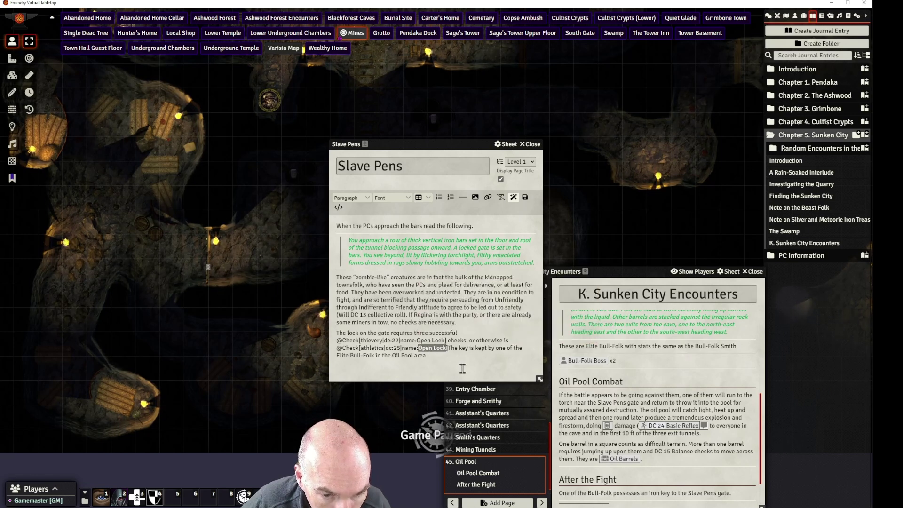
{"action": "type", "text": "Force O"}
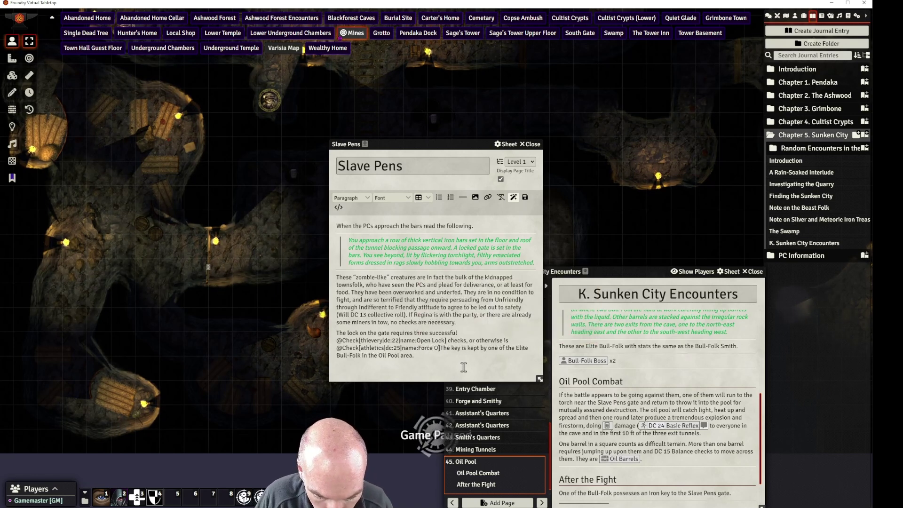
{"action": "type", "text": "pen]"}
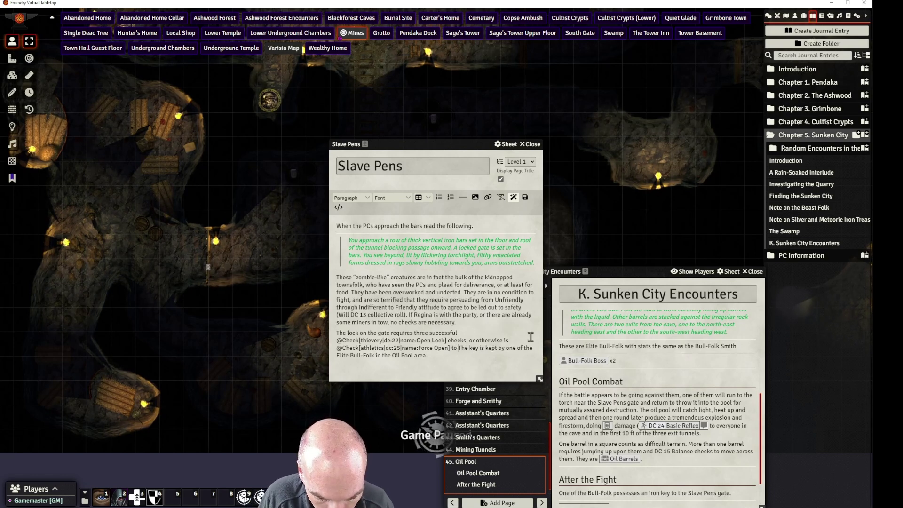
Add "to force open and has HP 50, (BT 25)" after the Force Open check, with HP in capitals
{"action": "type", "text": " to force open and "}
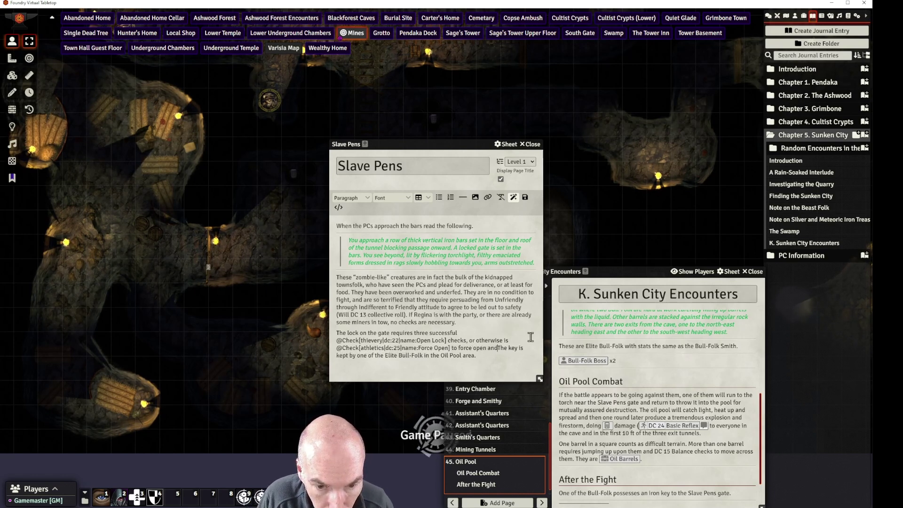
{"action": "type", "text": "has "}
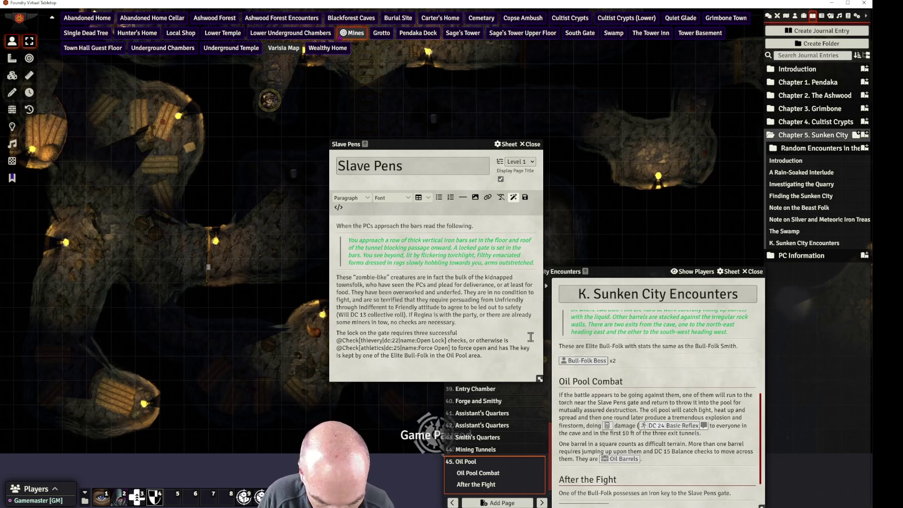
{"action": "type", "text": "hp"}
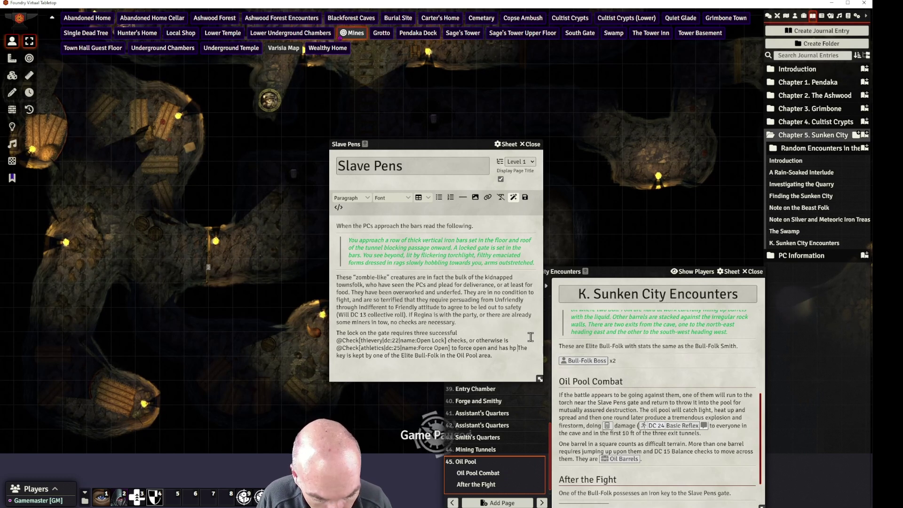
{"action": "type", "text": " 50, "}
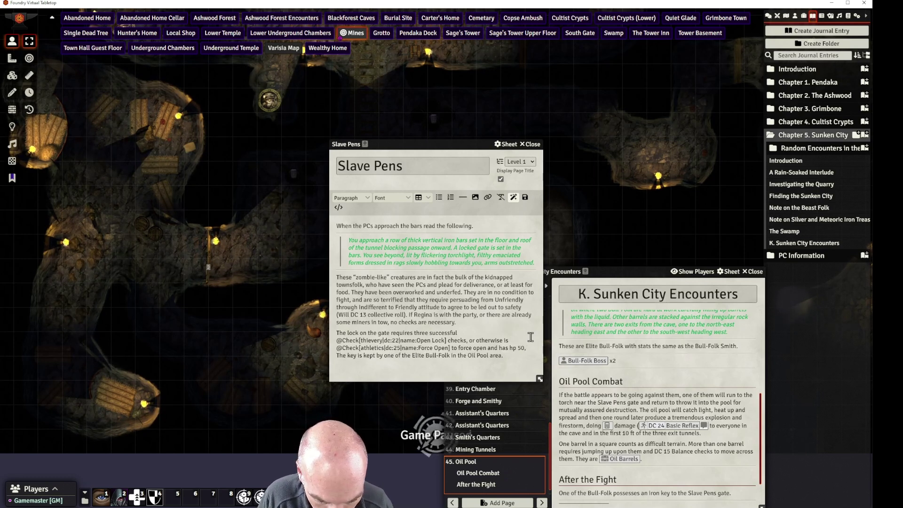
{"action": "type", "text": "(BT"}
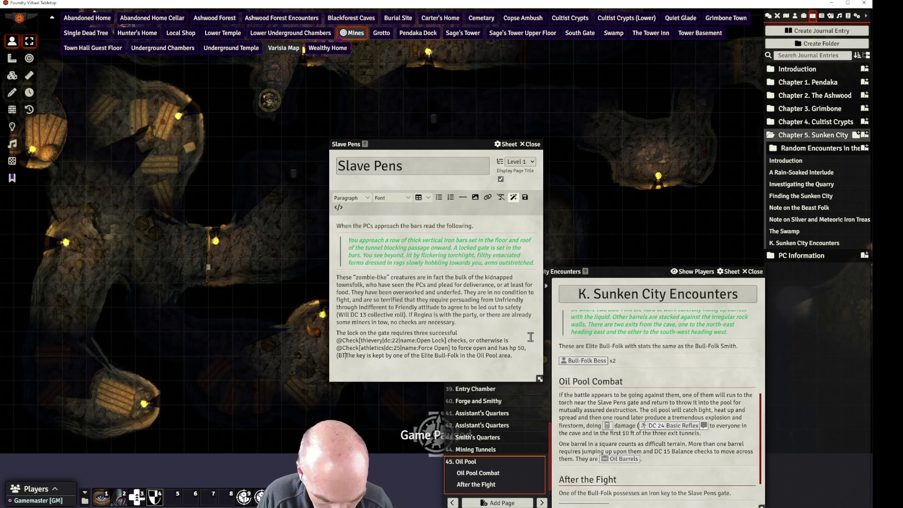
{"action": "type", "text": " 25)"}
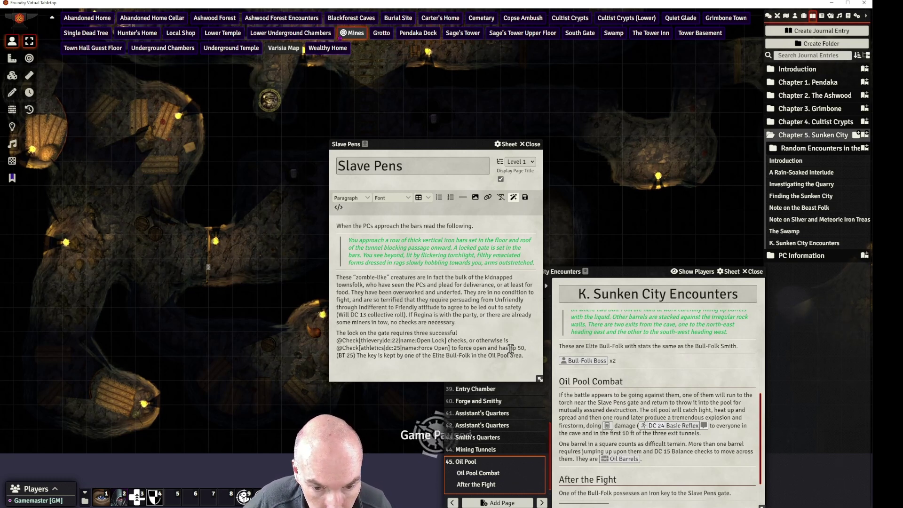
{"action": "key", "text": "BackSpace"}
{"action": "key", "text": "BackSpace"}
{"action": "type", "text": "HP"}
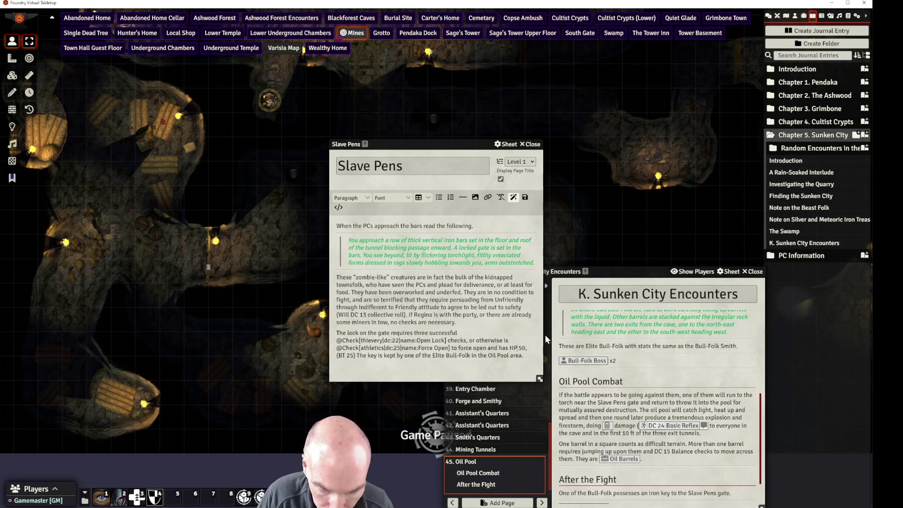
Finish the gate sentence after "(BT 25)" with ", hardness 8, object immunities."
{"action": "left_click", "coordinate": [358, 355]}
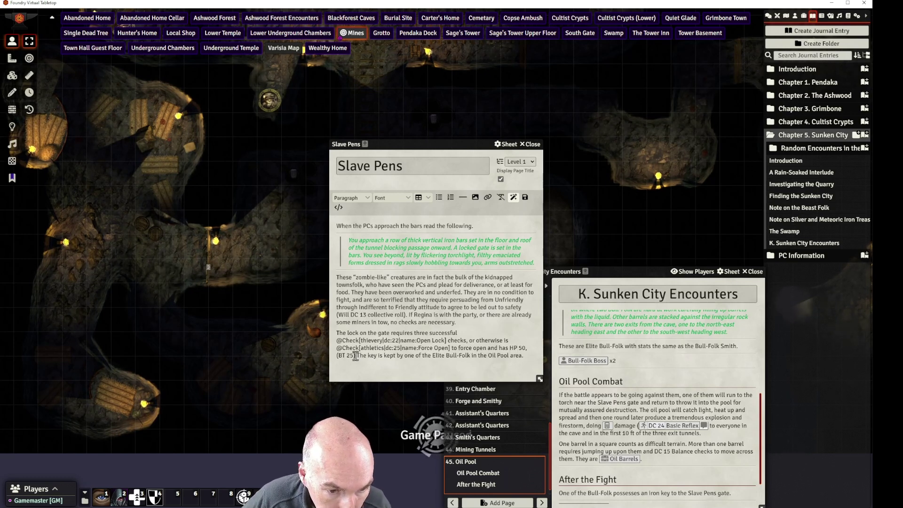
{"action": "type", "text": "hardness 8"}
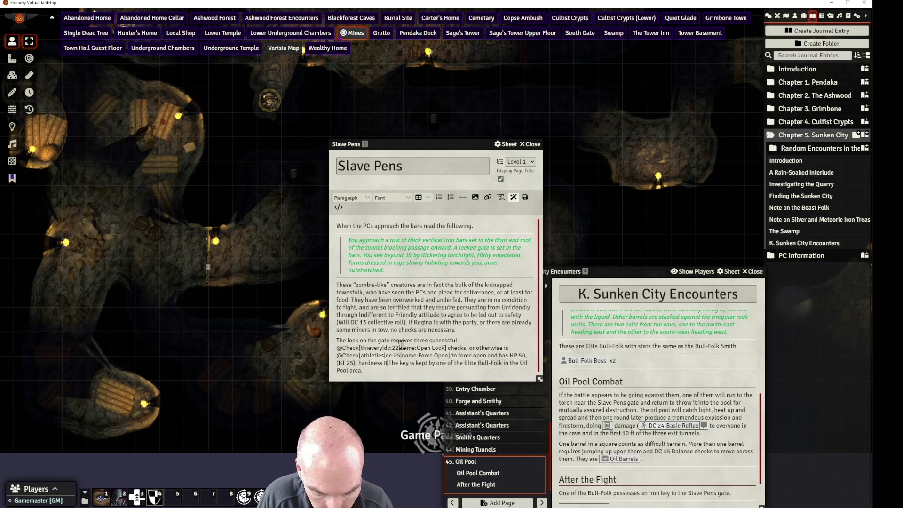
{"action": "type", "text": ", obe"}
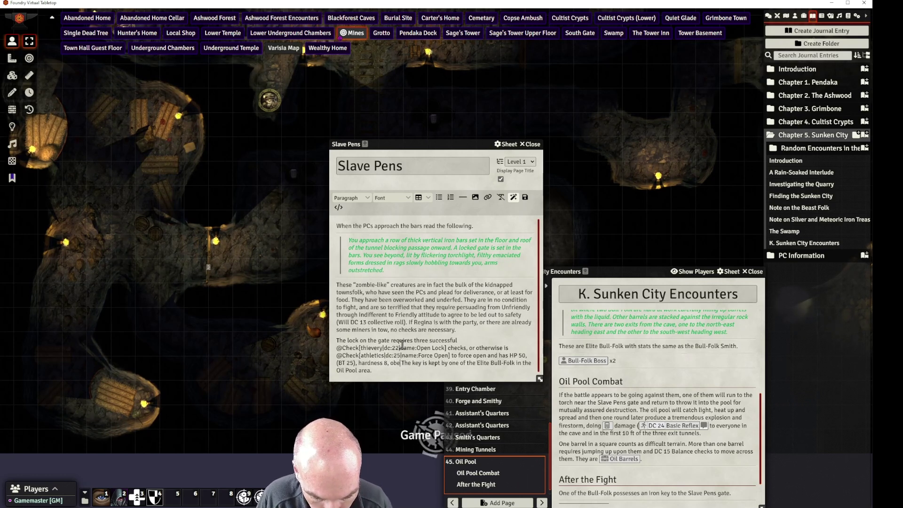
{"action": "type", "text": "ect im"}
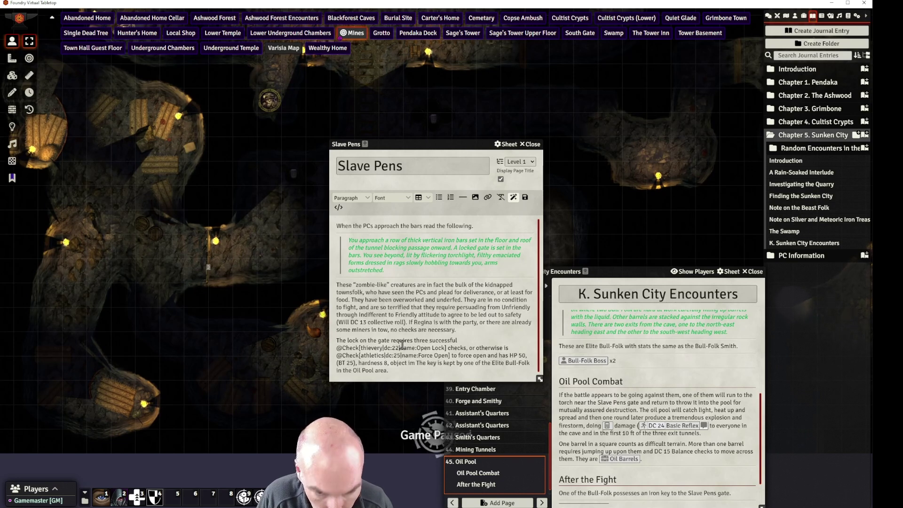
{"action": "type", "text": " unities."}
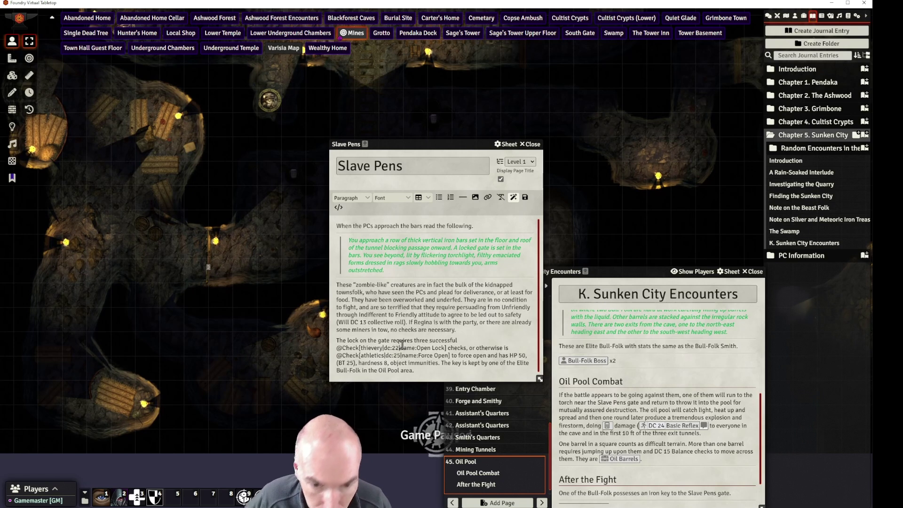
Save the page, then move its editor clear of the journal to display the Slave Pens page there
{"action": "scroll", "coordinate": [390, 351], "scroll_direction": "down", "scroll_amount": 1}
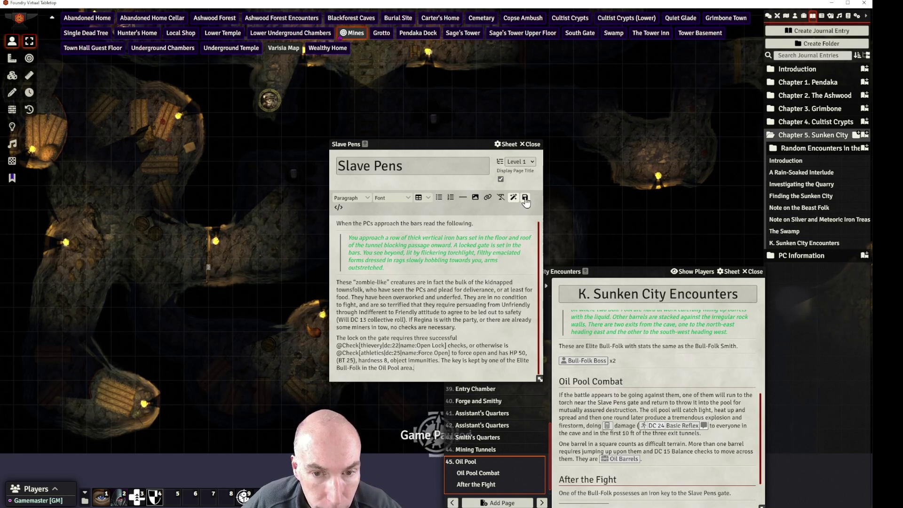
{"action": "left_click_drag", "start_coordinate": [466, 149], "coordinate": [681, 37]}
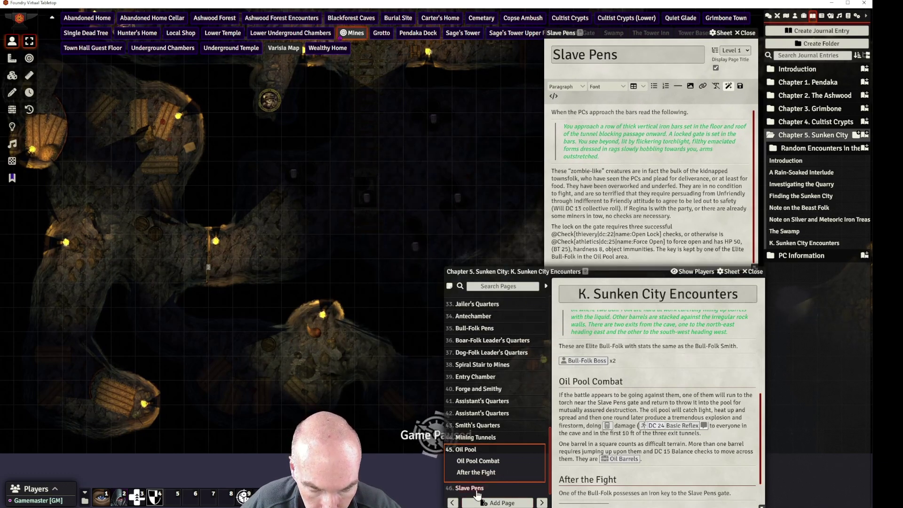
{"action": "left_click", "coordinate": [471, 488]}
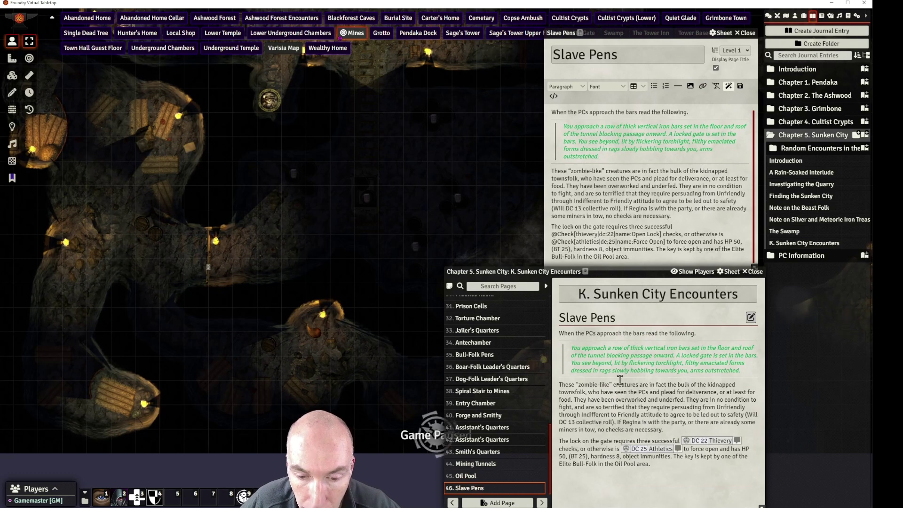
Replace "persuading" in the townsfolk paragraph with "conversation skills to shift them"
{"action": "left_click", "coordinate": [627, 206]}
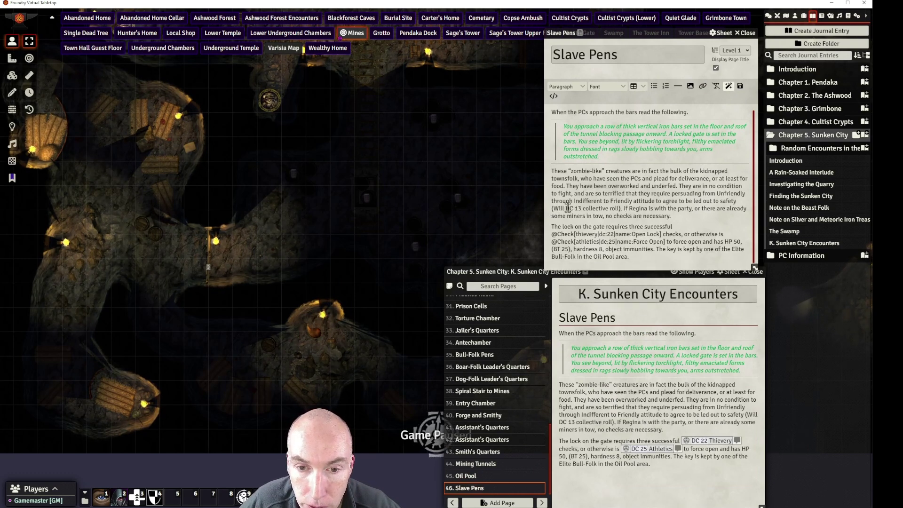
{"action": "key", "text": "Home"}
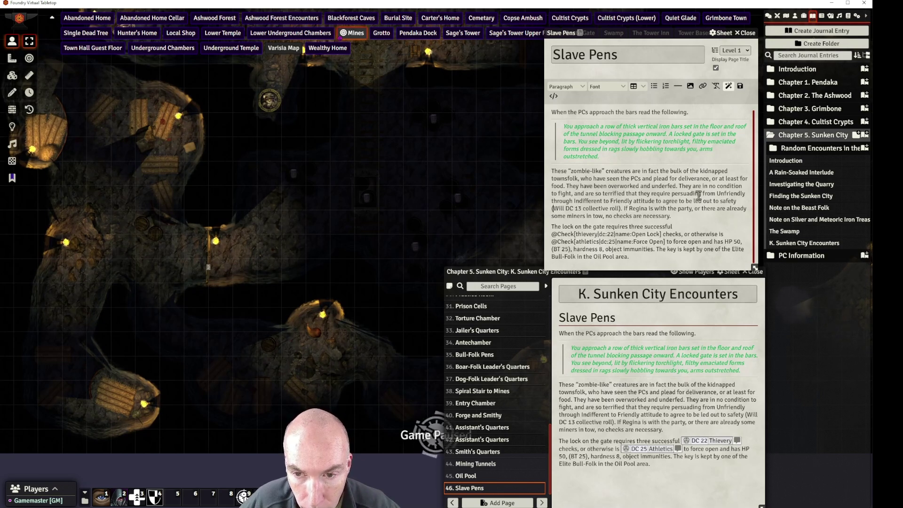
{"action": "double_click", "coordinate": [674, 194]}
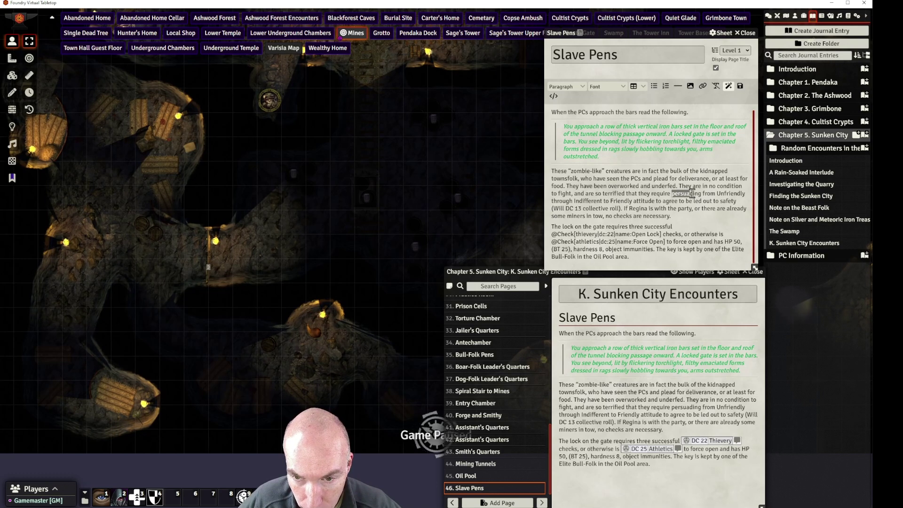
{"action": "key", "text": "BackSpace"}
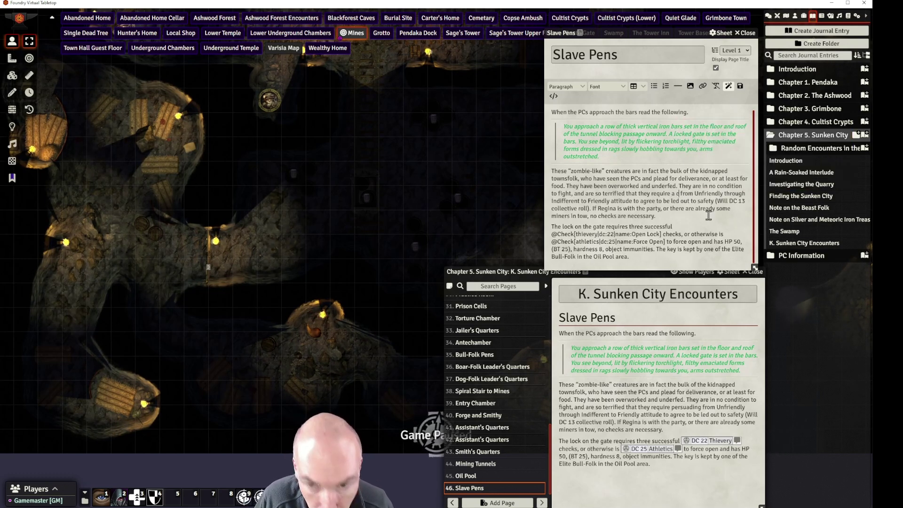
{"action": "type", "text": "c"}
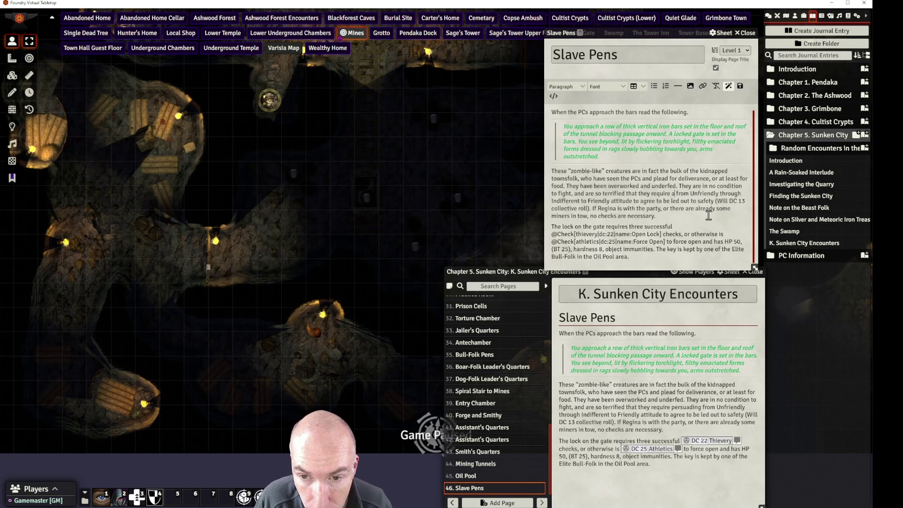
{"action": "type", "text": "o"}
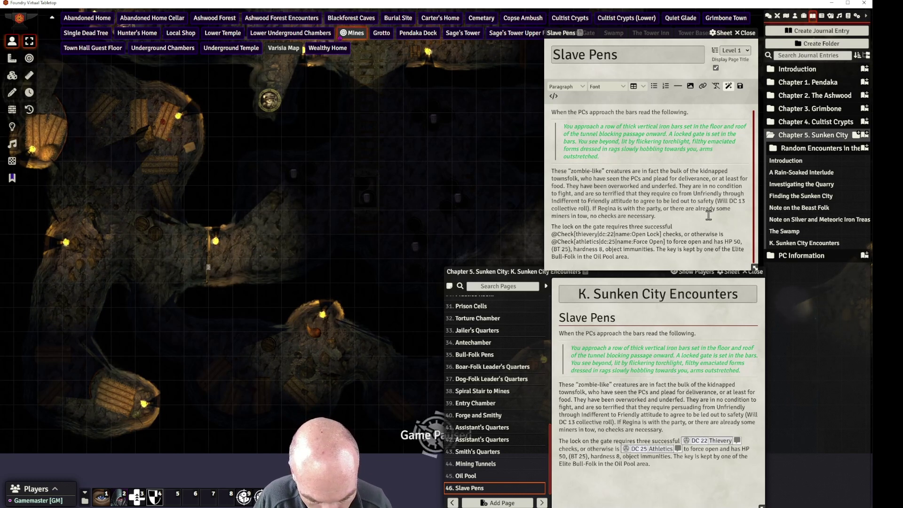
{"action": "type", "text": "nversation skills"}
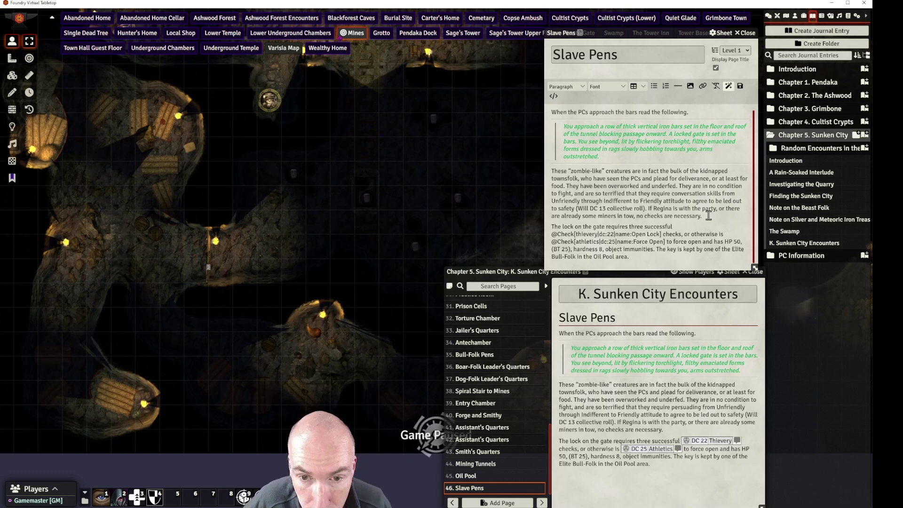
{"action": "type", "text": " to"}
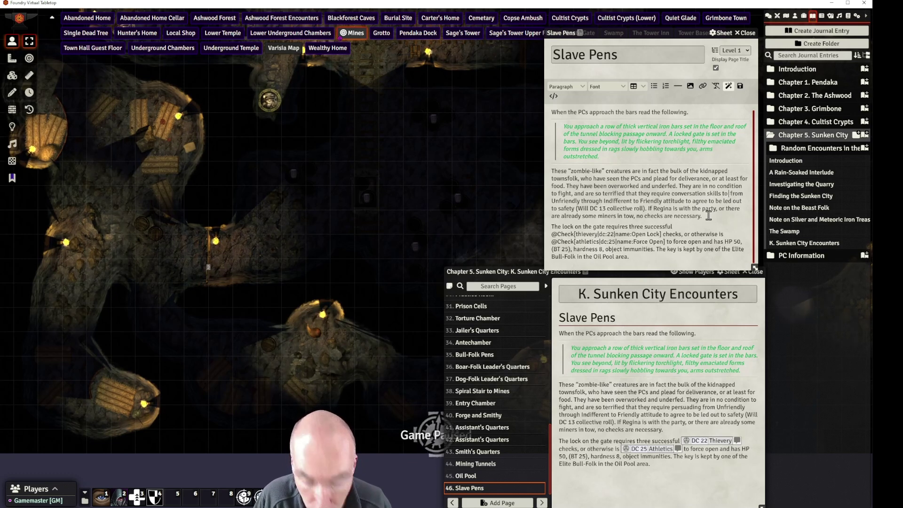
{"action": "type", "text": " shift"}
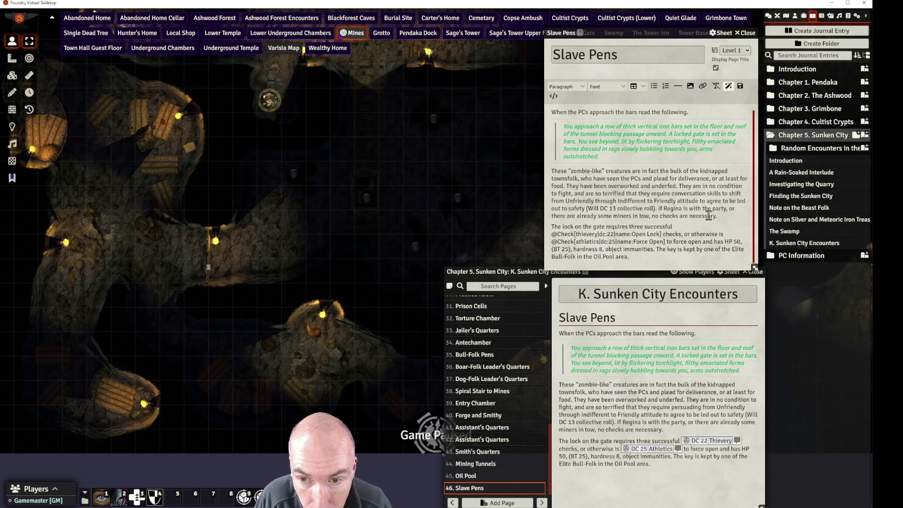
{"action": "type", "text": " them"}
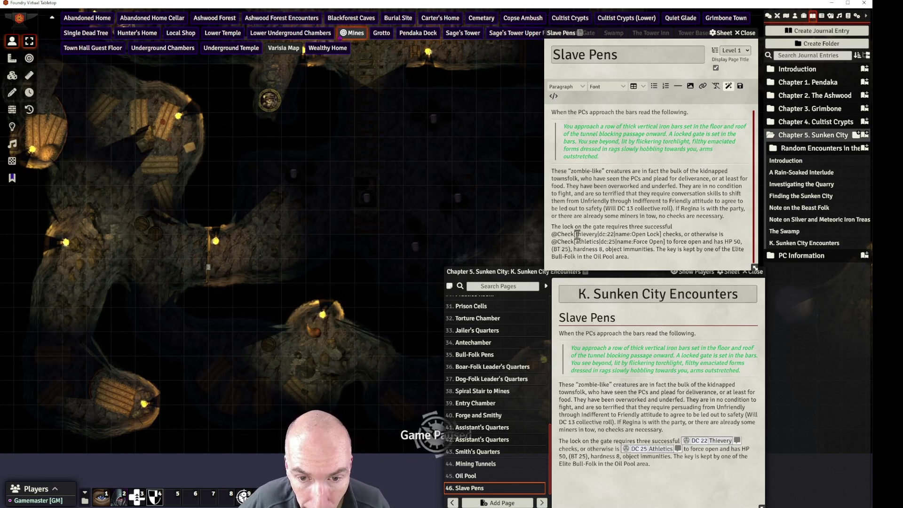
Insert a copy of the thievery Open Lock check before "Will DC 13" and change its skill to diplomacy
{"action": "left_click_drag", "start_coordinate": [552, 234], "coordinate": [660, 233]}
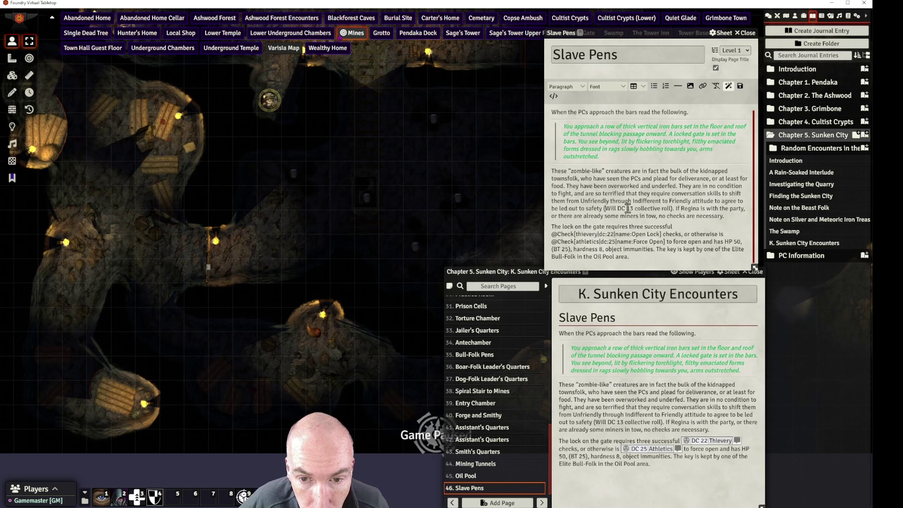
{"action": "type", "text": "@Check[thievery|dc:22|name:Open Lock]"}
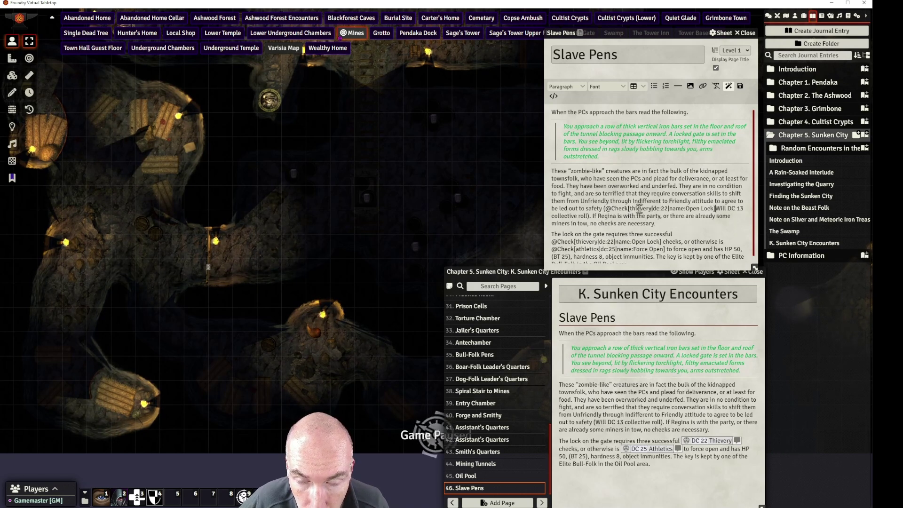
{"action": "double_click", "coordinate": [640, 208]}
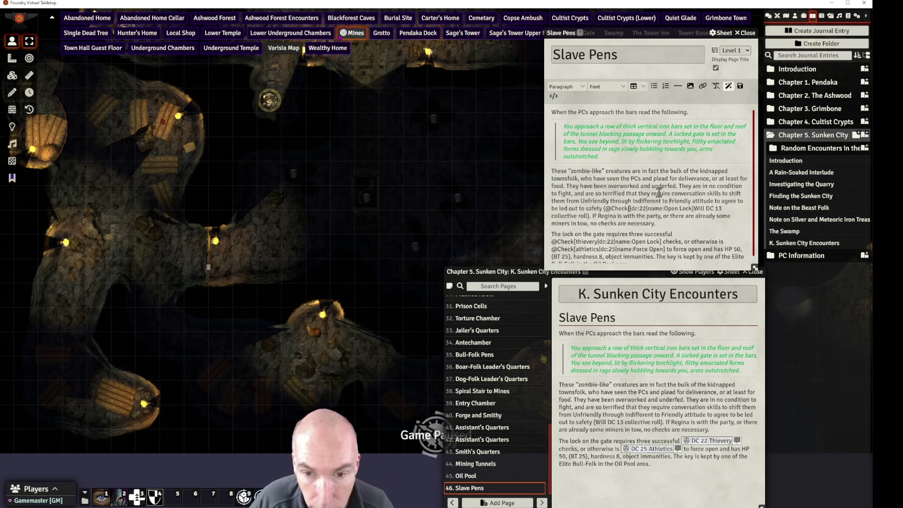
{"action": "type", "text": "plomacy"}
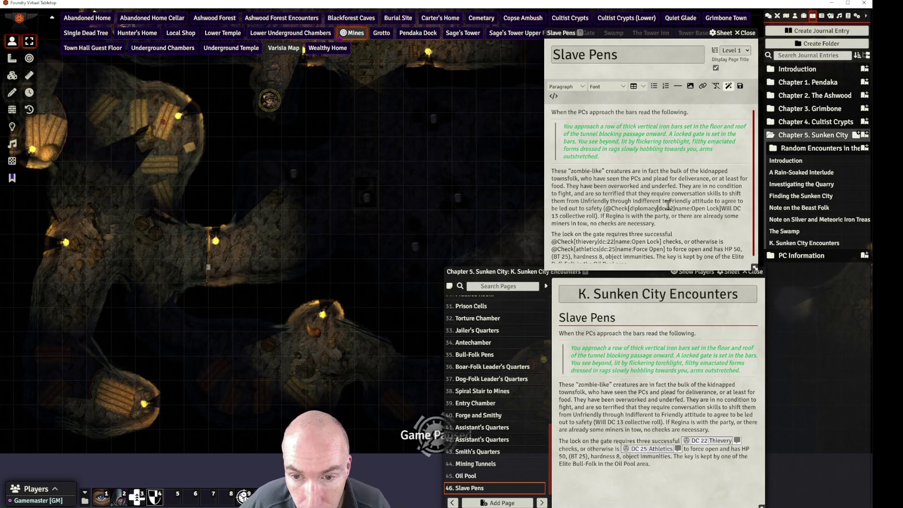
Set the townsfolk diplomacy check to DC 15 and rename it "Make an Impression"
{"action": "double_click", "coordinate": [671, 208]}
{"action": "type", "text": "1"}
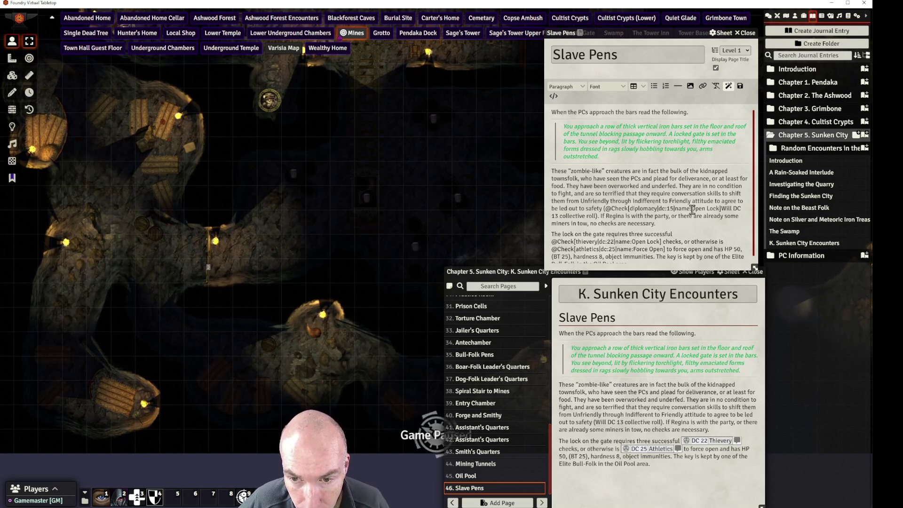
{"action": "left_click_drag", "start_coordinate": [691, 209], "coordinate": [716, 209]}
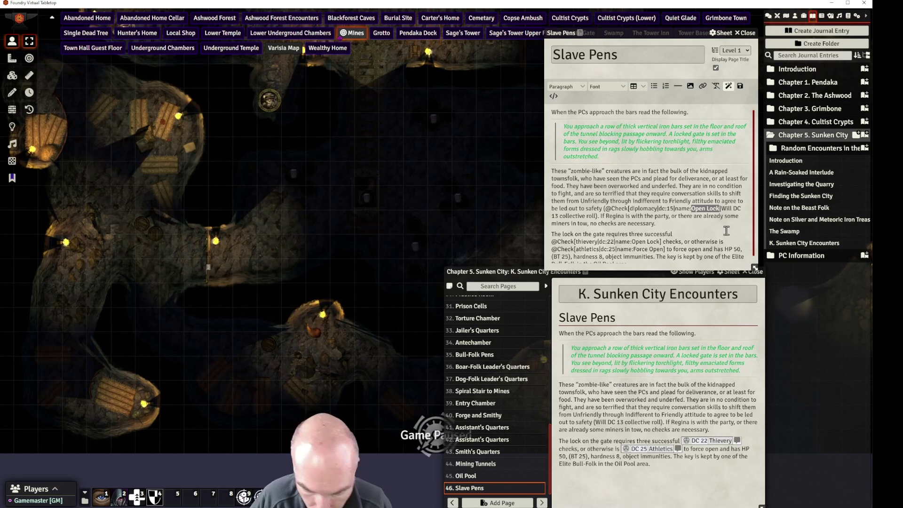
{"action": "type", "text": "Make an"}
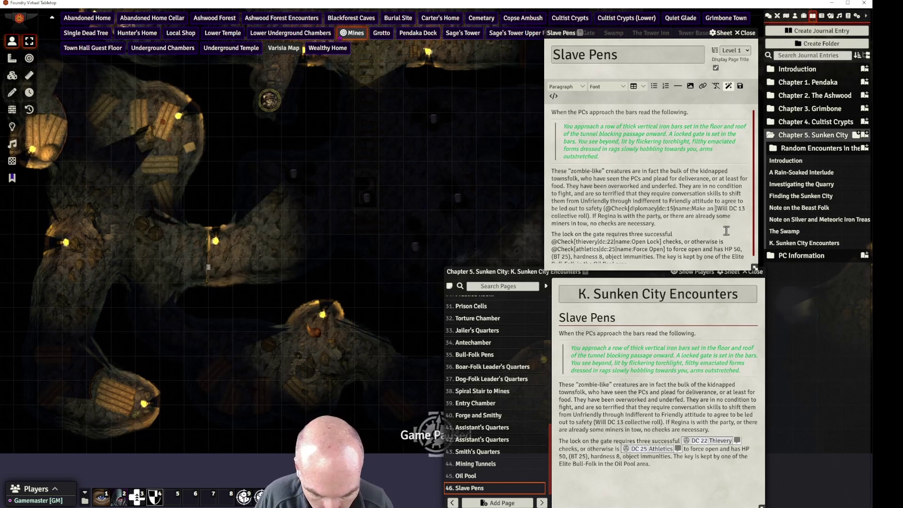
{"action": "type", "text": " IMpression"}
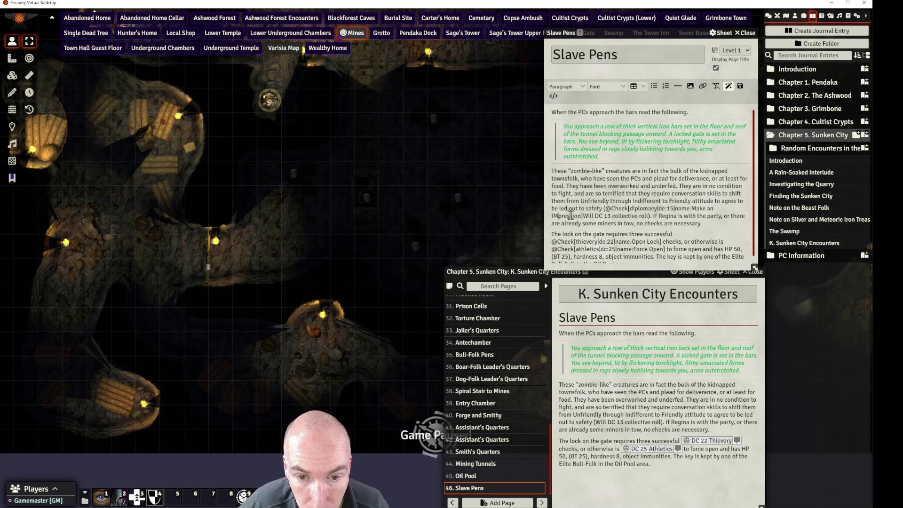
{"action": "key", "text": "BackSpace"}
{"action": "type", "text": "m"}
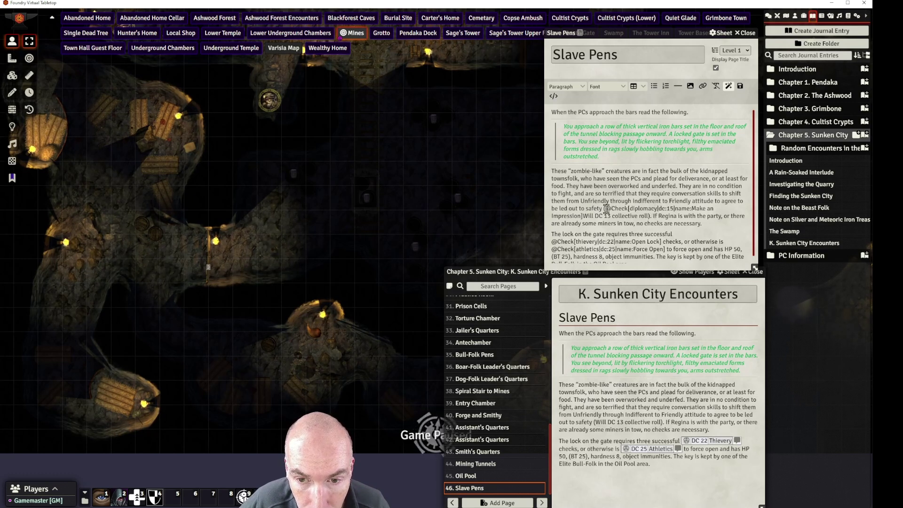
Add "or" and a copy of the Make an Impression check right after the diplomacy check
{"action": "left_click_drag", "start_coordinate": [606, 208], "coordinate": [582, 216]}
{"action": "key", "text": "ctrl+c"}
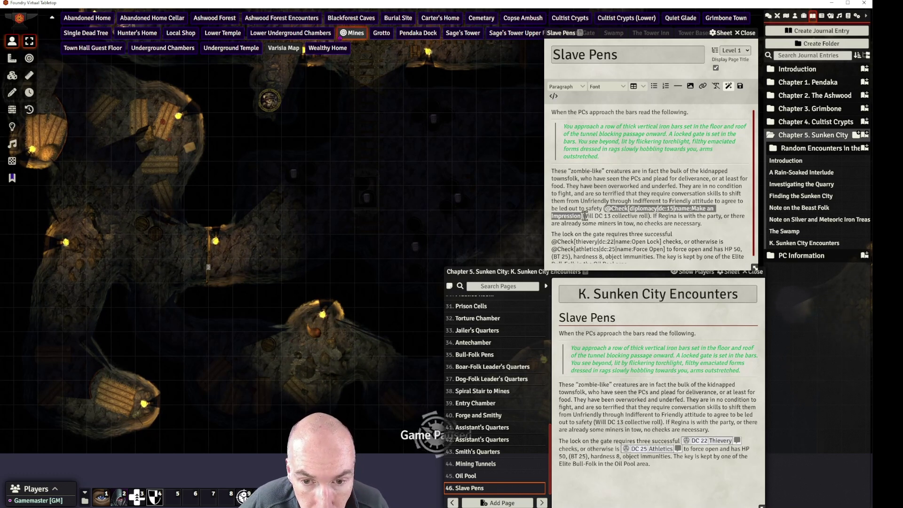
{"action": "left_click", "coordinate": [584, 216]}
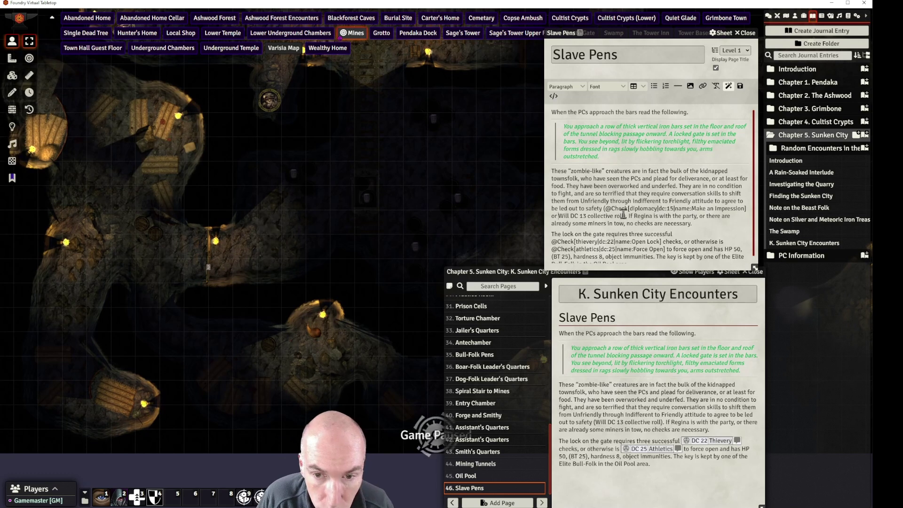
{"action": "type", "text": "or"}
{"action": "key", "text": "ctrl+v"}
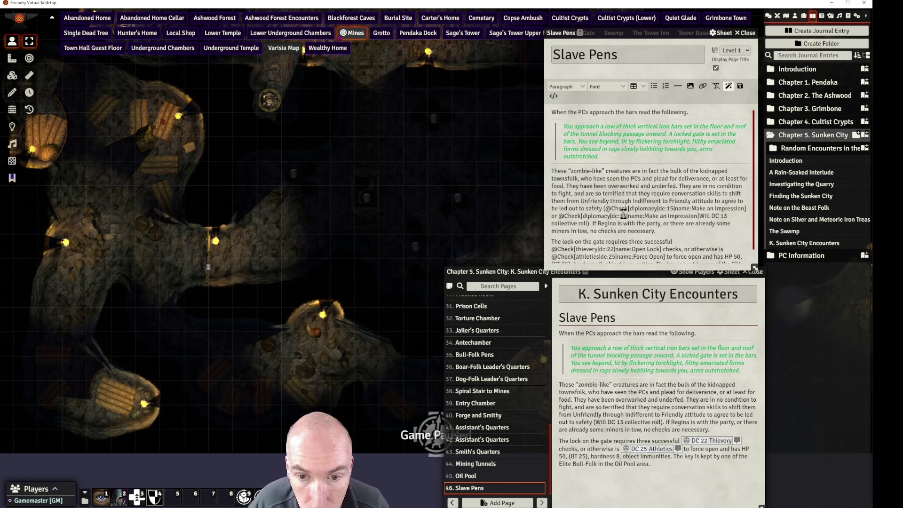
Change the copied check's skill to intimidation and its name to "Coerce", saving the page along the way
{"action": "double_click", "coordinate": [602, 217]}
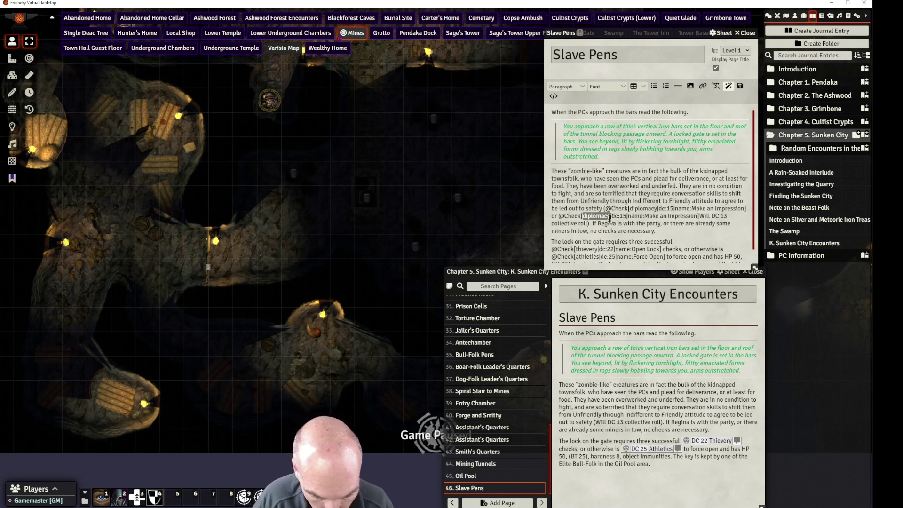
{"action": "type", "text": "int"}
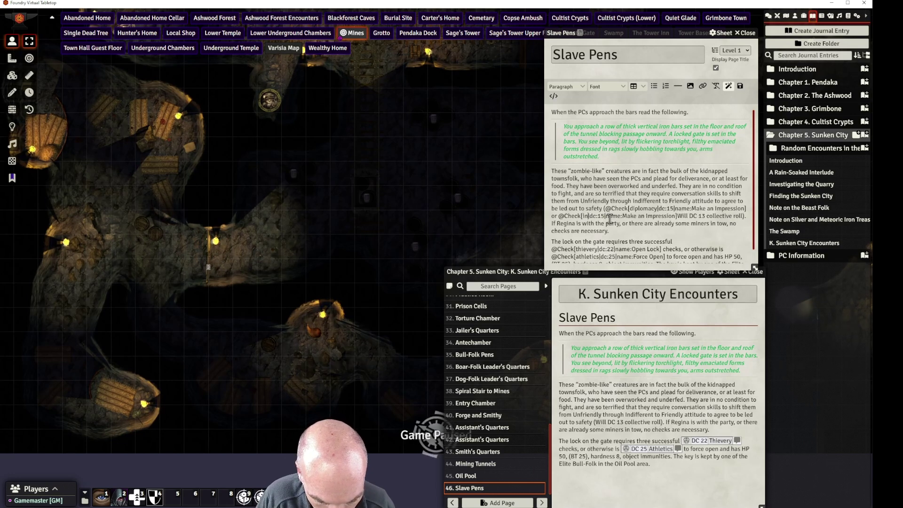
{"action": "type", "text": "imidation"}
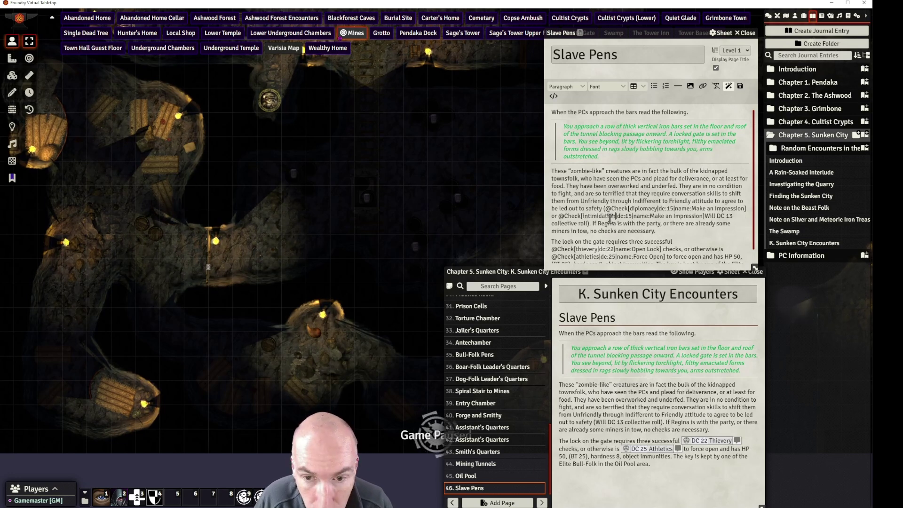
{"action": "key", "text": "ctrl+s"}
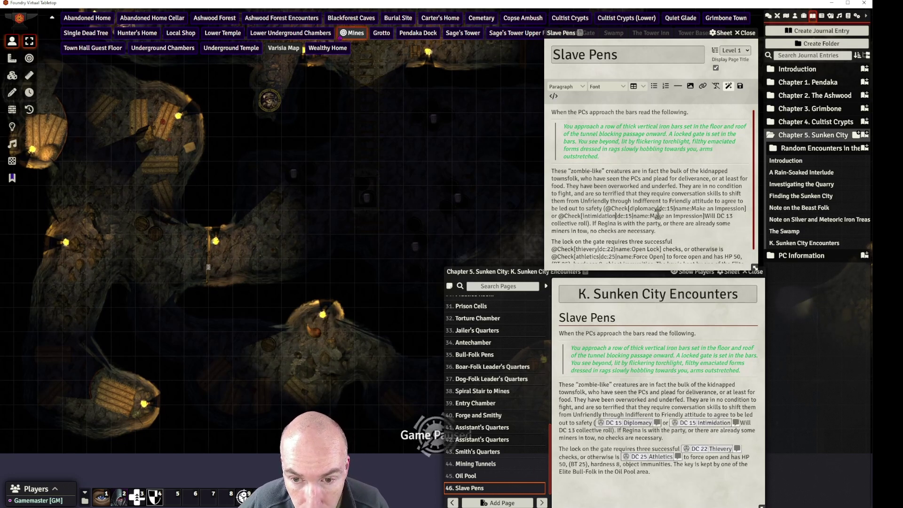
{"action": "left_click_drag", "start_coordinate": [651, 216], "coordinate": [703, 216]}
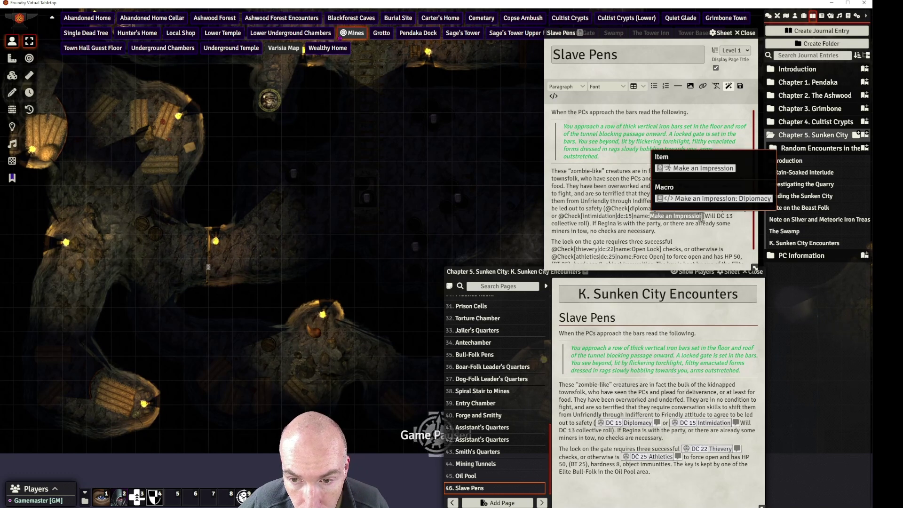
{"action": "type", "text": "Coerce"}
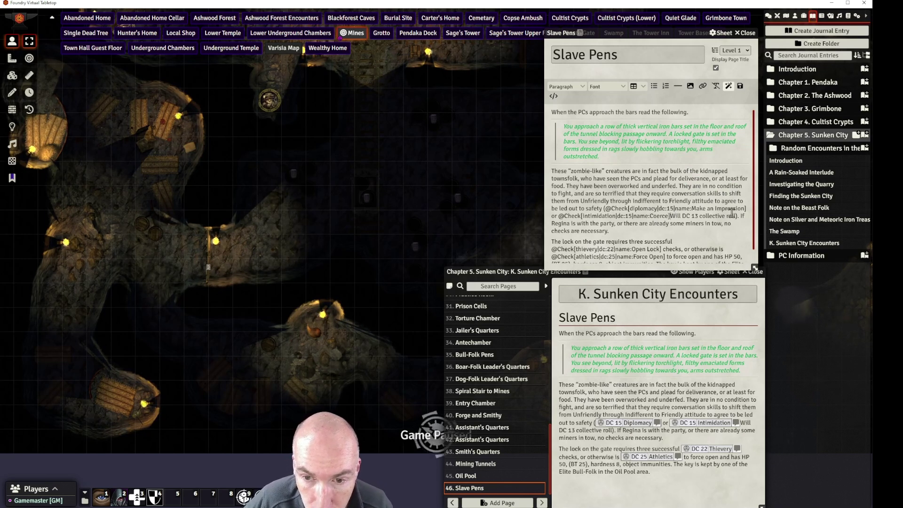
Add "or" and another pasted check after Coerce, with the skill set to deception and the name to "Lie"
{"action": "key", "text": "ctrl+v"}
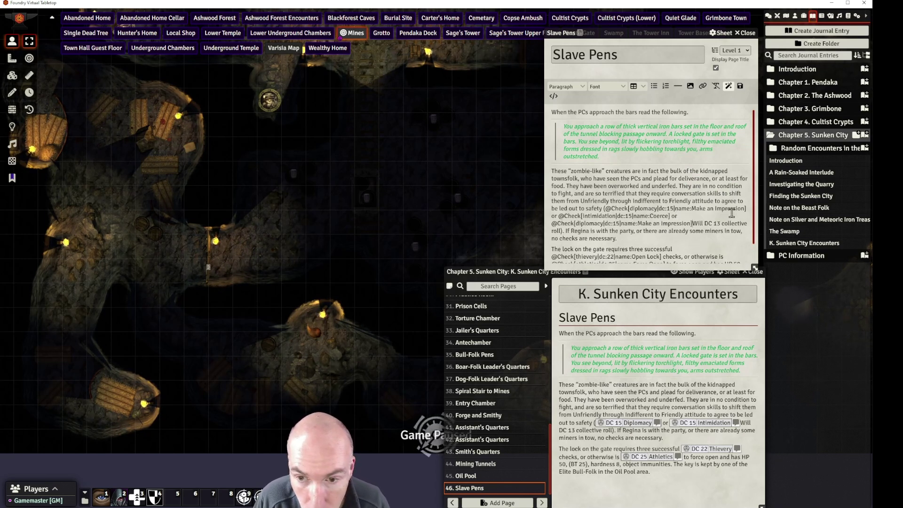
{"action": "double_click", "coordinate": [590, 223]}
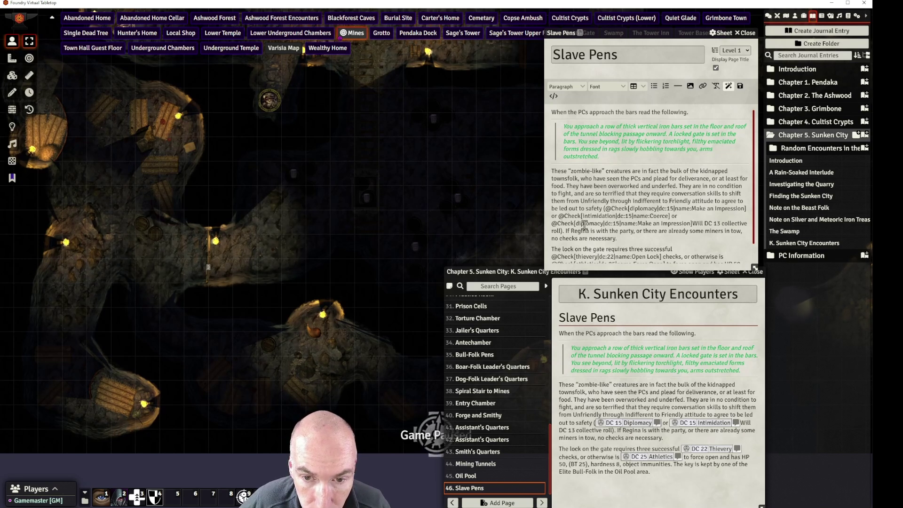
{"action": "type", "text": "deception"}
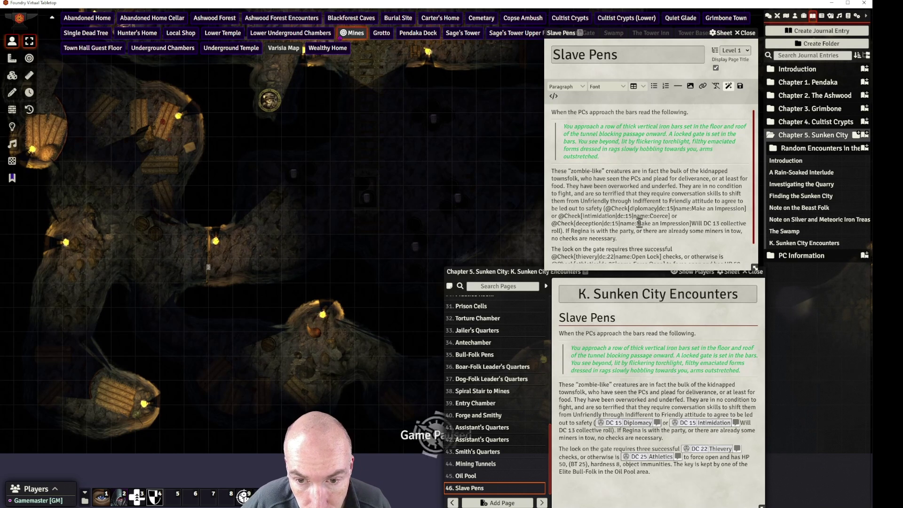
{"action": "double_click", "coordinate": [645, 223]}
{"action": "left_click_drag", "start_coordinate": [651, 223], "coordinate": [682, 225]}
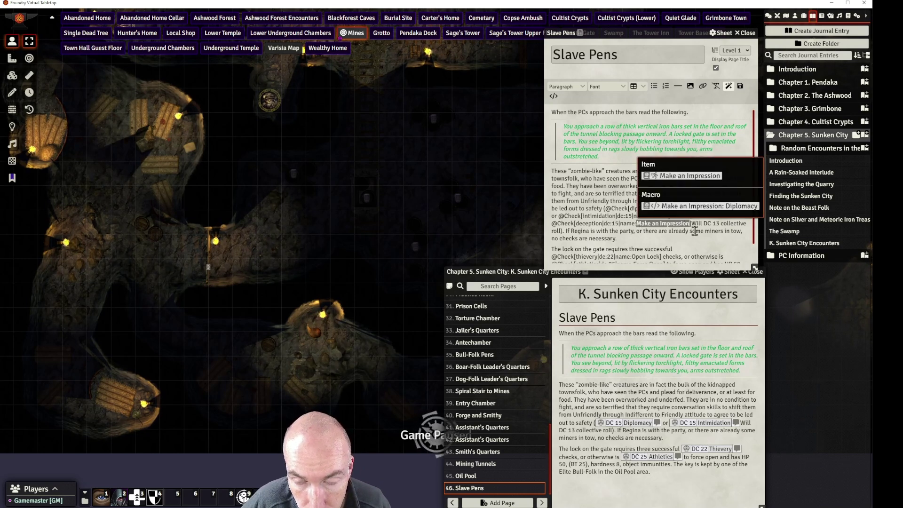
{"action": "type", "text": "Lie"}
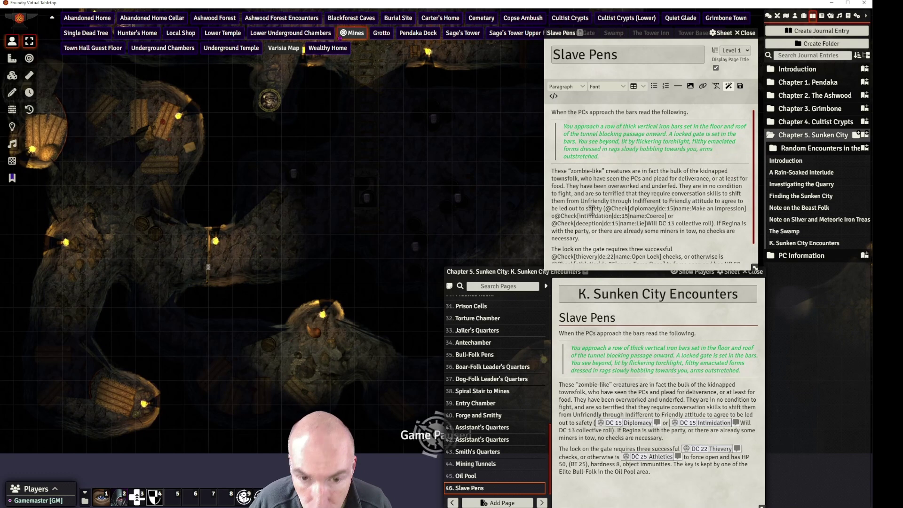
Replace the "or" before the intimidation check and the "or" before the deception check with commas
{"action": "key", "text": "BackSpace"}
{"action": "key", "text": "BackSpace"}
{"action": "key", "text": "BackSpace"}
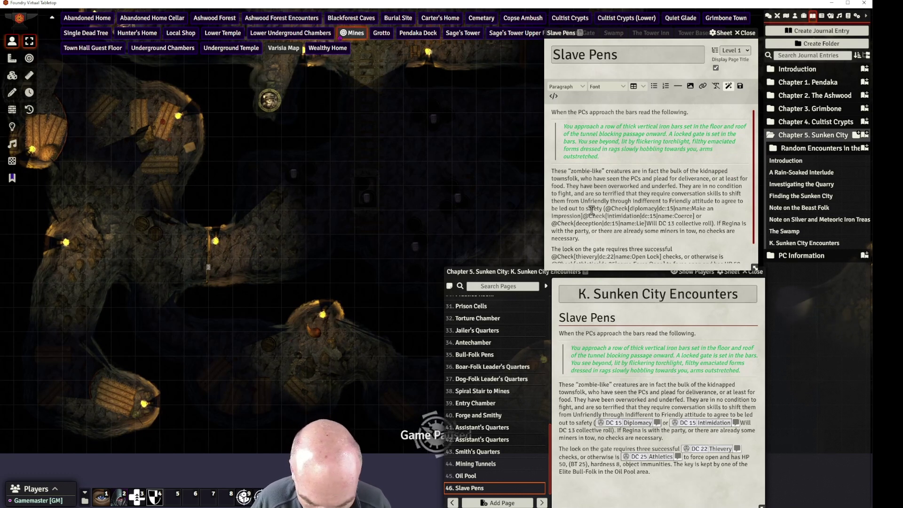
{"action": "type", "text": ","}
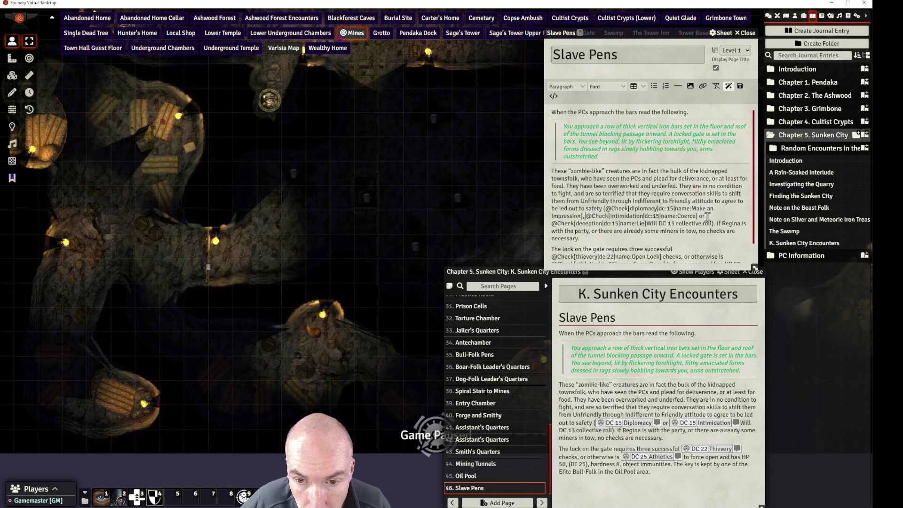
{"action": "key", "text": "BackSpace"}
{"action": "key", "text": "BackSpace"}
{"action": "key", "text": "BackSpace"}
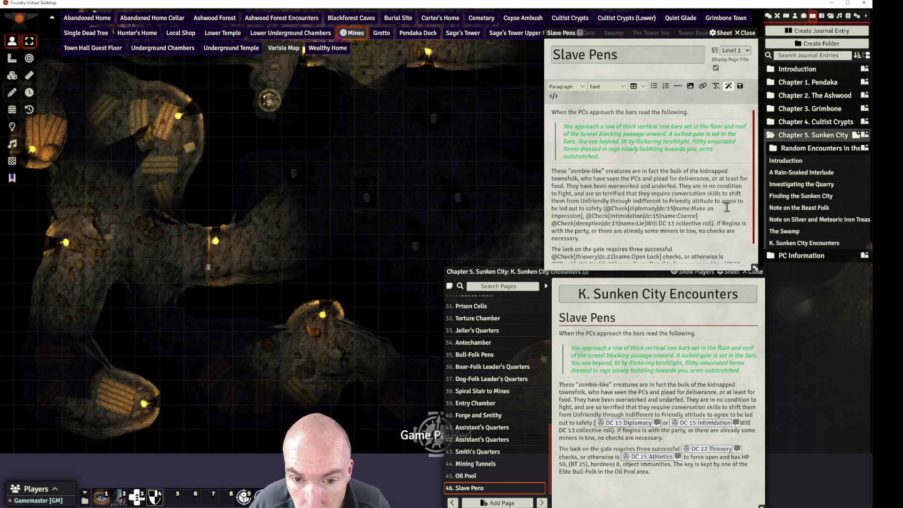
{"action": "key", "text": "BackSpace"}
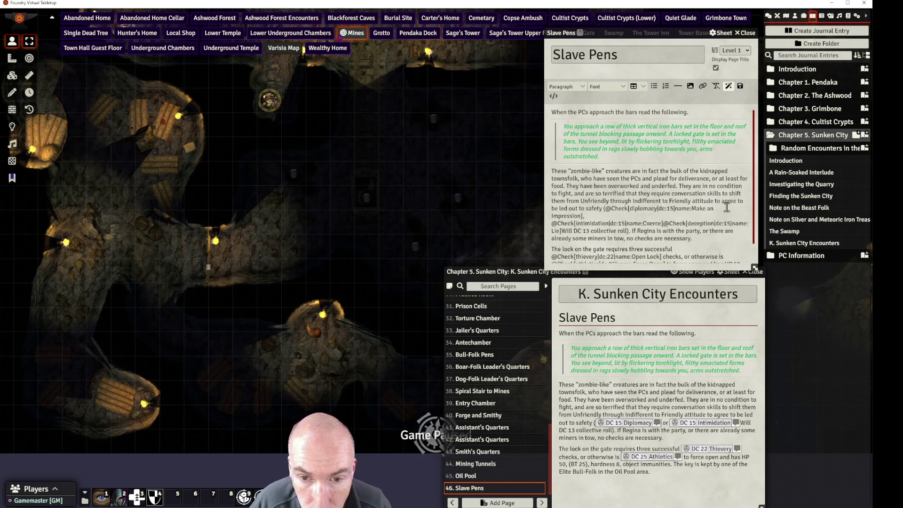
{"action": "type", "text": ","}
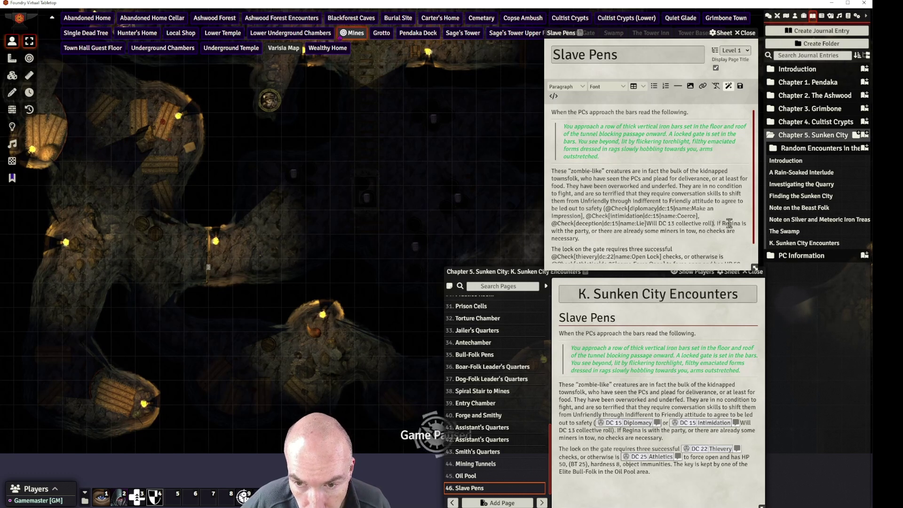
Add "or" and a DC 15 performance check named "Performance" after the Lie check, and save the page
{"action": "left_click", "coordinate": [649, 223]}
{"action": "type", "text": "or @Check[diplomacy|dc:15|name:Make an Impression]"}
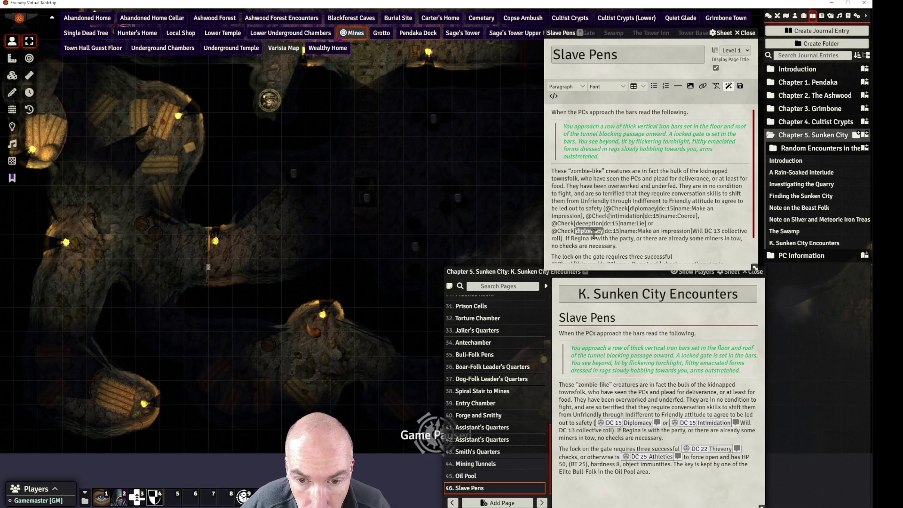
{"action": "type", "text": "per"}
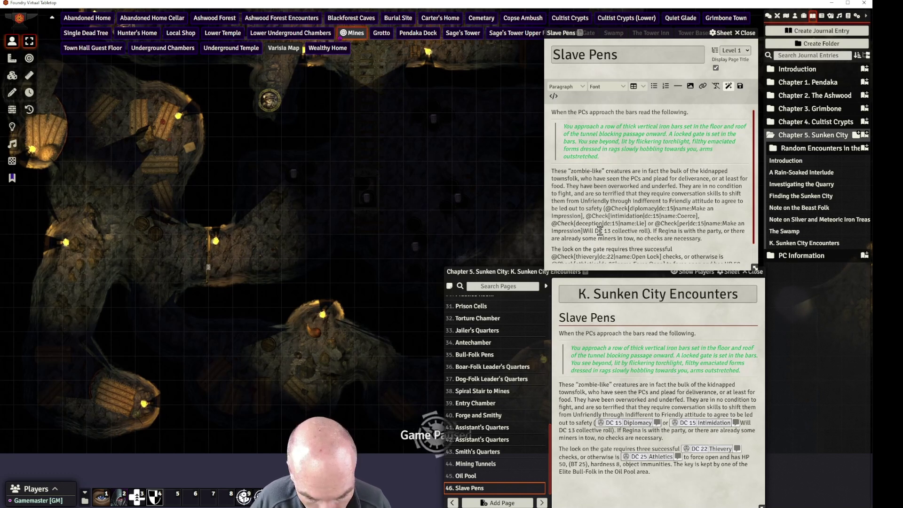
{"action": "type", "text": "formance|dc:15|name:Make an Impression]Will DC 13"}
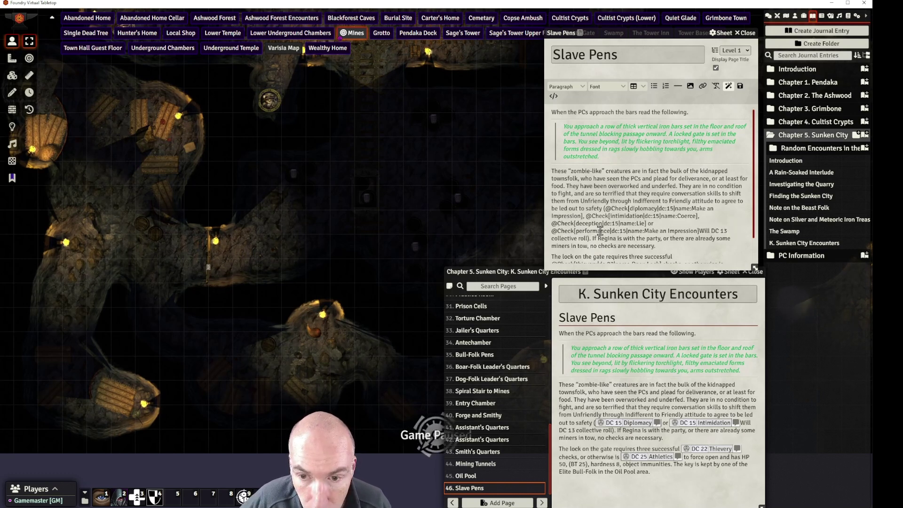
{"action": "left_click_drag", "start_coordinate": [645, 230], "coordinate": [695, 230]}
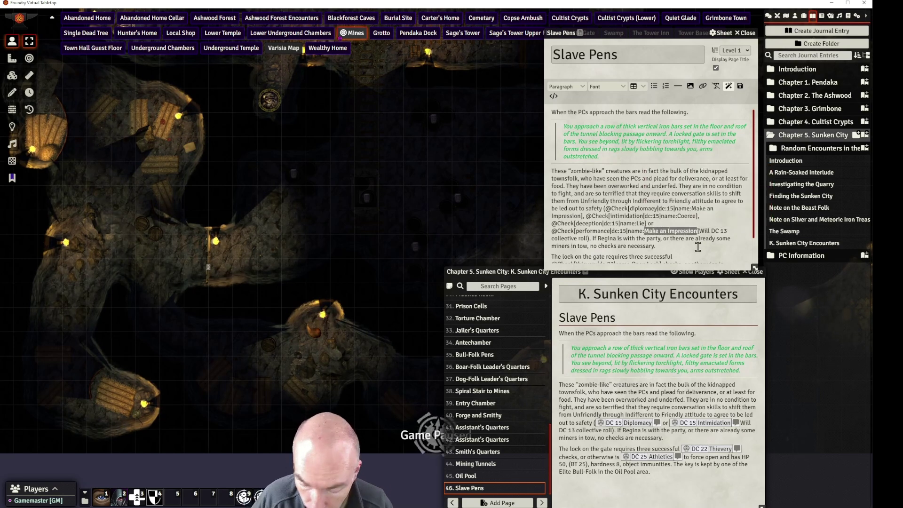
{"action": "type", "text": "Performanc"}
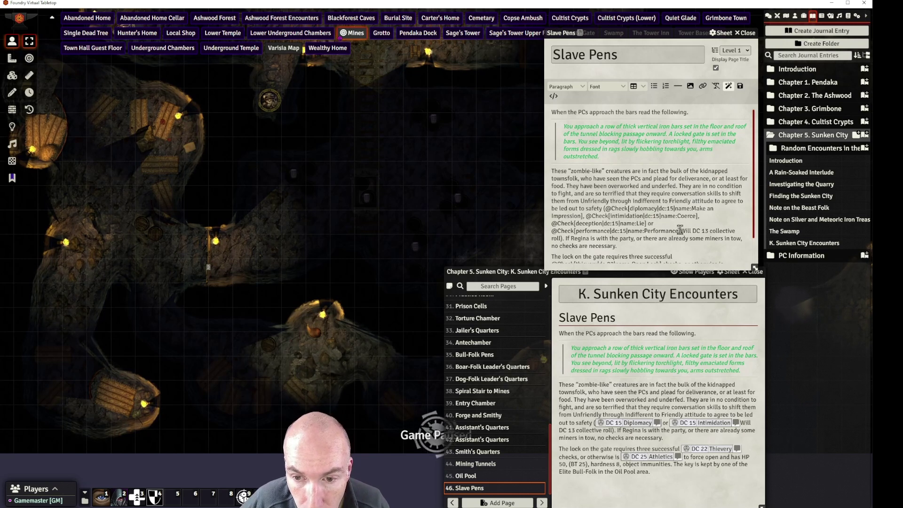
{"action": "key", "text": "ctrl+s"}
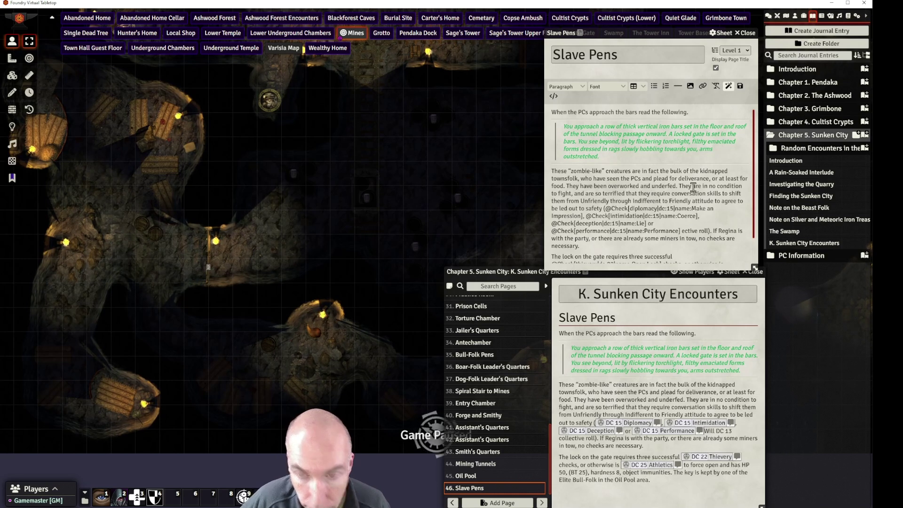
Insert "collectively" before "require conversation skills" in the townsfolk paragraph
{"action": "left_click", "coordinate": [654, 193]}
{"action": "type", "text": "collectively"}
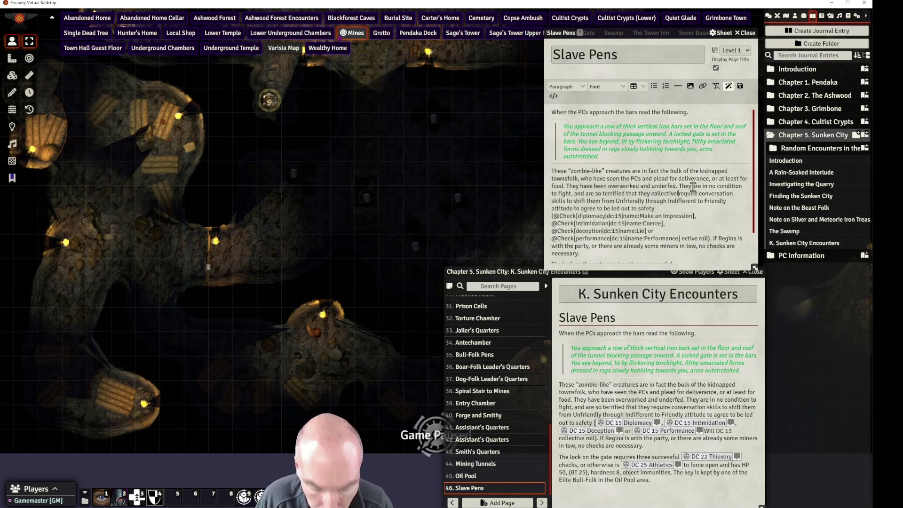
Delete the leftover "ective roll" text and extra space after the performance check in the townsfolk paragraph, and save the page
{"action": "scroll", "coordinate": [669, 202], "scroll_direction": "down", "scroll_amount": 2}
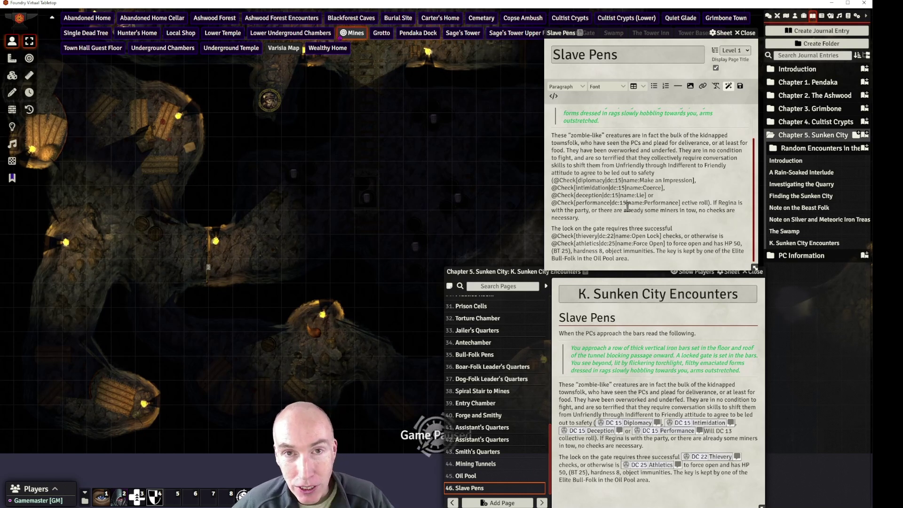
{"action": "scroll", "coordinate": [665, 155], "scroll_direction": "up", "scroll_amount": 2}
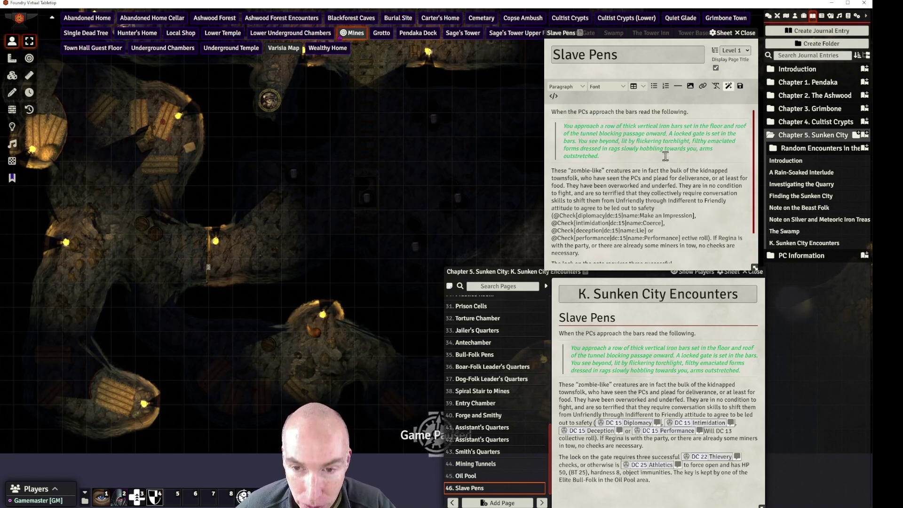
{"action": "scroll", "coordinate": [664, 155], "scroll_direction": "down", "scroll_amount": 2}
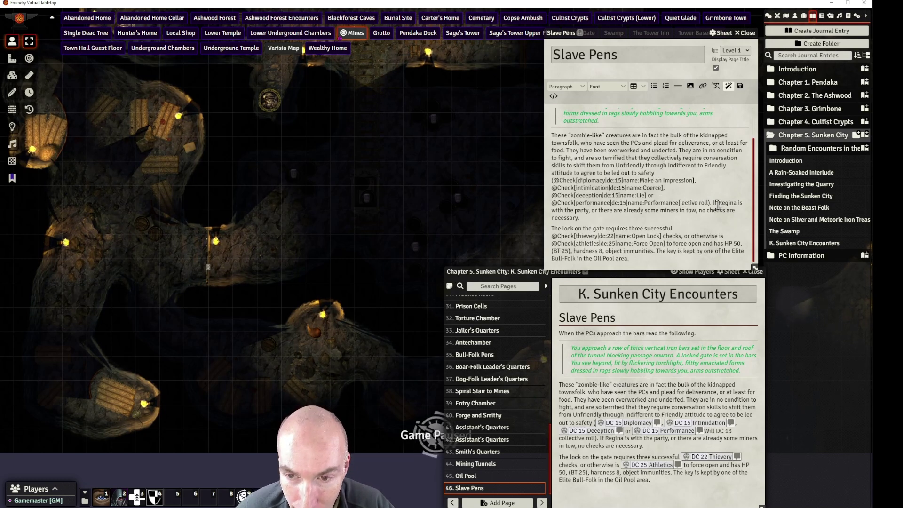
{"action": "double_click", "coordinate": [700, 203]}
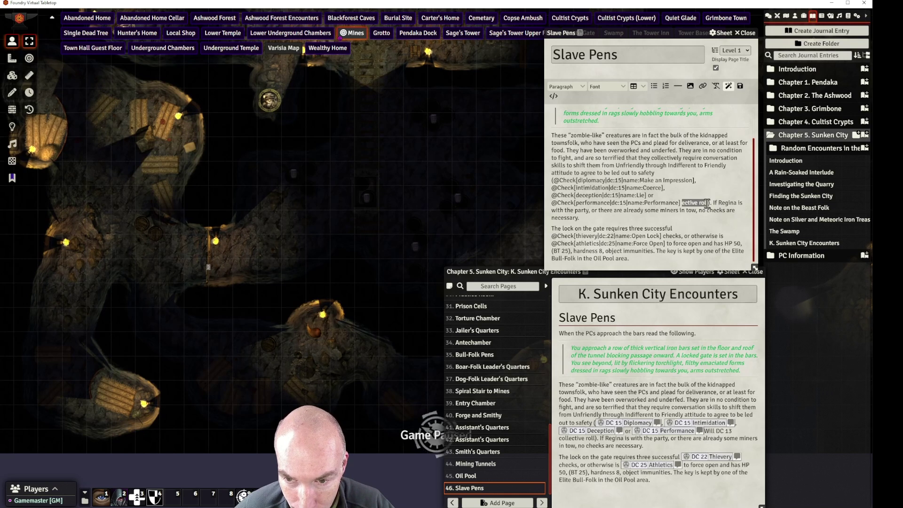
{"action": "key", "text": "BackSpace"}
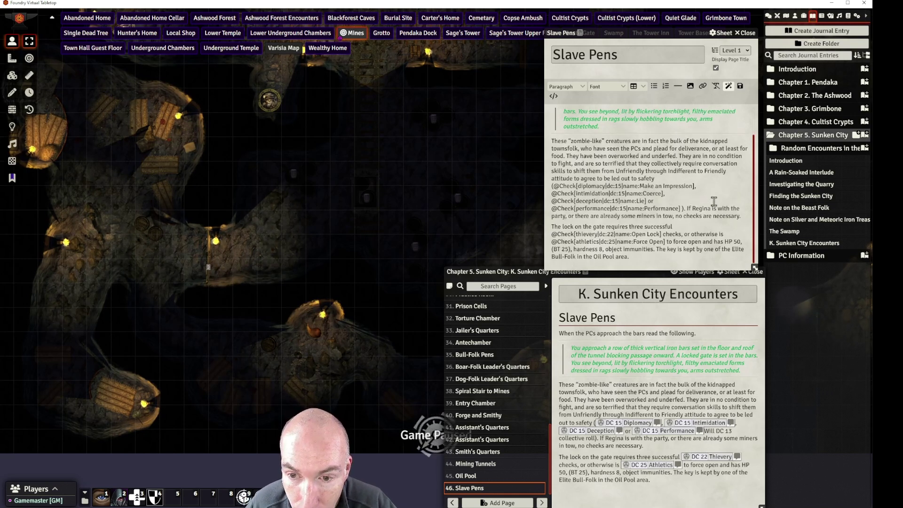
{"action": "key", "text": "BackSpace"}
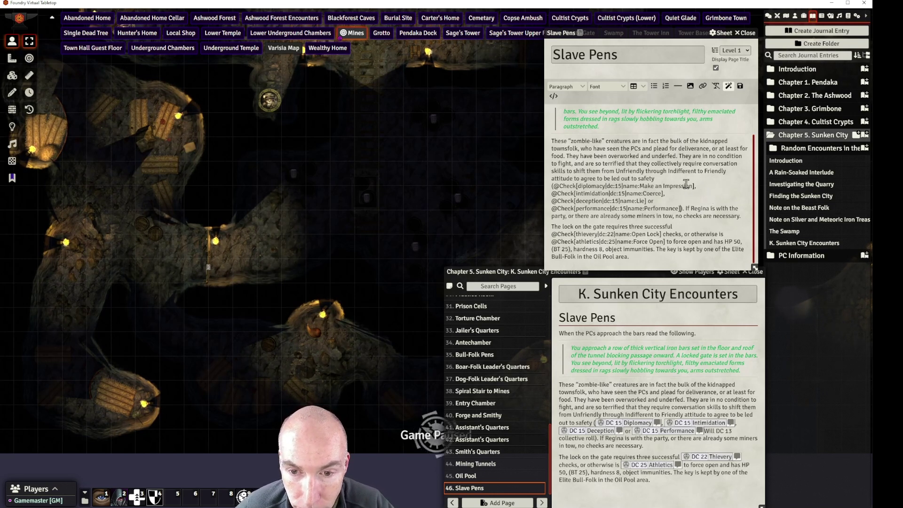
{"action": "left_click", "coordinate": [740, 87]}
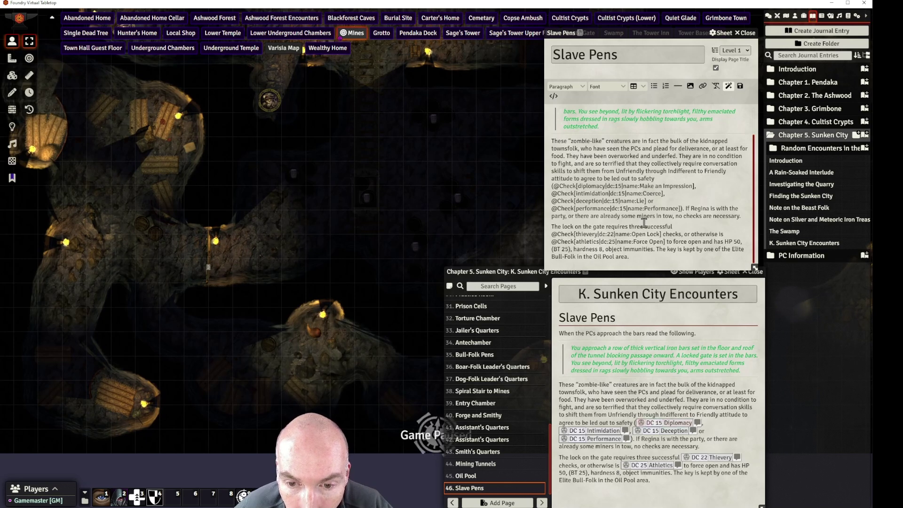
Start a new paragraph after the gate lock paragraph at the end of the Slave Pens page
{"action": "scroll", "coordinate": [642, 217], "scroll_direction": "up", "scroll_amount": 3}
{"action": "scroll", "coordinate": [637, 240], "scroll_direction": "down", "scroll_amount": 3}
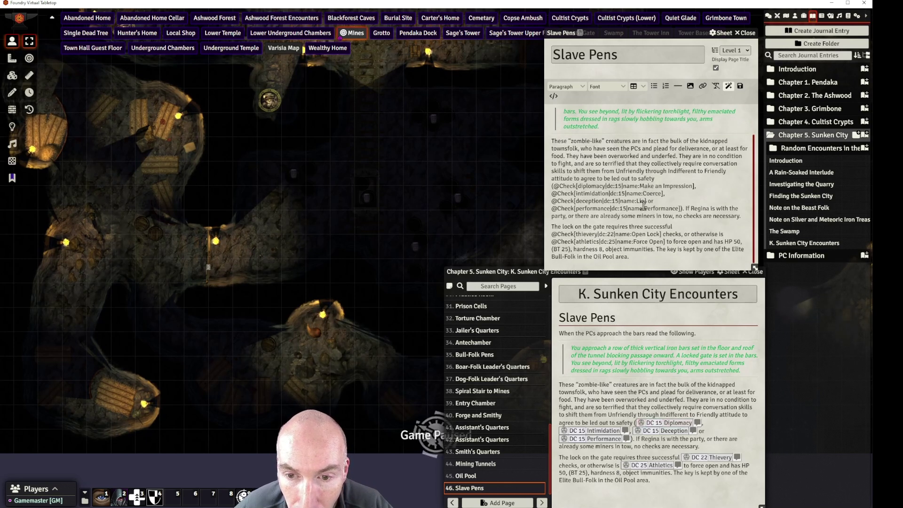
{"action": "left_click", "coordinate": [632, 260]}
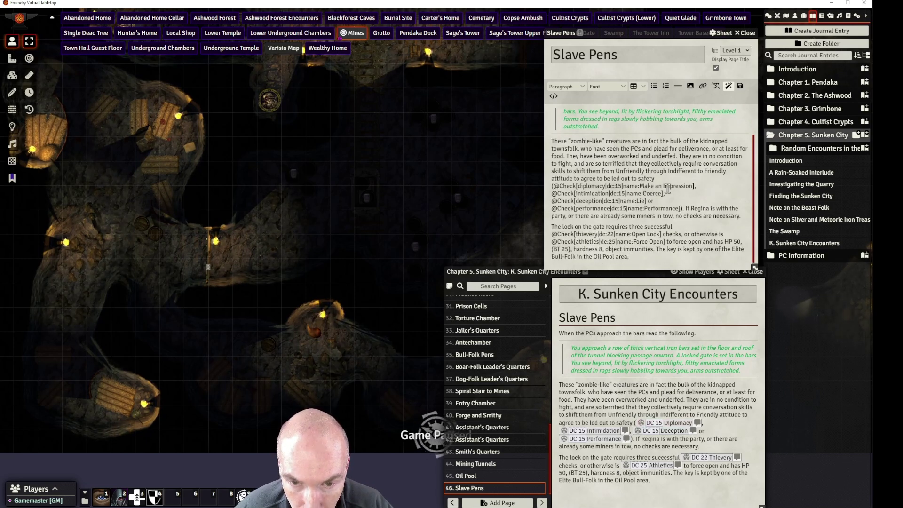
{"action": "key", "text": "Return"}
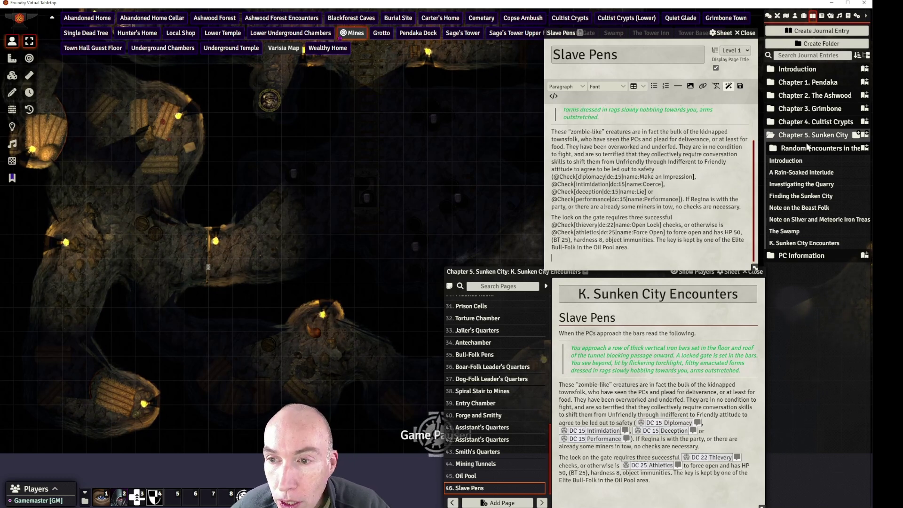
Open the Arrival at Grimbone page from Chapter 3 for editing and copy its Story XP Award heading and award sentence
{"action": "left_click", "coordinate": [820, 108]}
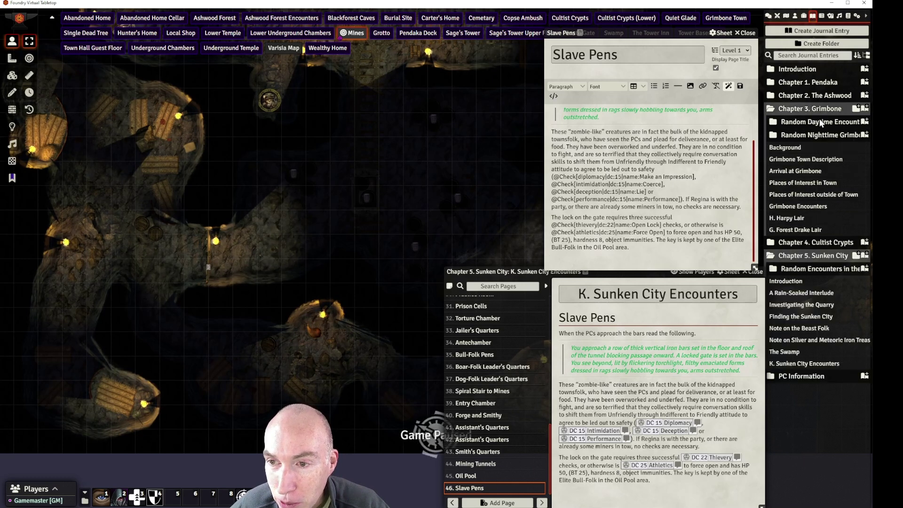
{"action": "left_click", "coordinate": [806, 172]}
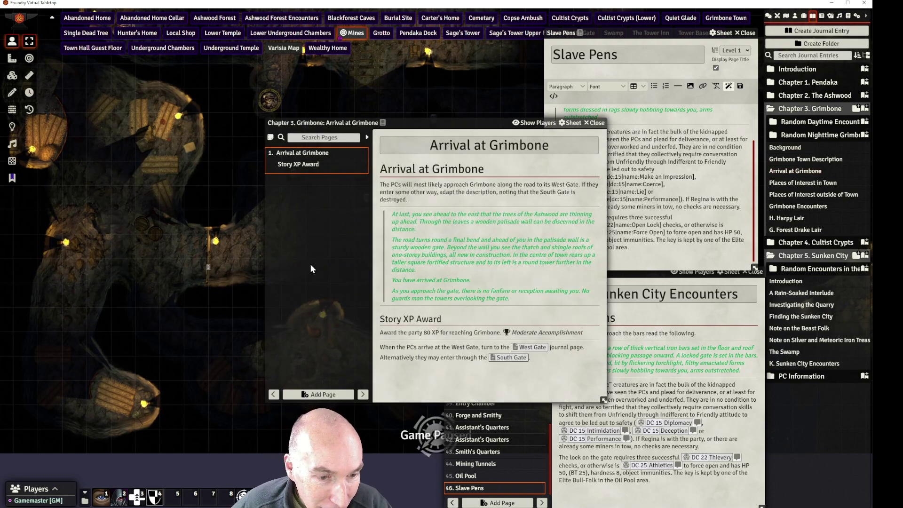
{"action": "left_click", "coordinate": [593, 168]}
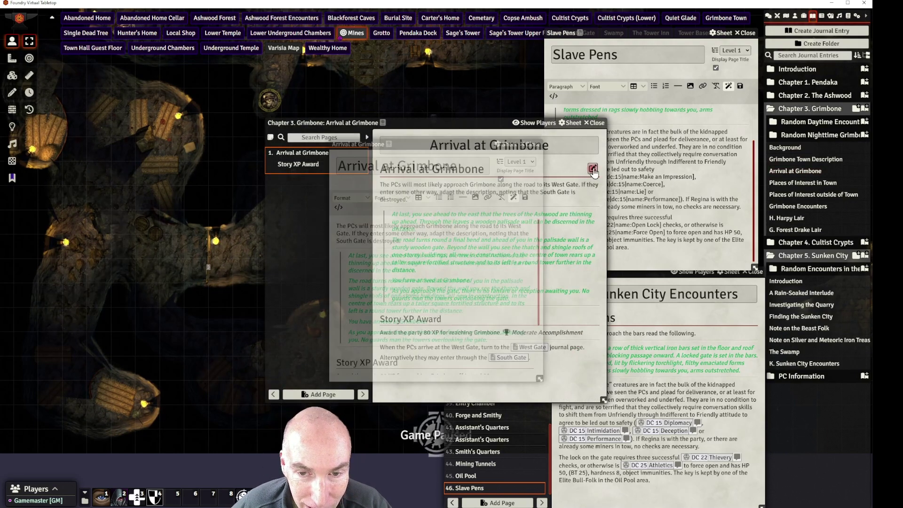
{"action": "scroll", "coordinate": [338, 294], "scroll_direction": "down", "scroll_amount": 3}
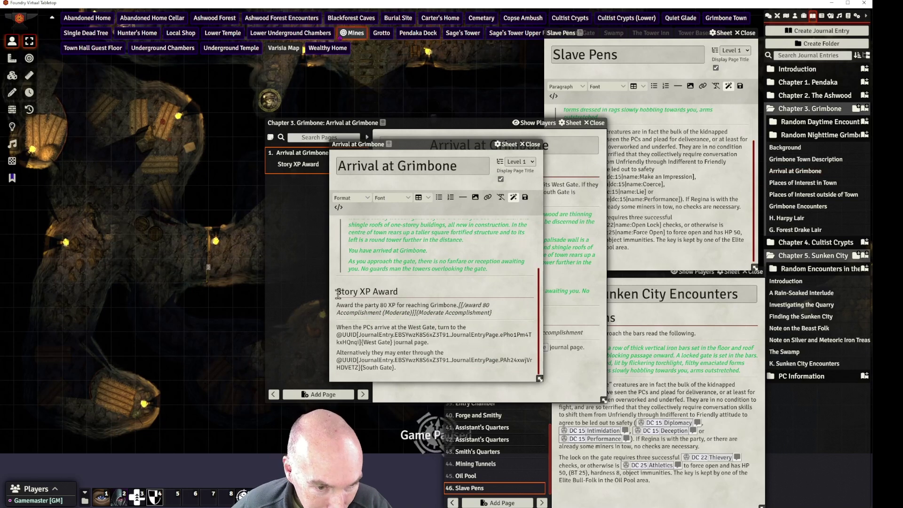
{"action": "left_click_drag", "start_coordinate": [339, 294], "coordinate": [506, 316]}
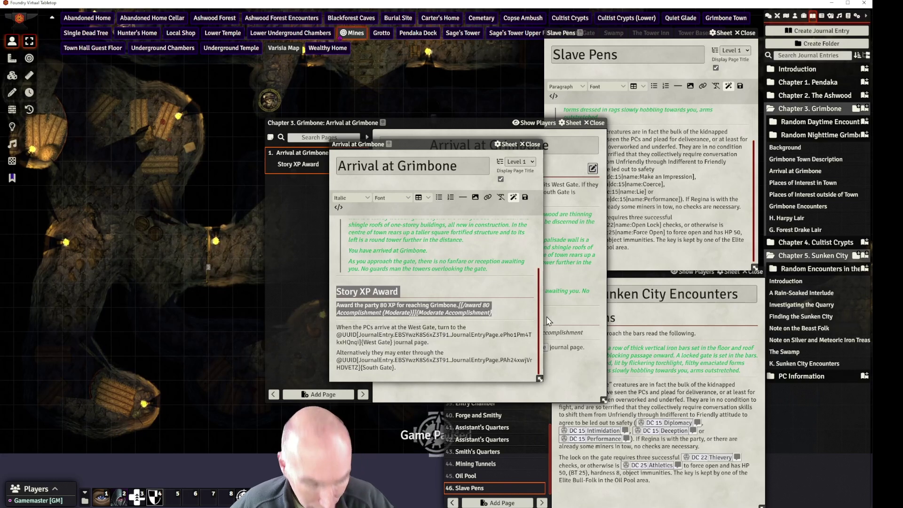
Insert a horizontal line at the end of the Slave Pens page and paste the Story XP Award section below it
{"action": "left_click", "coordinate": [646, 237]}
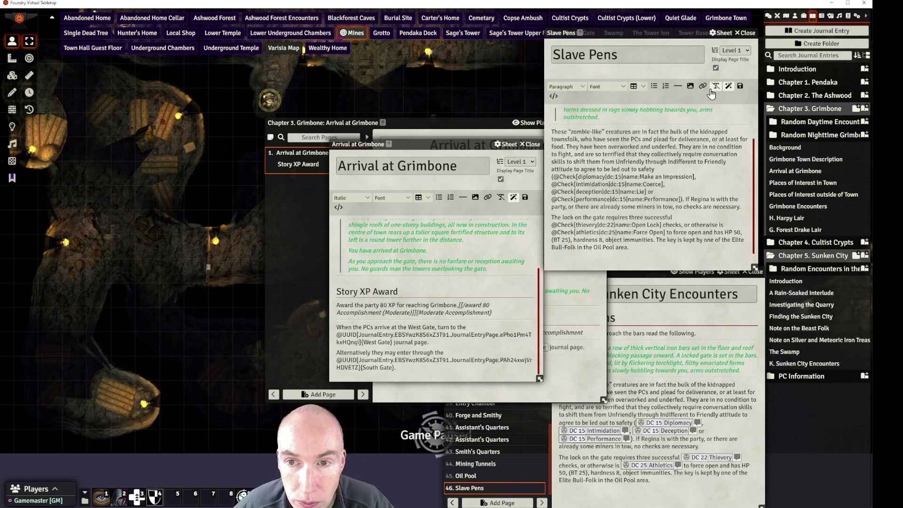
{"action": "left_click", "coordinate": [677, 89]}
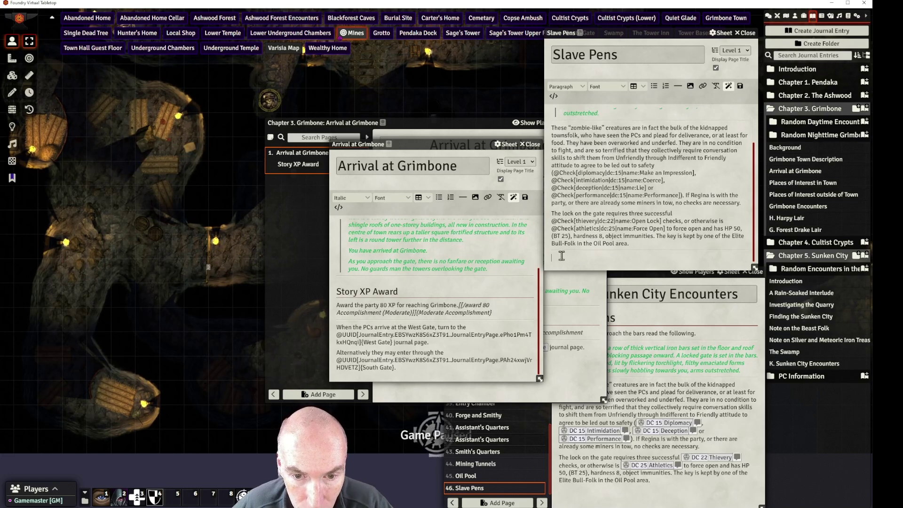
{"action": "type", "text": "Story XP Award Award the party 80 XP for reaching Grimbone.[[/award 80 Accomplishment (Moderate)]]{Moderate Accomplishment}"}
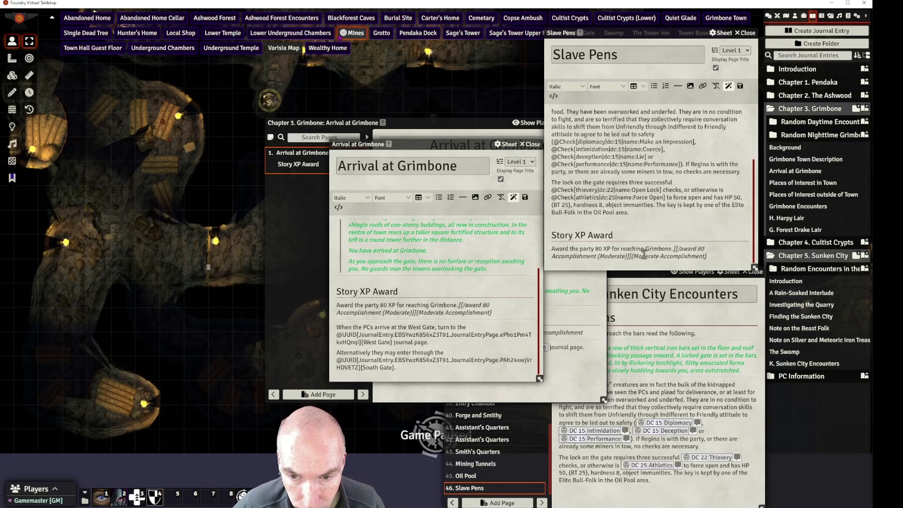
Reword the pasted award sentence to read "for rescuing this final main group of Grimbone prisoners"
{"action": "left_click", "coordinate": [627, 249]}
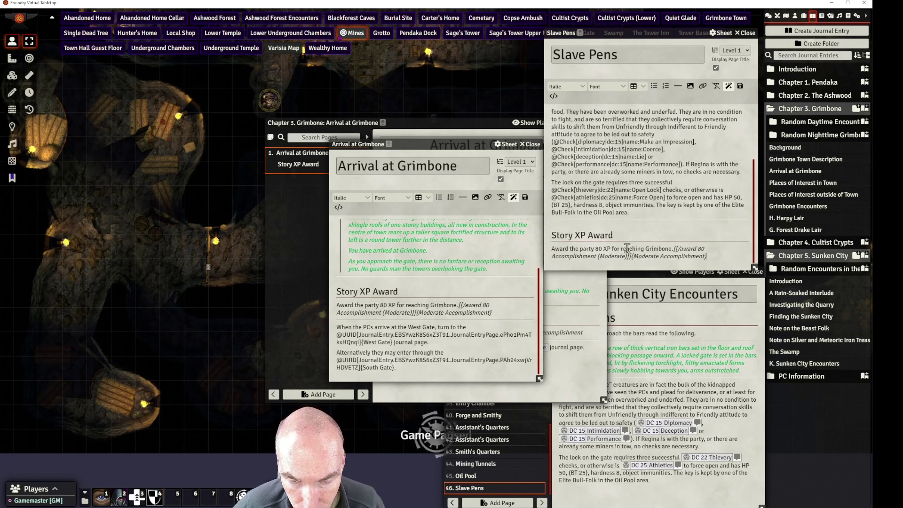
{"action": "type", "text": "scuing th"}
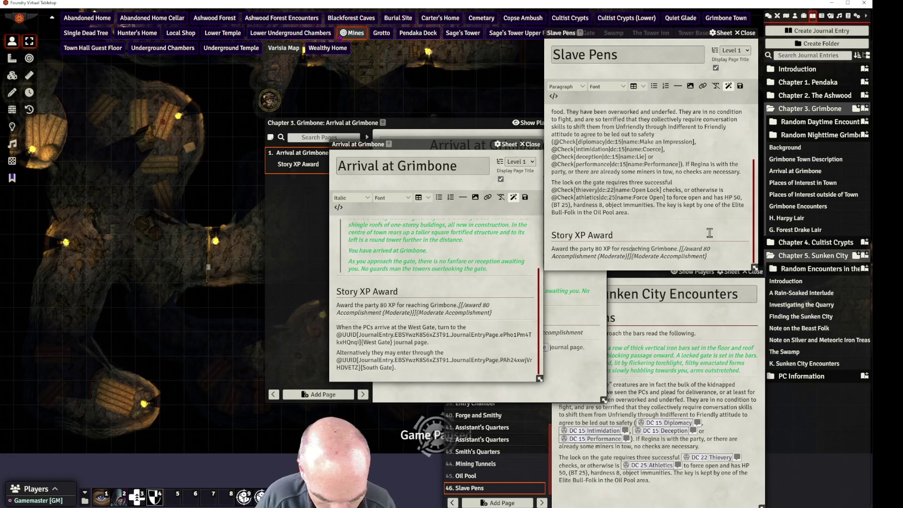
{"action": "type", "text": "e"}
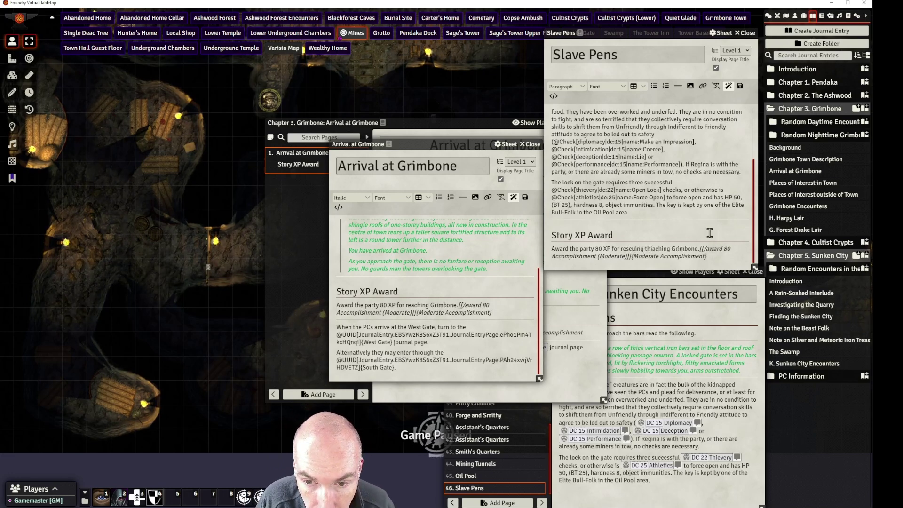
{"action": "type", "text": "s final main"}
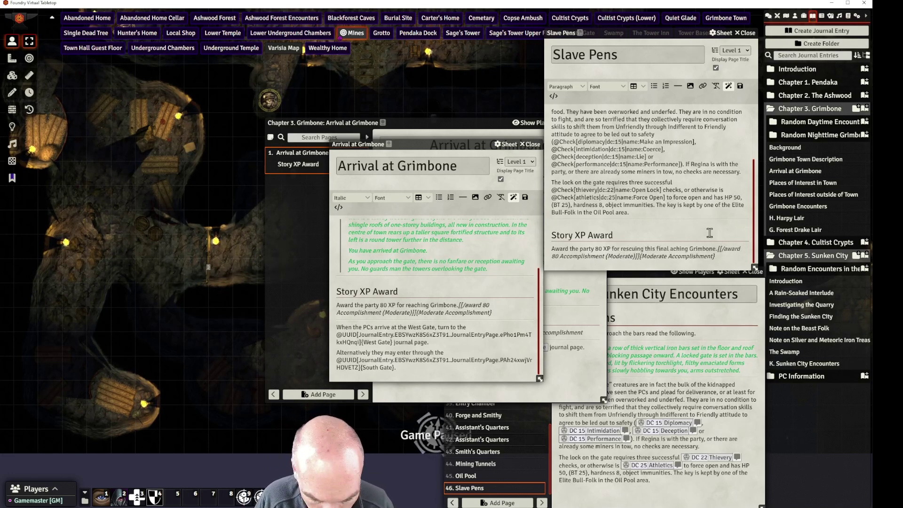
{"action": "type", "text": " group of"}
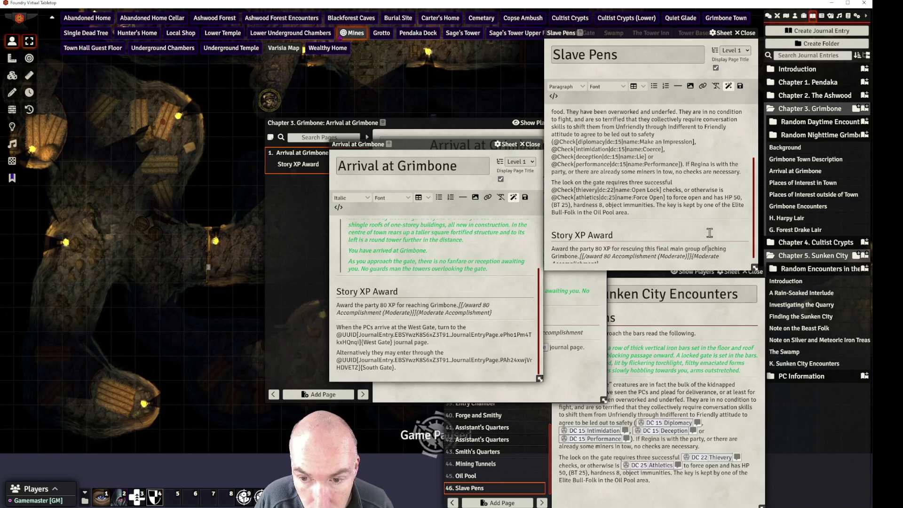
{"action": "type", "text": "mb"}
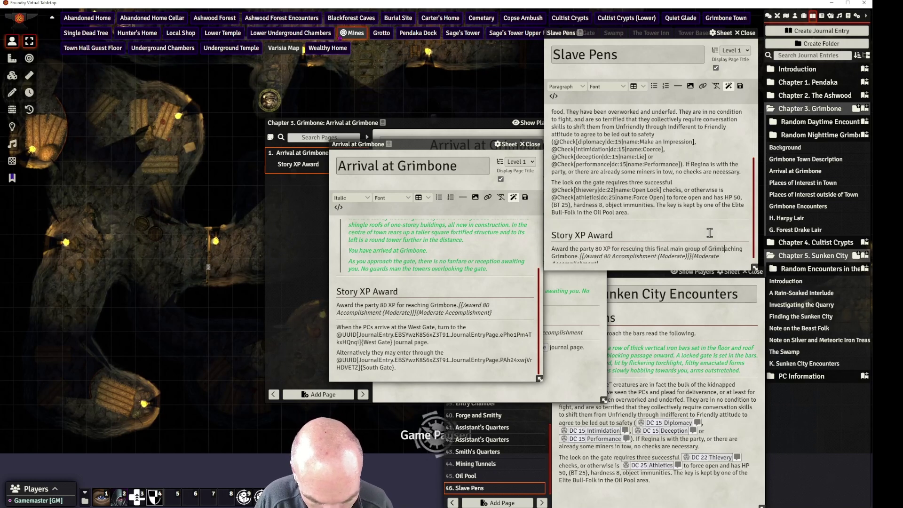
{"action": "type", "text": "R"}
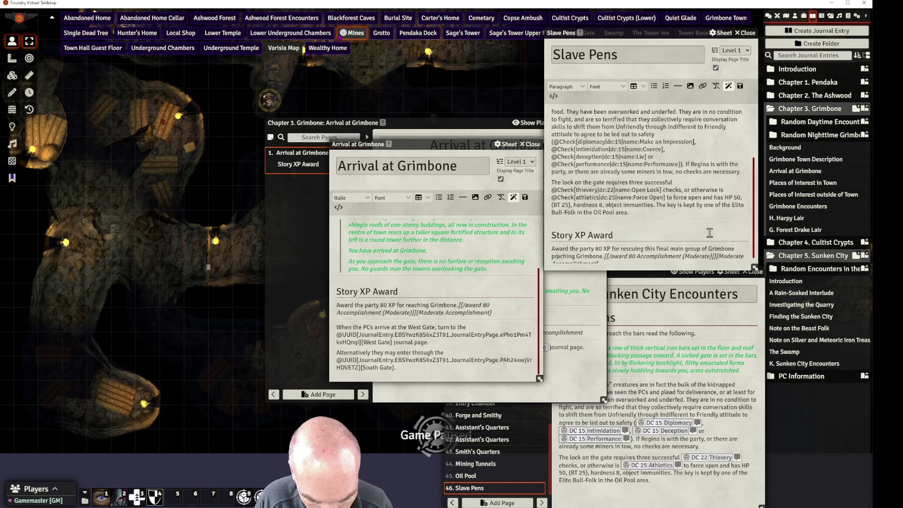
{"action": "type", "text": "oners"}
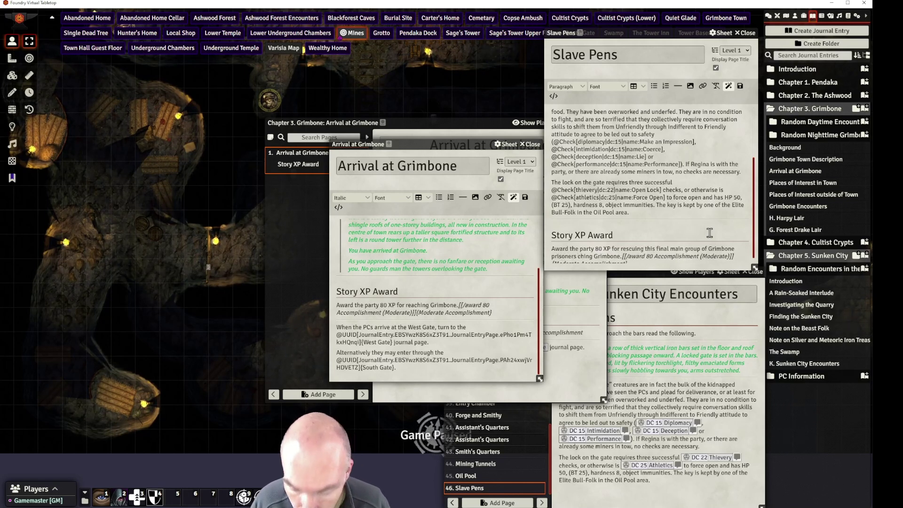
Delete the leftover "ching Grimbone." after "prisoners", restore the "[[" opening the inline award command, and save the page
{"action": "key", "text": "Delete"}
{"action": "key", "text": "Delete"}
{"action": "key", "text": "Delete"}
{"action": "key", "text": "Delete"}
{"action": "key", "text": "Delete"}
{"action": "key", "text": "Delete"}
{"action": "key", "text": "Delete"}
{"action": "key", "text": "Delete"}
{"action": "key", "text": "Delete"}
{"action": "key", "text": "Delete"}
{"action": "key", "text": "Delete"}
{"action": "key", "text": "Delete"}
{"action": "key", "text": "Delete"}
{"action": "key", "text": "Delete"}
{"action": "key", "text": "Delete"}
{"action": "key", "text": "Delete"}
{"action": "key", "text": "Delete"}
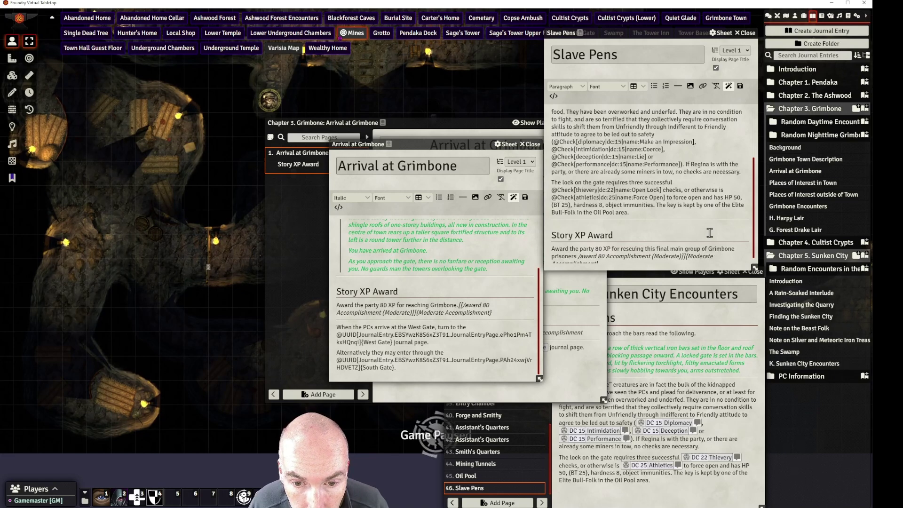
{"action": "type", "text": "["}
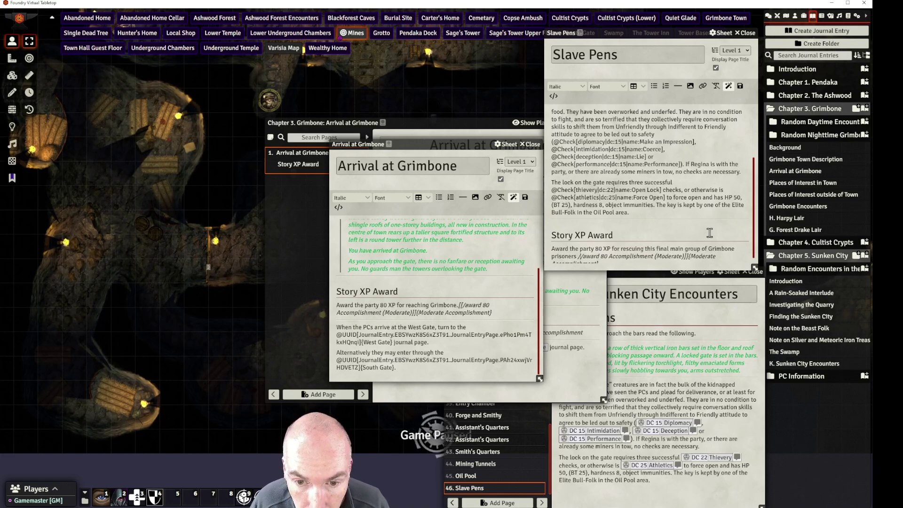
{"action": "scroll", "coordinate": [697, 214], "scroll_direction": "down", "scroll_amount": 1}
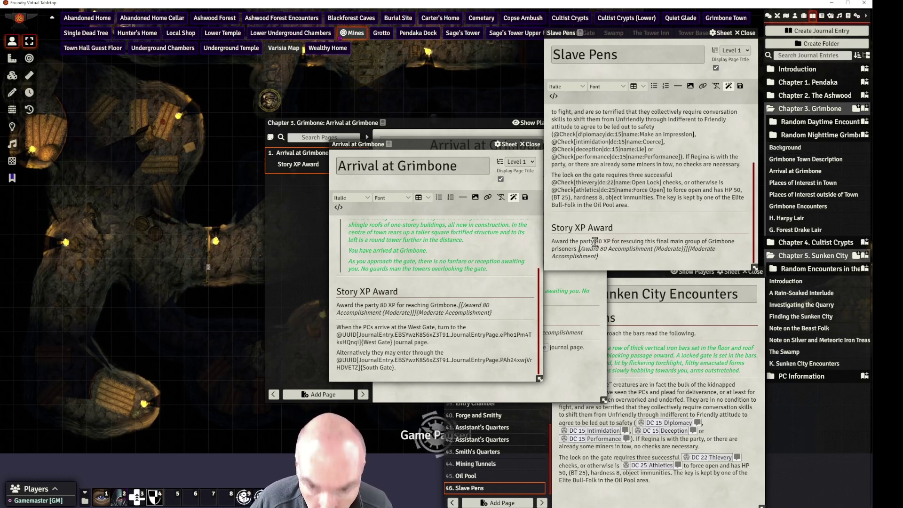
{"action": "type", "text": "["}
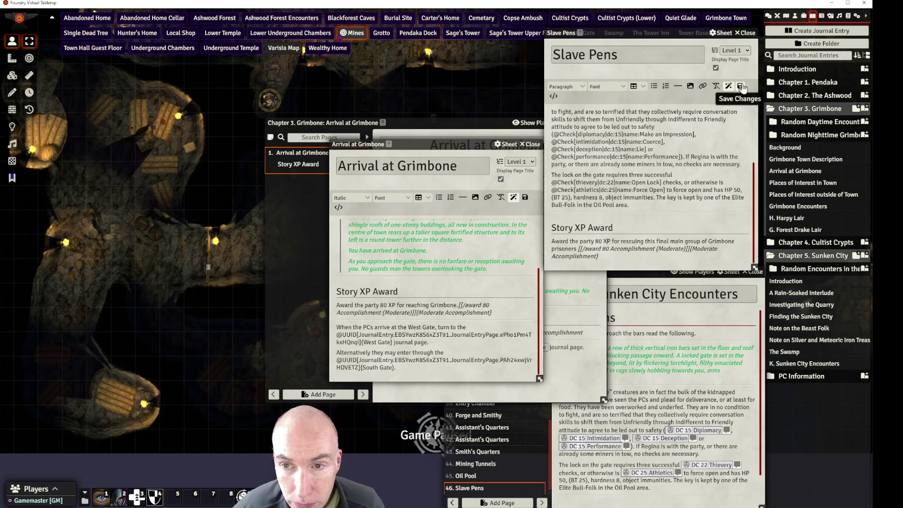
{"action": "scroll", "coordinate": [692, 426], "scroll_direction": "down", "scroll_amount": 1}
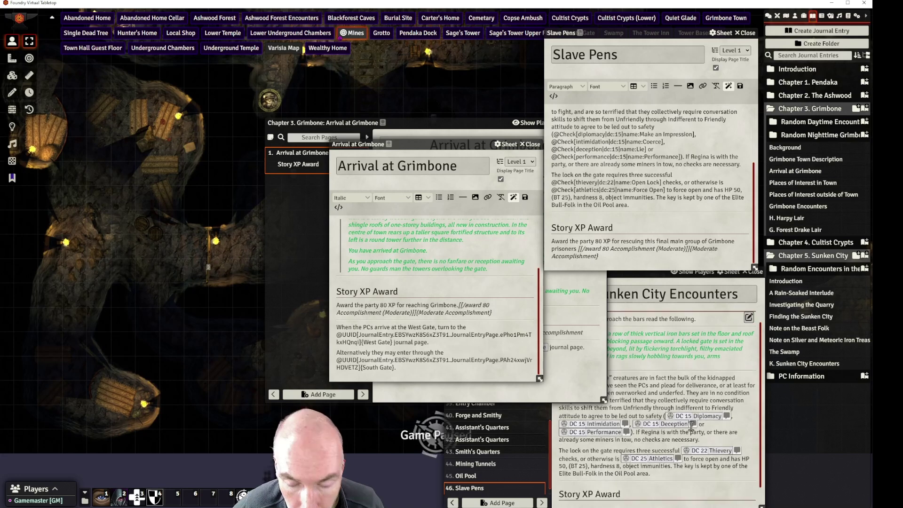
{"action": "scroll", "coordinate": [692, 425], "scroll_direction": "down", "scroll_amount": 1}
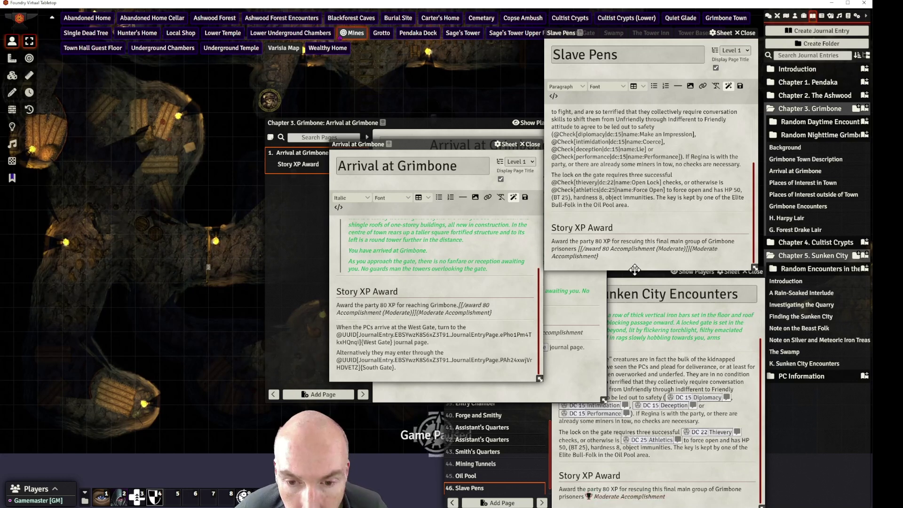
Change the Slave Pens award sentence to "Award the party a 80 XP", move the inline award command directly after "80 XP", and save the page
{"action": "left_click", "coordinate": [597, 241]}
{"action": "type", "text": "a"}
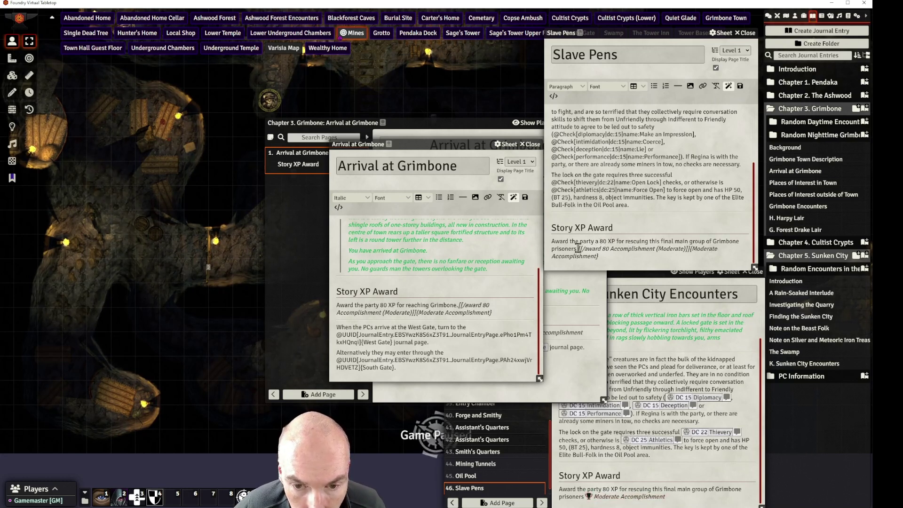
{"action": "left_click_drag", "start_coordinate": [578, 249], "coordinate": [605, 258]}
{"action": "key", "text": "ctrl+c"}
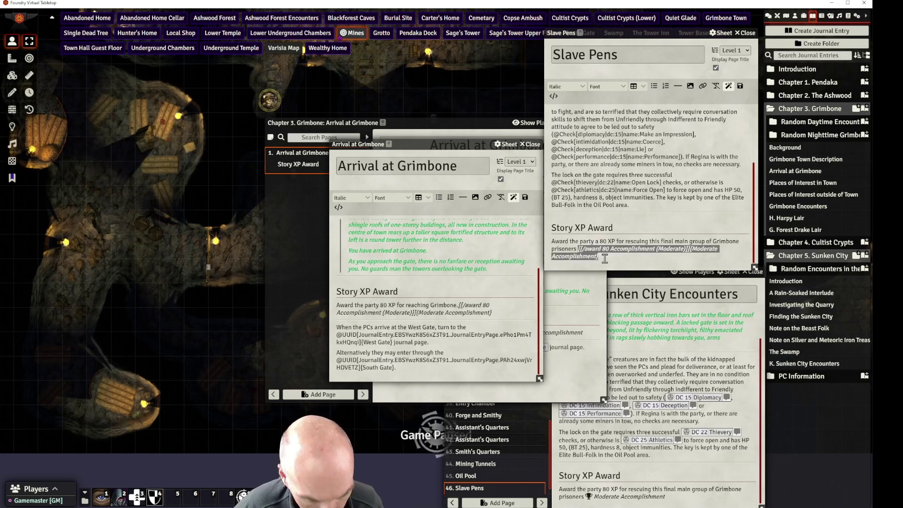
{"action": "key", "text": "Delete"}
{"action": "left_click", "coordinate": [616, 249]}
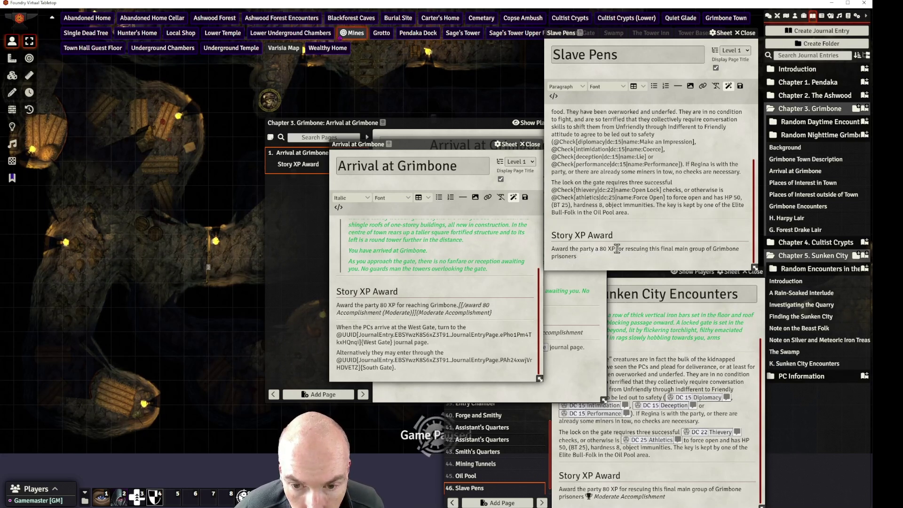
{"action": "key", "text": "ctrl+v"}
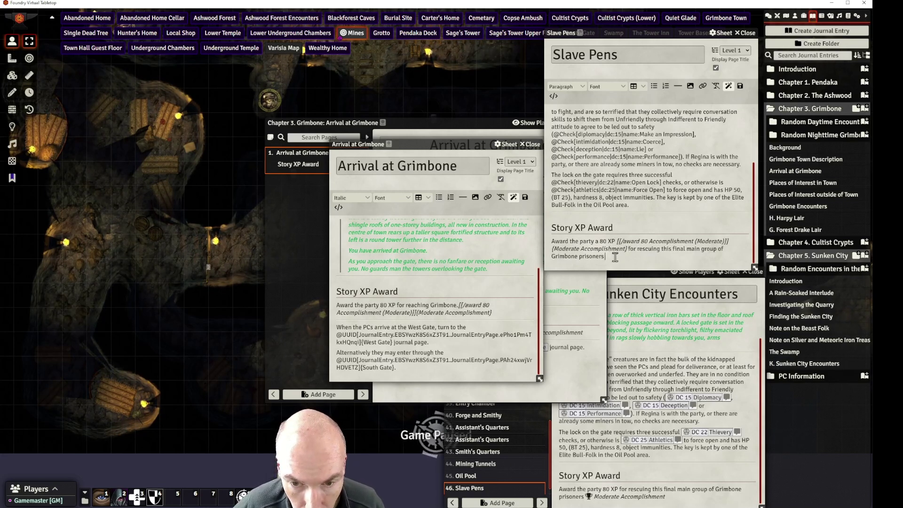
{"action": "left_click", "coordinate": [660, 241]}
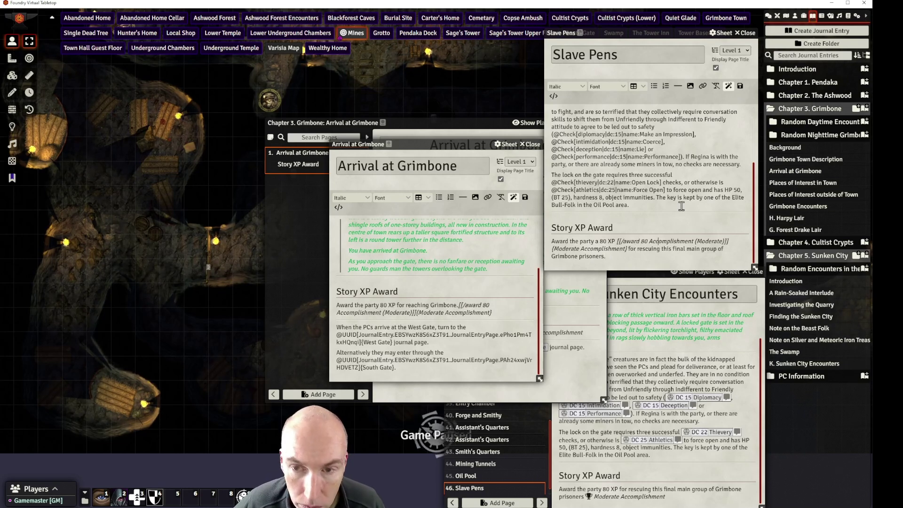
{"action": "left_click", "coordinate": [738, 87]}
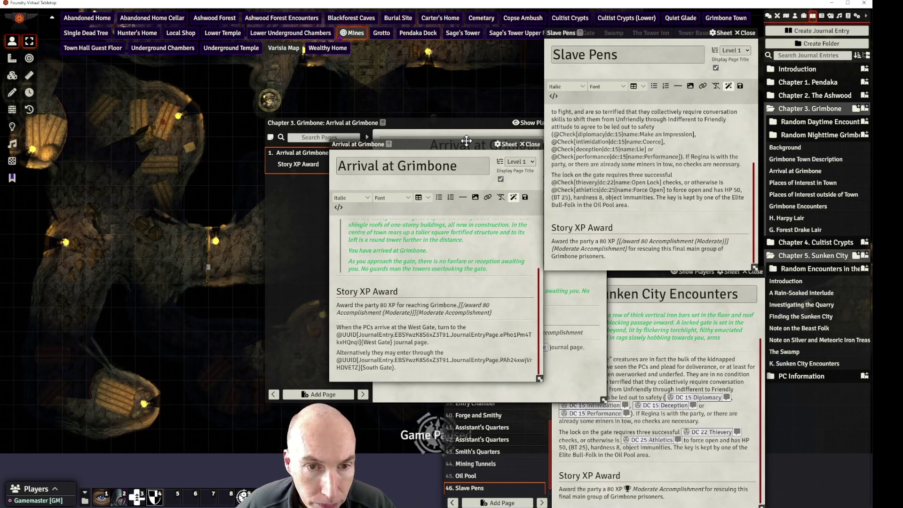
Close the Arrival at Grimbone page editor and its Chapter 3 journal window
{"action": "left_click", "coordinate": [532, 144]}
{"action": "left_click_drag", "start_coordinate": [442, 121], "coordinate": [348, 128]}
{"action": "left_click", "coordinate": [503, 132]}
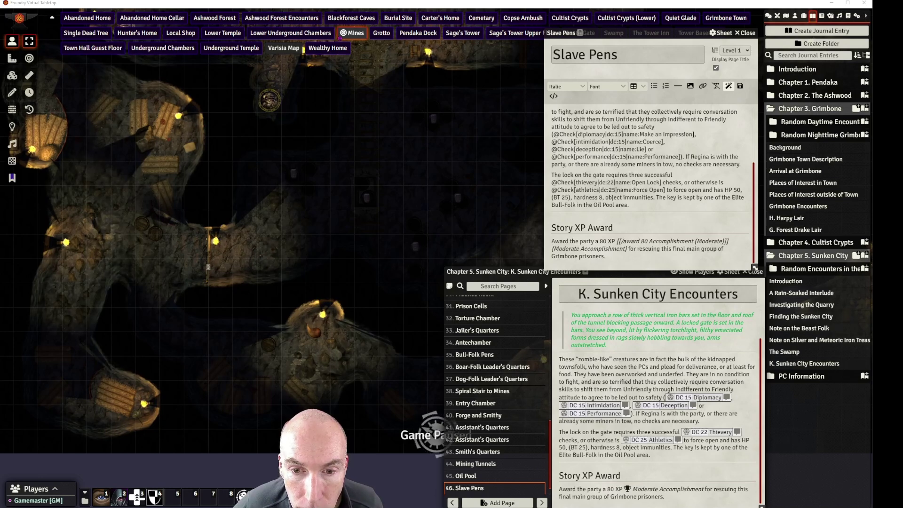
Add a line-separated paragraph below the gate lock text describing townsfolk living like livestock on rough straw and reeds, with water barrels but nothing of value
{"action": "left_click", "coordinate": [644, 207]}
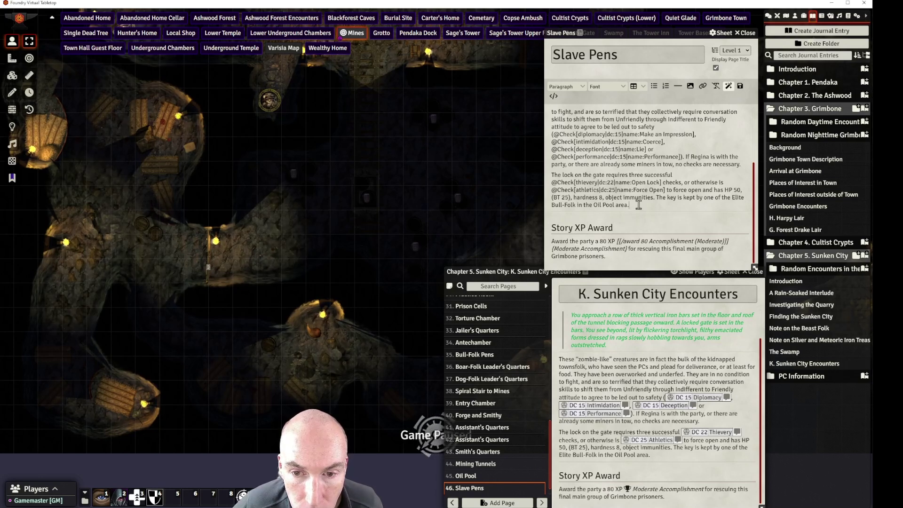
{"action": "key", "text": "Down"}
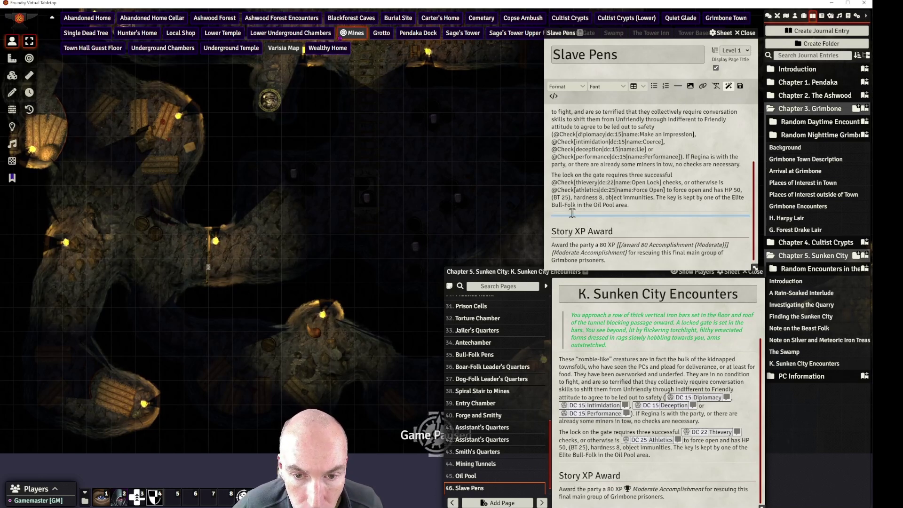
{"action": "type", "text": "Beyond the bars, the townsfolk have been made to live like livestock, on piles of rough straw and reeds in their own filth. There are a few barrels of water dotted around the system of caves, but nothing of value."}
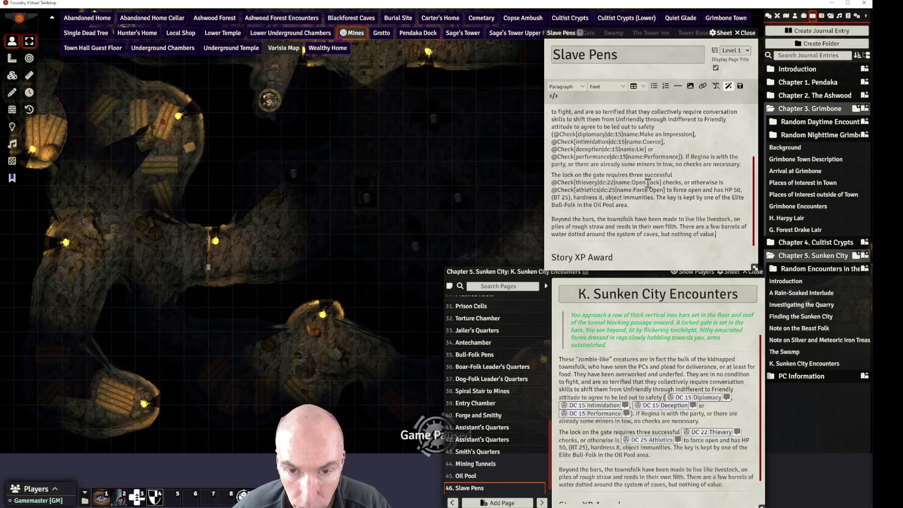
{"action": "scroll", "coordinate": [648, 181], "scroll_direction": "up", "scroll_amount": 2}
{"action": "scroll", "coordinate": [648, 181], "scroll_direction": "down", "scroll_amount": 3}
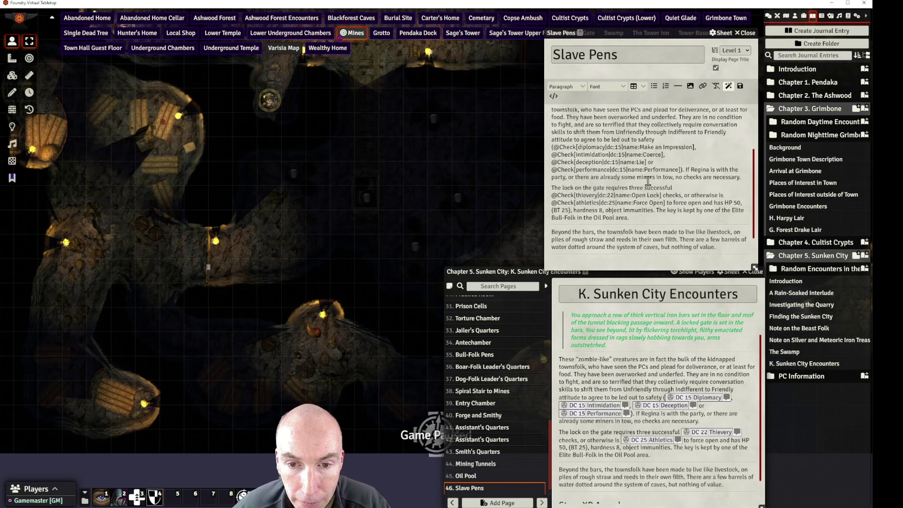
{"action": "scroll", "coordinate": [658, 176], "scroll_direction": "up", "scroll_amount": 2}
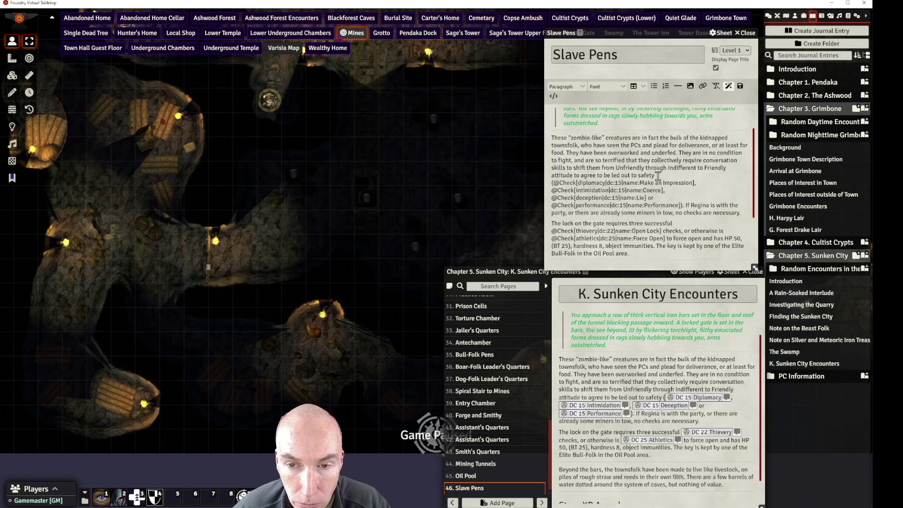
Insert ", in an ironic twist of history" after "the townsfolk" in the paragraph about life beyond the bars
{"action": "scroll", "coordinate": [658, 176], "scroll_direction": "down", "scroll_amount": 3}
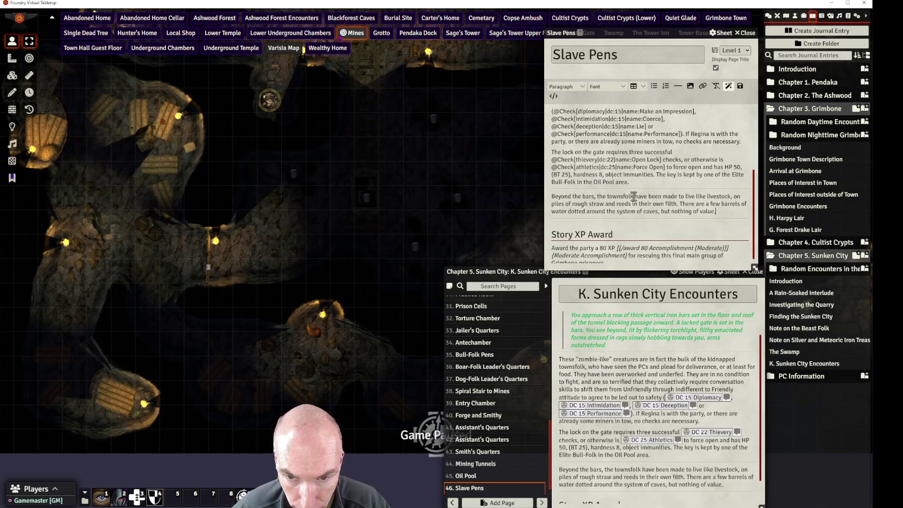
{"action": "type", "text": "in an ironic"}
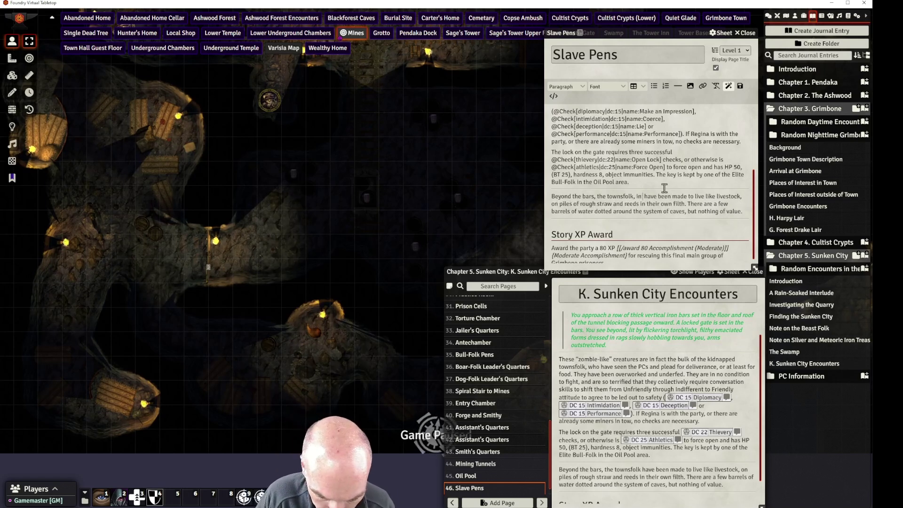
{"action": "type", "text": " twist of"}
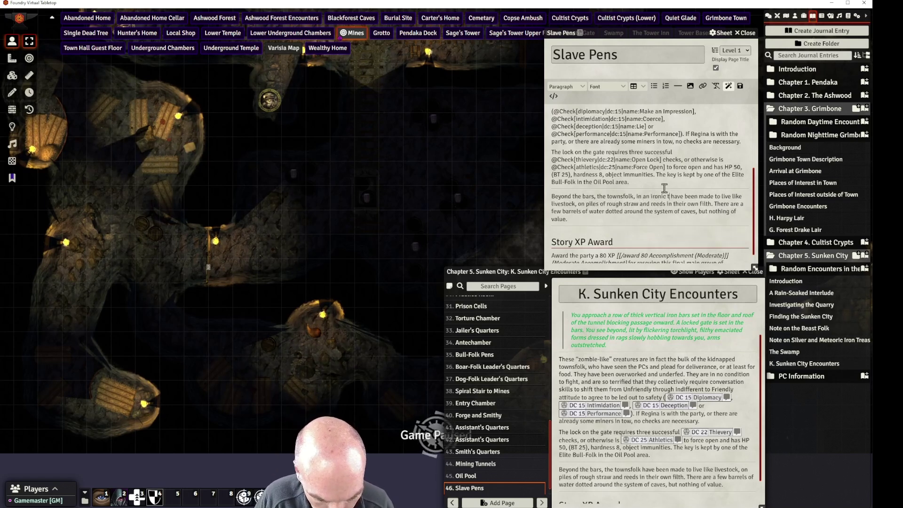
{"action": "type", "text": " history"}
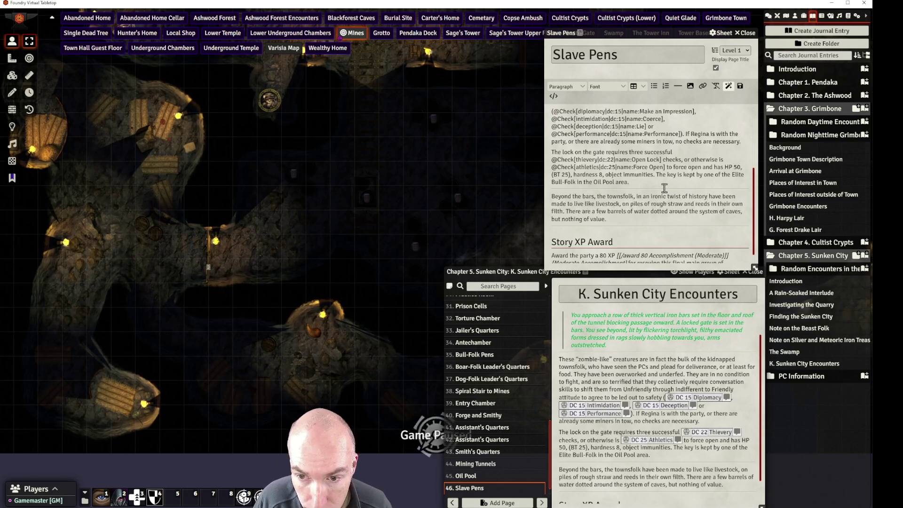
Reword the text after "livestock" to "by the Beast-Folk. They rest on piles of rough straw", add a comma after "history", and save the page
{"action": "left_click", "coordinate": [621, 204]}
{"action": "type", "text": "by,"}
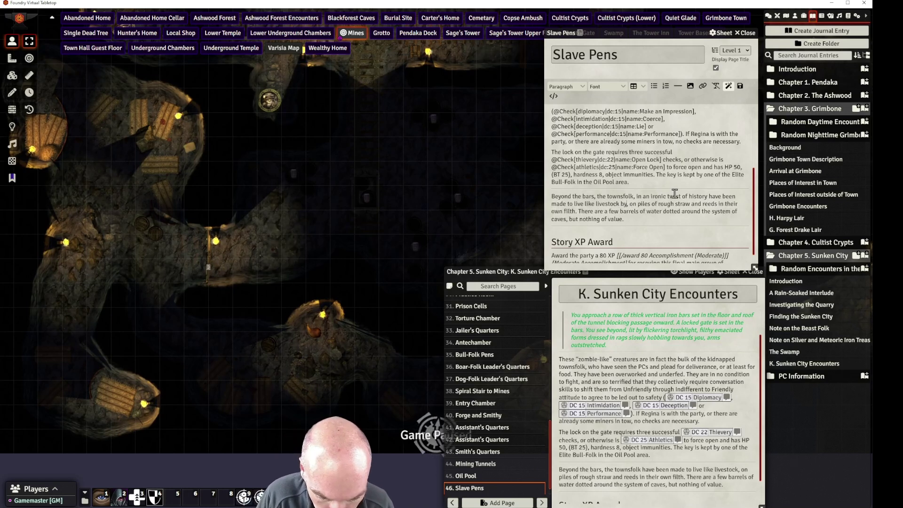
{"action": "type", "text": " the B"}
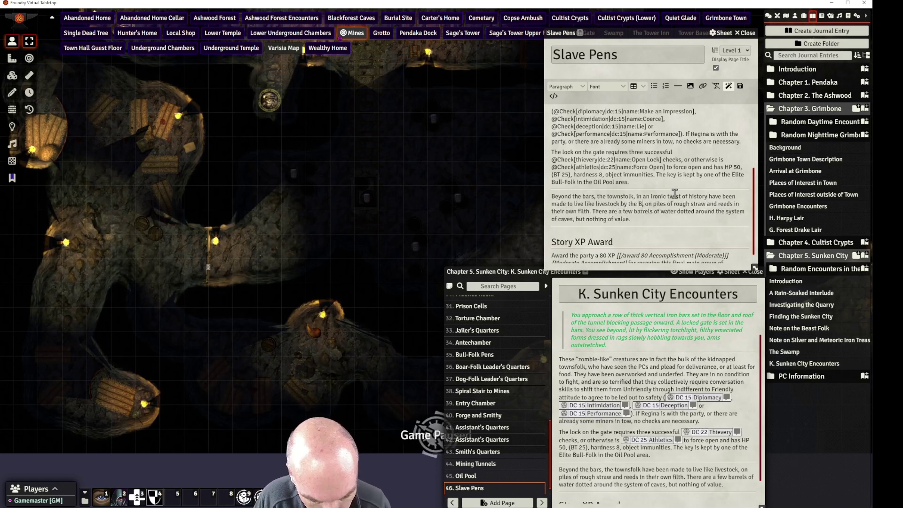
{"action": "type", "text": "east-Folk."}
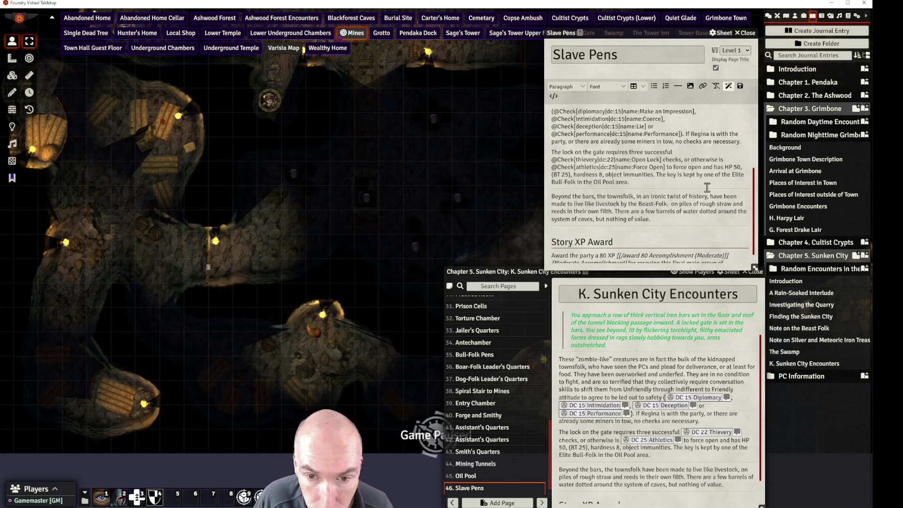
{"action": "type", "text": "They"}
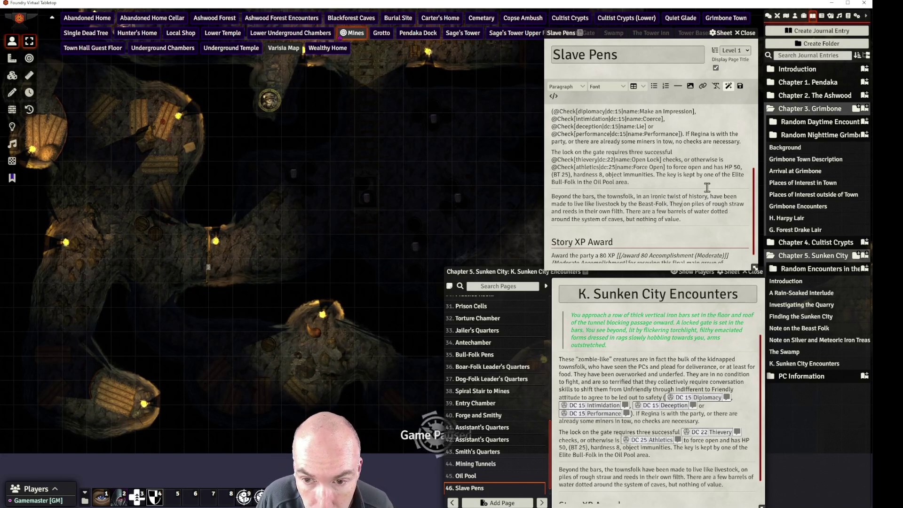
{"action": "type", "text": " rest"}
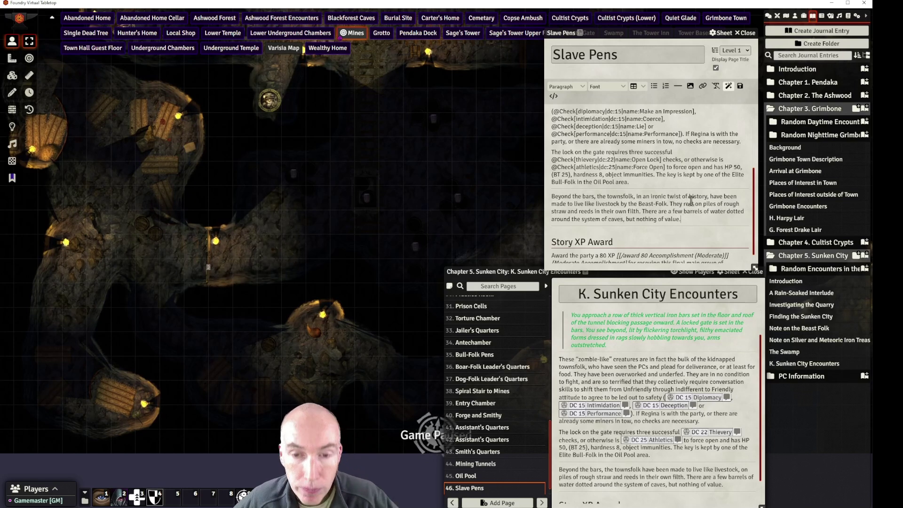
{"action": "scroll", "coordinate": [707, 191], "scroll_direction": "up", "scroll_amount": 2}
{"action": "scroll", "coordinate": [706, 190], "scroll_direction": "down", "scroll_amount": 3}
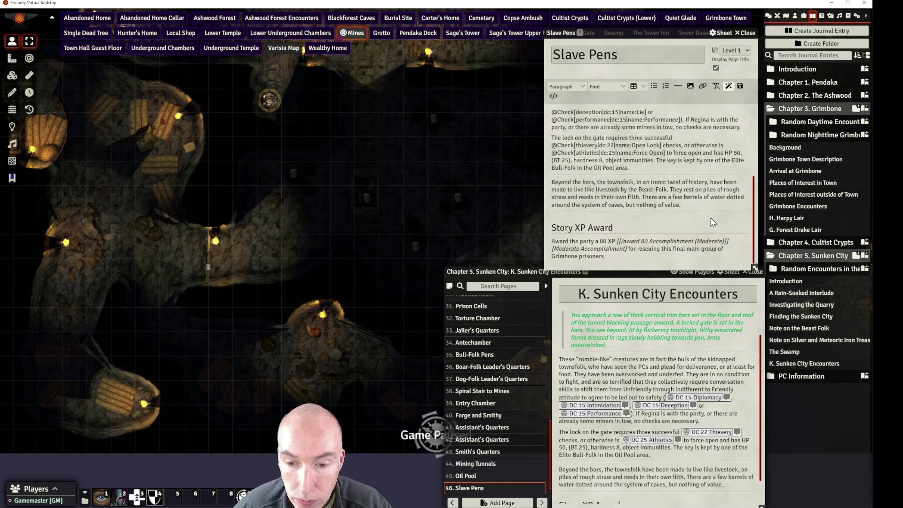
{"action": "left_click", "coordinate": [740, 87]}
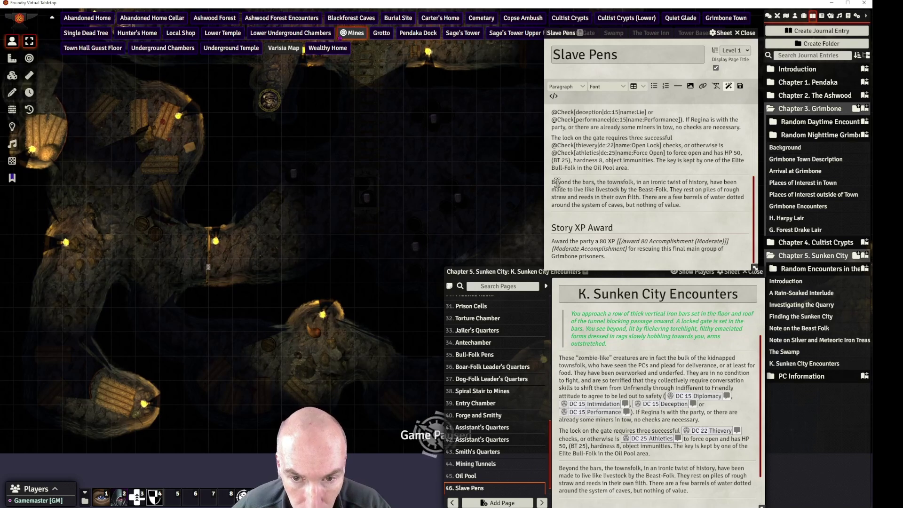
Add the title "Within the Pens" above the "Beyond the bars" paragraph and format it as Heading 2
{"action": "scroll", "coordinate": [561, 185], "scroll_direction": "up", "scroll_amount": 1}
{"action": "scroll", "coordinate": [560, 191], "scroll_direction": "down", "scroll_amount": 1}
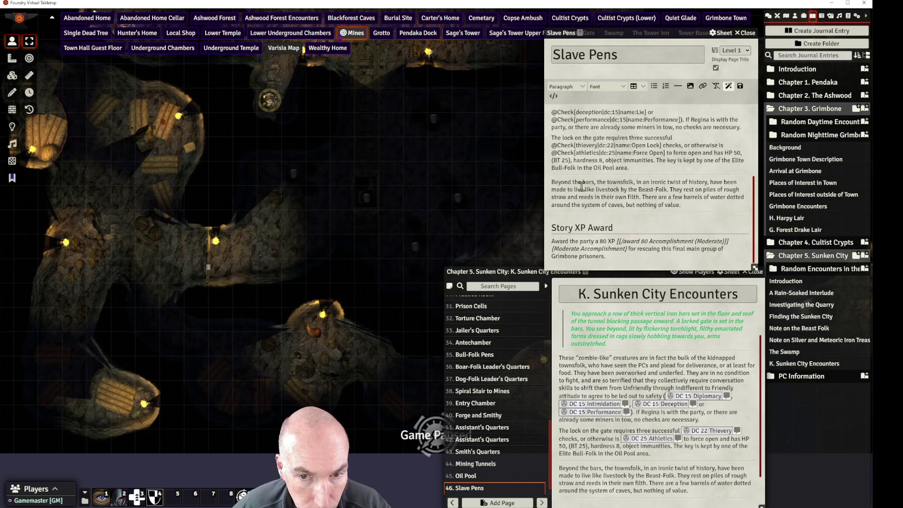
{"action": "left_click", "coordinate": [597, 179]}
{"action": "key", "text": "Return"}
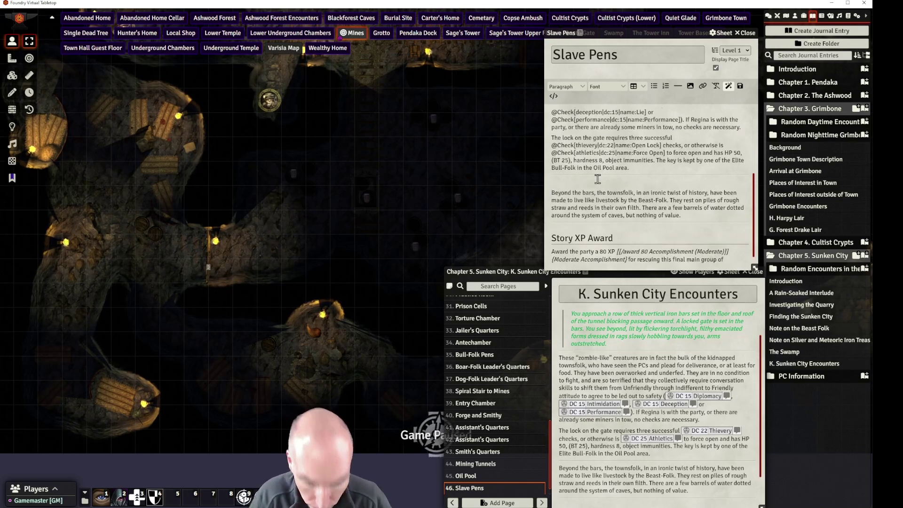
{"action": "type", "text": "With"}
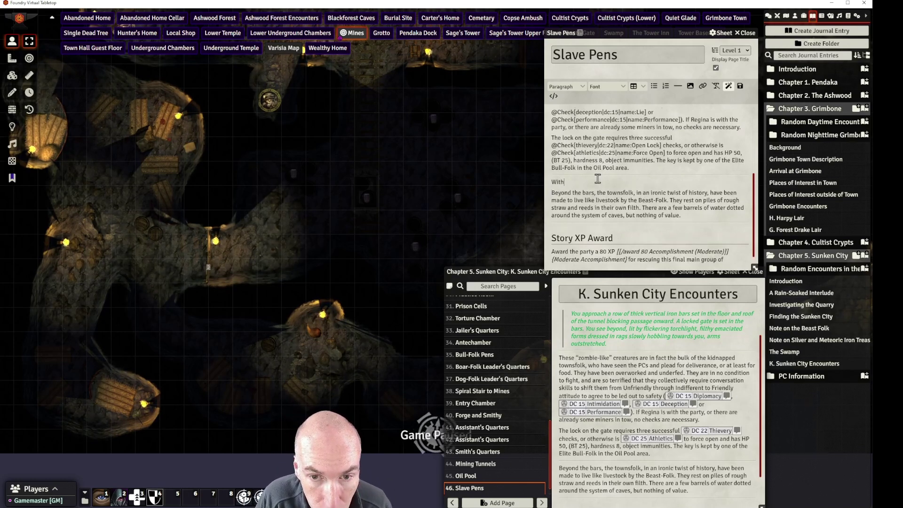
{"action": "type", "text": "in the Pen"}
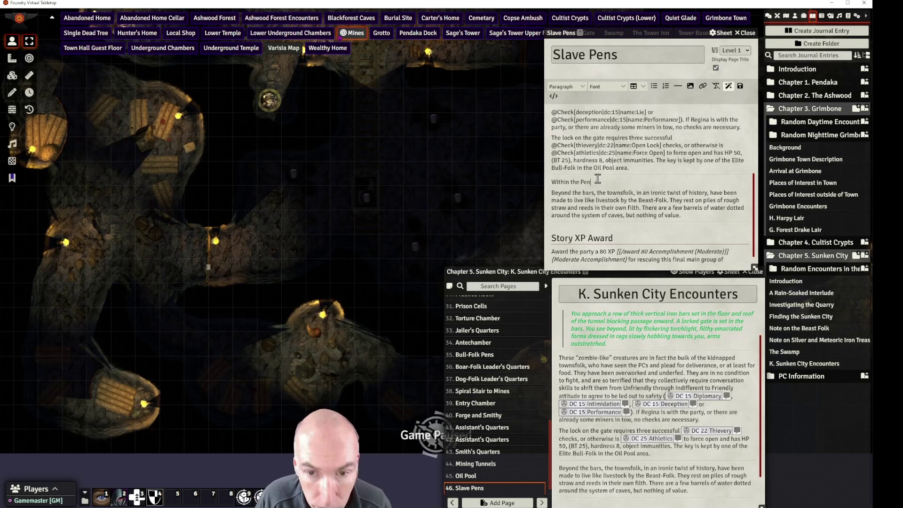
{"action": "type", "text": "s"}
{"action": "double_click", "coordinate": [568, 186]}
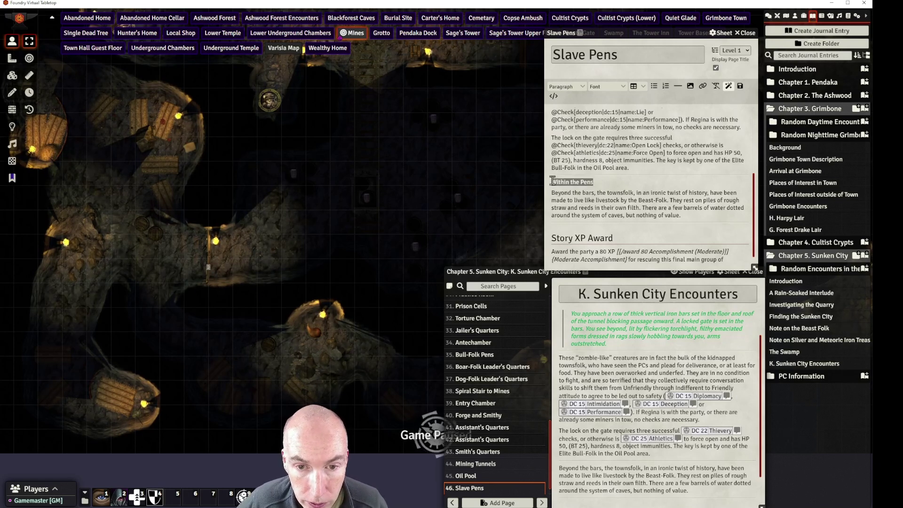
{"action": "left_click", "coordinate": [566, 86]}
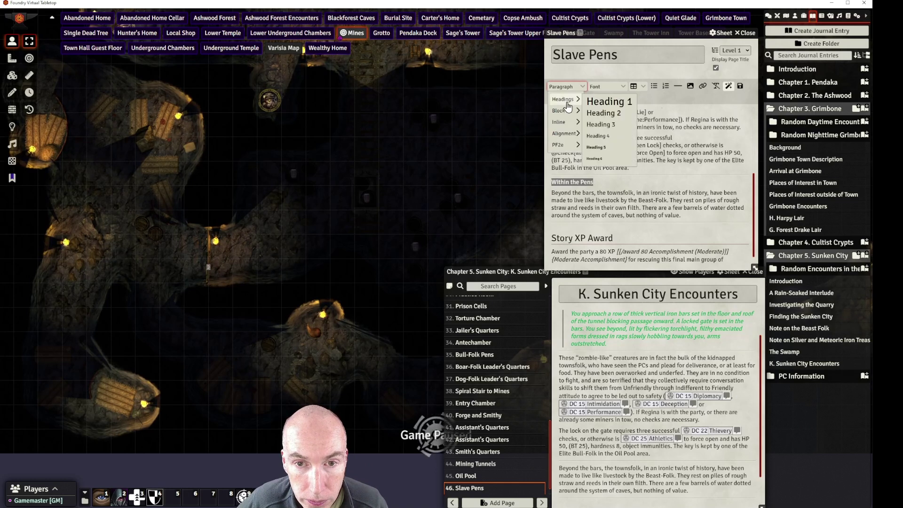
{"action": "mouse_move", "coordinate": [565, 110]}
{"action": "left_click", "coordinate": [599, 114]}
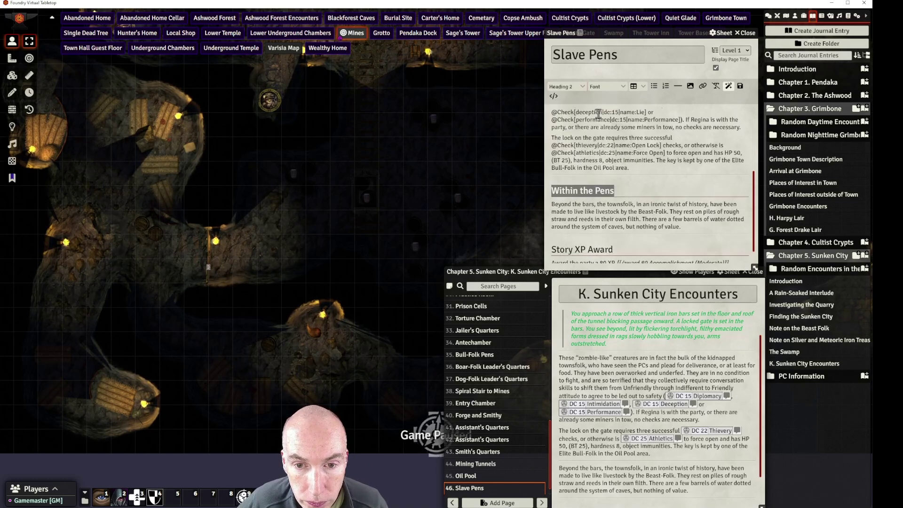
Add a line-separated title "Locked Gate" above the gate lock paragraph and format it as Heading 2
{"action": "scroll", "coordinate": [597, 151], "scroll_direction": "up", "scroll_amount": 1}
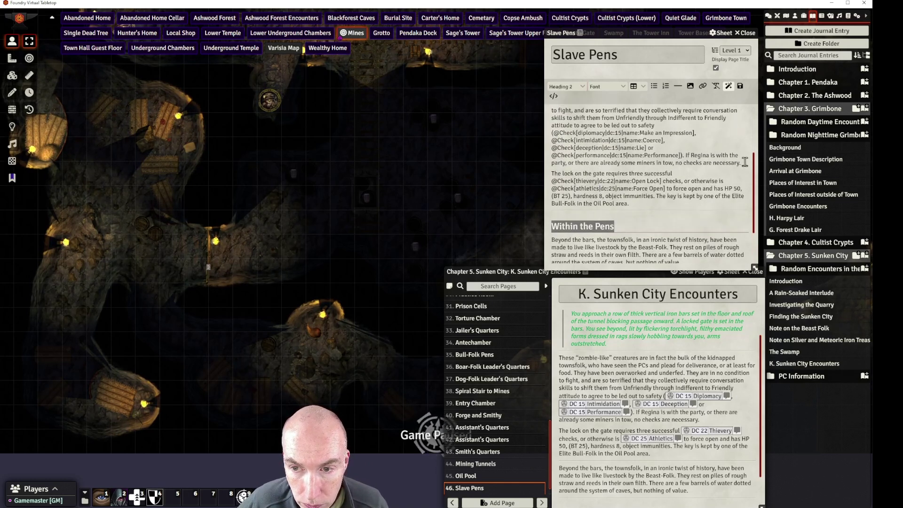
{"action": "left_click", "coordinate": [745, 147]}
{"action": "left_click", "coordinate": [678, 87]}
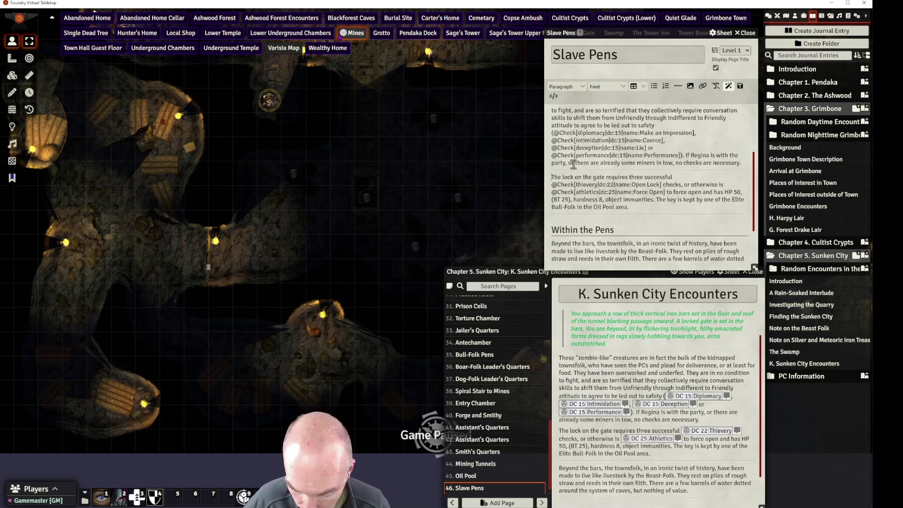
{"action": "key", "text": "Return"}
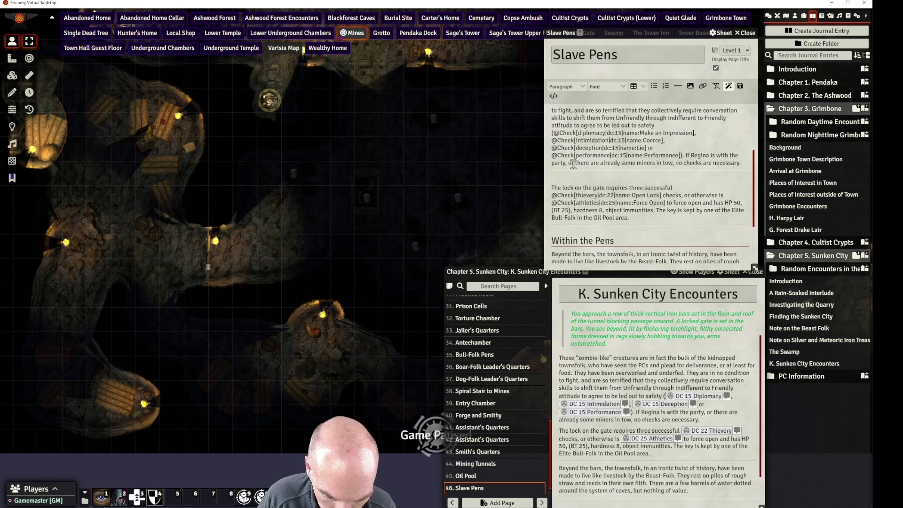
{"action": "type", "text": "Locked Gate"}
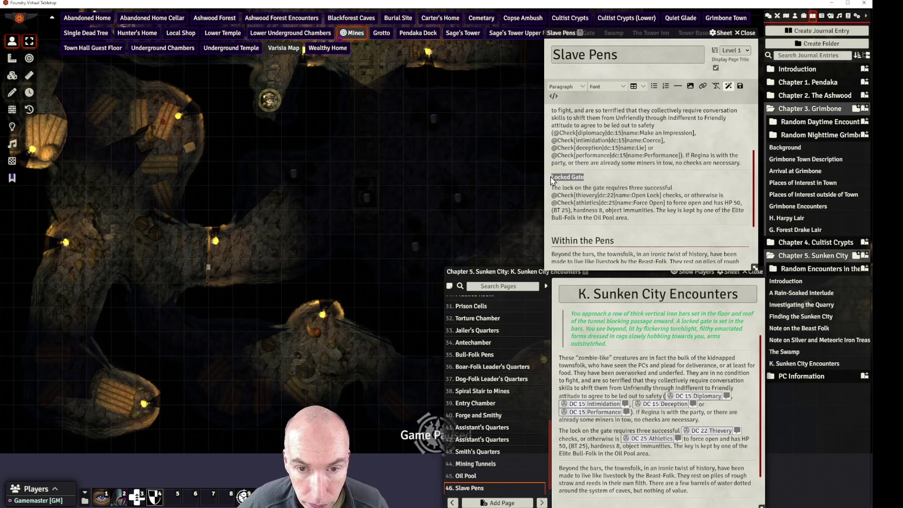
{"action": "left_click", "coordinate": [566, 86]}
{"action": "mouse_move", "coordinate": [567, 99]}
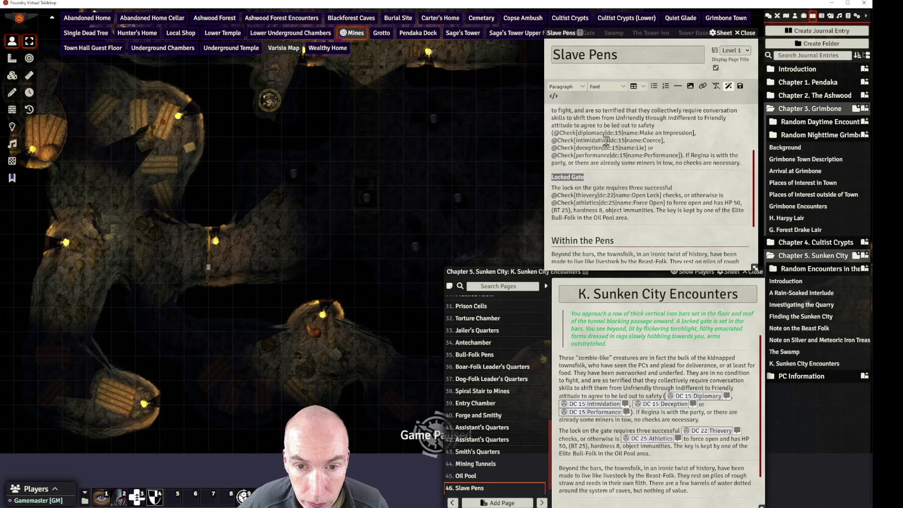
{"action": "left_click", "coordinate": [574, 87]}
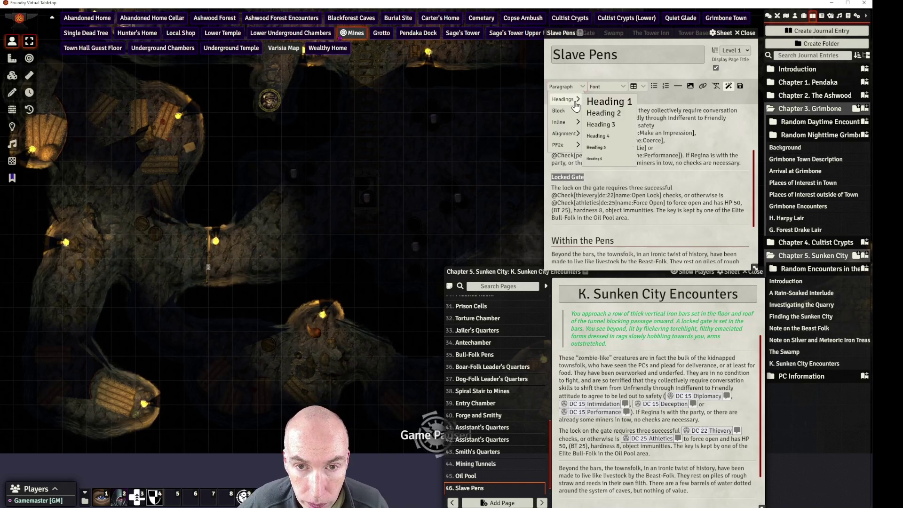
{"action": "left_click", "coordinate": [578, 87]}
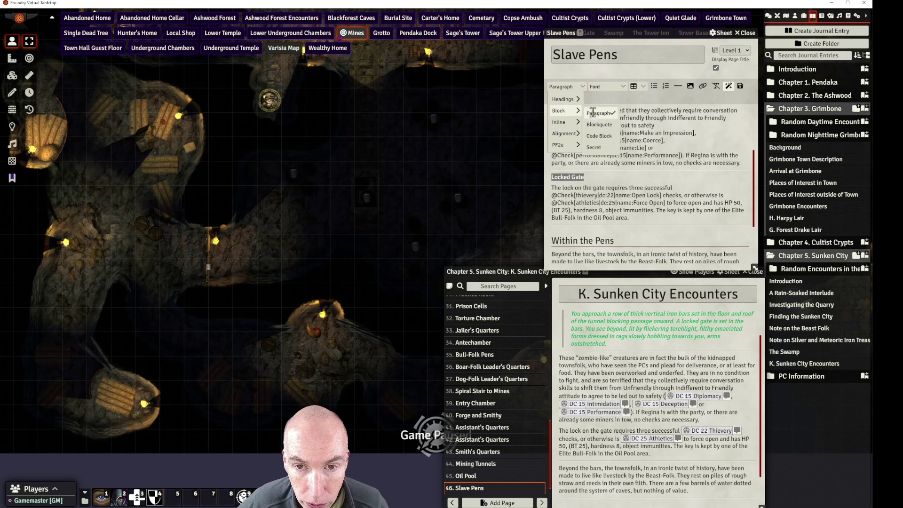
{"action": "left_click", "coordinate": [580, 88]}
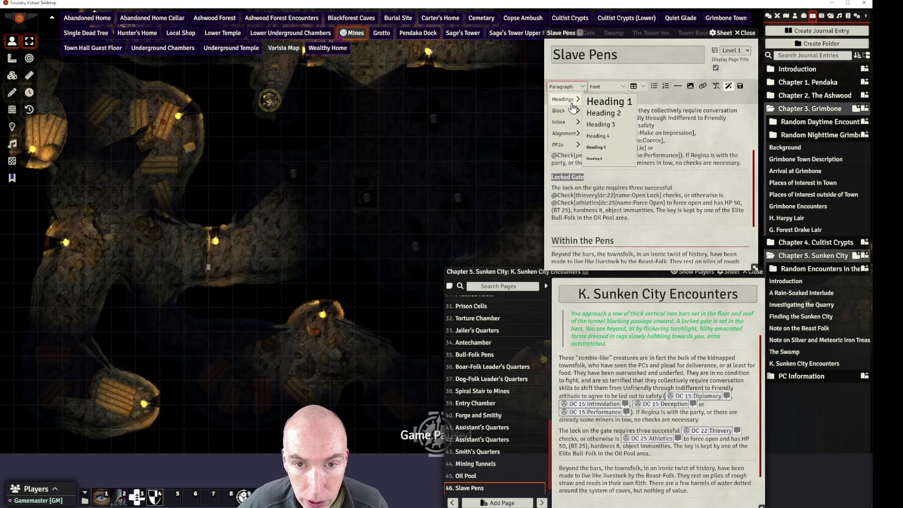
{"action": "left_click", "coordinate": [593, 114]}
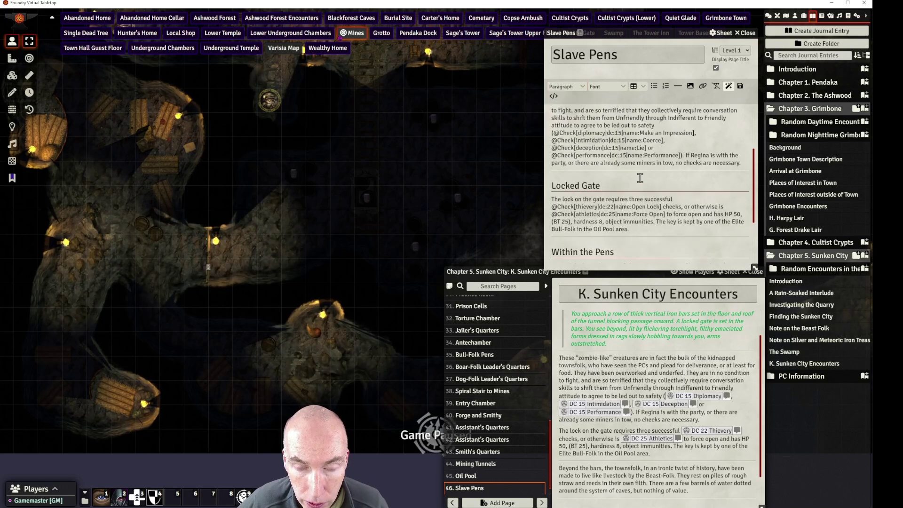
Review the headed sections of the Slave Pens page and save it
{"action": "scroll", "coordinate": [662, 185], "scroll_direction": "up", "scroll_amount": 5}
{"action": "scroll", "coordinate": [662, 185], "scroll_direction": "down", "scroll_amount": 7}
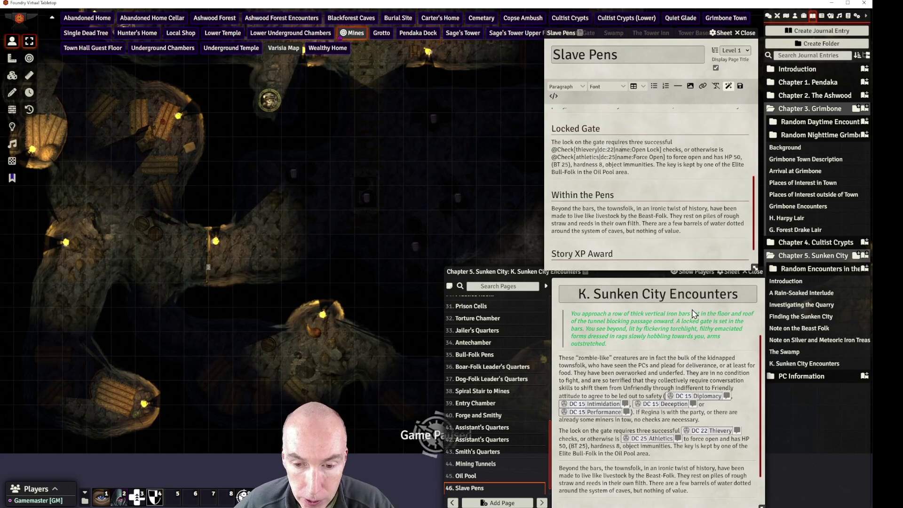
{"action": "scroll", "coordinate": [666, 163], "scroll_direction": "down", "scroll_amount": 1}
{"action": "scroll", "coordinate": [664, 175], "scroll_direction": "up", "scroll_amount": 3}
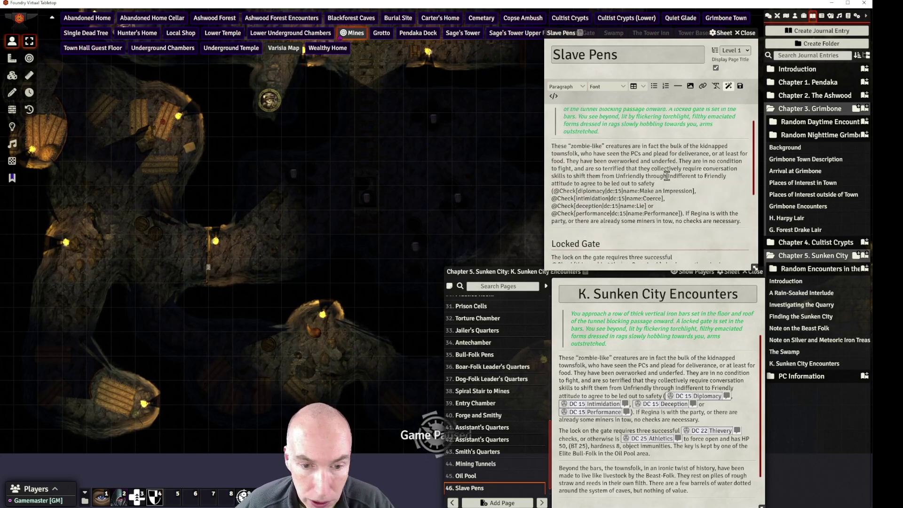
{"action": "scroll", "coordinate": [660, 176], "scroll_direction": "down", "scroll_amount": 3}
{"action": "scroll", "coordinate": [657, 179], "scroll_direction": "up", "scroll_amount": 4}
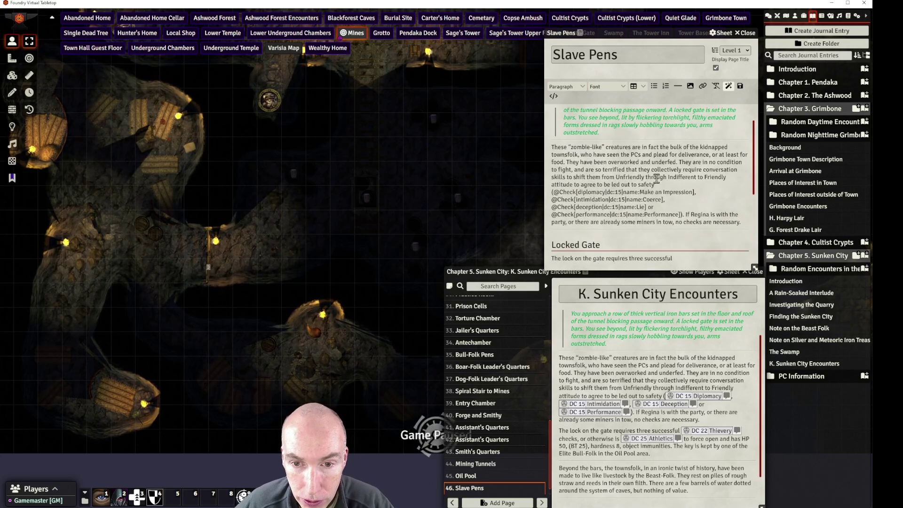
{"action": "scroll", "coordinate": [656, 172], "scroll_direction": "down", "scroll_amount": 4}
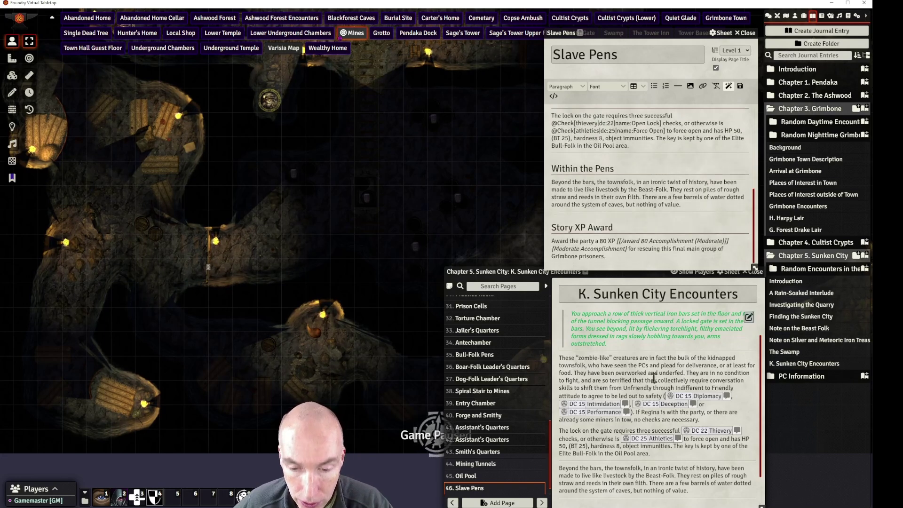
{"action": "left_click", "coordinate": [741, 87]}
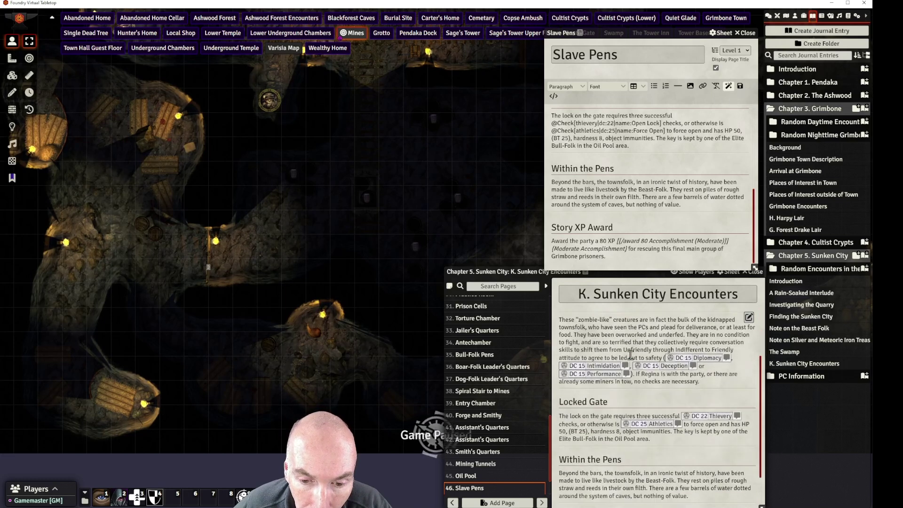
Proofread the saved Slave Pens text in the journal and the editor, from the read-aloud passage to the XP award
{"action": "scroll", "coordinate": [630, 355], "scroll_direction": "up", "scroll_amount": 2}
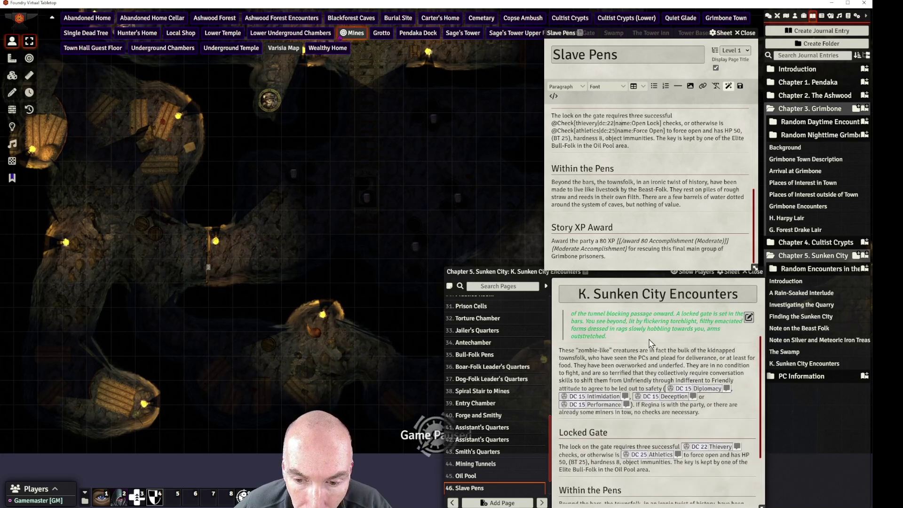
{"action": "scroll", "coordinate": [641, 168], "scroll_direction": "up", "scroll_amount": 1}
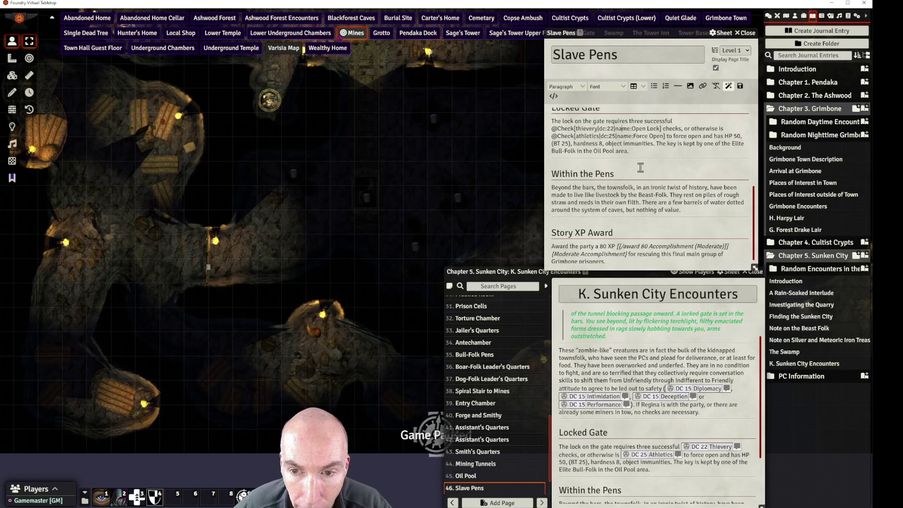
{"action": "scroll", "coordinate": [641, 167], "scroll_direction": "up", "scroll_amount": 5}
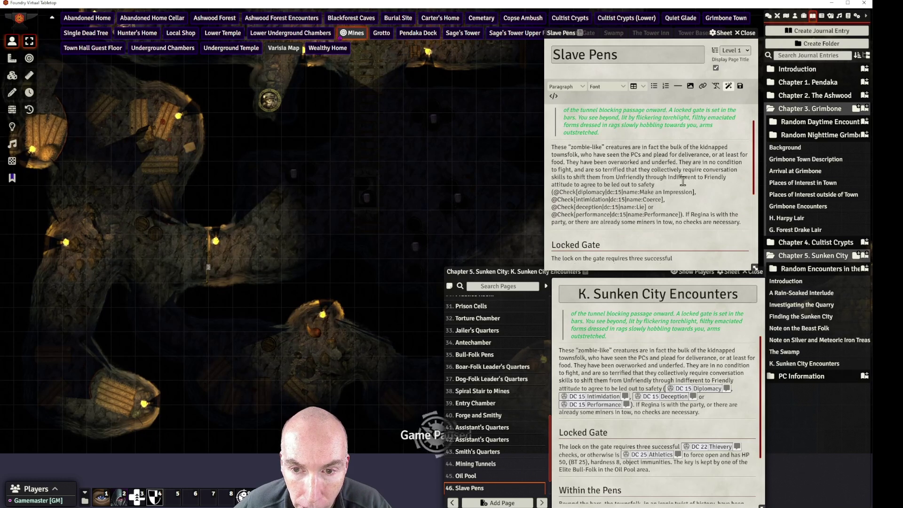
{"action": "scroll", "coordinate": [680, 192], "scroll_direction": "down", "scroll_amount": 5}
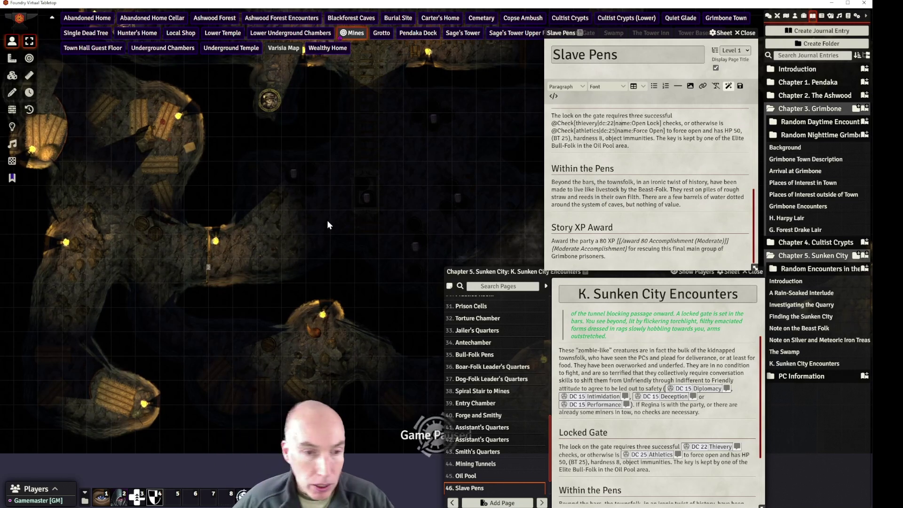
Copy the K34 Antechamber map note from the Lower Underground Chambers scene
{"action": "left_click_drag", "start_coordinate": [331, 265], "coordinate": [134, 189]}
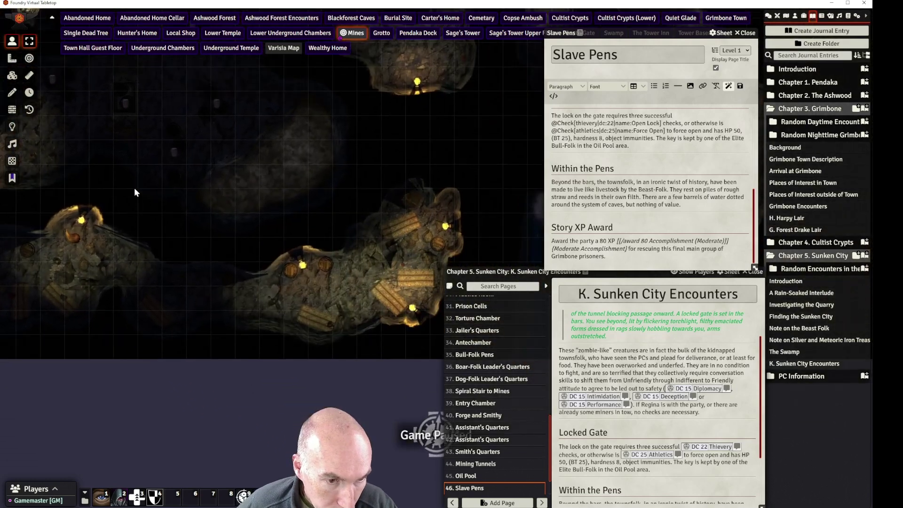
{"action": "left_click_drag", "start_coordinate": [285, 209], "coordinate": [373, 319]}
{"action": "left_click", "coordinate": [290, 34]}
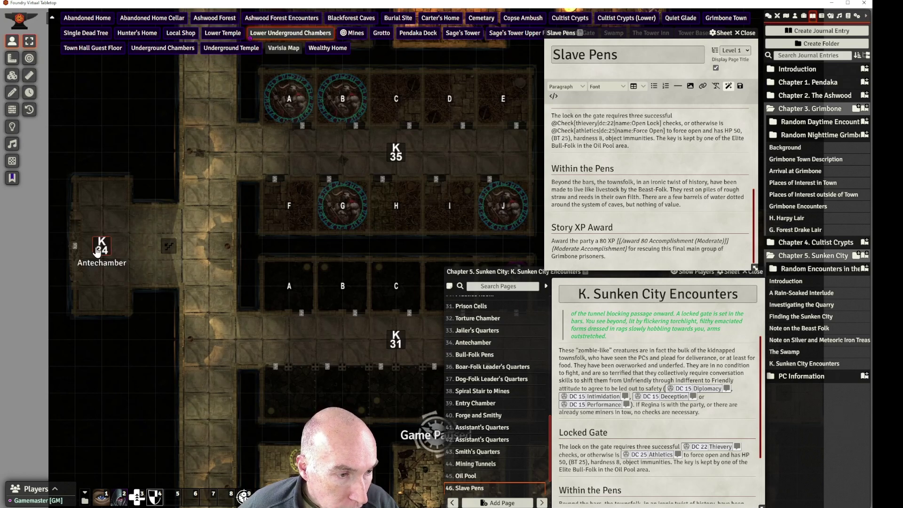
{"action": "left_click", "coordinate": [7, 182]}
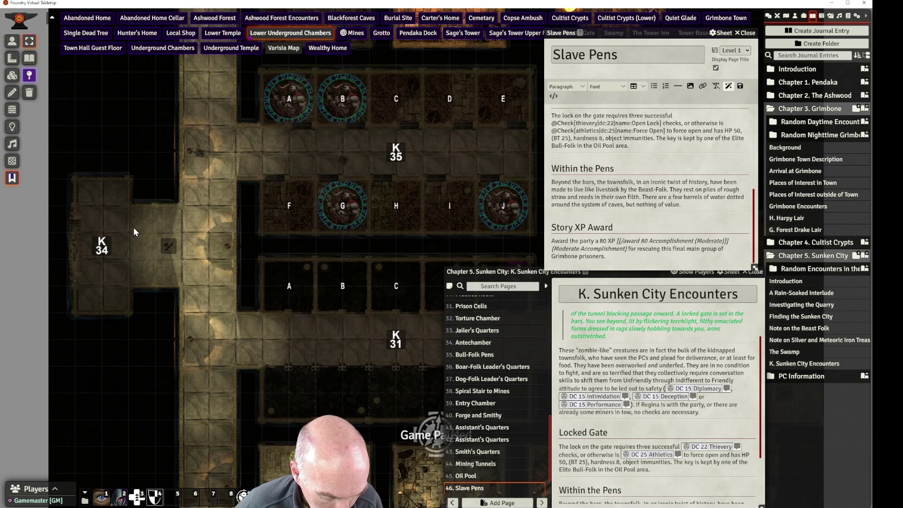
{"action": "left_click", "coordinate": [109, 244]}
{"action": "key", "text": "ctrl+c"}
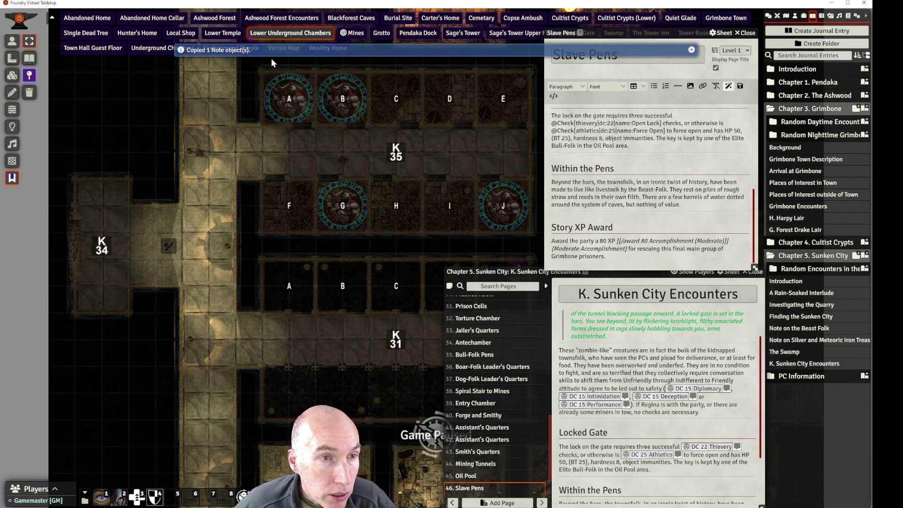
Close the Slave Pens editor and paste the copied note into the lit rectangular room at the north end of the Mines scene
{"action": "left_click", "coordinate": [355, 34]}
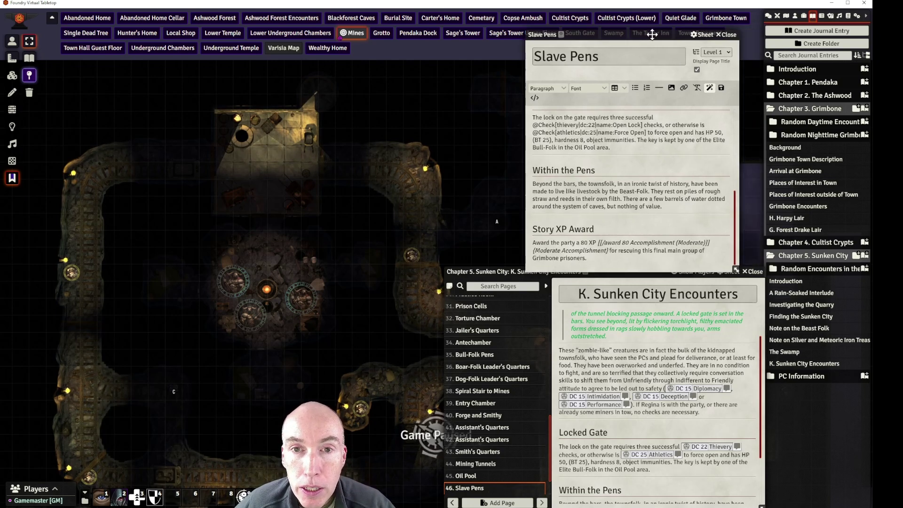
{"action": "left_click", "coordinate": [723, 33]}
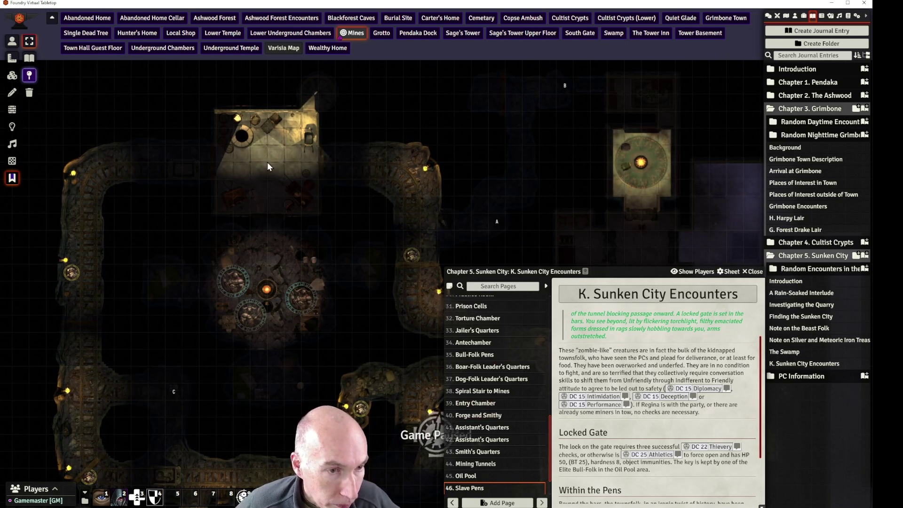
{"action": "key", "text": "ctrl+v"}
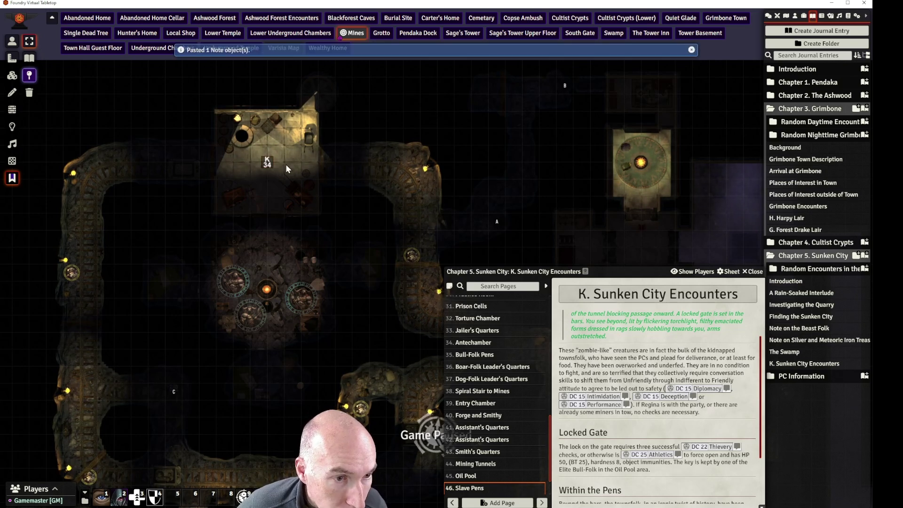
Link the pasted note to the Entry Chamber page, set its custom icon to map-marker-K-39.svg, and update it
{"action": "double_click", "coordinate": [267, 161]}
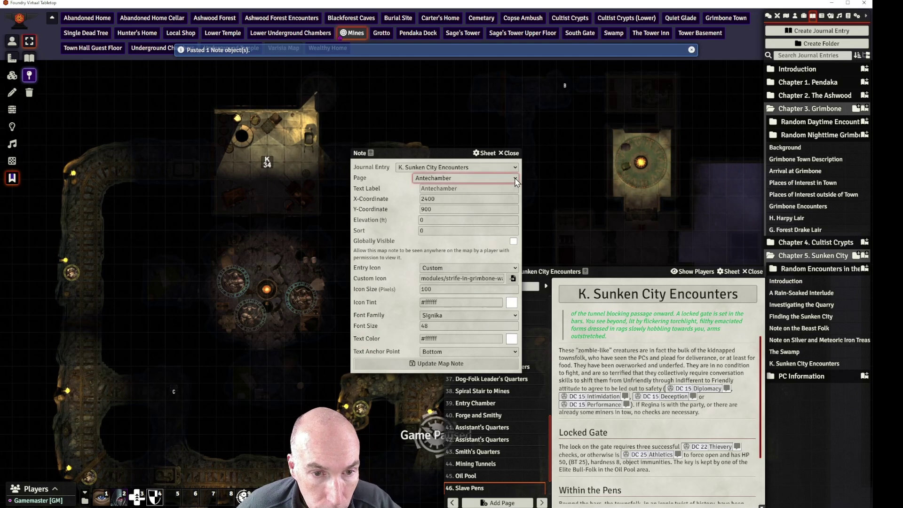
{"action": "key", "text": "e"}
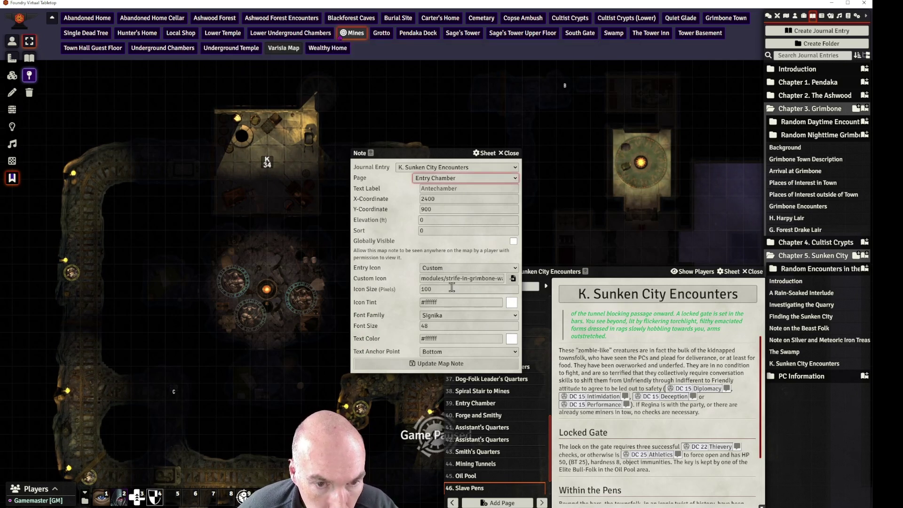
{"action": "left_click", "coordinate": [512, 278]}
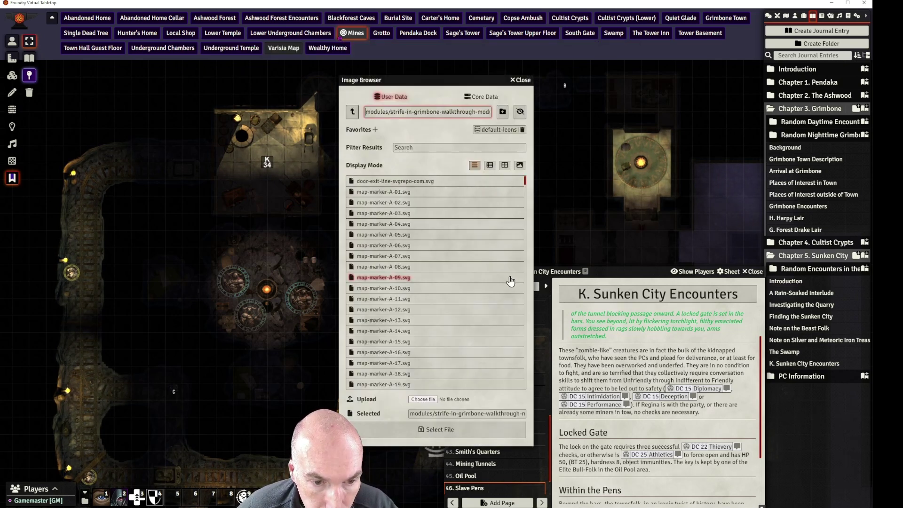
{"action": "left_click_drag", "start_coordinate": [525, 183], "coordinate": [529, 366]}
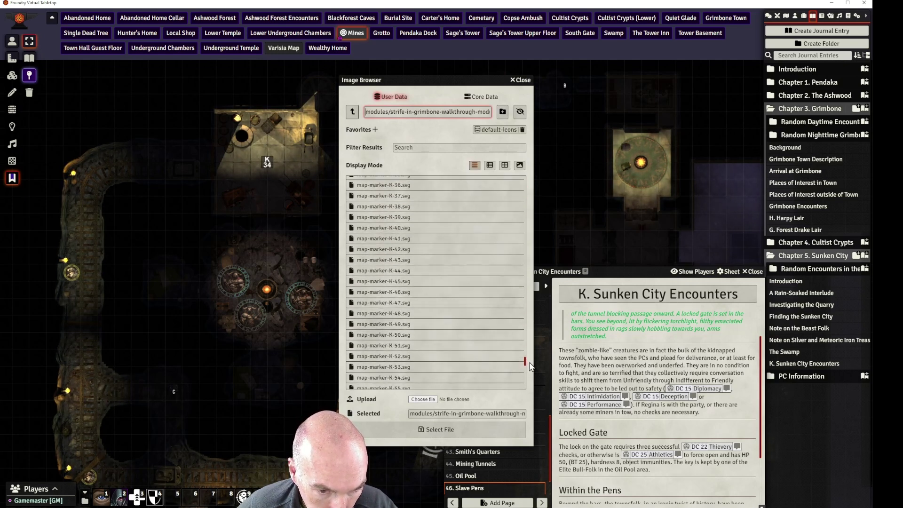
{"action": "left_click", "coordinate": [409, 217]}
{"action": "left_click", "coordinate": [428, 429]}
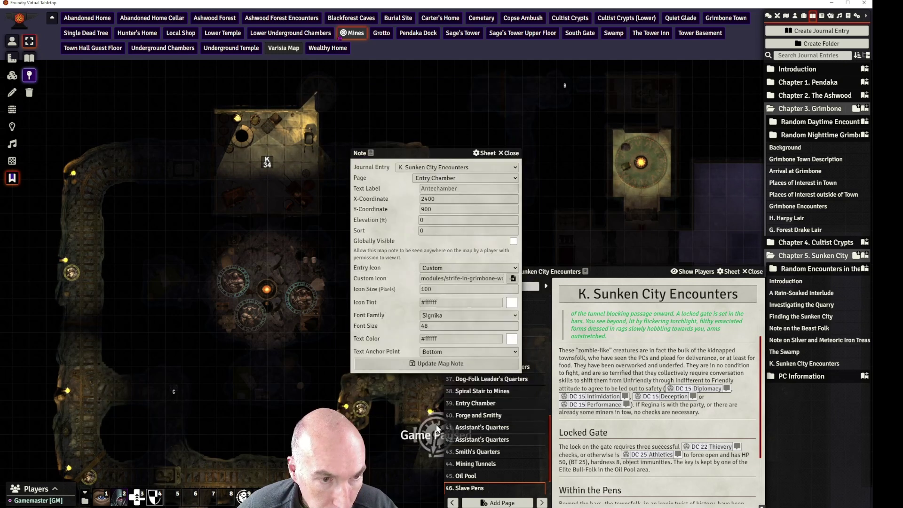
{"action": "left_click", "coordinate": [418, 367]}
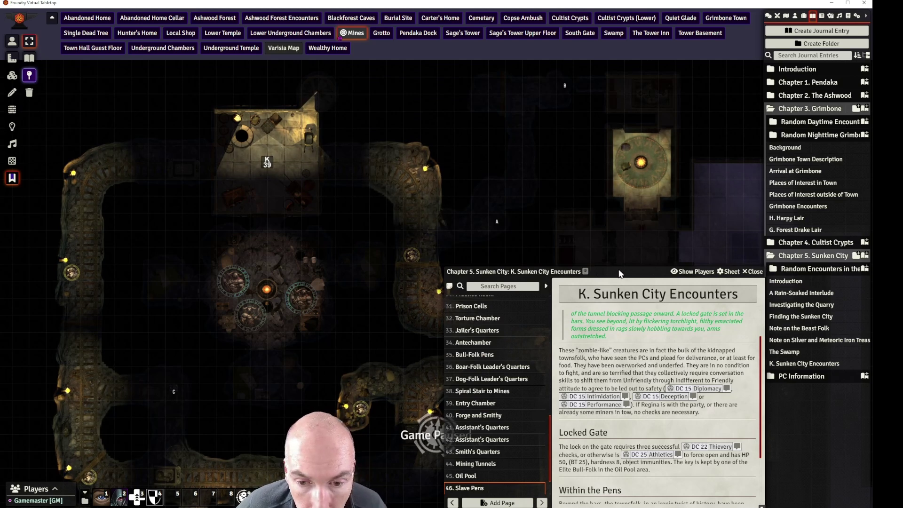
Paste the copied Antechamber note into the round forge chamber south of K39 and open its settings
{"action": "left_click_drag", "start_coordinate": [621, 272], "coordinate": [624, 271]}
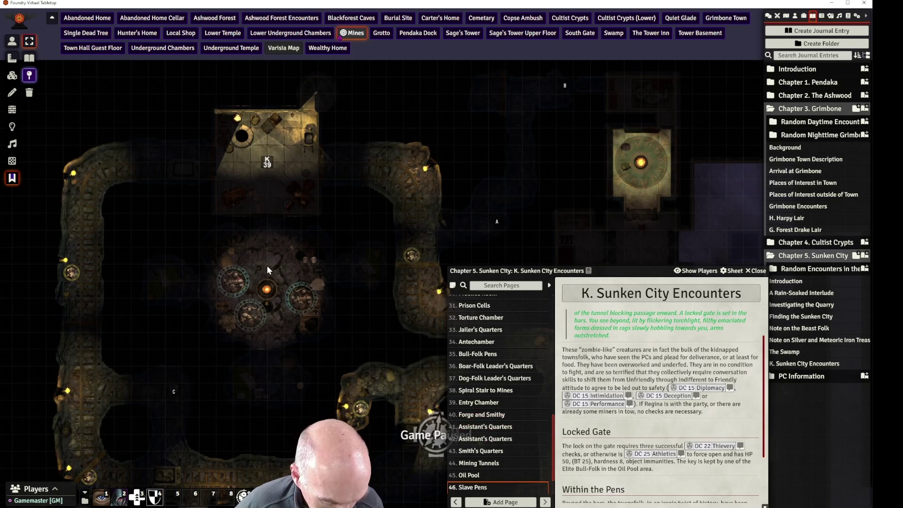
{"action": "key", "text": "ctrl+v"}
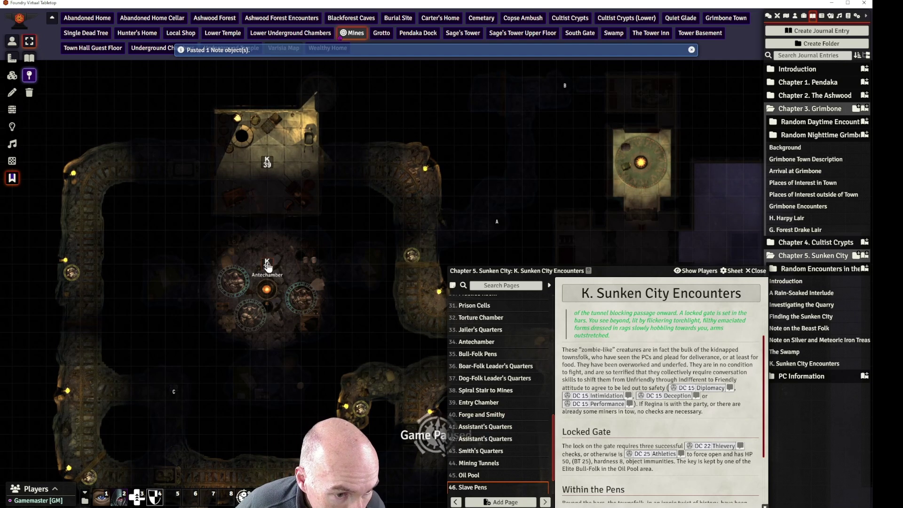
{"action": "double_click", "coordinate": [267, 264]}
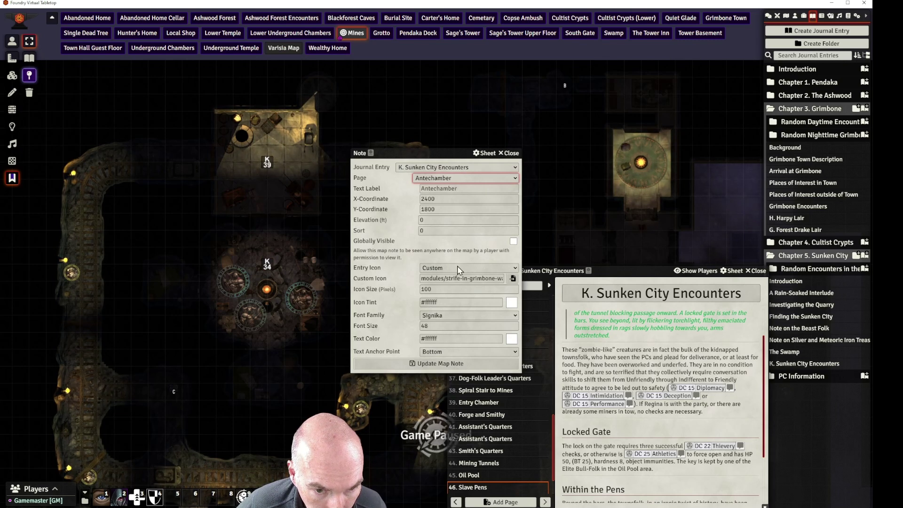
{"action": "key", "text": "f"}
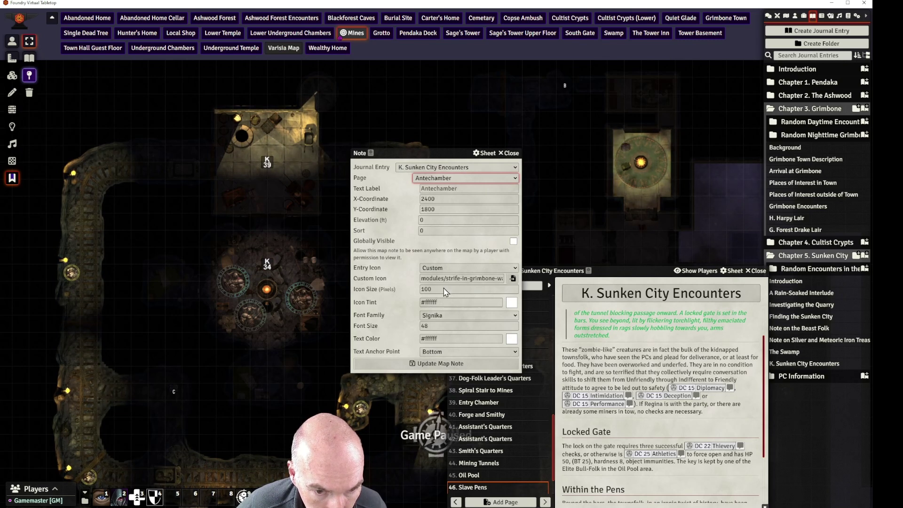
Set the forge chamber note's custom icon to map-marker-K-40.svg and update the note
{"action": "left_click", "coordinate": [513, 278]}
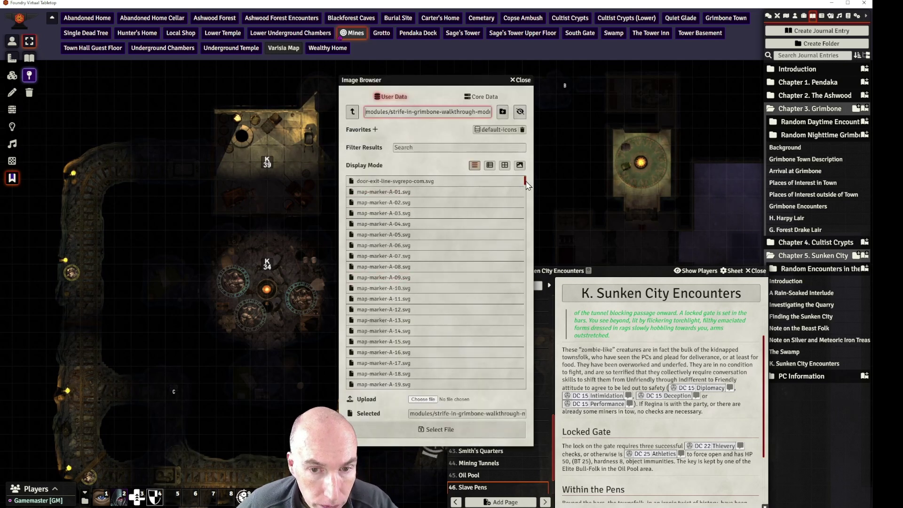
{"action": "left_click_drag", "start_coordinate": [527, 186], "coordinate": [530, 360]}
{"action": "scroll", "coordinate": [531, 360], "scroll_direction": "down", "scroll_amount": 1}
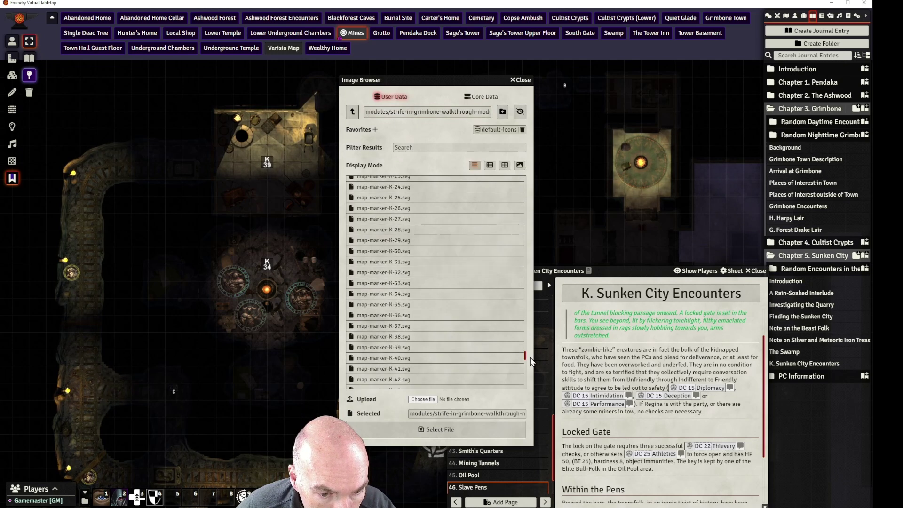
{"action": "left_click", "coordinate": [399, 358]}
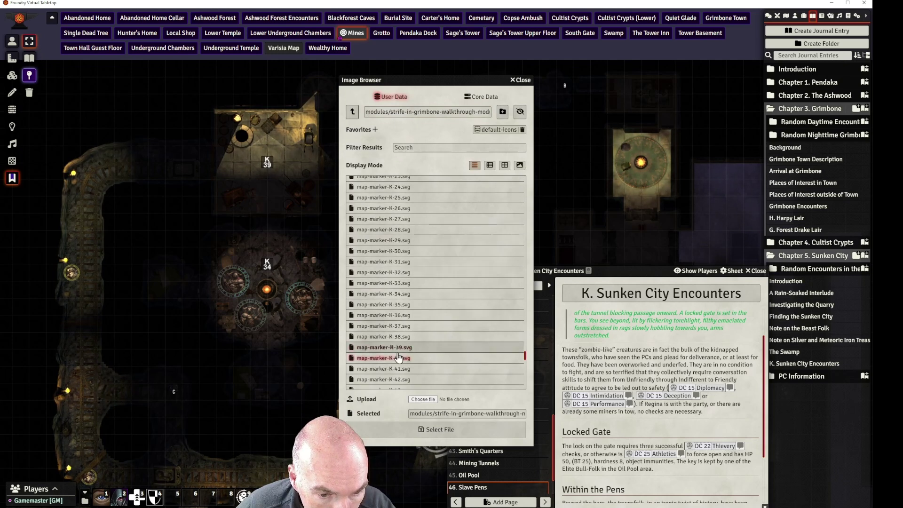
{"action": "left_click", "coordinate": [442, 429]}
{"action": "left_click", "coordinate": [438, 365]}
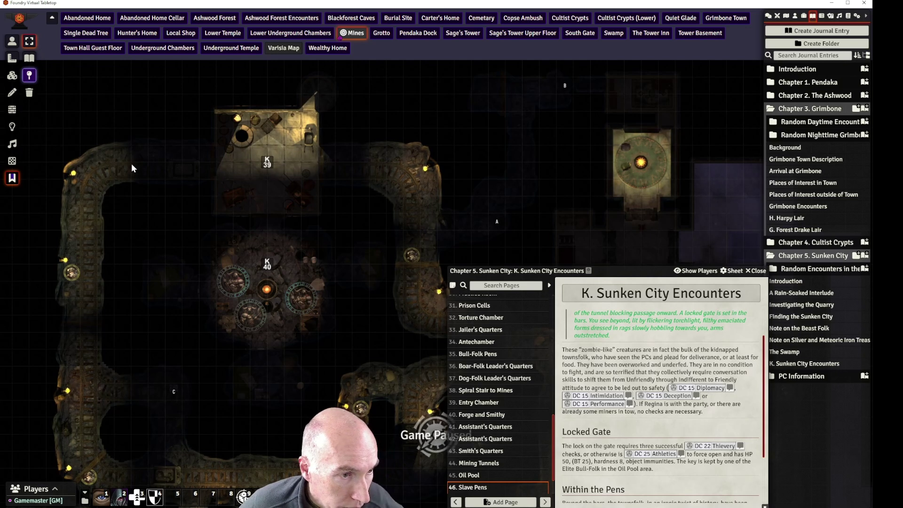
Paste the copied note into the northwest tunnel, west of K39, and link it to the Mining Tunnels page
{"action": "key", "text": "ctrl+v"}
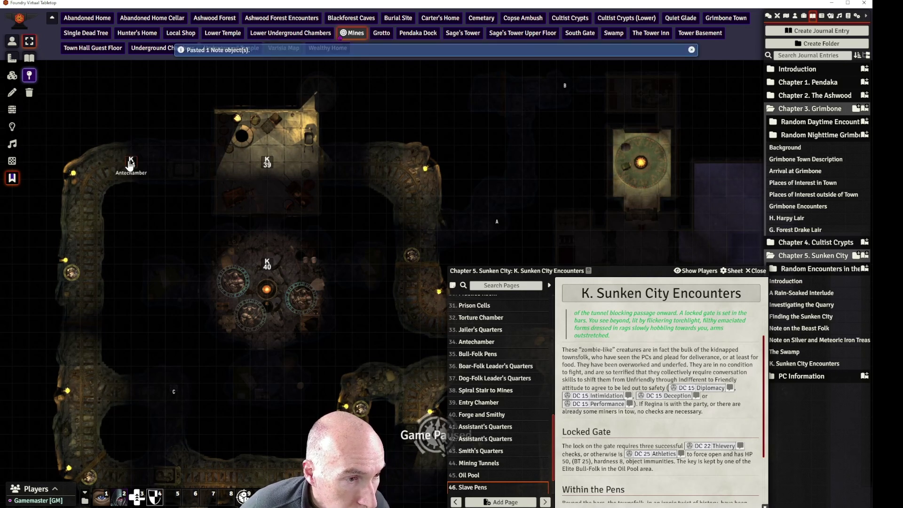
{"action": "double_click", "coordinate": [131, 165]}
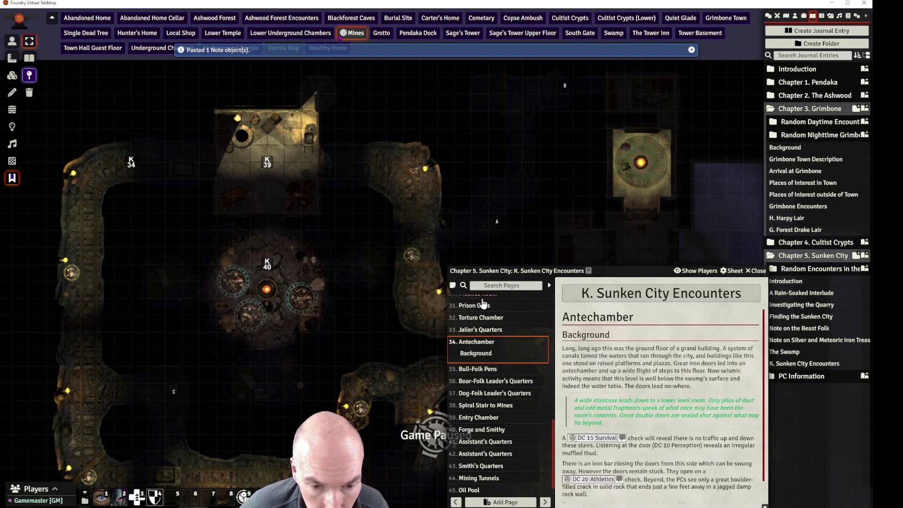
{"action": "right_click", "coordinate": [130, 165]}
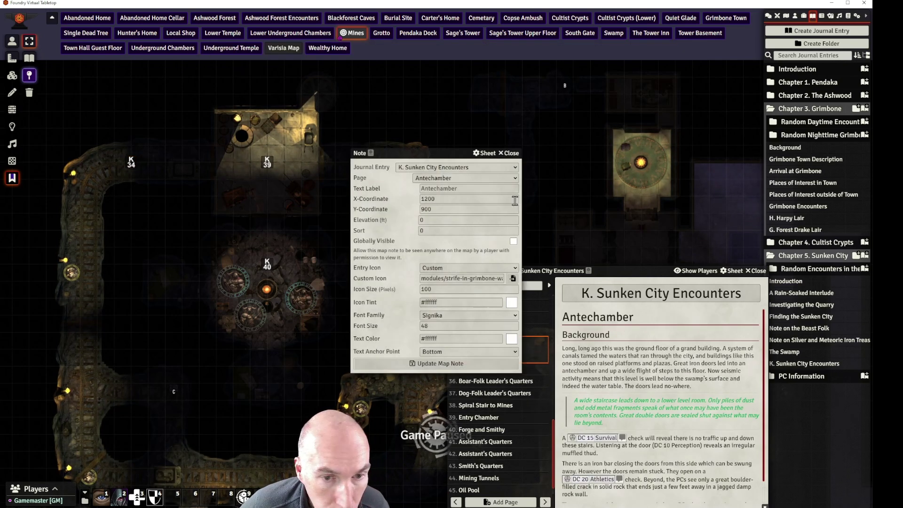
{"action": "left_click", "coordinate": [516, 180]}
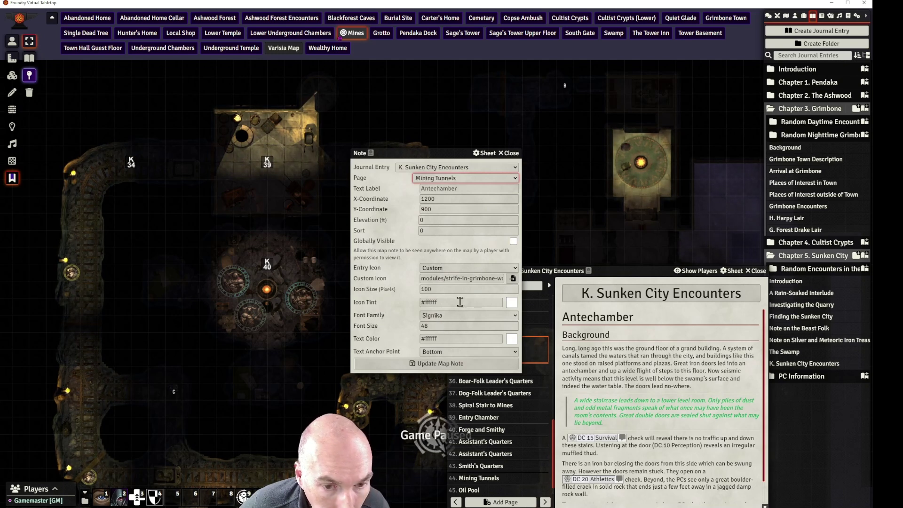
Set the Mining Tunnels note's custom icon to map-marker-K-44.svg and update the note
{"action": "left_click", "coordinate": [513, 278]}
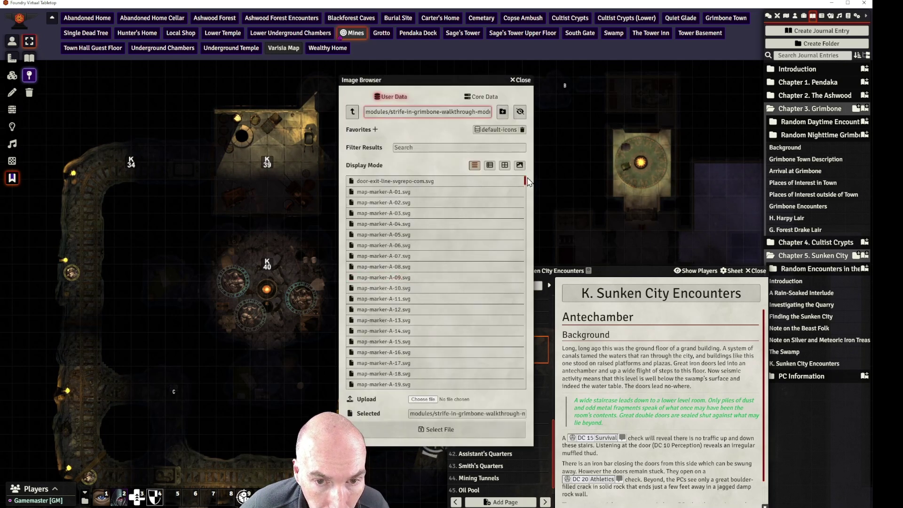
{"action": "left_click_drag", "start_coordinate": [526, 189], "coordinate": [528, 367]}
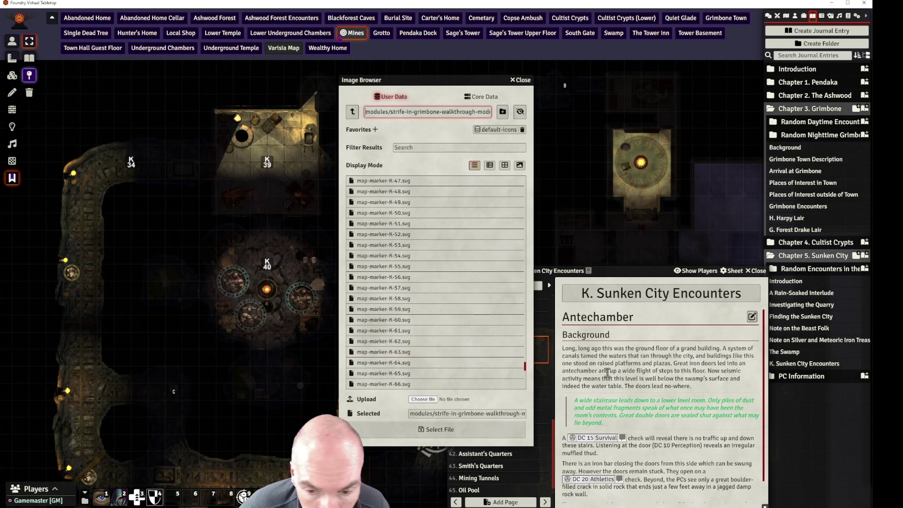
{"action": "scroll", "coordinate": [630, 378], "scroll_direction": "down", "scroll_amount": 1}
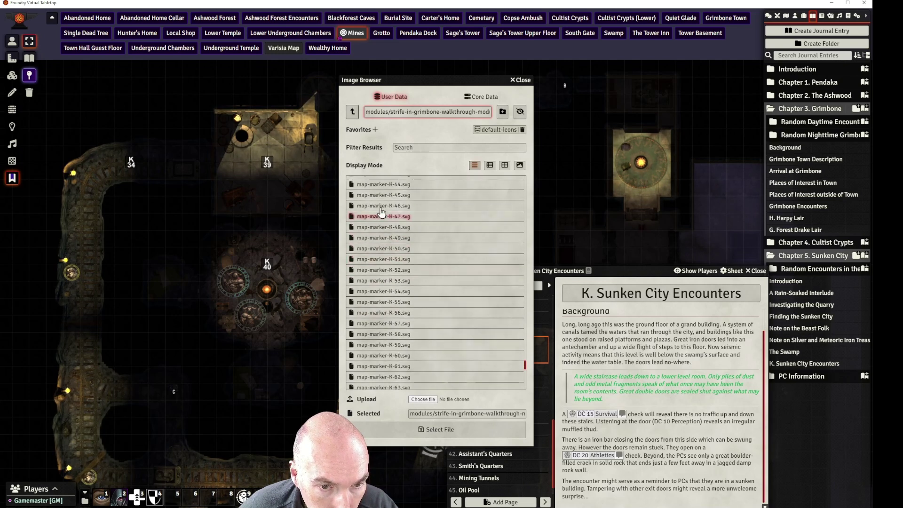
{"action": "scroll", "coordinate": [396, 189], "scroll_direction": "up", "scroll_amount": 3}
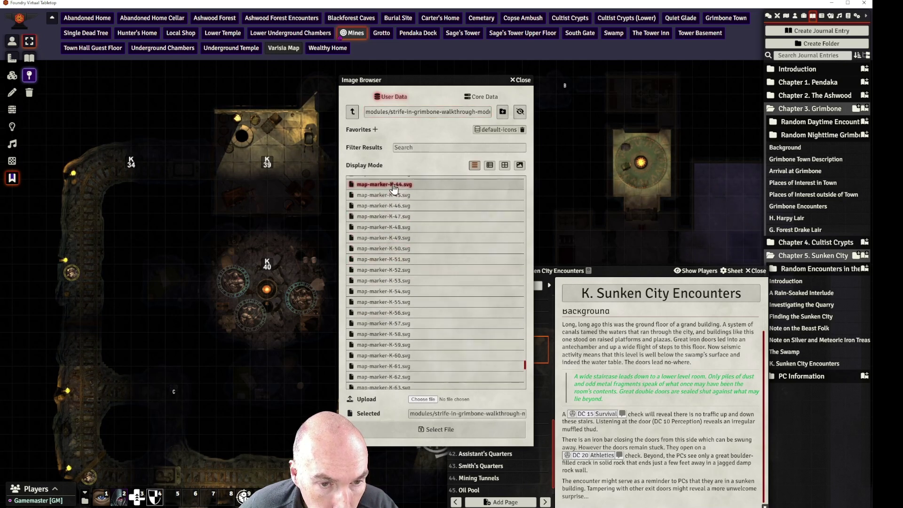
{"action": "left_click", "coordinate": [394, 184]}
{"action": "left_click", "coordinate": [436, 429]}
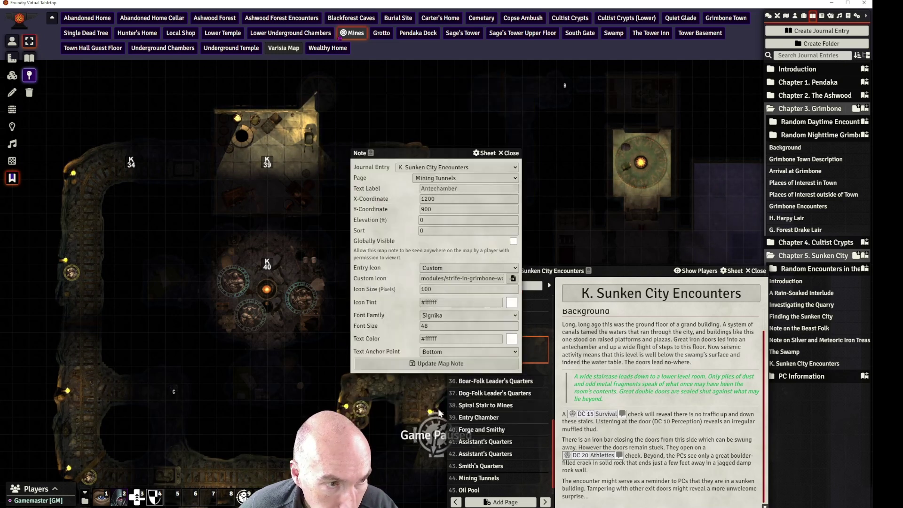
{"action": "left_click", "coordinate": [427, 364]}
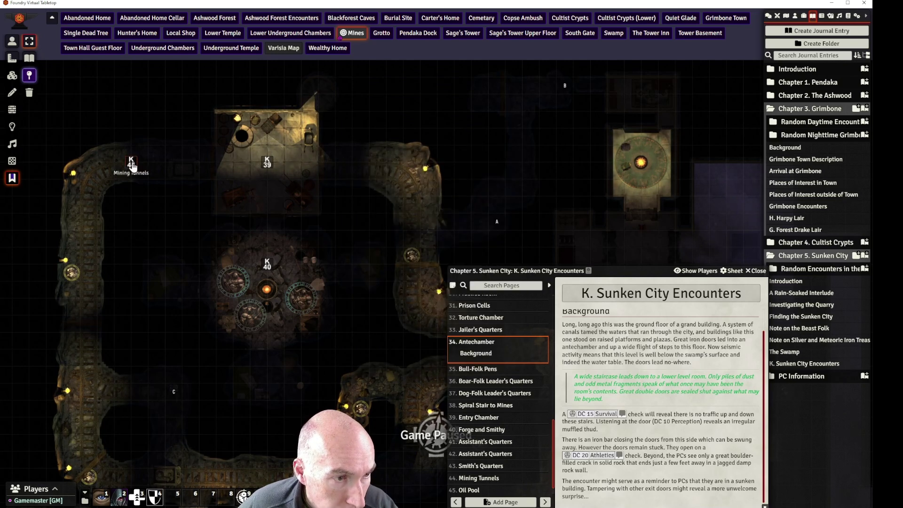
Copy the K44 Mining Tunnels note and paste a duplicate into the tunnel east of K39
{"action": "key", "text": "ctrl+c"}
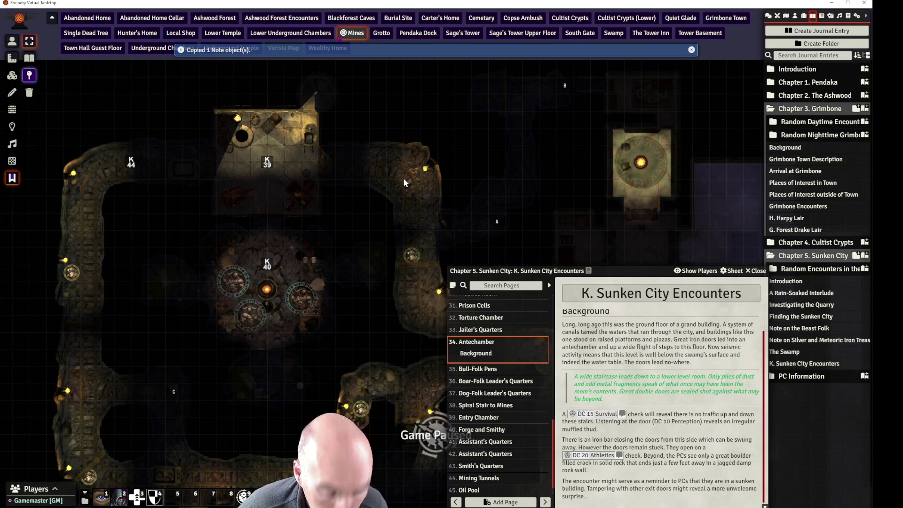
{"action": "key", "text": "ctrl+v"}
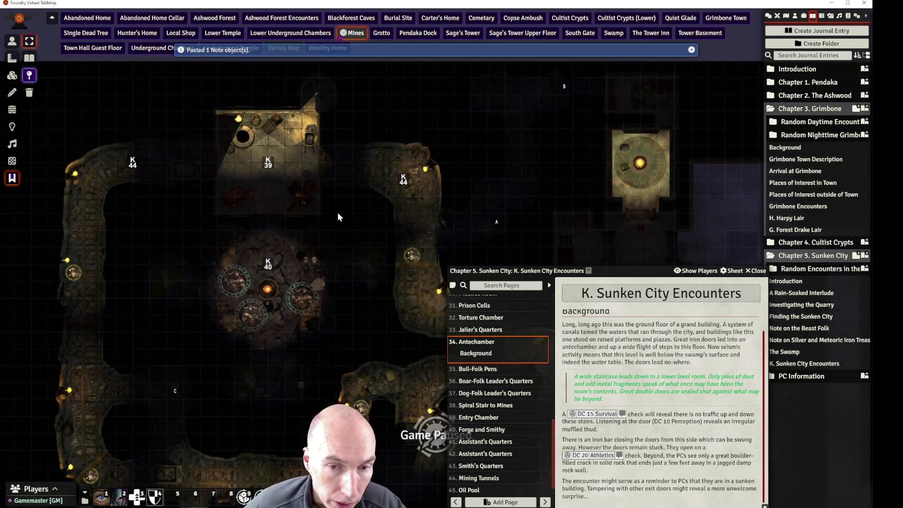
Paste another Mining Tunnels note into the small dark chamber west of K40 and open its settings
{"action": "key", "text": "Down"}
{"action": "key", "text": "Right"}
{"action": "key", "text": "Right"}
{"action": "key", "text": "Up"}
{"action": "key", "text": "Up"}
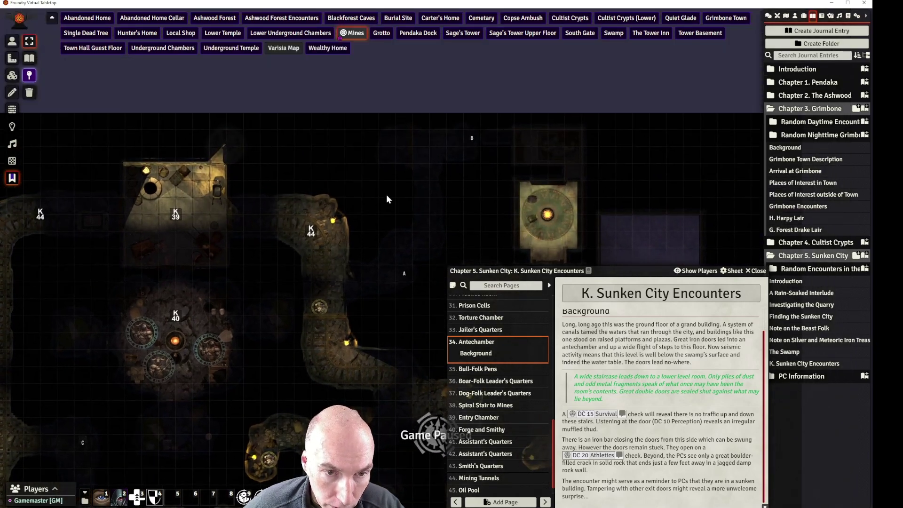
{"action": "left_click_drag", "start_coordinate": [385, 193], "coordinate": [545, 72]}
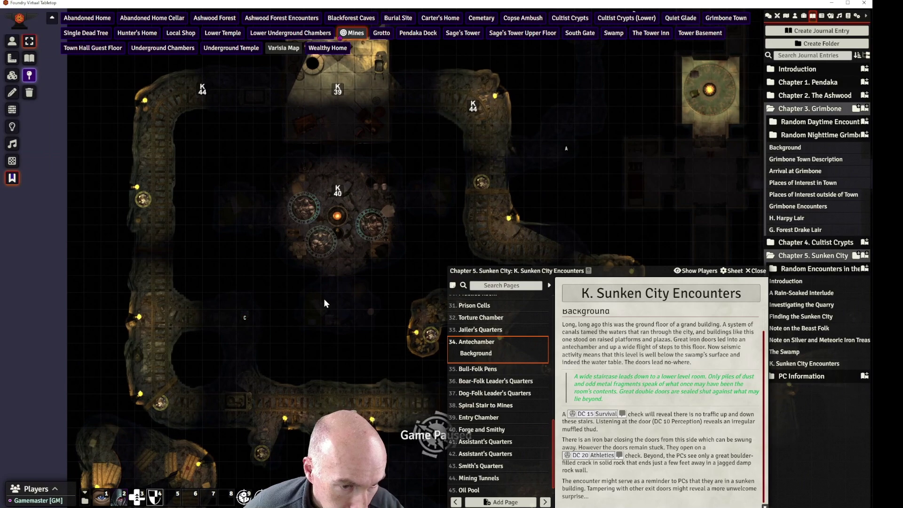
{"action": "left_click_drag", "start_coordinate": [401, 283], "coordinate": [320, 207]}
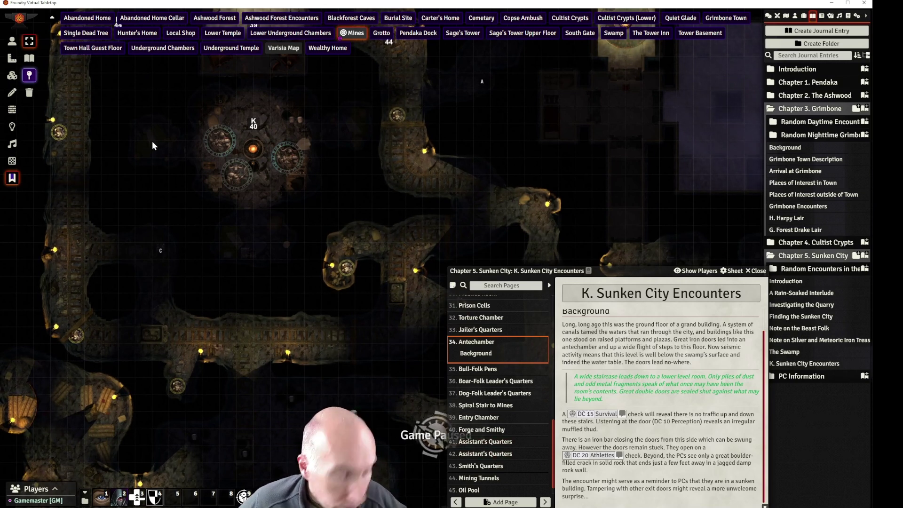
{"action": "key", "text": "ctrl+v"}
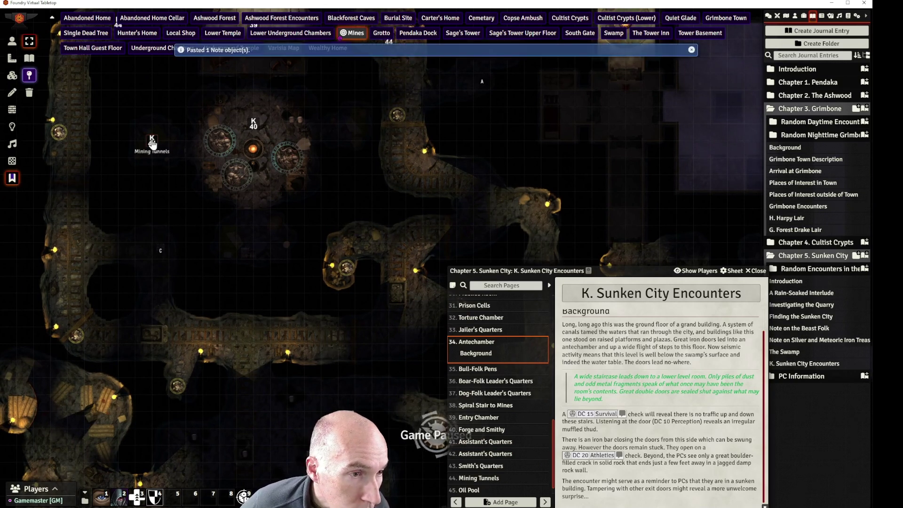
{"action": "double_click", "coordinate": [152, 141]}
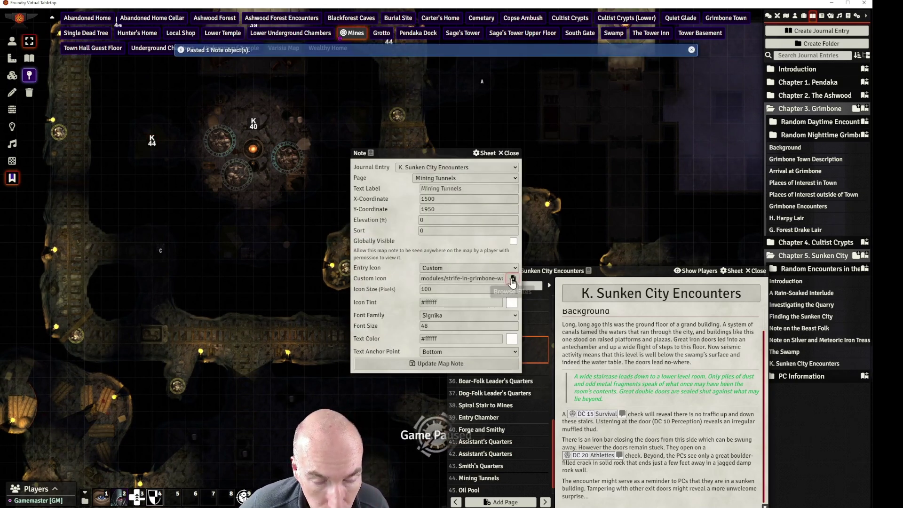
Set the custom icon of the note west of K40 to map-marker-K-41.svg and update it
{"action": "left_click", "coordinate": [512, 279]}
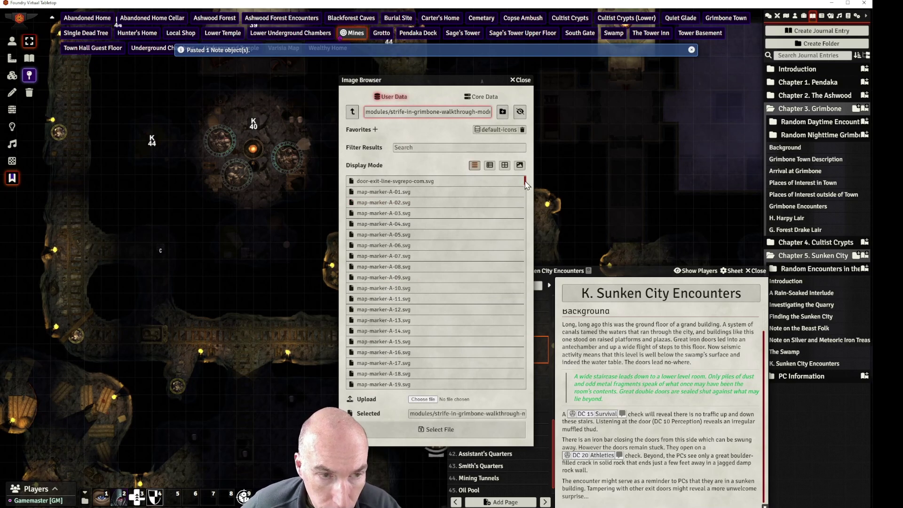
{"action": "left_click_drag", "start_coordinate": [526, 183], "coordinate": [526, 363]}
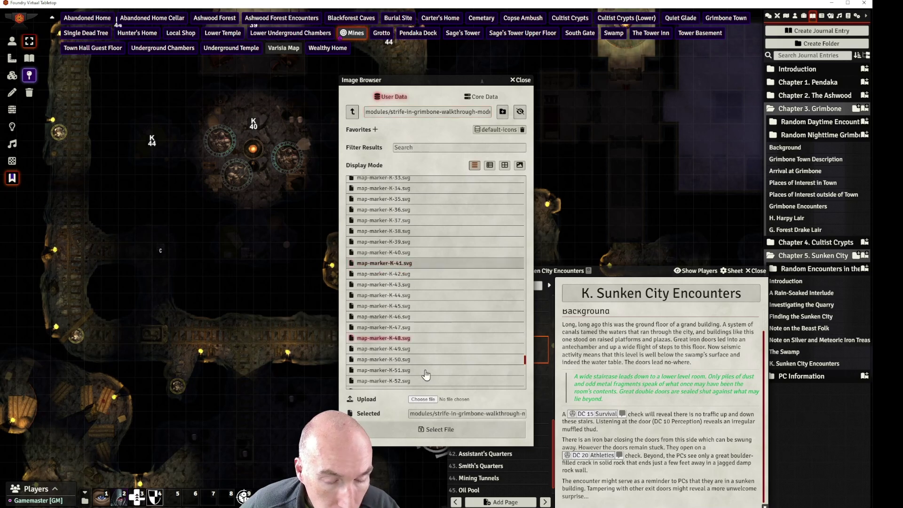
{"action": "left_click", "coordinate": [441, 432]}
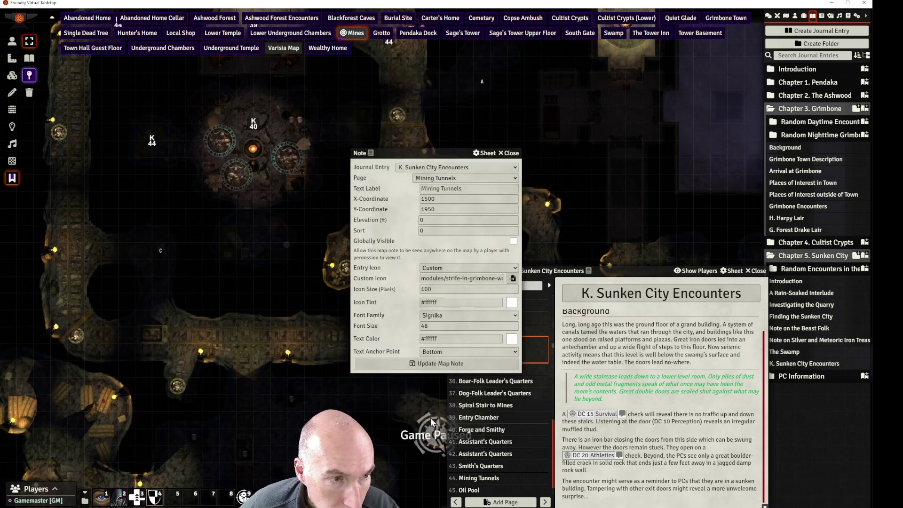
{"action": "left_click", "coordinate": [434, 366]}
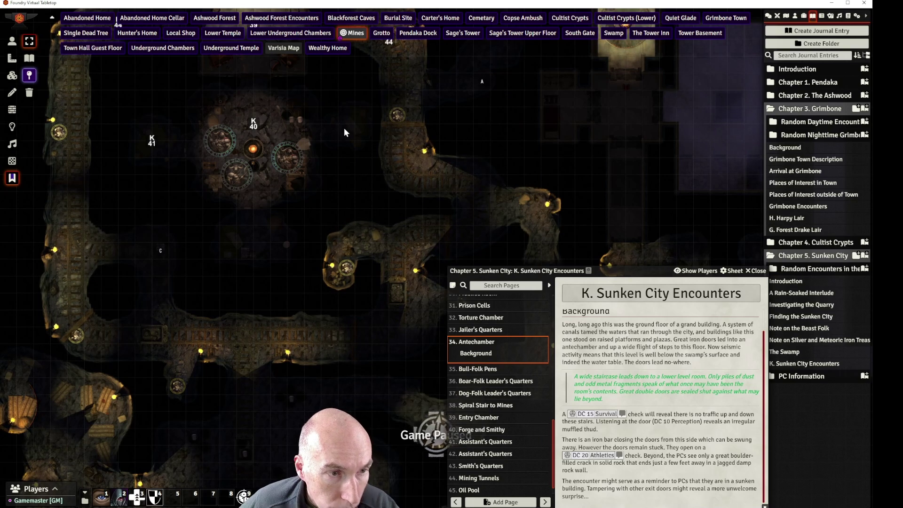
Link the K41 note to the Assistant's Quarters page and update the note
{"action": "right_click", "coordinate": [150, 141]}
{"action": "left_click", "coordinate": [493, 179]}
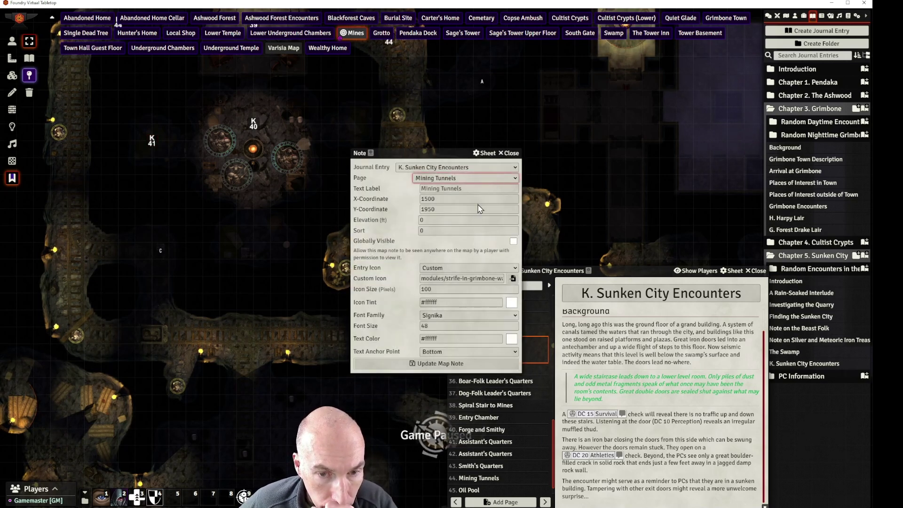
{"action": "key", "text": "Up"}
{"action": "key", "text": "Up"}
{"action": "key", "text": "Up"}
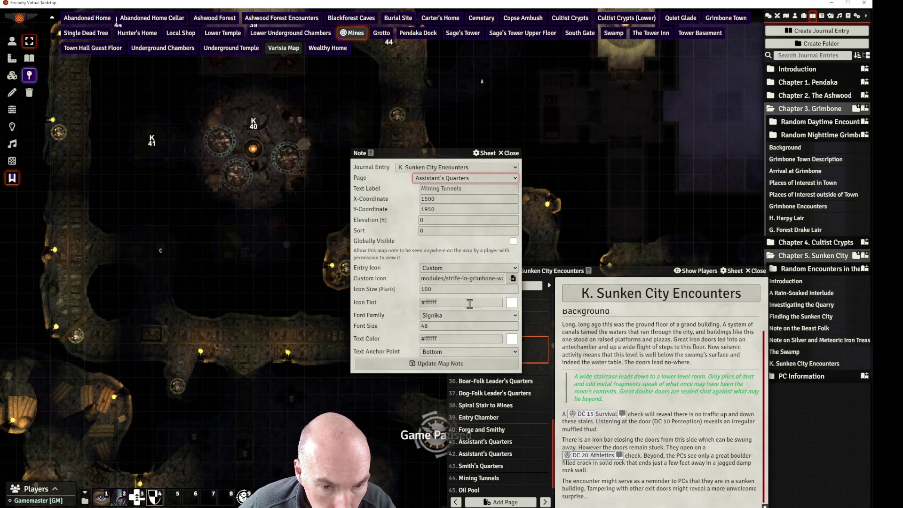
{"action": "left_click", "coordinate": [445, 363]}
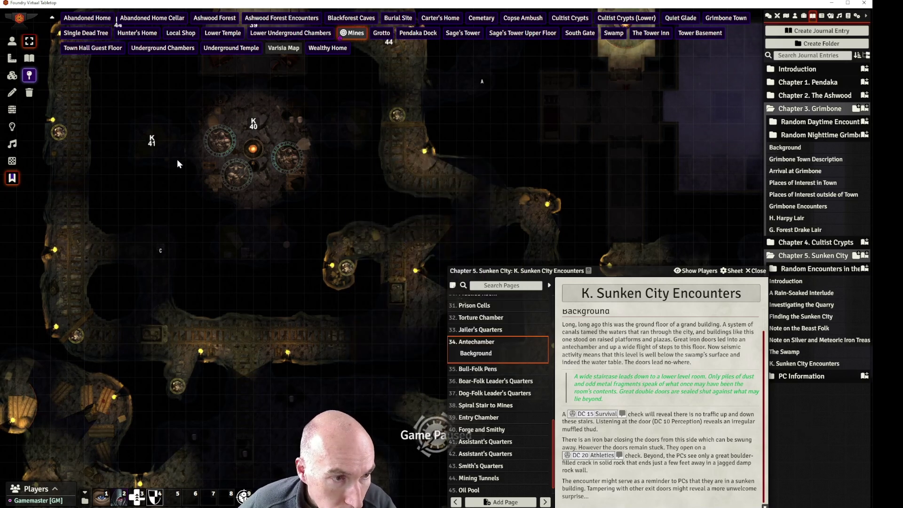
Check which journal page the K41 note opens, then review its settings and update it
{"action": "double_click", "coordinate": [152, 142]}
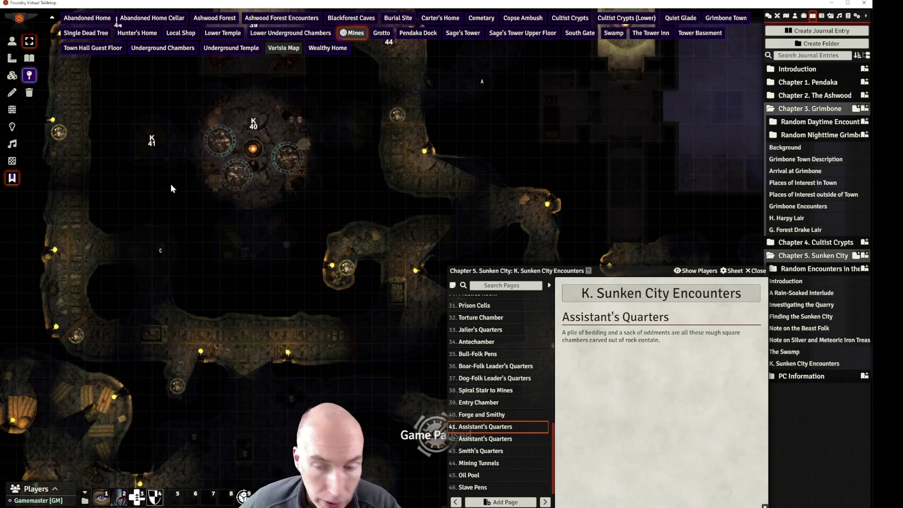
{"action": "double_click", "coordinate": [157, 141]}
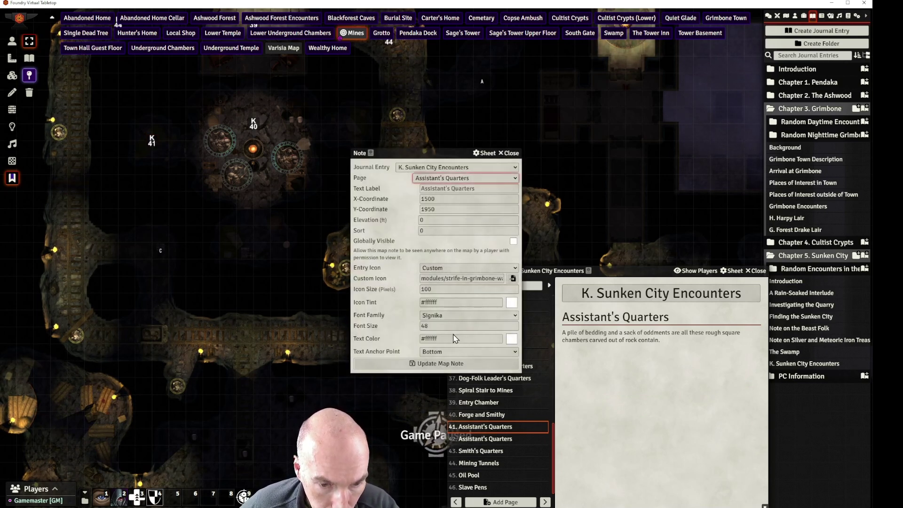
{"action": "left_click", "coordinate": [443, 362]}
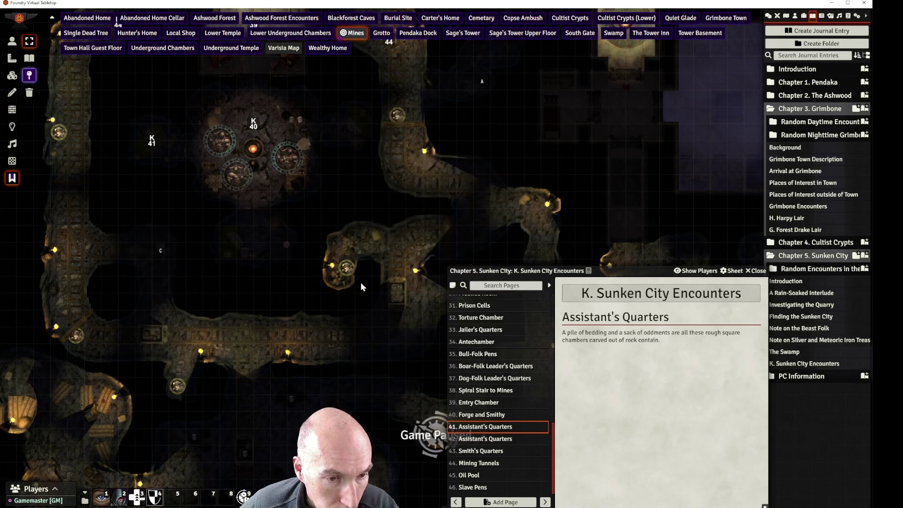
Set the K41 note's text label to "Assistant's Quarters" and update the note
{"action": "left_click_drag", "start_coordinate": [254, 128], "coordinate": [277, 208]}
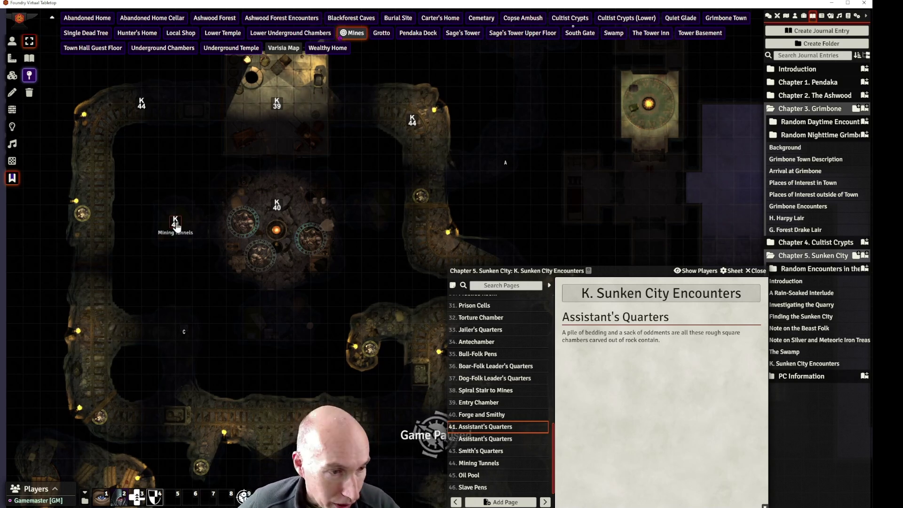
{"action": "double_click", "coordinate": [176, 223]}
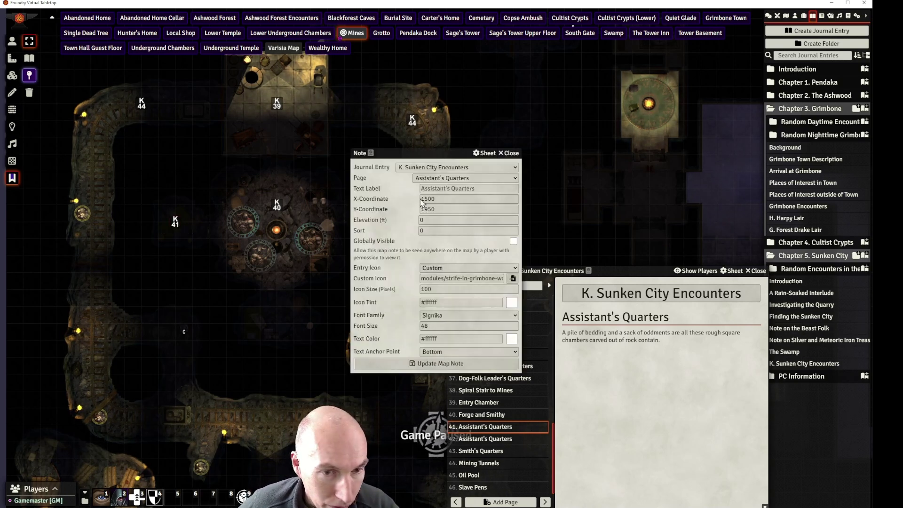
{"action": "left_click", "coordinate": [491, 188]}
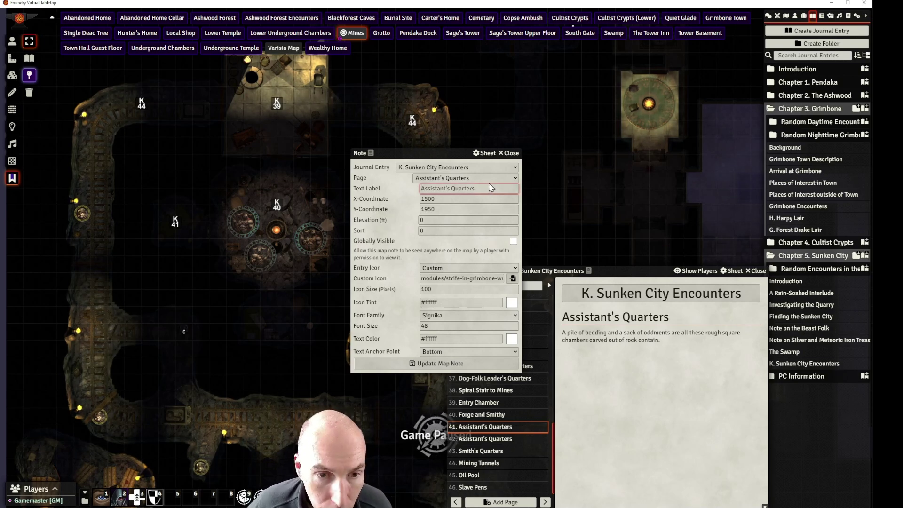
{"action": "type", "text": "A"}
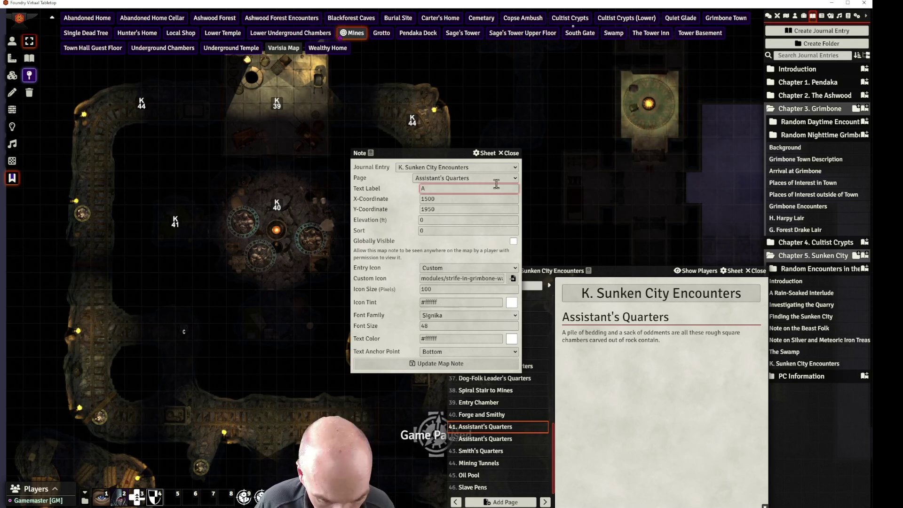
{"action": "type", "text": "ssistant's Qu"}
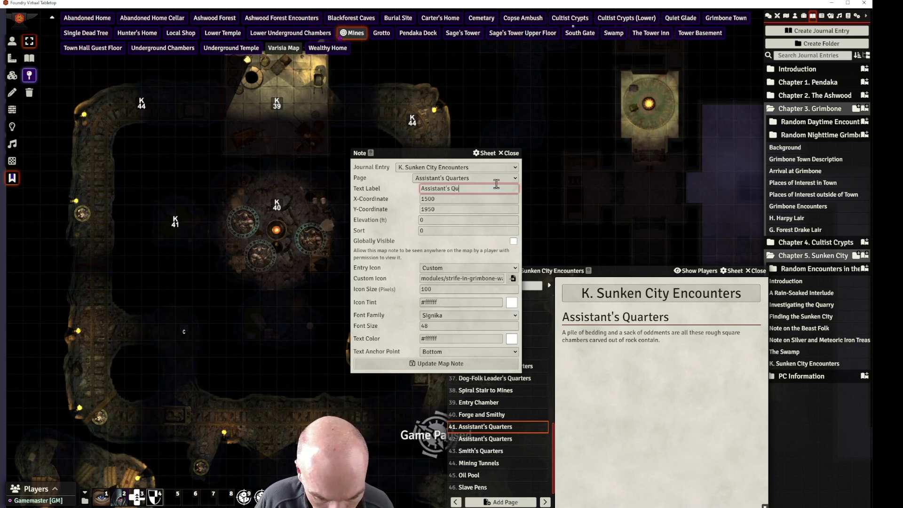
{"action": "type", "text": "arters"}
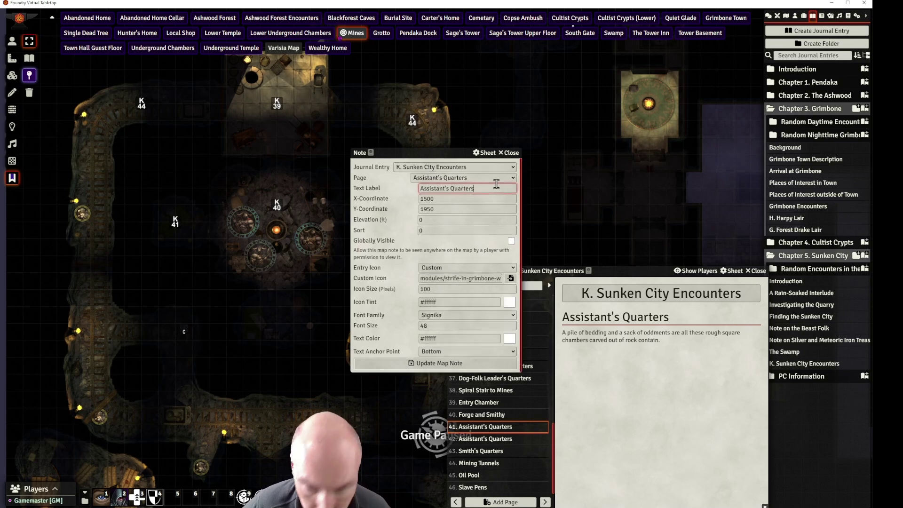
{"action": "key", "text": "Return"}
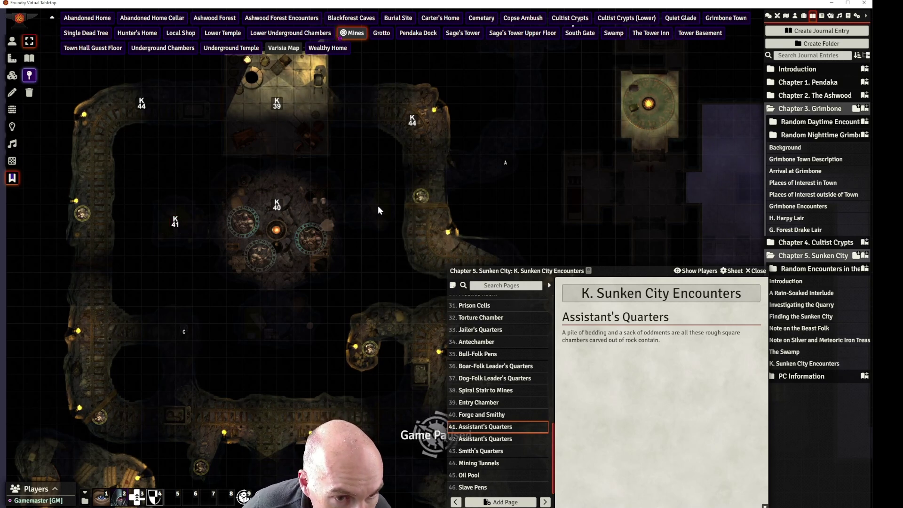
Paste a note into the dark chamber east of K40, using the Assistant's Quarters page and the map-marker-K-42.svg icon
{"action": "key", "text": "ctrl+v"}
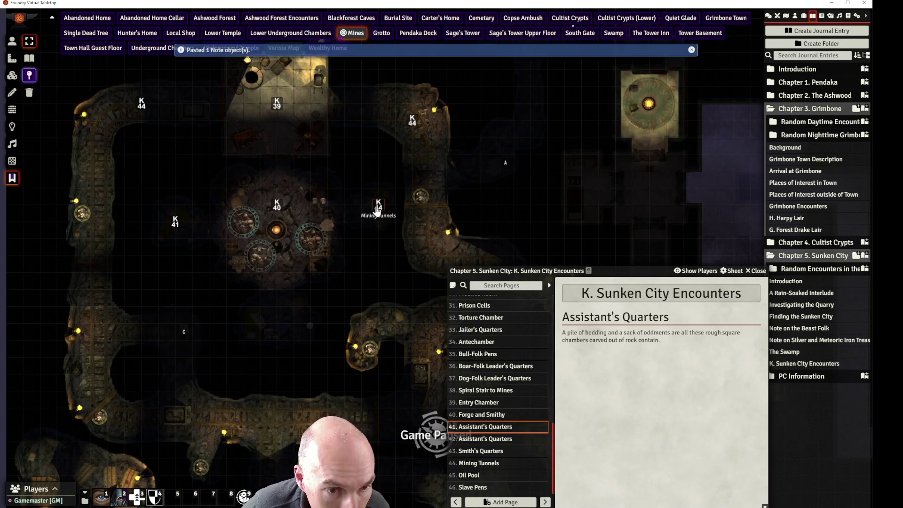
{"action": "double_click", "coordinate": [378, 207]}
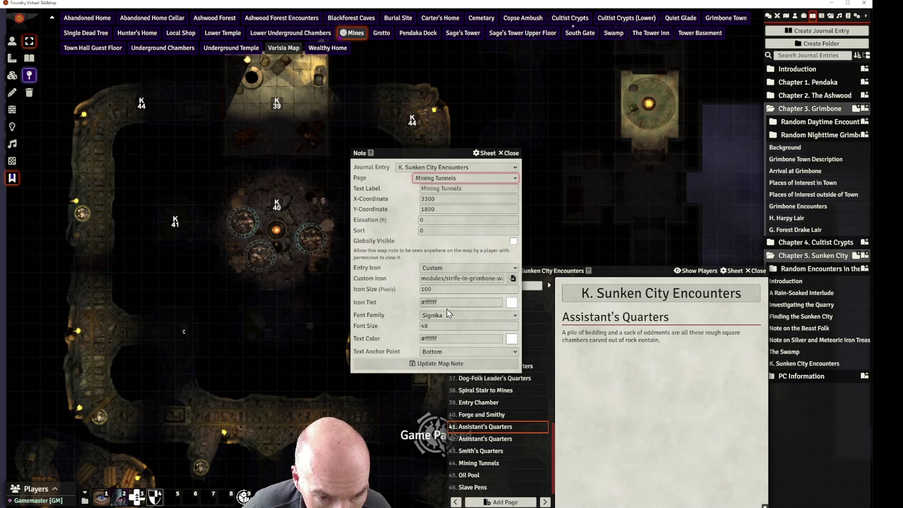
{"action": "left_click", "coordinate": [513, 278]}
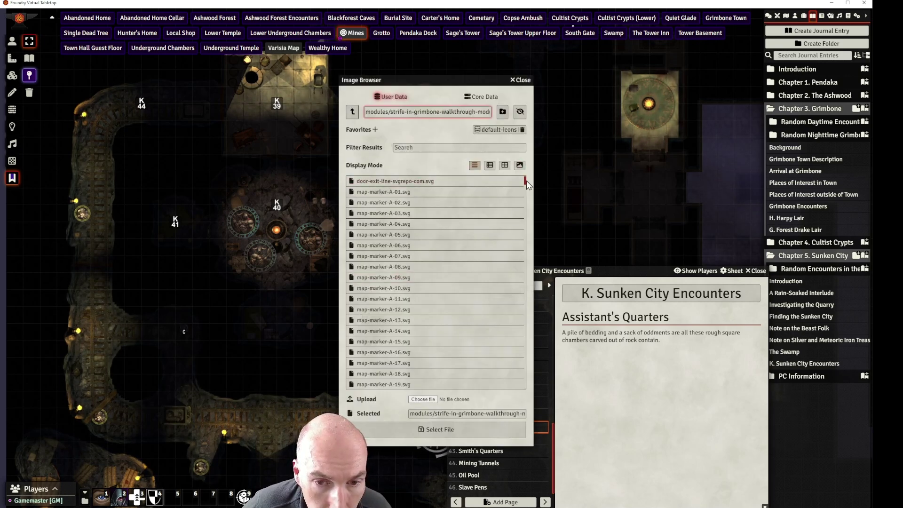
{"action": "left_click_drag", "start_coordinate": [527, 189], "coordinate": [517, 368]}
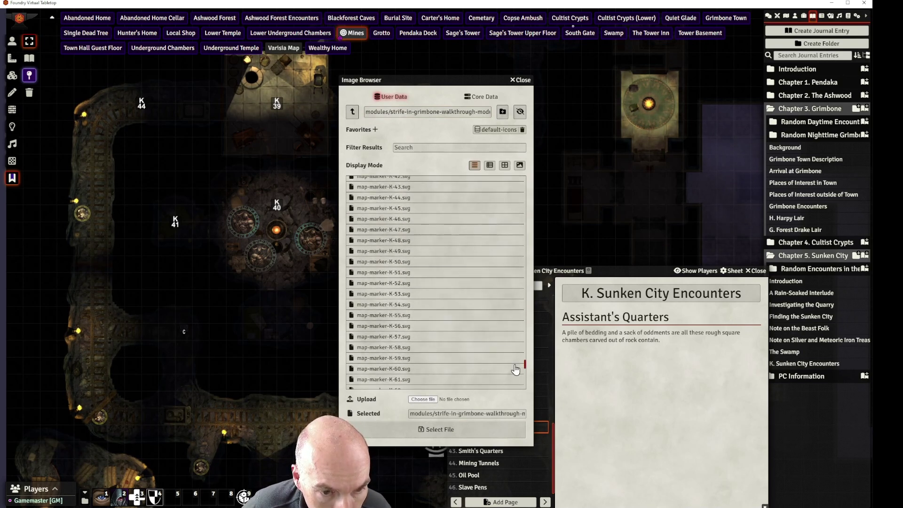
{"action": "left_click", "coordinate": [424, 220]}
{"action": "scroll", "coordinate": [423, 223], "scroll_direction": "up", "scroll_amount": 1}
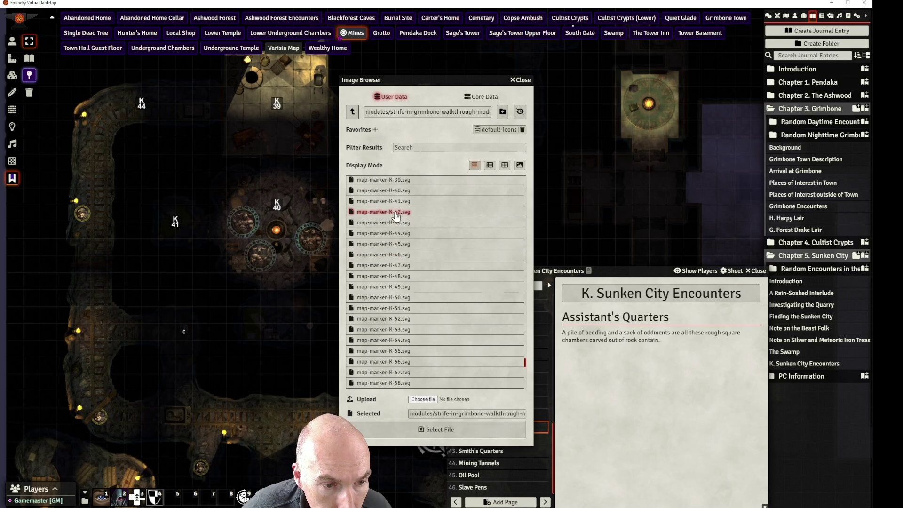
{"action": "left_click", "coordinate": [438, 423]}
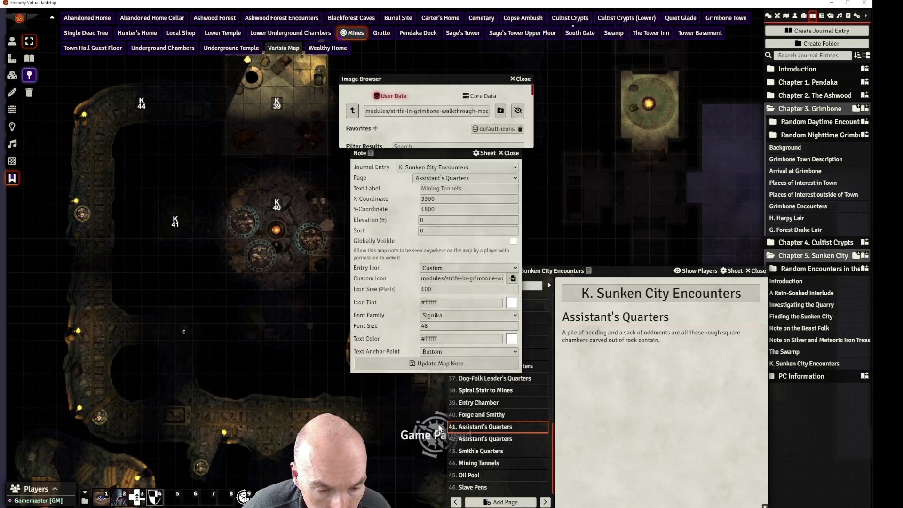
{"action": "left_click", "coordinate": [447, 366]}
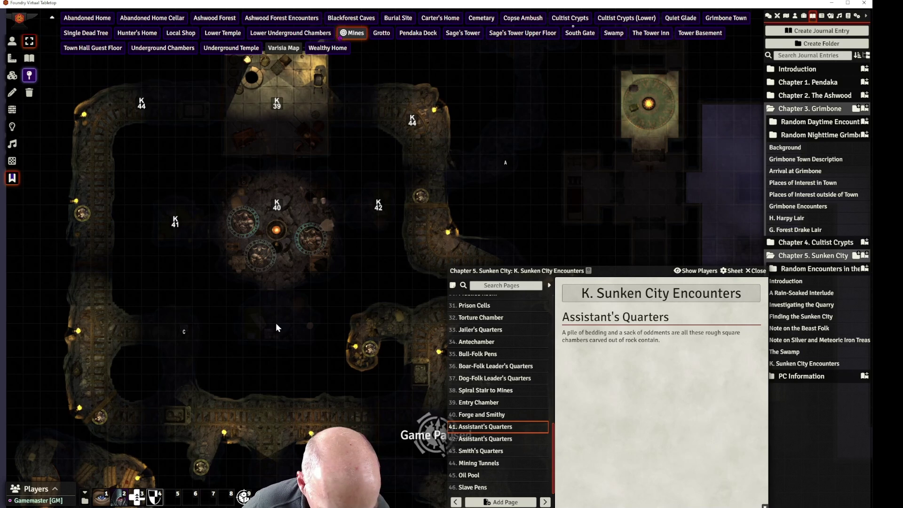
Paste another note into the dark chamber south of K40 and set its custom icon to map-marker-K-43.svg
{"action": "key", "text": "ctrl+v"}
{"action": "right_click", "coordinate": [276, 325]}
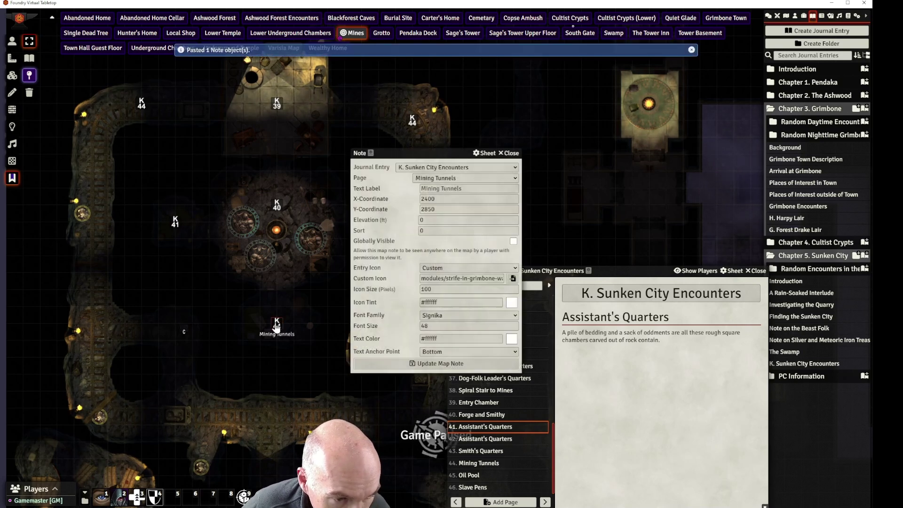
{"action": "left_click", "coordinate": [518, 181]}
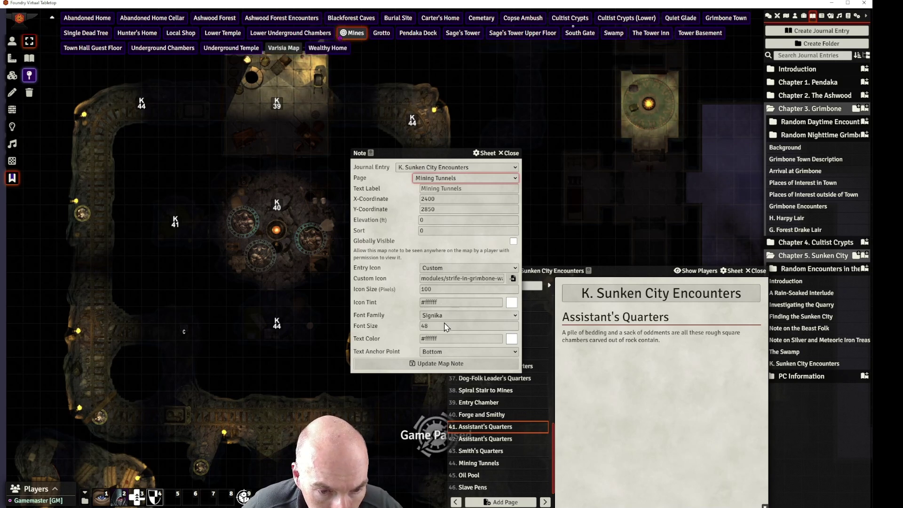
{"action": "left_click", "coordinate": [512, 278]}
{"action": "mouse_move", "coordinate": [525, 181]}
{"action": "left_mouse_down"}
{"action": "mouse_move", "coordinate": [520, 372]}
{"action": "mouse_move", "coordinate": [488, 364]}
{"action": "left_mouse_up"}
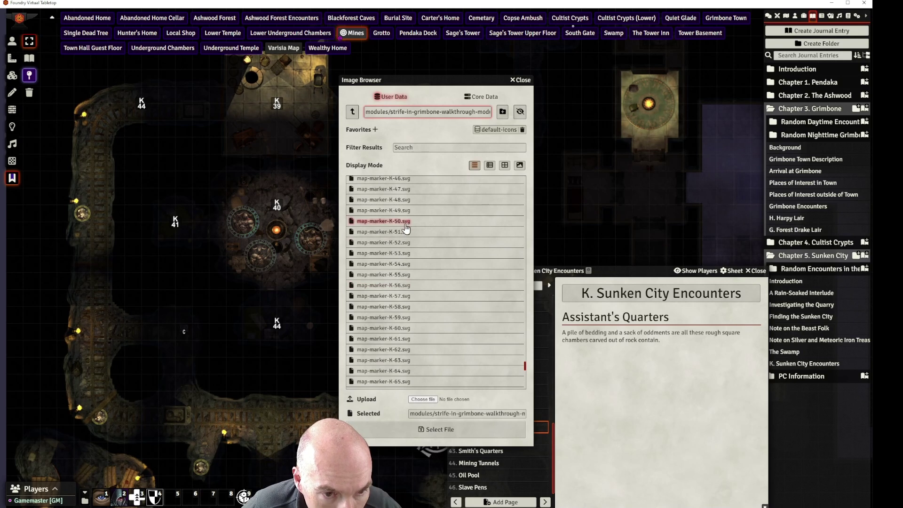
{"action": "scroll", "coordinate": [410, 282], "scroll_direction": "up", "scroll_amount": 1}
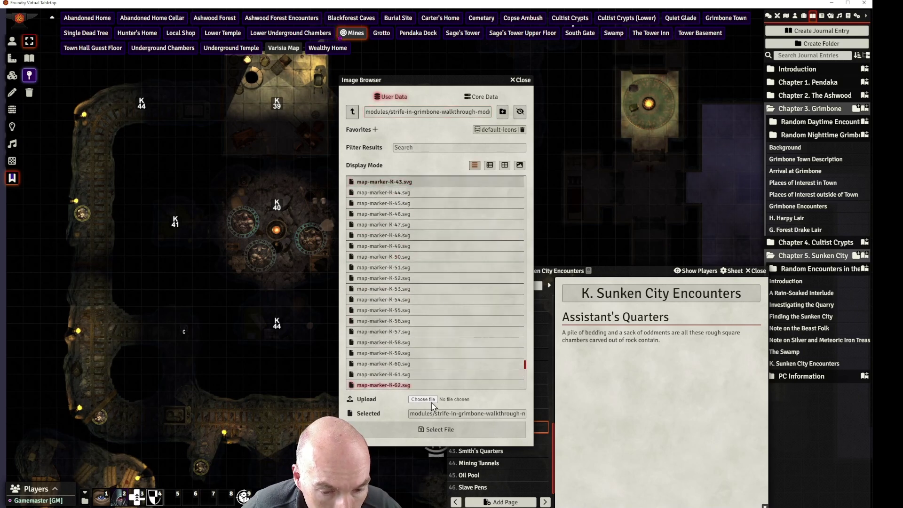
{"action": "left_click", "coordinate": [435, 429]}
{"action": "left_click", "coordinate": [450, 362]}
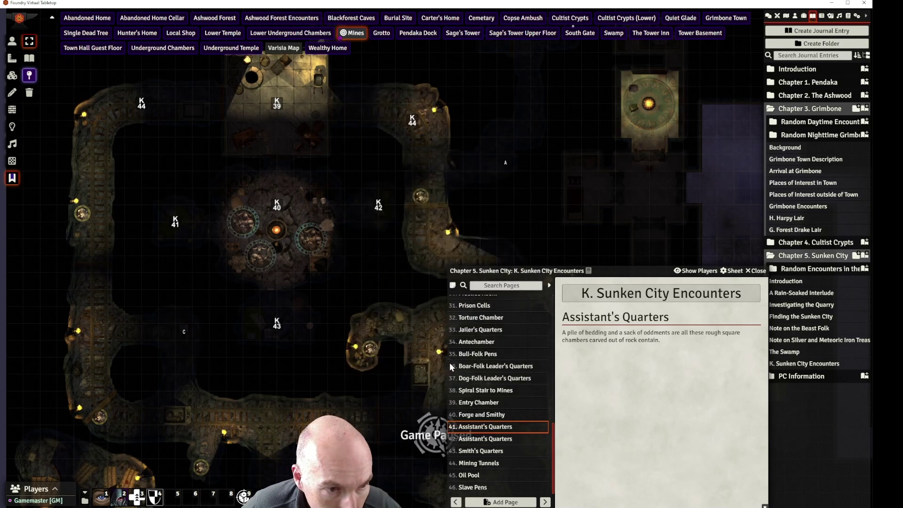
Paste a note into the large dark cavern south of K43 and link it to the Oil Pool page
{"action": "left_click_drag", "start_coordinate": [346, 227], "coordinate": [360, 72]}
{"action": "left_click_drag", "start_coordinate": [345, 208], "coordinate": [241, 100]}
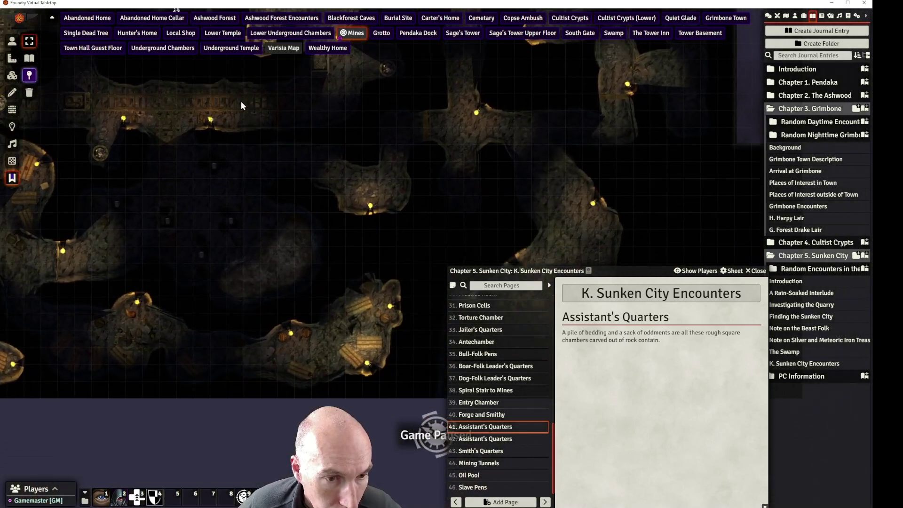
{"action": "left_click_drag", "start_coordinate": [231, 232], "coordinate": [327, 224]}
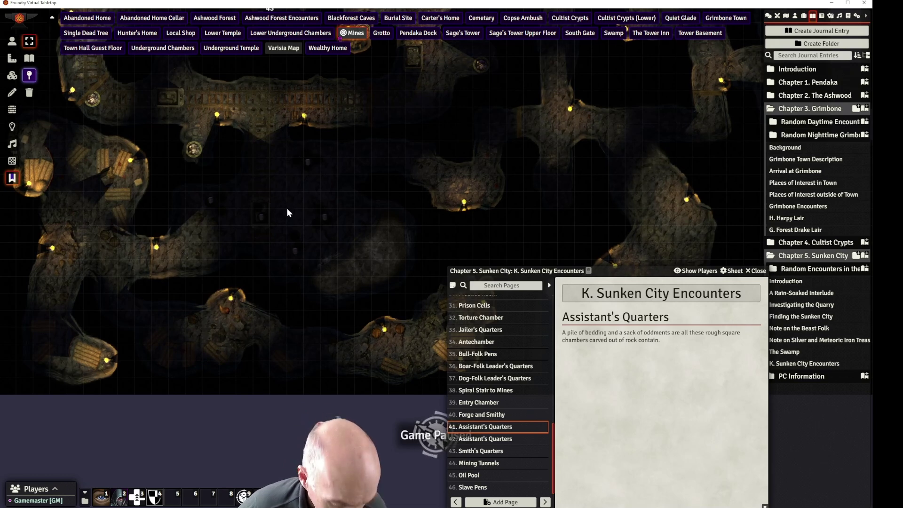
{"action": "key", "text": "ctrl+v"}
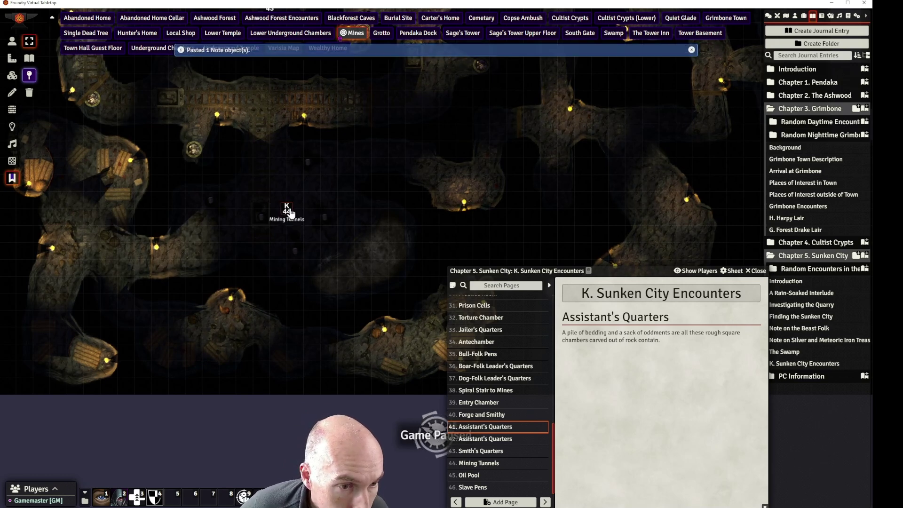
{"action": "double_click", "coordinate": [287, 210]}
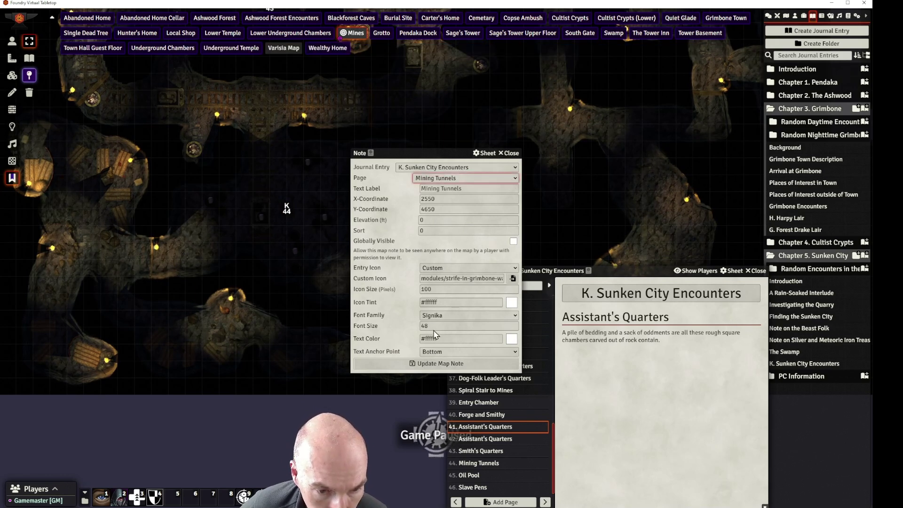
{"action": "key", "text": "Down"}
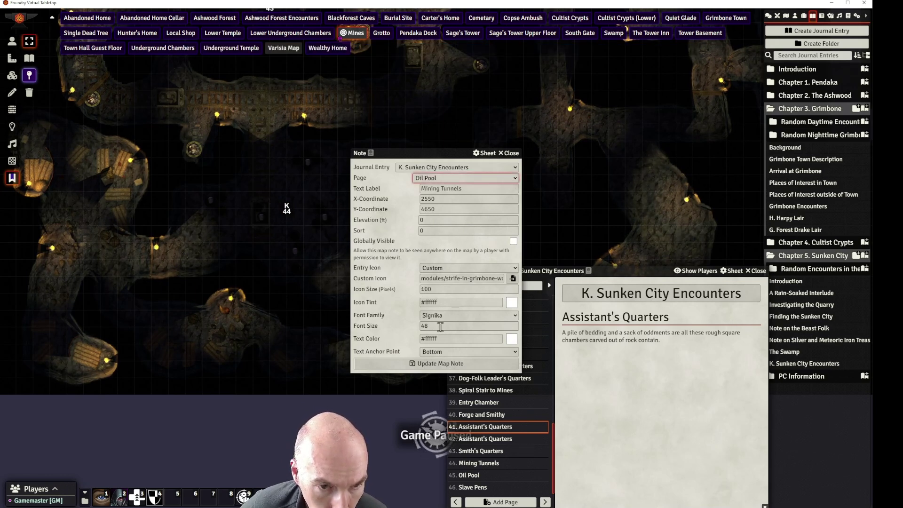
Set the Oil Pool note's custom icon to map-marker-K-45.svg and update the note
{"action": "left_click", "coordinate": [513, 278]}
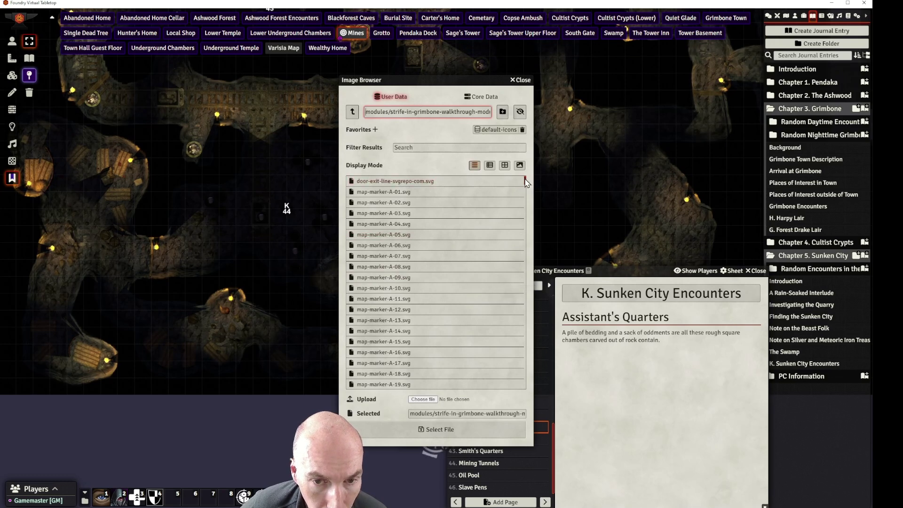
{"action": "left_click_drag", "start_coordinate": [526, 181], "coordinate": [525, 364]}
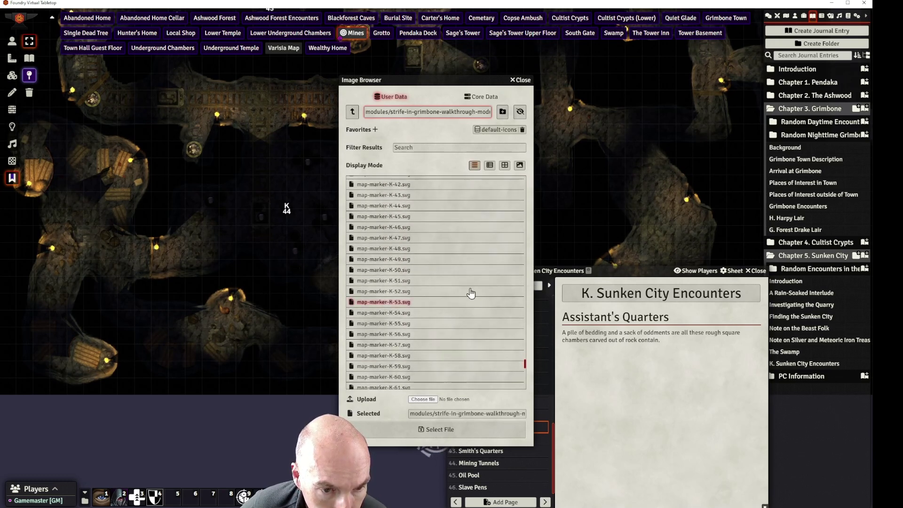
{"action": "left_click", "coordinate": [384, 216]}
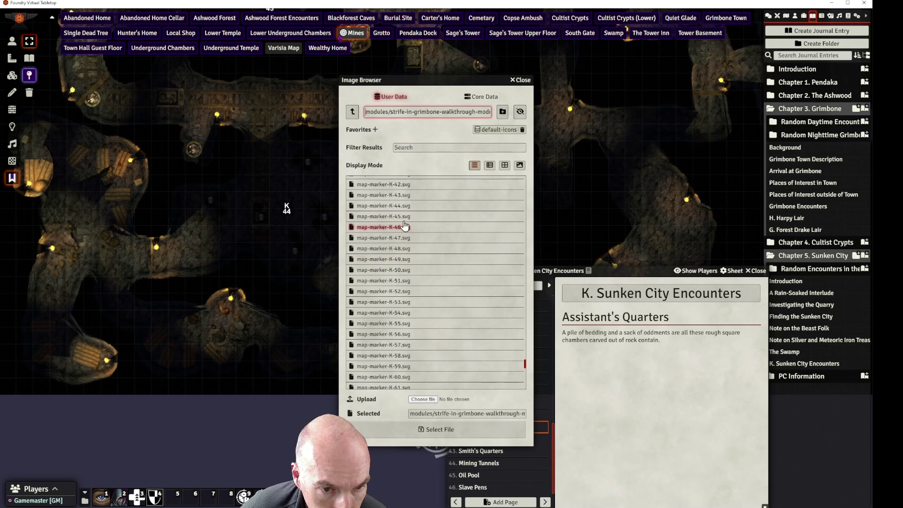
{"action": "left_click", "coordinate": [429, 439]}
{"action": "left_click", "coordinate": [435, 364]}
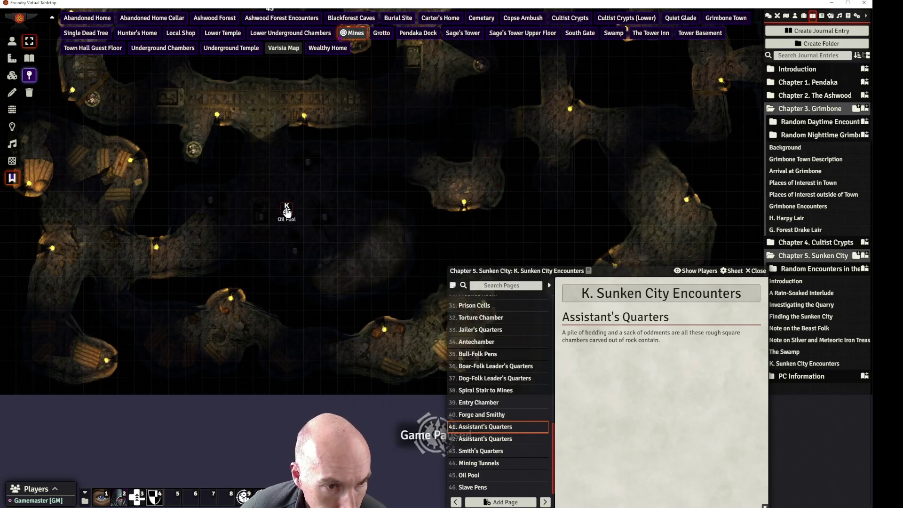
Paste a note at the tunnel junction west of K45 and link it to the Slave Pens page
{"action": "left_click_drag", "start_coordinate": [286, 211], "coordinate": [506, 192]}
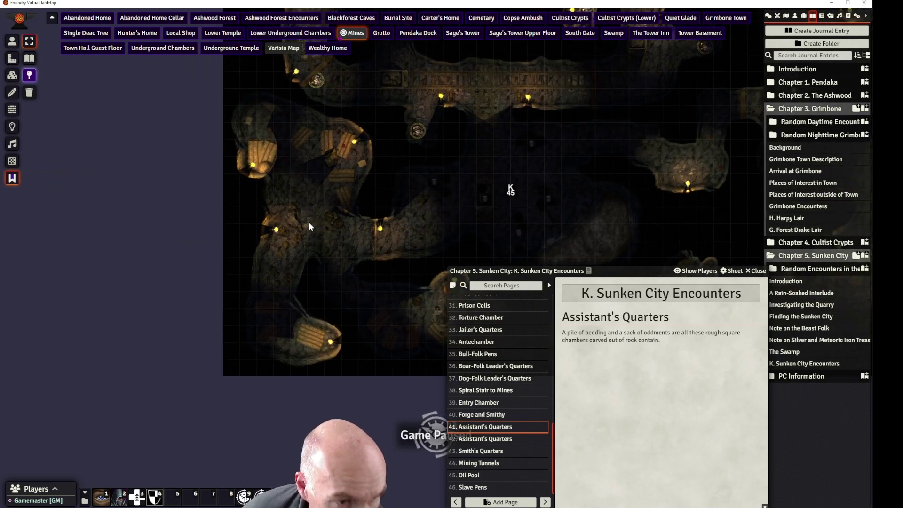
{"action": "key", "text": "ctrl+v"}
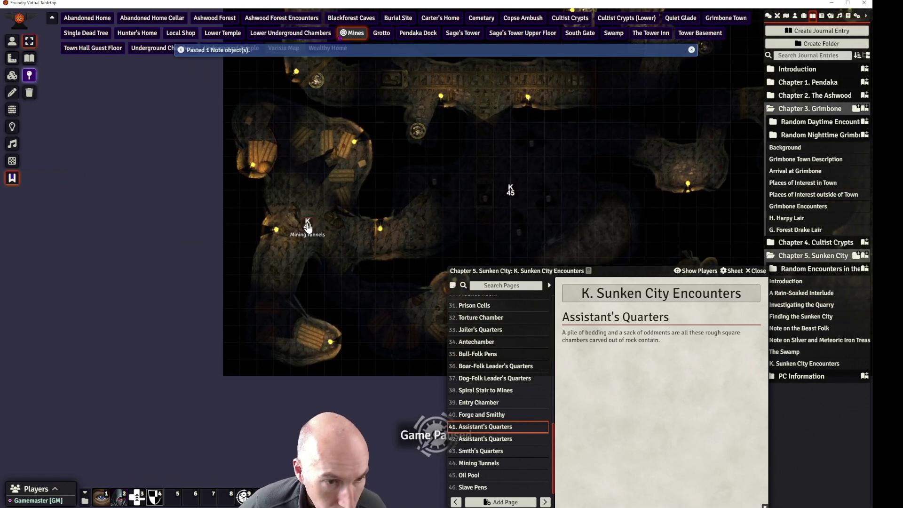
{"action": "double_click", "coordinate": [308, 225]}
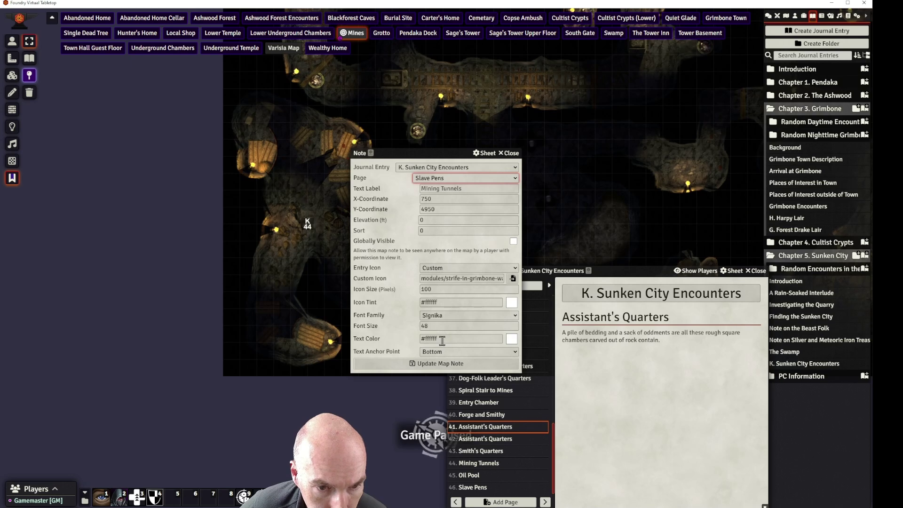
Set the Slave Pens note's custom icon to map-marker-K-46.svg and update the note
{"action": "left_click", "coordinate": [512, 278]}
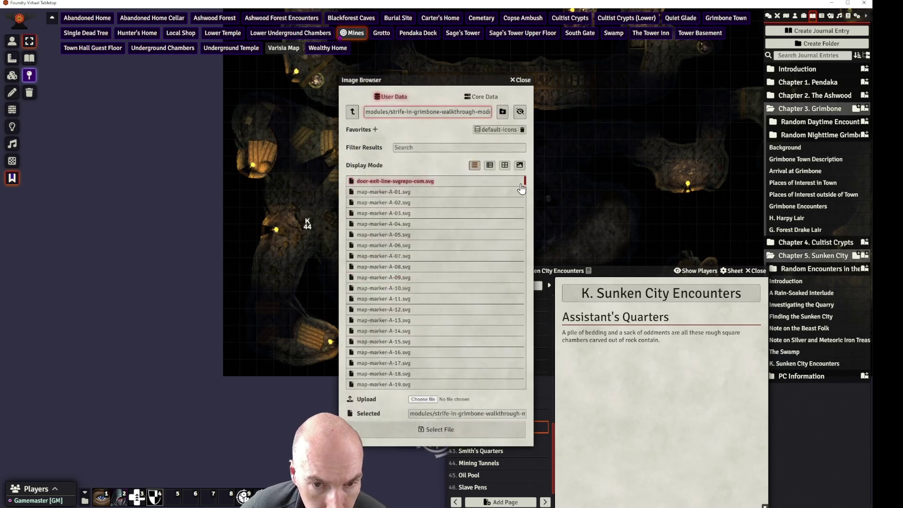
{"action": "mouse_move", "coordinate": [526, 182]}
{"action": "left_mouse_down"}
{"action": "mouse_move", "coordinate": [514, 355]}
{"action": "mouse_move", "coordinate": [528, 373]}
{"action": "left_mouse_up"}
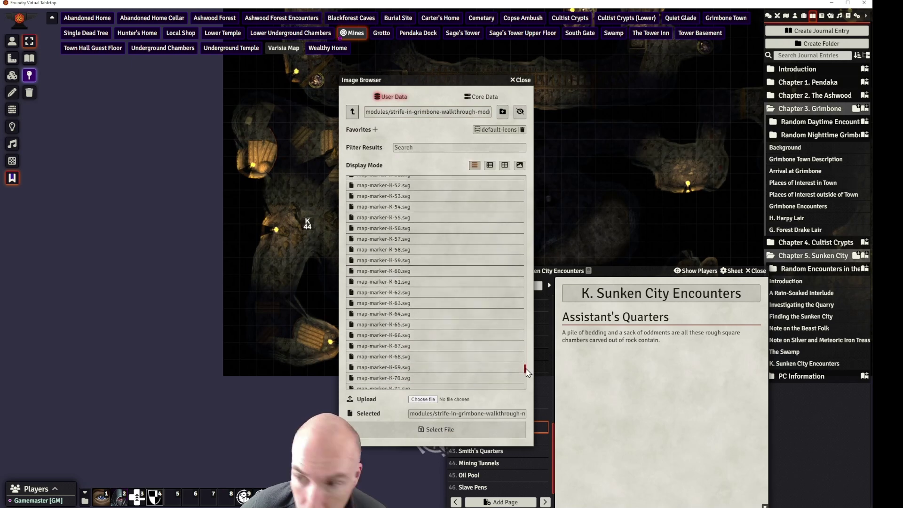
{"action": "left_click_drag", "start_coordinate": [458, 83], "coordinate": [189, 95]}
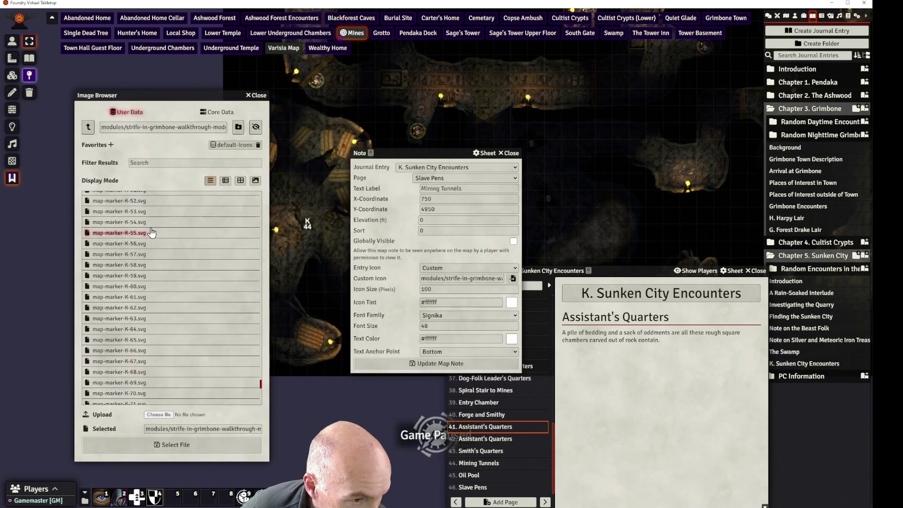
{"action": "scroll", "coordinate": [151, 232], "scroll_direction": "up", "scroll_amount": 3}
{"action": "left_click", "coordinate": [137, 209]}
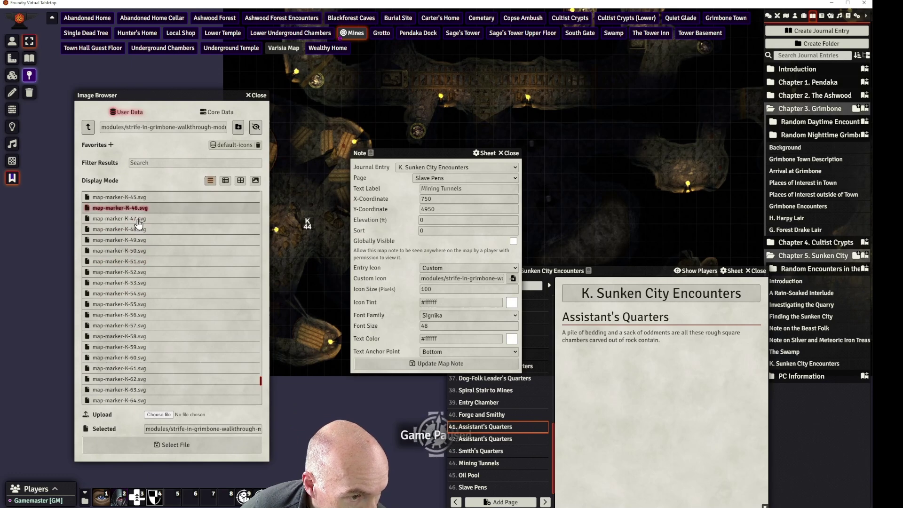
{"action": "left_click", "coordinate": [176, 445]}
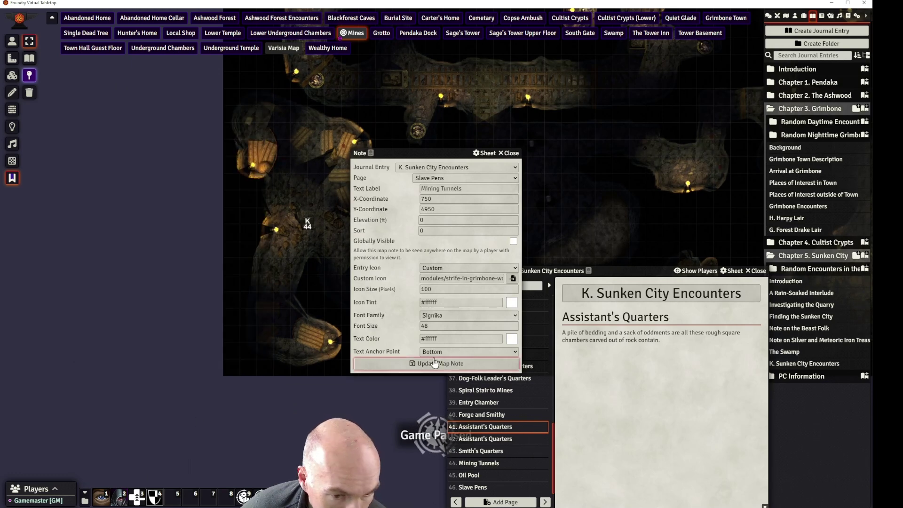
{"action": "left_click", "coordinate": [451, 360]}
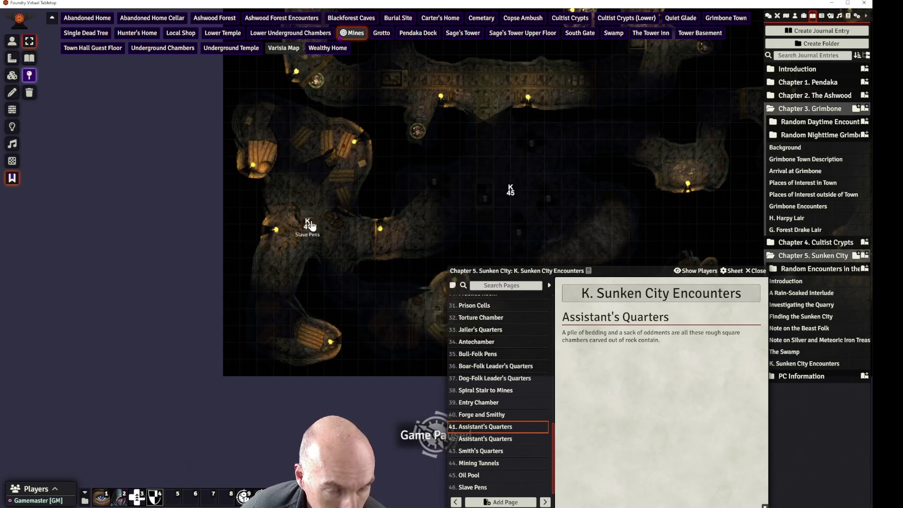
Start a new text page named Loading Area in the K. Sunken City Encounters journal
{"action": "left_click_drag", "start_coordinate": [415, 205], "coordinate": [313, 179]}
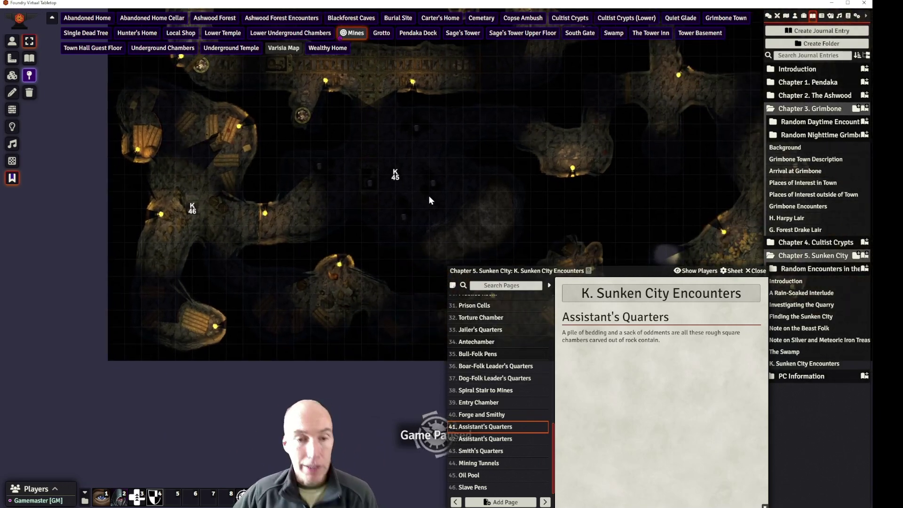
{"action": "left_click_drag", "start_coordinate": [429, 200], "coordinate": [295, 151]}
{"action": "left_click_drag", "start_coordinate": [347, 184], "coordinate": [231, 197]}
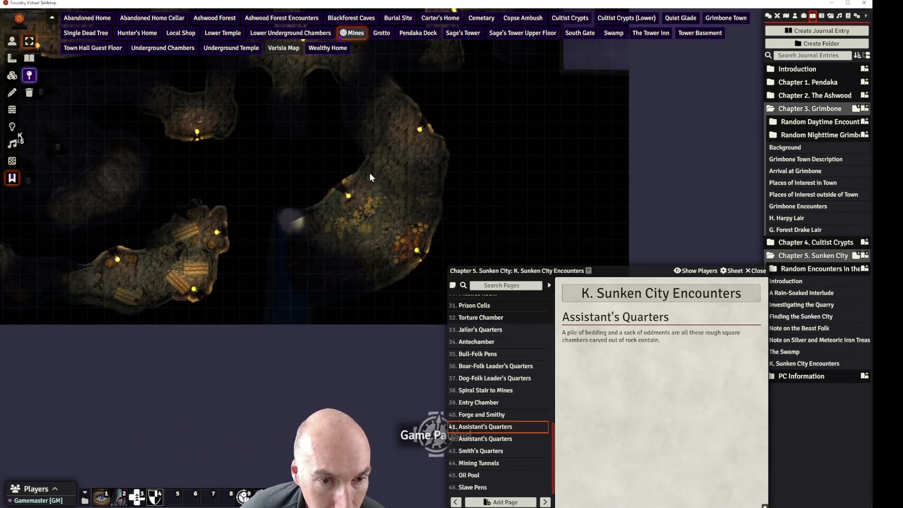
{"action": "left_click", "coordinate": [503, 502]}
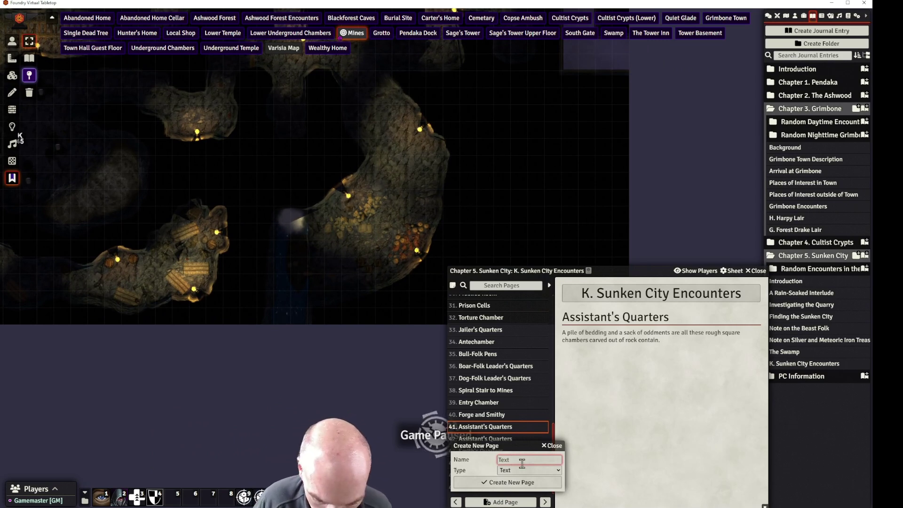
{"action": "type", "text": "Loading Area"}
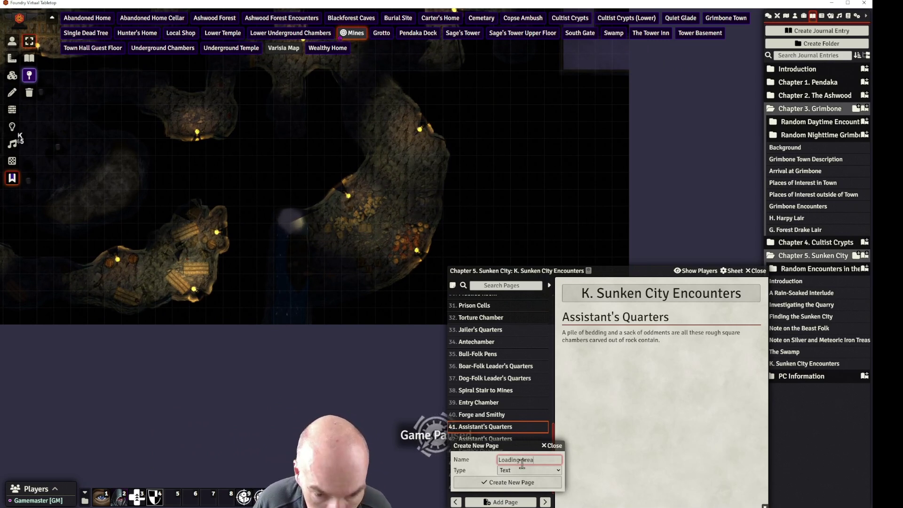
Create the Loading Area text page and fill it with the room description and the Toad-Folk encounter notes
{"action": "left_click", "coordinate": [530, 483]}
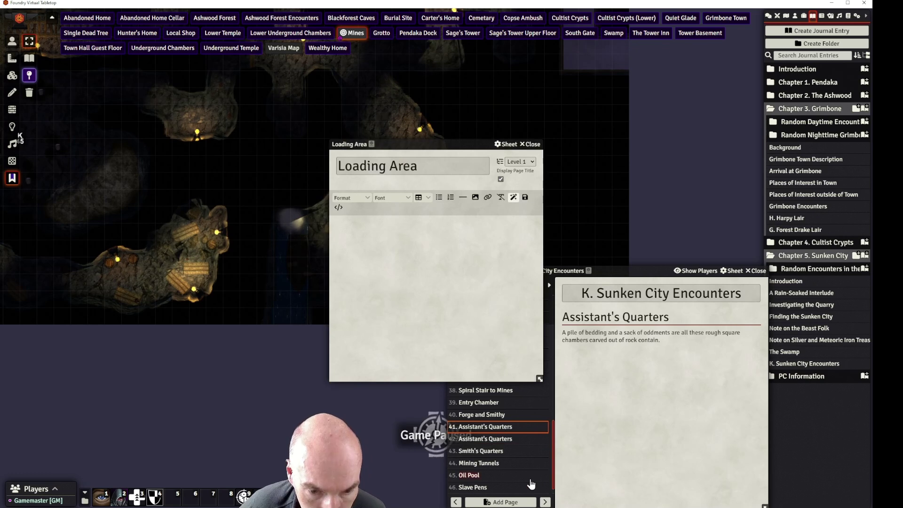
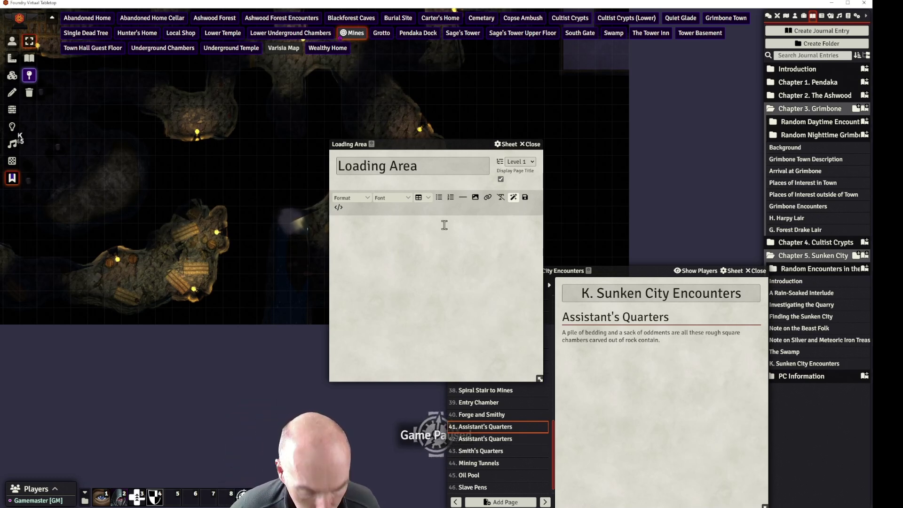
{"action": "type", "text": "The tunnel to the south widens into a cave and you hear a cascade of falling water echoing round the cave walls. There is a welcome fresh damp smell in the air. Looking ahead, you see piles of sacks overfilled with metal lumps of silver and iron, along with a few oil barrels. Several Toad-Folk are busy shifting these sacks onto a boat floating in an underground stream. A waterfall to the north drops down from a tunnel high in the rock face and the stream leading from it escapes south into a dark watery tunnel. Roll +8 Perception for initiative for the 6 Toad-Folk. The two nearest the stream will jump into the boat and throw their three javelins from range. When out of javelins, they attempt to flee south in the boat."}
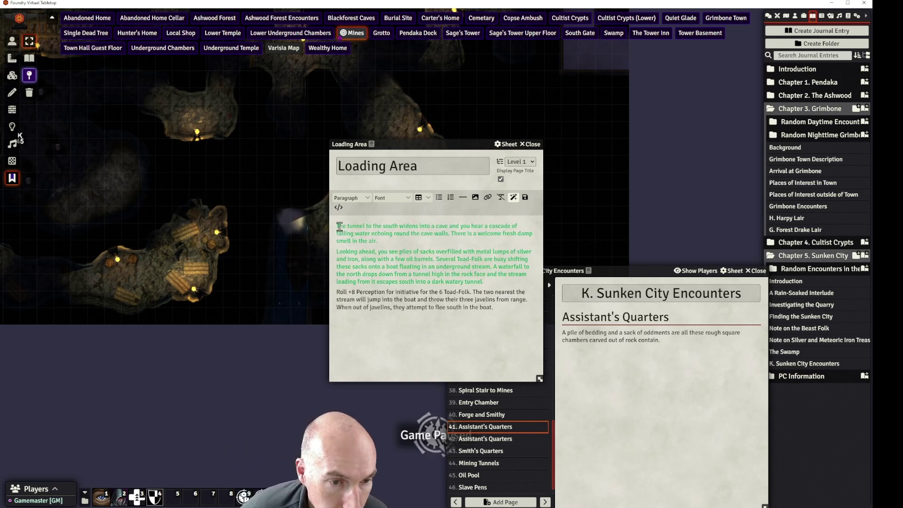
Insert horizontal rules above and below the green read-aloud text and format both of its paragraphs as a blockquote
{"action": "left_click", "coordinate": [462, 198]}
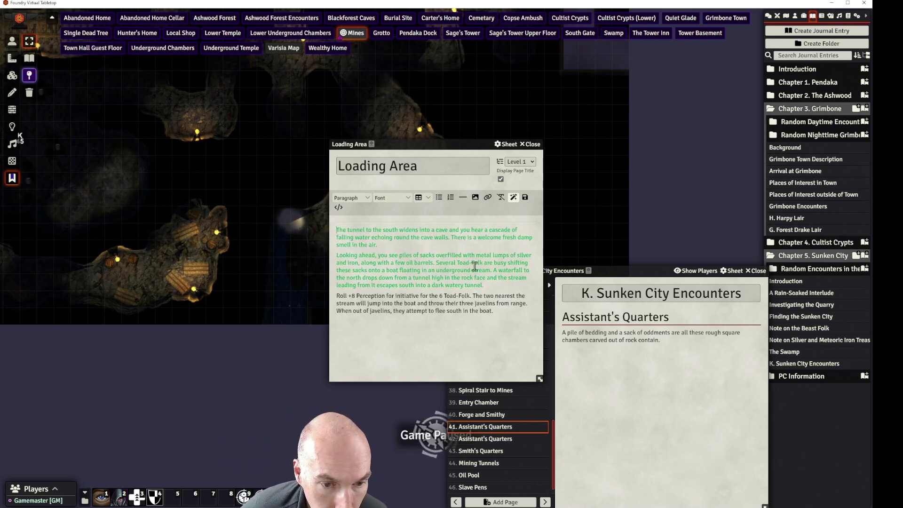
{"action": "left_click", "coordinate": [464, 199]}
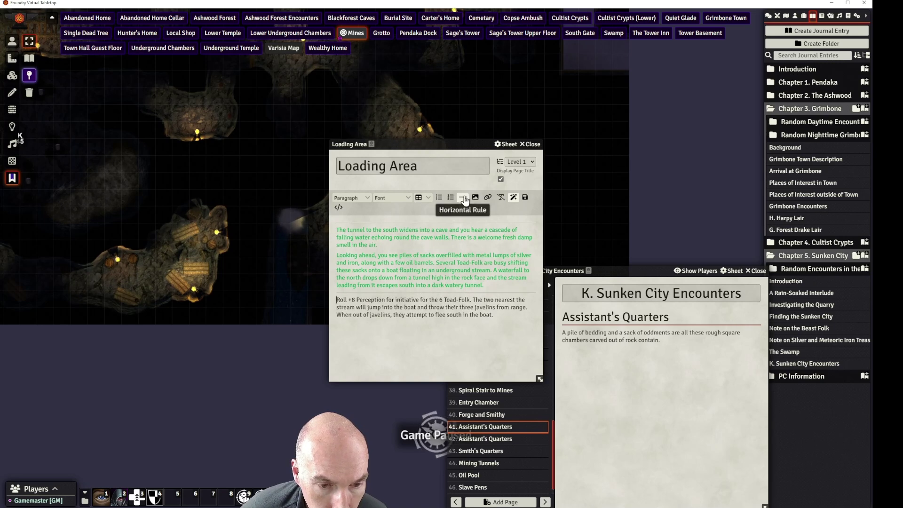
{"action": "left_click_drag", "start_coordinate": [440, 145], "coordinate": [586, 91]}
{"action": "left_click_drag", "start_coordinate": [636, 234], "coordinate": [483, 177]}
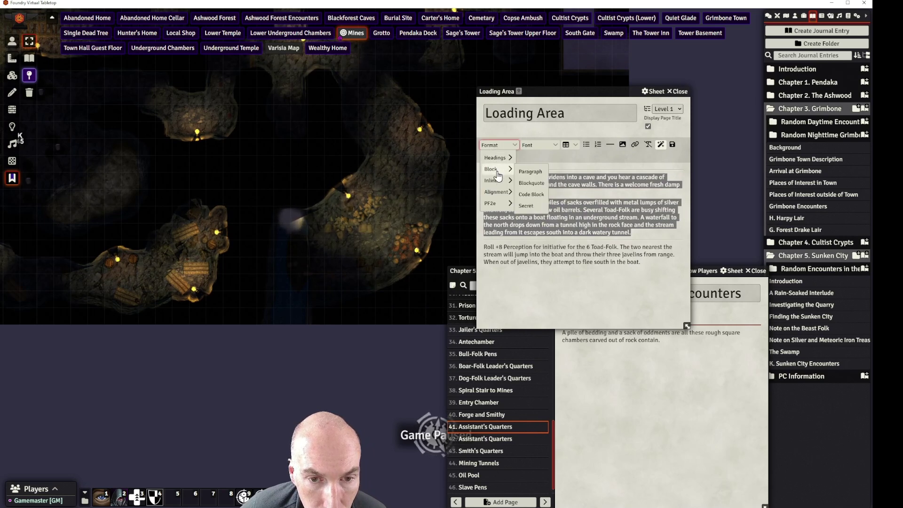
{"action": "mouse_move", "coordinate": [494, 169]}
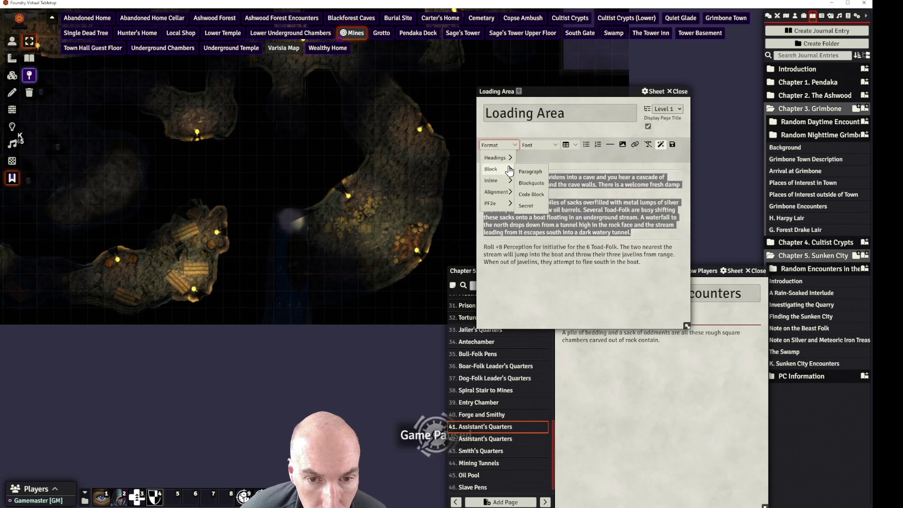
{"action": "left_click", "coordinate": [532, 183]}
{"action": "left_click", "coordinate": [554, 265]}
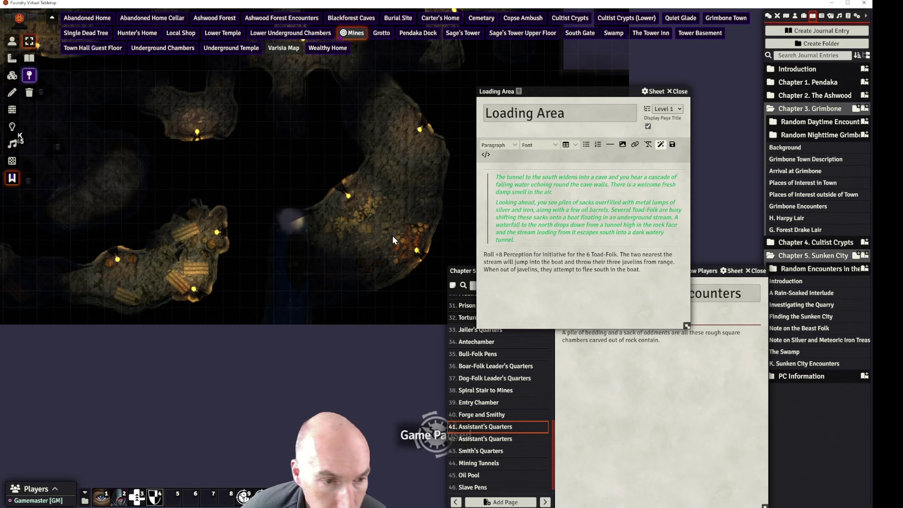
Place a party character's token on the Mines map, on the cave floor just east of the boat
{"action": "scroll", "coordinate": [349, 215], "scroll_direction": "up", "scroll_amount": 5}
{"action": "scroll", "coordinate": [349, 216], "scroll_direction": "up", "scroll_amount": 3}
{"action": "left_click_drag", "start_coordinate": [334, 199], "coordinate": [386, 157]}
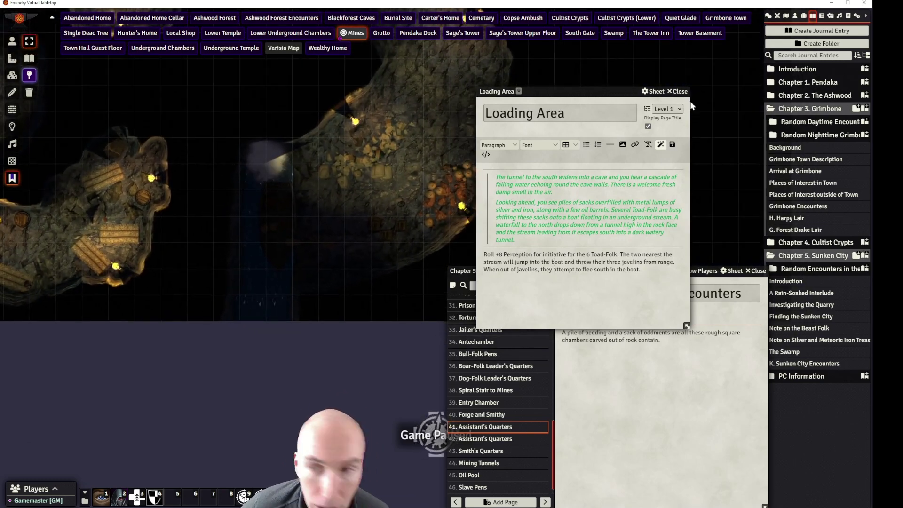
{"action": "left_click", "coordinate": [795, 18]}
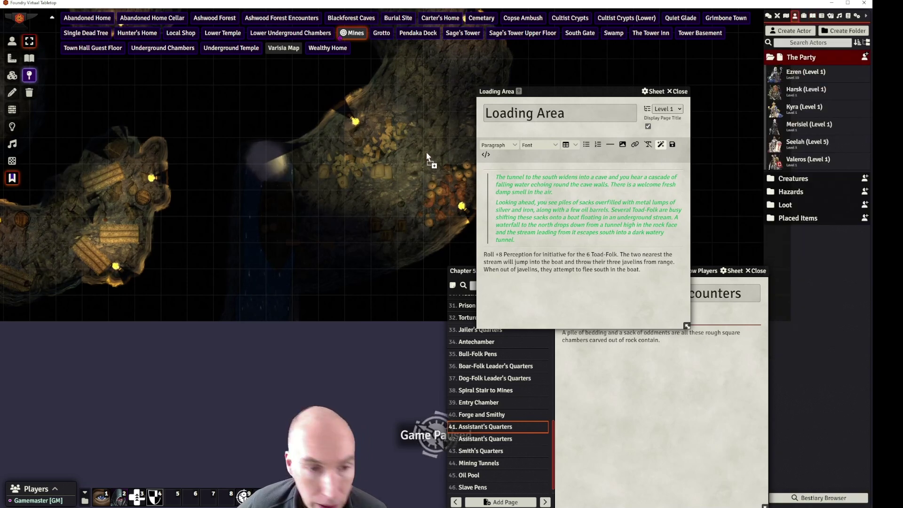
{"action": "left_click_drag", "start_coordinate": [427, 155], "coordinate": [337, 205]}
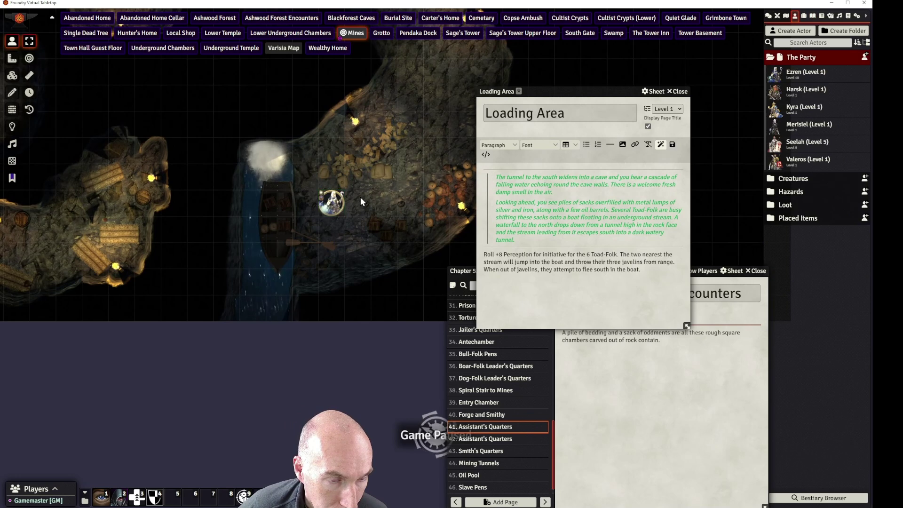
Check the boat and waterfall area through the placed character token's vision, and delete the token from the map
{"action": "scroll", "coordinate": [366, 194], "scroll_direction": "up", "scroll_amount": 3}
{"action": "left_click_drag", "start_coordinate": [362, 174], "coordinate": [419, 152]}
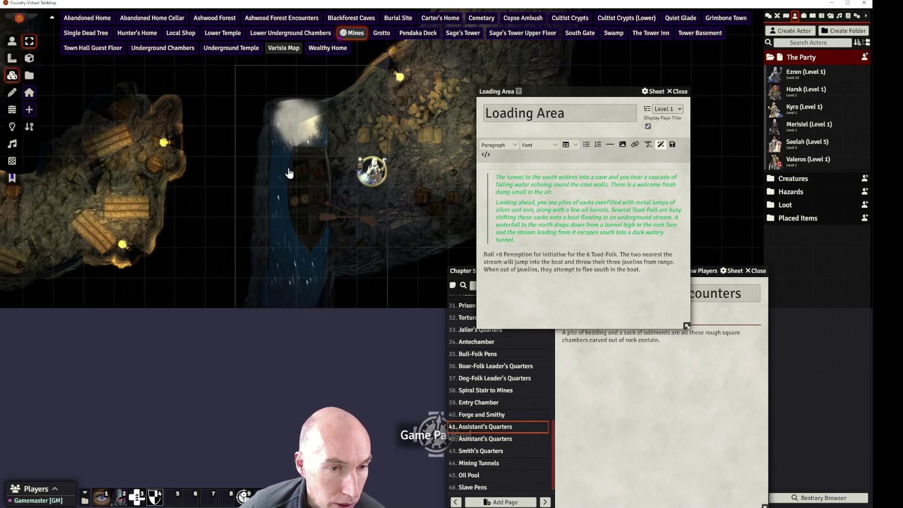
{"action": "left_click", "coordinate": [12, 41]}
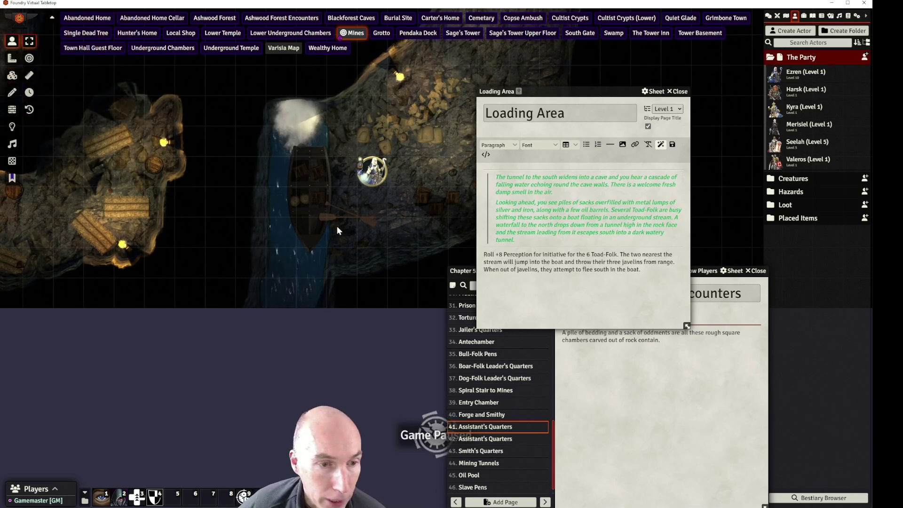
{"action": "scroll", "coordinate": [398, 254], "scroll_direction": "up", "scroll_amount": 1}
{"action": "scroll", "coordinate": [394, 249], "scroll_direction": "up", "scroll_amount": 2}
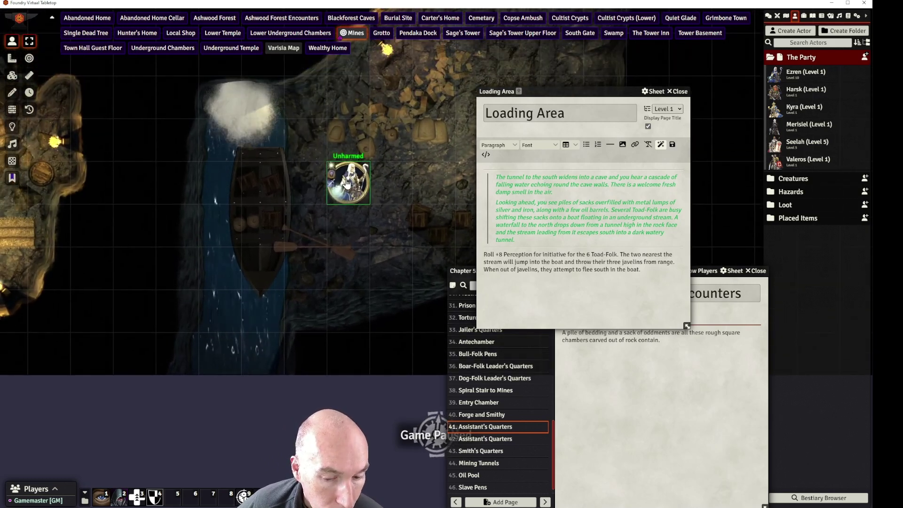
{"action": "left_click", "coordinate": [347, 183]}
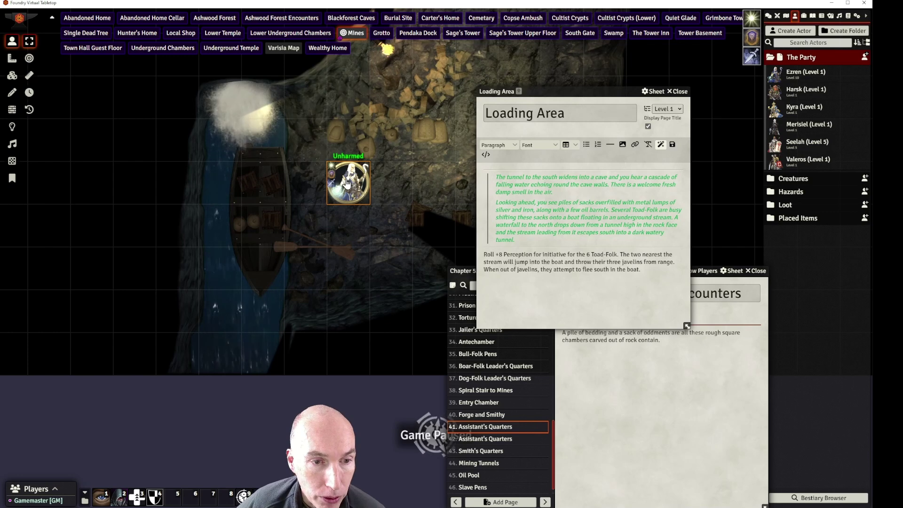
{"action": "scroll", "coordinate": [348, 180], "scroll_direction": "down", "scroll_amount": 1}
{"action": "scroll", "coordinate": [291, 235], "scroll_direction": "up", "scroll_amount": 1}
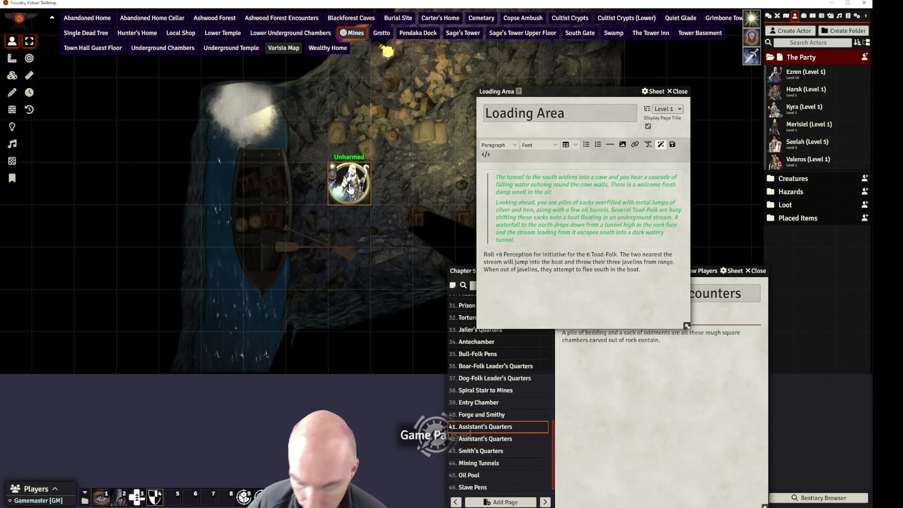
{"action": "key", "text": "Delete"}
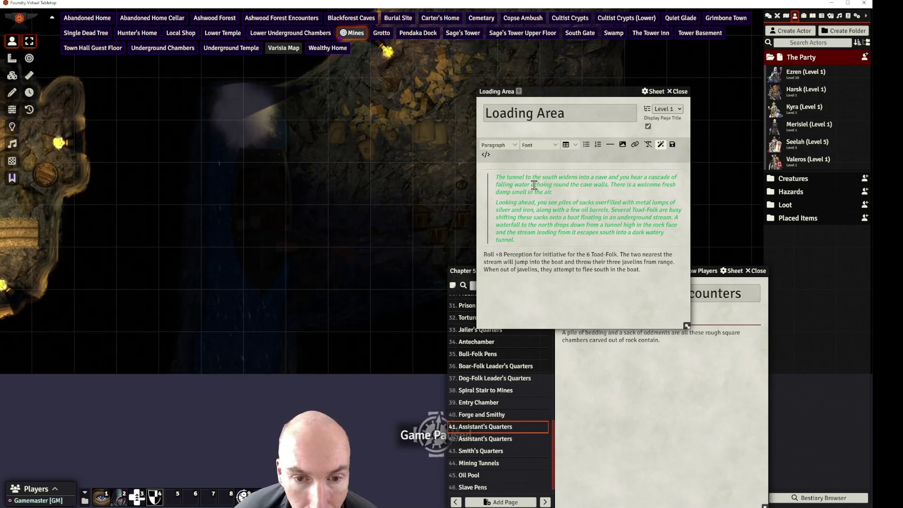
Compare the cave map with the read-aloud text and replace "a few oil barrels" with "some crates"
{"action": "left_click_drag", "start_coordinate": [412, 120], "coordinate": [359, 310]}
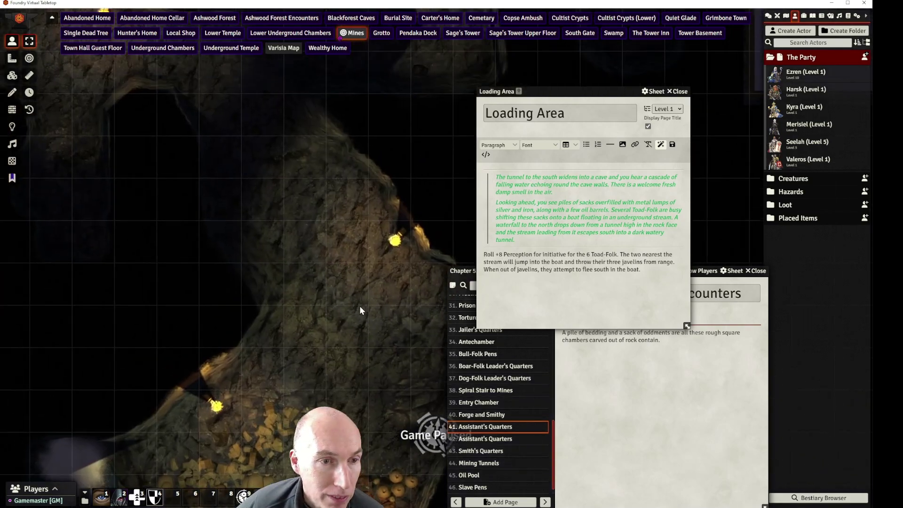
{"action": "scroll", "coordinate": [327, 196], "scroll_direction": "down", "scroll_amount": 2}
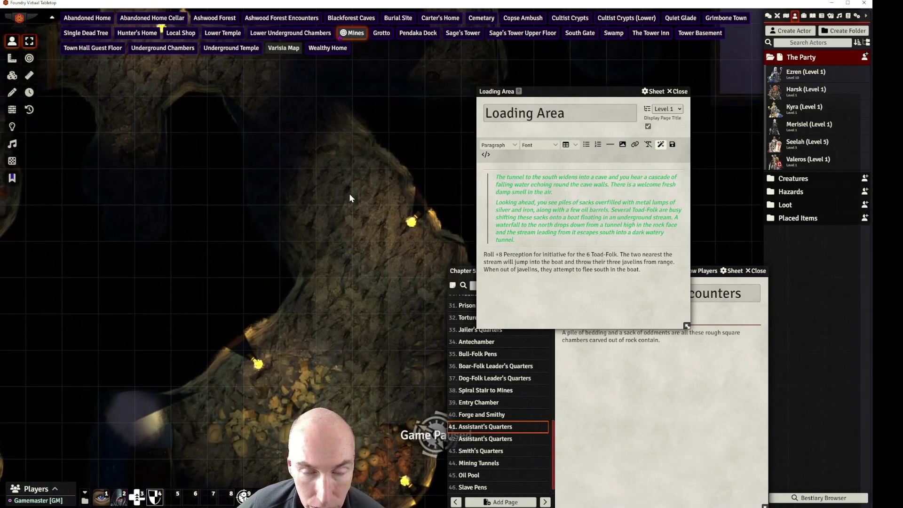
{"action": "left_click_drag", "start_coordinate": [349, 193], "coordinate": [309, 124]}
{"action": "left_click_drag", "start_coordinate": [337, 218], "coordinate": [329, 171]}
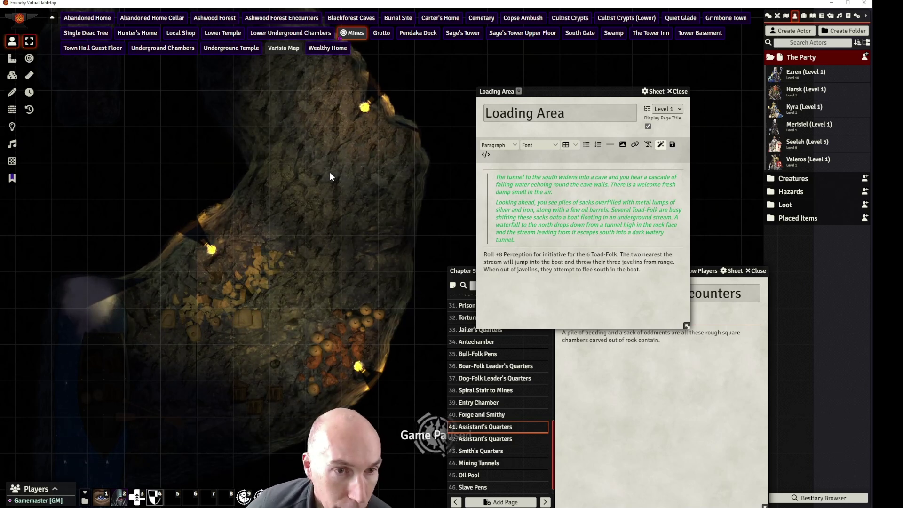
{"action": "scroll", "coordinate": [339, 169], "scroll_direction": "down", "scroll_amount": 5}
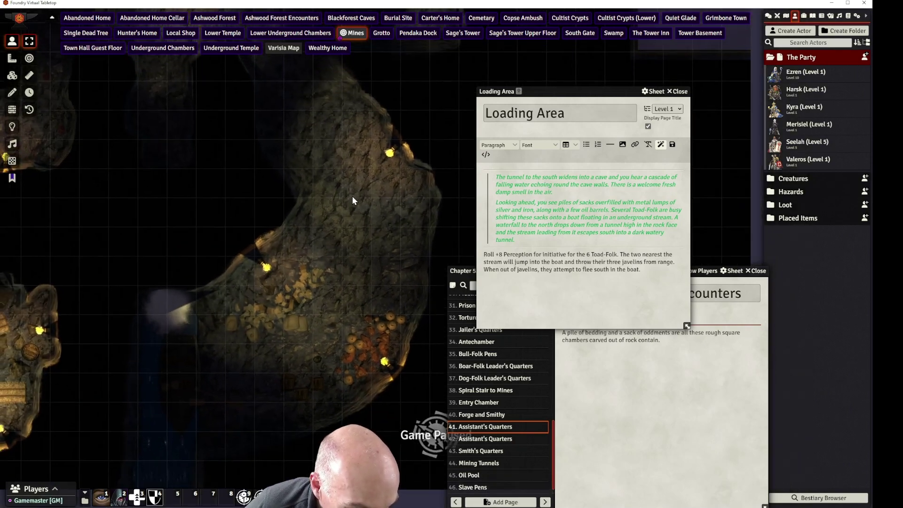
{"action": "scroll", "coordinate": [333, 213], "scroll_direction": "up", "scroll_amount": 3}
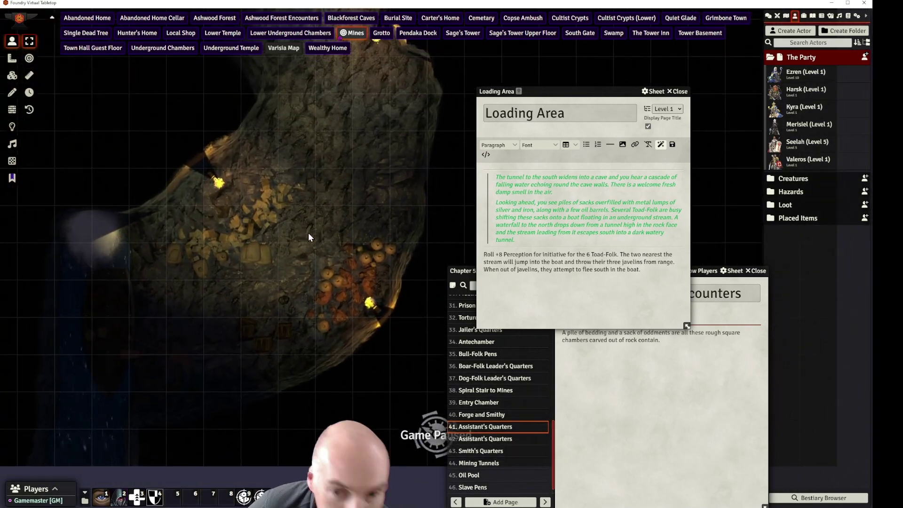
{"action": "left_click", "coordinate": [605, 217]}
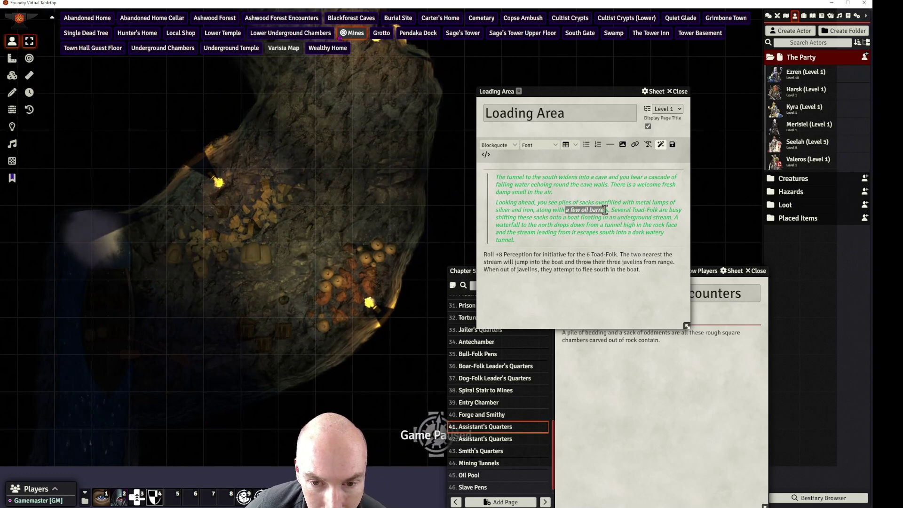
{"action": "key", "text": "BackSpace"}
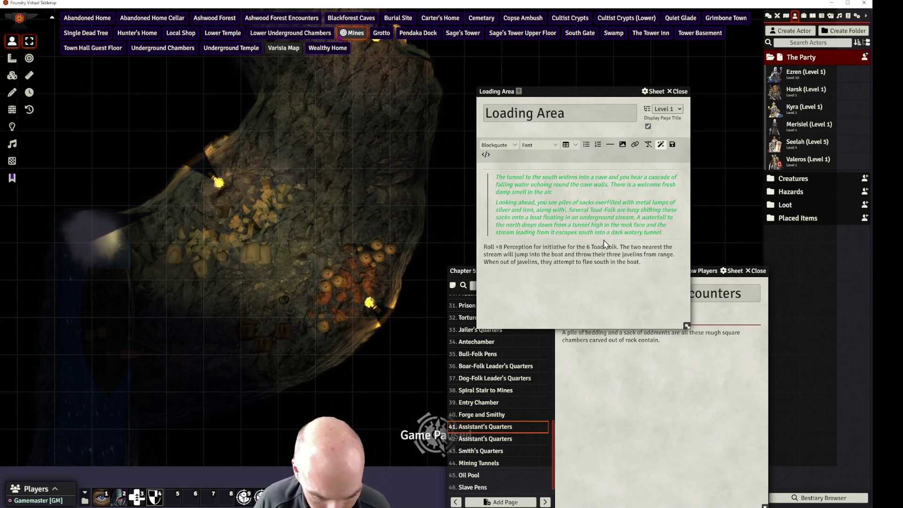
{"action": "type", "text": "some "}
{"action": "type", "text": "creates"}
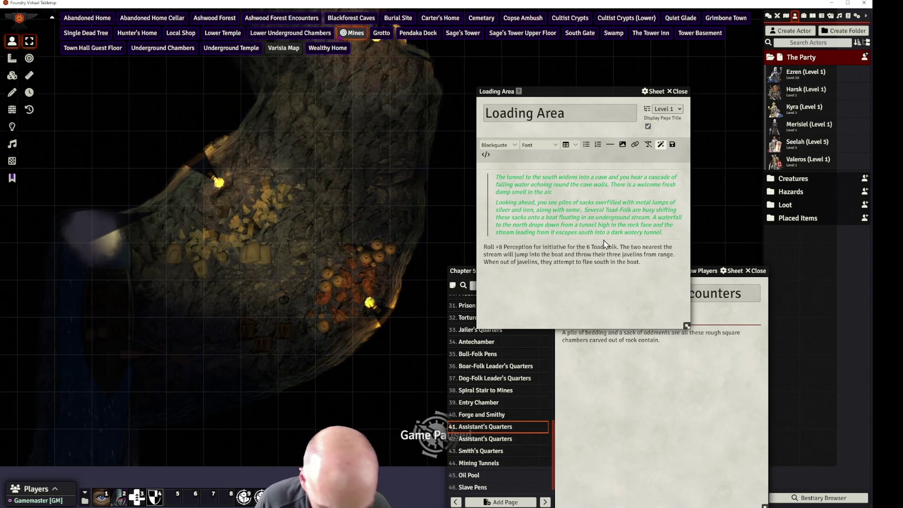
{"action": "key", "text": "BackSpace"}
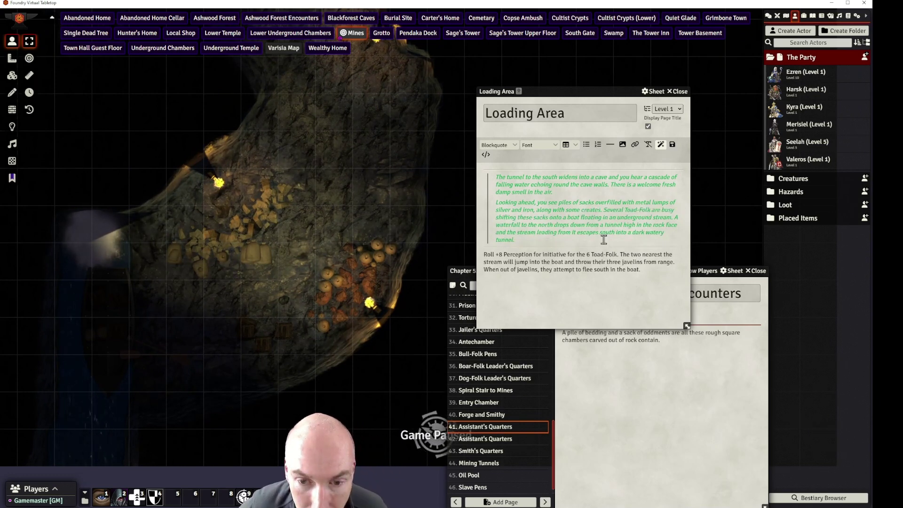
{"action": "key", "text": "BackSpace"}
{"action": "type", "text": "ates"}
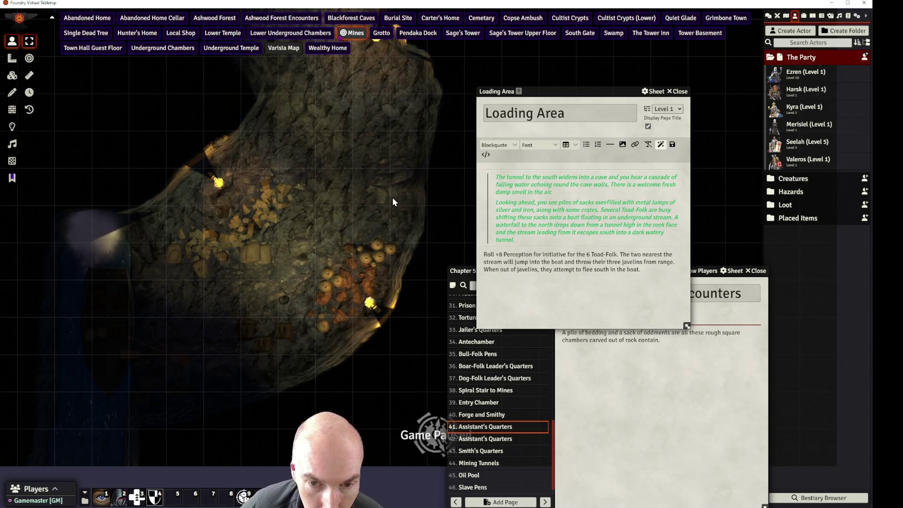
Replace the initiative roll instruction below the read-aloud text with "Toad-Folk Combat" formatted as Heading 2
{"action": "left_click_drag", "start_coordinate": [322, 186], "coordinate": [377, 104]}
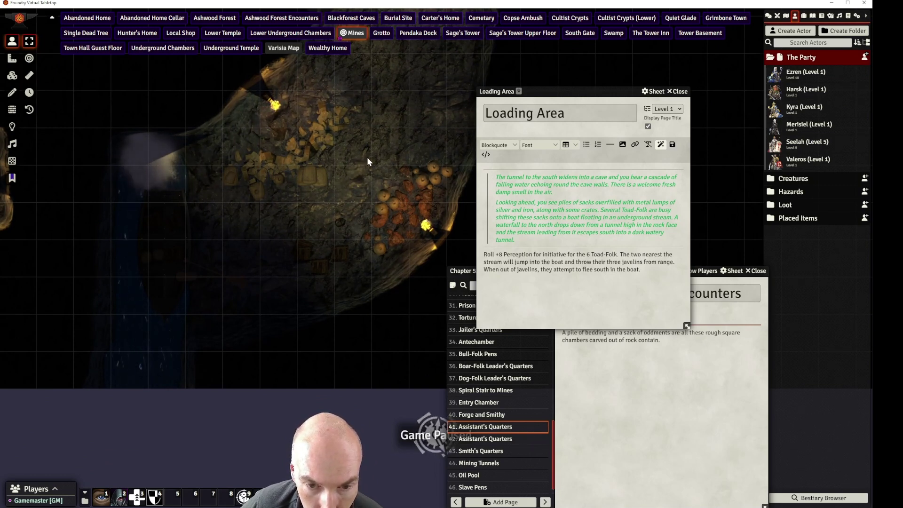
{"action": "left_click_drag", "start_coordinate": [364, 160], "coordinate": [343, 142]}
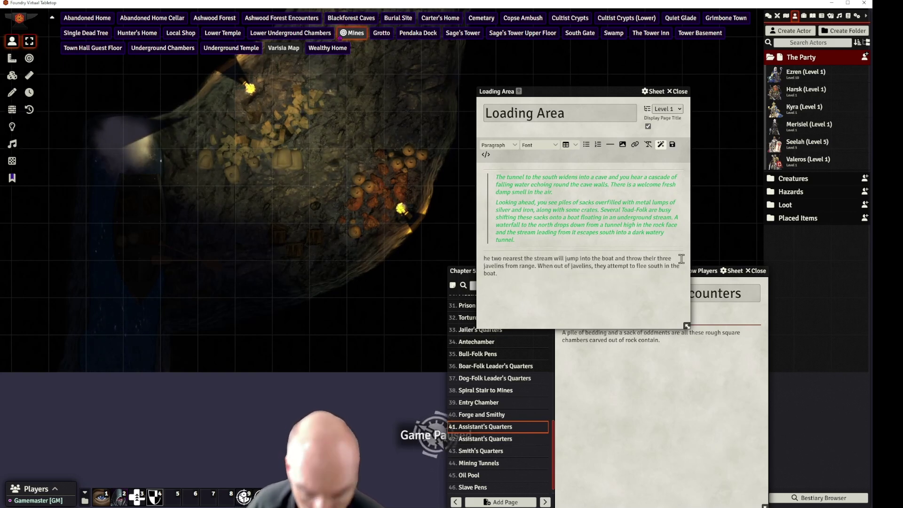
{"action": "key", "text": "Return"}
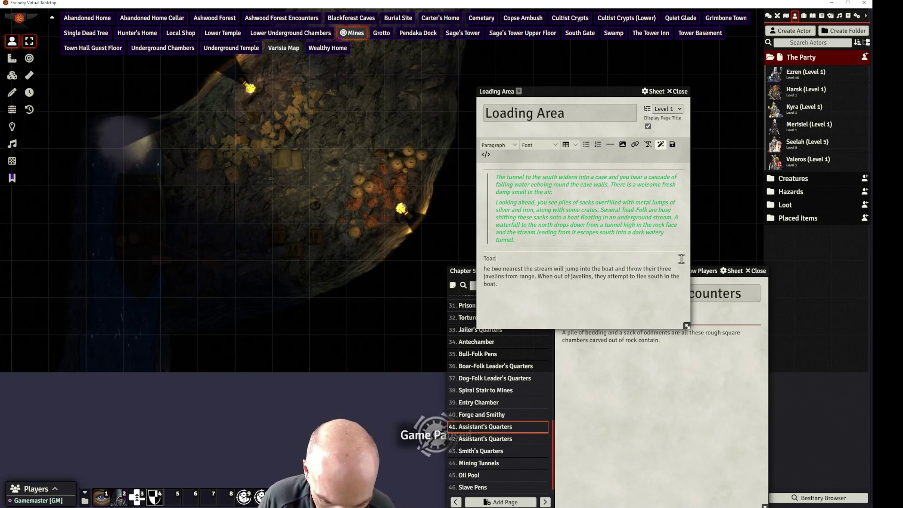
{"action": "type", "text": "Toad-Folk COmbat"}
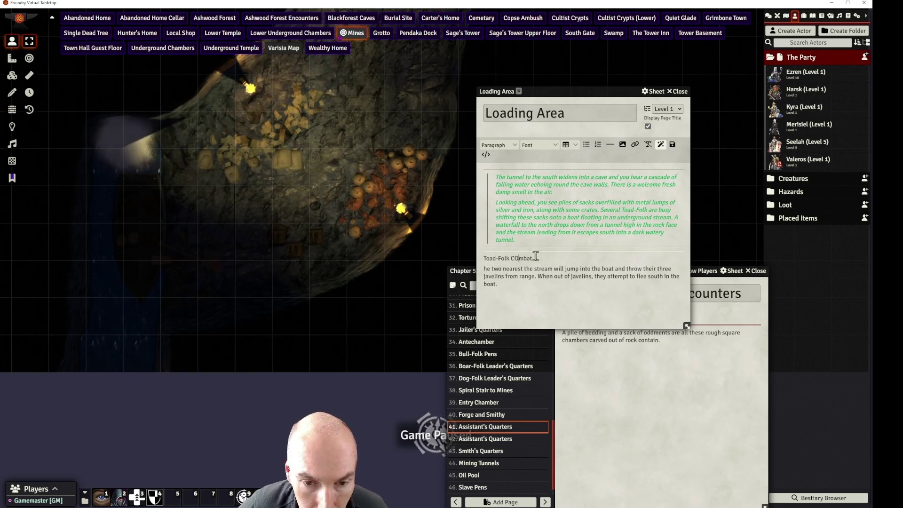
{"action": "type", "text": "o"}
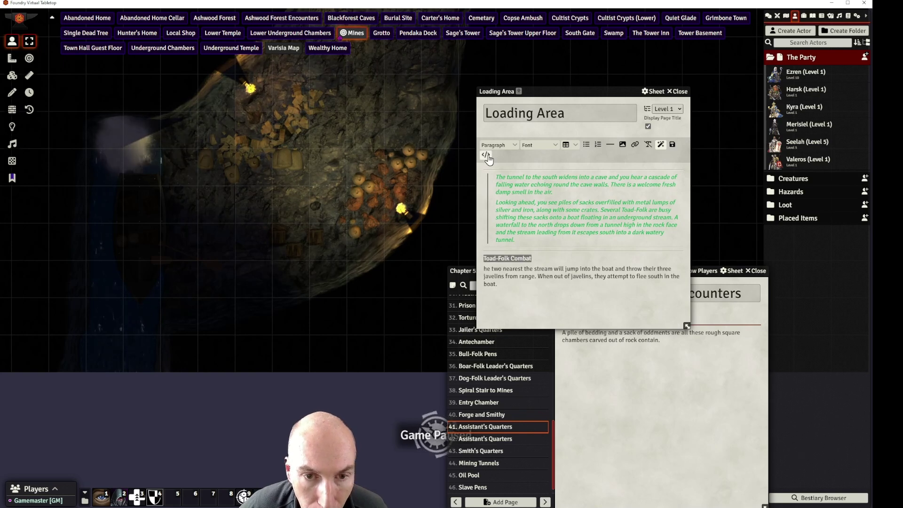
{"action": "mouse_move", "coordinate": [501, 169]}
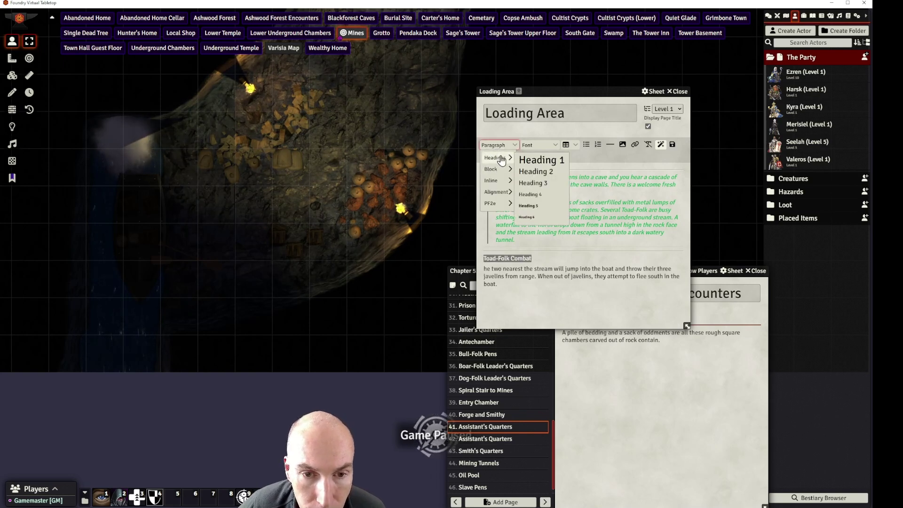
{"action": "left_click", "coordinate": [534, 172]}
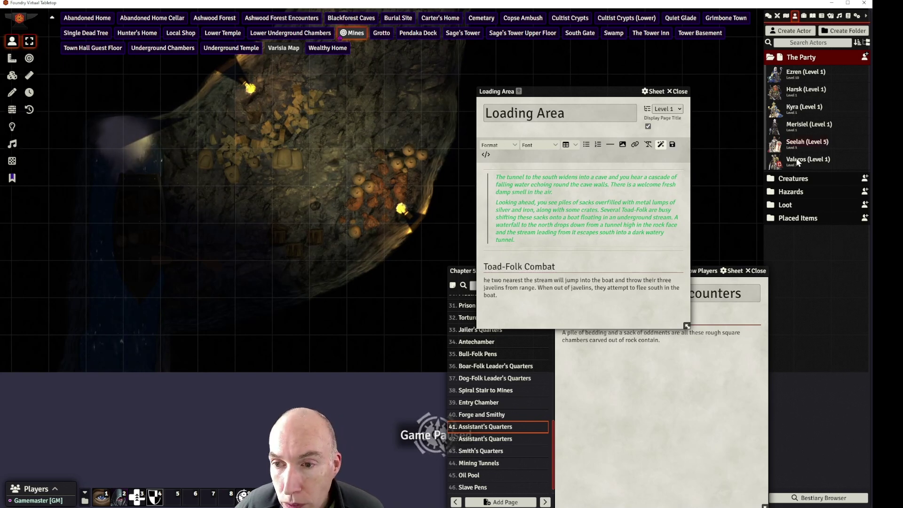
Insert a link to the Toad-Folk Warrior actor followed by "x6" between the read-aloud text and the Toad-Folk Combat heading
{"action": "left_click", "coordinate": [795, 179]}
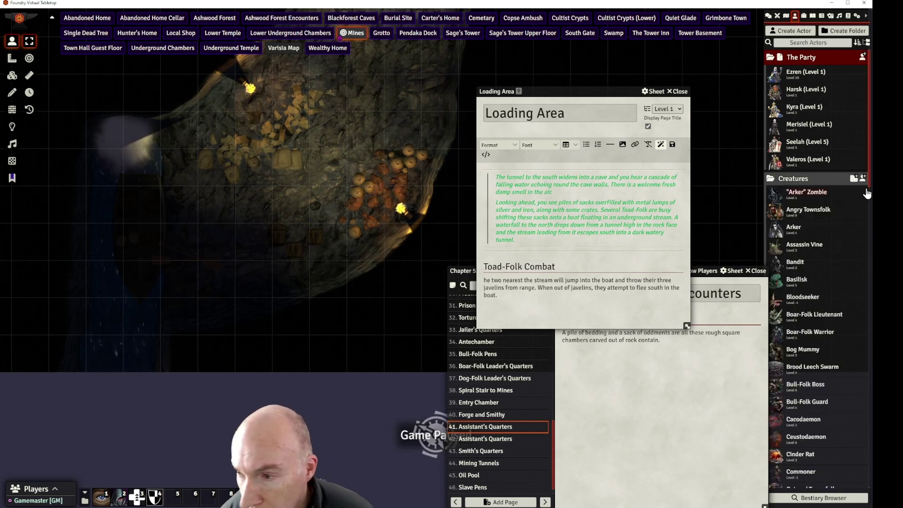
{"action": "left_click_drag", "start_coordinate": [870, 175], "coordinate": [861, 479]}
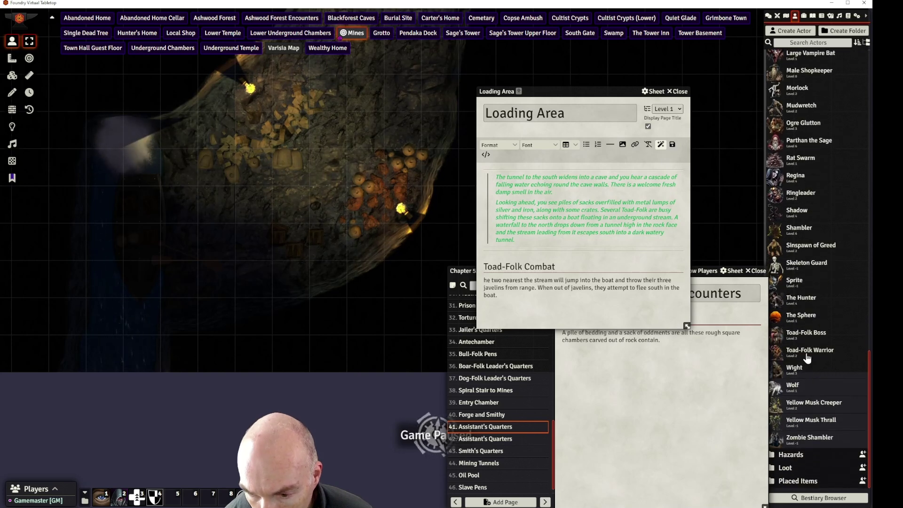
{"action": "left_click_drag", "start_coordinate": [808, 356], "coordinate": [587, 273]}
{"action": "left_click_drag", "start_coordinate": [534, 250], "coordinate": [534, 253]}
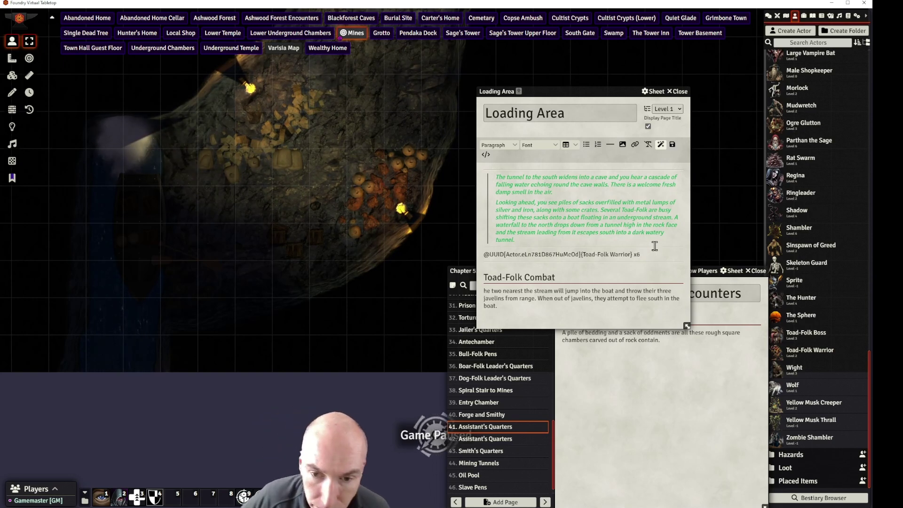
{"action": "left_click", "coordinate": [523, 277]}
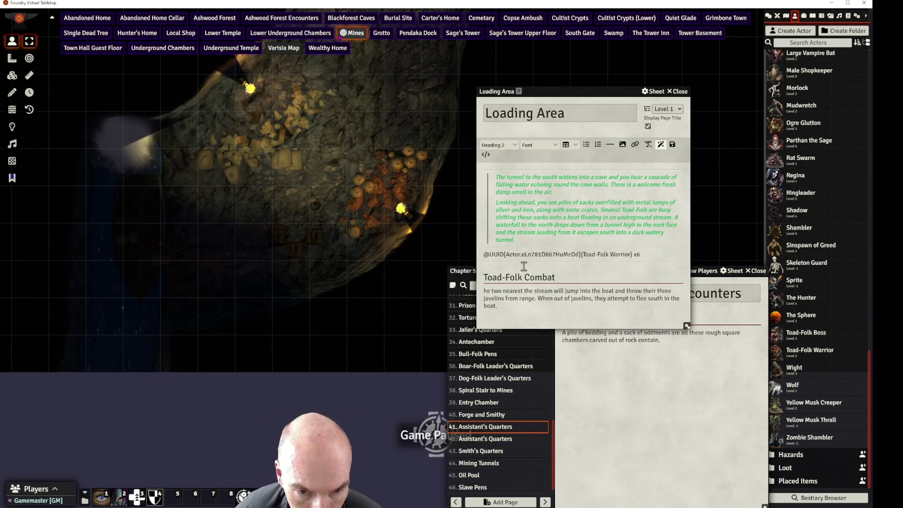
Save the Loading Area page, show it in the Sunken City Encounters journal, and move the page editor clear of the journal
{"action": "left_click", "coordinate": [672, 145]}
{"action": "scroll", "coordinate": [487, 480], "scroll_direction": "down", "scroll_amount": 1}
{"action": "left_click", "coordinate": [485, 485]}
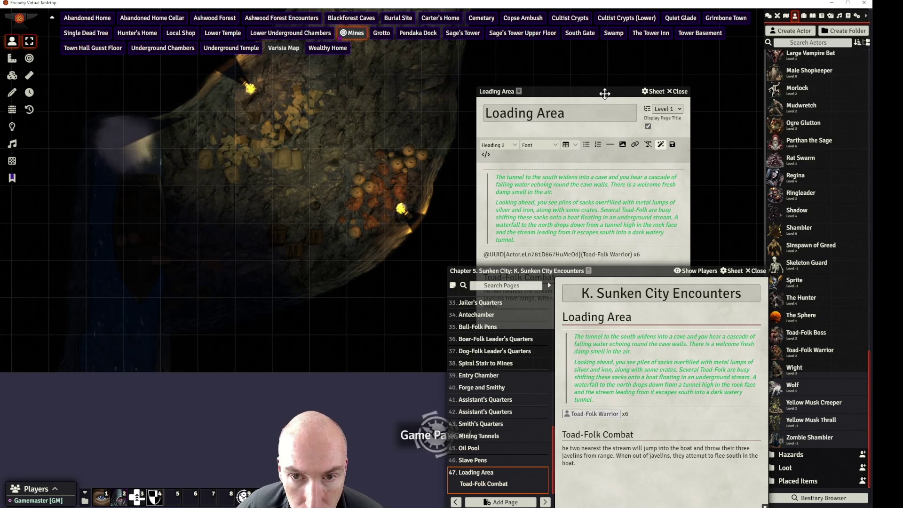
{"action": "left_click_drag", "start_coordinate": [605, 93], "coordinate": [668, 35]}
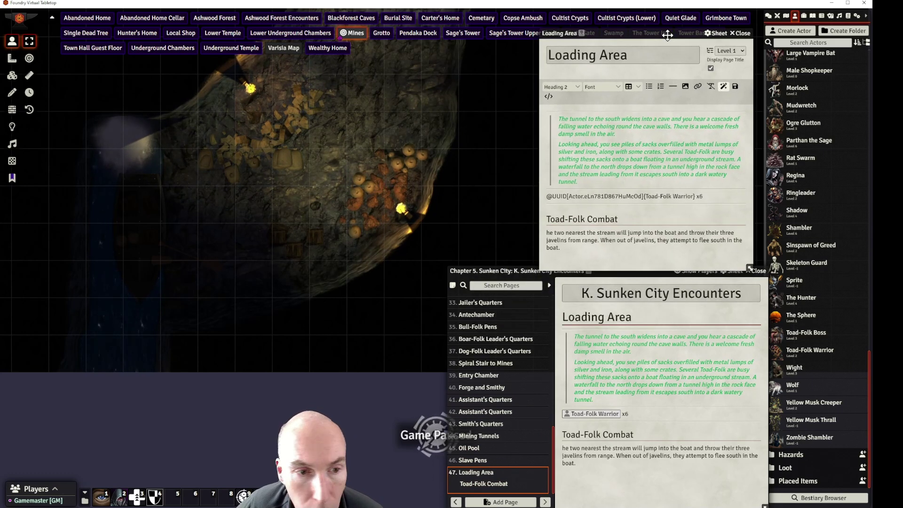
Place two Toad-Folk Warrior tokens in the boat on the Mines map, one at each end
{"action": "left_click_drag", "start_coordinate": [325, 154], "coordinate": [383, 158]}
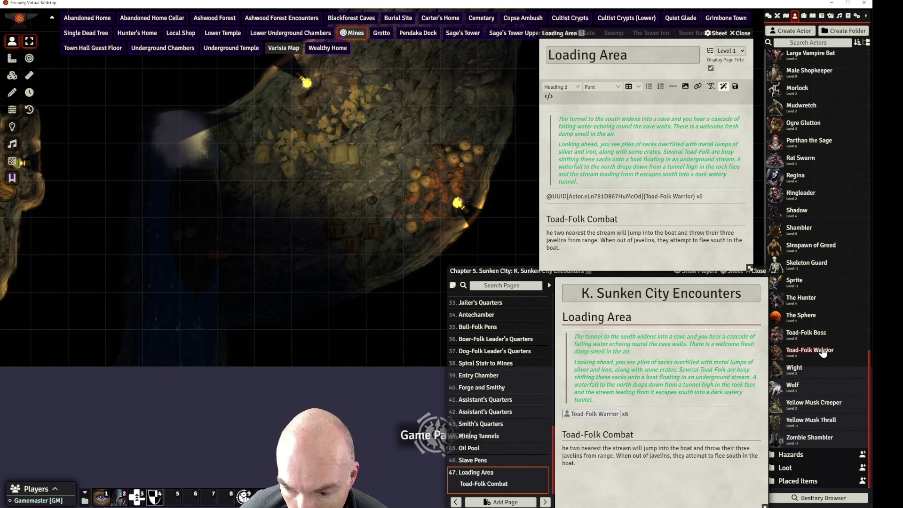
{"action": "left_click_drag", "start_coordinate": [595, 278], "coordinate": [191, 197]}
{"action": "scroll", "coordinate": [264, 208], "scroll_direction": "up", "scroll_amount": 3}
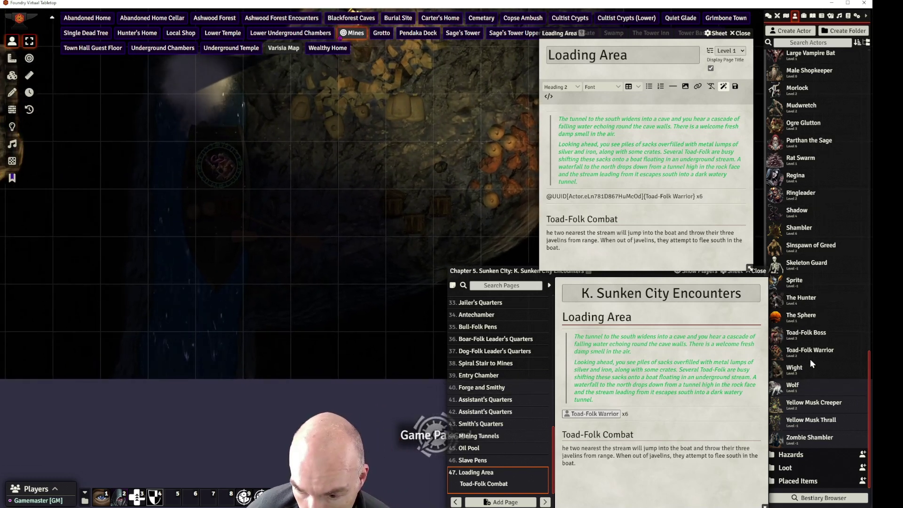
{"action": "left_click_drag", "start_coordinate": [810, 352], "coordinate": [210, 253]}
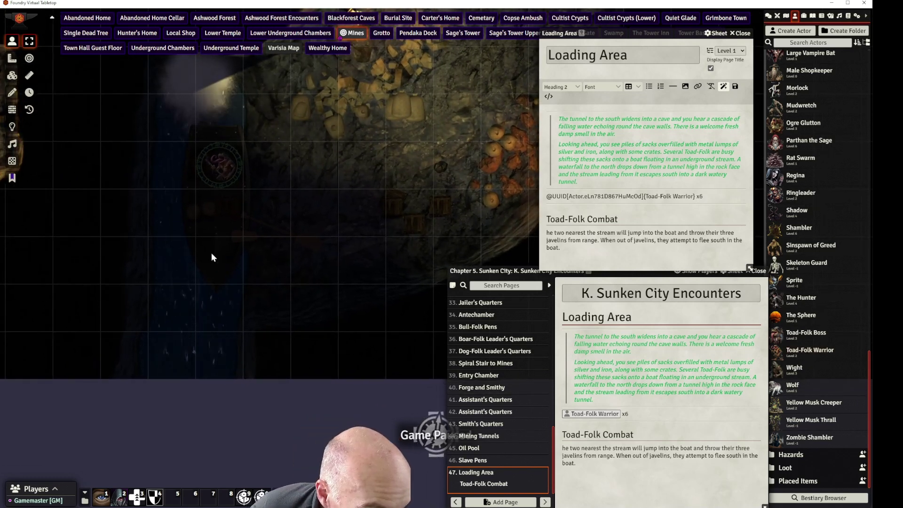
{"action": "left_click_drag", "start_coordinate": [339, 206], "coordinate": [295, 209]}
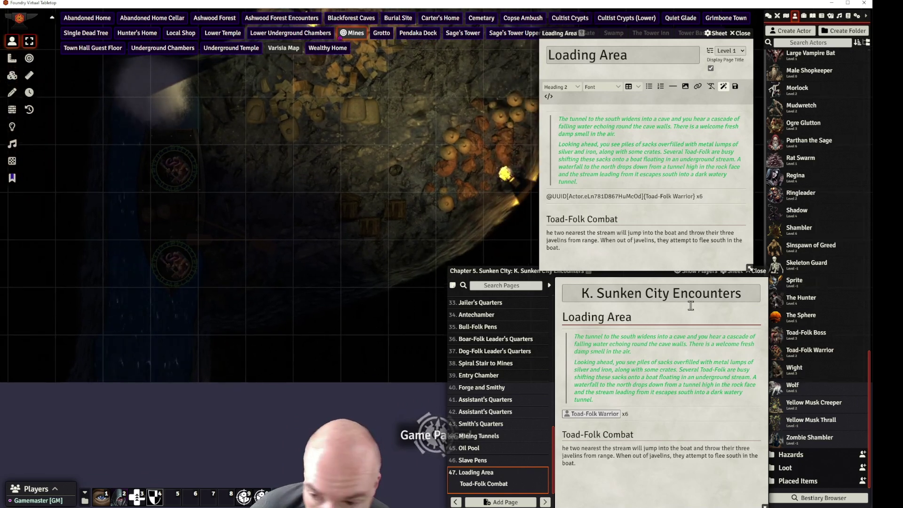
Place four Toad-Folk Warrior tokens on the cave floor, three in a row by the sacks and one beside the orange pile
{"action": "left_click_drag", "start_coordinate": [800, 354], "coordinate": [319, 127]}
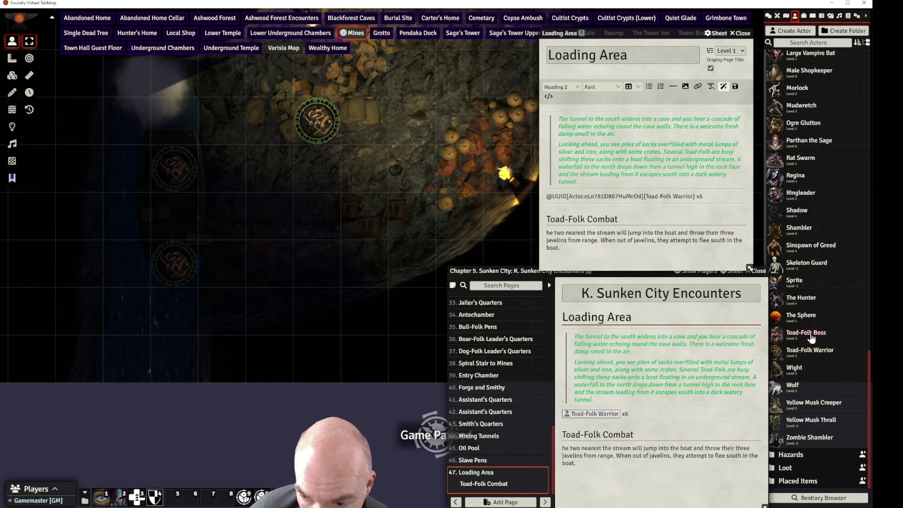
{"action": "left_click_drag", "start_coordinate": [810, 351], "coordinate": [413, 170]}
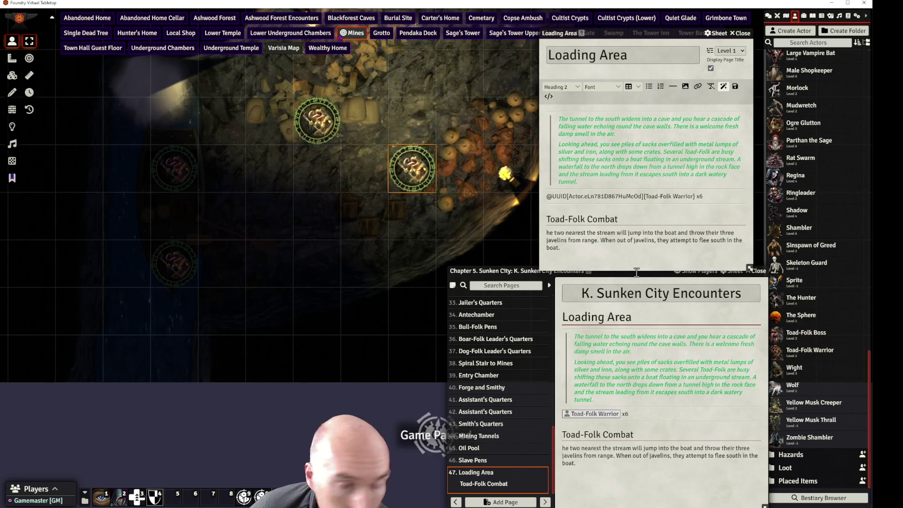
{"action": "left_click_drag", "start_coordinate": [827, 351], "coordinate": [481, 230]}
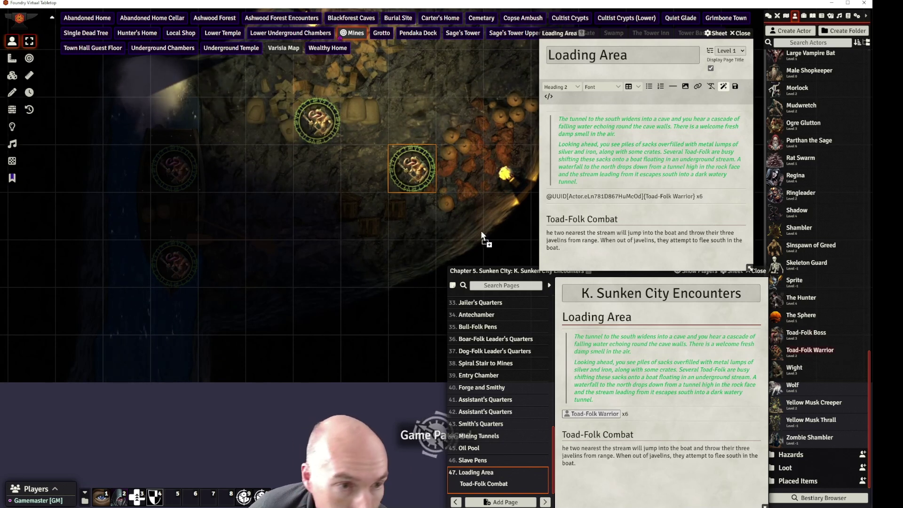
{"action": "left_click_drag", "start_coordinate": [285, 135], "coordinate": [269, 121]}
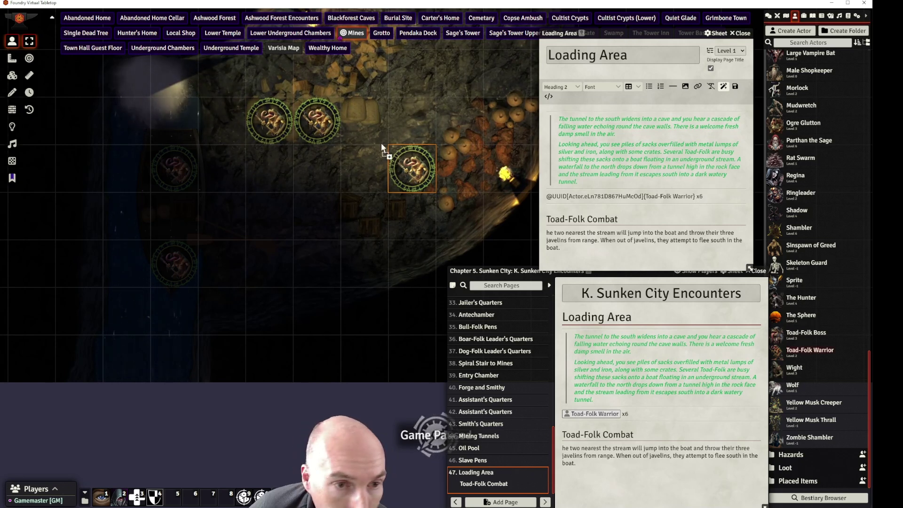
{"action": "left_click_drag", "start_coordinate": [381, 143], "coordinate": [365, 126]}
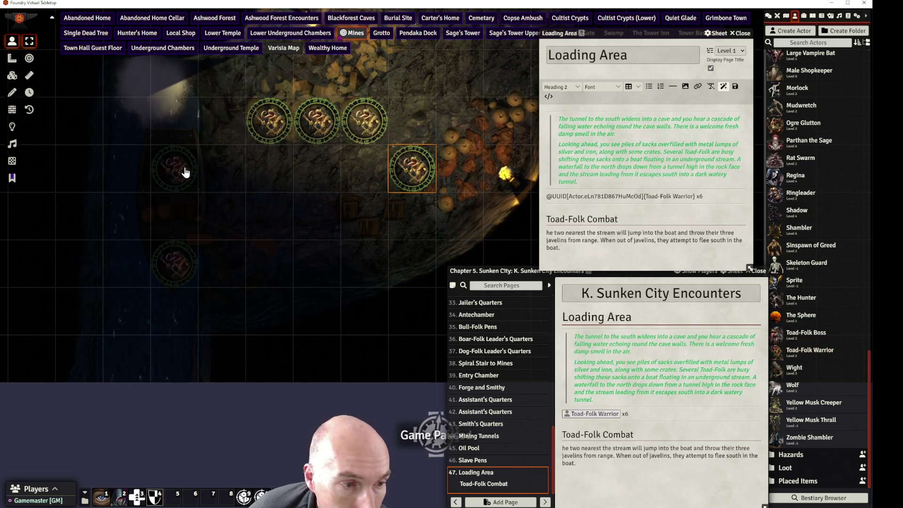
Reword the first sentence under Toad-Folk Combat to "The two in the boat will throw their three javelins from range."
{"action": "scroll", "coordinate": [339, 207], "scroll_direction": "down", "scroll_amount": 2}
{"action": "scroll", "coordinate": [382, 139], "scroll_direction": "down", "scroll_amount": 2}
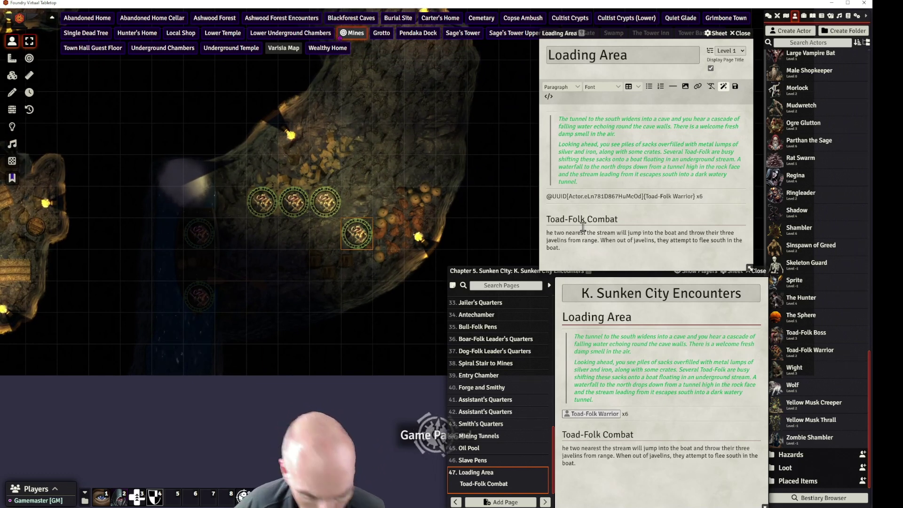
{"action": "type", "text": "T"}
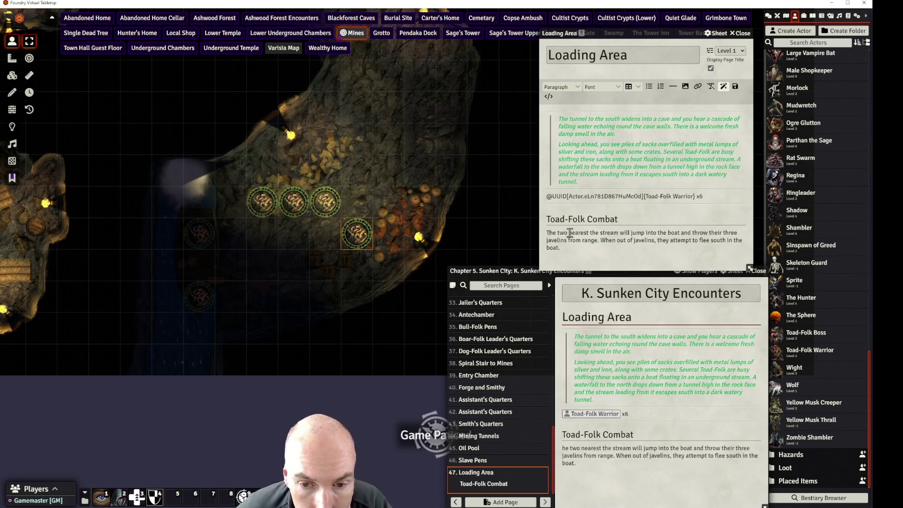
{"action": "left_click_drag", "start_coordinate": [569, 232], "coordinate": [656, 232]}
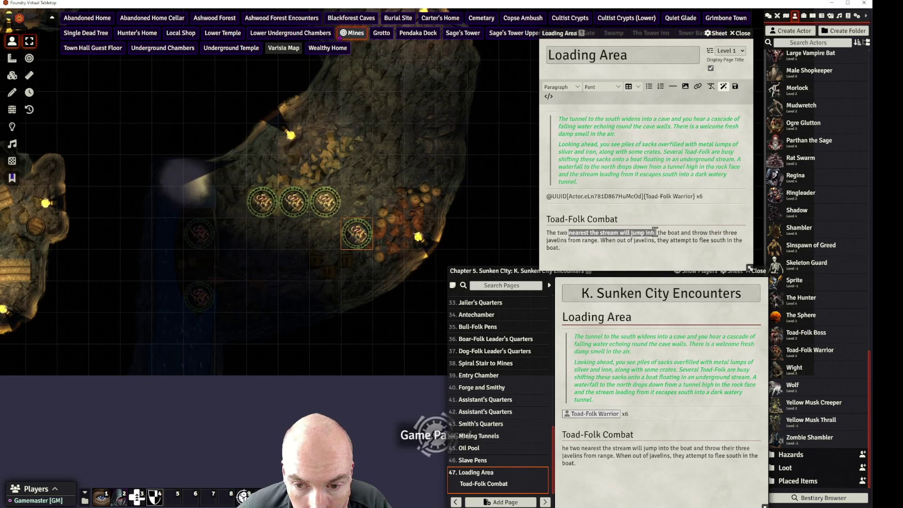
{"action": "key", "text": "BackSpace"}
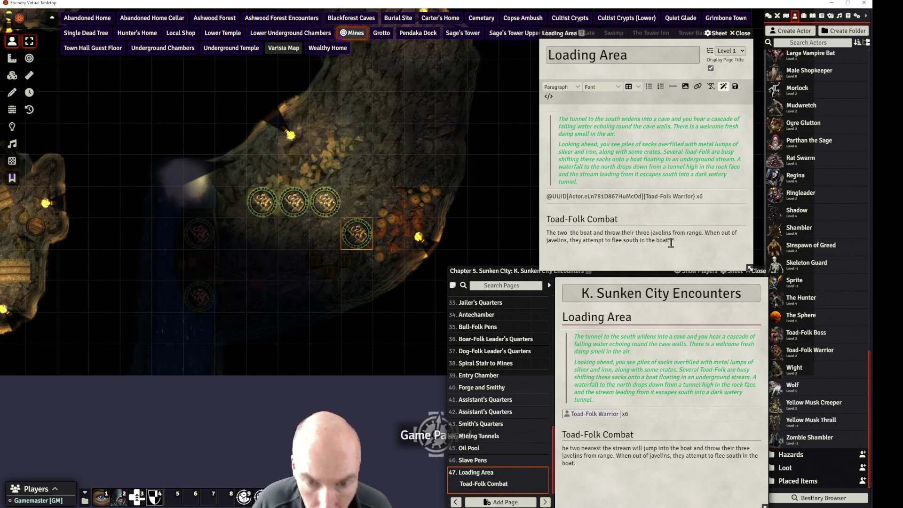
{"action": "type", "text": "in"}
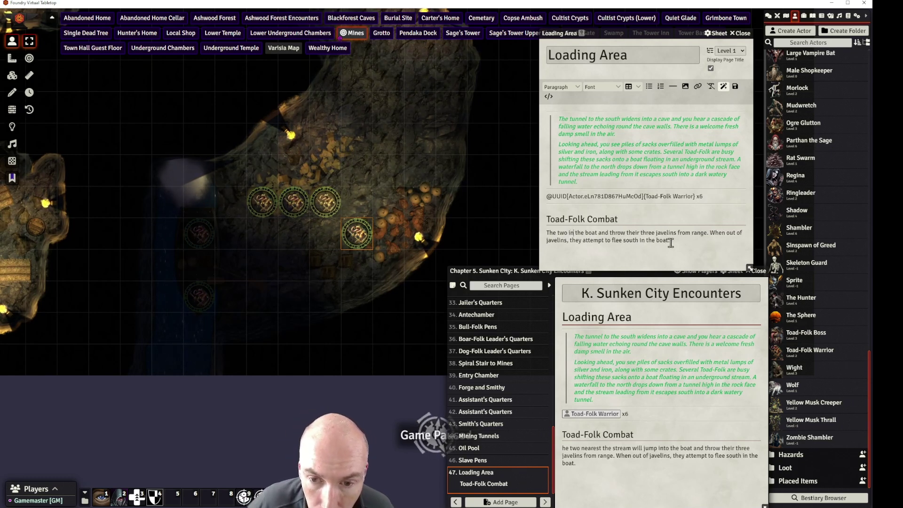
{"action": "double_click", "coordinate": [604, 232]}
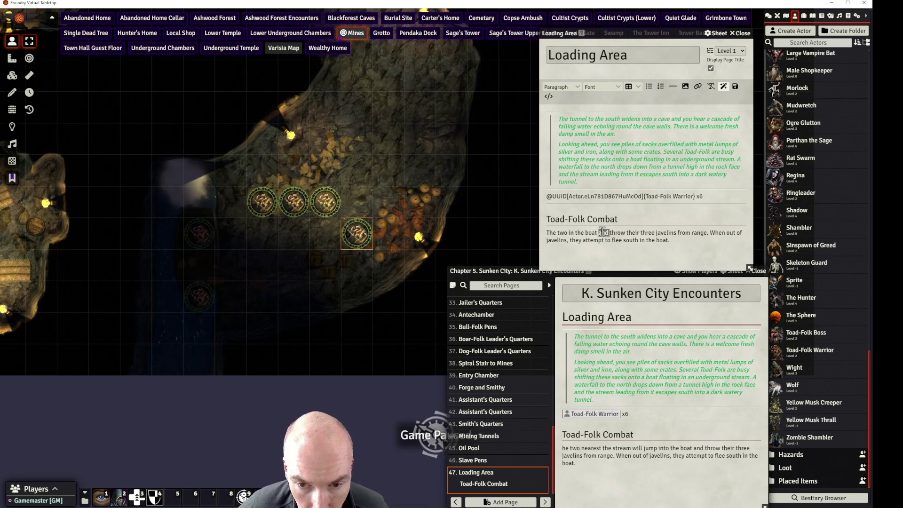
{"action": "type", "text": "willill"}
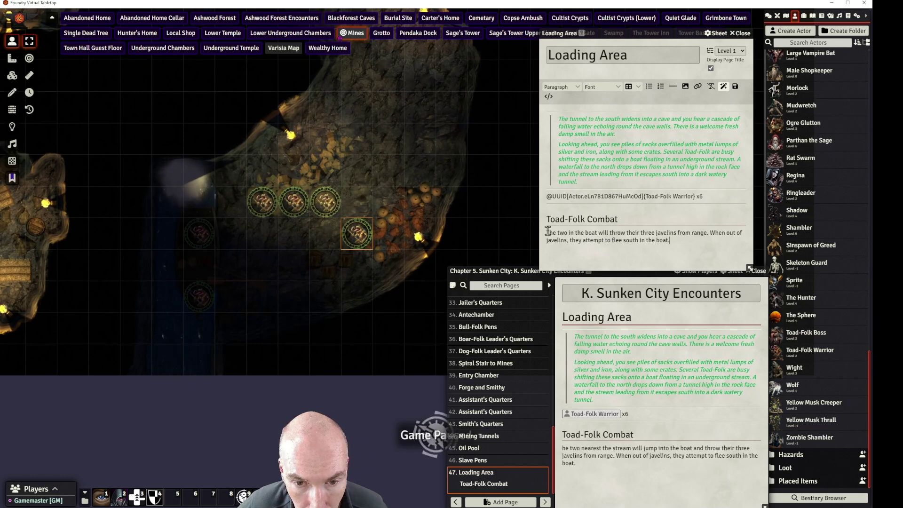
Start a new sentence at the beginning of the Toad-Folk Combat paragraph with "The four closest toad-folk"
{"action": "type", "text": "The "}
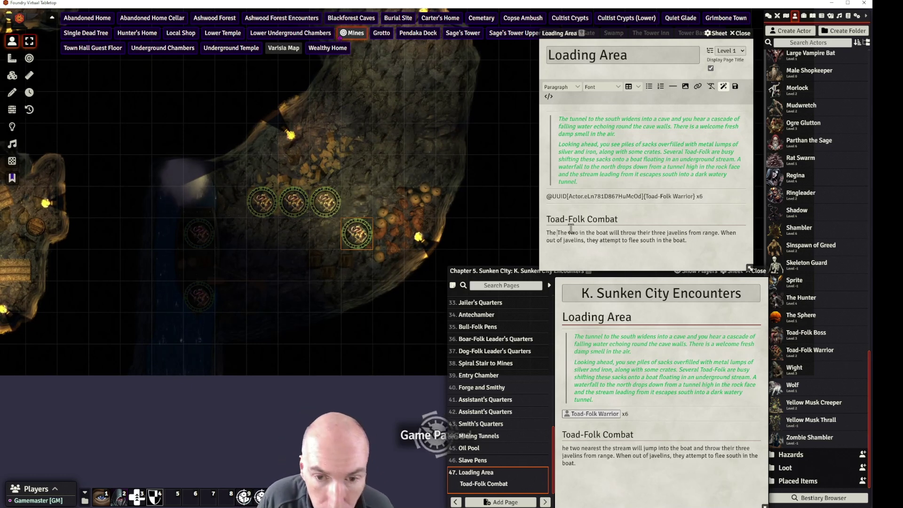
{"action": "type", "text": "four t"}
{"action": "key", "text": "Delete"}
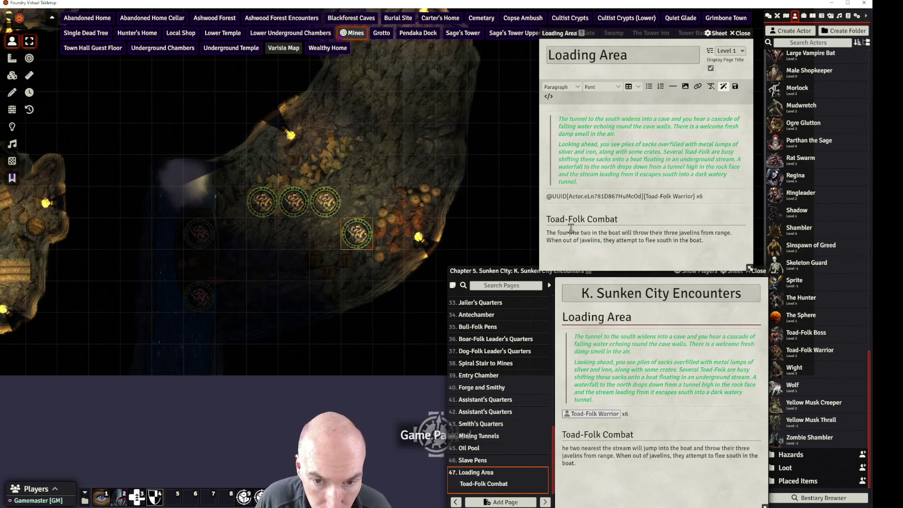
{"action": "type", "text": "The"}
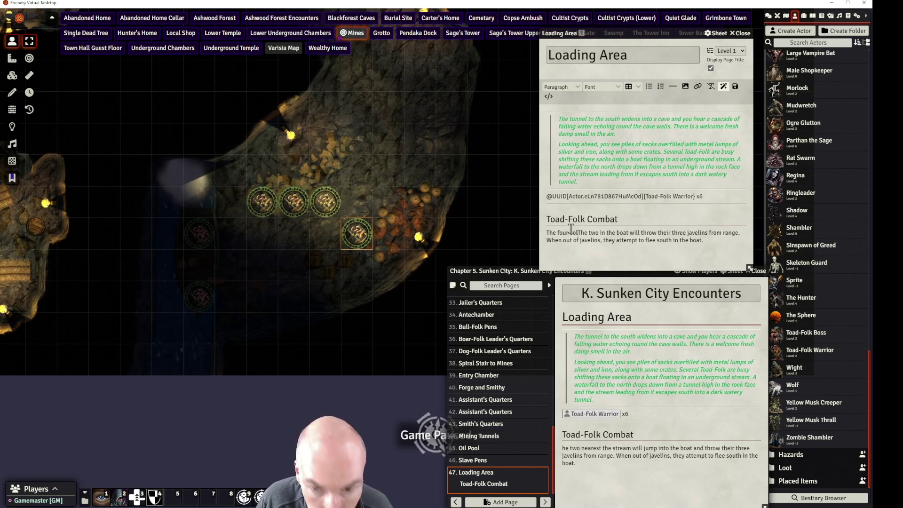
{"action": "type", "text": " four clo"}
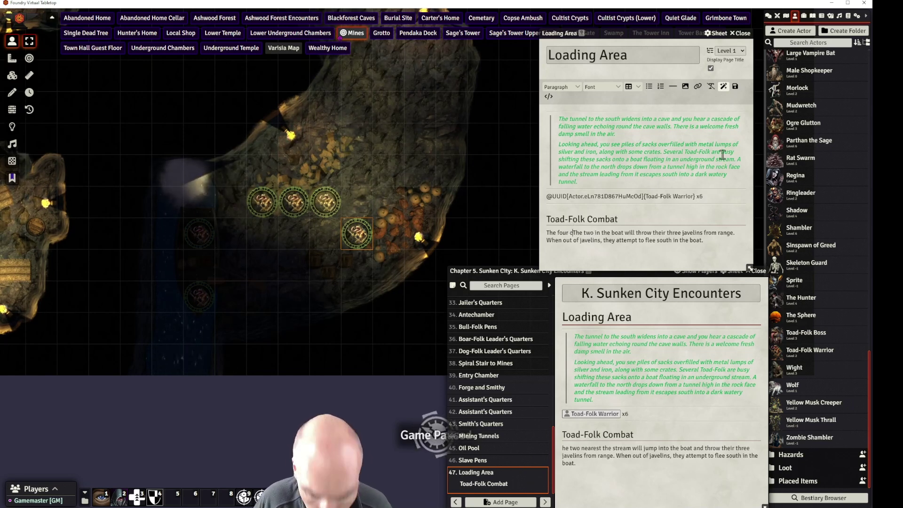
{"action": "type", "text": "sest"}
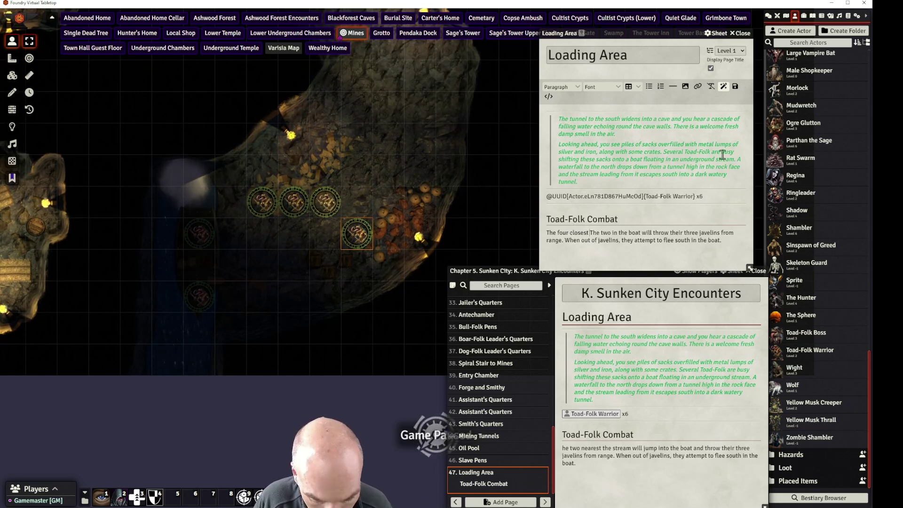
{"action": "type", "text": " toad-fol"}
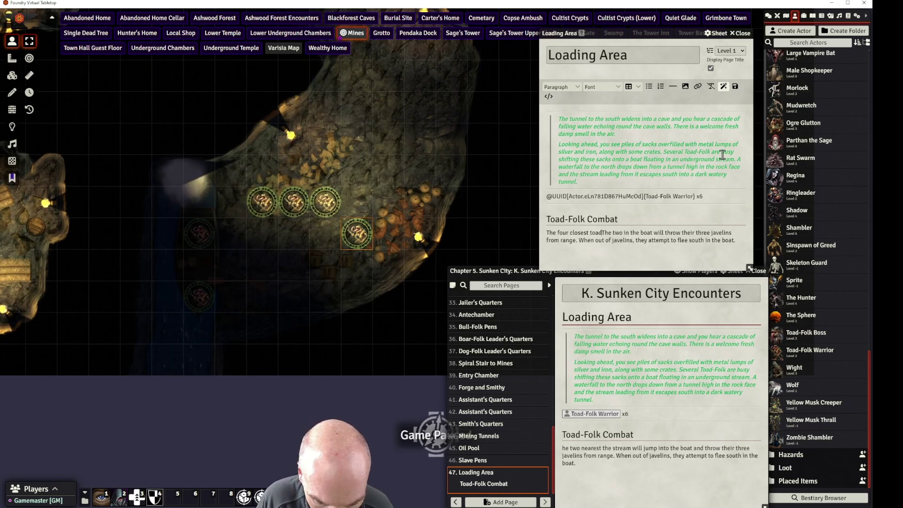
{"action": "type", "text": "k"}
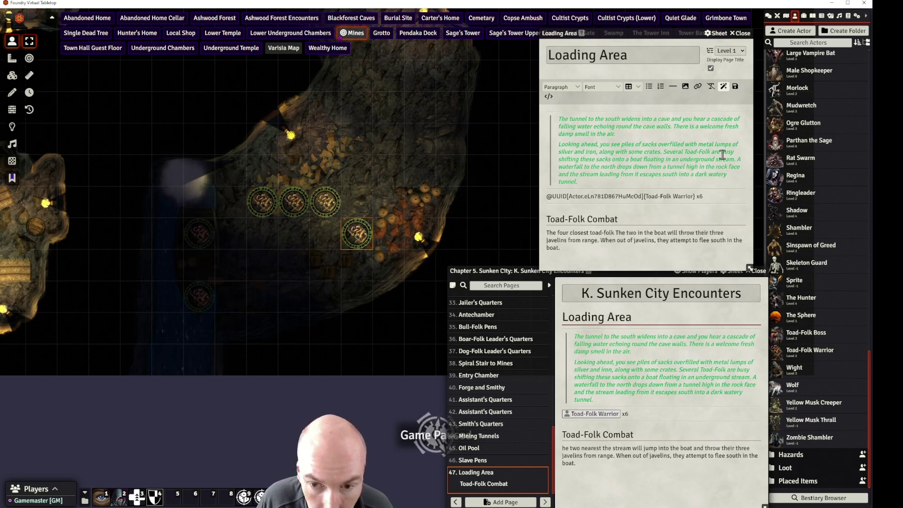
Open the sheet of the Toad-Folk Warrior beside the orange pile and examine its attacks, actions and passives
{"action": "double_click", "coordinate": [357, 234]}
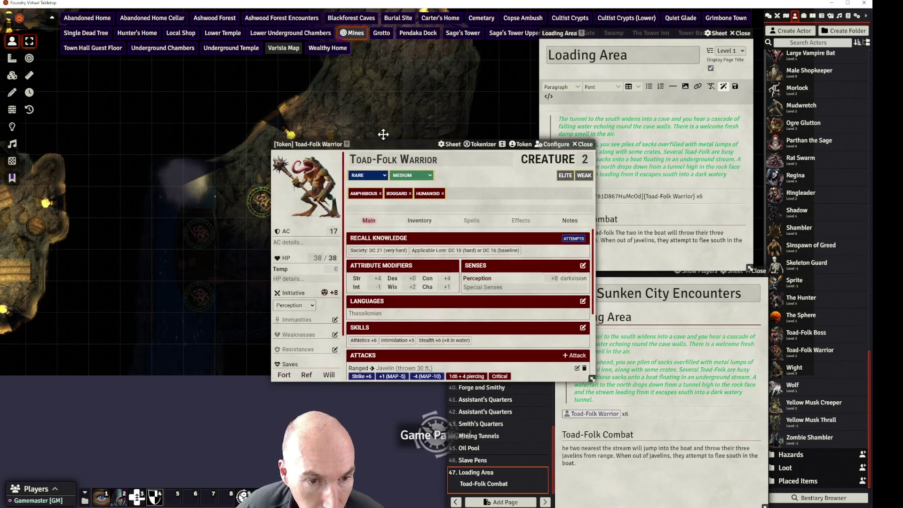
{"action": "left_click_drag", "start_coordinate": [421, 144], "coordinate": [247, 84]}
{"action": "scroll", "coordinate": [283, 269], "scroll_direction": "down", "scroll_amount": 3}
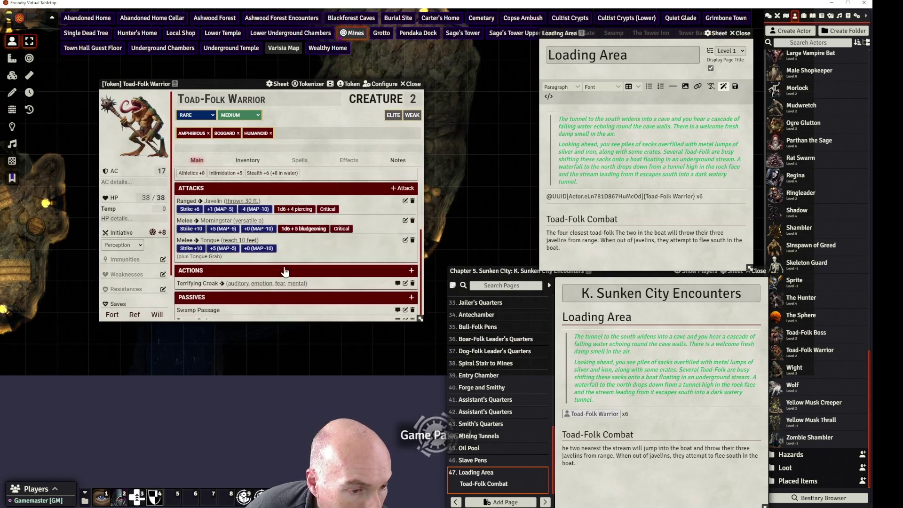
{"action": "mouse_move", "coordinate": [234, 241]}
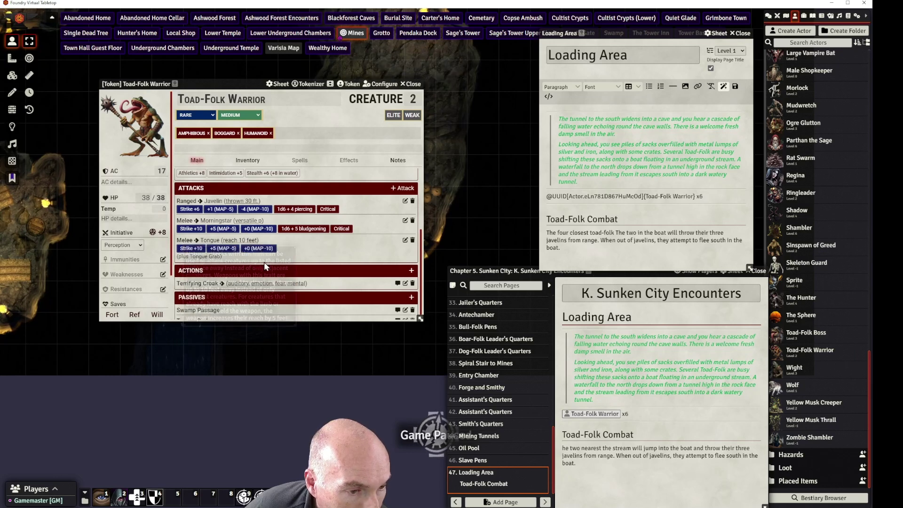
{"action": "scroll", "coordinate": [310, 265], "scroll_direction": "down", "scroll_amount": 1}
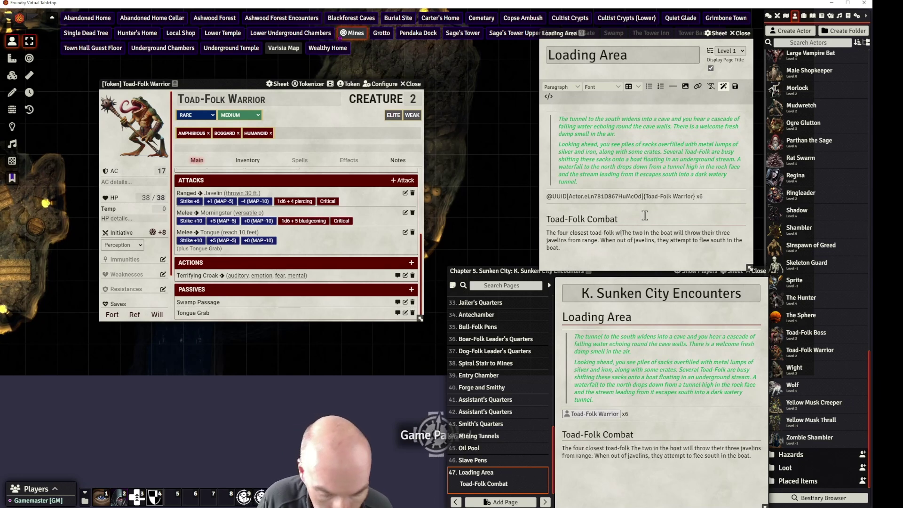
Continue the first Toad-Folk Combat sentence with "will each select a personal opponent by grabbing them with their tongues and close to melee." and save the page
{"action": "type", "text": "will each sele"}
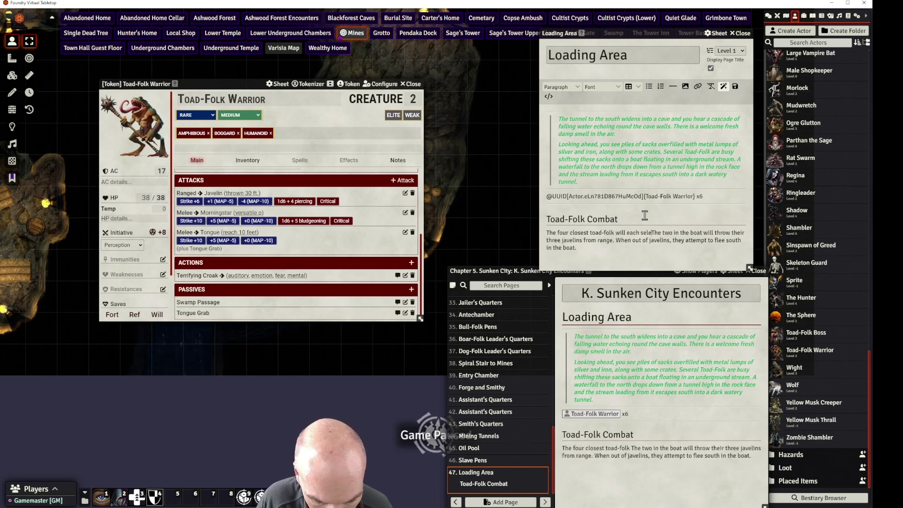
{"action": "type", "text": "ct a persona"}
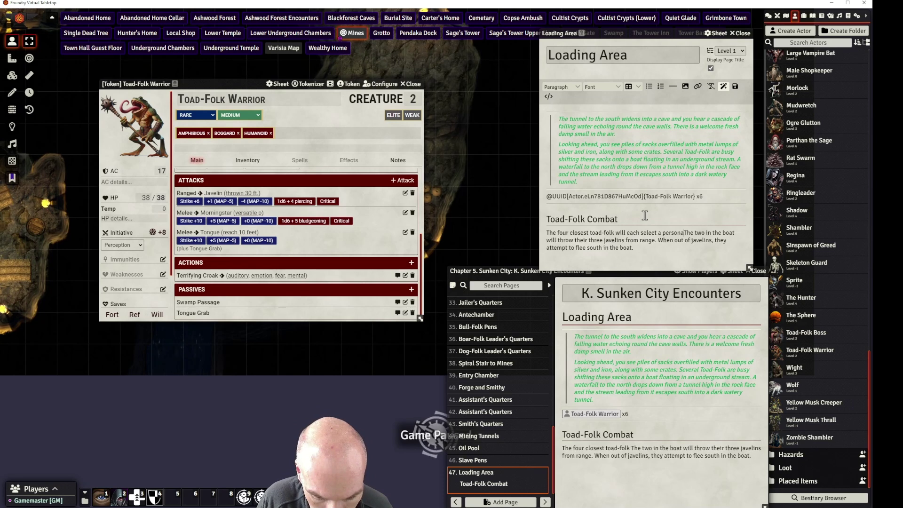
{"action": "type", "text": "l opponent "}
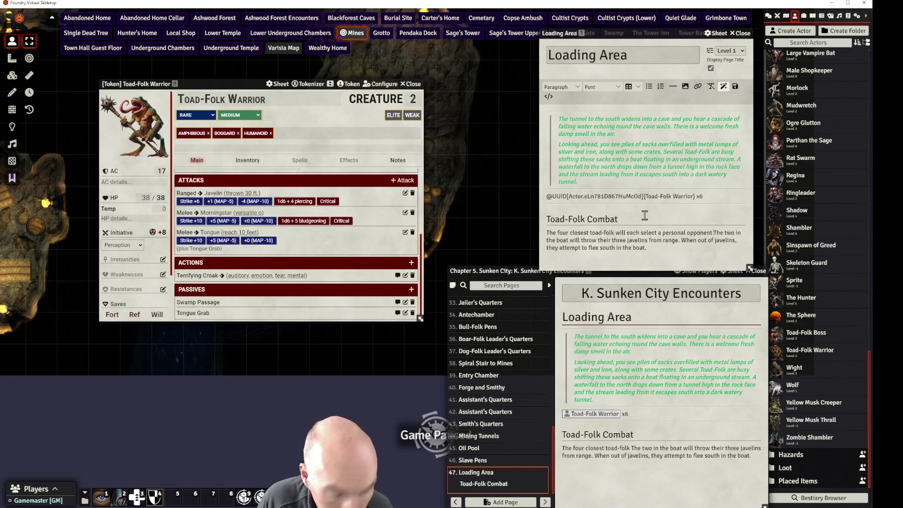
{"action": "type", "text": "by"}
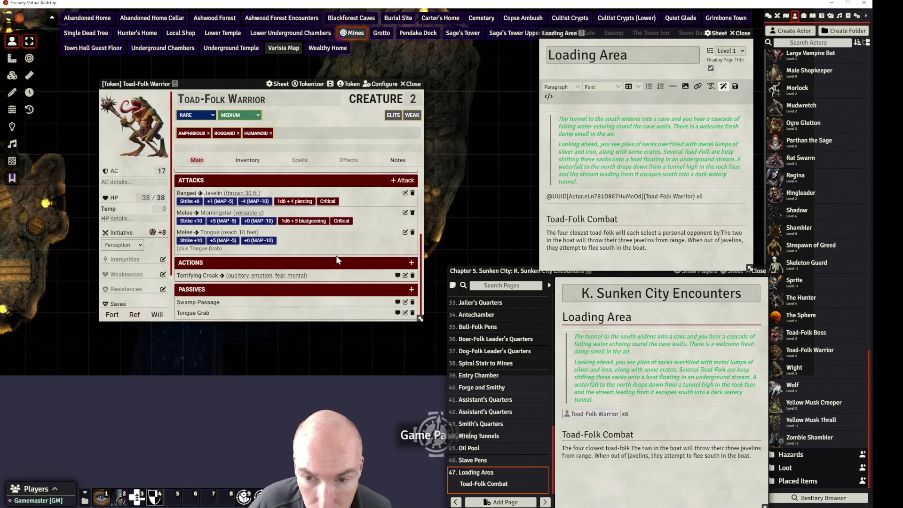
{"action": "type", "text": " grabbing the"}
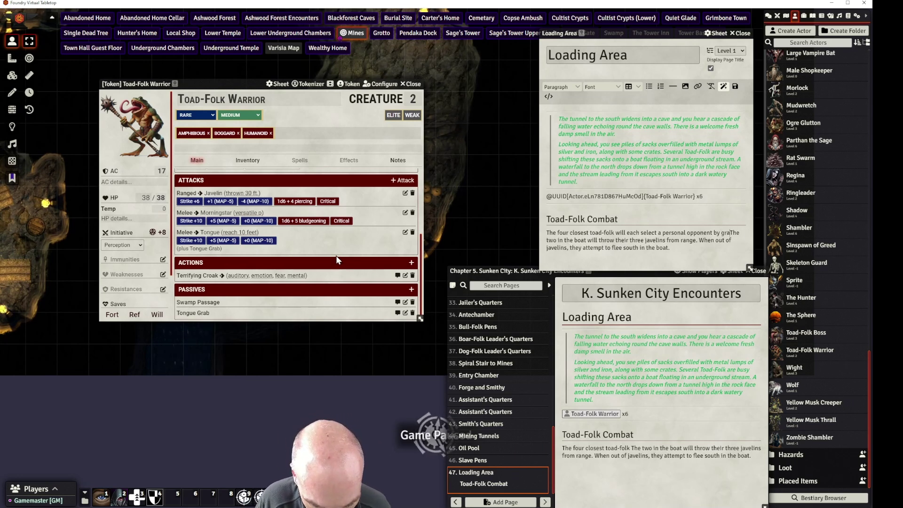
{"action": "type", "text": "m with their"}
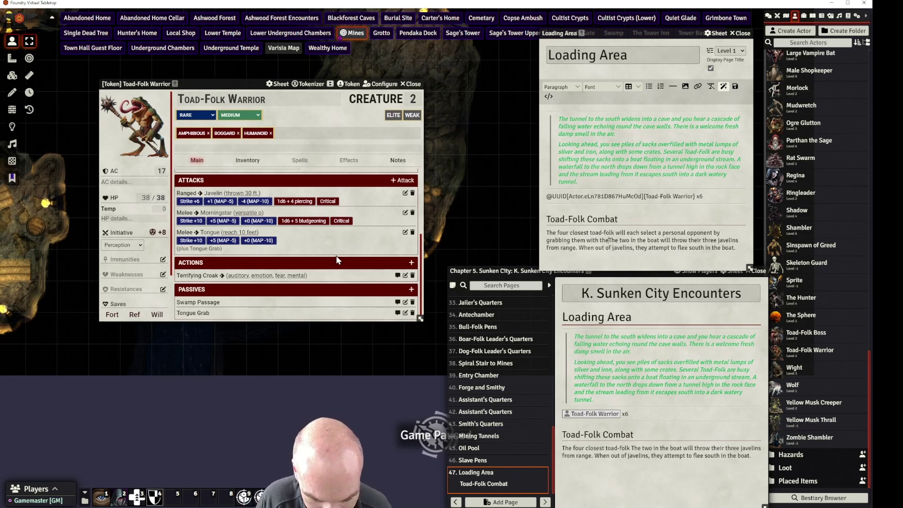
{"action": "type", "text": " tongues"}
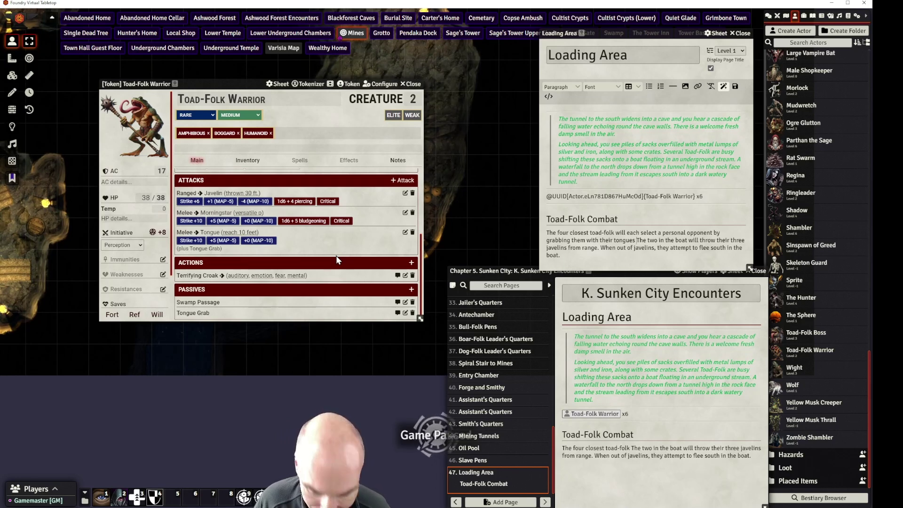
{"action": "type", "text": "and close to melee"}
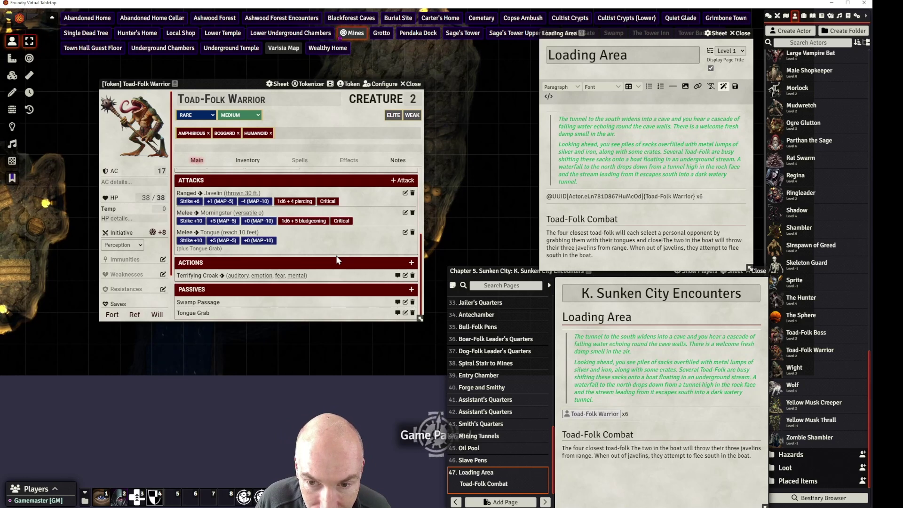
{"action": "type", "text": "."}
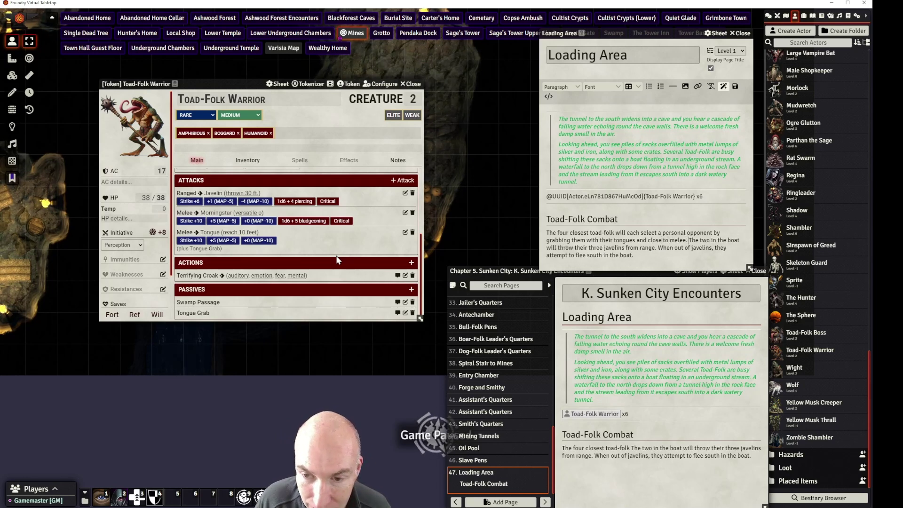
{"action": "left_click", "coordinate": [737, 88]}
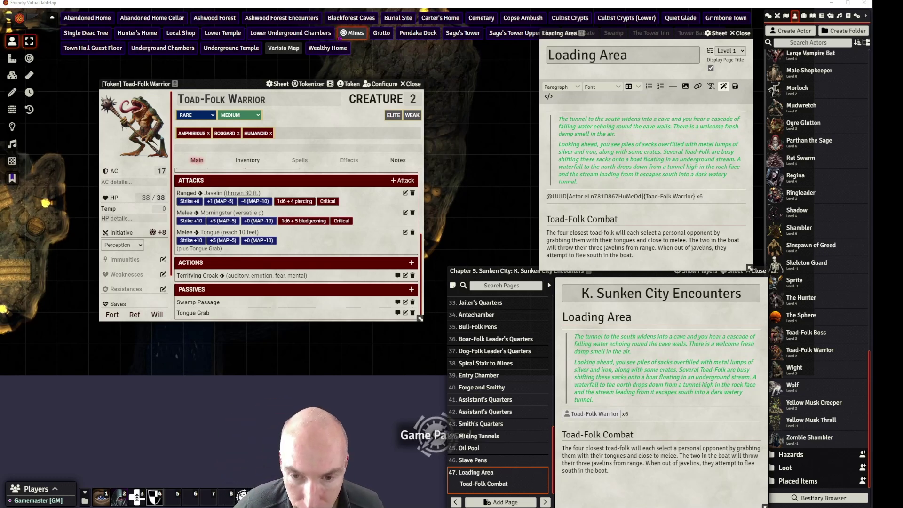
Insert a horizontal line below the combat paragraph and add "After the Fight" beneath it as a Heading 2
{"action": "left_click", "coordinate": [673, 87]}
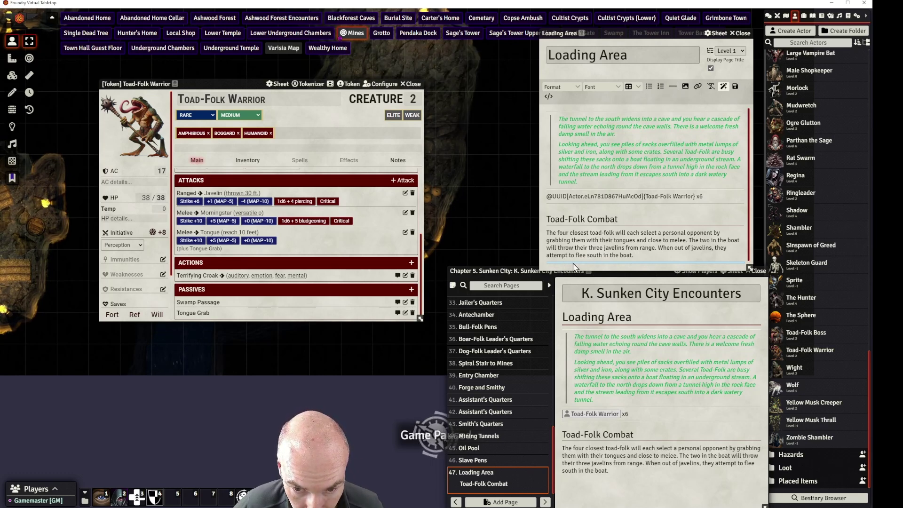
{"action": "left_click", "coordinate": [641, 257]}
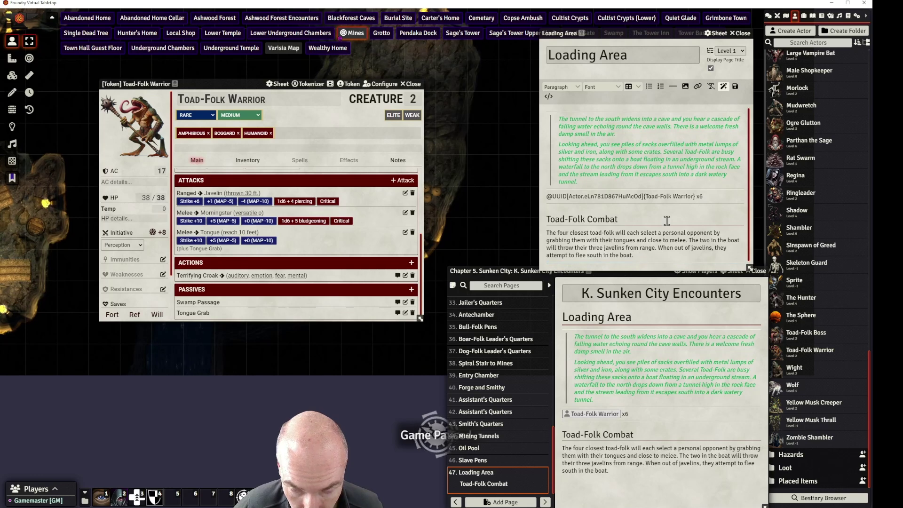
{"action": "left_click", "coordinate": [673, 87]}
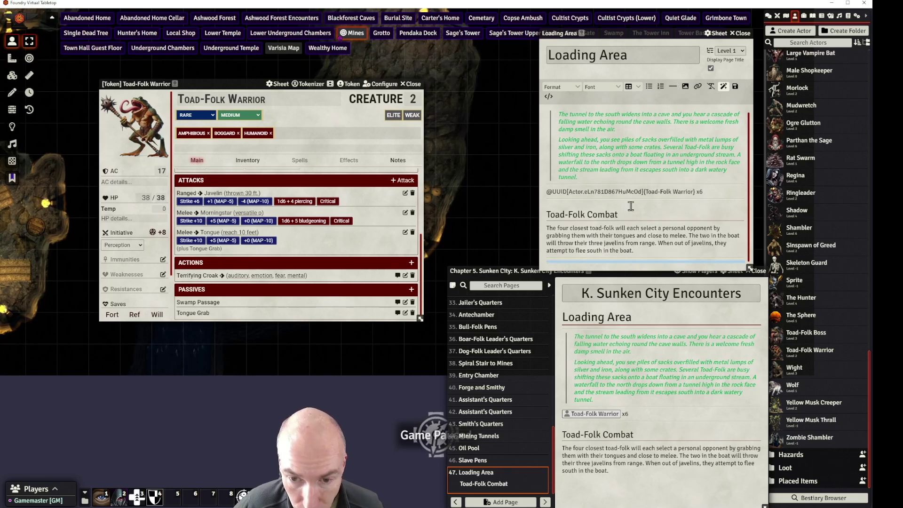
{"action": "left_click", "coordinate": [585, 258]}
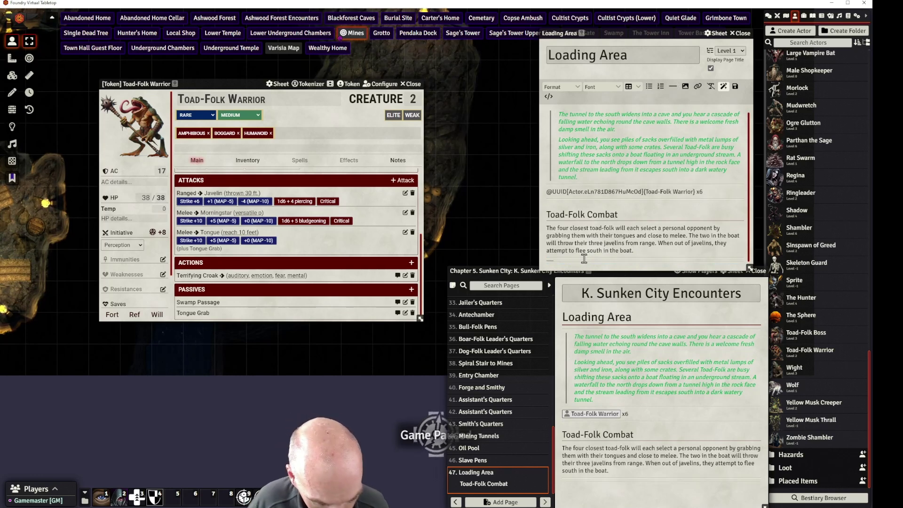
{"action": "type", "text": "After t"}
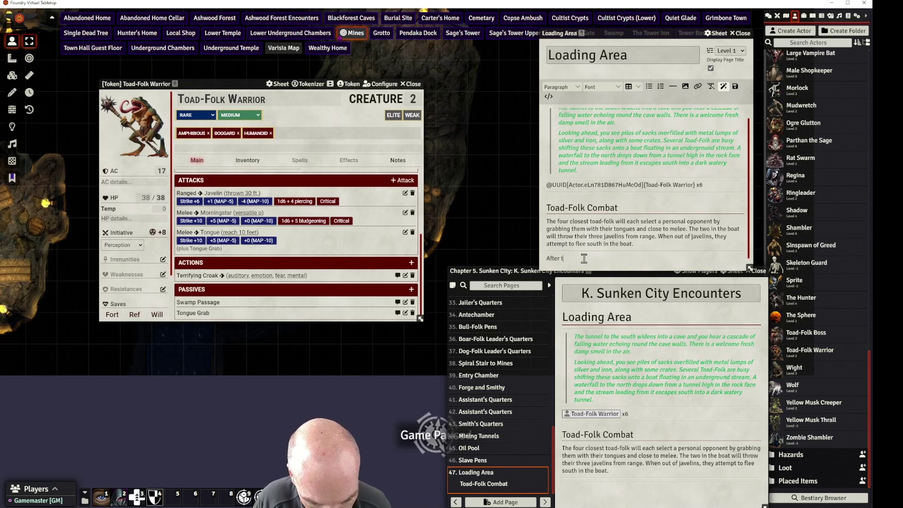
{"action": "type", "text": "eh Figh"}
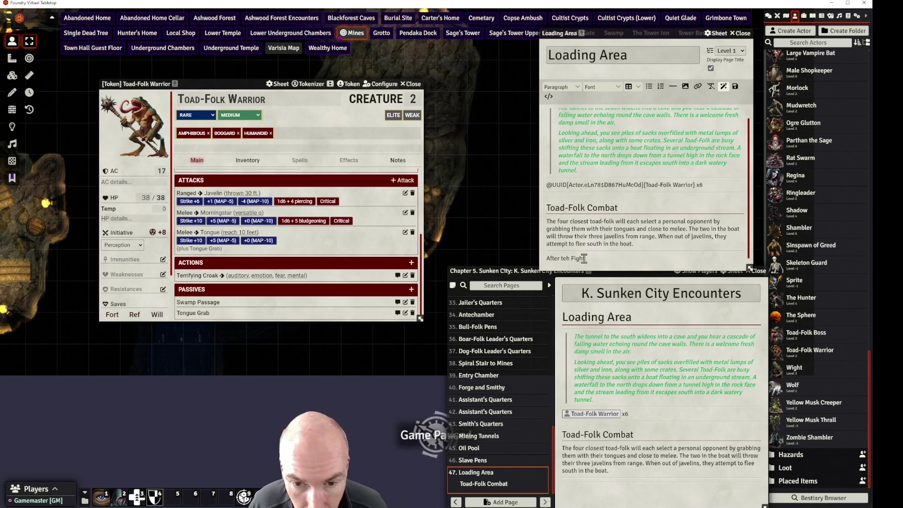
{"action": "type", "text": "t"}
{"action": "key", "text": "Return"}
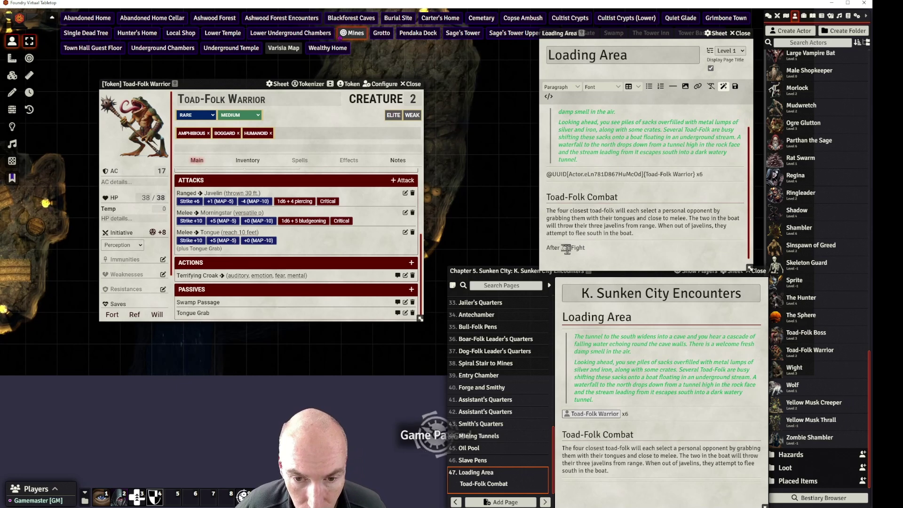
{"action": "type", "text": "the"}
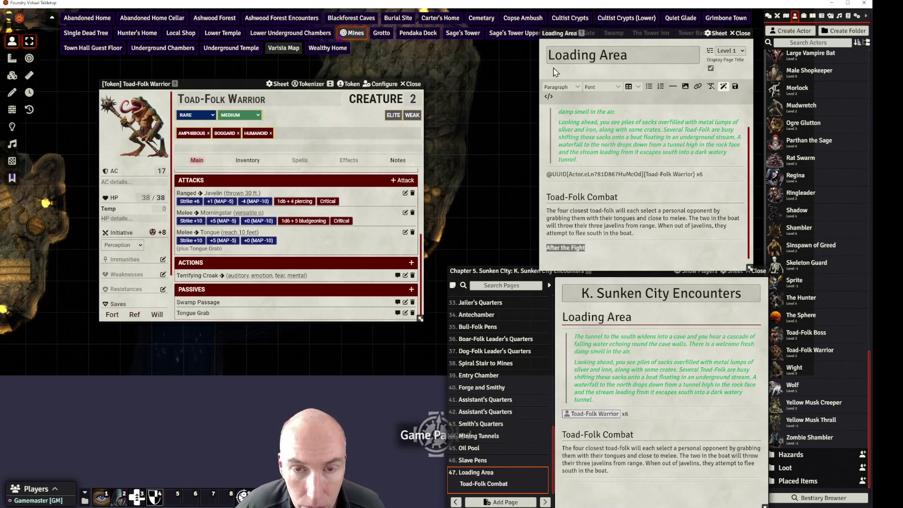
{"action": "left_click", "coordinate": [559, 88]}
{"action": "left_click", "coordinate": [589, 114]}
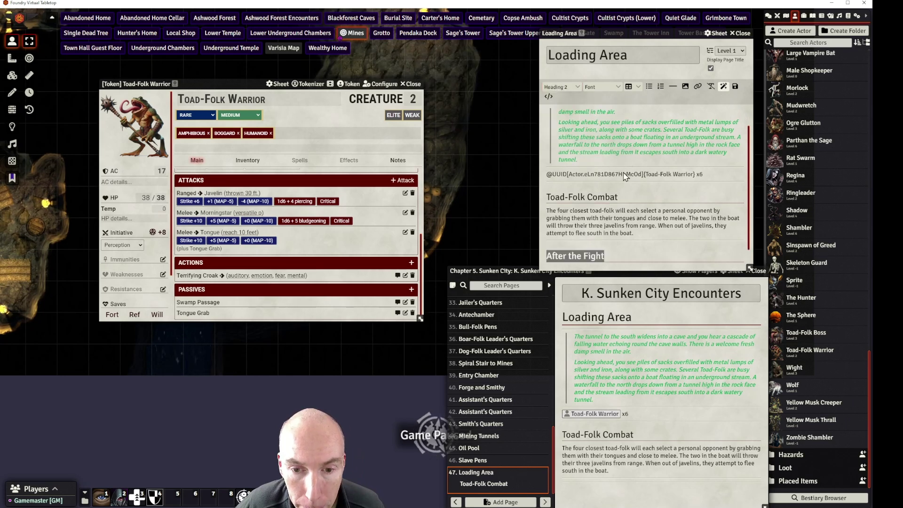
Paste the copied treasure and underground stream text under After the Fight, and insert a horizontal line after the treasure paragraph
{"action": "left_click", "coordinate": [559, 251]}
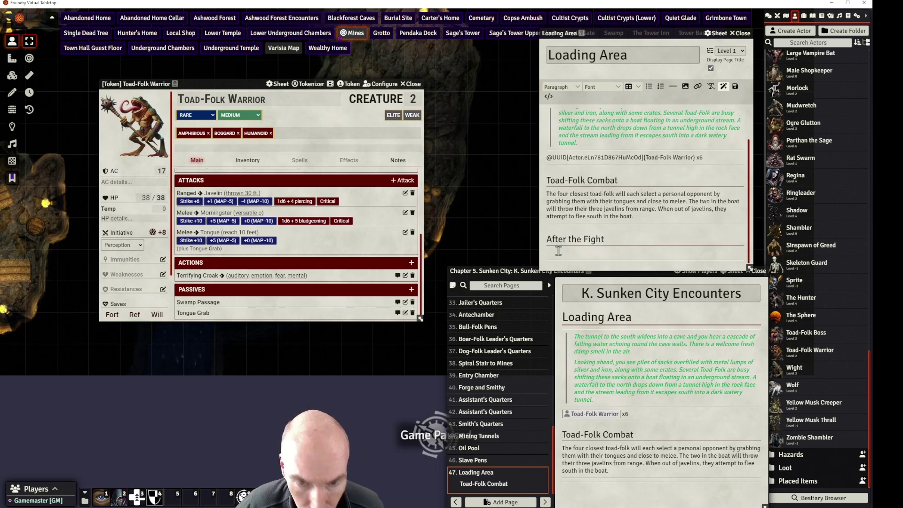
{"action": "key", "text": "ctrl+v"}
{"action": "scroll", "coordinate": [619, 183], "scroll_direction": "up", "scroll_amount": 5}
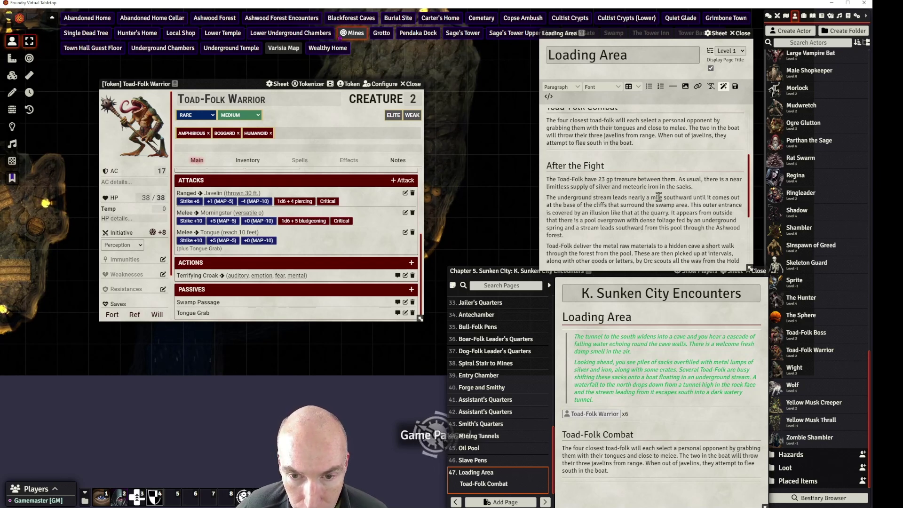
{"action": "left_click", "coordinate": [693, 188]}
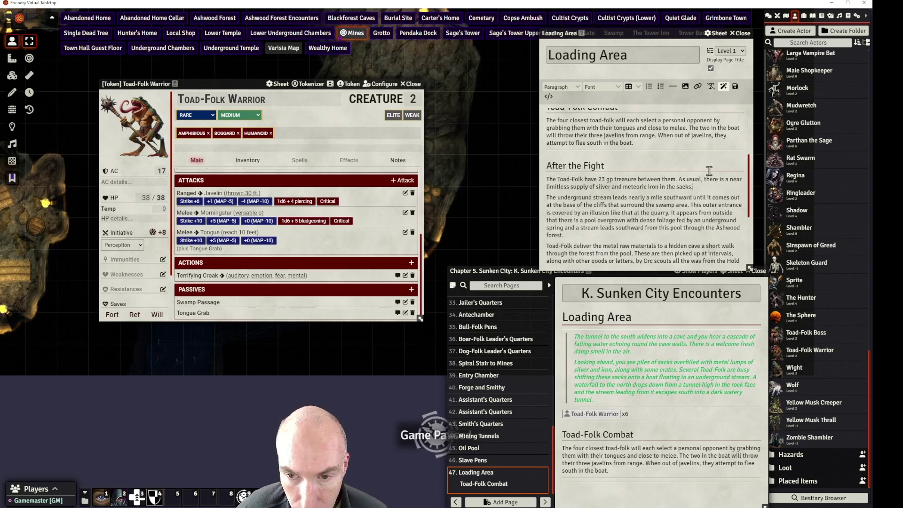
{"action": "left_click", "coordinate": [673, 86]}
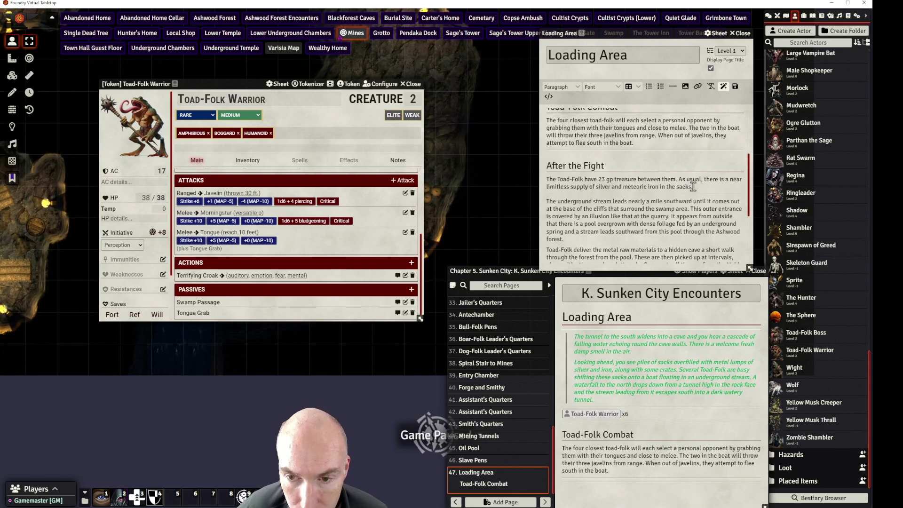
{"action": "left_click", "coordinate": [673, 87]}
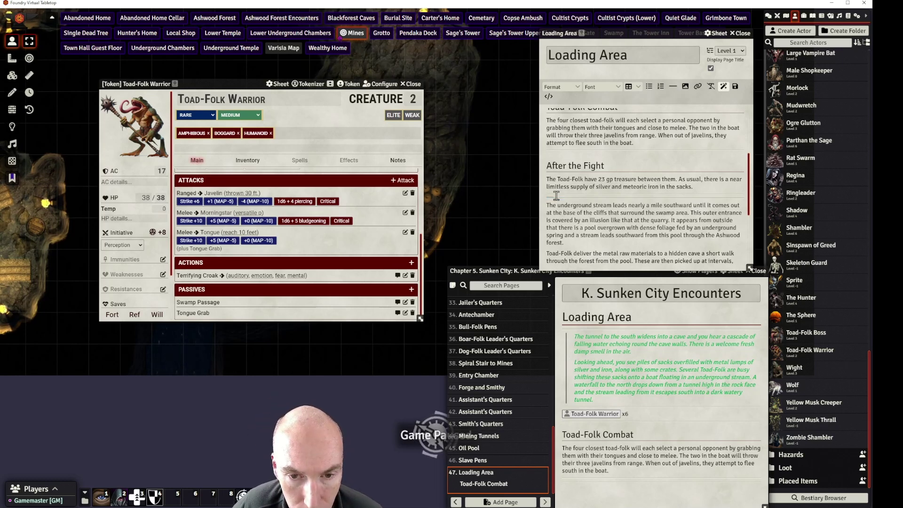
Duplicate the Dog-Folks' Treasure actor in the Loot folder and open the copy's sheet
{"action": "left_click", "coordinate": [786, 18]}
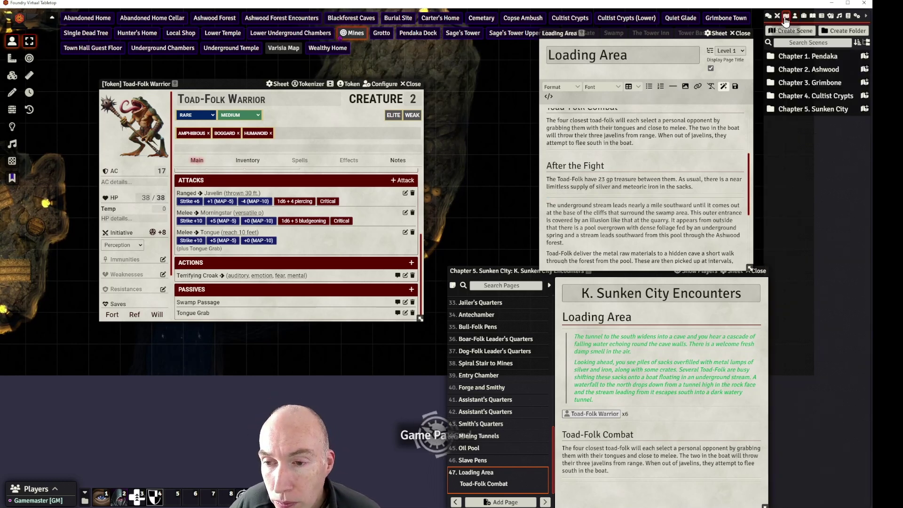
{"action": "left_click", "coordinate": [795, 16]}
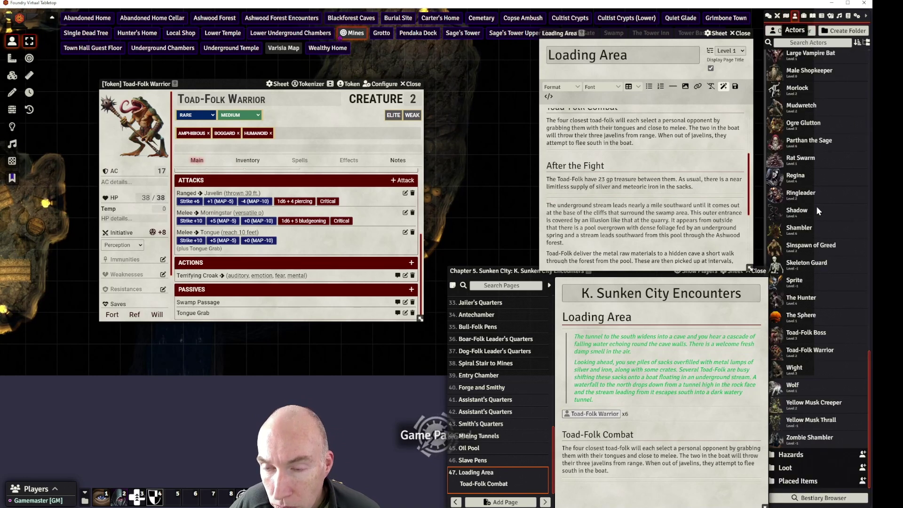
{"action": "scroll", "coordinate": [817, 207], "scroll_direction": "down", "scroll_amount": 5}
{"action": "scroll", "coordinate": [813, 133], "scroll_direction": "up", "scroll_amount": 15}
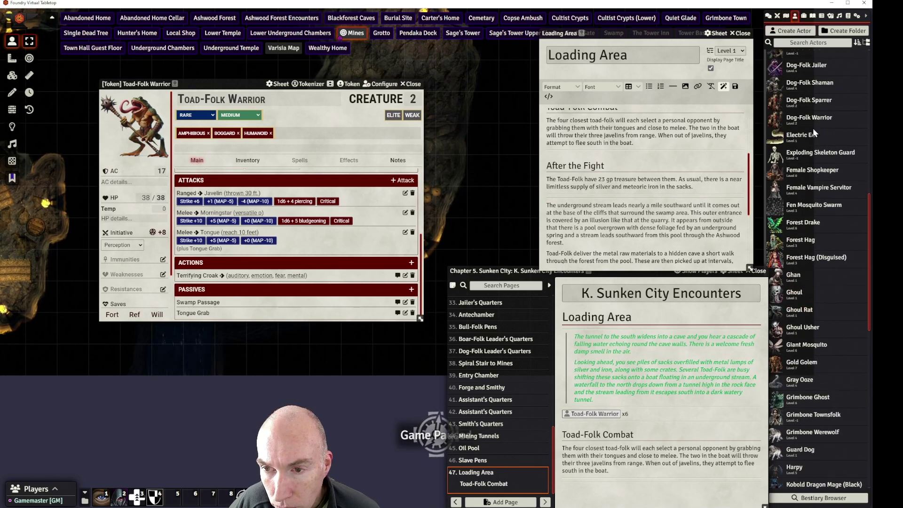
{"action": "left_click", "coordinate": [800, 120]}
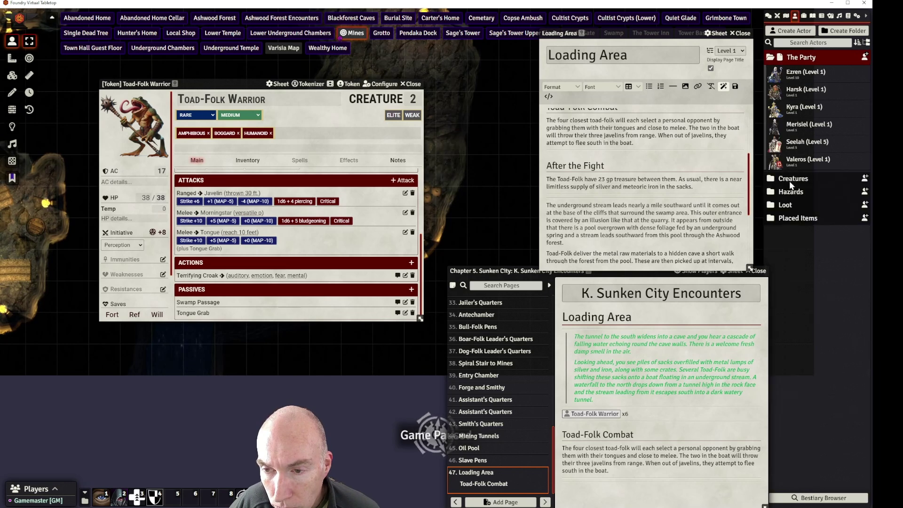
{"action": "left_click", "coordinate": [787, 205]}
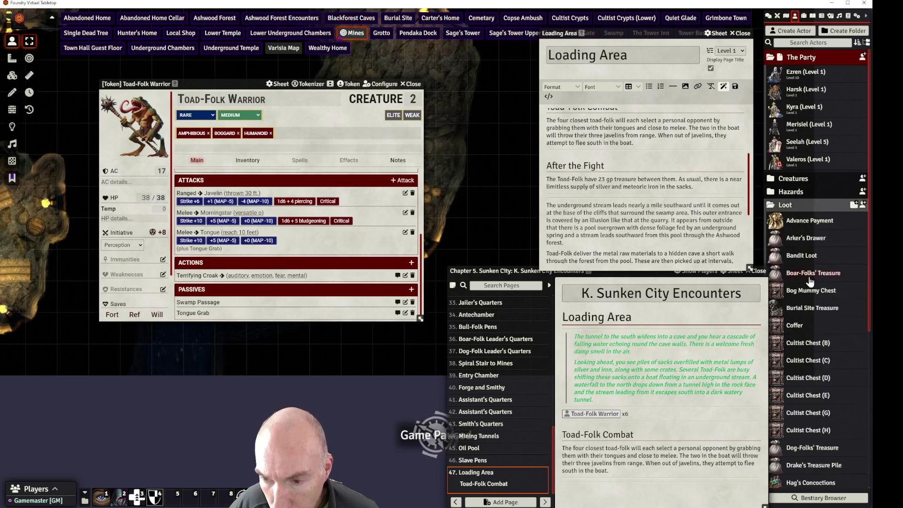
{"action": "scroll", "coordinate": [810, 235], "scroll_direction": "down", "scroll_amount": 2}
{"action": "left_click_drag", "start_coordinate": [566, 269], "coordinate": [549, 269]}
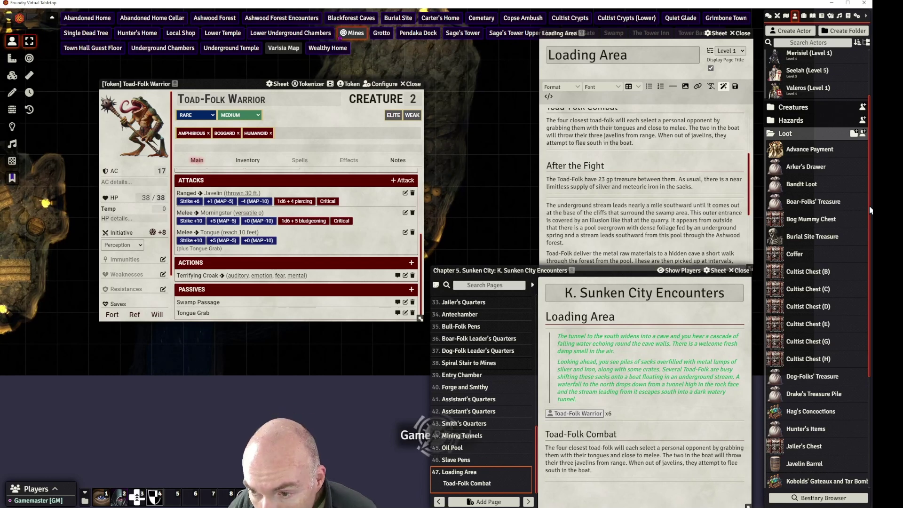
{"action": "scroll", "coordinate": [864, 236], "scroll_direction": "down", "scroll_amount": 5}
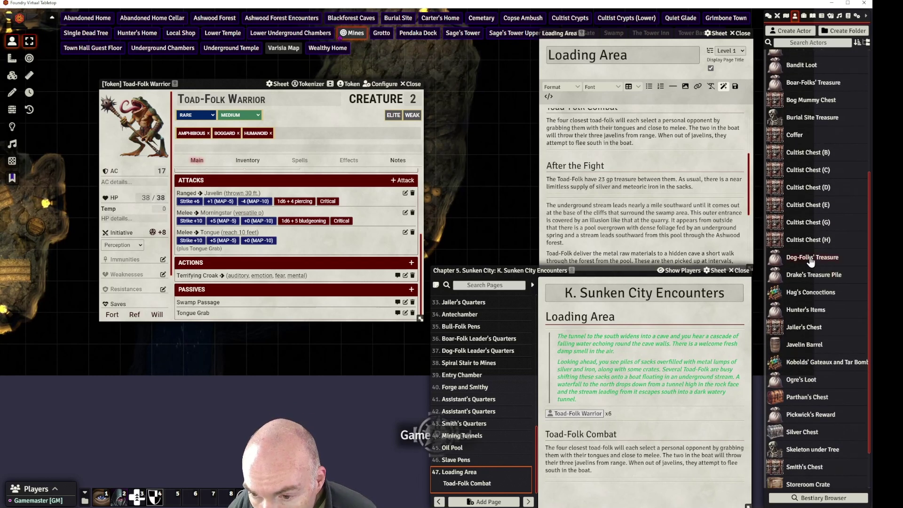
{"action": "right_click", "coordinate": [810, 260]}
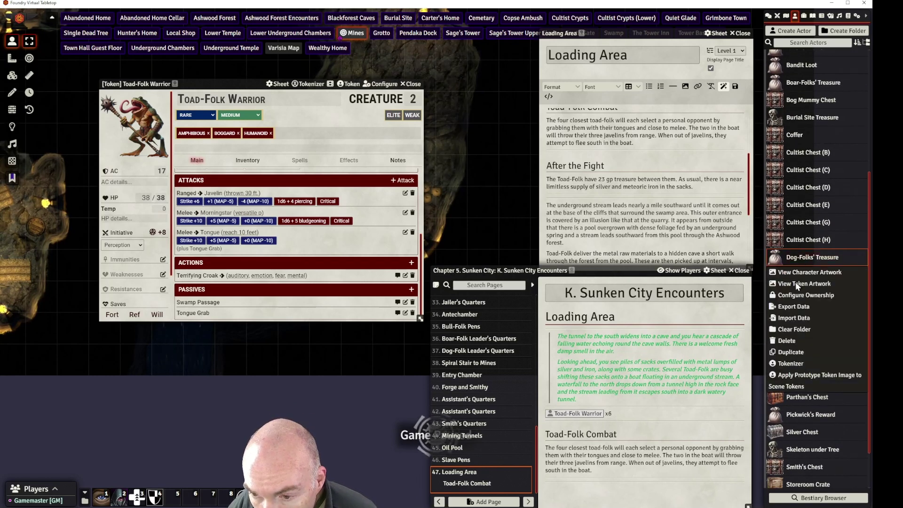
{"action": "left_click", "coordinate": [795, 352]}
{"action": "left_click", "coordinate": [820, 276]}
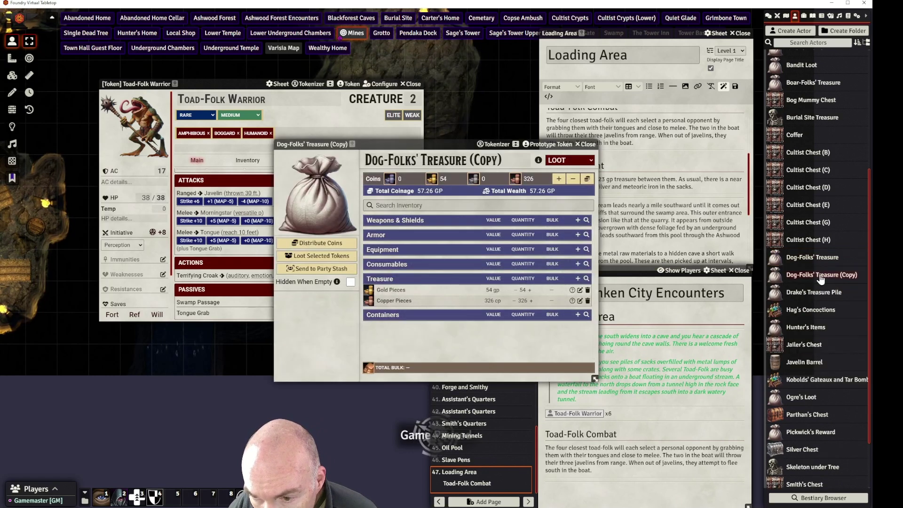
Rename the copied loot actor as "Toad-Folk Loaders' Treasure"
{"action": "left_click", "coordinate": [506, 161]}
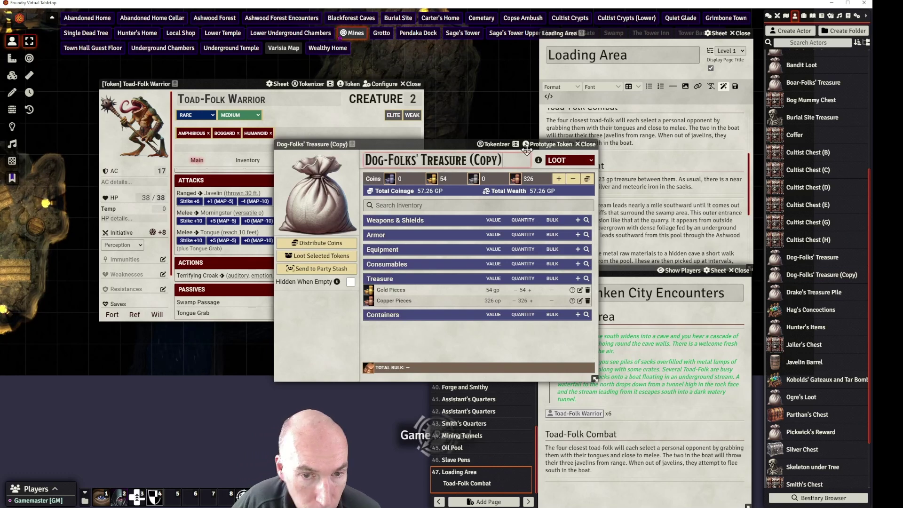
{"action": "key", "text": "BackSpace"}
{"action": "key", "text": "BackSpace"}
{"action": "key", "text": "BackSpace"}
{"action": "key", "text": "BackSpace"}
{"action": "key", "text": "BackSpace"}
{"action": "key", "text": "BackSpace"}
{"action": "key", "text": "BackSpace"}
{"action": "key", "text": "BackSpace"}
{"action": "key", "text": "BackSpace"}
{"action": "key", "text": "BackSpace"}
{"action": "key", "text": "BackSpace"}
{"action": "key", "text": "BackSpace"}
{"action": "key", "text": "BackSpace"}
{"action": "key", "text": "BackSpace"}
{"action": "key", "text": "ctrl+a"}
{"action": "type", "text": "Loot"}
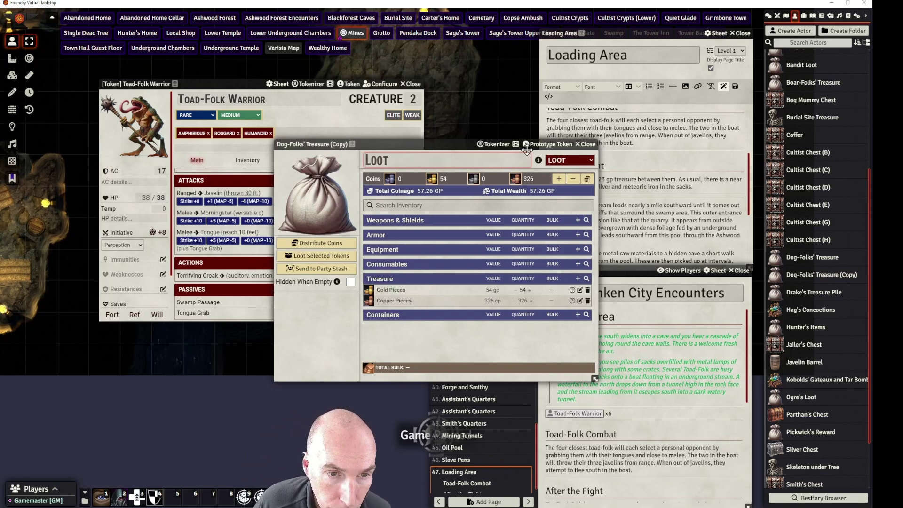
{"action": "type", "text": "oad"}
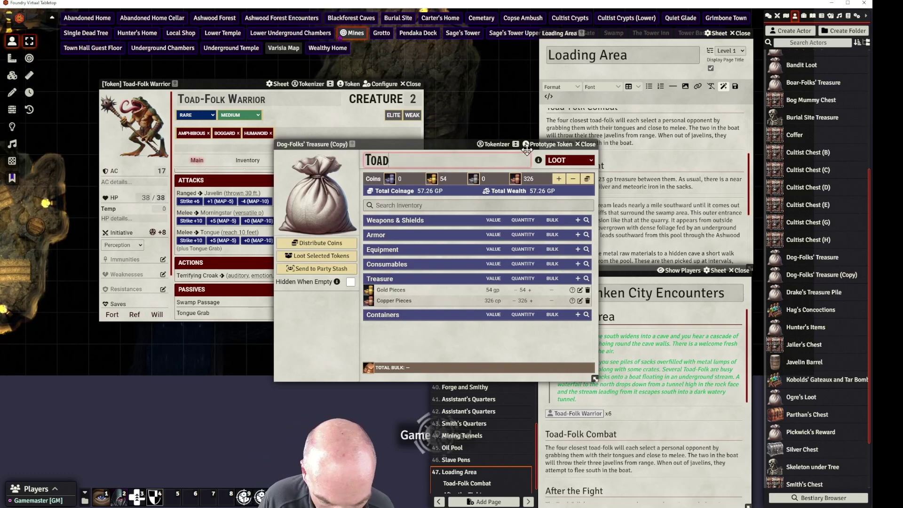
{"action": "type", "text": "-Folk Loaders"}
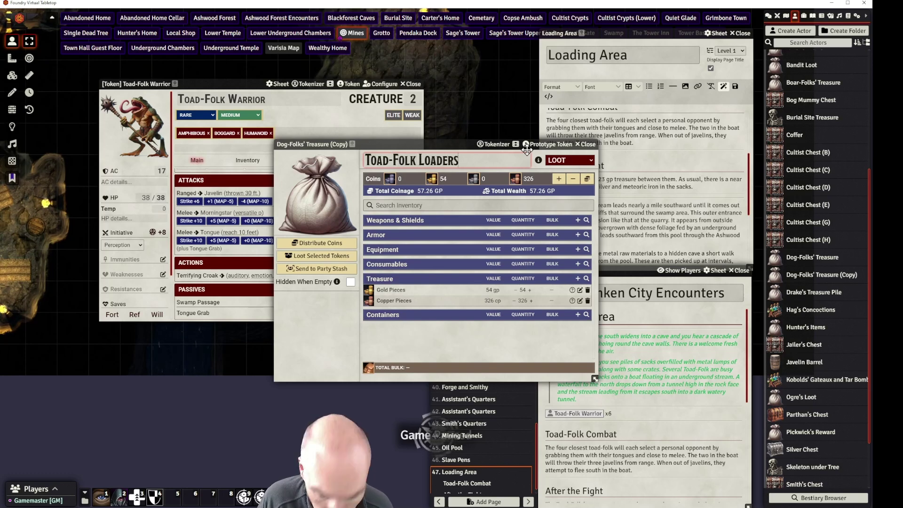
{"action": "type", "text": "'"}
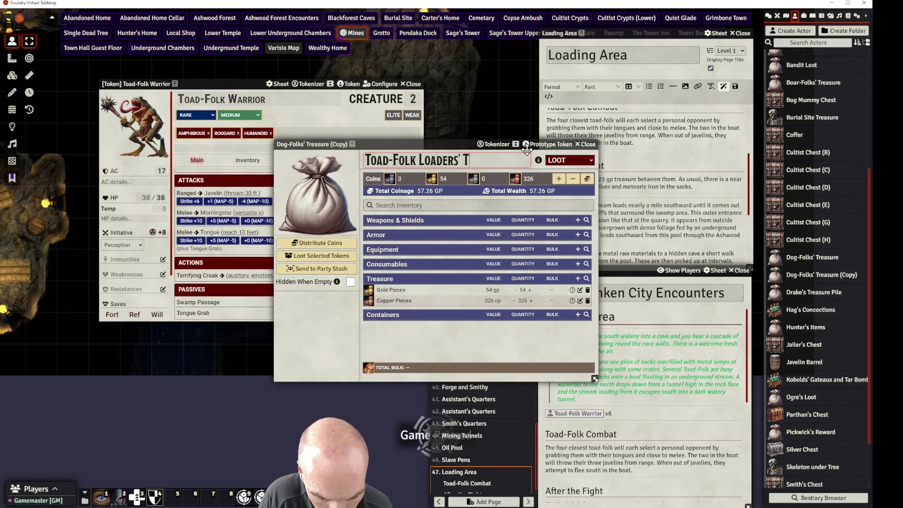
{"action": "type", "text": " Treasure"}
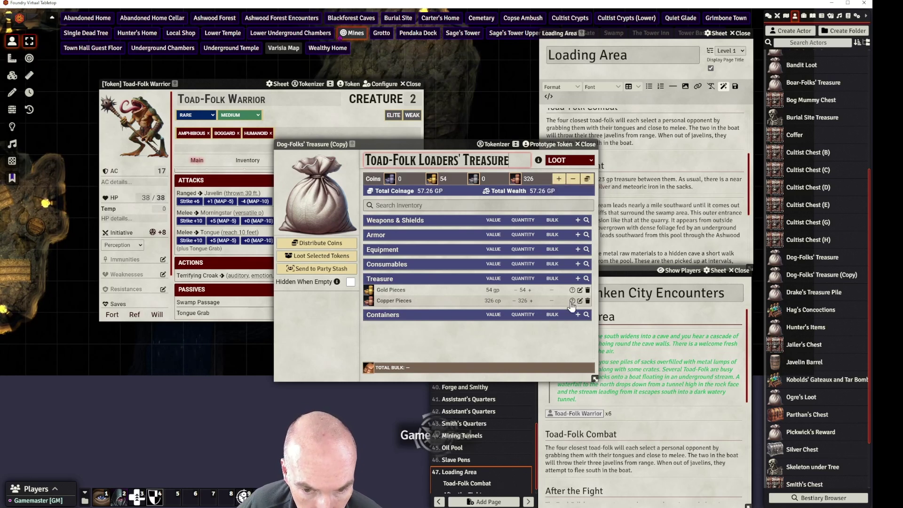
Delete the Copper Pieces from the Toad-Folk Loaders' Treasure inventory
{"action": "left_click", "coordinate": [588, 302]}
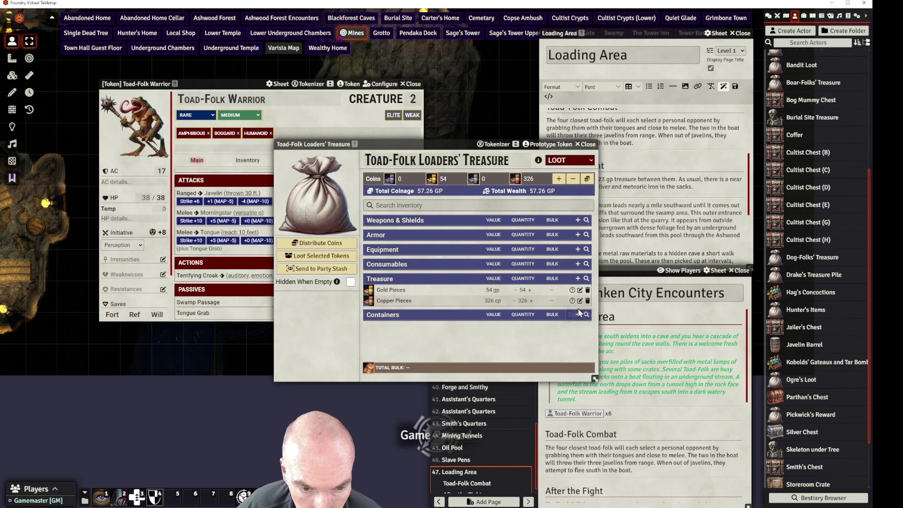
{"action": "left_click", "coordinate": [588, 301]}
{"action": "left_click", "coordinate": [402, 280]}
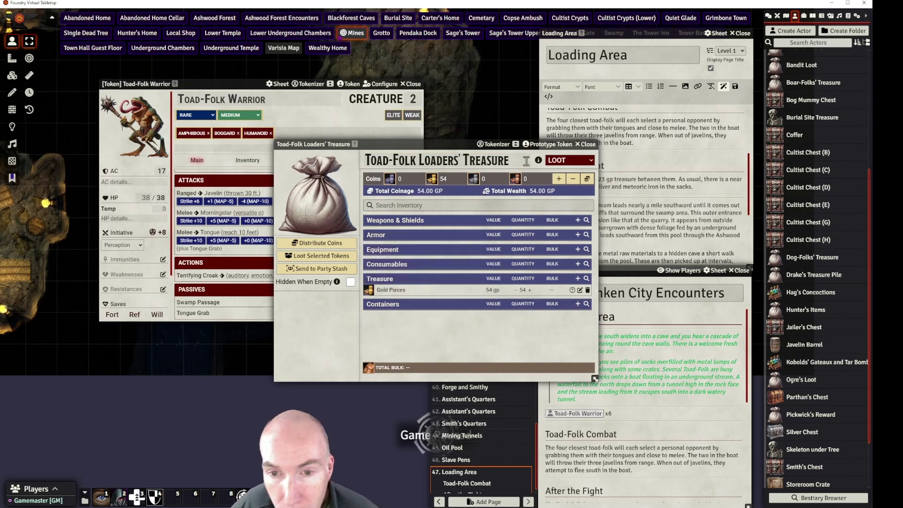
Reduce the Gold Pieces quantity in the Toad-Folk Loaders' Treasure to 23
{"action": "left_click_drag", "start_coordinate": [455, 141], "coordinate": [414, 127]}
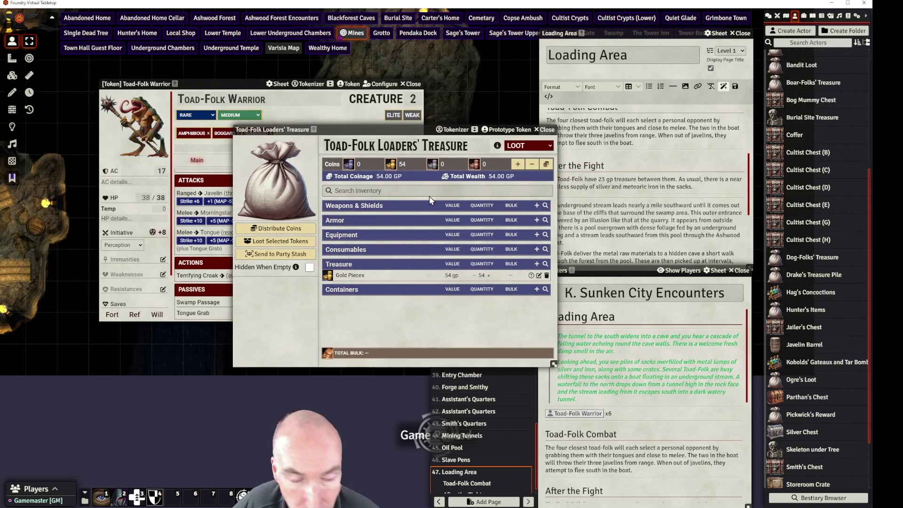
{"action": "left_click", "coordinate": [475, 276]}
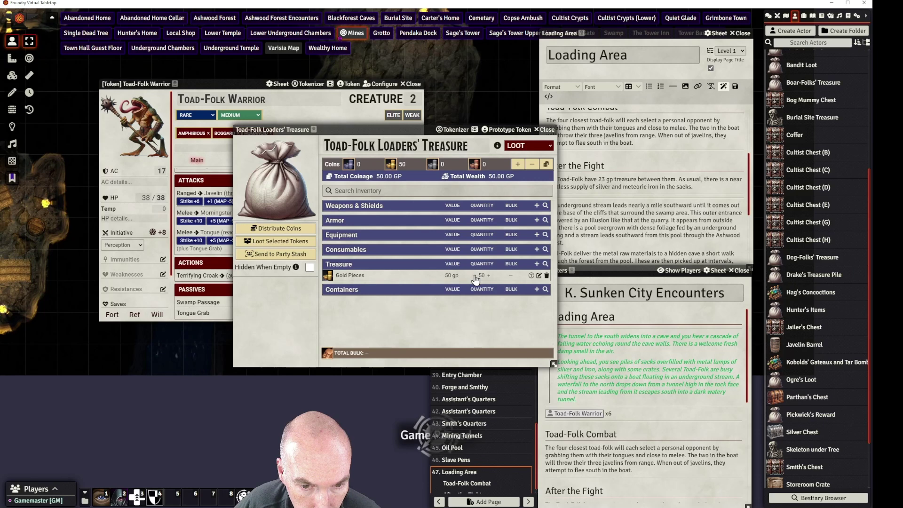
{"action": "left_click", "coordinate": [474, 276], "text": "ctrl"}
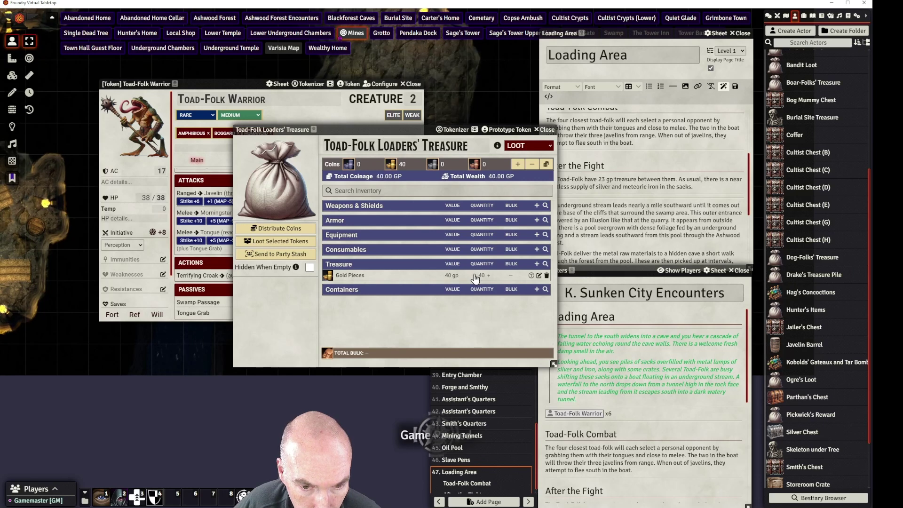
{"action": "left_click", "coordinate": [475, 276]}
{"action": "left_click", "coordinate": [475, 276]}
{"action": "left_click", "coordinate": [475, 277]}
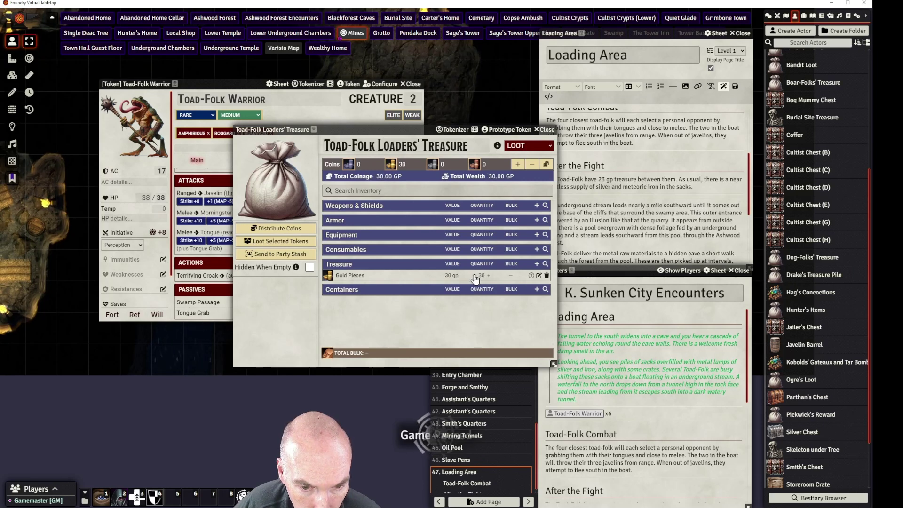
{"action": "left_click", "coordinate": [474, 276], "text": "shift"}
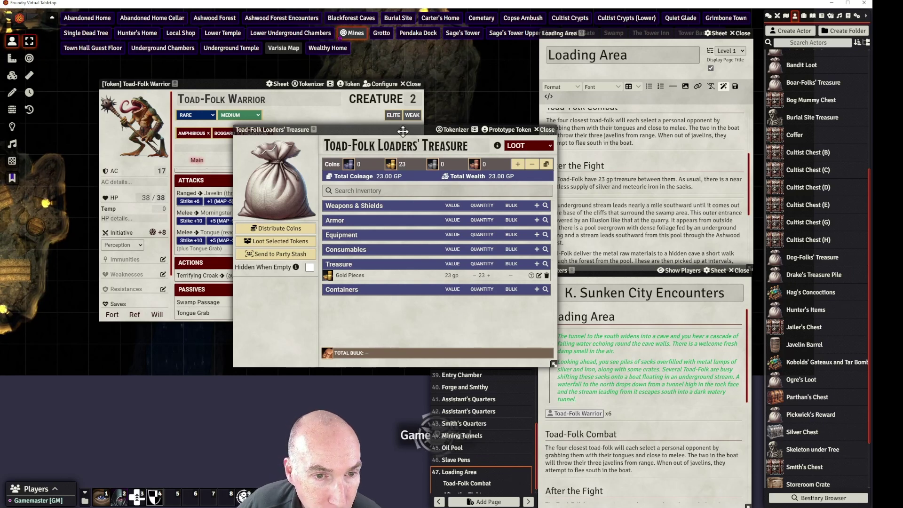
Set the treasure's prototype token name to "Toad-Folk Loaders' Treasure" and update the token
{"action": "left_click_drag", "start_coordinate": [403, 132], "coordinate": [412, 133]}
{"action": "left_click", "coordinate": [515, 131]}
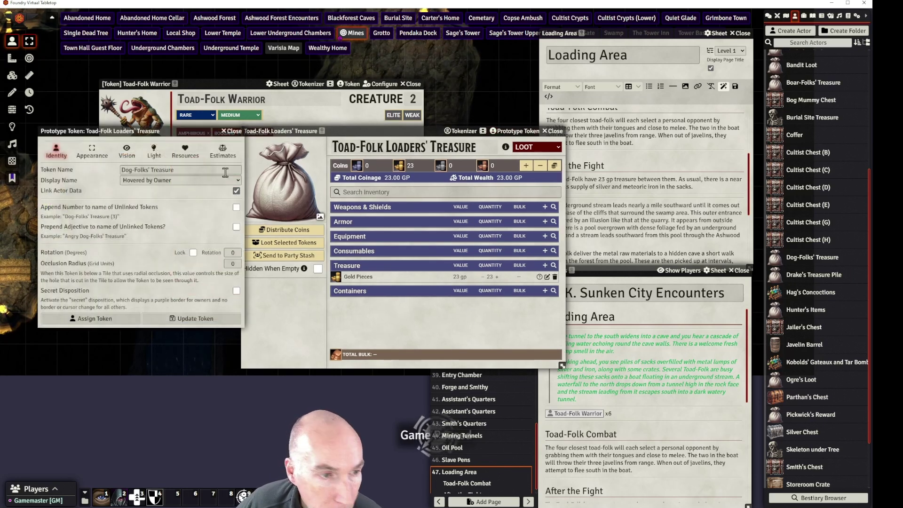
{"action": "left_click", "coordinate": [180, 170]}
{"action": "left_click_drag", "start_coordinate": [150, 170], "coordinate": [113, 171]}
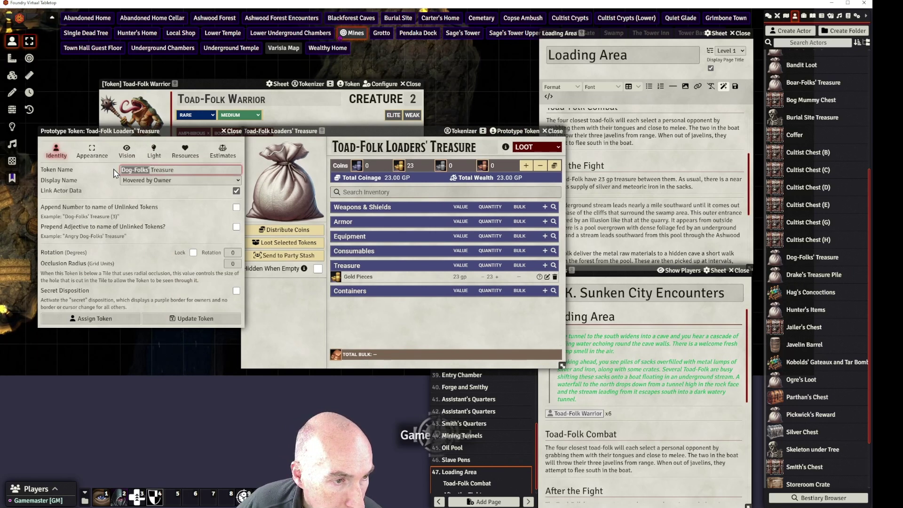
{"action": "type", "text": "Toad"}
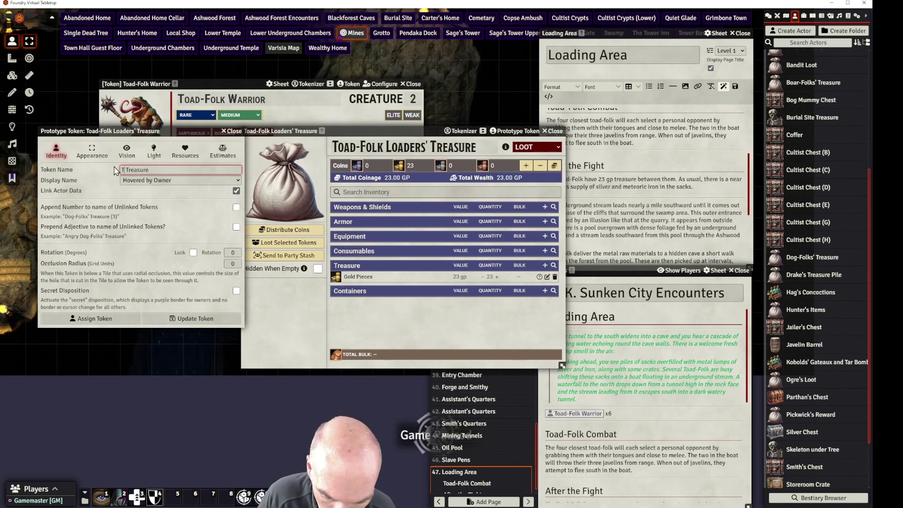
{"action": "type", "text": "-Folk Lo"}
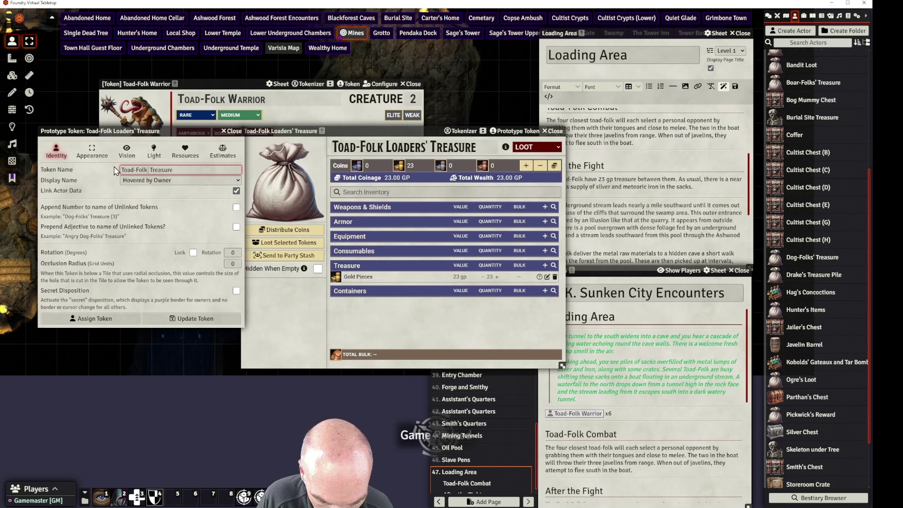
{"action": "type", "text": "aders "}
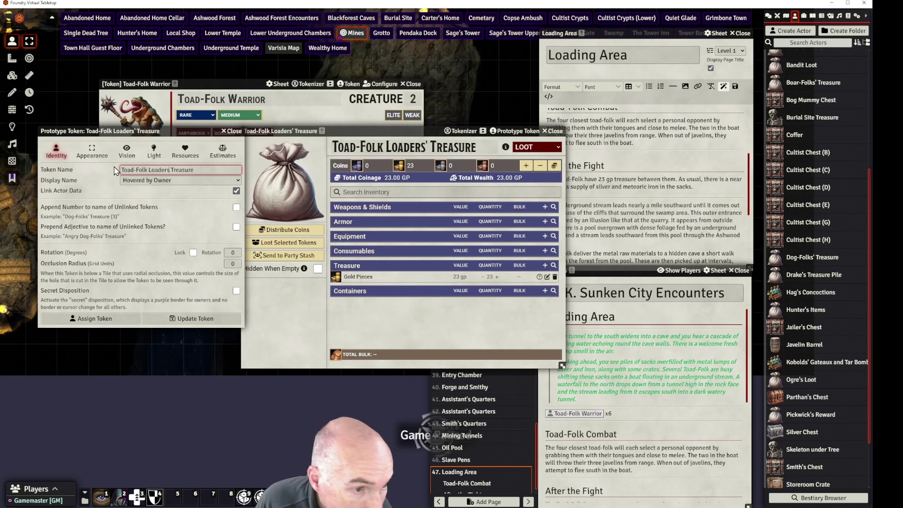
{"action": "type", "text": "'"}
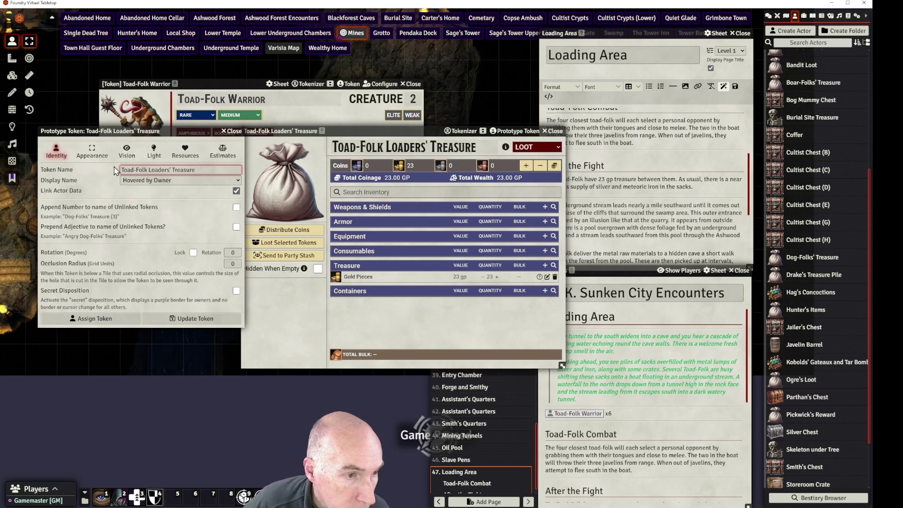
{"action": "left_click", "coordinate": [187, 220]}
{"action": "left_click", "coordinate": [191, 318]}
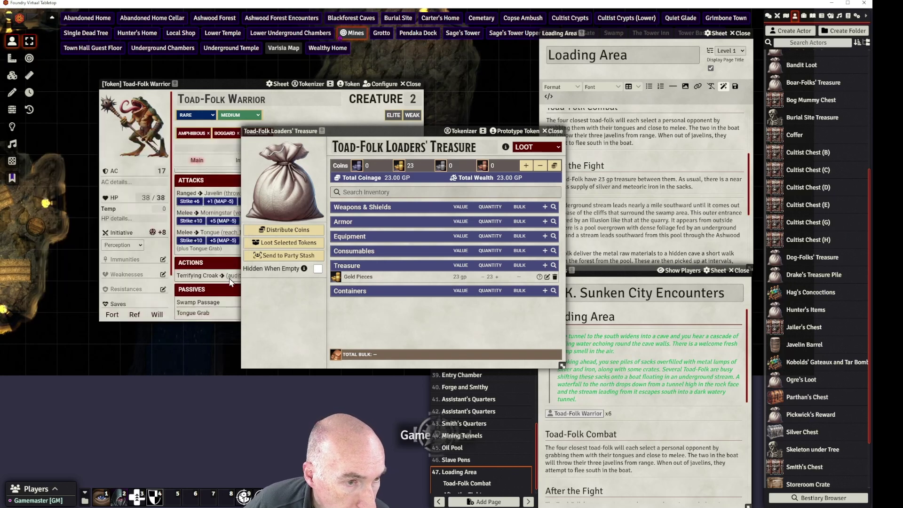
Close the Toad-Folk Warrior and Toad-Folk Loaders' Treasure sheets to uncover the cave map
{"action": "left_click_drag", "start_coordinate": [381, 134], "coordinate": [476, 149]}
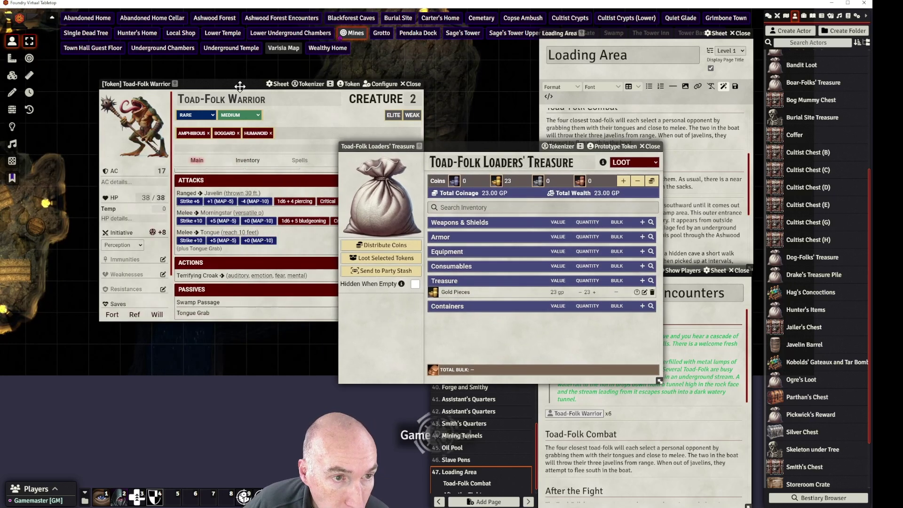
{"action": "left_click_drag", "start_coordinate": [400, 90], "coordinate": [396, 118]}
{"action": "left_click", "coordinate": [406, 112]}
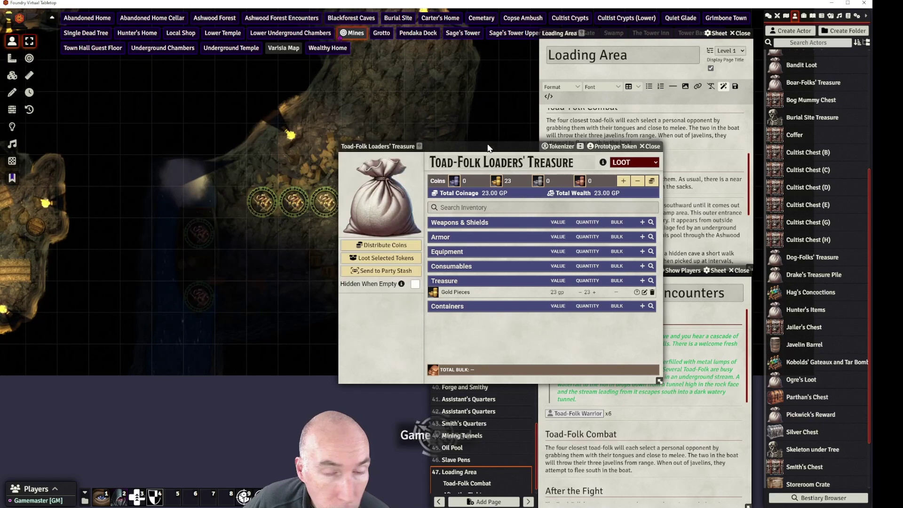
{"action": "left_click_drag", "start_coordinate": [524, 145], "coordinate": [551, 130]}
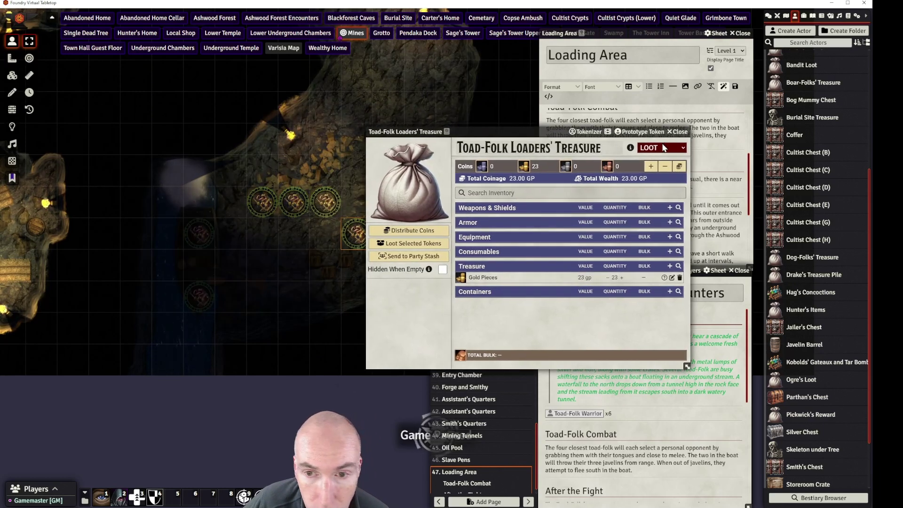
{"action": "left_click", "coordinate": [683, 132]}
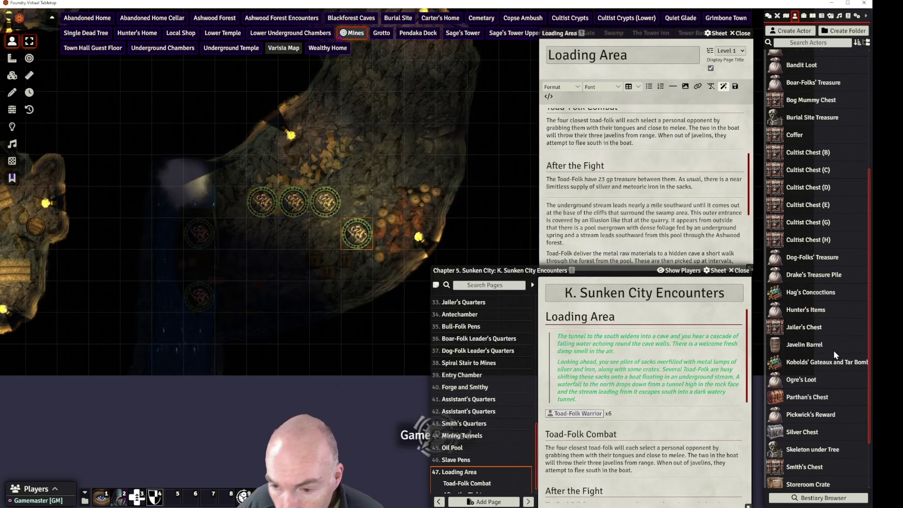
Place the Toad-Folk Loaders' Treasure on the floor of the loading cave, east of the stream, and set its token to hidden
{"action": "scroll", "coordinate": [834, 350], "scroll_direction": "down", "scroll_amount": 3}
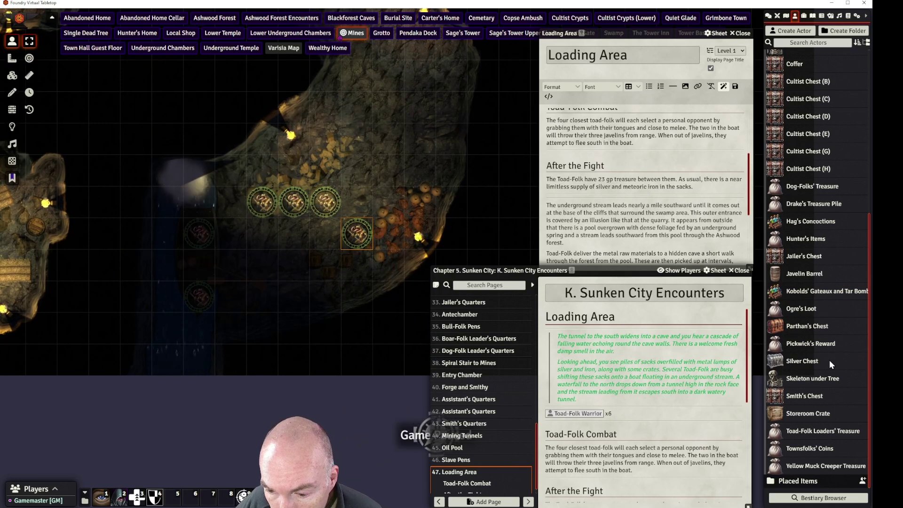
{"action": "left_click_drag", "start_coordinate": [811, 435], "coordinate": [286, 276]}
{"action": "right_click", "coordinate": [287, 277]}
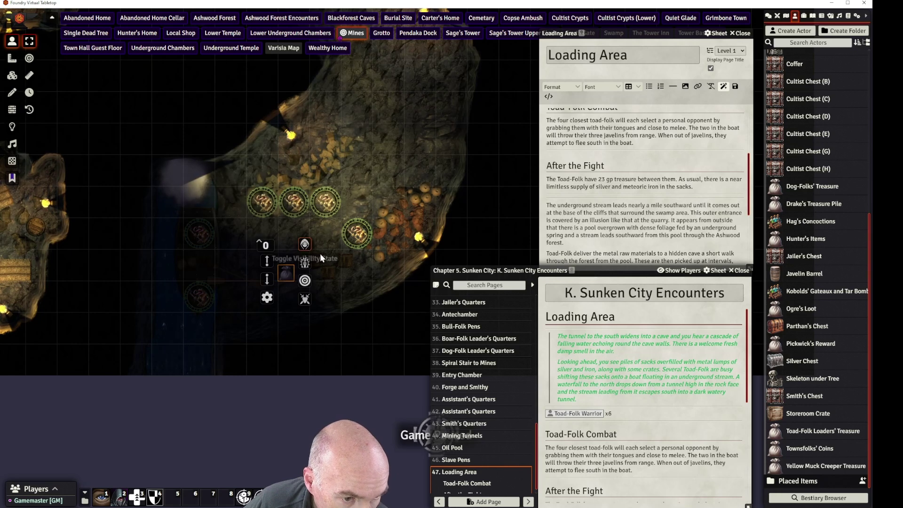
{"action": "left_click", "coordinate": [267, 279]}
{"action": "left_click", "coordinate": [306, 276]}
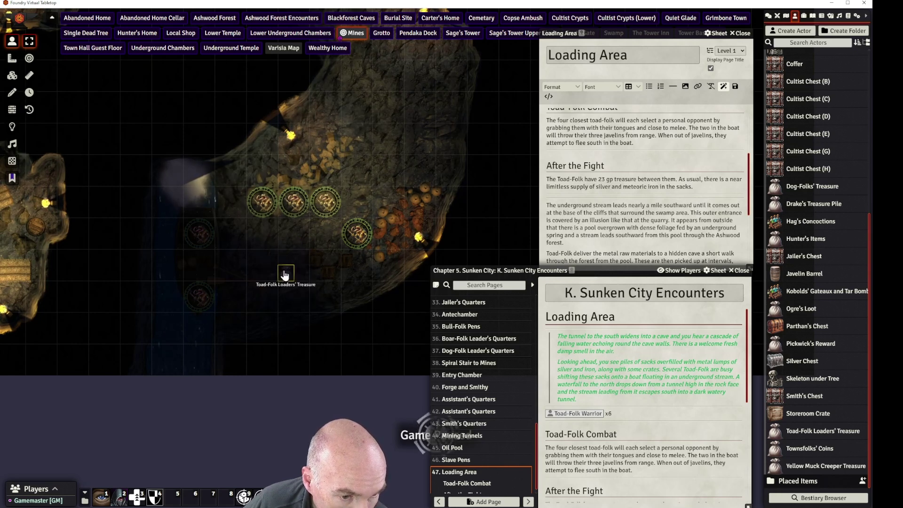
{"action": "right_click", "coordinate": [285, 276]}
{"action": "left_click", "coordinate": [329, 270]}
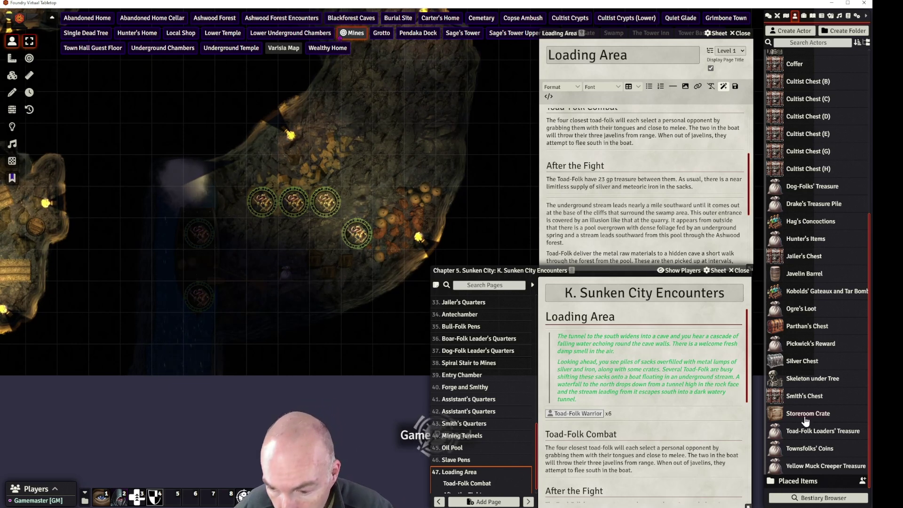
Insert a link to the Toad-Folk Loaders' Treasure below the 23 gp paragraph and check it in the journal's After the Fight section
{"action": "left_click_drag", "start_coordinate": [824, 431], "coordinate": [607, 212]}
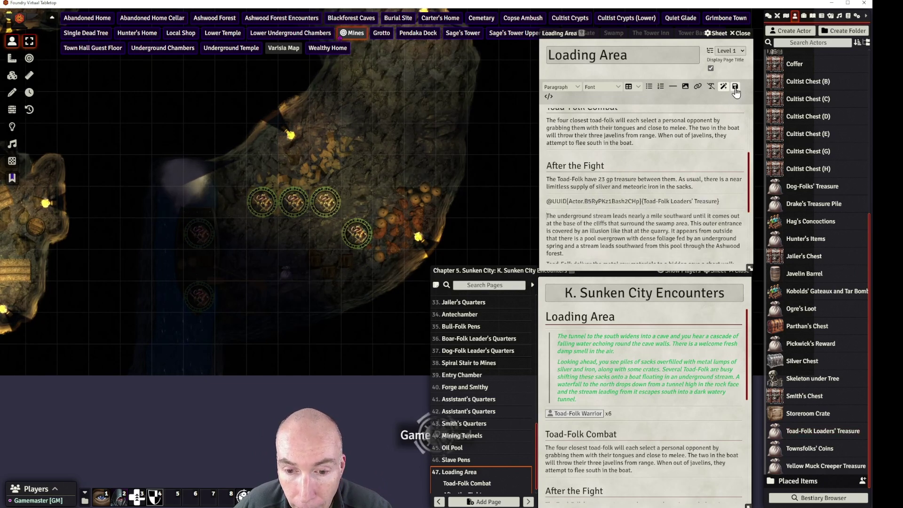
{"action": "scroll", "coordinate": [466, 478], "scroll_direction": "down", "scroll_amount": 1}
{"action": "left_click", "coordinate": [464, 483]}
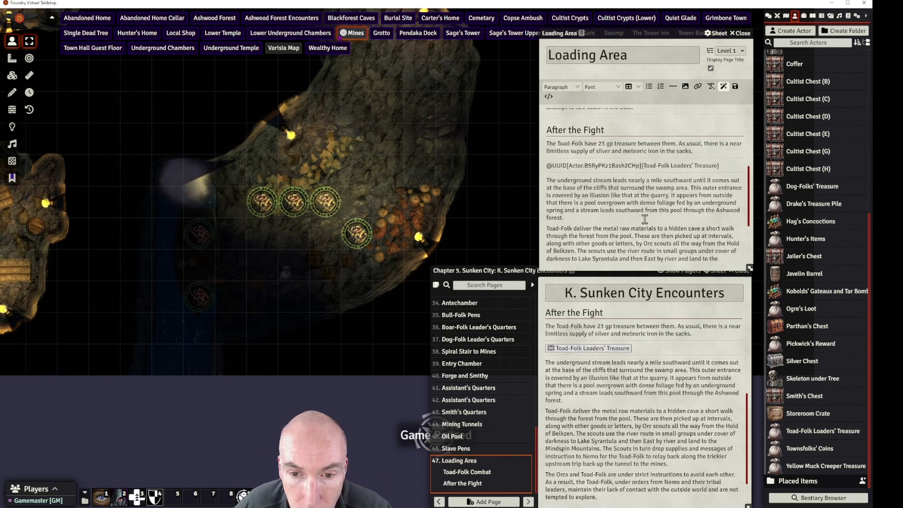
Add the line "Underground Stream" above the paragraph describing where the underground stream leads
{"action": "scroll", "coordinate": [548, 184], "scroll_direction": "down", "scroll_amount": 1}
{"action": "left_click", "coordinate": [548, 180]}
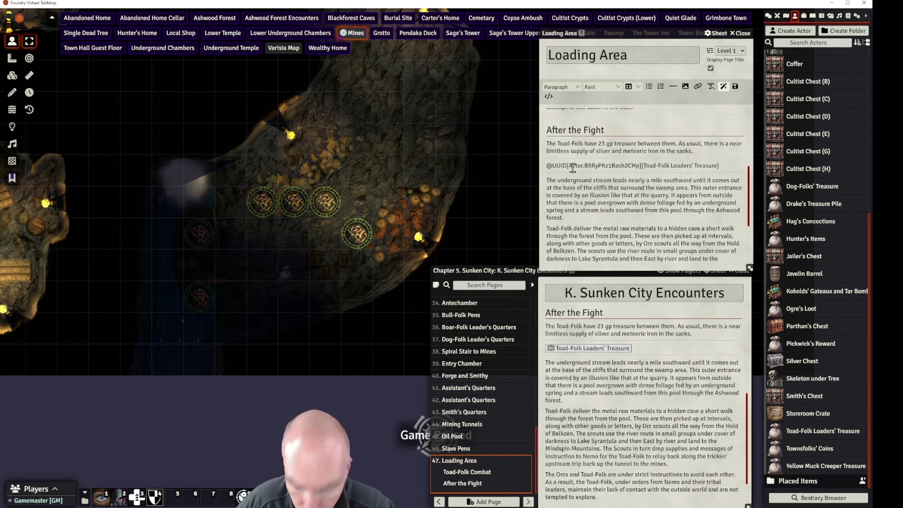
{"action": "key", "text": "Return"}
{"action": "type", "text": "Und"}
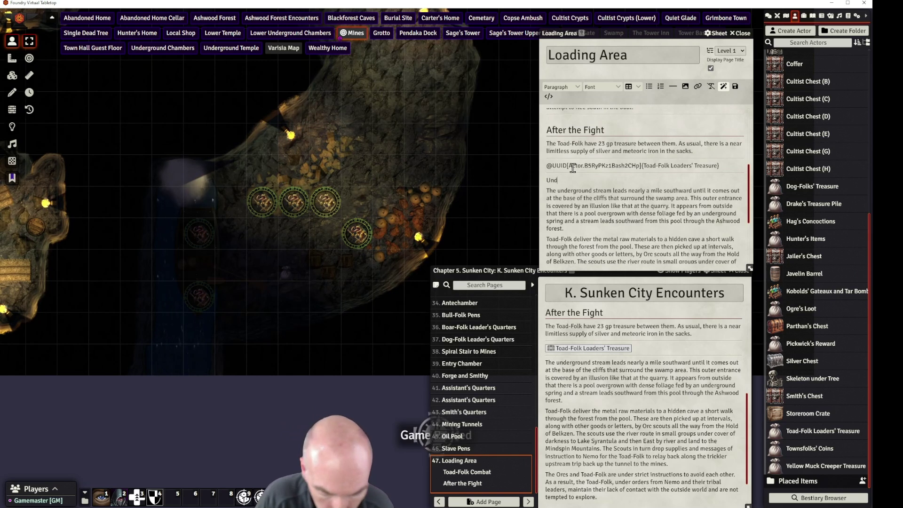
{"action": "type", "text": "erground"}
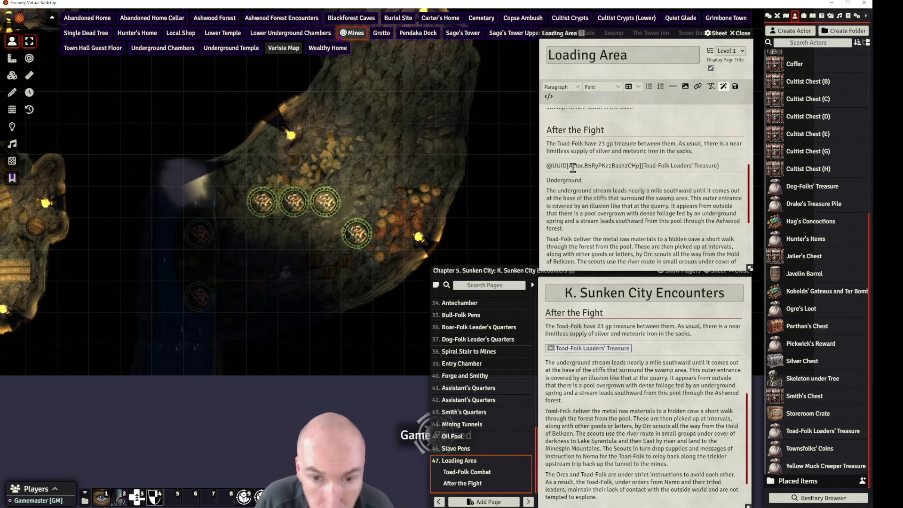
{"action": "type", "text": " Stream"}
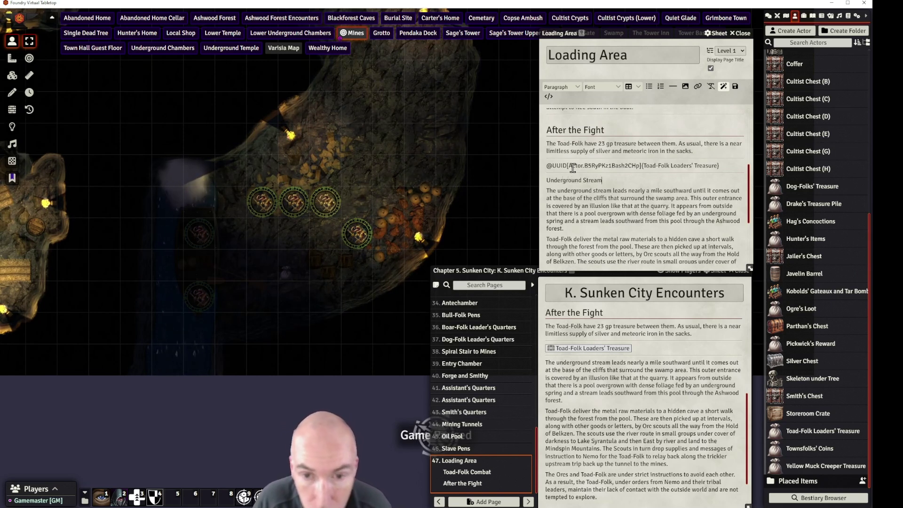
Format the "Underground Stream" line as Heading 2
{"action": "left_click_drag", "start_coordinate": [607, 180], "coordinate": [550, 178]}
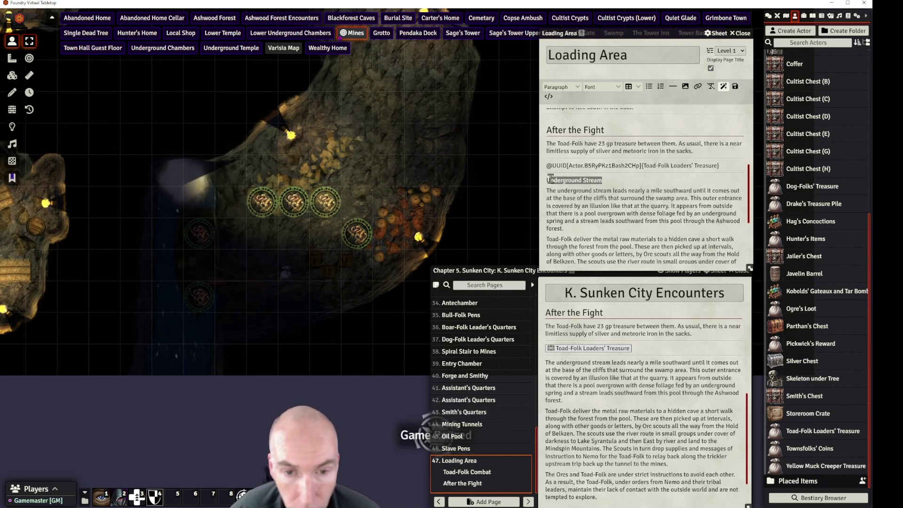
{"action": "left_click", "coordinate": [560, 87]}
{"action": "mouse_move", "coordinate": [564, 112]}
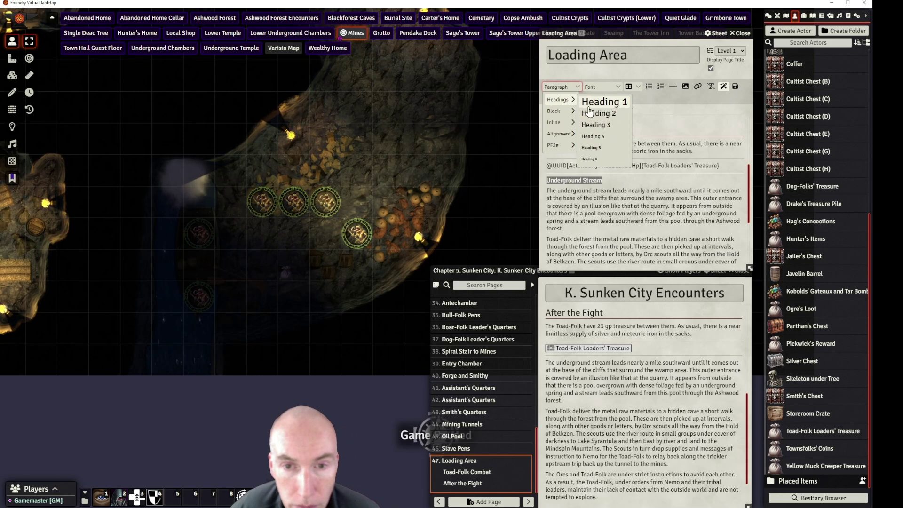
{"action": "left_click", "coordinate": [595, 112]}
{"action": "left_click", "coordinate": [617, 217]}
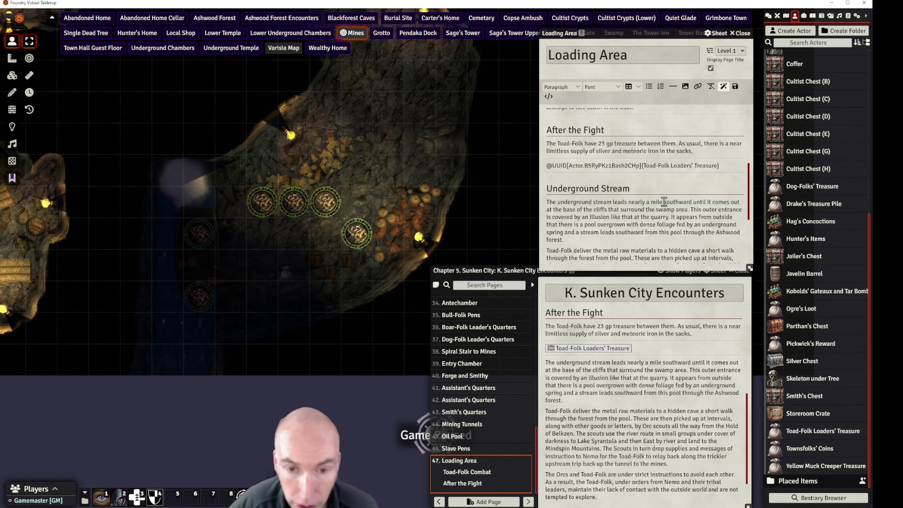
{"action": "scroll", "coordinate": [673, 214], "scroll_direction": "down", "scroll_amount": 2}
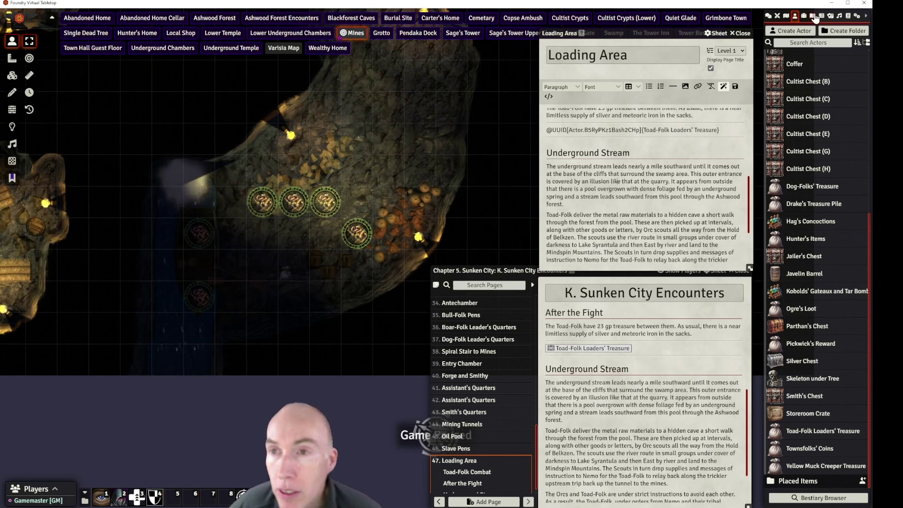
View the Ashwood Forest scene from the Chapter 2. Ashwood folder and examine the area south of marker K
{"action": "left_click", "coordinate": [786, 17]}
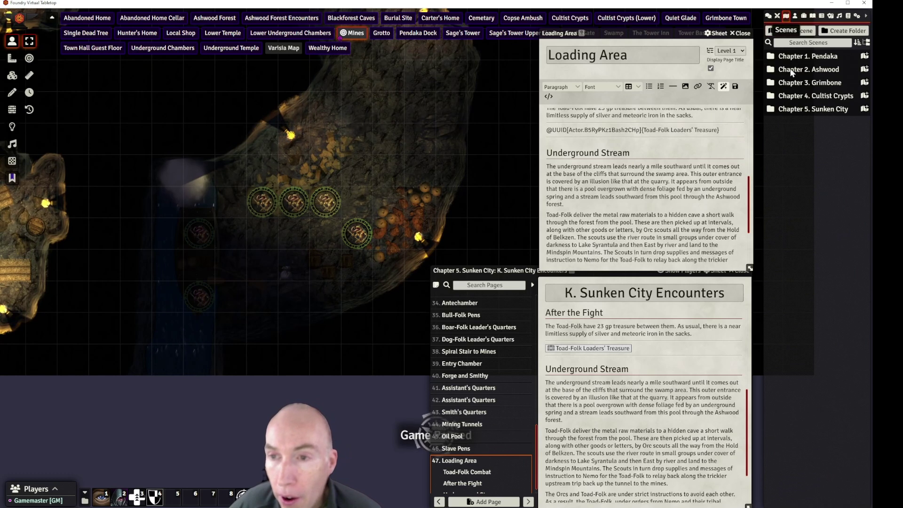
{"action": "left_click", "coordinate": [812, 69]}
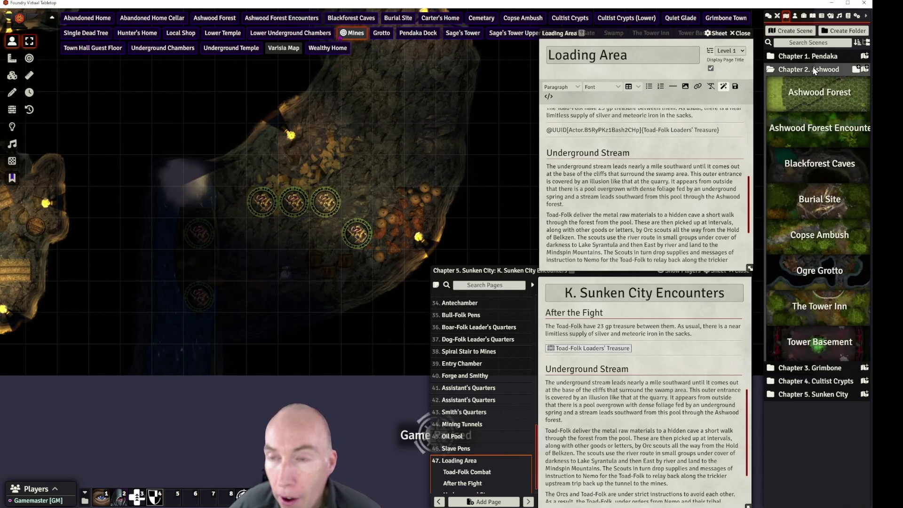
{"action": "left_click", "coordinate": [809, 102]}
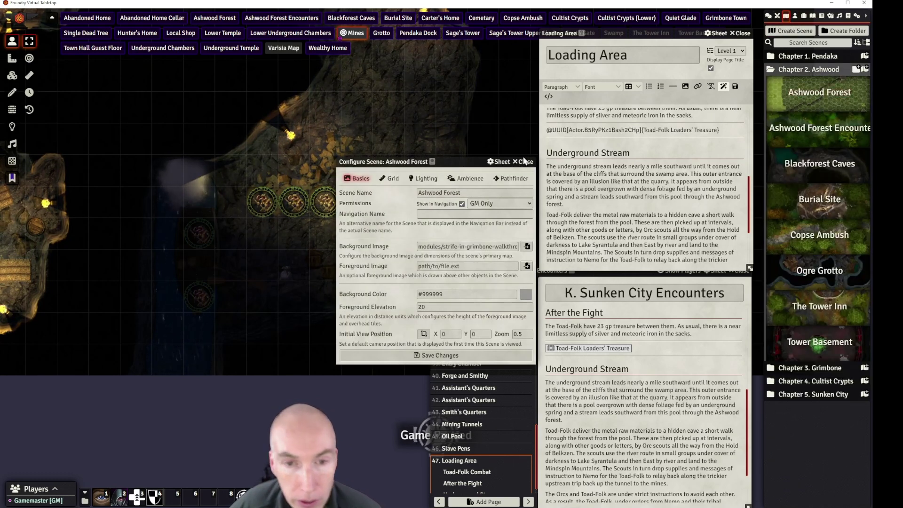
{"action": "key", "text": "Escape"}
{"action": "right_click", "coordinate": [803, 101]}
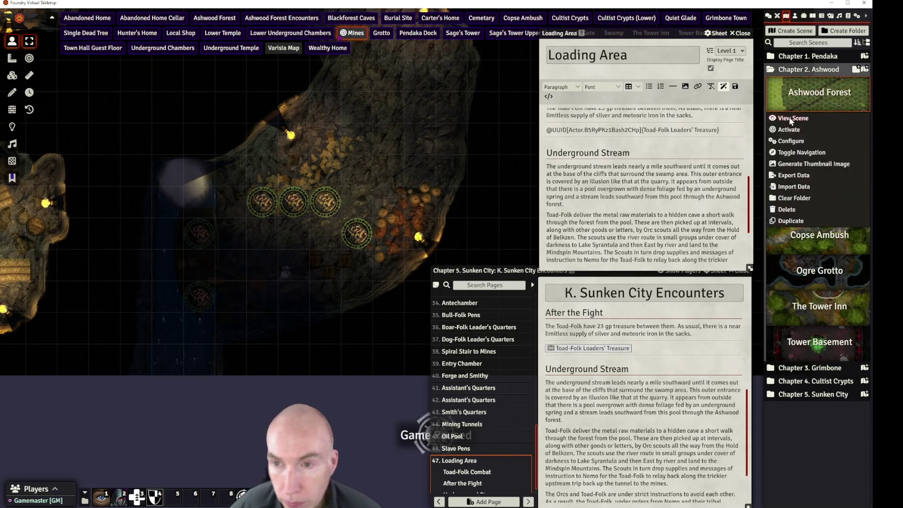
{"action": "left_click", "coordinate": [789, 118]}
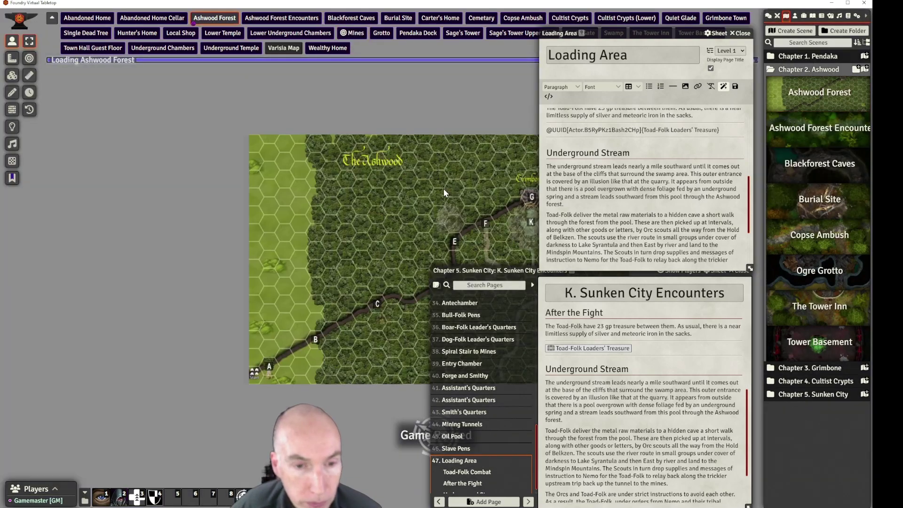
{"action": "scroll", "coordinate": [272, 218], "scroll_direction": "up", "scroll_amount": 10}
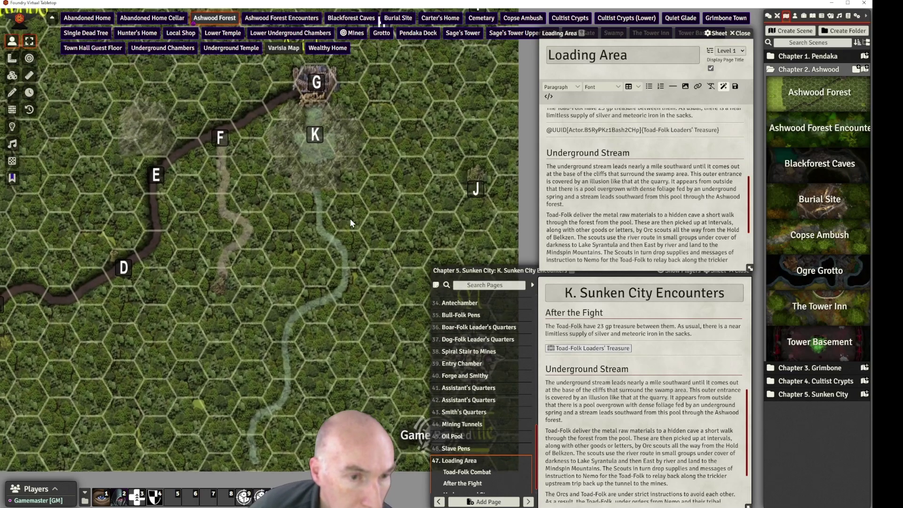
Reveal the hidden stream tile running south from marker K on the forest map, and hide it again
{"action": "left_click", "coordinate": [12, 75]}
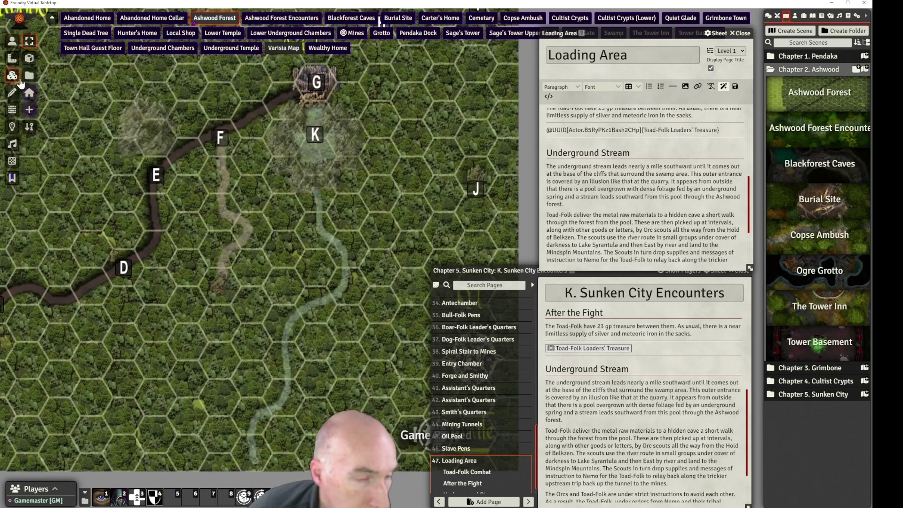
{"action": "left_click", "coordinate": [318, 216]}
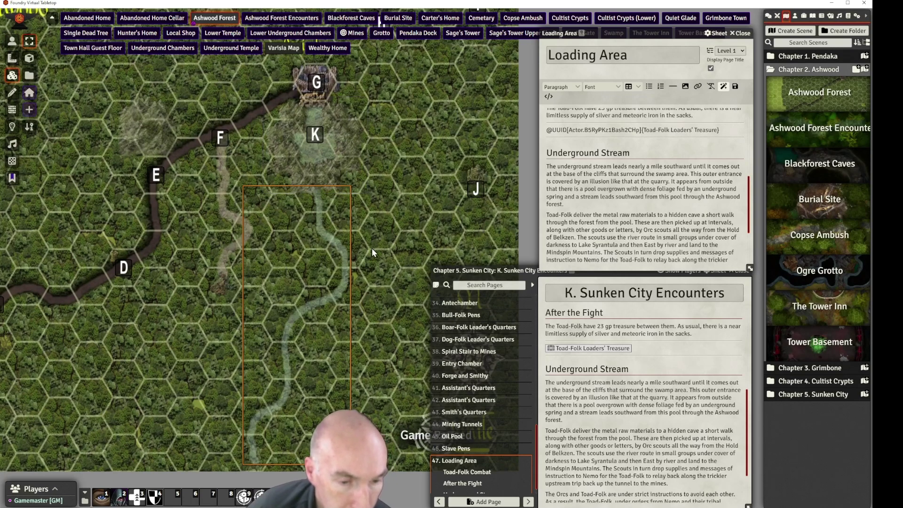
{"action": "right_click", "coordinate": [338, 196]}
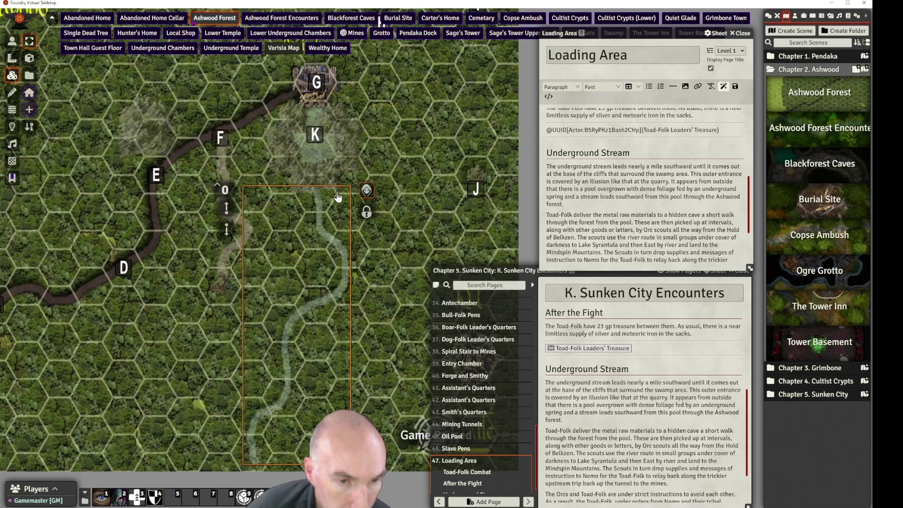
{"action": "left_click", "coordinate": [367, 190]}
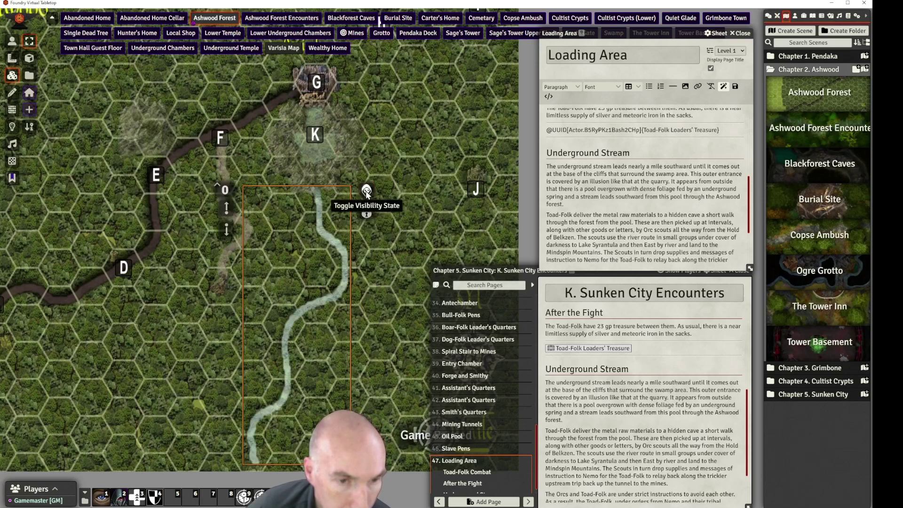
{"action": "left_click", "coordinate": [367, 190]}
{"action": "scroll", "coordinate": [372, 263], "scroll_direction": "down", "scroll_amount": 8}
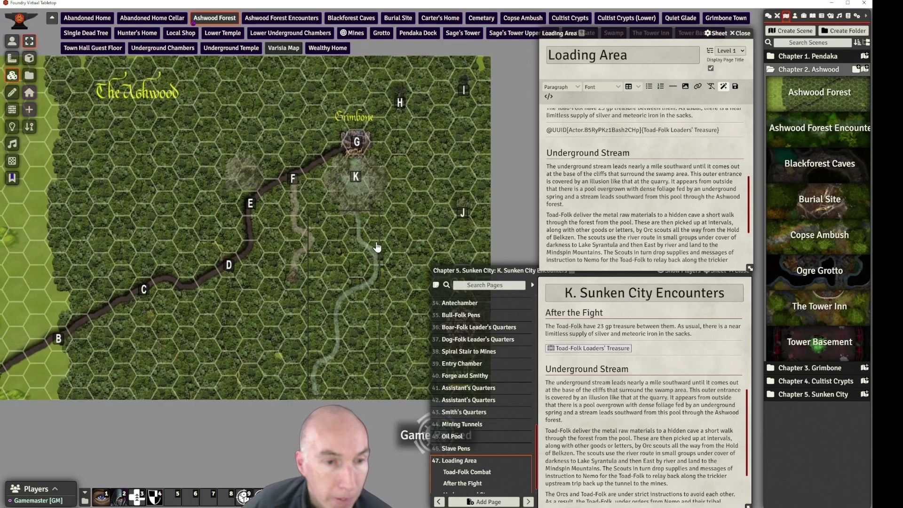
{"action": "left_click_drag", "start_coordinate": [431, 198], "coordinate": [419, 218]}
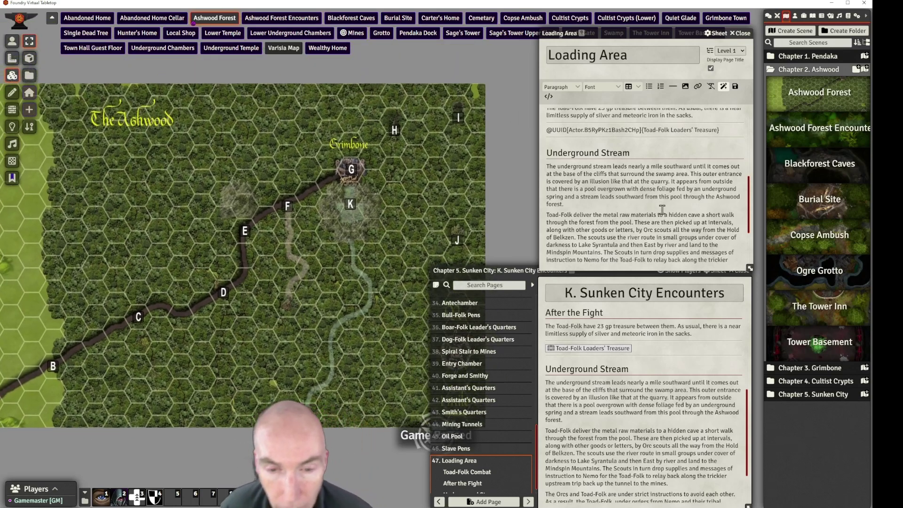
Add the line "Transportation of the Metals" above the paragraph about Toad-Folk delivering the raw materials
{"action": "scroll", "coordinate": [657, 201], "scroll_direction": "down", "scroll_amount": 3}
{"action": "scroll", "coordinate": [659, 204], "scroll_direction": "up", "scroll_amount": 2}
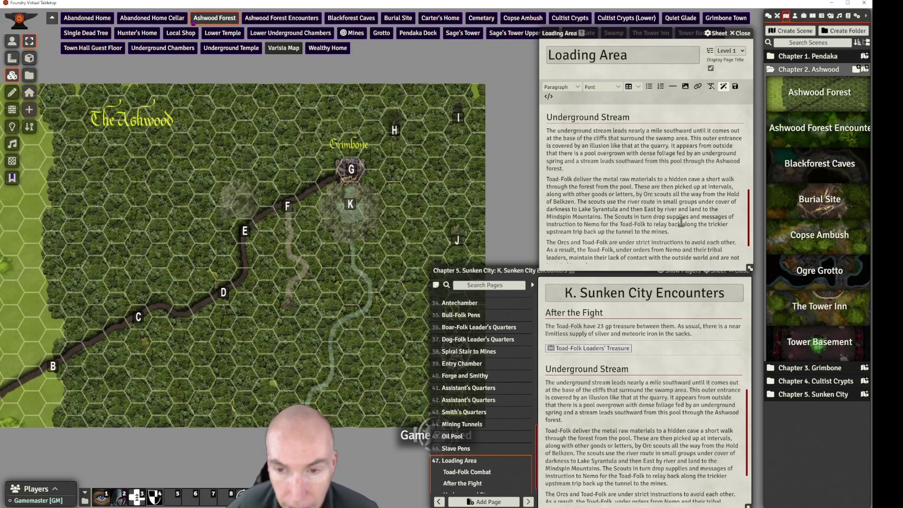
{"action": "scroll", "coordinate": [681, 221], "scroll_direction": "down", "scroll_amount": 1}
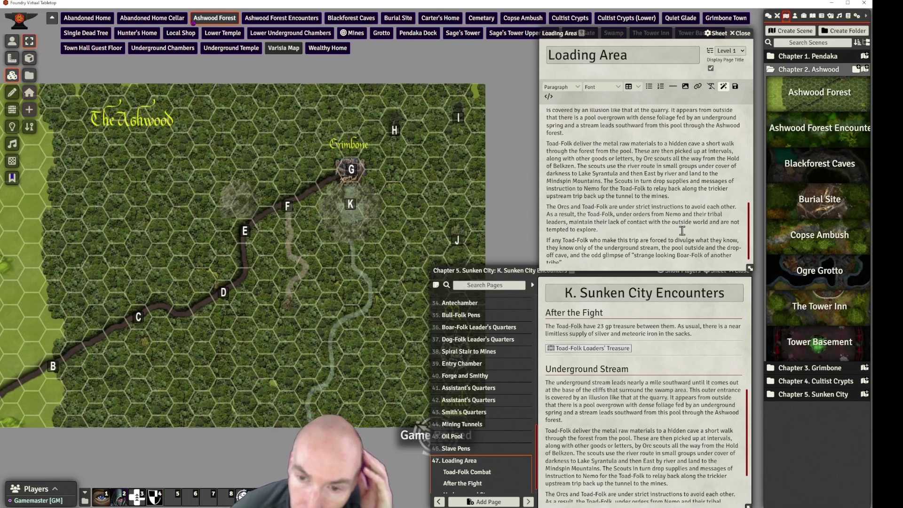
{"action": "scroll", "coordinate": [682, 231], "scroll_direction": "up", "scroll_amount": 2}
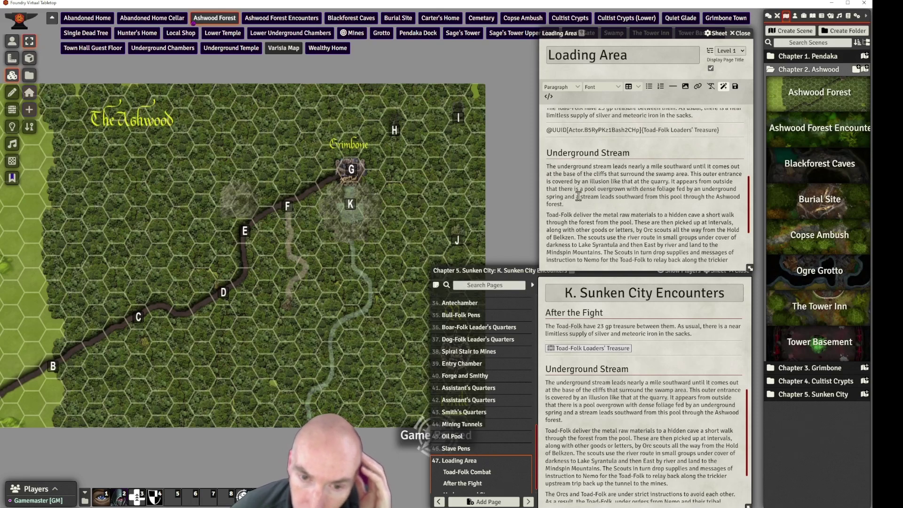
{"action": "left_click", "coordinate": [673, 92]}
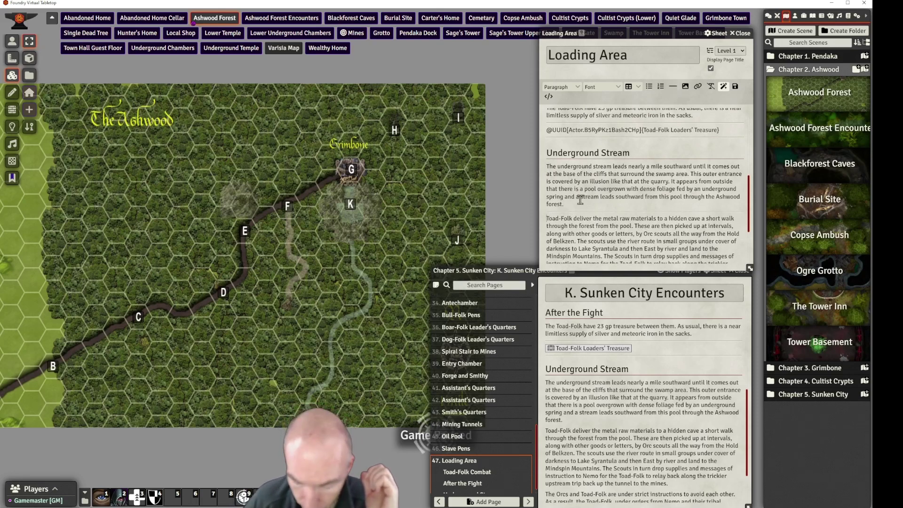
{"action": "key", "text": "Return"}
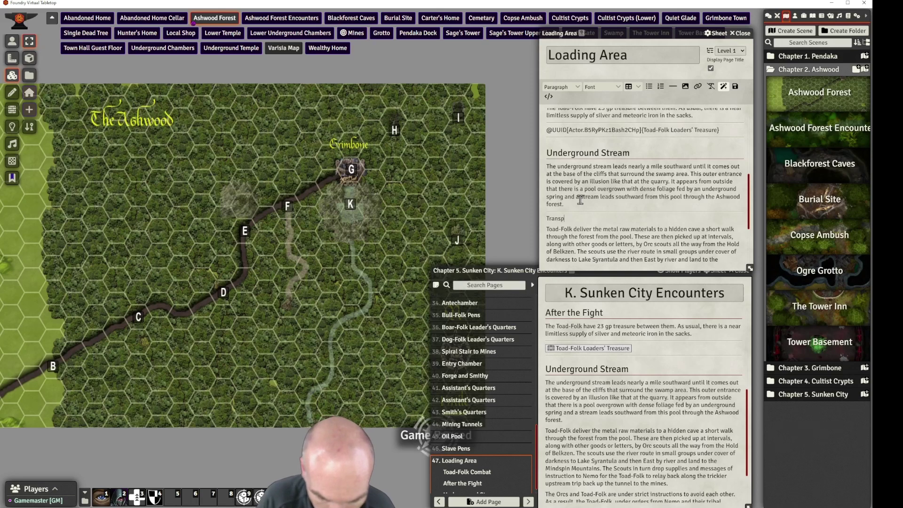
{"action": "type", "text": "Transportation of the Metals"}
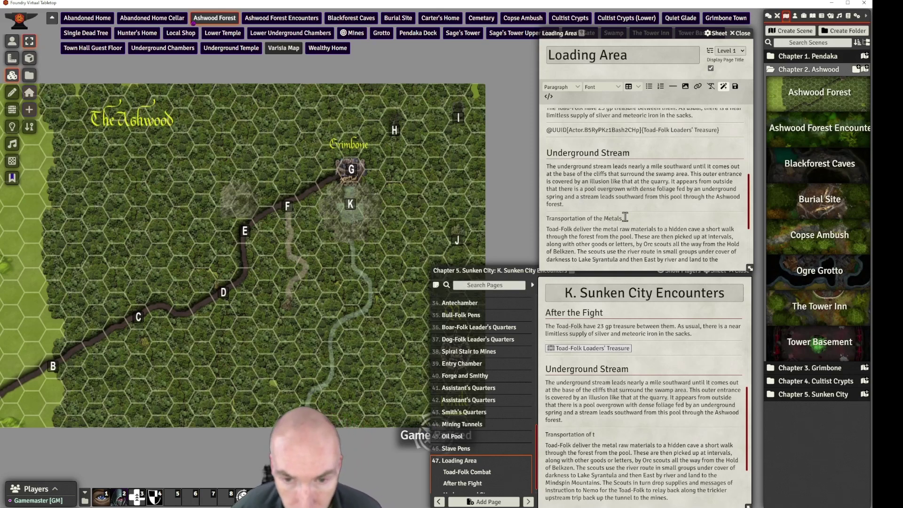
Format the "Transportation of the Metals" line as Heading 2
{"action": "left_click_drag", "start_coordinate": [625, 218], "coordinate": [546, 222]}
{"action": "left_click", "coordinate": [559, 87]}
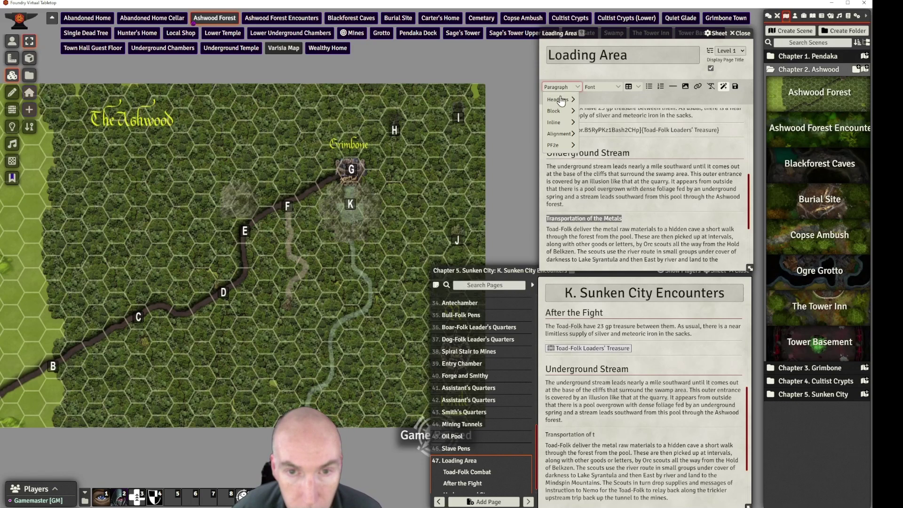
{"action": "mouse_move", "coordinate": [562, 100]}
{"action": "left_click", "coordinate": [602, 113]}
{"action": "left_click", "coordinate": [646, 241]}
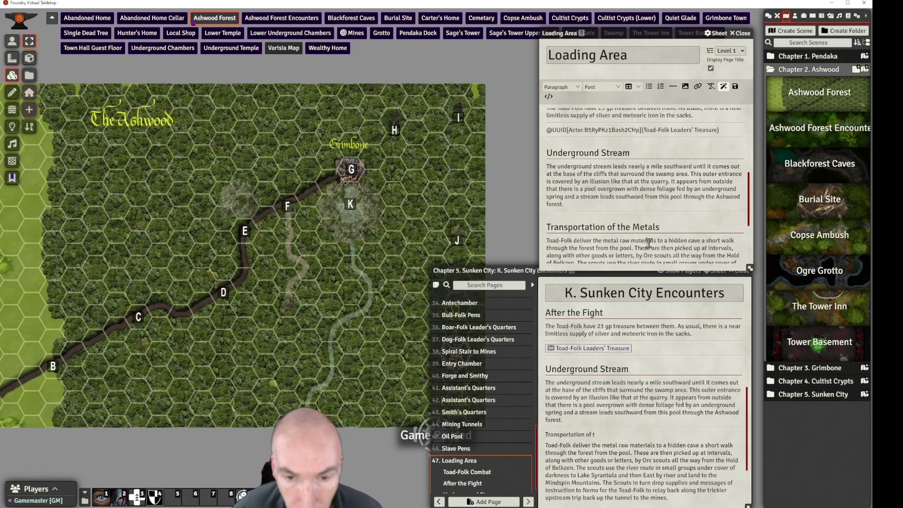
{"action": "scroll", "coordinate": [662, 225], "scroll_direction": "down", "scroll_amount": 3}
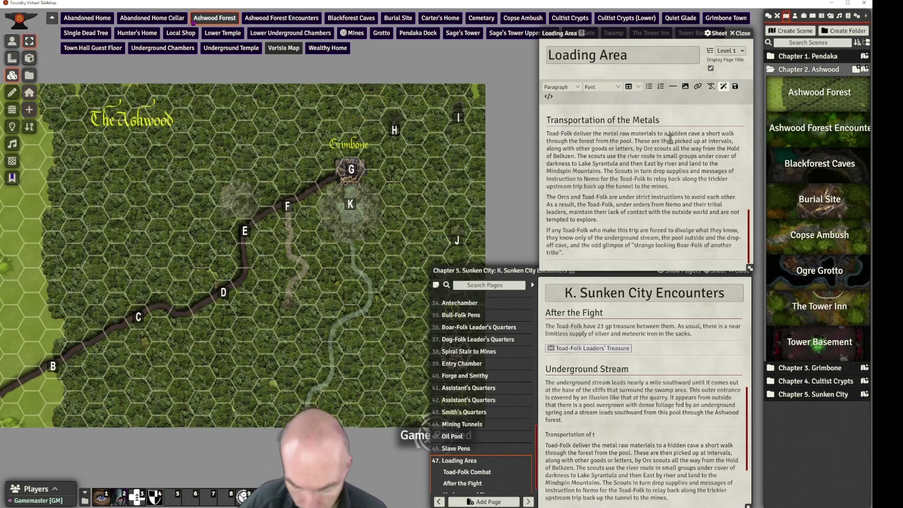
Lowercase "Orc" before "scouts" in the Transportation of the Metals paragraph and insert "who have come" before "all the way"
{"action": "key", "text": "BackSpace"}
{"action": "type", "text": "o"}
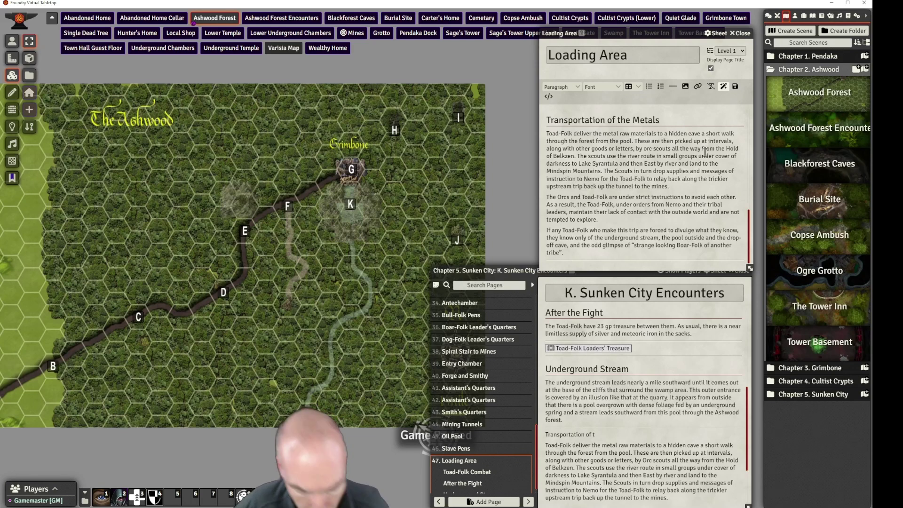
{"action": "type", "text": "who have"}
{"action": "type", "text": "come"}
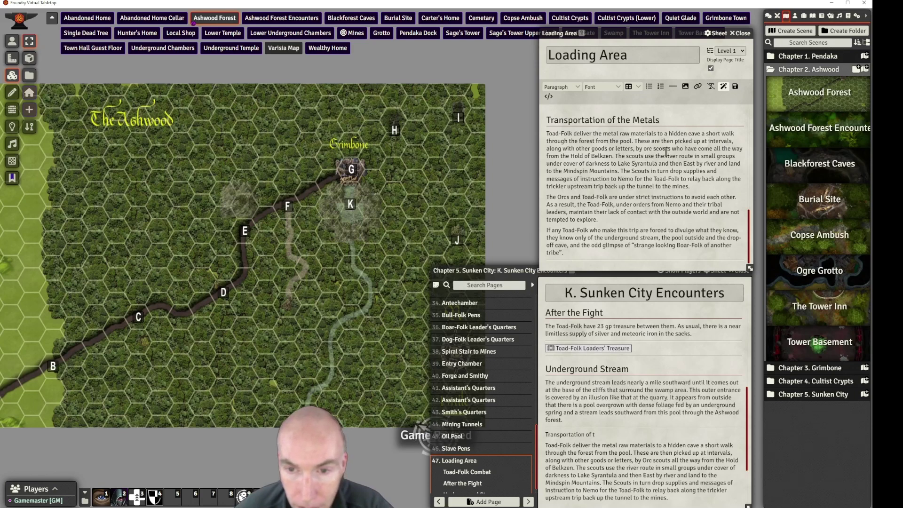
Extend the sentence after "Hold of Belkzen" with ", taken along another trail to a landing area further south down the stream."
{"action": "left_click", "coordinate": [614, 156]}
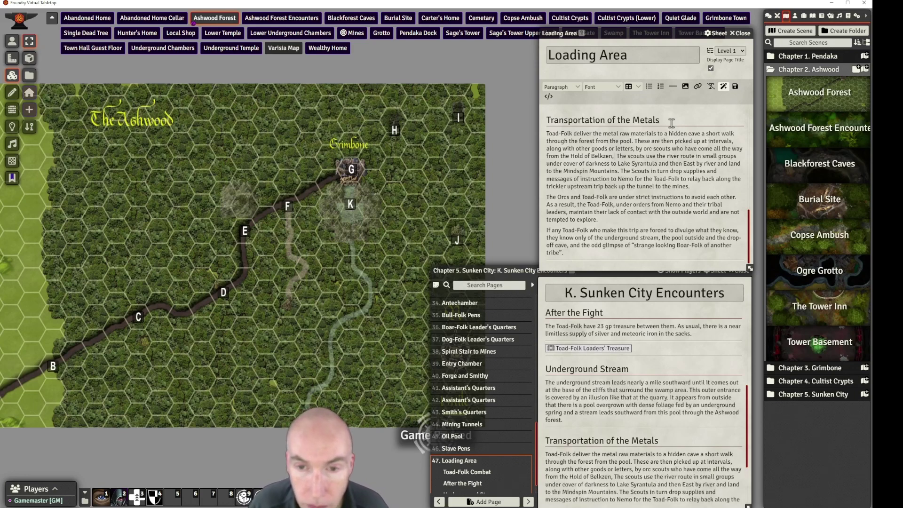
{"action": "type", "text": "taken a"}
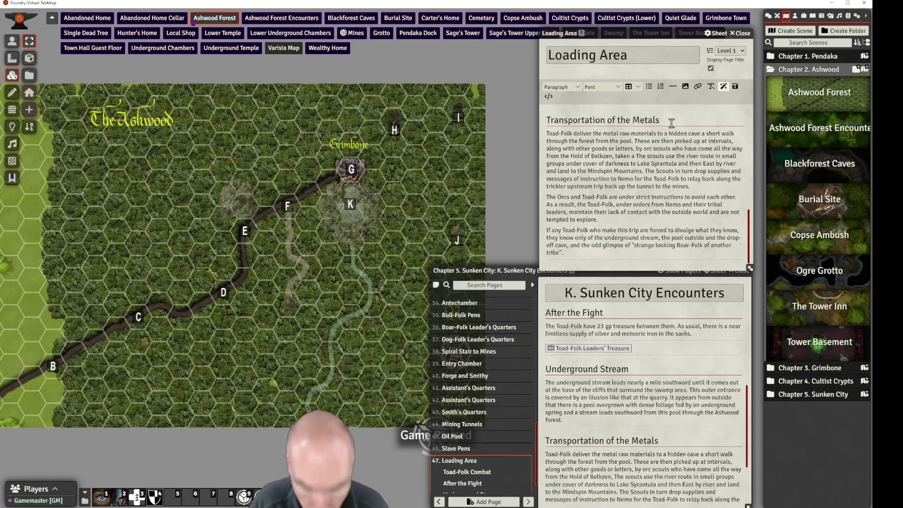
{"action": "type", "text": "long an "}
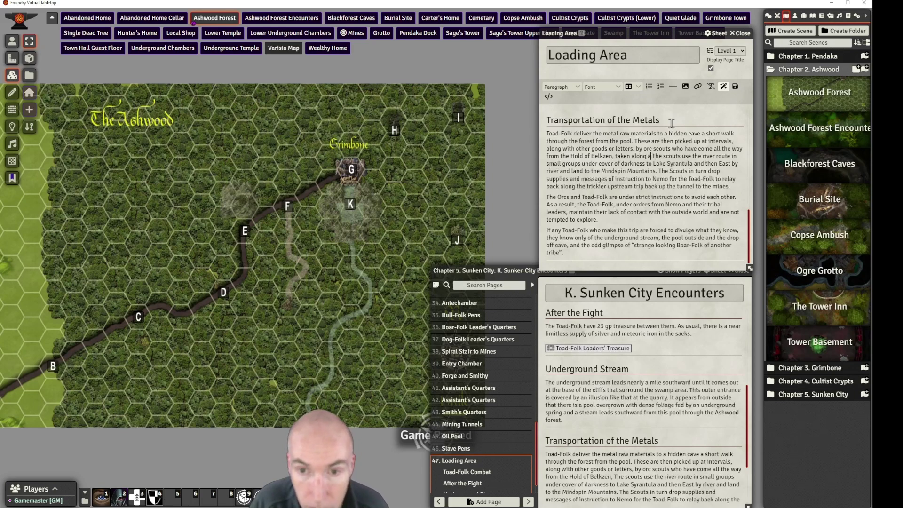
{"action": "type", "text": "other trail"}
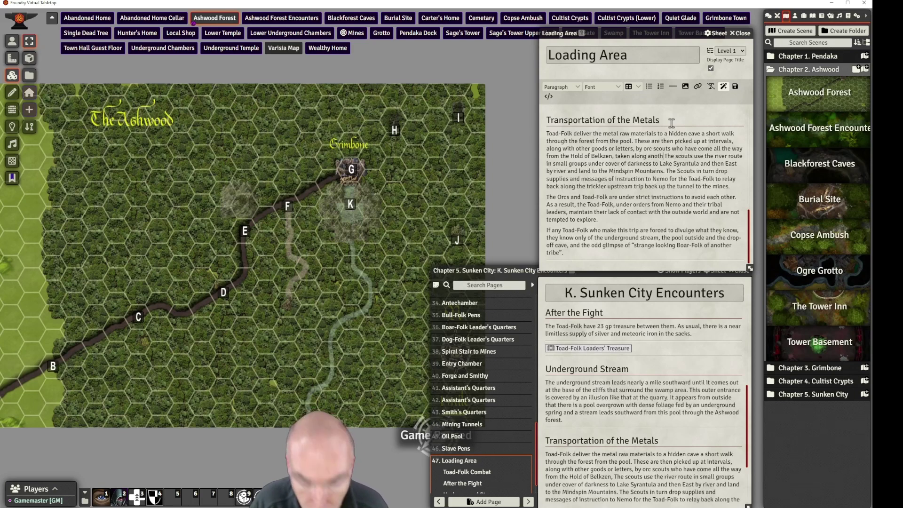
{"action": "type", "text": " to a"}
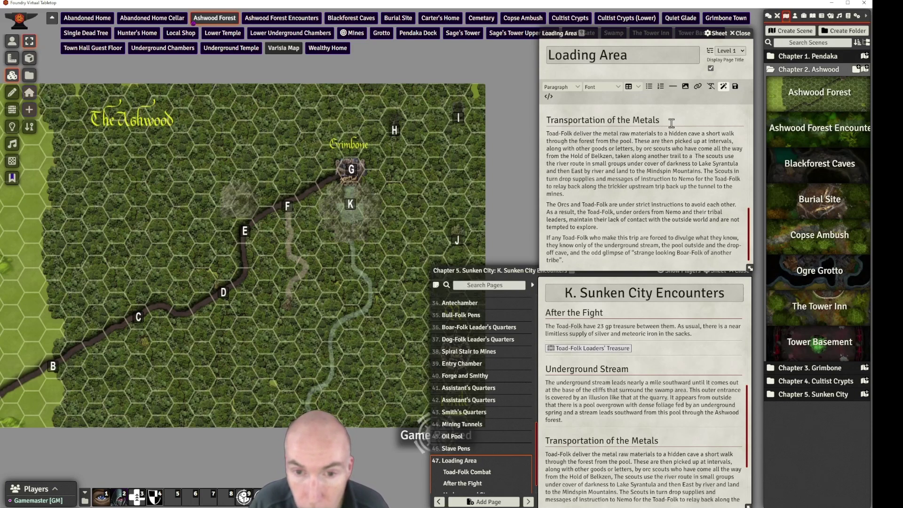
{"action": "type", "text": " landnig ar"}
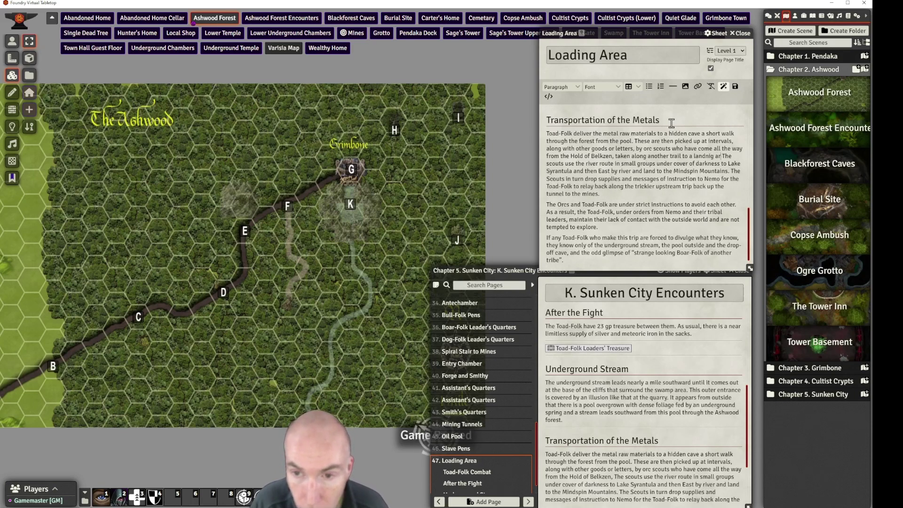
{"action": "key", "text": "BackSpace"}
{"action": "key", "text": "BackSpace"}
{"action": "key", "text": "BackSpace"}
{"action": "type", "text": "ing are"}
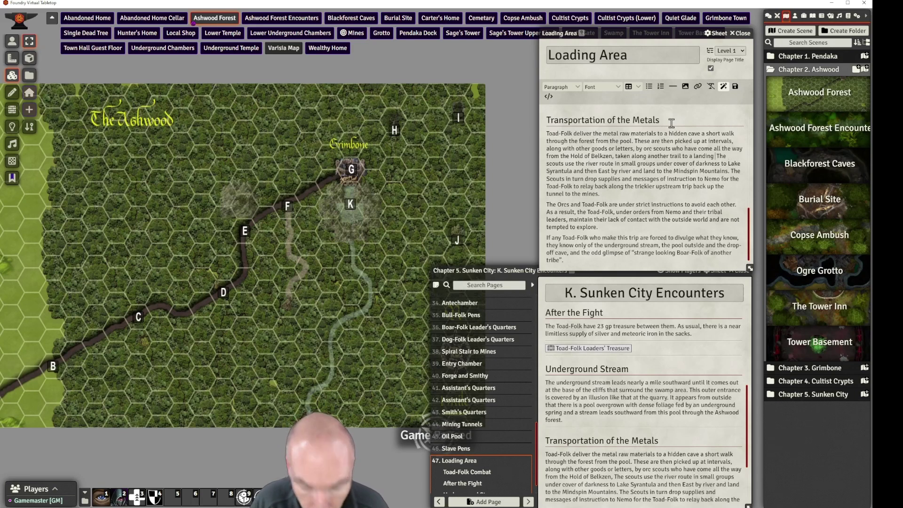
{"action": "type", "text": "a furt"}
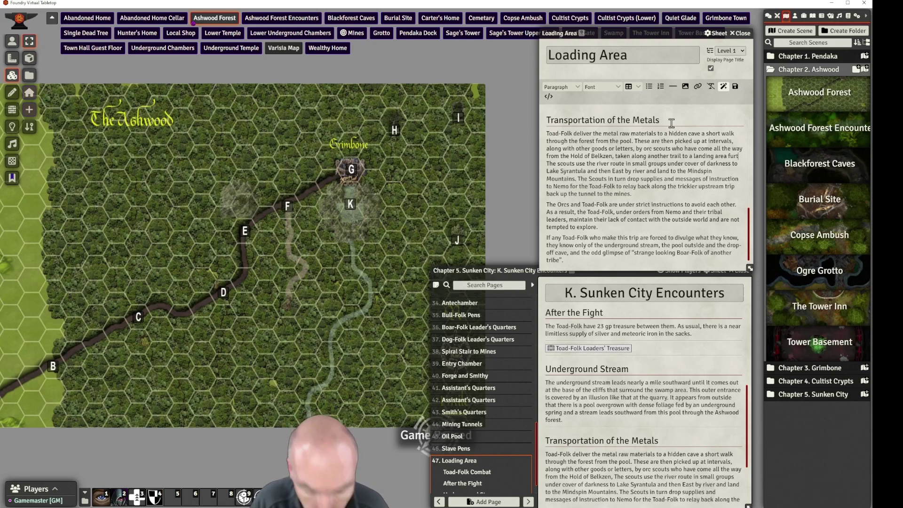
{"action": "type", "text": "her south down the"}
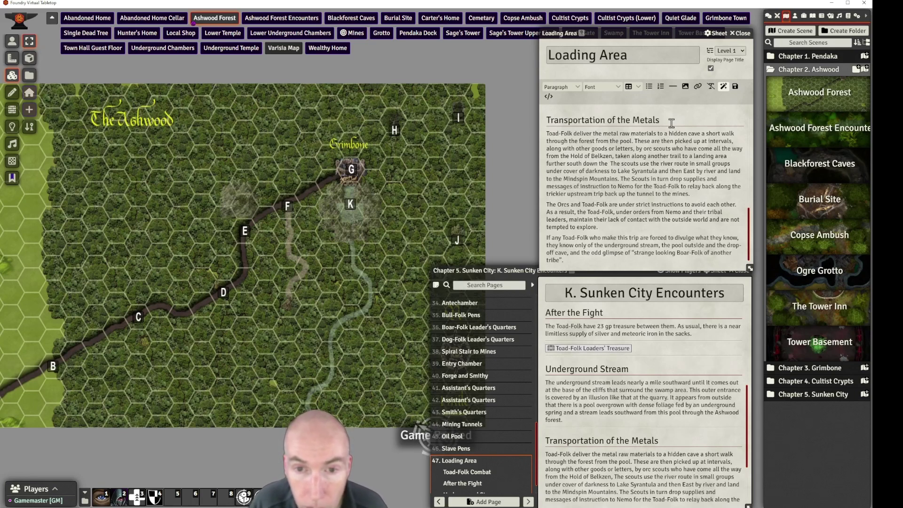
{"action": "type", "text": " stre"}
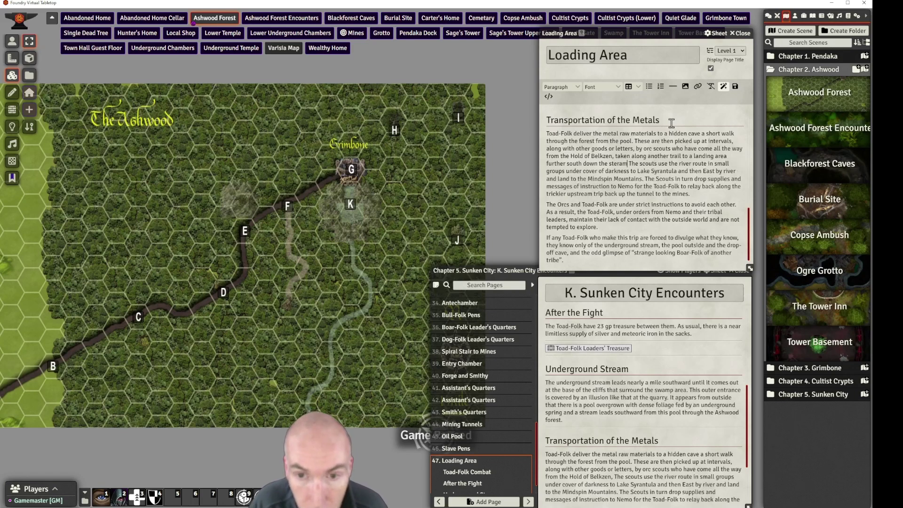
{"action": "type", "text": "am."}
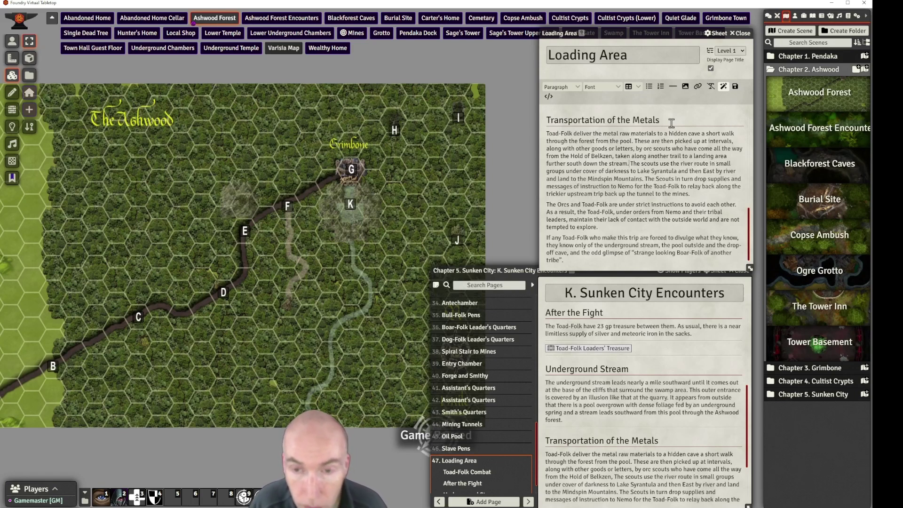
Reread the Underground Stream and Transportation of the Metals sections to check how the route descriptions fit together
{"action": "scroll", "coordinate": [675, 148], "scroll_direction": "up", "scroll_amount": 3}
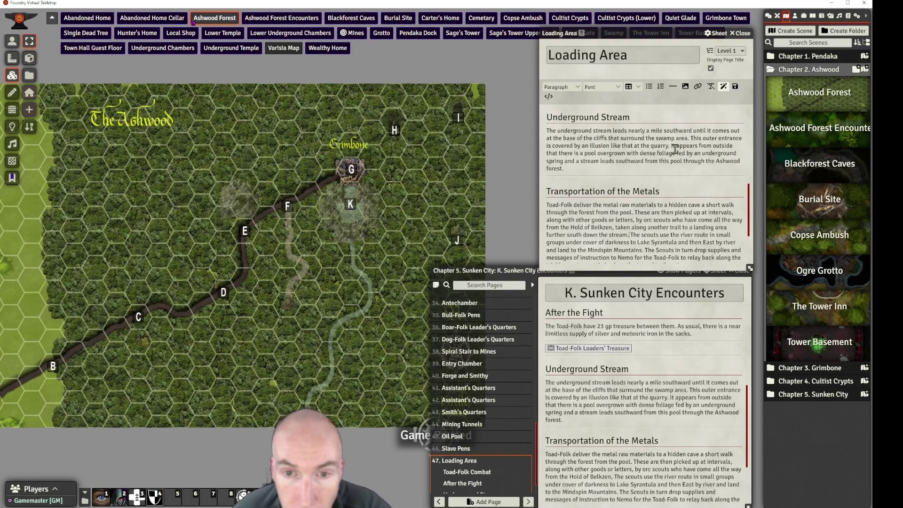
{"action": "scroll", "coordinate": [672, 187], "scroll_direction": "down", "scroll_amount": 3}
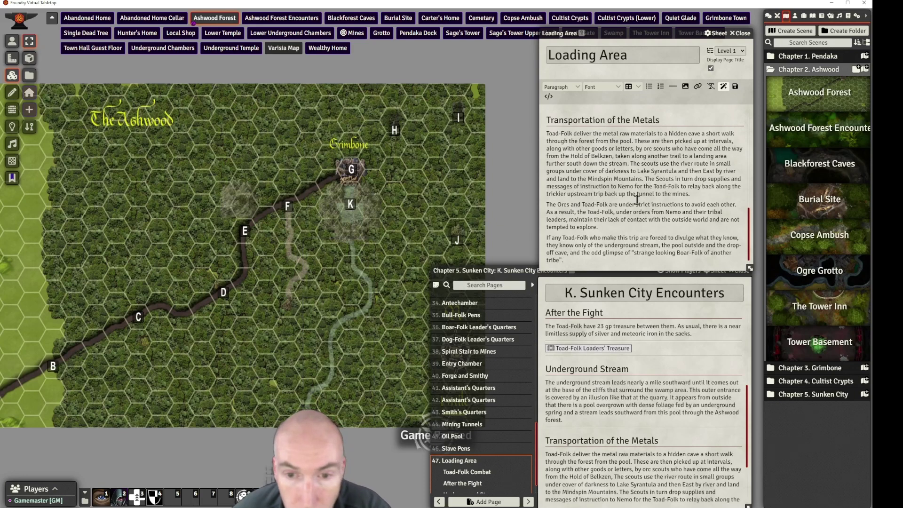
{"action": "scroll", "coordinate": [659, 198], "scroll_direction": "down", "scroll_amount": 1}
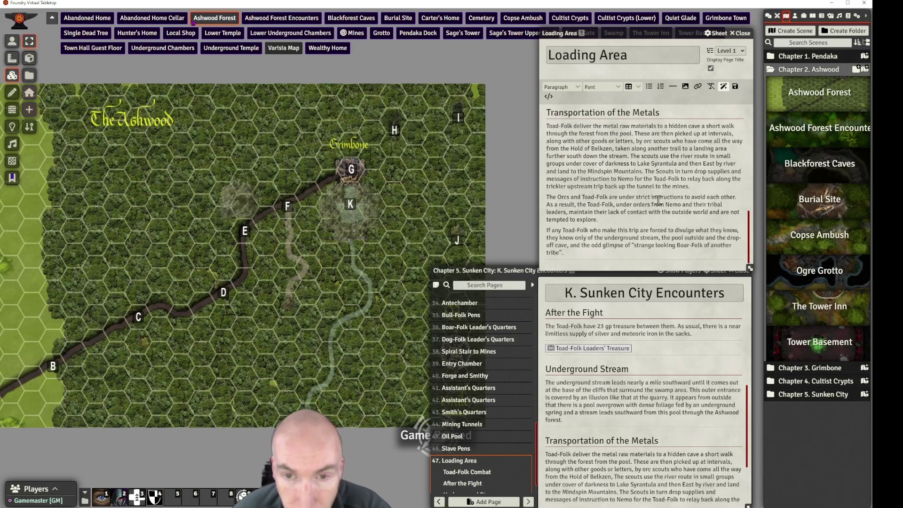
{"action": "scroll", "coordinate": [659, 200], "scroll_direction": "up", "scroll_amount": 5}
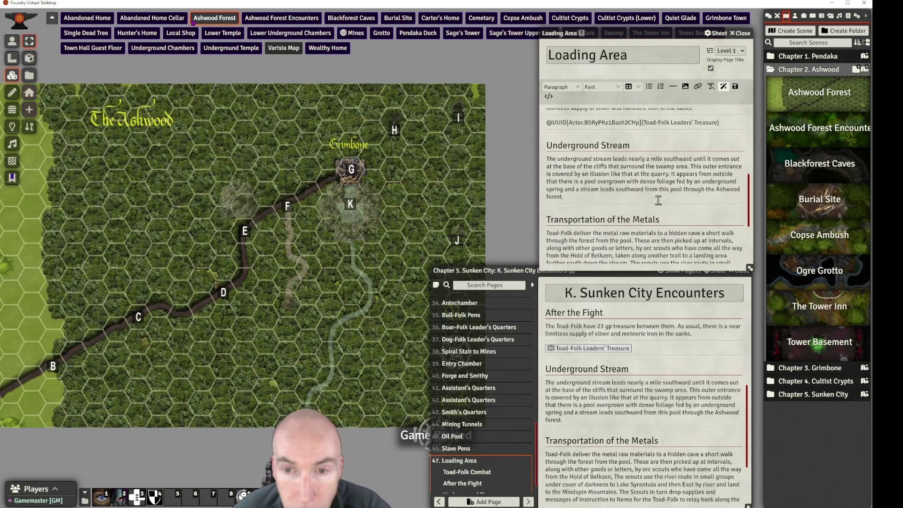
{"action": "scroll", "coordinate": [658, 200], "scroll_direction": "up", "scroll_amount": 1}
{"action": "scroll", "coordinate": [659, 200], "scroll_direction": "down", "scroll_amount": 1}
{"action": "scroll", "coordinate": [658, 200], "scroll_direction": "down", "scroll_amount": 1}
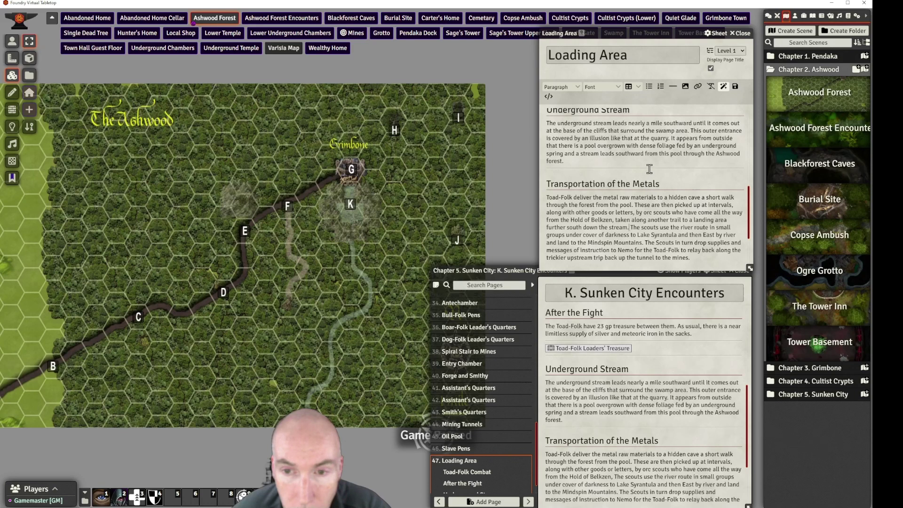
{"action": "scroll", "coordinate": [649, 169], "scroll_direction": "down", "scroll_amount": 1}
{"action": "scroll", "coordinate": [650, 171], "scroll_direction": "up", "scroll_amount": 1}
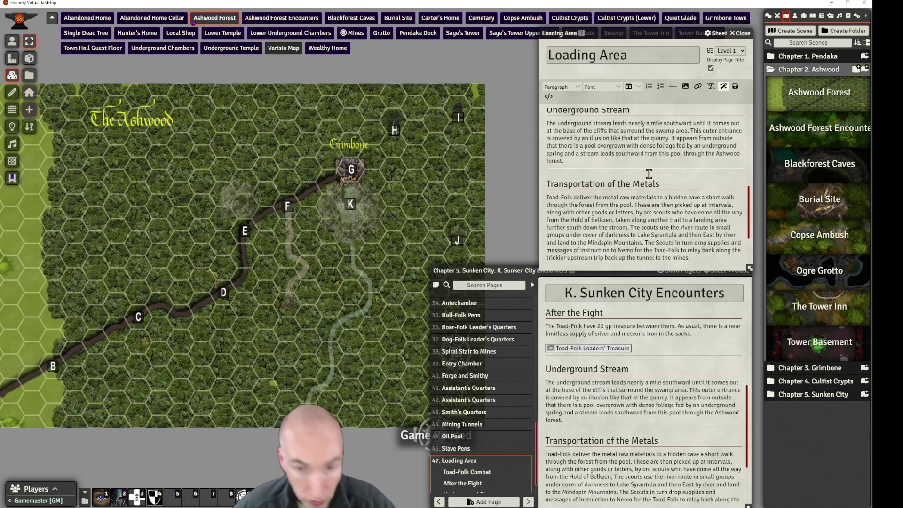
{"action": "scroll", "coordinate": [612, 207], "scroll_direction": "down", "scroll_amount": 1}
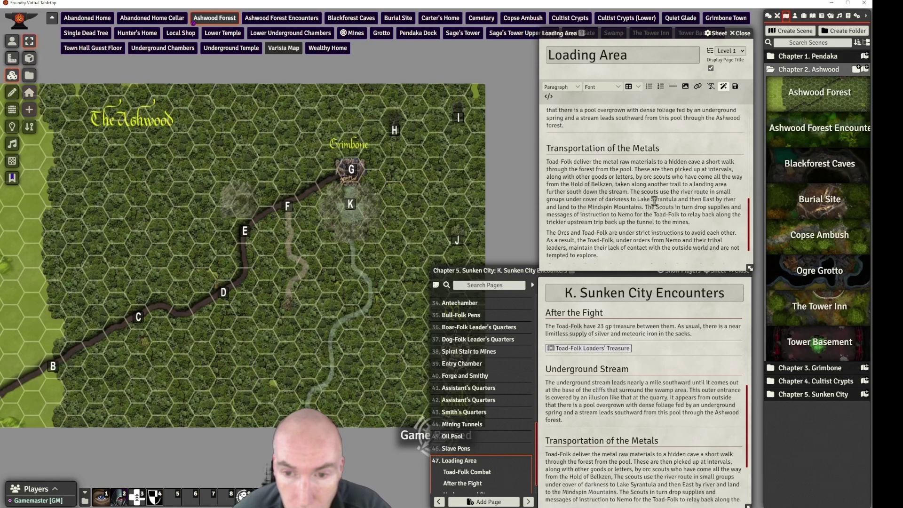
Save the page text and change "the river route" to "this river route" in the sentence about the scouts
{"action": "key", "text": "ctrl+s"}
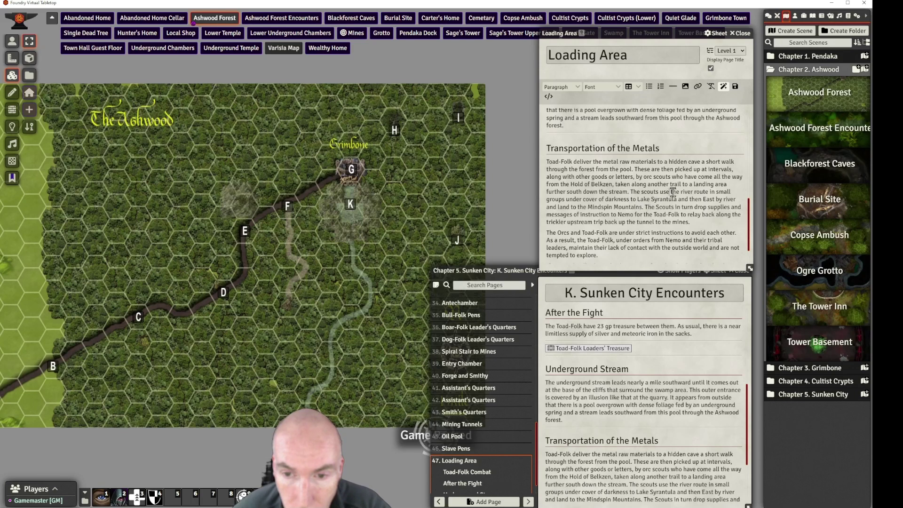
{"action": "double_click", "coordinate": [684, 192]}
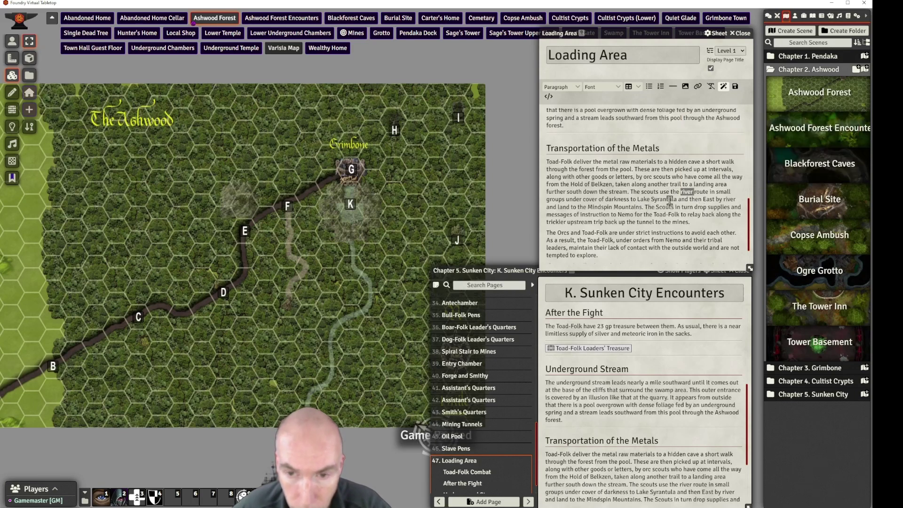
{"action": "left_click", "coordinate": [682, 188]}
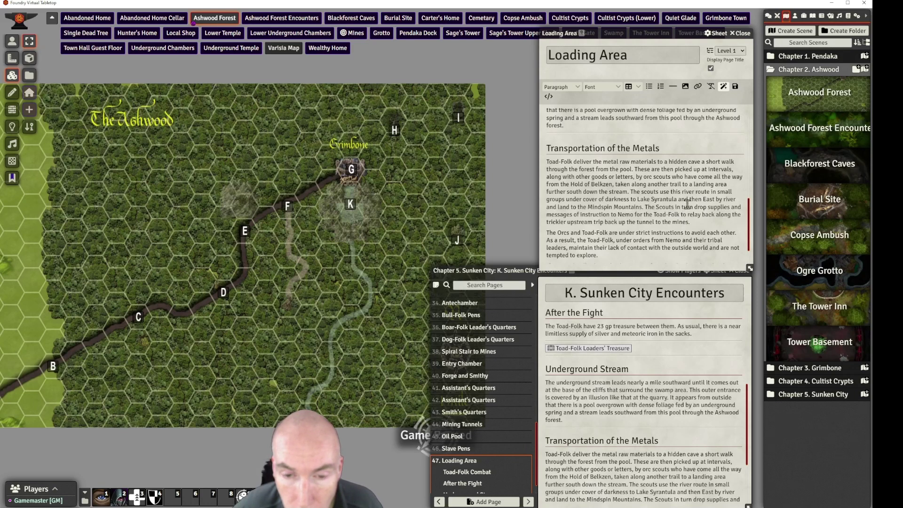
Lowercase "Orcs" and "Toad-Folk" in the opening sentence about strict instructions to avoid each other
{"action": "scroll", "coordinate": [687, 203], "scroll_direction": "down", "scroll_amount": 1}
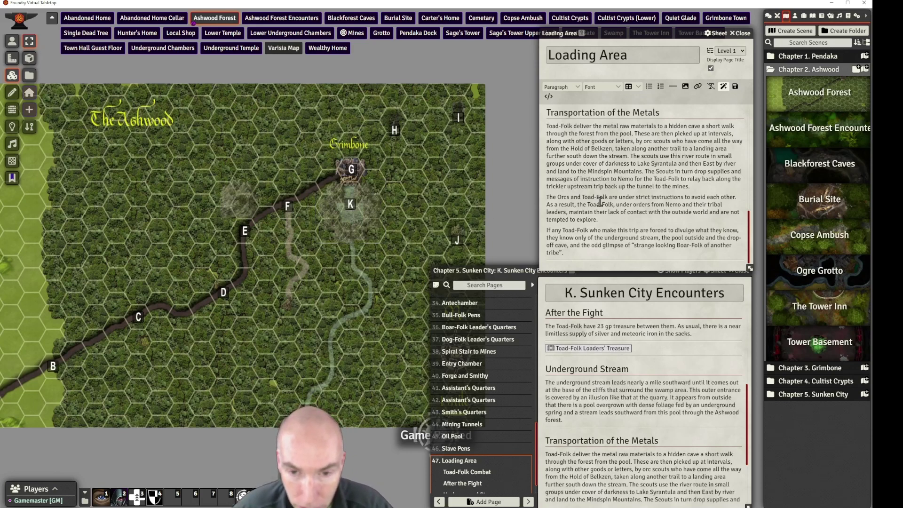
{"action": "left_click", "coordinate": [559, 196]}
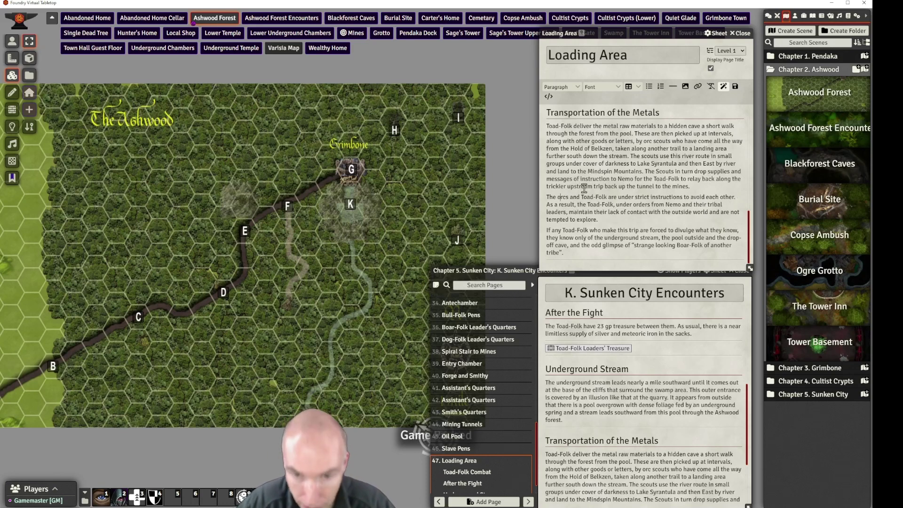
{"action": "left_click", "coordinate": [586, 197]}
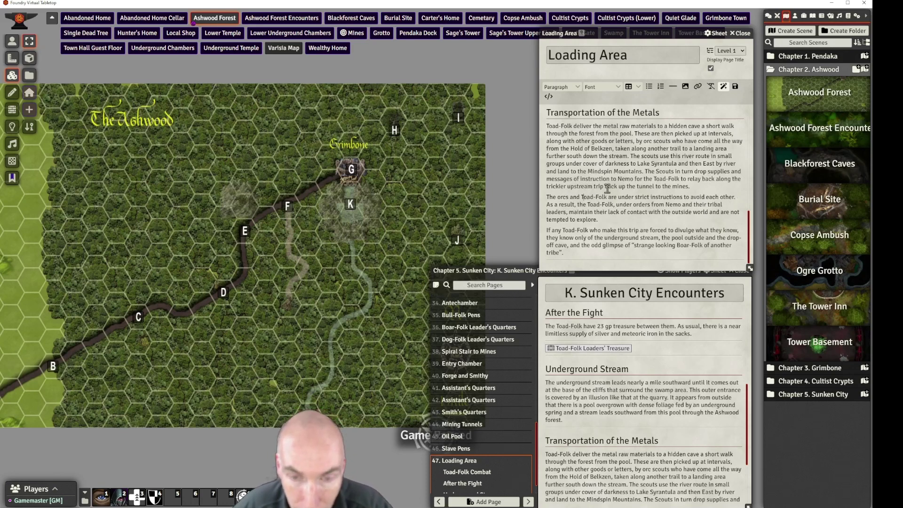
{"action": "key", "text": "BackSpace"}
{"action": "type", "text": "t"}
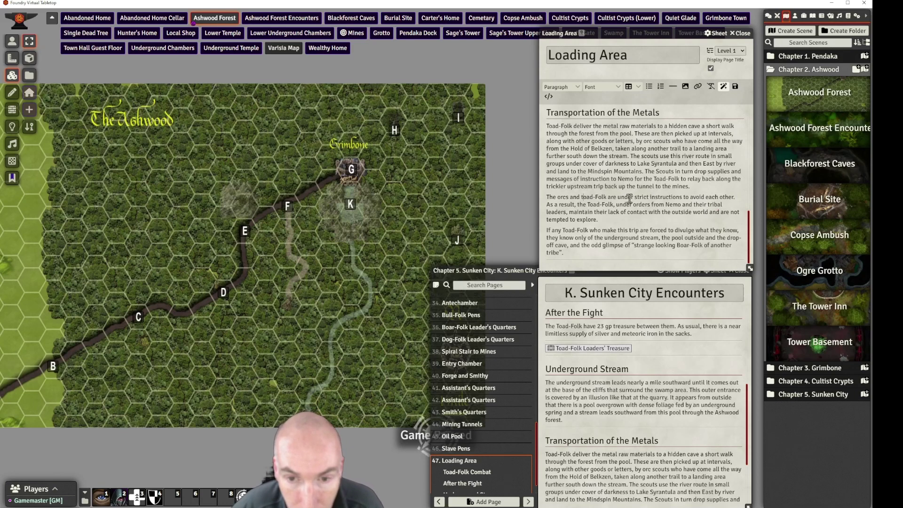
{"action": "key", "text": "BackSpace"}
{"action": "type", "text": "f"}
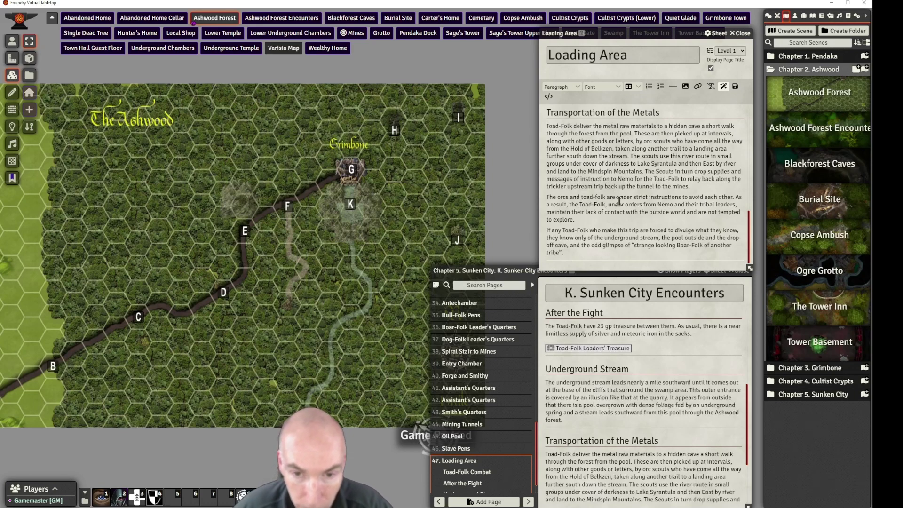
Lowercase "Toad-Folk" to "toad-folk" in the sentence starting "As a result" and in the closing paragraph about divulging what they know
{"action": "left_click", "coordinate": [583, 205]}
{"action": "key", "text": "BackSpace"}
{"action": "type", "text": "t"}
{"action": "left_click", "coordinate": [598, 205]}
{"action": "key", "text": "BackSpace"}
{"action": "type", "text": "f"}
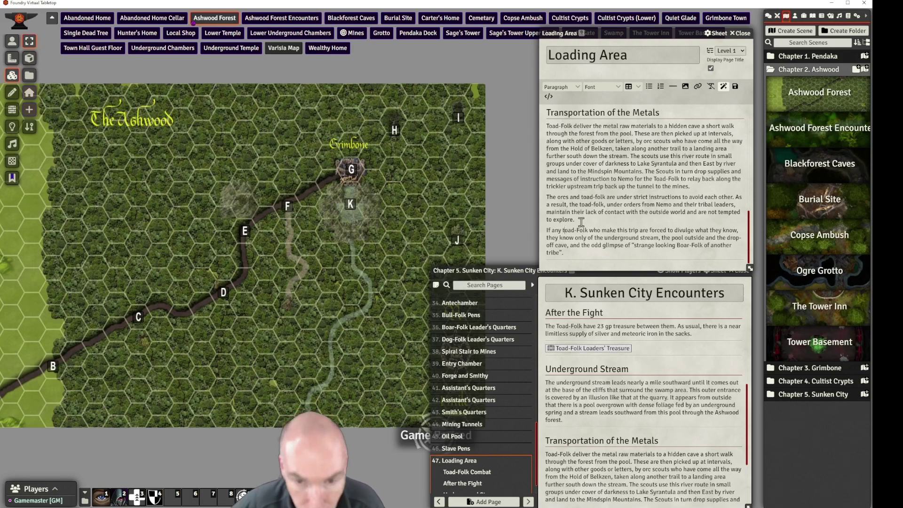
{"action": "key", "text": "Delete"}
{"action": "type", "text": "f"}
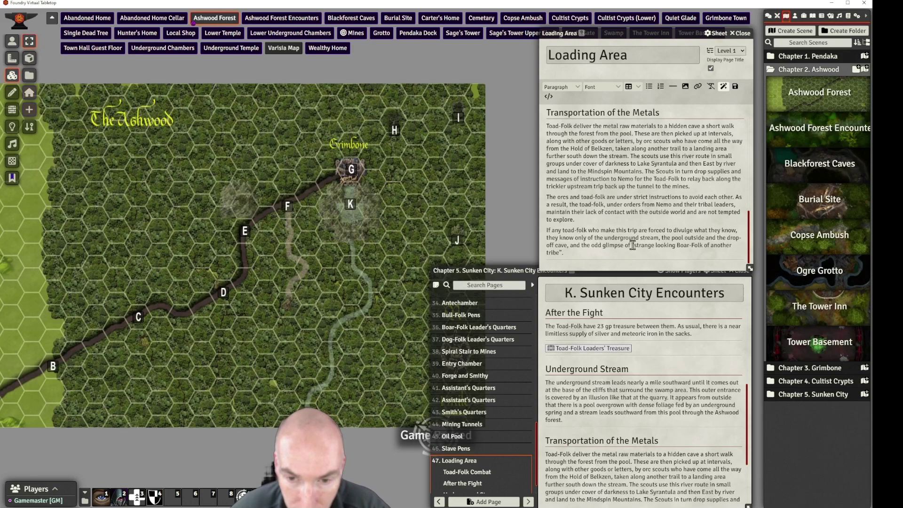
Italicize the quoted phrase "strange looking Boar-Folk of another tribe" in the last paragraph
{"action": "left_click_drag", "start_coordinate": [634, 246], "coordinate": [560, 253]}
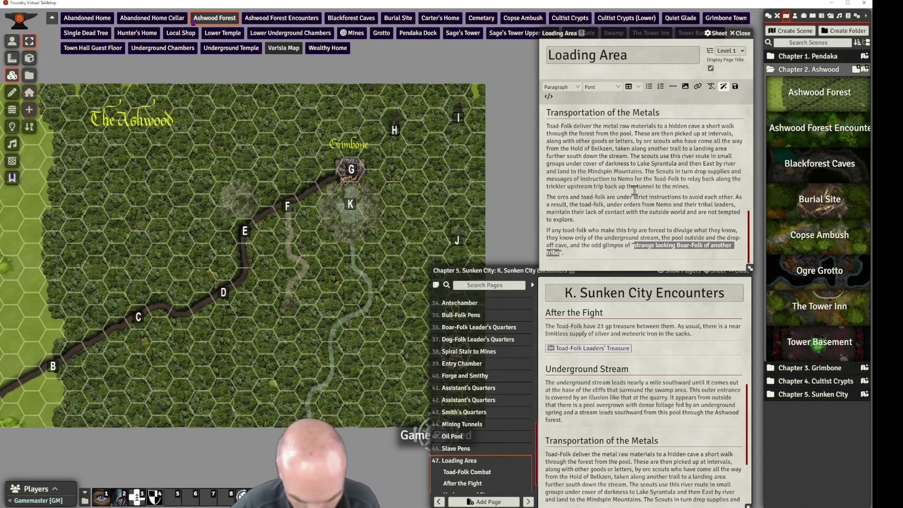
{"action": "key", "text": "ctrl+i"}
{"action": "left_click", "coordinate": [628, 216]}
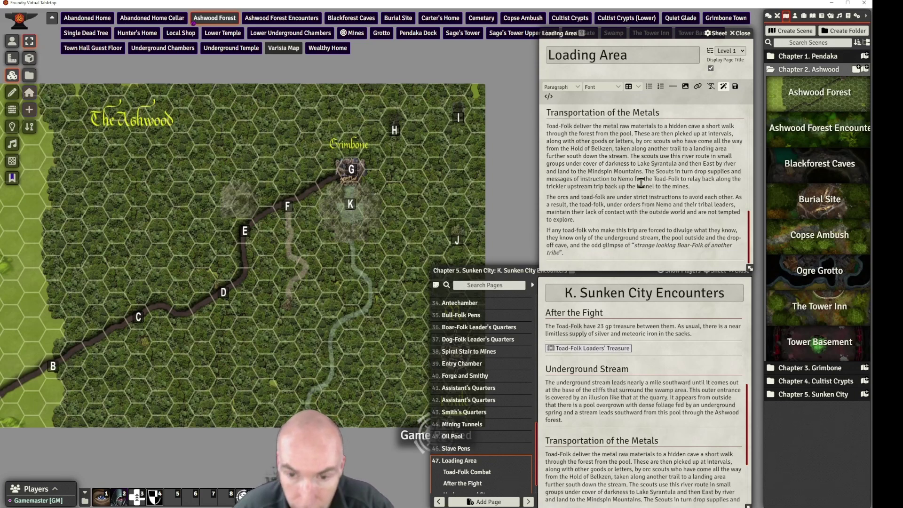
{"action": "scroll", "coordinate": [645, 182], "scroll_direction": "up", "scroll_amount": 2}
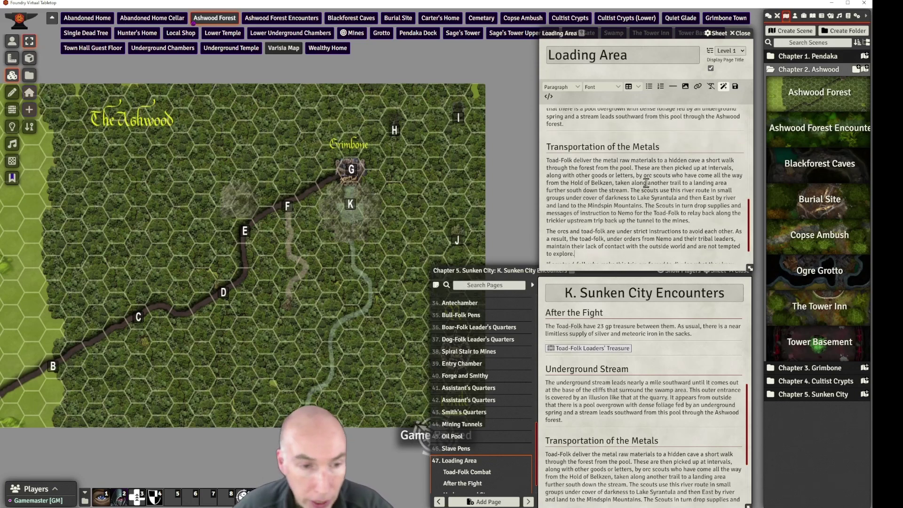
{"action": "scroll", "coordinate": [645, 183], "scroll_direction": "down", "scroll_amount": 2}
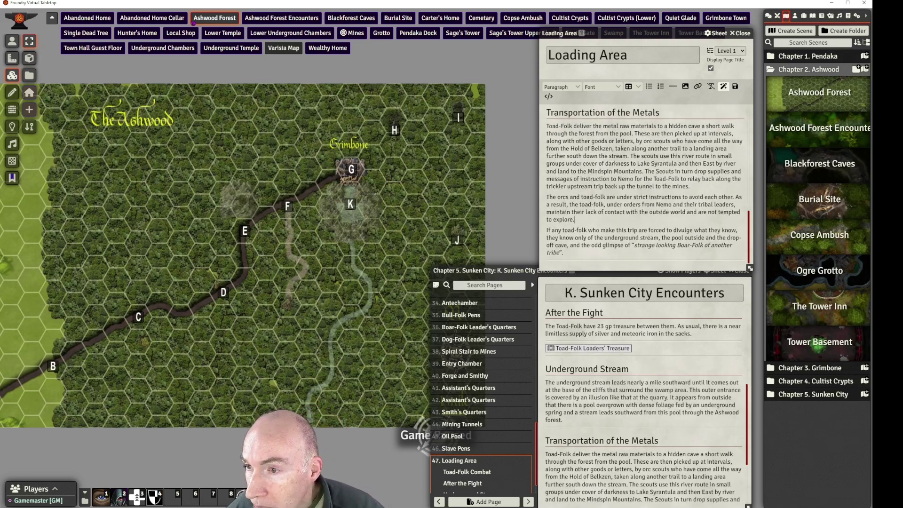
{"action": "scroll", "coordinate": [642, 193], "scroll_direction": "up", "scroll_amount": 2}
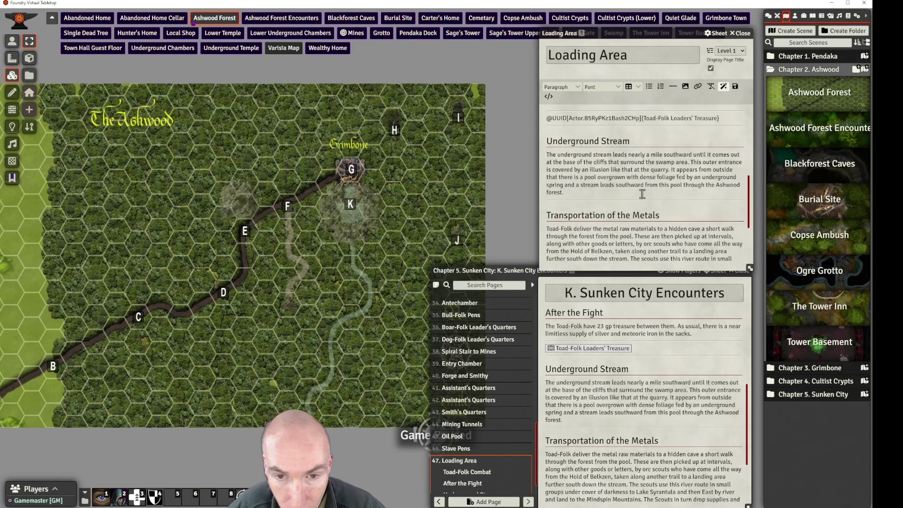
{"action": "scroll", "coordinate": [642, 193], "scroll_direction": "down", "scroll_amount": 2}
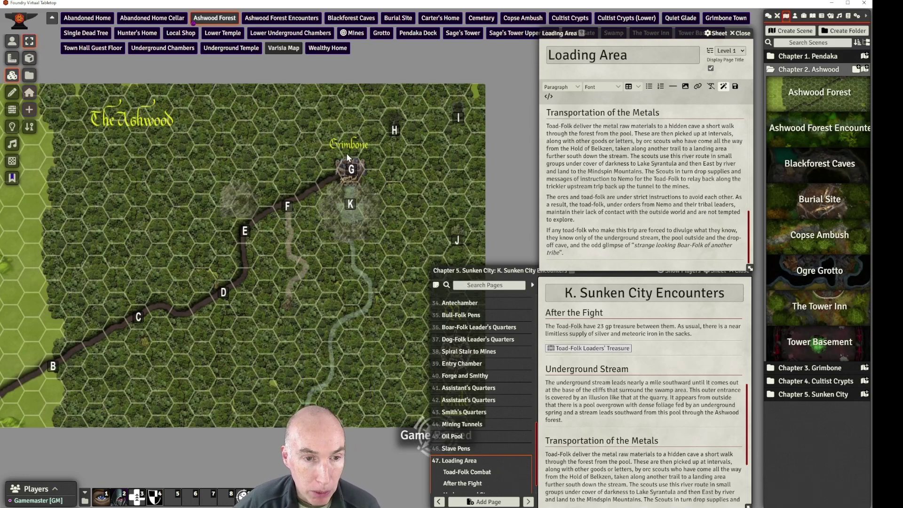
{"action": "scroll", "coordinate": [666, 217], "scroll_direction": "up", "scroll_amount": 2}
{"action": "scroll", "coordinate": [665, 216], "scroll_direction": "down", "scroll_amount": 2}
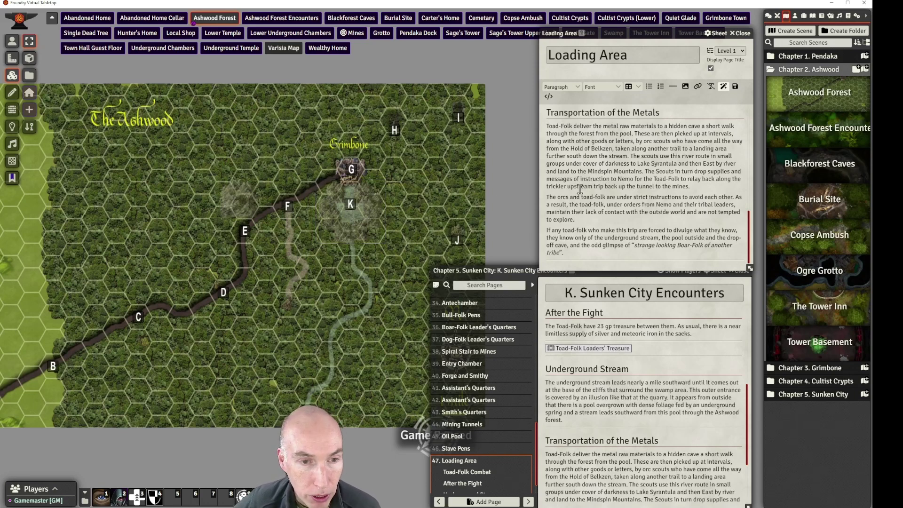
{"action": "scroll", "coordinate": [580, 190], "scroll_direction": "up", "scroll_amount": 2}
{"action": "scroll", "coordinate": [580, 190], "scroll_direction": "down", "scroll_amount": 2}
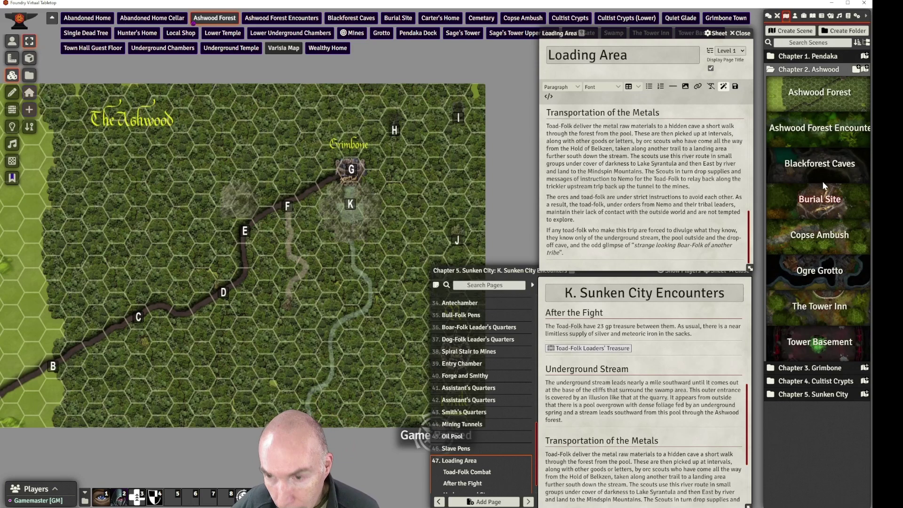
Open the Mines scene from the Chapter 5. Sunken City scene folder
{"action": "left_click", "coordinate": [794, 395]}
{"action": "scroll", "coordinate": [799, 397], "scroll_direction": "down", "scroll_amount": 3}
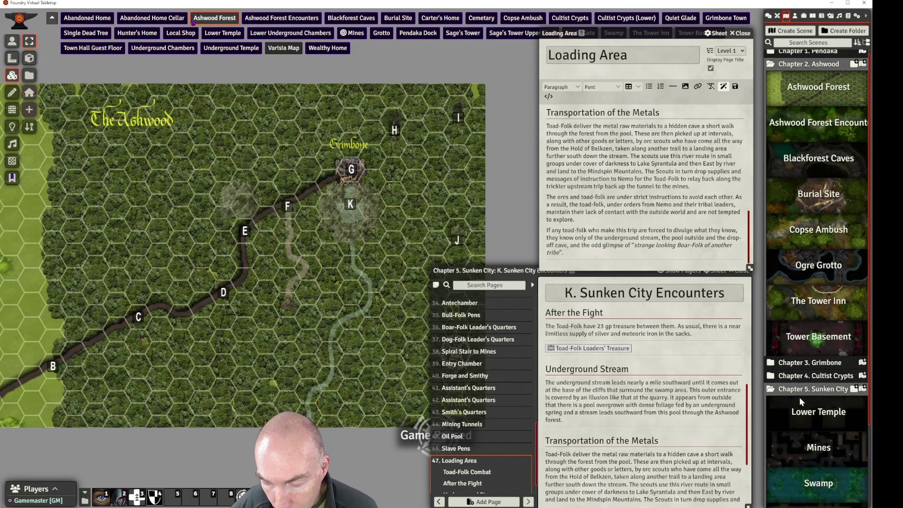
{"action": "right_click", "coordinate": [809, 346]}
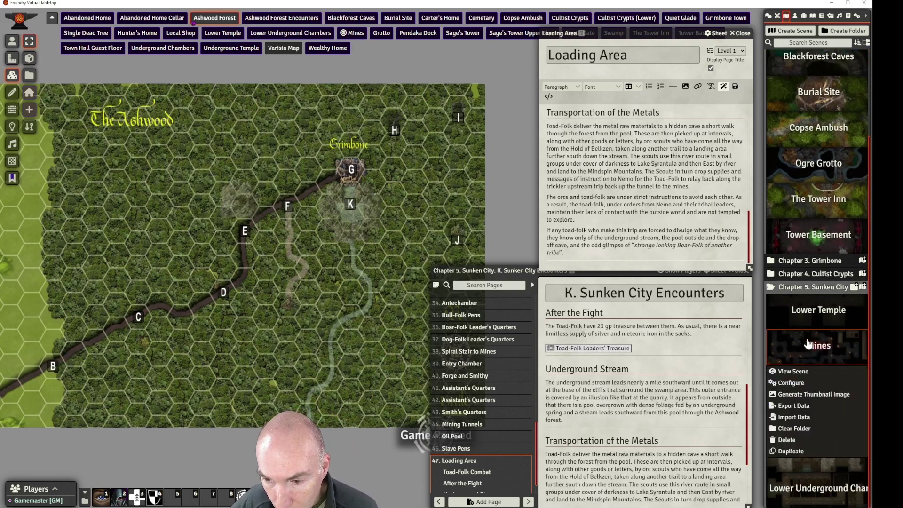
{"action": "left_click", "coordinate": [795, 371]}
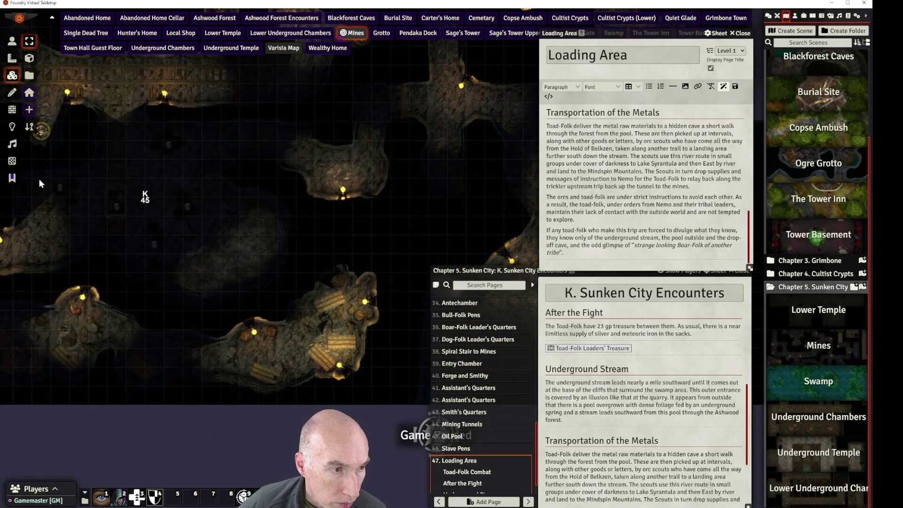
Copy the Oil Pool map note and paste it into the cave passage just north of the loading area
{"action": "left_click", "coordinate": [12, 178]}
{"action": "left_click", "coordinate": [145, 198]}
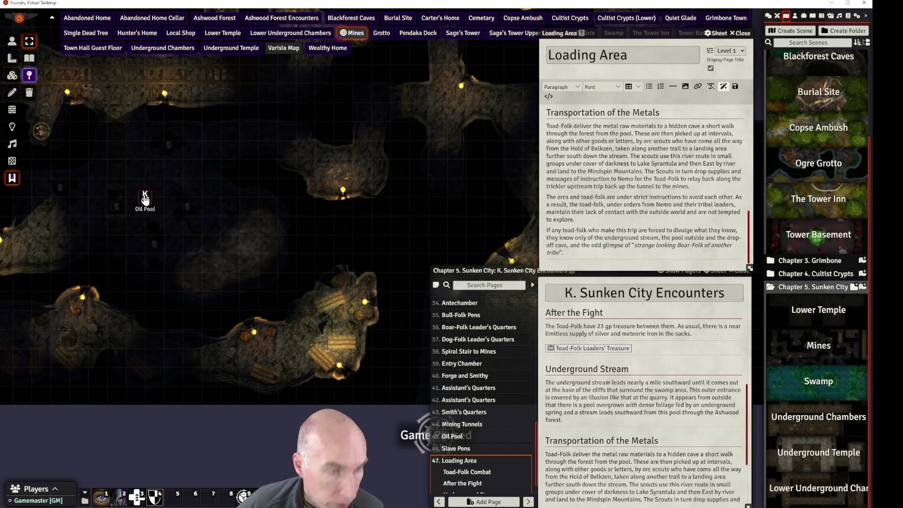
{"action": "key", "text": "ctrl+c"}
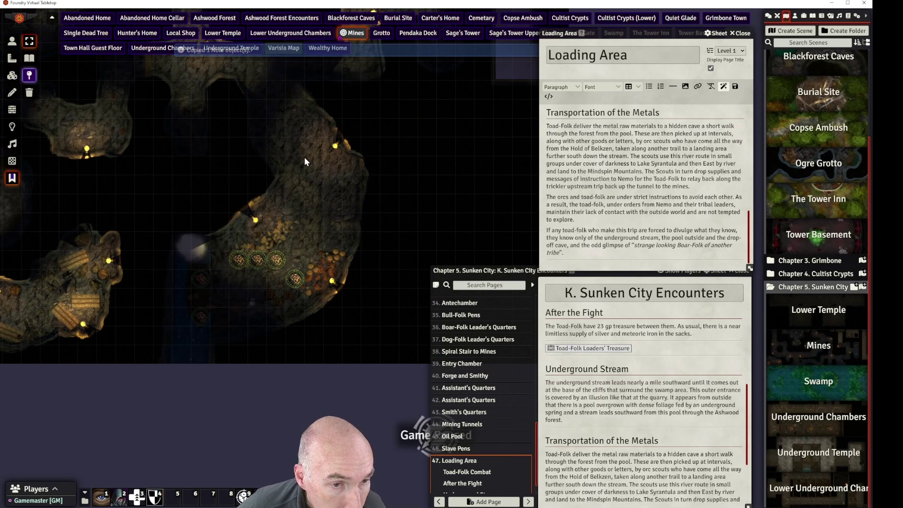
{"action": "key", "text": "ctrl+v"}
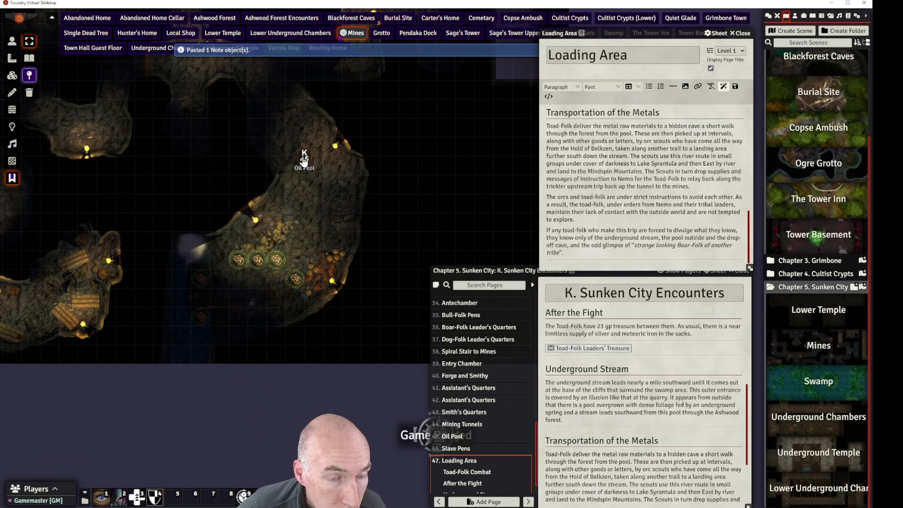
Open the pasted note's settings and link it to the Loading Area page
{"action": "double_click", "coordinate": [305, 160]}
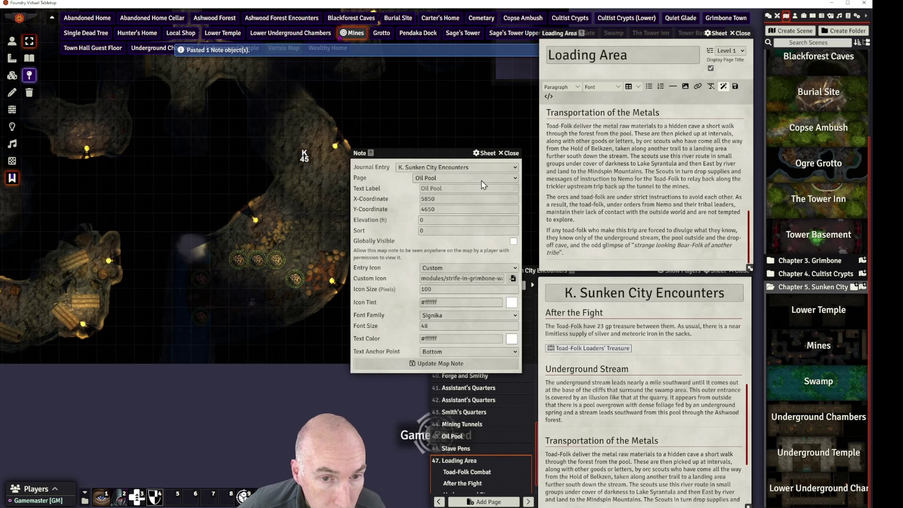
{"action": "left_click", "coordinate": [466, 178]}
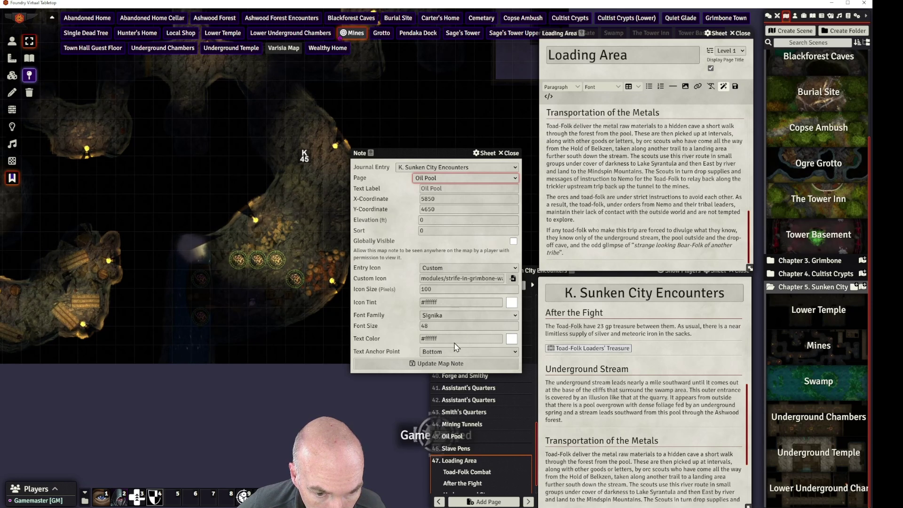
{"action": "key", "text": "Down"}
{"action": "key", "text": "Down"}
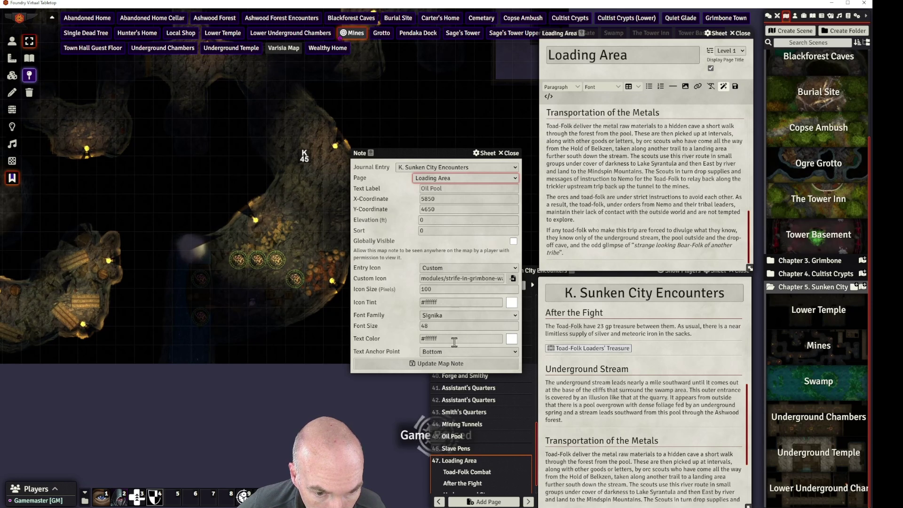
Set the note's custom icon to map-marker-K-47.svg and update the map note
{"action": "left_click", "coordinate": [512, 279]}
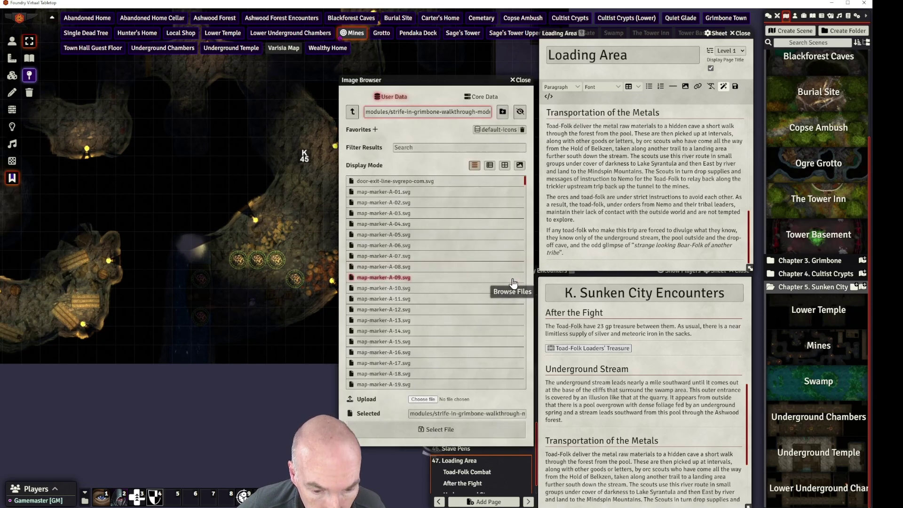
{"action": "left_click", "coordinate": [404, 288]}
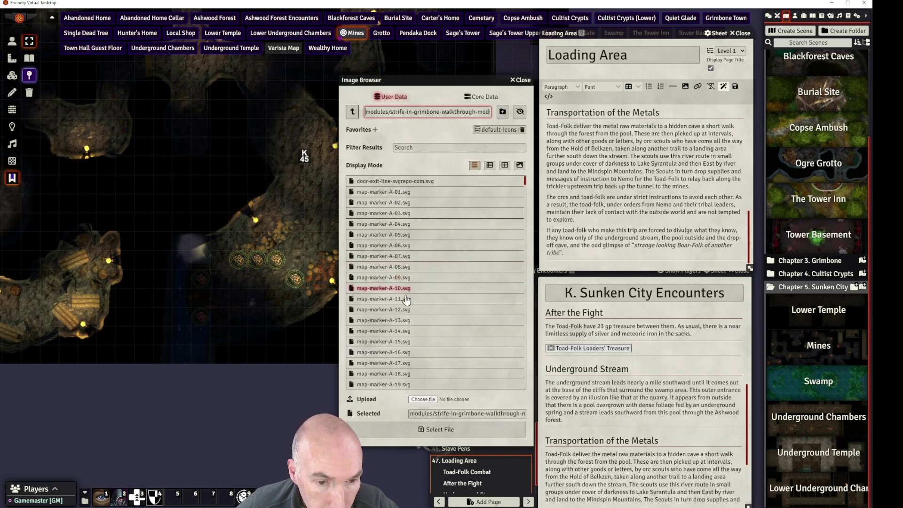
{"action": "scroll", "coordinate": [406, 299], "scroll_direction": "down", "scroll_amount": 15}
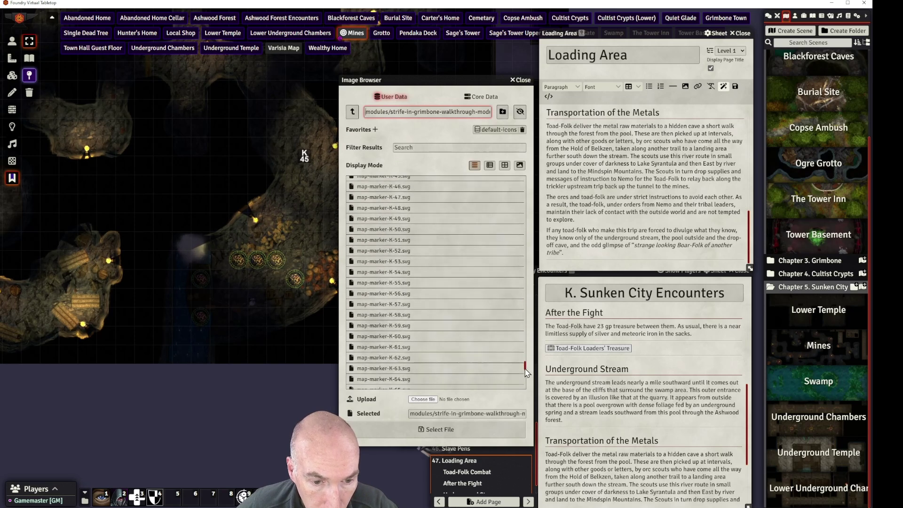
{"action": "left_click_drag", "start_coordinate": [527, 372], "coordinate": [530, 364]}
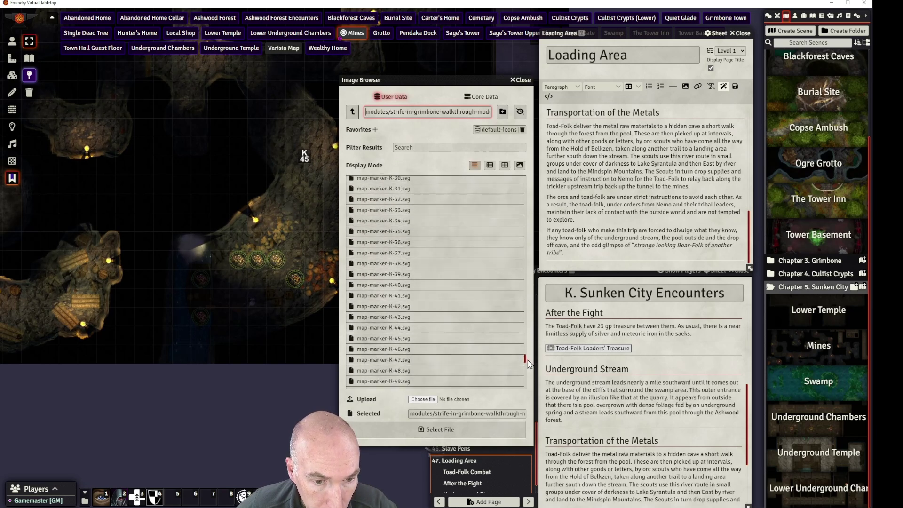
{"action": "scroll", "coordinate": [530, 364], "scroll_direction": "down", "scroll_amount": 1}
{"action": "left_click", "coordinate": [385, 335]}
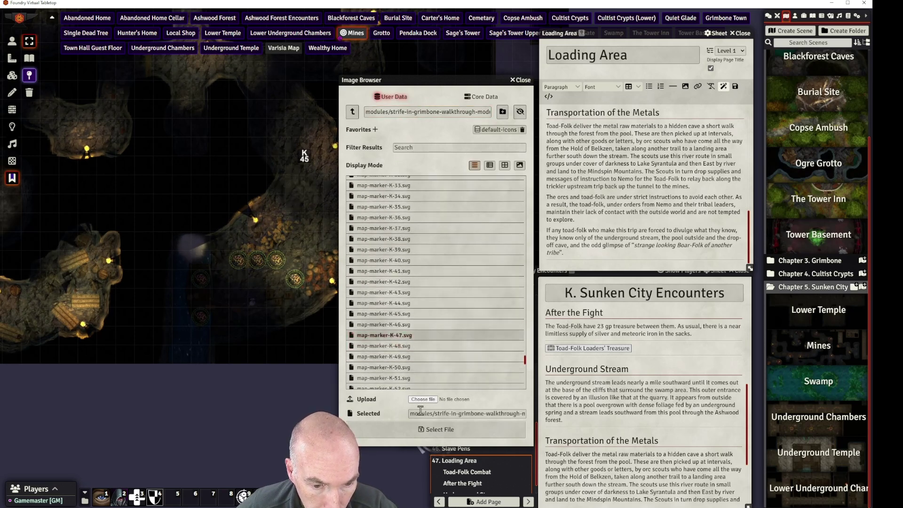
{"action": "left_click", "coordinate": [430, 429]}
{"action": "left_click", "coordinate": [448, 365]}
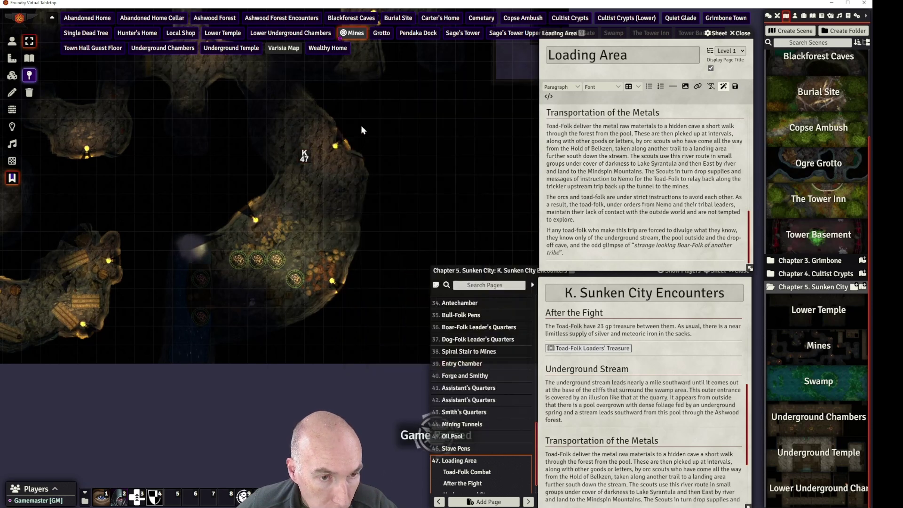
Paste another copy of the Oil Pool note at the west end of the tunnel where it turns north
{"action": "mouse_move", "coordinate": [361, 125]}
{"action": "left_mouse_down"}
{"action": "mouse_move", "coordinate": [340, 294]}
{"action": "mouse_move", "coordinate": [320, 331]}
{"action": "left_mouse_up"}
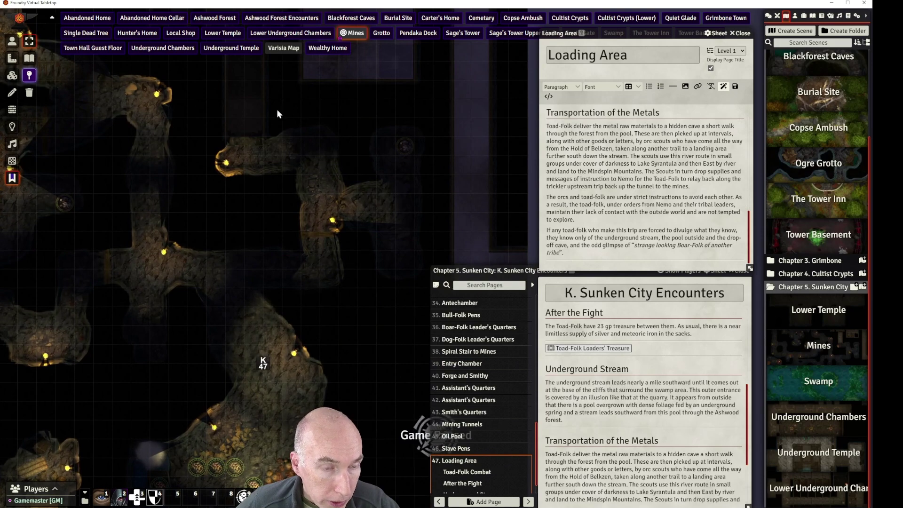
{"action": "mouse_move", "coordinate": [277, 109]}
{"action": "left_mouse_down"}
{"action": "mouse_move", "coordinate": [361, 128]}
{"action": "mouse_move", "coordinate": [392, 179]}
{"action": "mouse_move", "coordinate": [365, 192]}
{"action": "left_mouse_up"}
{"action": "scroll", "coordinate": [366, 197], "scroll_direction": "up", "scroll_amount": 5}
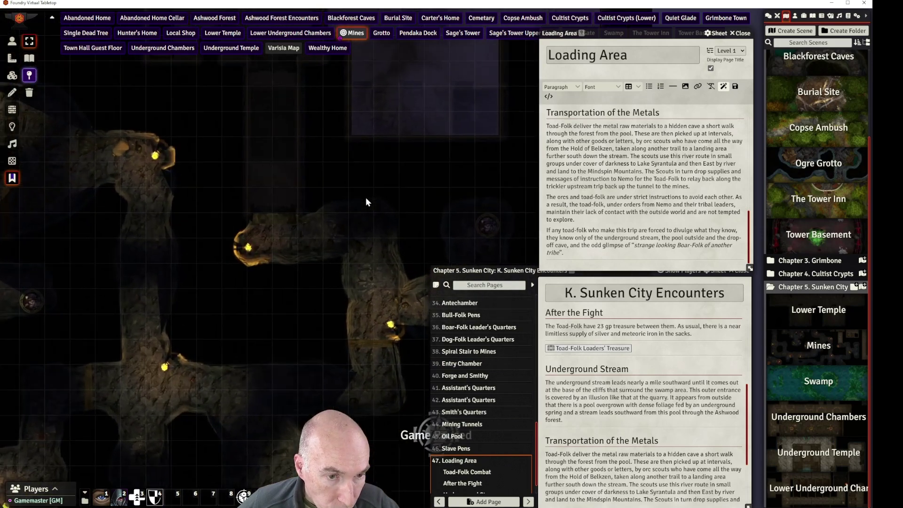
{"action": "scroll", "coordinate": [366, 196], "scroll_direction": "up", "scroll_amount": 6}
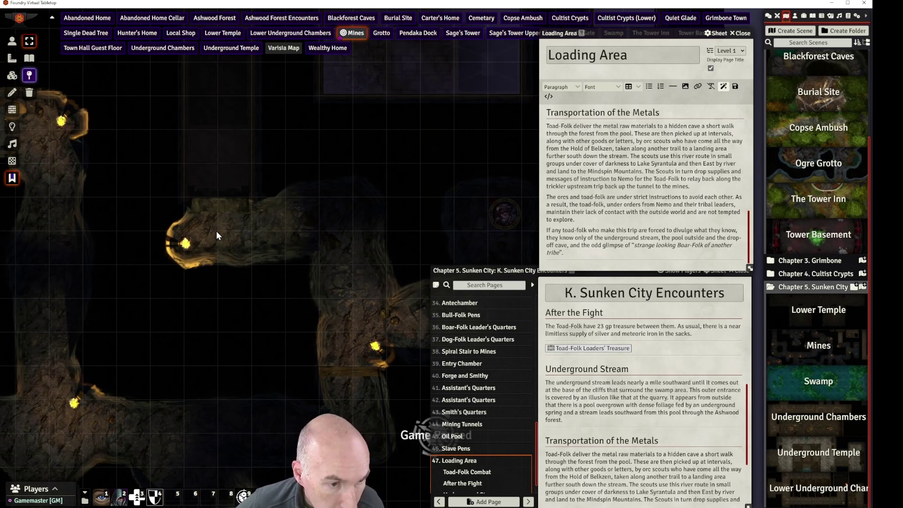
{"action": "key", "text": "ctrl+v"}
Add a text page named "Entrance and Pit Trap" to the K. Sunken City Encounters journal
{"action": "scroll", "coordinate": [484, 461], "scroll_direction": "down", "scroll_amount": 1}
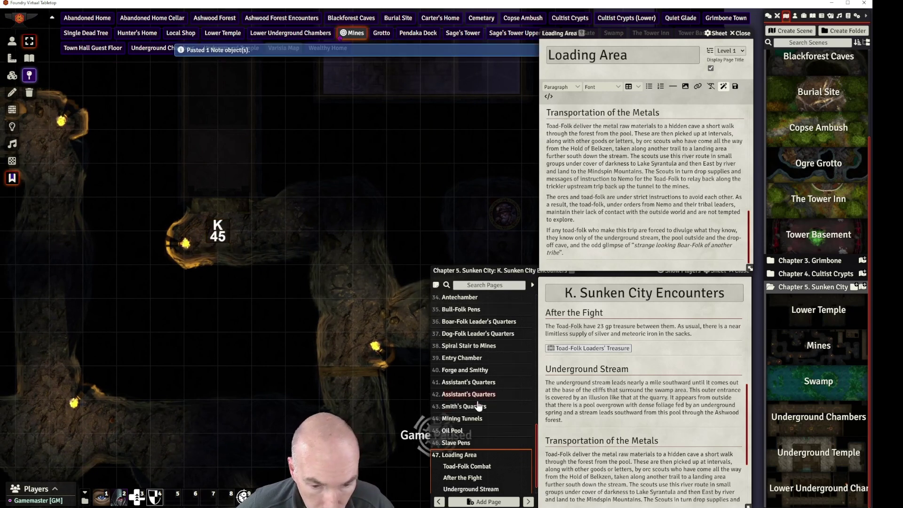
{"action": "left_click", "coordinate": [489, 501]}
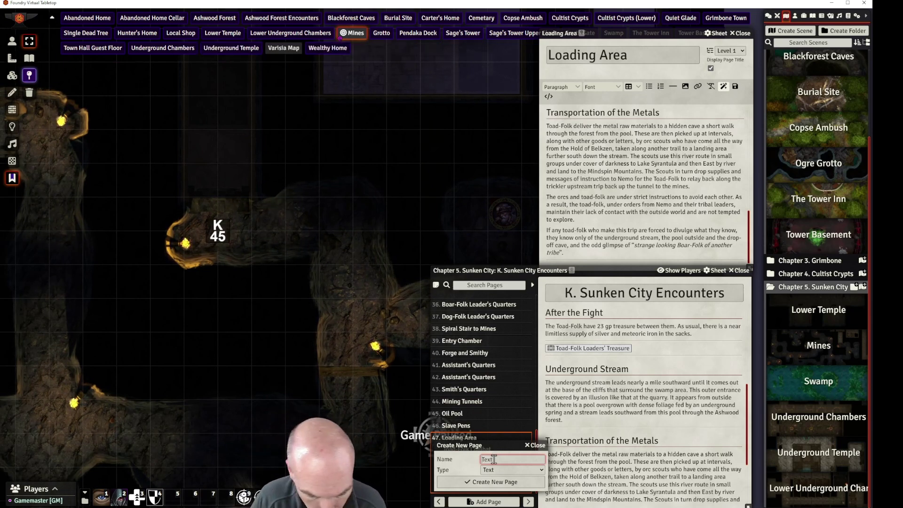
{"action": "type", "text": "Entrance and"}
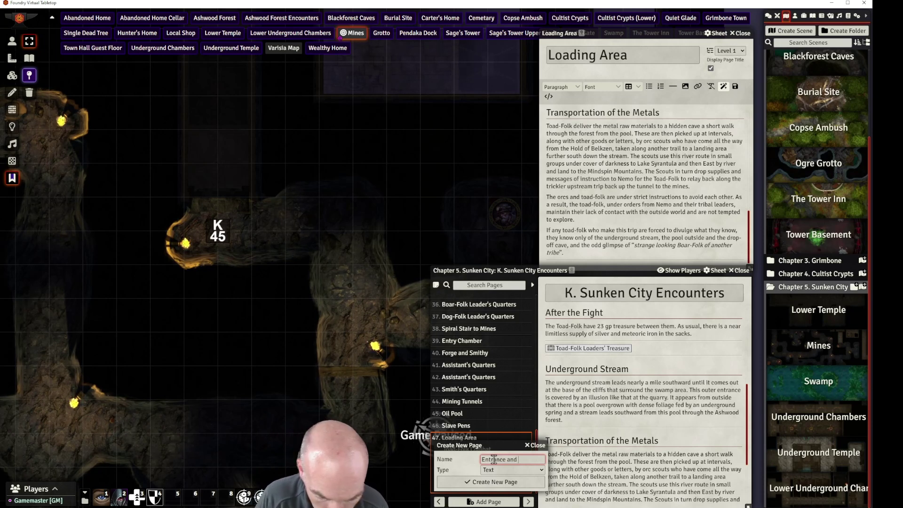
{"action": "type", "text": " Pit Trap"}
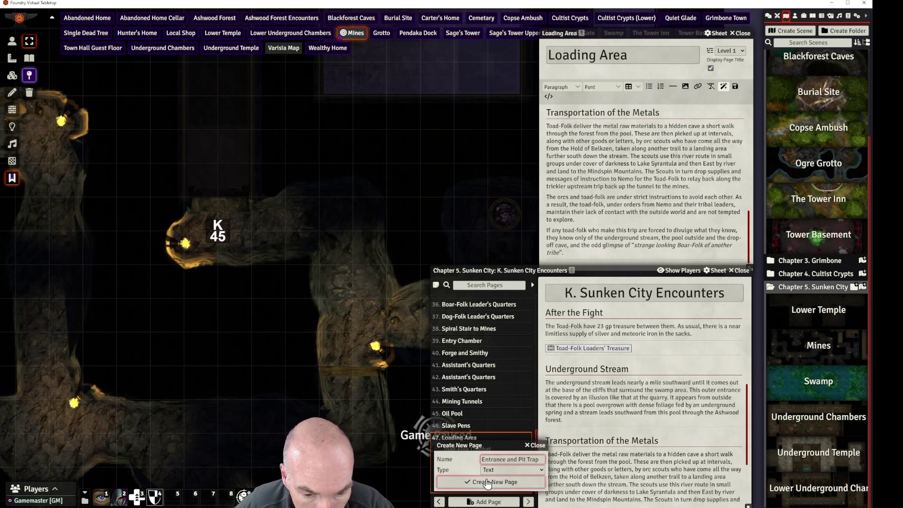
{"action": "key", "text": "Return"}
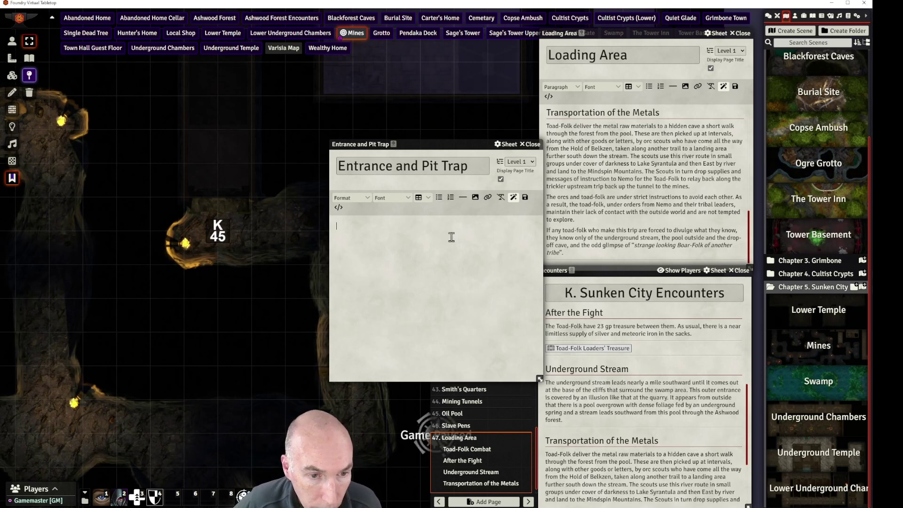
{"action": "key", "text": "ctrl+v"}
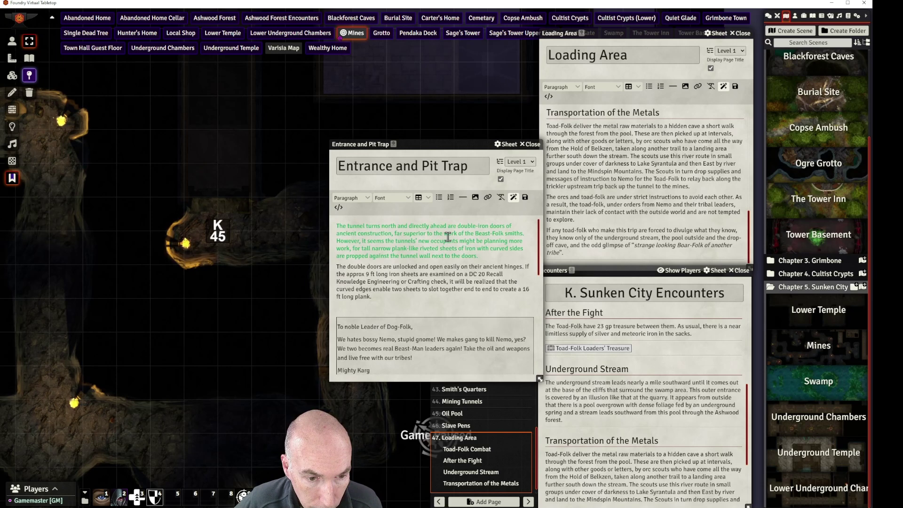
{"action": "scroll", "coordinate": [448, 236], "scroll_direction": "down", "scroll_amount": 3}
{"action": "scroll", "coordinate": [448, 237], "scroll_direction": "up", "scroll_amount": 3}
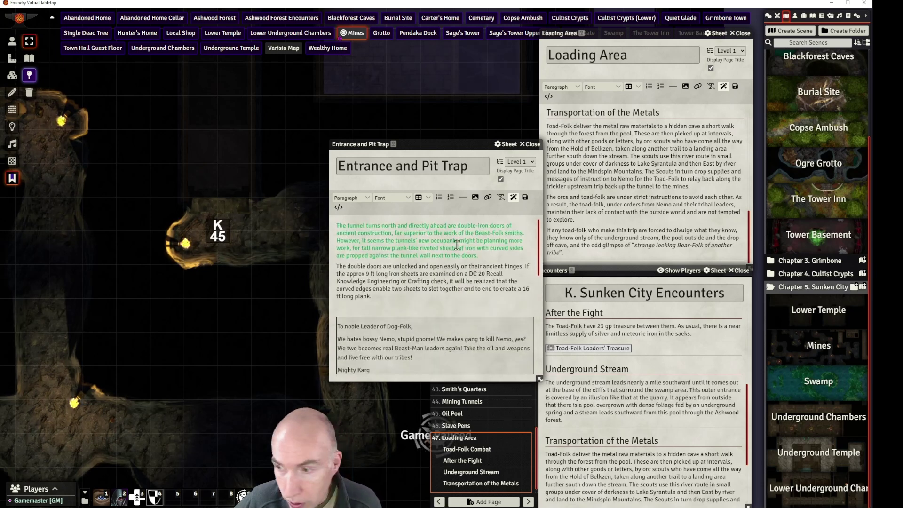
{"action": "scroll", "coordinate": [458, 245], "scroll_direction": "down", "scroll_amount": 3}
{"action": "scroll", "coordinate": [447, 259], "scroll_direction": "up", "scroll_amount": 3}
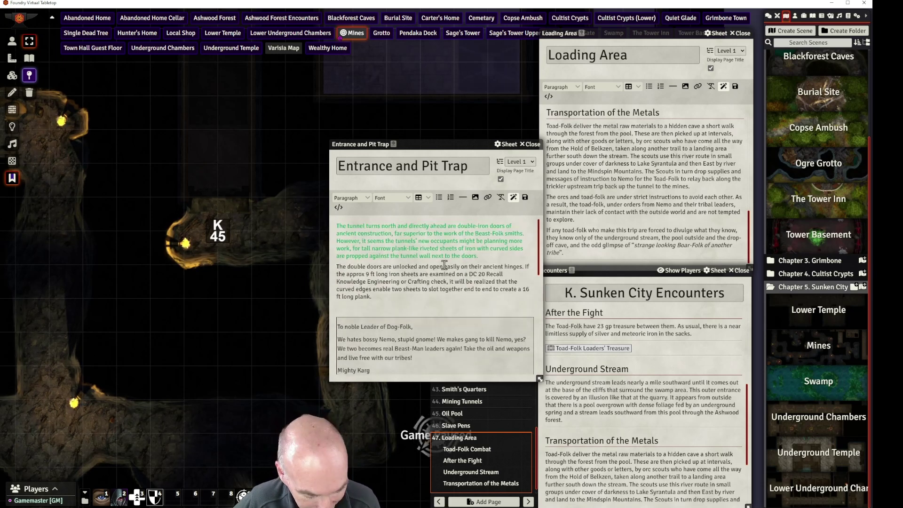
{"action": "key", "text": "ctrl+z"}
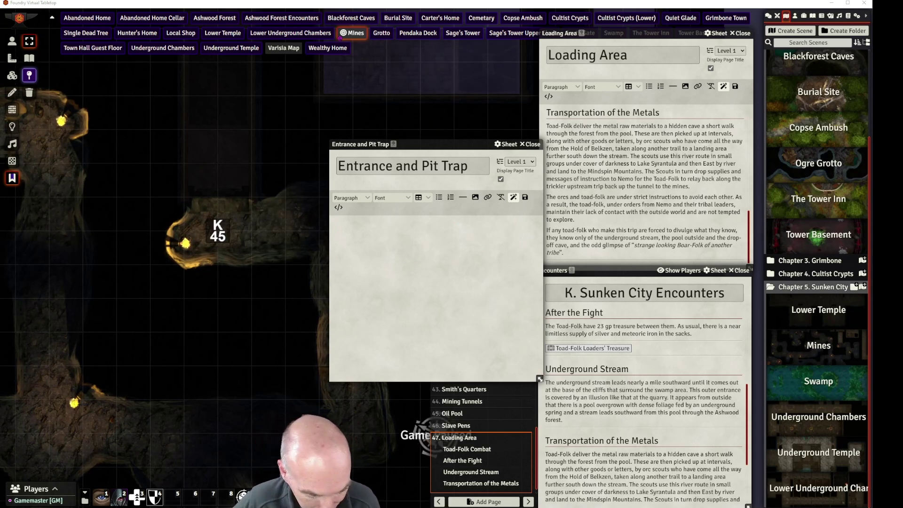
Insert the descriptive paragraph starting "The tunnel turns north" into the new page and enclose it between horizontal rules
{"action": "left_click", "coordinate": [392, 227]}
{"action": "type", "text": "The tunnel turns north and directly ahead are double-iron doors of ancient construction, far superior to the work of the Beast-Folk smiths. However, it seems the tunnels' new occupants might be planning more work, for tall narrow plank-like riveted sheets of iron with curved sides are propped against the tunnel wall next to the doors."}
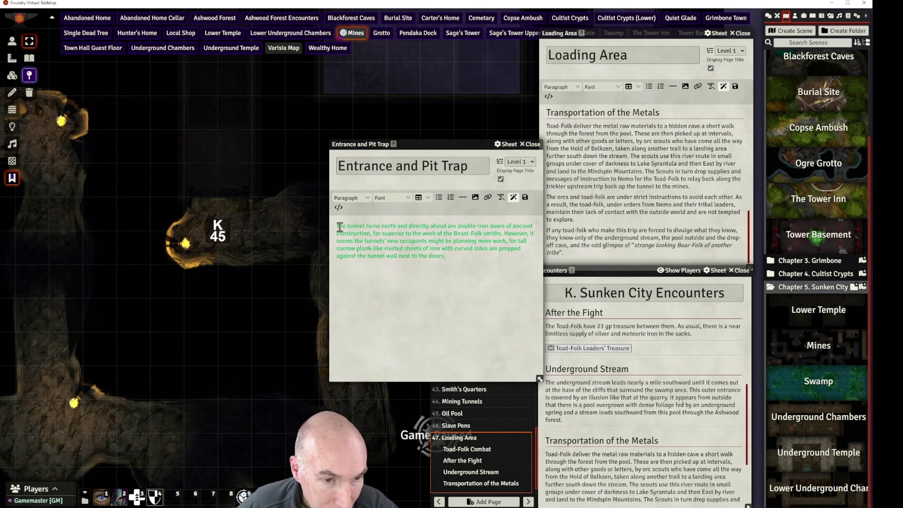
{"action": "left_click", "coordinate": [464, 198]}
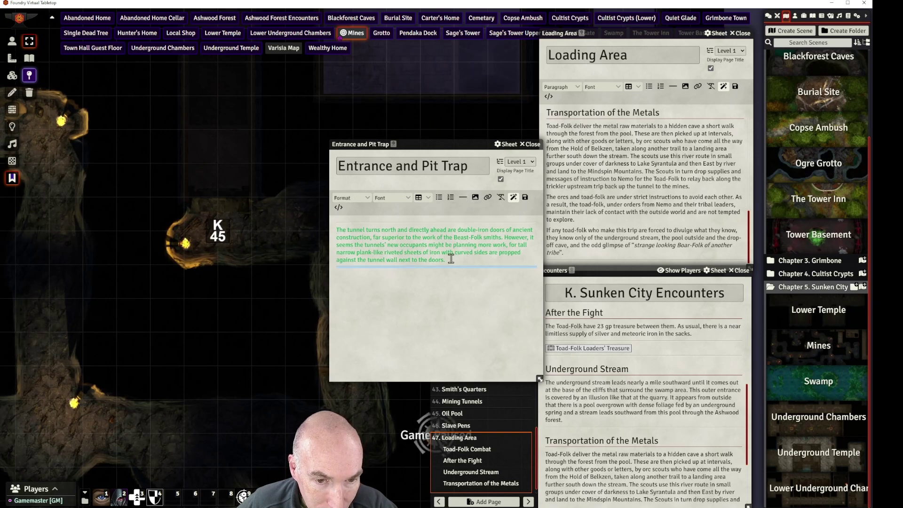
Format the descriptive paragraph about the double-iron doors as a blockquote and move the page window clear of the map note
{"action": "left_click_drag", "start_coordinate": [445, 260], "coordinate": [351, 206]}
{"action": "left_click", "coordinate": [350, 198]}
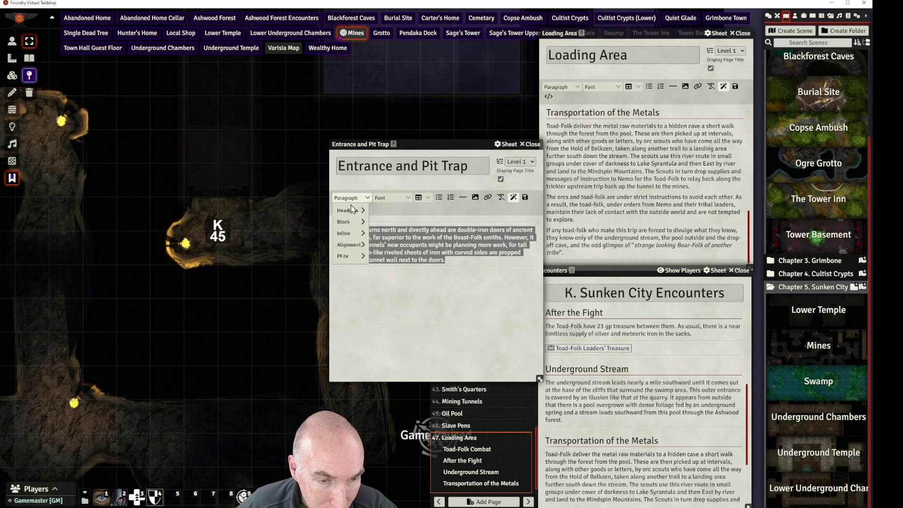
{"action": "mouse_move", "coordinate": [349, 221]}
{"action": "left_click", "coordinate": [386, 236]}
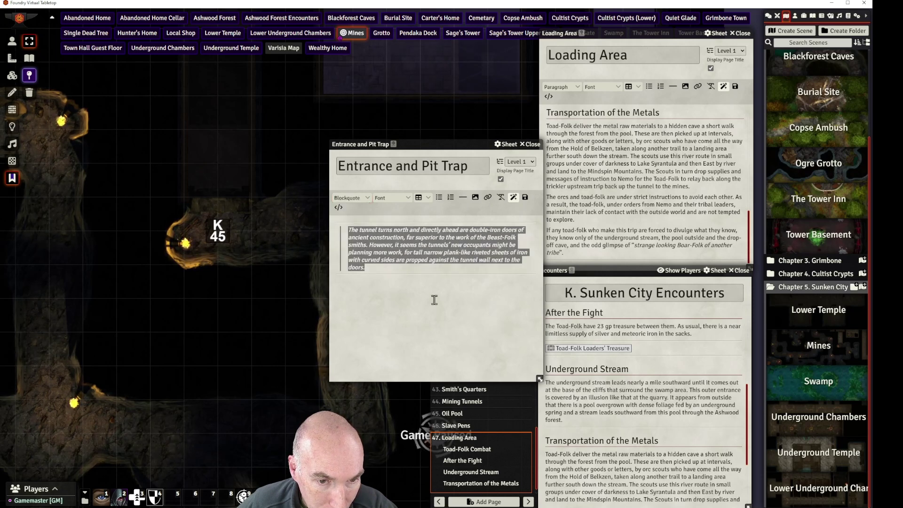
{"action": "left_click", "coordinate": [433, 299]}
{"action": "left_click_drag", "start_coordinate": [436, 146], "coordinate": [511, 132]}
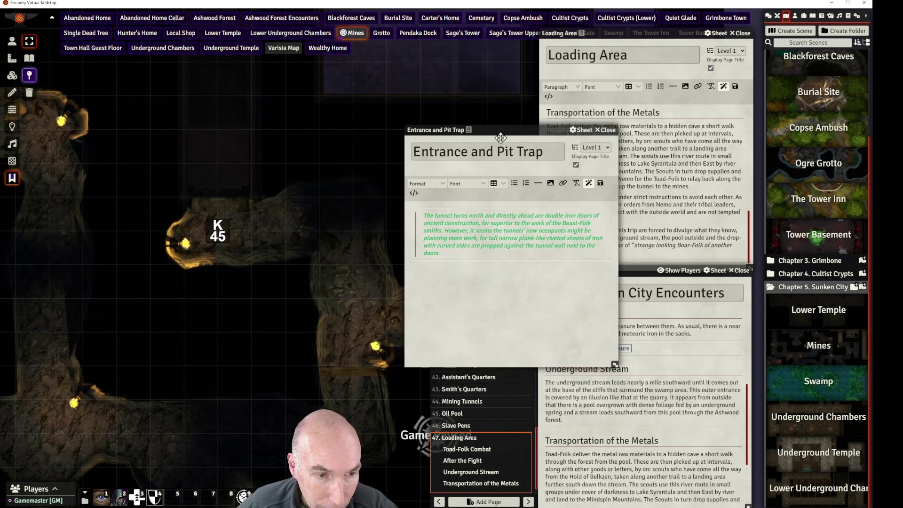
Link the copied K45 map note to the "Entrance and Pit Trap" page and set its custom icon to map-marker-K-48.svg
{"action": "right_click", "coordinate": [218, 232]}
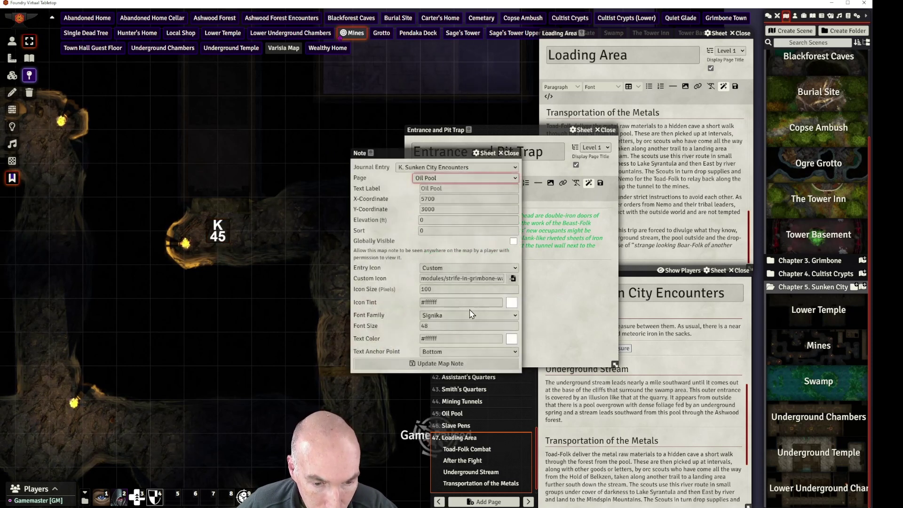
{"action": "key", "text": "e"}
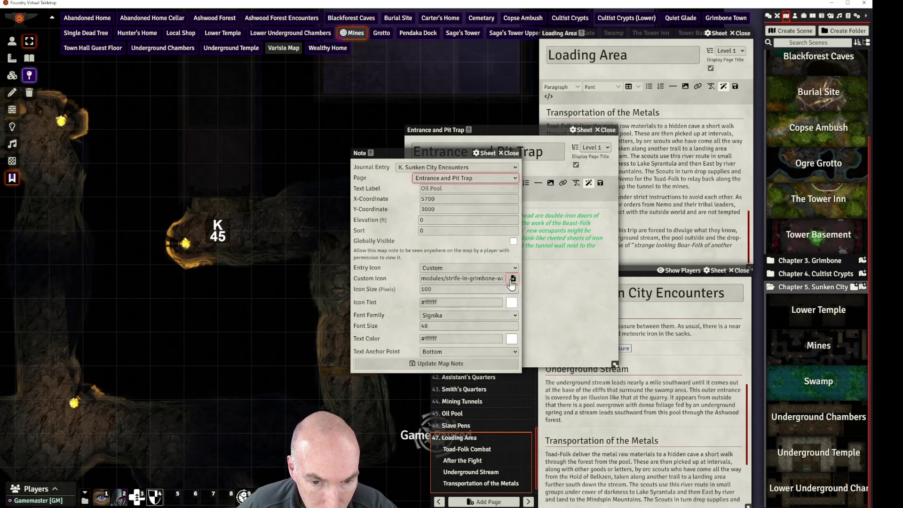
{"action": "left_click", "coordinate": [513, 279]}
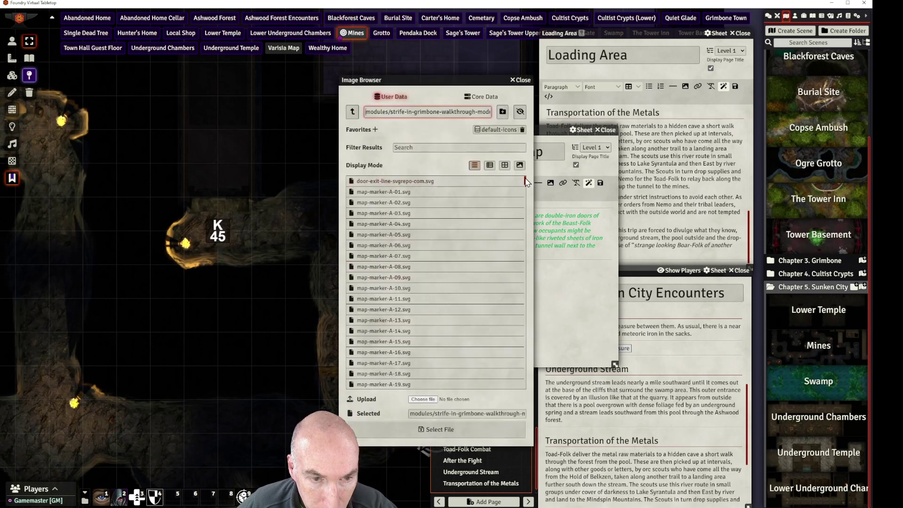
{"action": "left_click_drag", "start_coordinate": [526, 182], "coordinate": [527, 360]}
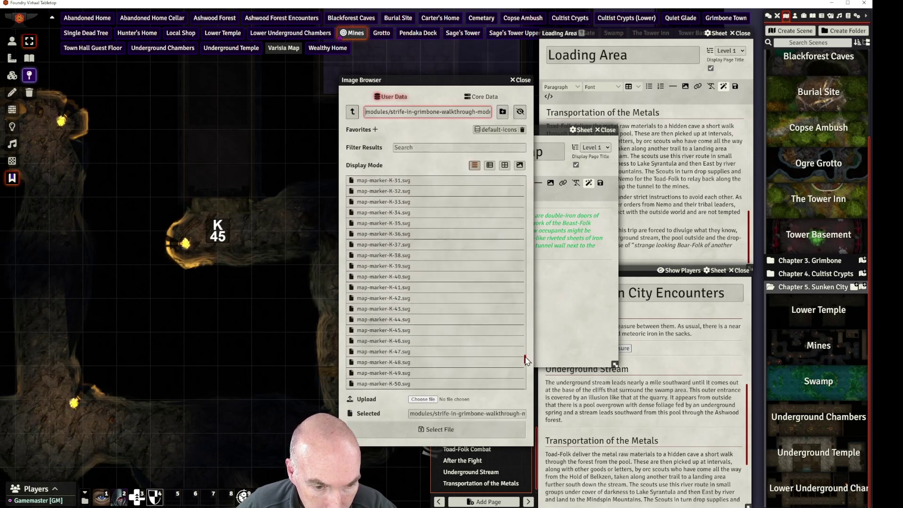
{"action": "left_click", "coordinate": [449, 351]}
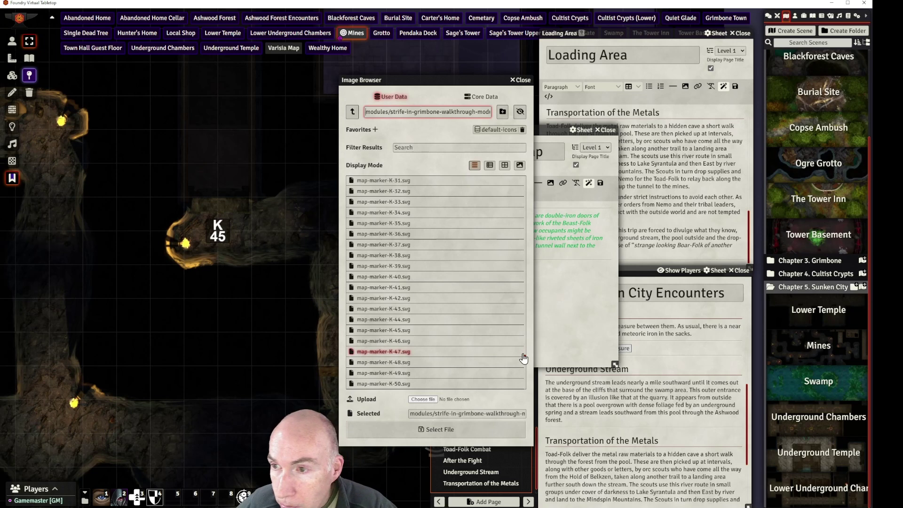
{"action": "left_click", "coordinate": [405, 362]}
{"action": "left_click", "coordinate": [437, 430]}
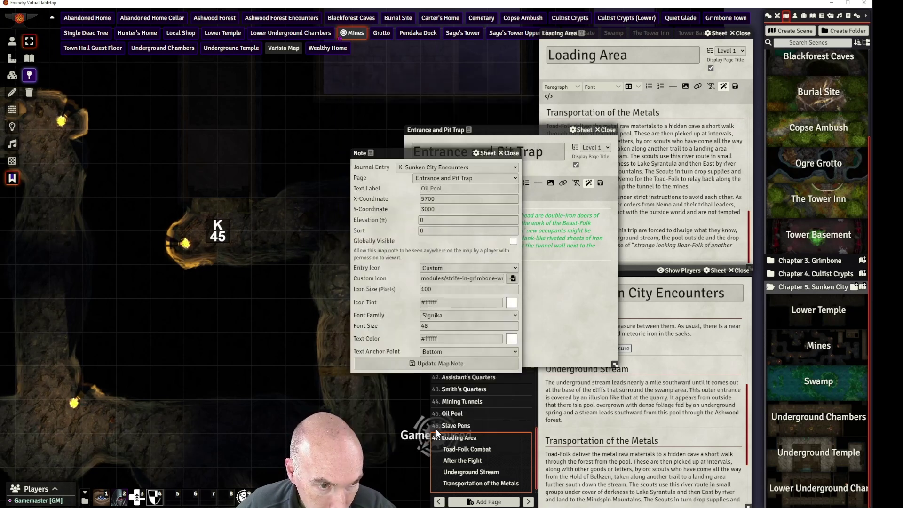
{"action": "left_click", "coordinate": [413, 365]}
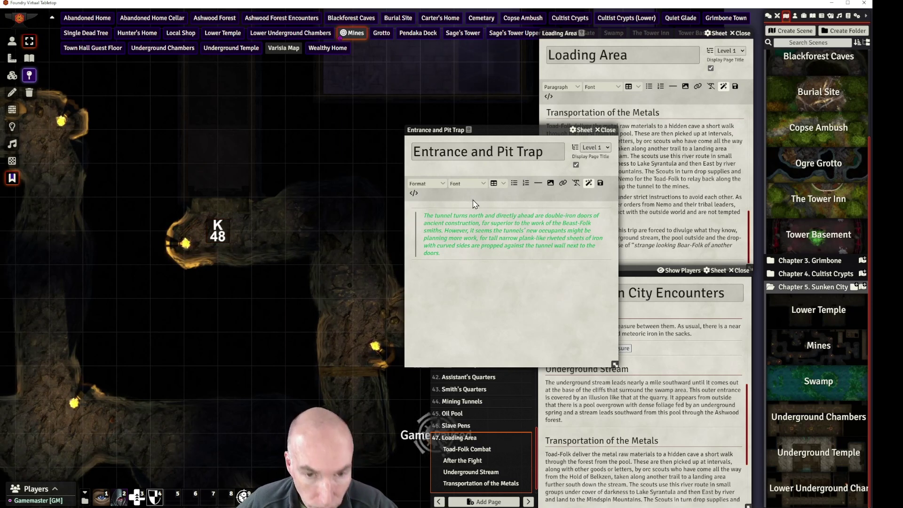
{"action": "left_click_drag", "start_coordinate": [335, 184], "coordinate": [291, 159]}
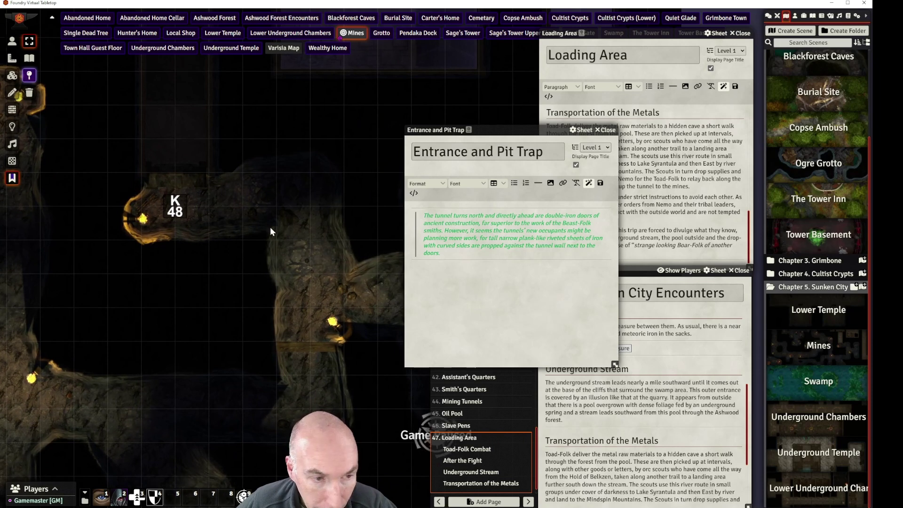
{"action": "left_click_drag", "start_coordinate": [171, 214], "coordinate": [230, 208]}
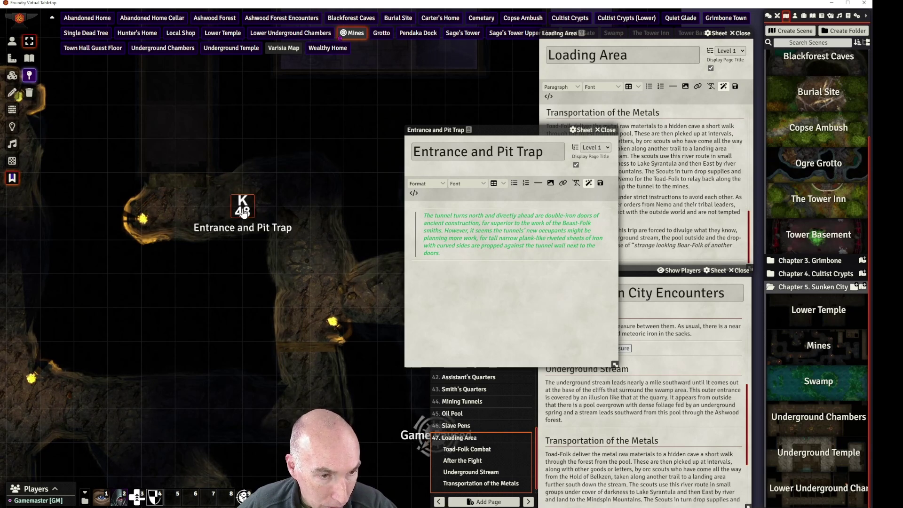
{"action": "left_click_drag", "start_coordinate": [242, 204], "coordinate": [176, 209]}
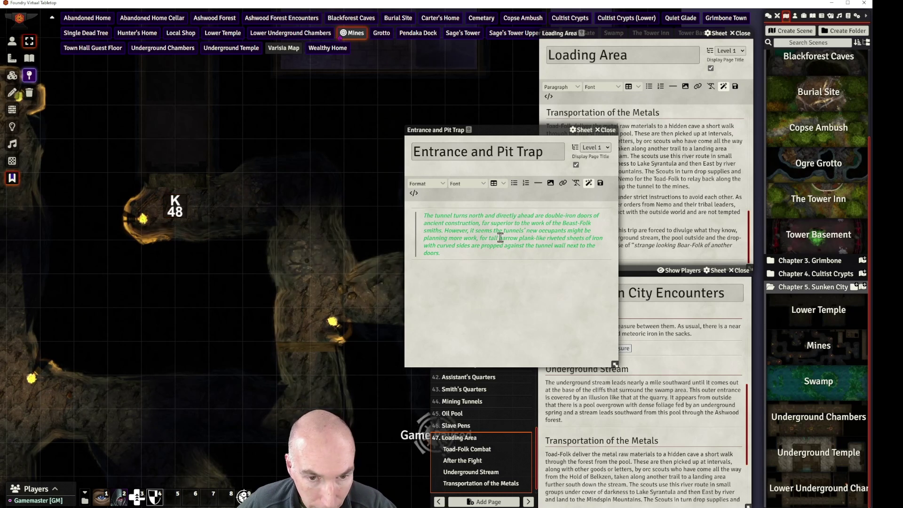
Reword the blockquote's opening to "The tunnel turns west and in the rough north wall are double-iron doors"
{"action": "double_click", "coordinate": [476, 215]}
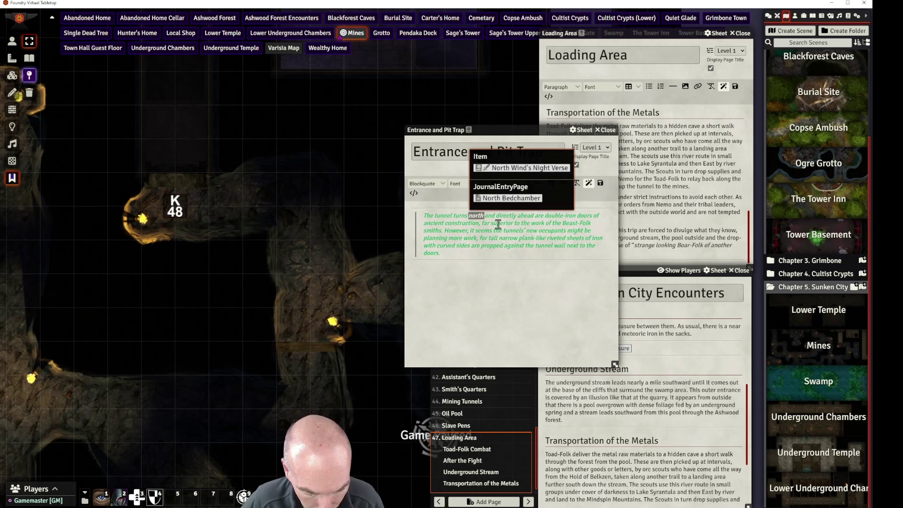
{"action": "type", "text": "west"}
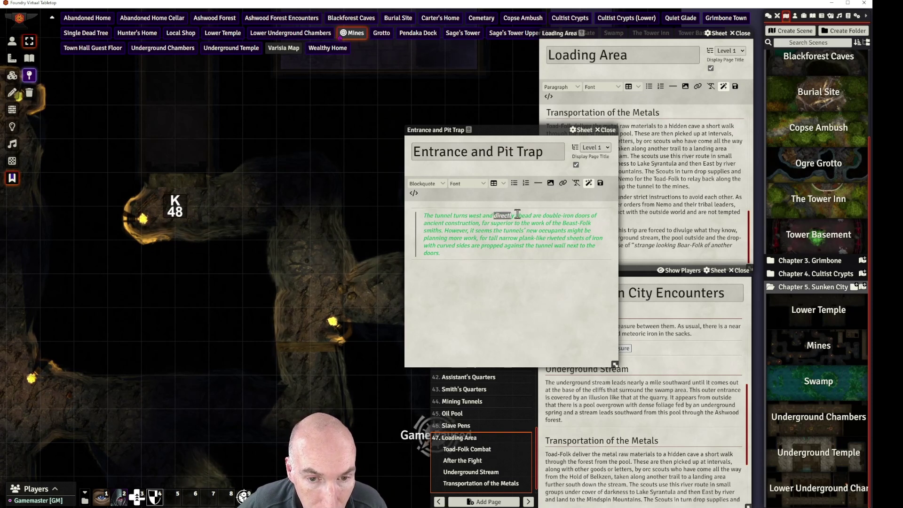
{"action": "left_click_drag", "start_coordinate": [518, 214], "coordinate": [563, 213]}
{"action": "key", "text": "BackSpace"}
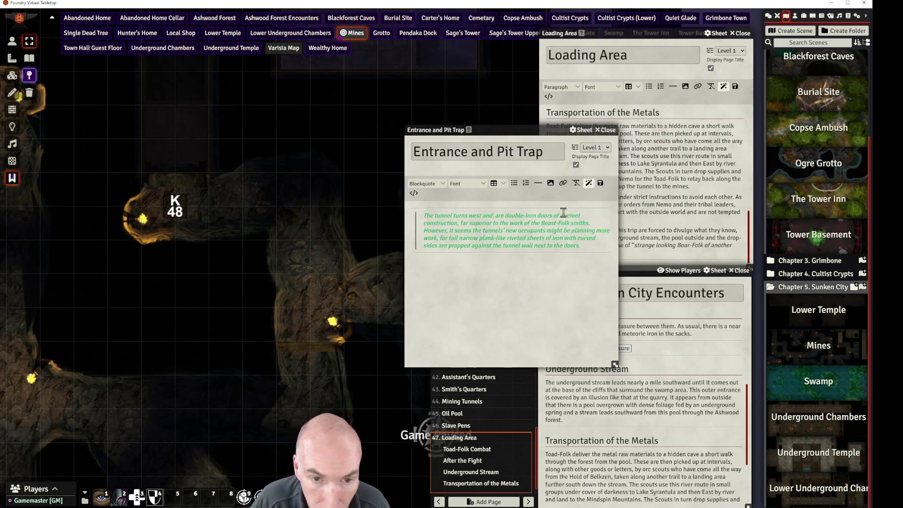
{"action": "type", "text": "in the "}
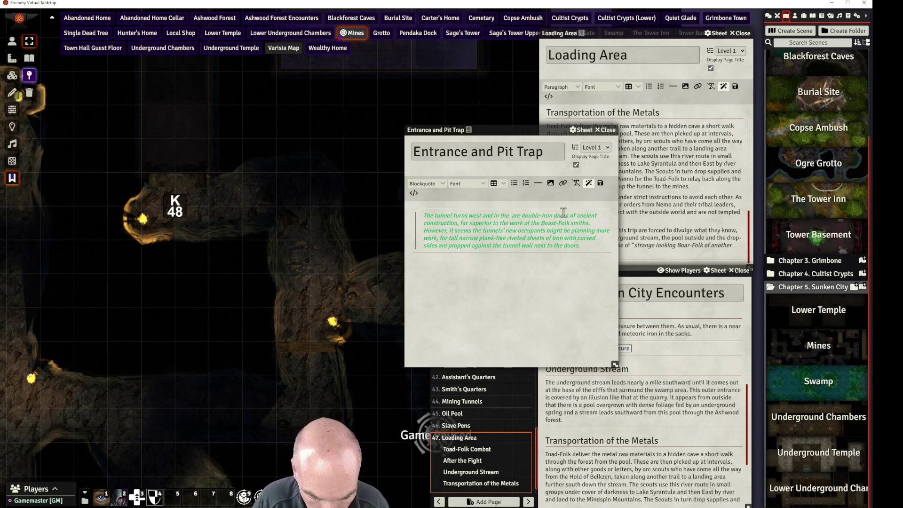
{"action": "type", "text": "rough n"}
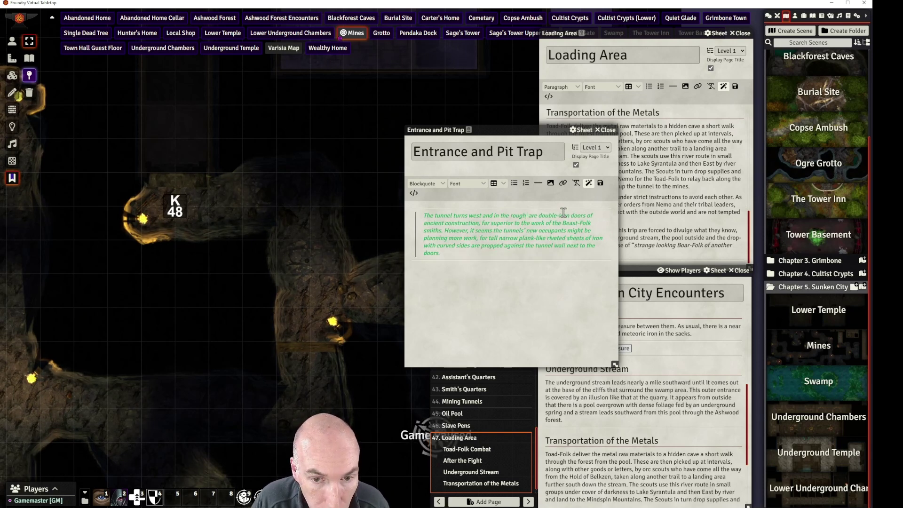
{"action": "type", "text": "orth wall"}
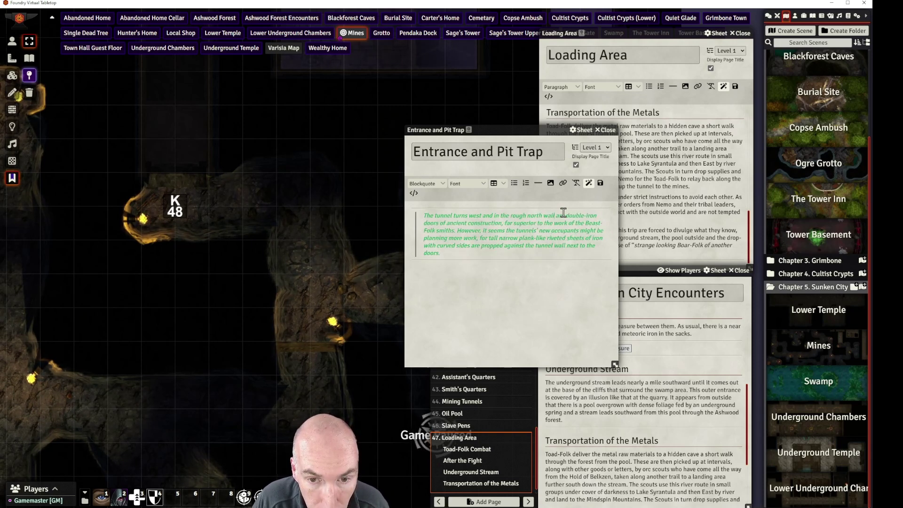
{"action": "key", "text": "Delete"}
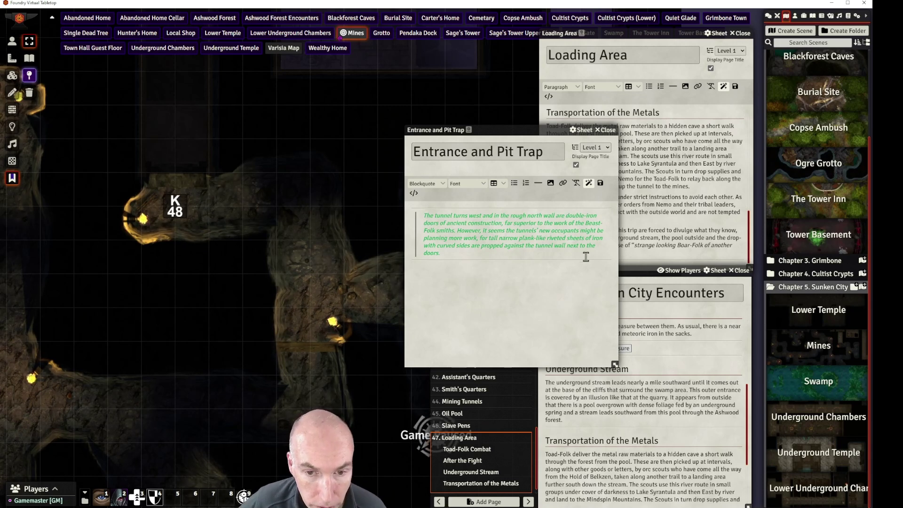
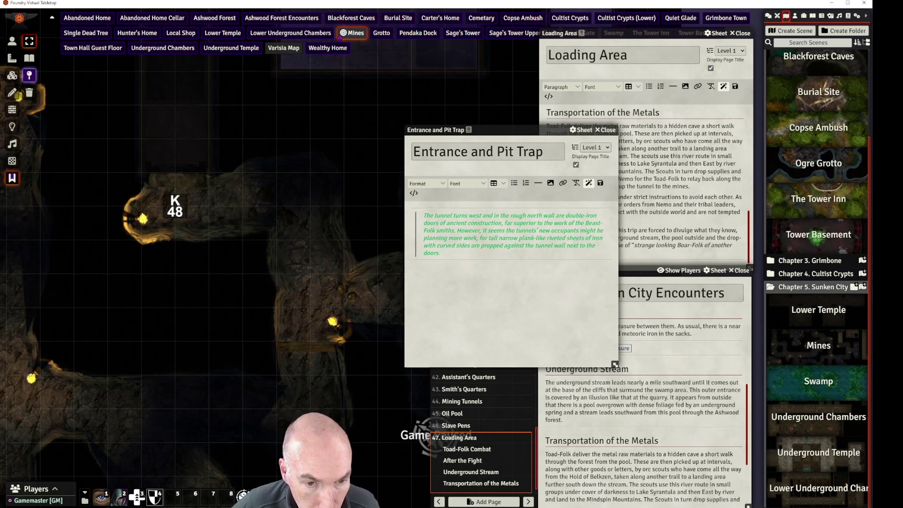
Insert the paragraph starting "The double doors are unlocked" below the blockquote and check the door on the map's wall layer
{"action": "left_click", "coordinate": [446, 272]}
{"action": "left_click", "coordinate": [441, 262]}
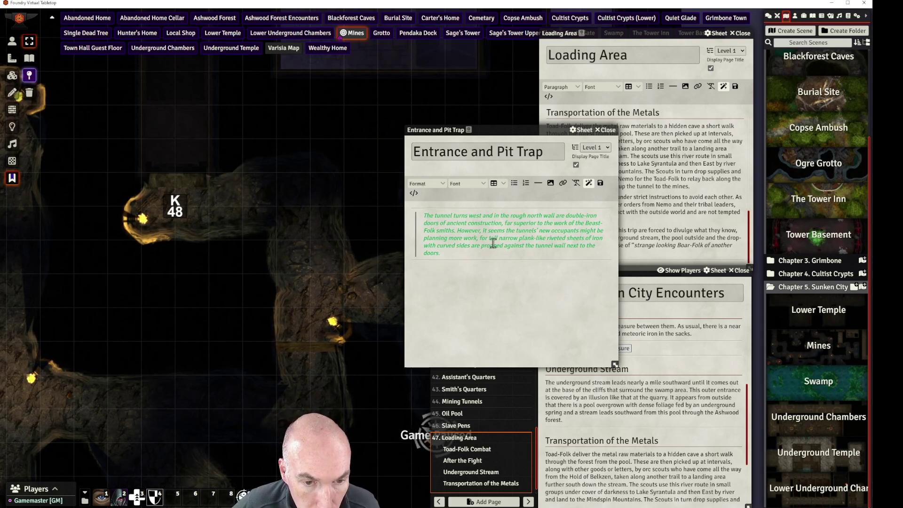
{"action": "type", "text": "The double doors are unlocked and open easily on their ancient hinges. If the approx 9 ft long iron sheets are examined on a DC 20 Recall Knowledge Engineering or Crafting check, it will be realized that the curved edges enable two sheets to slot together end to end to create a 16 ft long plank."}
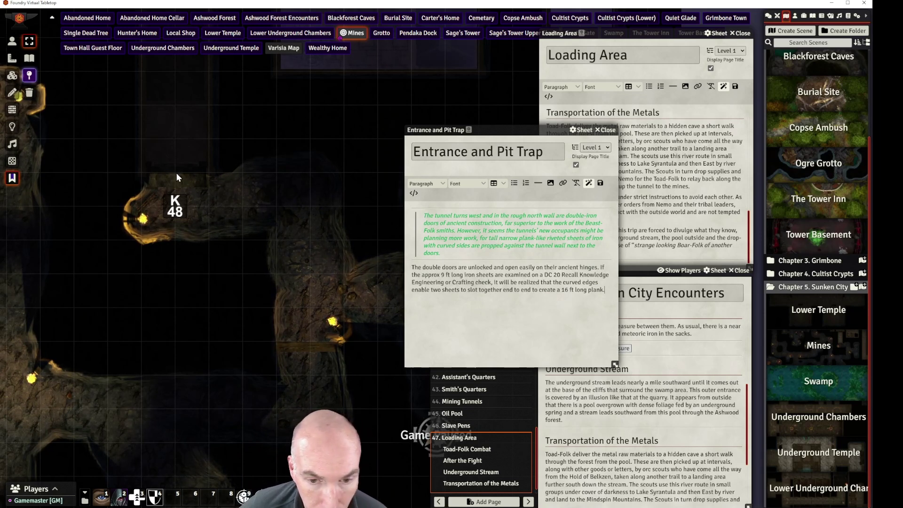
{"action": "left_click", "coordinate": [14, 108]}
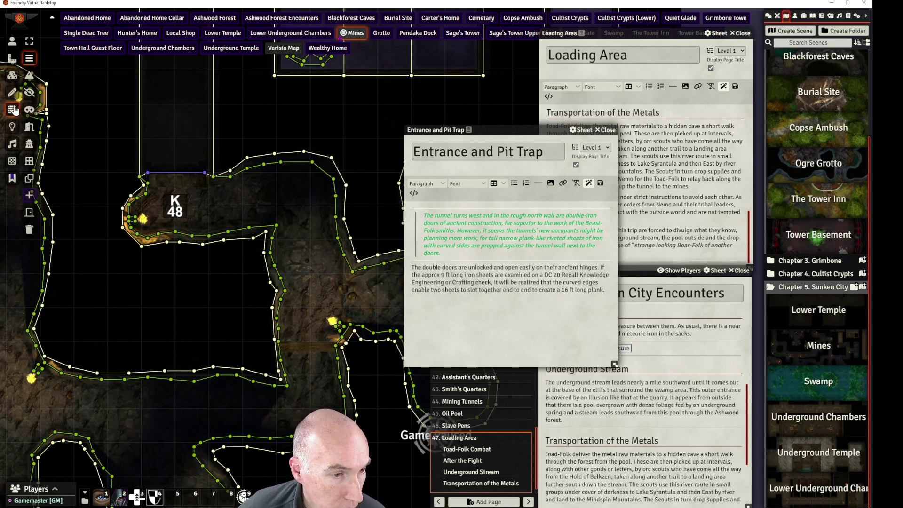
{"action": "left_click", "coordinate": [13, 46]}
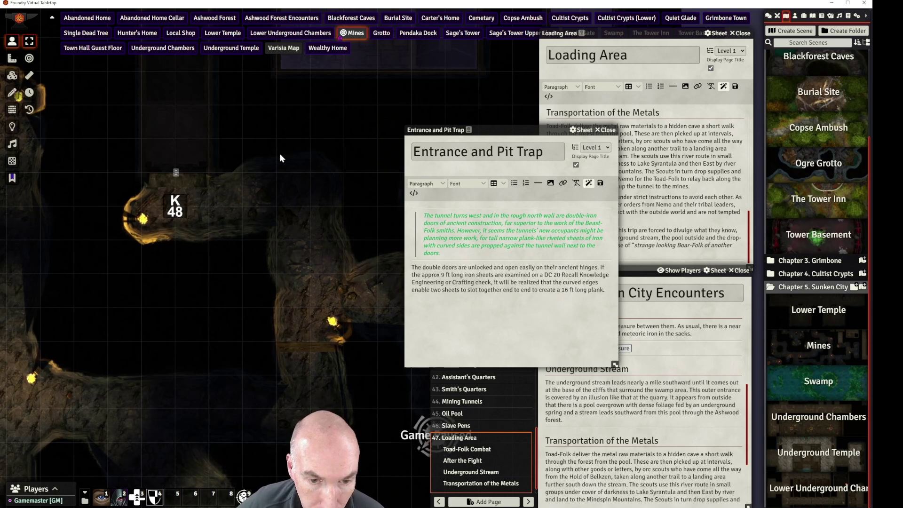
Correct the iron sheets' wording to "approximately 9-ft long iron sheets are examined," in the new paragraph
{"action": "left_click", "coordinate": [445, 277]}
{"action": "type", "text": "-"}
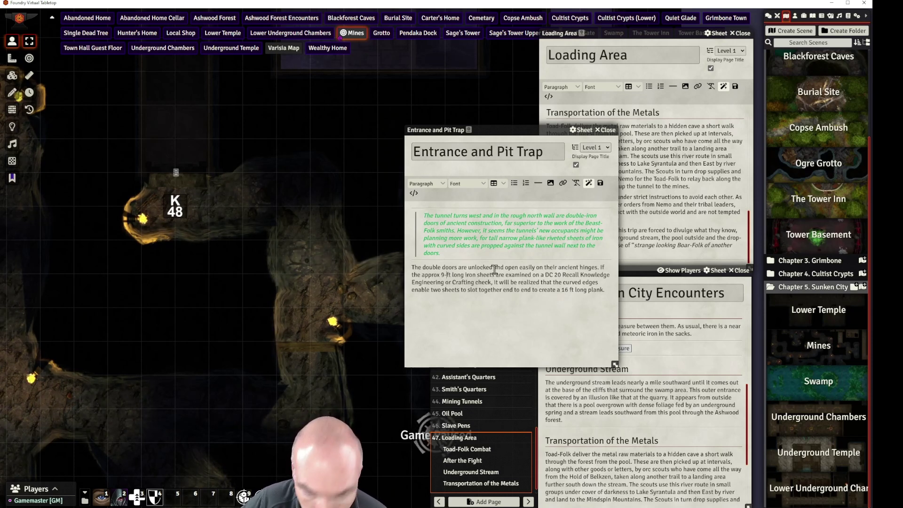
{"action": "left_click", "coordinate": [442, 277]}
{"action": "type", "text": "imatel"}
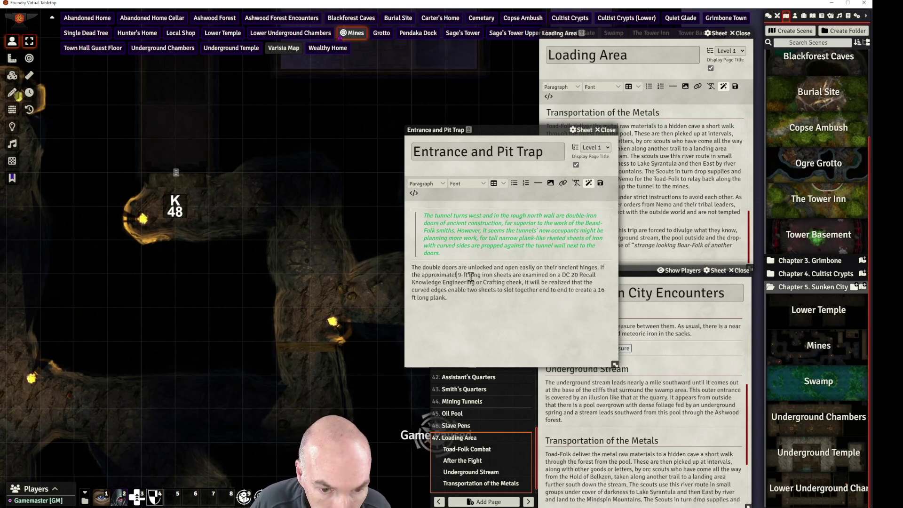
{"action": "type", "text": "y"}
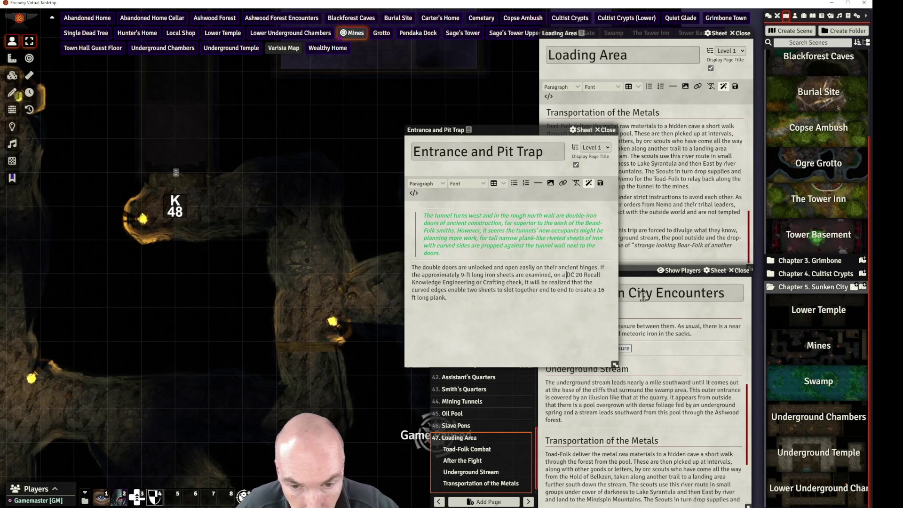
{"action": "type", "text": "@C"}
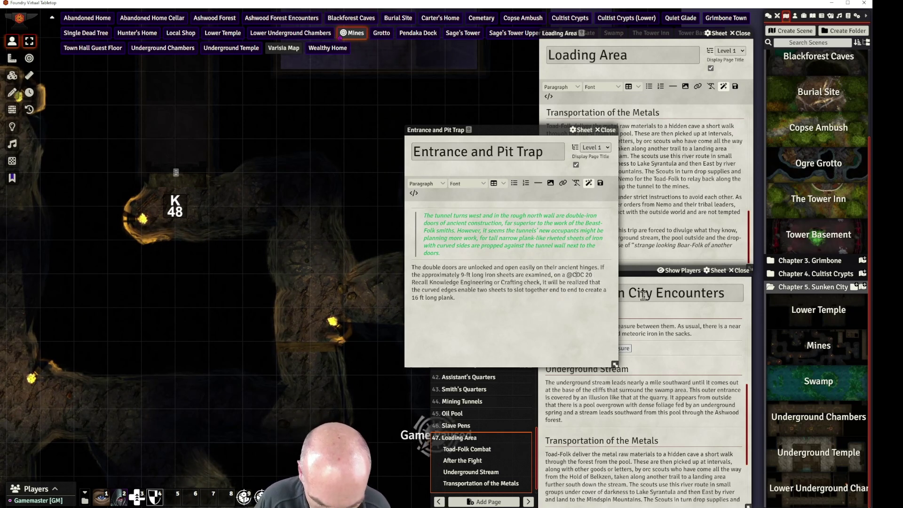
{"action": "type", "text": "heck"}
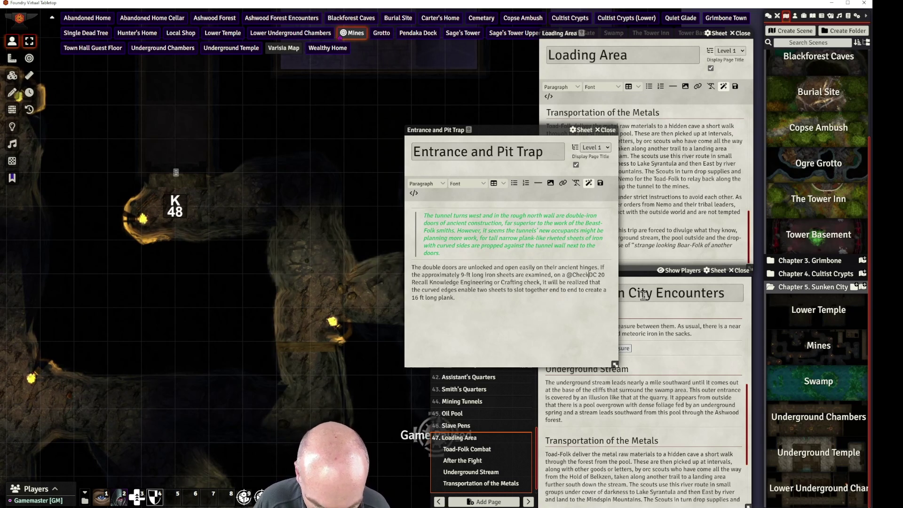
{"action": "type", "text": "["}
{"action": "type", "text": "engin"}
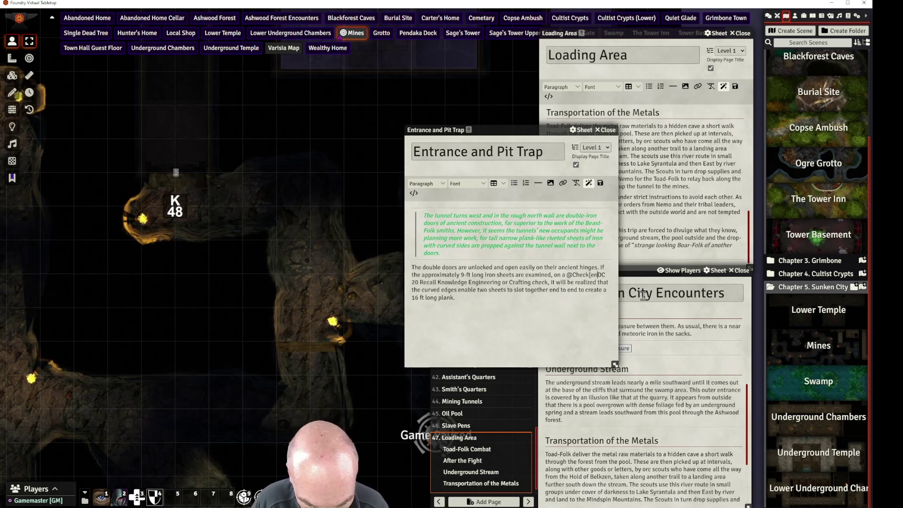
{"action": "type", "text": "eering or Crafting"}
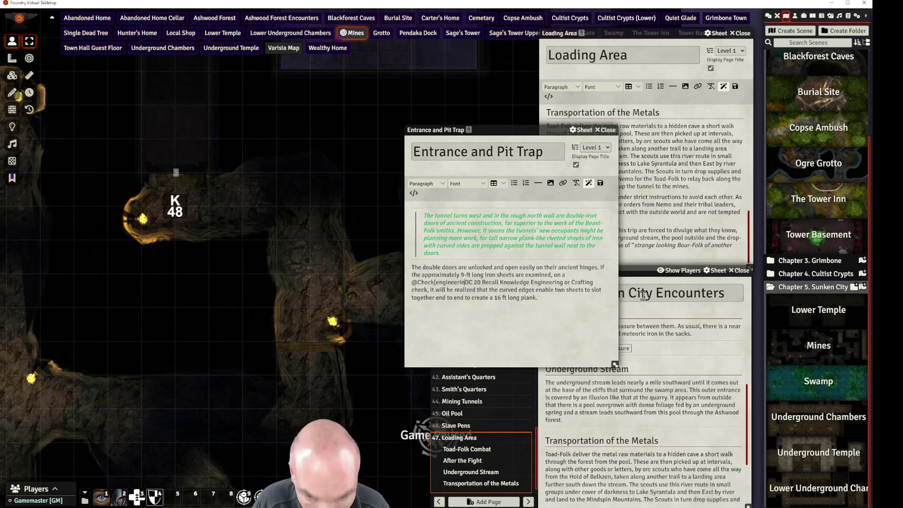
{"action": "type", "text": "|"}
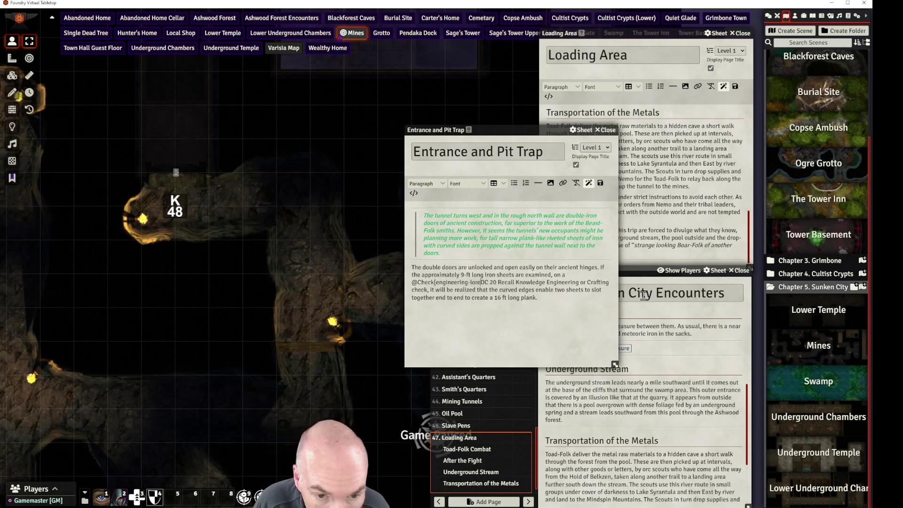
{"action": "type", "text": "lore|"}
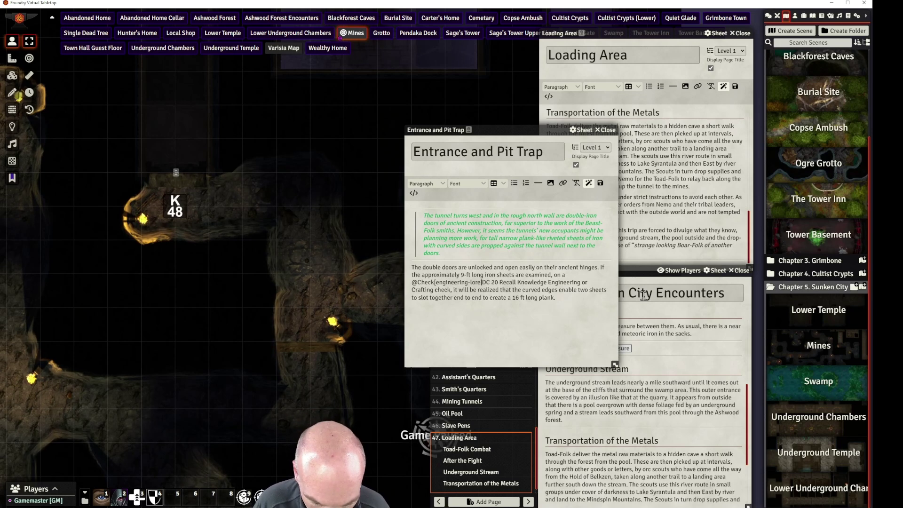
{"action": "type", "text": ":15"}
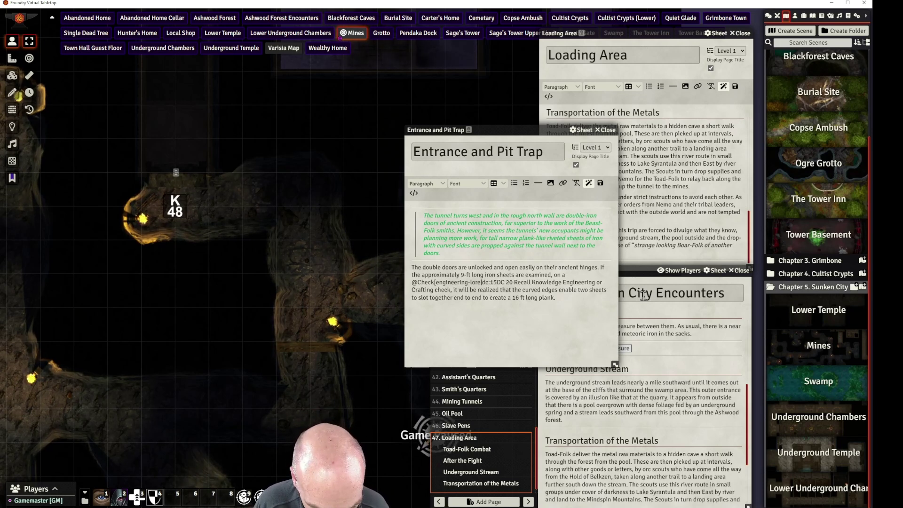
{"action": "type", "text": "|name"}
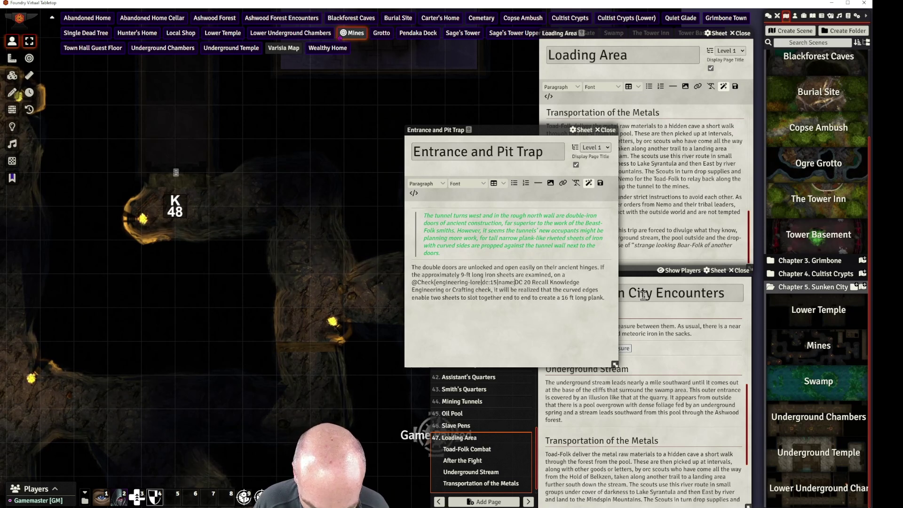
{"action": "type", "text": ":Recall Know"}
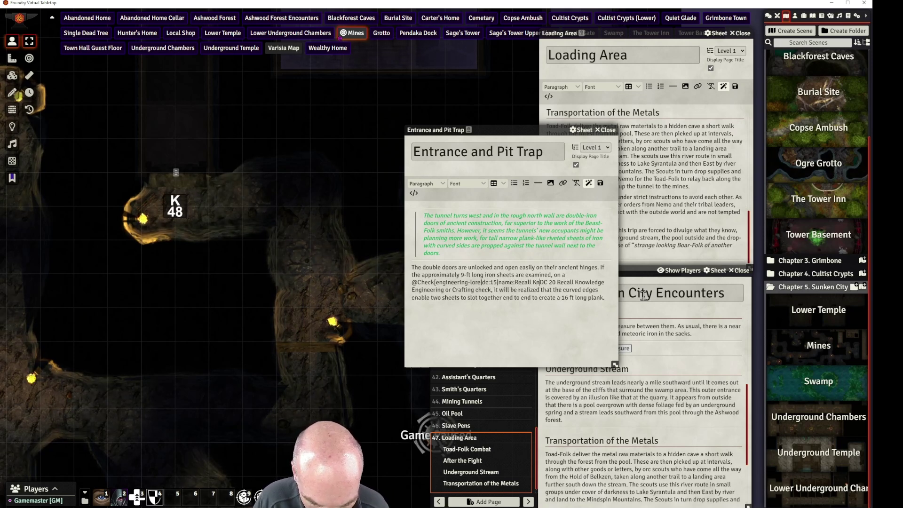
{"action": "type", "text": "ledge"}
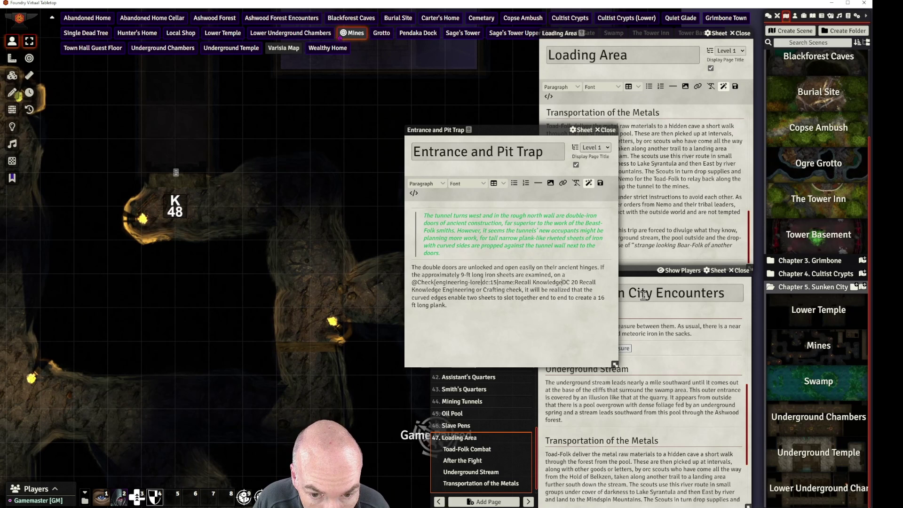
{"action": "type", "text": "] or"}
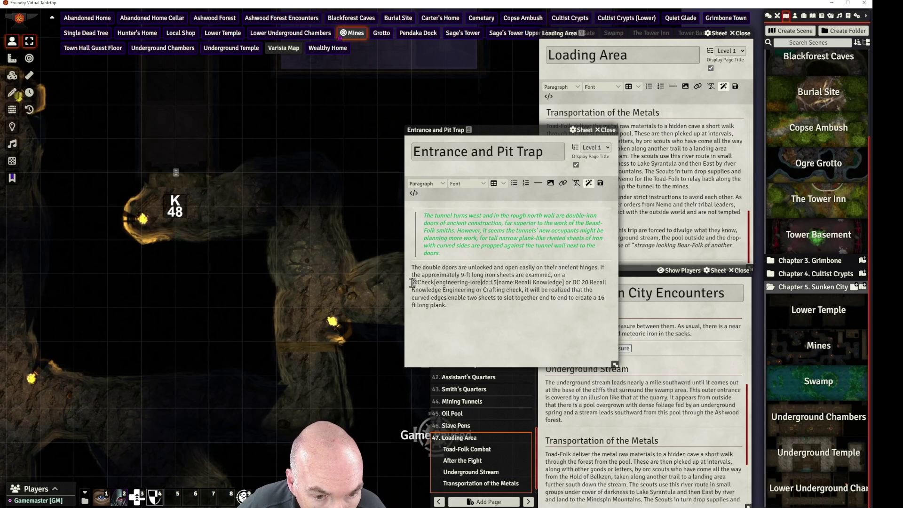
Replace "DC 20 Recall Knowledge Engineering or Crafting" with a copy of the engineering-lore inline check
{"action": "left_click_drag", "start_coordinate": [413, 283], "coordinate": [563, 283]}
{"action": "key", "text": "ctrl+c"}
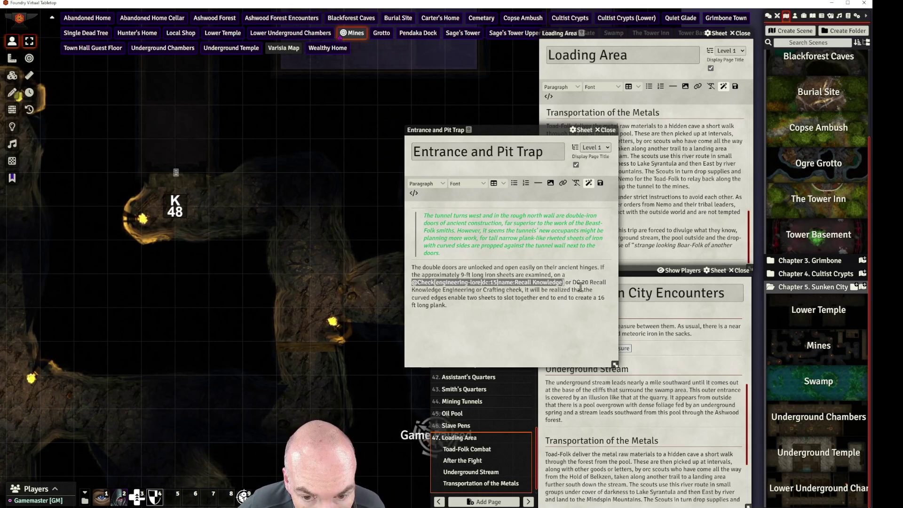
{"action": "left_click_drag", "start_coordinate": [573, 282], "coordinate": [503, 290]}
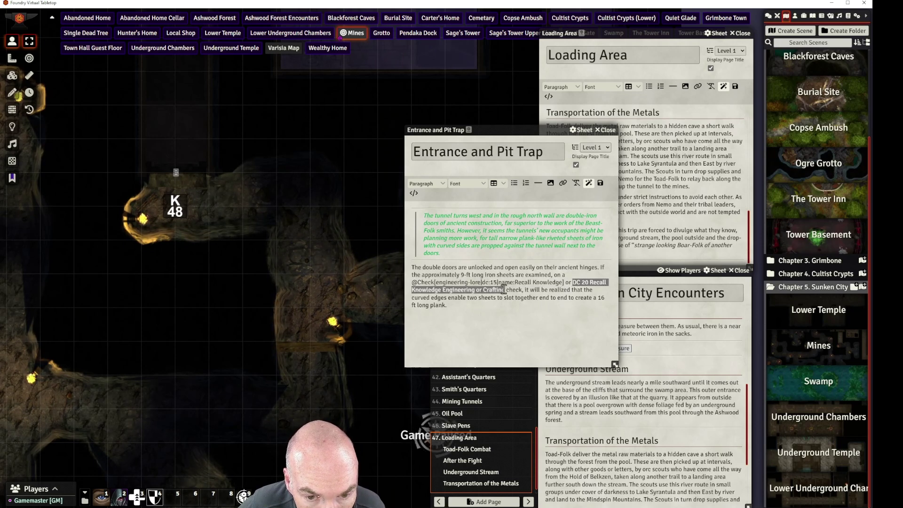
{"action": "key", "text": "ctrl+v"}
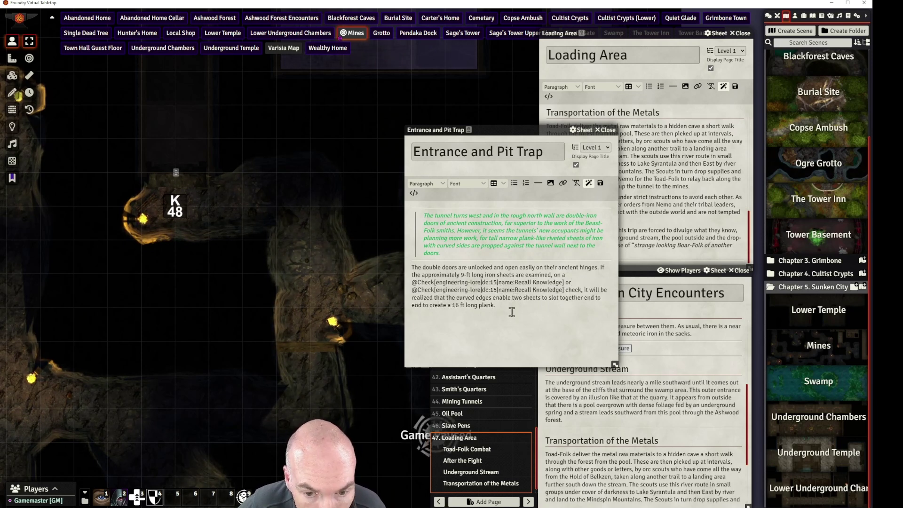
Change the second inline check's skill to crafting and its DC to 20
{"action": "double_click", "coordinate": [456, 289]}
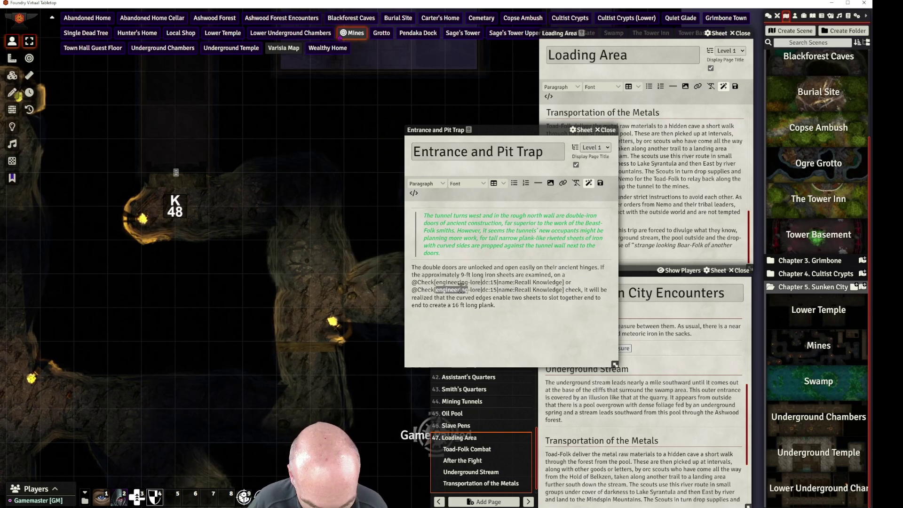
{"action": "type", "text": "crafting"}
{"action": "key", "text": "Delete"}
{"action": "key", "text": "Delete"}
{"action": "key", "text": "Delete"}
{"action": "key", "text": "Delete"}
{"action": "key", "text": "Delete"}
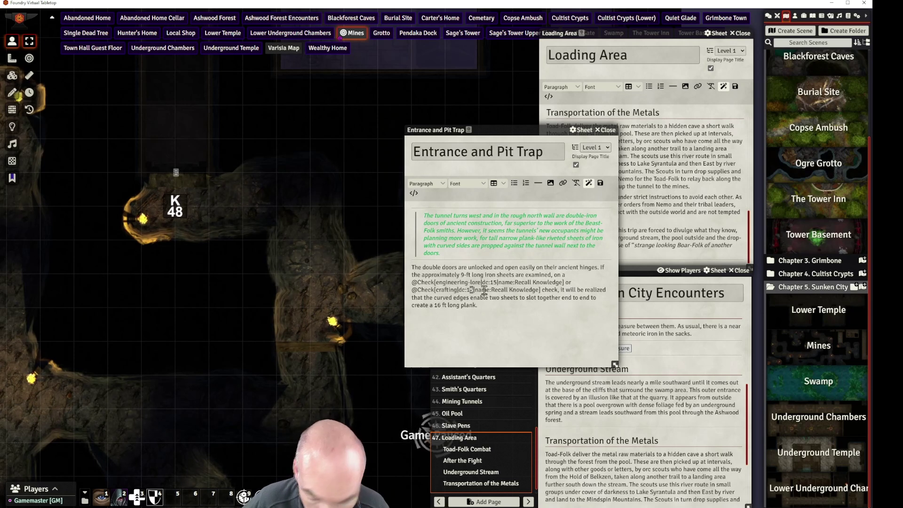
{"action": "key", "text": "BackSpace"}
{"action": "type", "text": "20"}
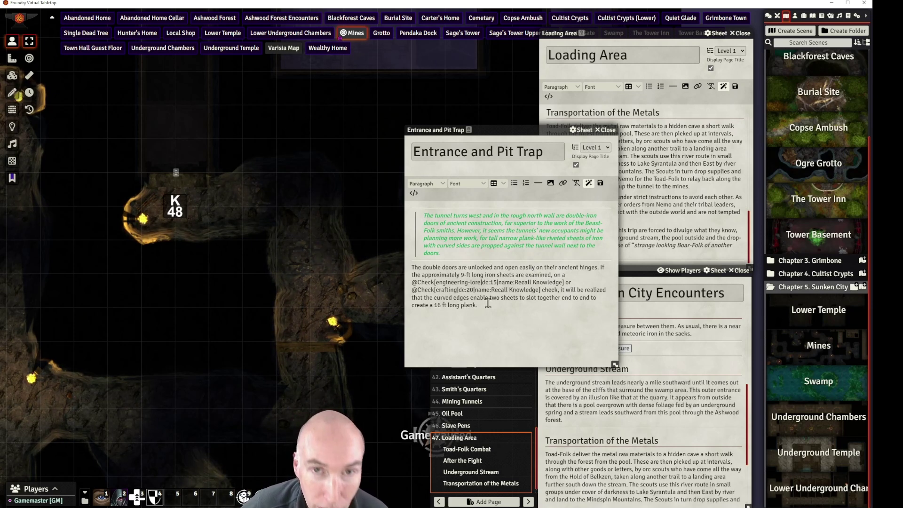
Move the Entrance and Pit Trap page window over the Loading Area page window and close the Loading Area page
{"action": "left_click_drag", "start_coordinate": [516, 130], "coordinate": [534, 114]}
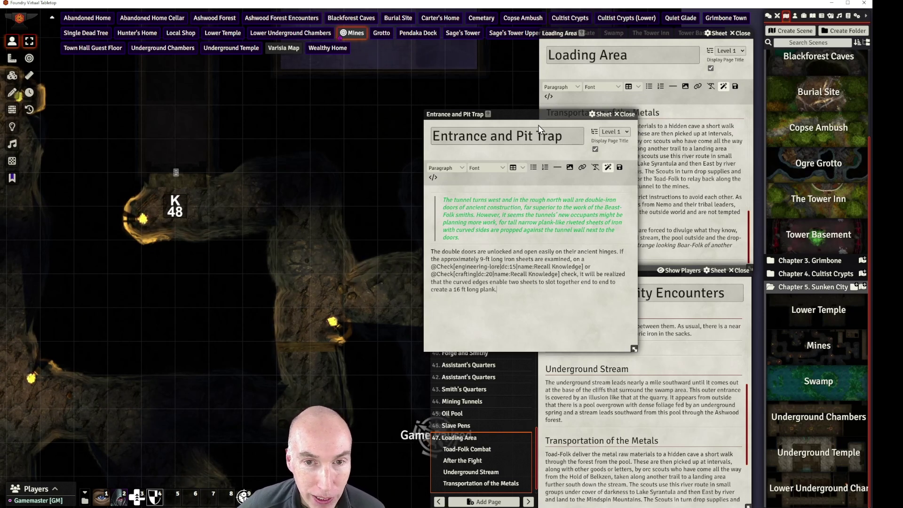
{"action": "left_click_drag", "start_coordinate": [540, 114], "coordinate": [550, 113]}
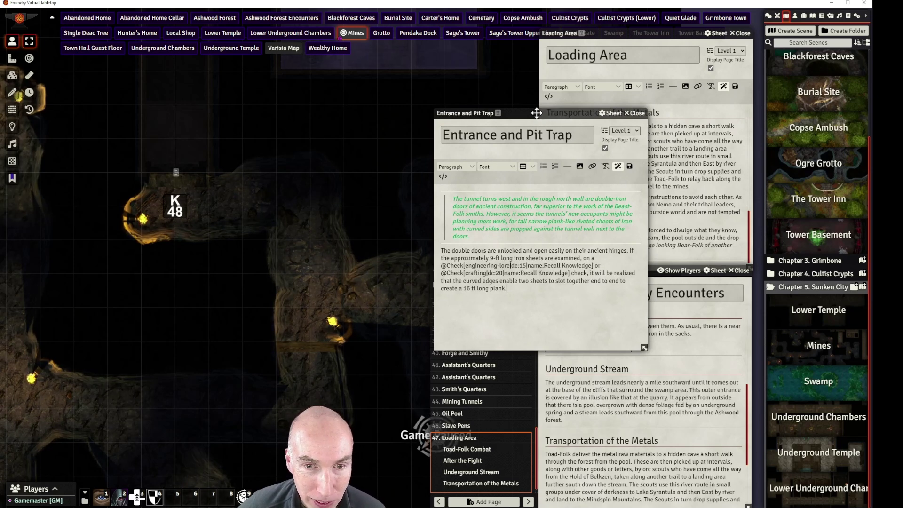
{"action": "left_click_drag", "start_coordinate": [529, 109], "coordinate": [506, 99]}
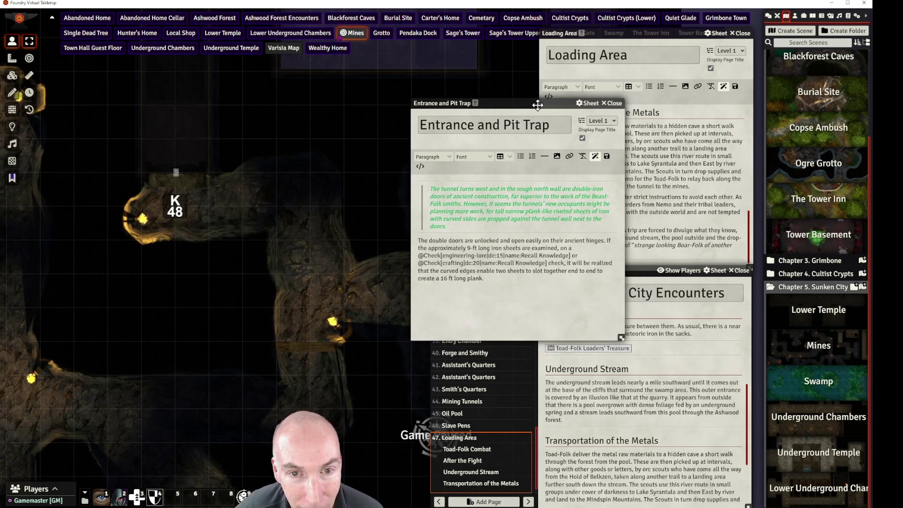
{"action": "left_click_drag", "start_coordinate": [534, 100], "coordinate": [656, 26]}
{"action": "left_click", "coordinate": [742, 34]}
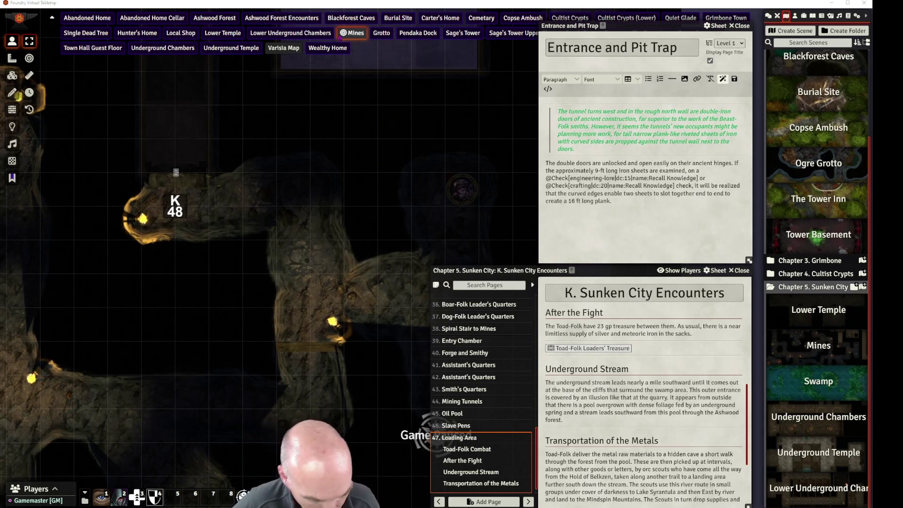
Add the paragraph starting "Beyond the doors is a 10-ft wide passage" below the iron sheets paragraph and clear its formatting
{"action": "left_click", "coordinate": [613, 202]}
{"action": "key", "text": "Return"}
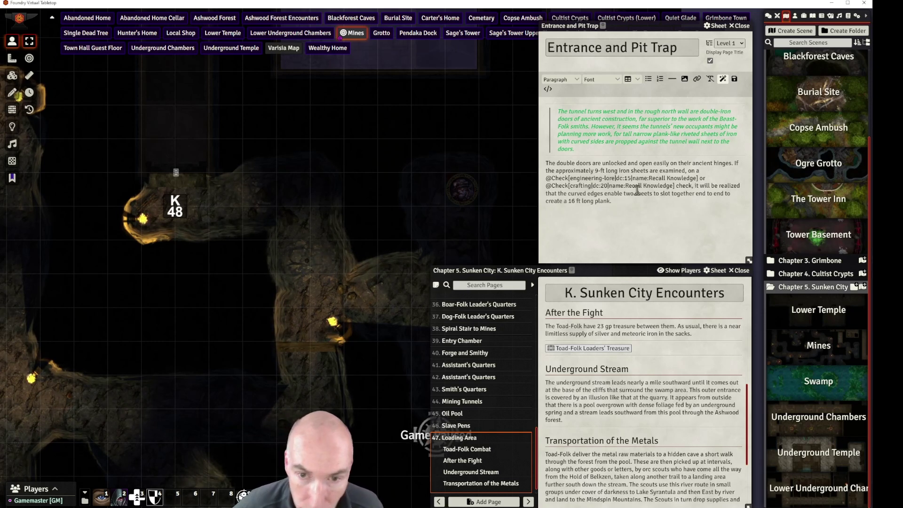
{"action": "type", "text": "To noble Leader of Dog-Folk, We hates bossy Nemo, stupid gnome! We makes gang to kill Nemo, yes? We two becomes real Beast-Man leaders again! Take the oil and weapons and live free with our tribes! Mighty Karg Beyond the doors is a 10-ft wide passage of ancient and robust design with close fitting pale blocks making up the walls, ceiling and floor. After 30 ft, the passage ends in double doors similar to the pair just opened."}
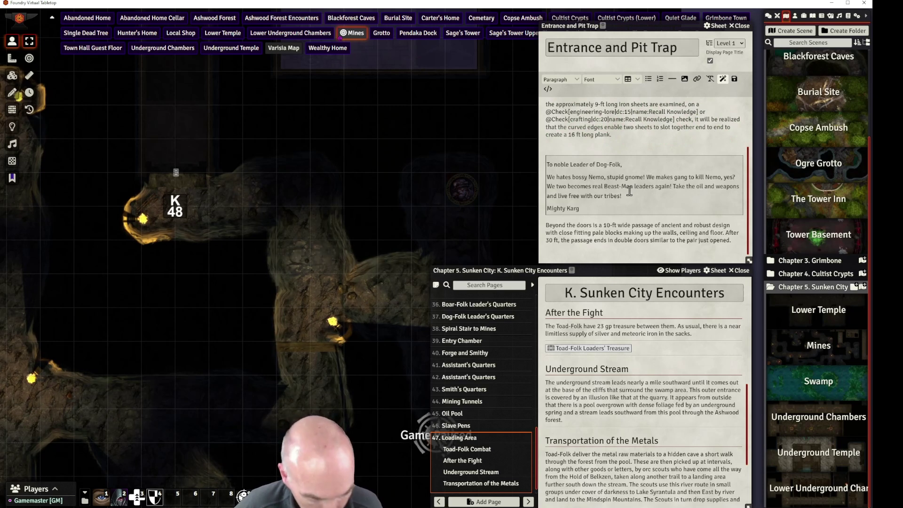
{"action": "key", "text": "ctrl+z"}
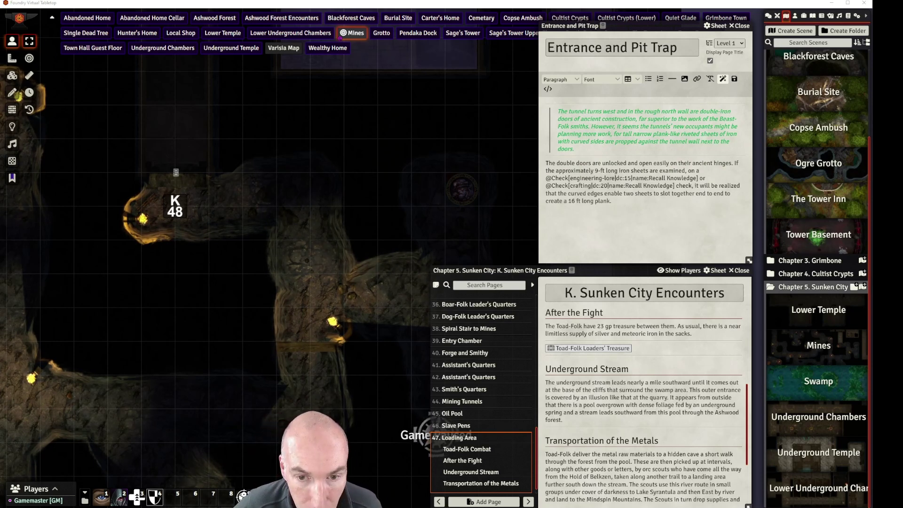
{"action": "type", "text": "Beyond the doors is a 10-ft wide passage of ancient and robust design with close-fitting pale blocks making up the walls, ceiling and floor. After 30 ft, the passage ends in double doors similar to the pair just opened."}
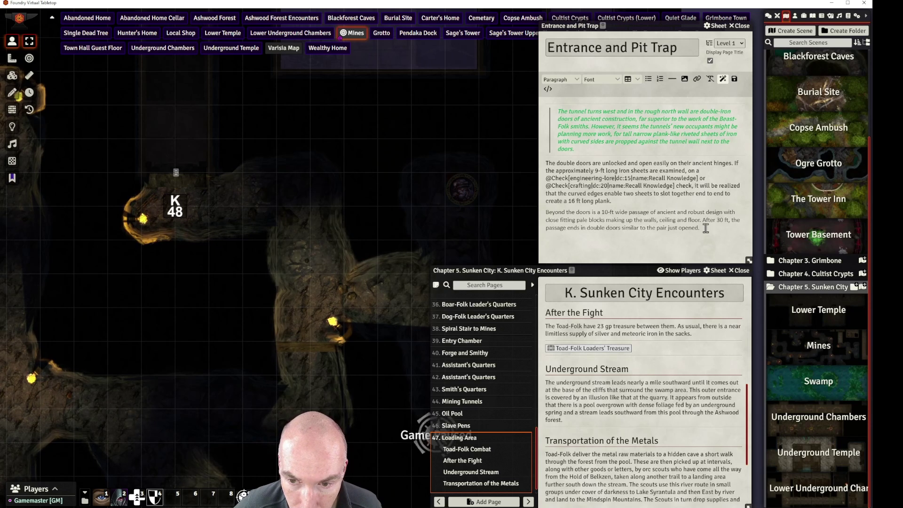
{"action": "left_click", "coordinate": [560, 220], "text": "shift"}
{"action": "left_click_drag", "start_coordinate": [560, 220], "coordinate": [545, 212]}
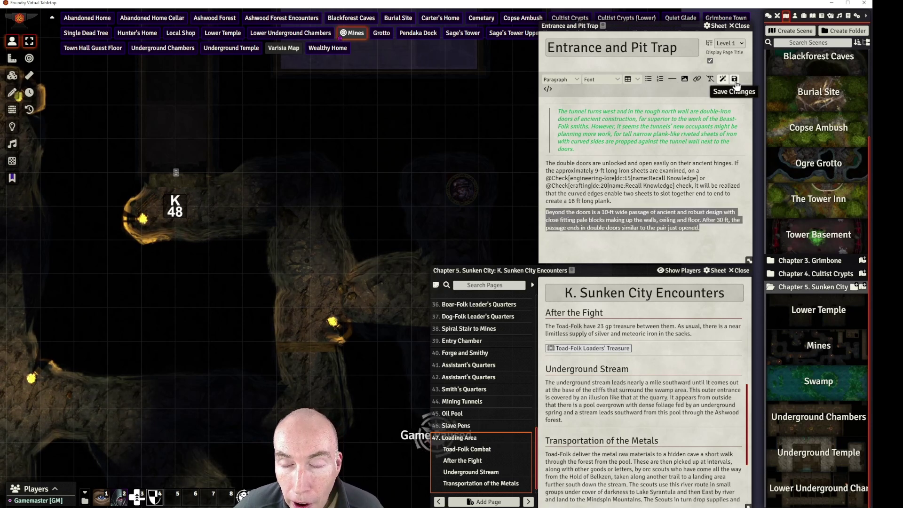
{"action": "left_click", "coordinate": [711, 79]}
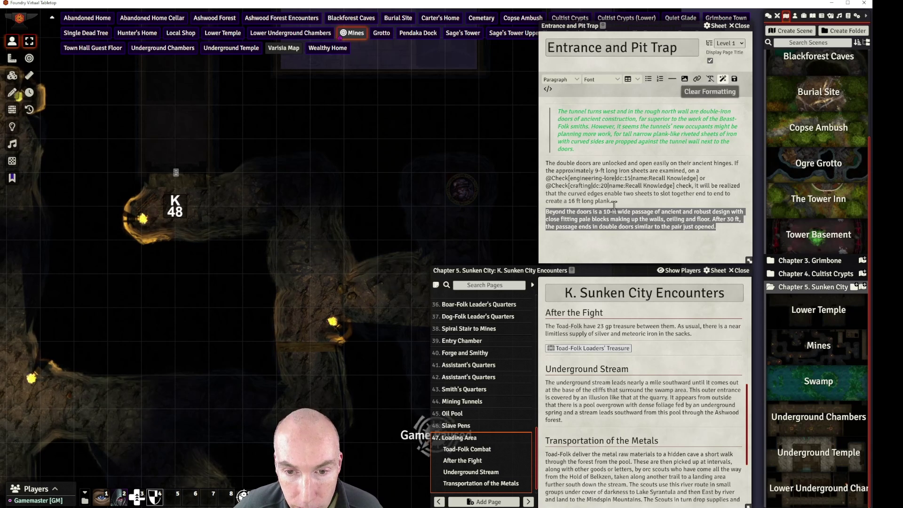
Insert a horizontal line after the iron sheets paragraph and add the line "Passage beyond the Doors" beneath it
{"action": "left_click", "coordinate": [616, 205]}
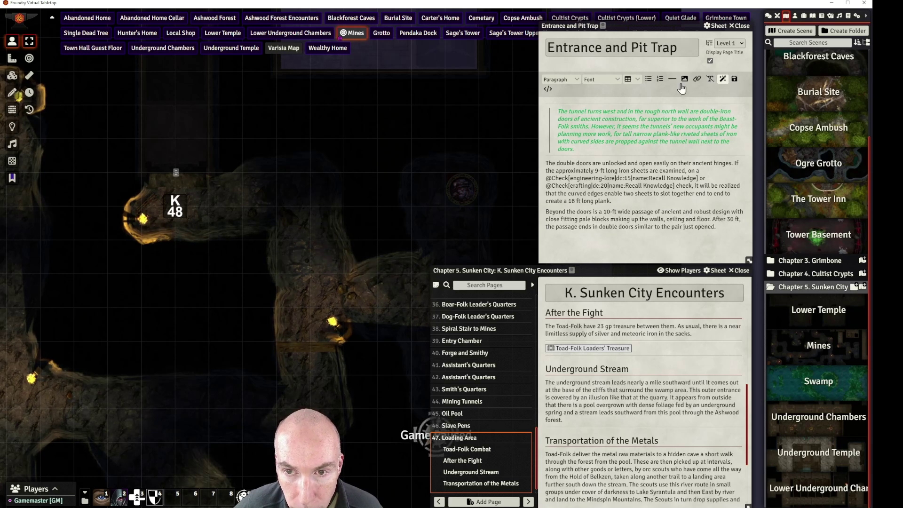
{"action": "left_click", "coordinate": [672, 79]}
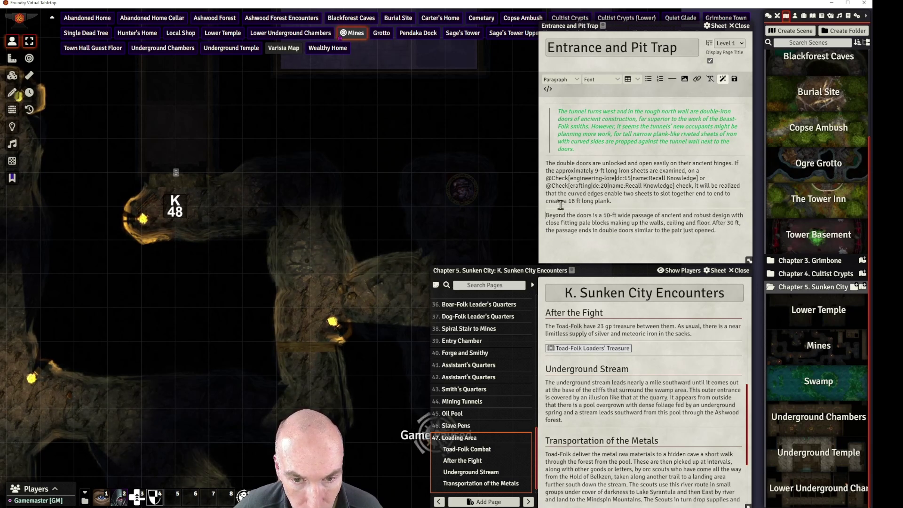
{"action": "key", "text": "Return"}
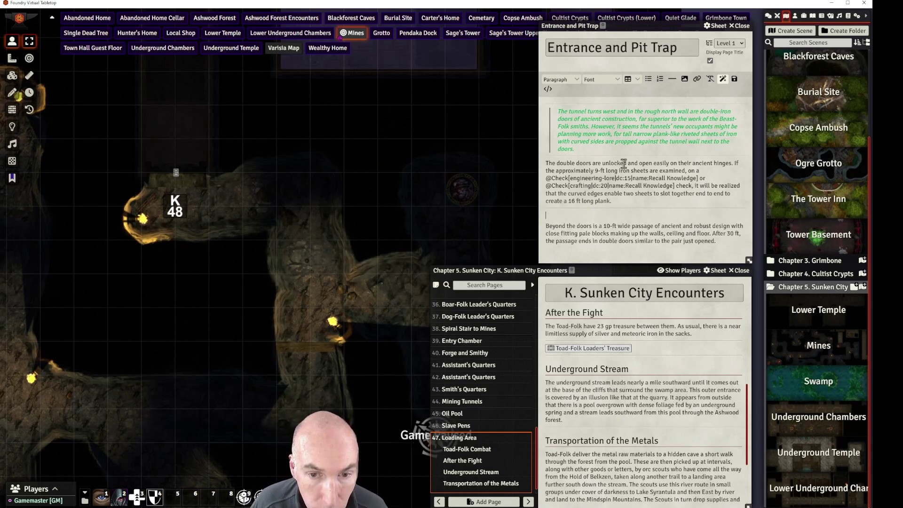
{"action": "type", "text": "Passage"}
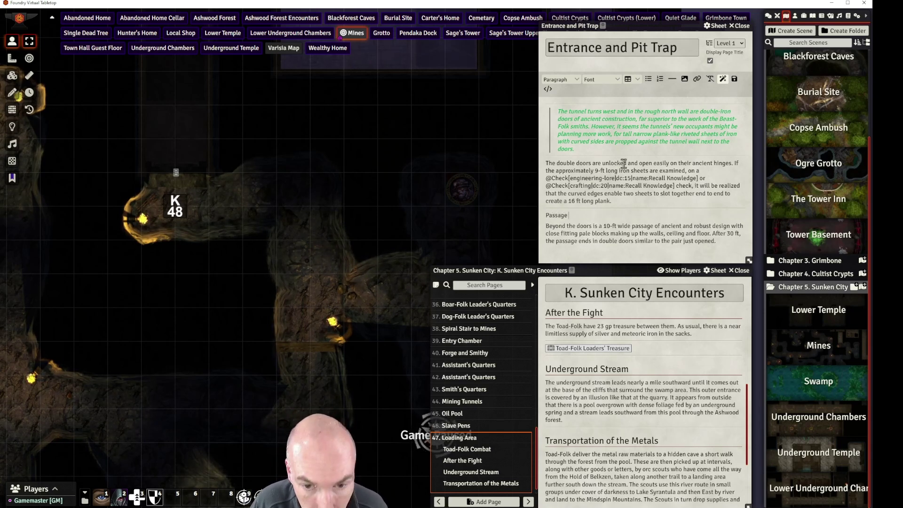
{"action": "type", "text": " beyond"}
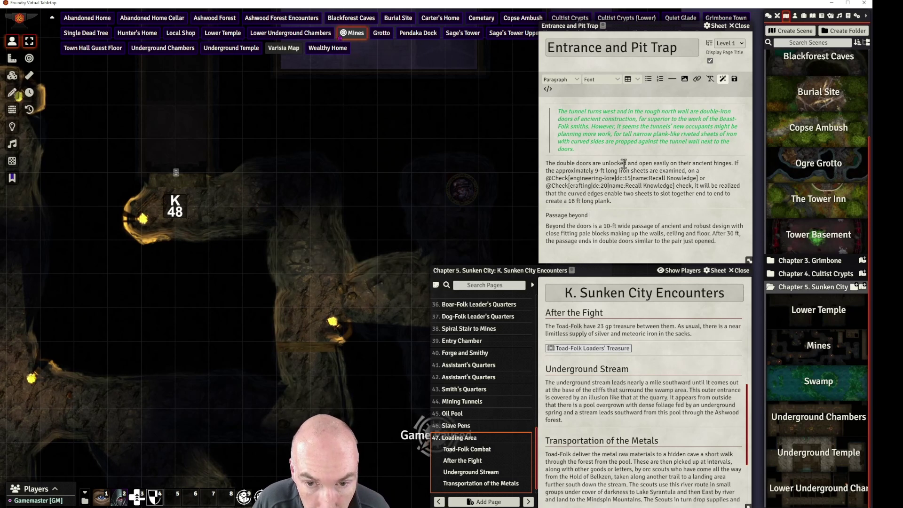
{"action": "type", "text": " the Doors"}
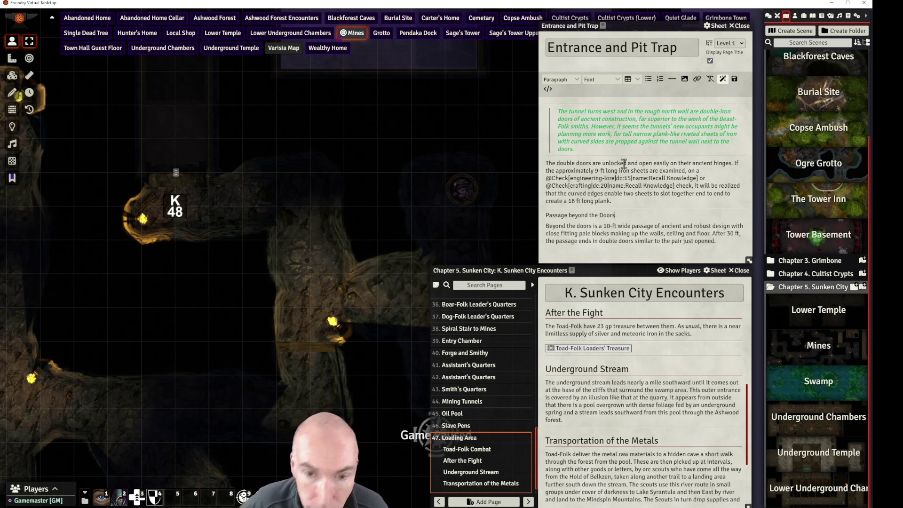
Format the "Passage beyond the Doors" line as Heading 2
{"action": "left_click_drag", "start_coordinate": [618, 216], "coordinate": [548, 214]}
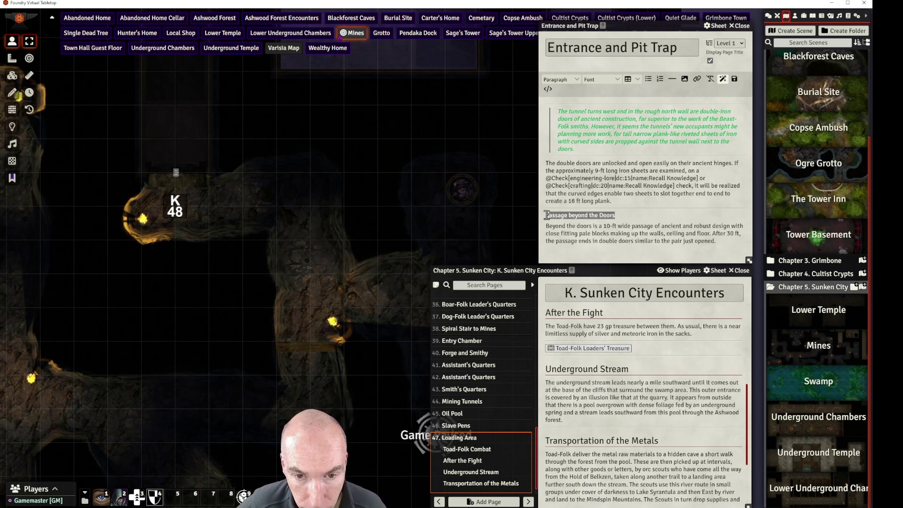
{"action": "left_click", "coordinate": [560, 80]}
{"action": "mouse_move", "coordinate": [562, 93]}
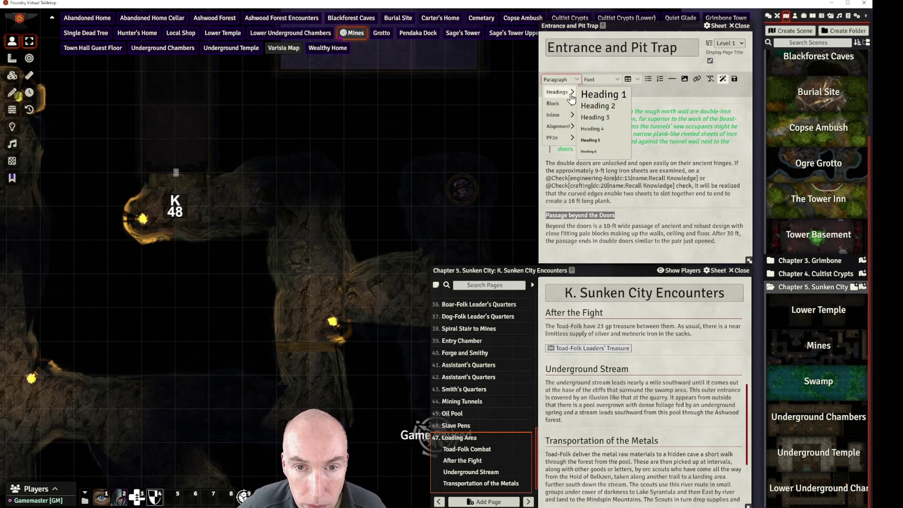
{"action": "left_click", "coordinate": [593, 106]}
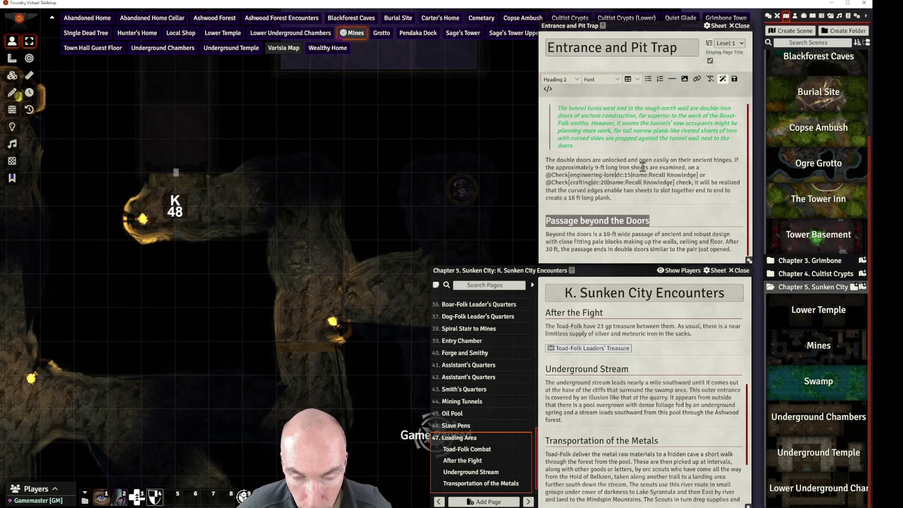
Add paragraphs under Passage beyond the Doors covering the central 15 ft pit trap, the DC 20, 25 and 31 search checks, and Cultist Mask detection
{"action": "left_click_drag", "start_coordinate": [299, 183], "coordinate": [347, 392]}
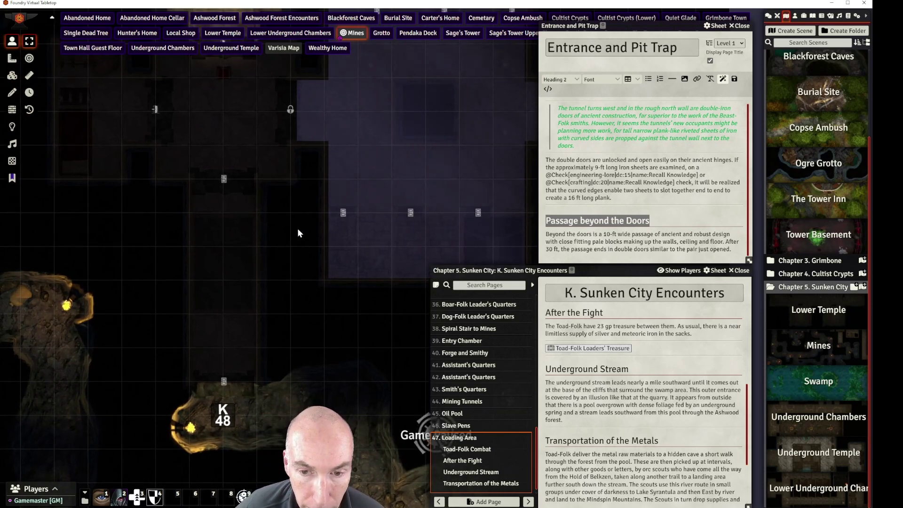
{"action": "left_click_drag", "start_coordinate": [301, 256], "coordinate": [310, 163]}
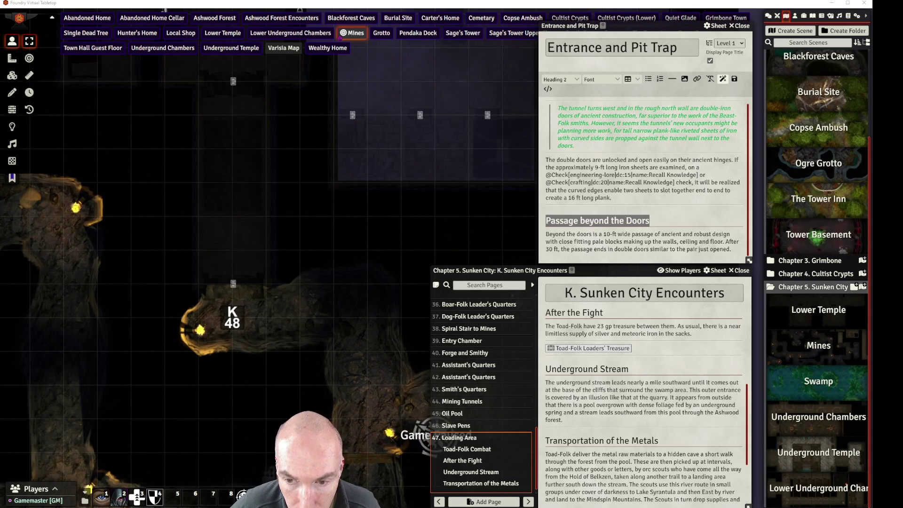
{"action": "left_click", "coordinate": [734, 249]}
{"action": "type", "text": "The central 15 ft length of passage has a pit trap covered by an illusion. The marble blocks have been removed and the rock cut away to a depth of 30 ft with iron spikes projecting up from the pit floor. If searching the passage for hazards, a DC 20 check will reveal a subtle mark made at a certain point on the floor next to the right-hand wall, a DC 25 check will reveal numerous small scratch marks in the marble on the floor at this point and a DC 31 check will reveal the floor beyond this point to be an illusion."}
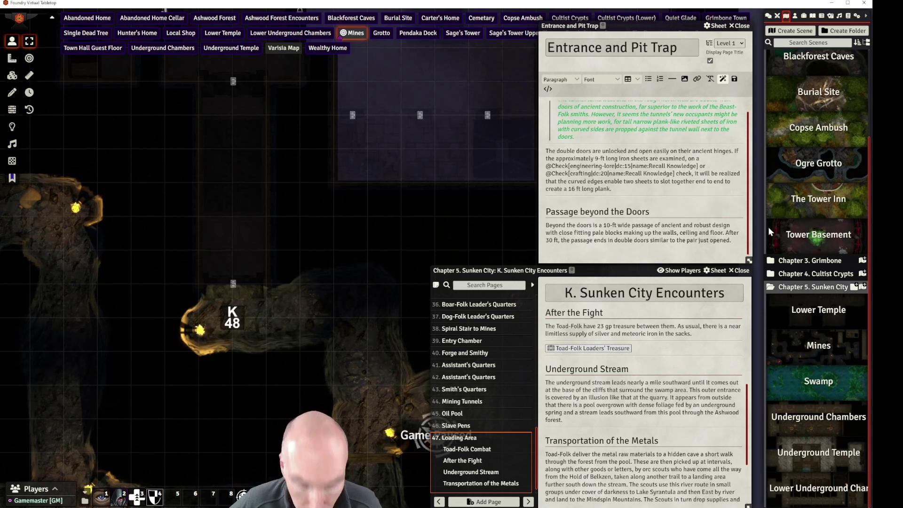
{"action": "type", "text": "Wearing the Cultist Mask enables discovery of the illusion (30-ft emanation, two action concentration, pinpoint the 5-ft square location of the illusion magic)."}
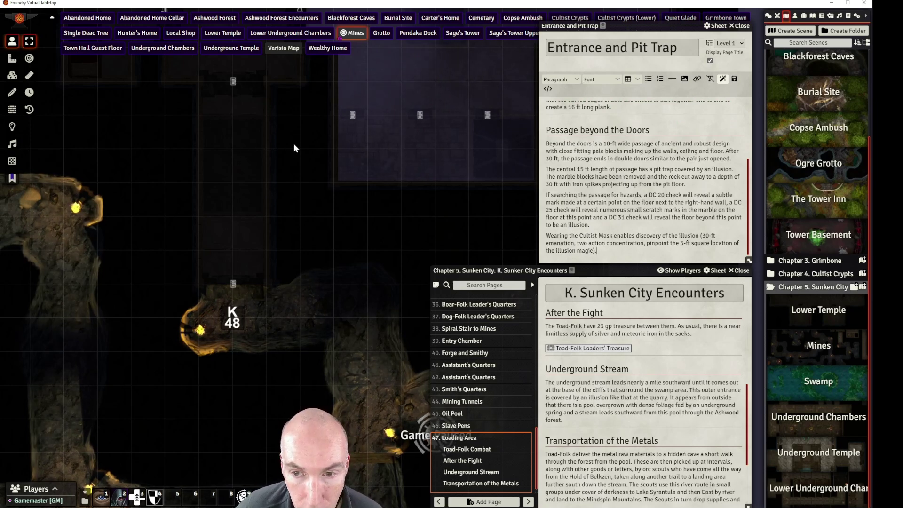
Reword the hazard-search paragraph to read "a DC 20 Perception check" and "meeting a DC 25 on the check"
{"action": "scroll", "coordinate": [293, 143], "scroll_direction": "up", "scroll_amount": 5}
{"action": "left_click_drag", "start_coordinate": [270, 162], "coordinate": [399, 250]}
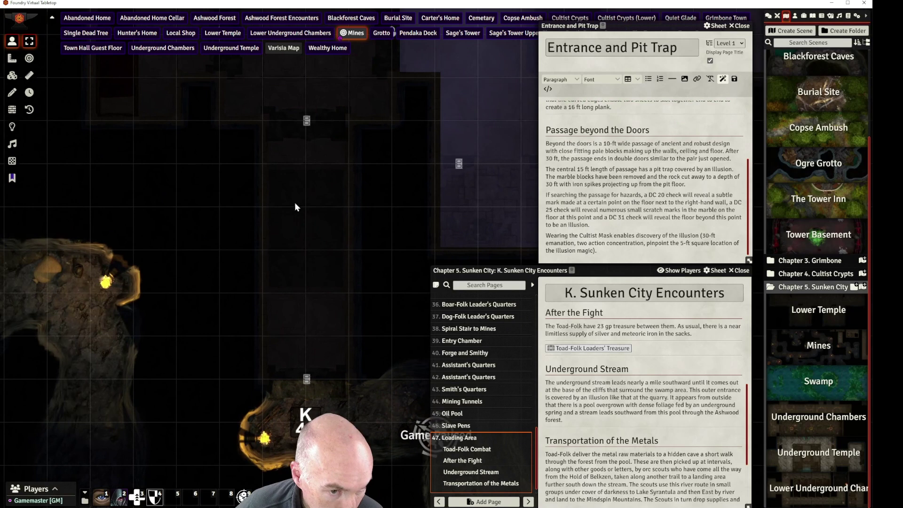
{"action": "left_click_drag", "start_coordinate": [365, 189], "coordinate": [340, 174]}
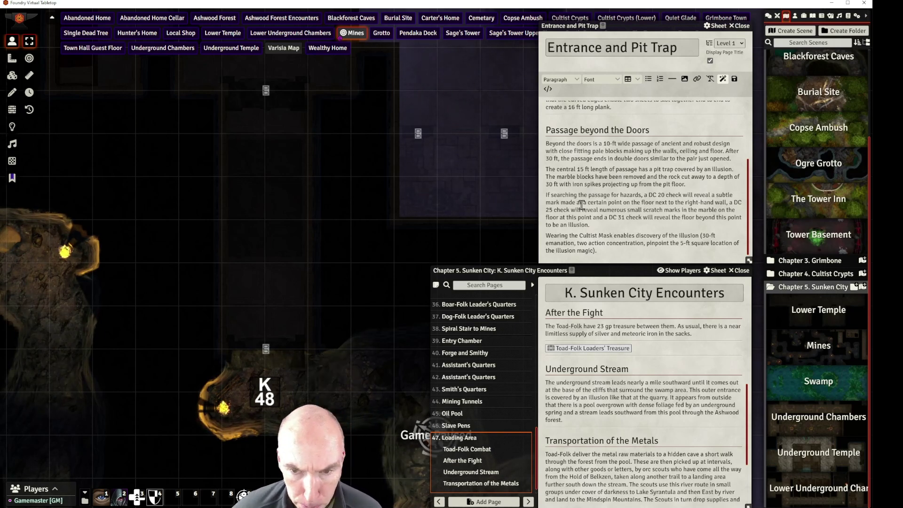
{"action": "left_click", "coordinate": [670, 195]}
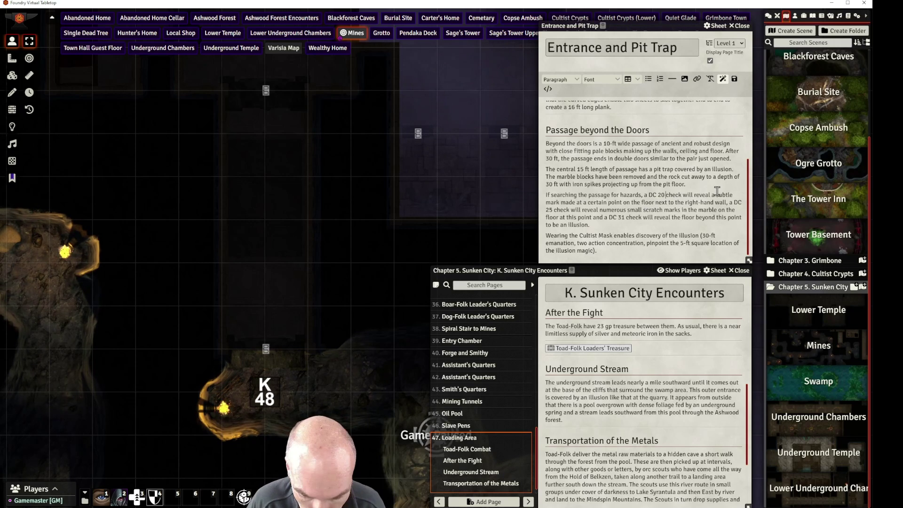
{"action": "type", "text": "Perception"}
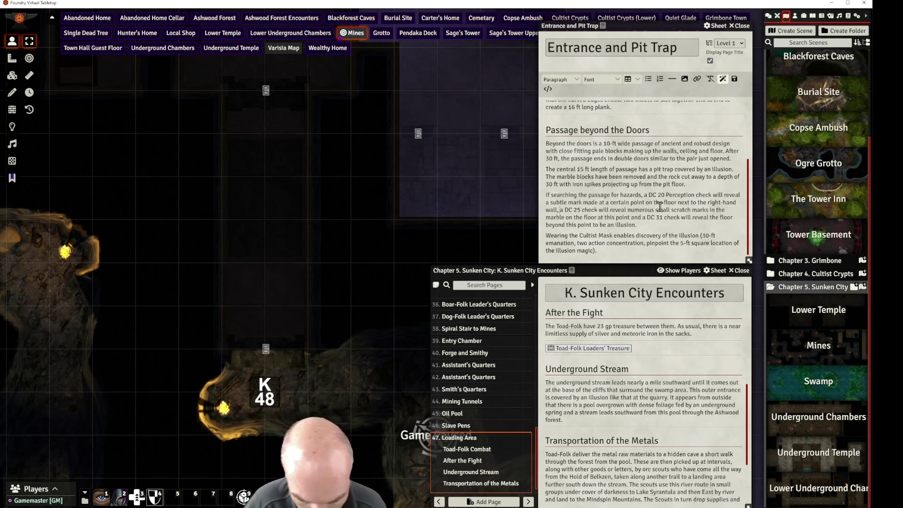
{"action": "type", "text": "meeting a DC 25 "}
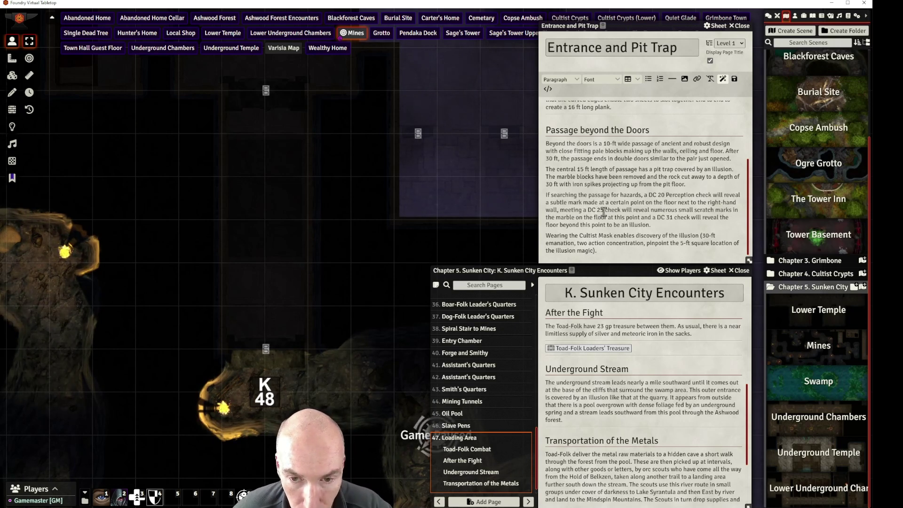
{"action": "type", "text": "on the"}
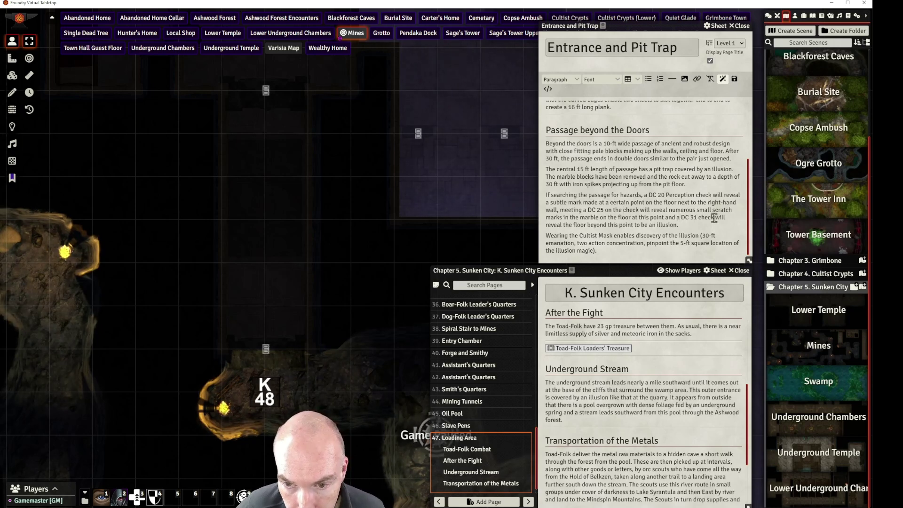
Change the last search threshold in the hazard paragraph to read "and matching a DC 31 check"
{"action": "key", "text": "BackSpace"}
{"action": "type", "text": "matchihng"}
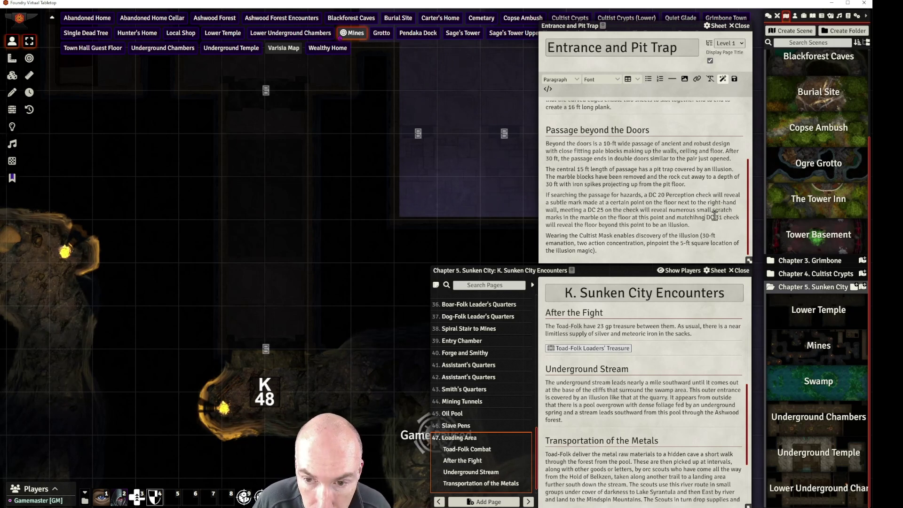
{"action": "key", "text": "BackSpace"}
{"action": "key", "text": "BackSpace"}
{"action": "key", "text": "BackSpace"}
{"action": "key", "text": "BackSpace"}
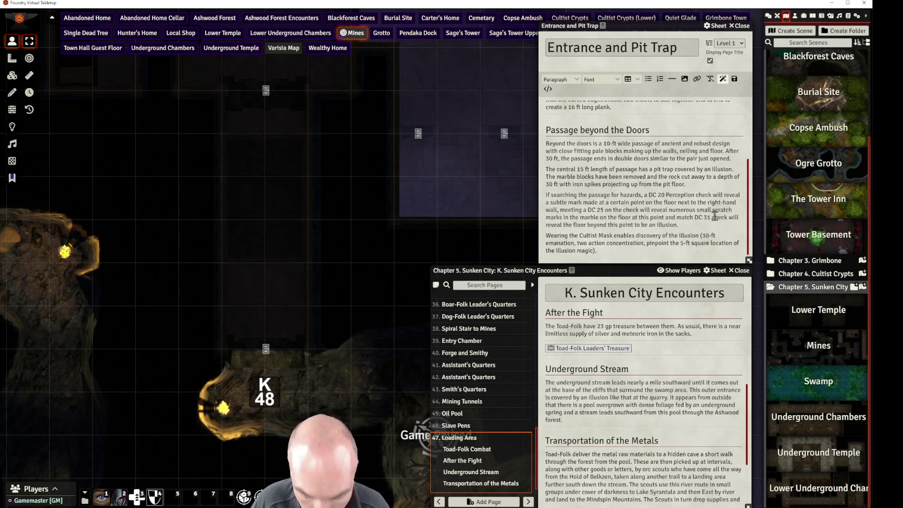
{"action": "type", "text": "ing a"}
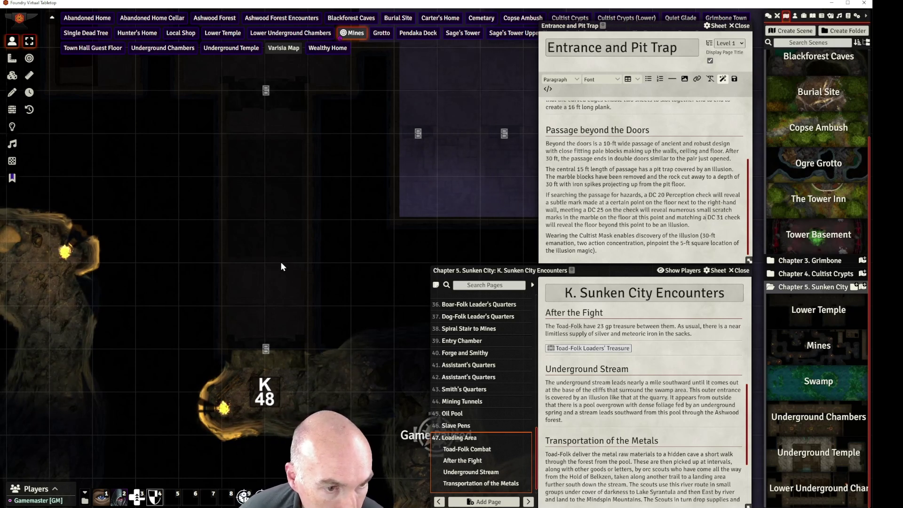
Replace "The central 15 ft" at the start of the pit trap paragraph with "At a point 10-ft into the"
{"action": "left_click", "coordinate": [619, 176]}
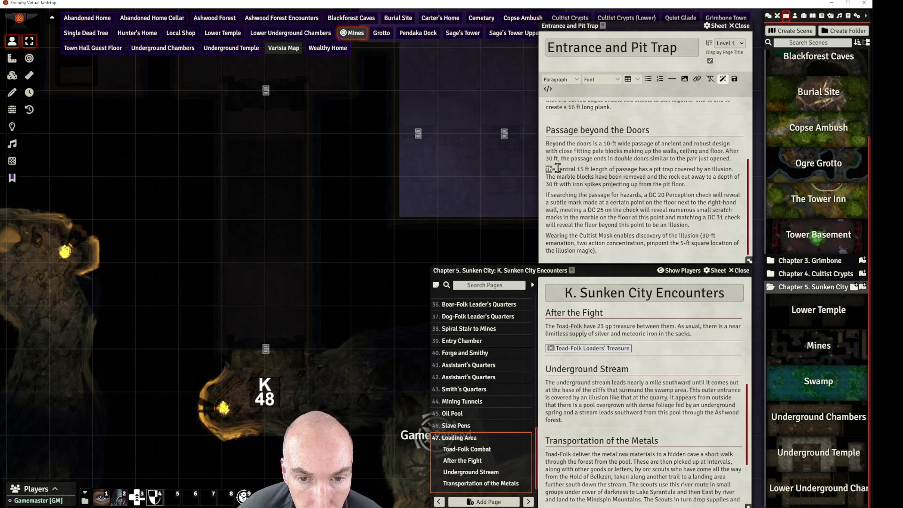
{"action": "left_click_drag", "start_coordinate": [547, 169], "coordinate": [588, 169]}
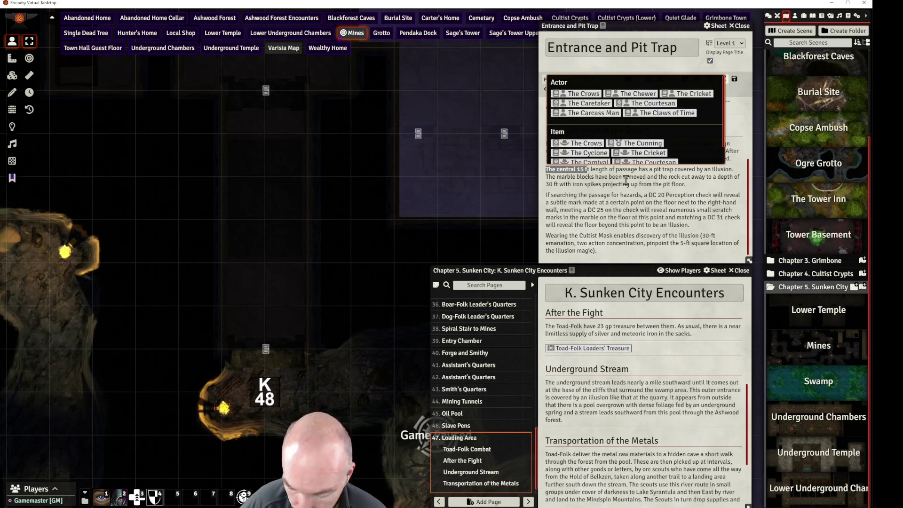
{"action": "key", "text": "BackSpace"}
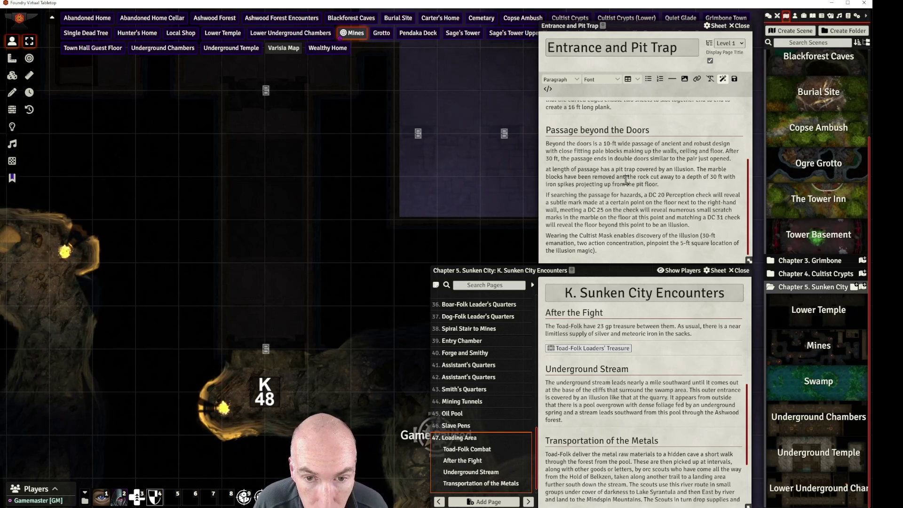
{"action": "type", "text": "A"}
{"action": "key", "text": "Right"}
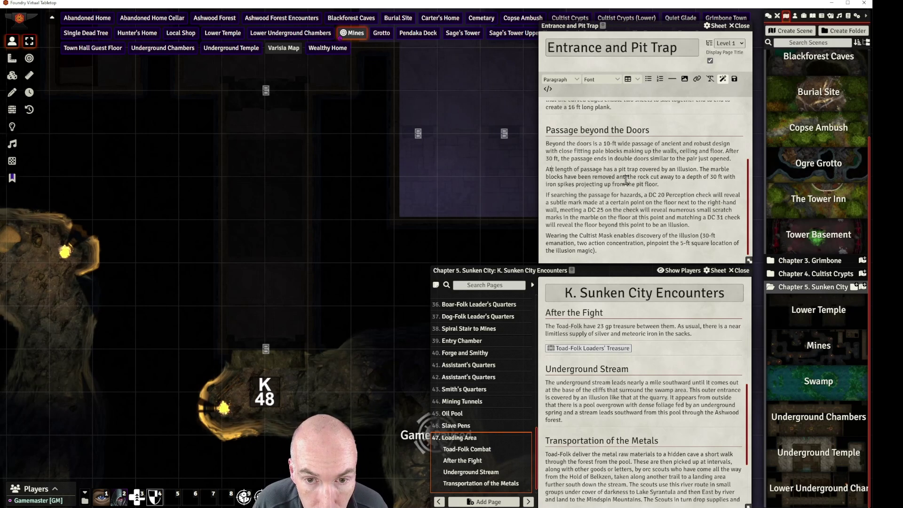
{"action": "type", "text": "a point it"}
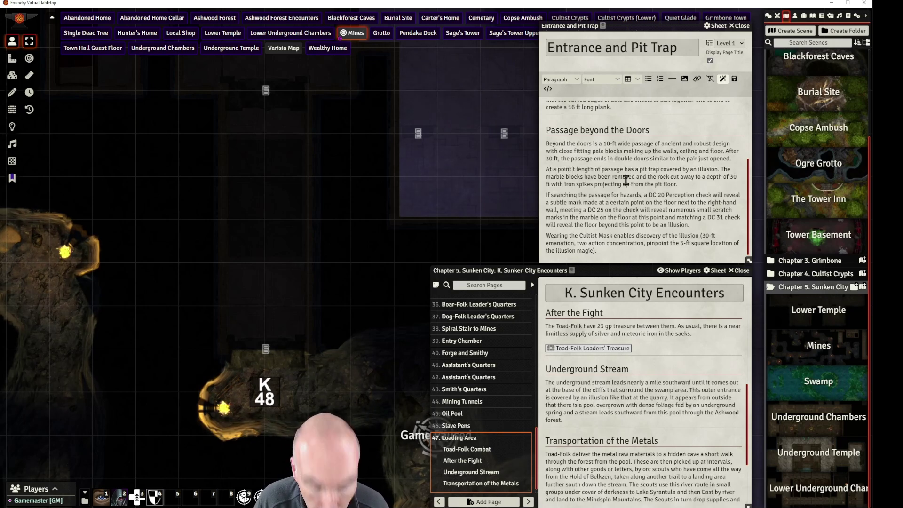
{"action": "type", "text": "0-ft into"}
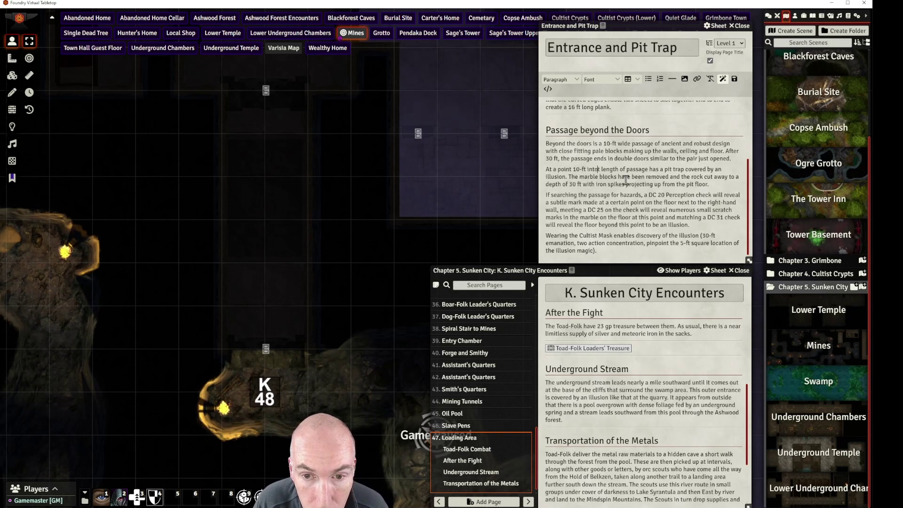
{"action": "type", "text": " the t"}
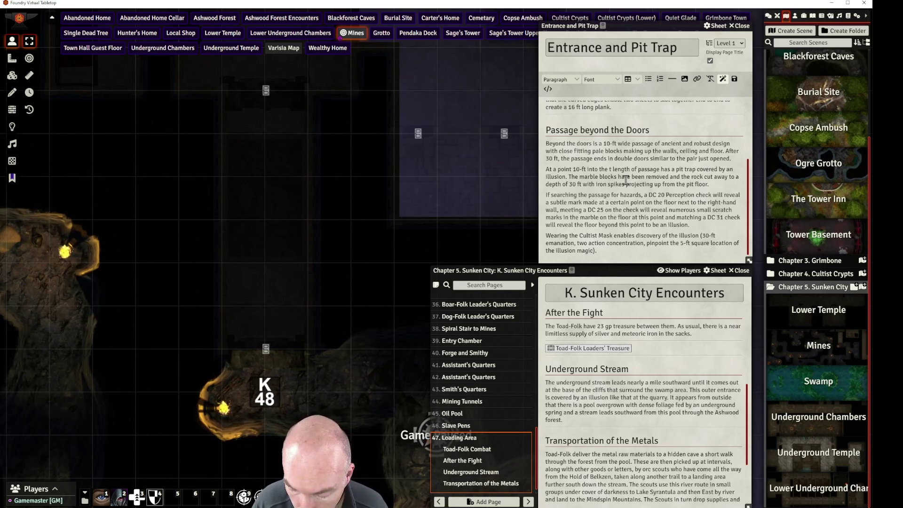
Remove the leftover "length of" wording and replace "has" so the sentence reads "into the passage is a pit trap covered by an illusion"
{"action": "key", "text": "Delete"}
{"action": "key", "text": "Delete"}
{"action": "key", "text": "Delete"}
{"action": "key", "text": "Delete"}
{"action": "key", "text": "Delete"}
{"action": "key", "text": "Delete"}
{"action": "key", "text": "Delete"}
{"action": "key", "text": "Delete"}
{"action": "key", "text": "Delete"}
{"action": "key", "text": "Delete"}
{"action": "key", "text": "Delete"}
{"action": "key", "text": "Delete"}
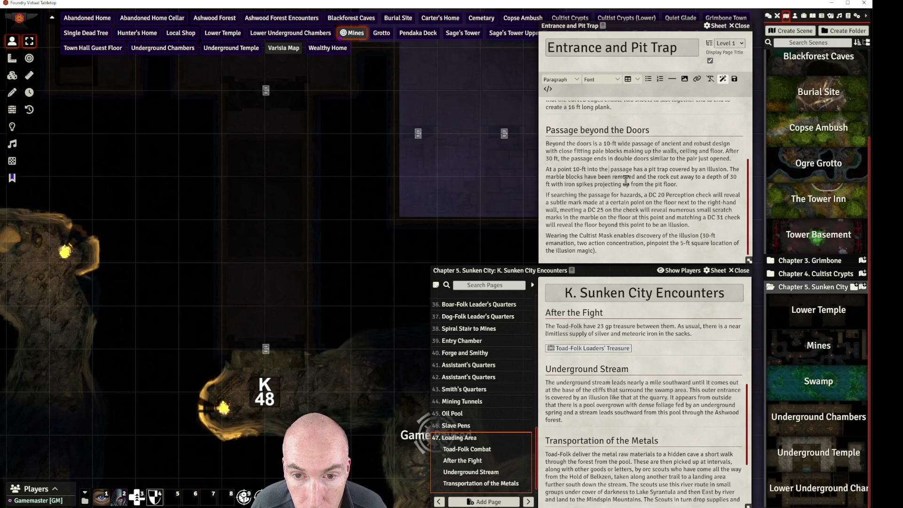
{"action": "key", "text": "Delete"}
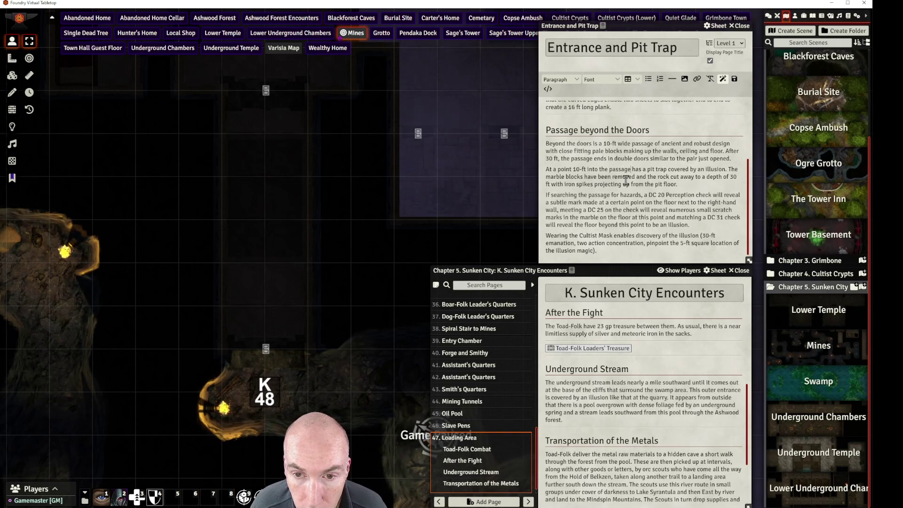
{"action": "key", "text": "Delete"}
{"action": "key", "text": "Delete"}
{"action": "key", "text": "Delete"}
{"action": "key", "text": "Delete"}
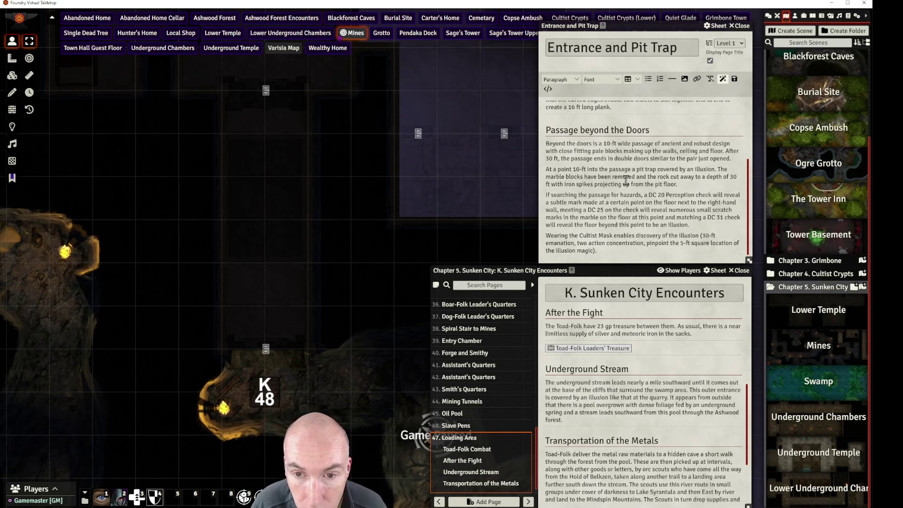
{"action": "type", "text": "is"}
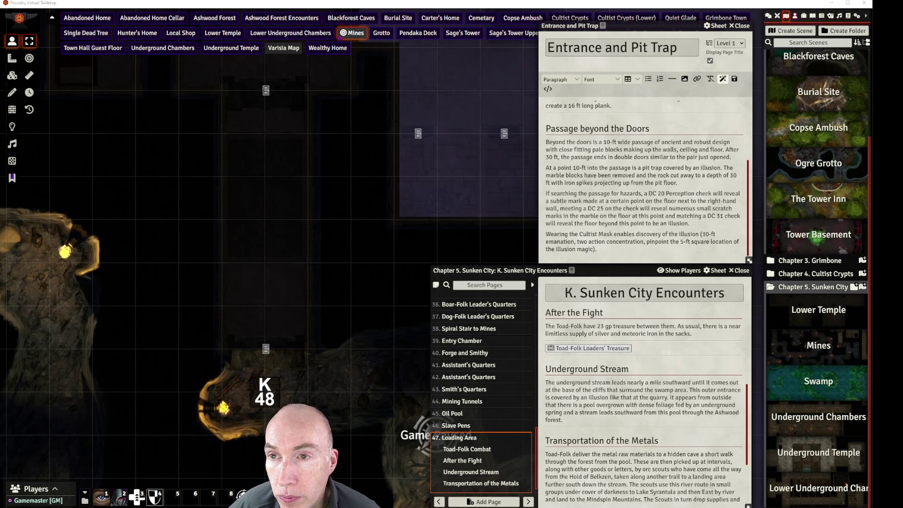
Find the Collapsing Bridge hazard in the actors' Hazards folder, duplicate it, and open the copy
{"action": "left_click", "coordinate": [795, 16]}
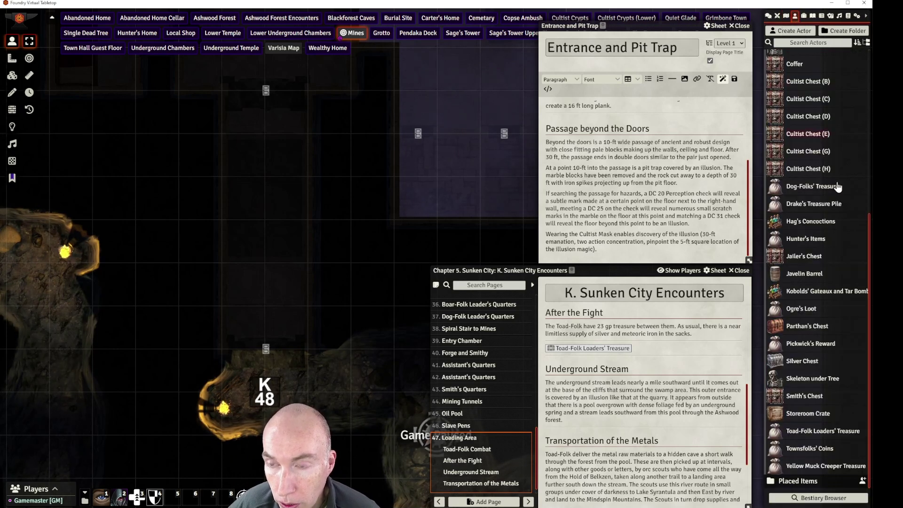
{"action": "scroll", "coordinate": [870, 263], "scroll_direction": "up", "scroll_amount": 5}
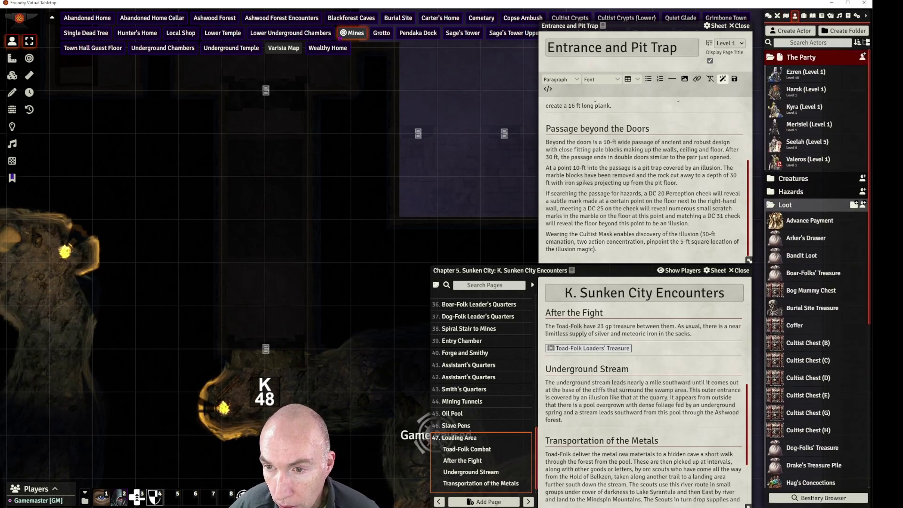
{"action": "left_click", "coordinate": [786, 205]}
{"action": "left_click", "coordinate": [794, 191]}
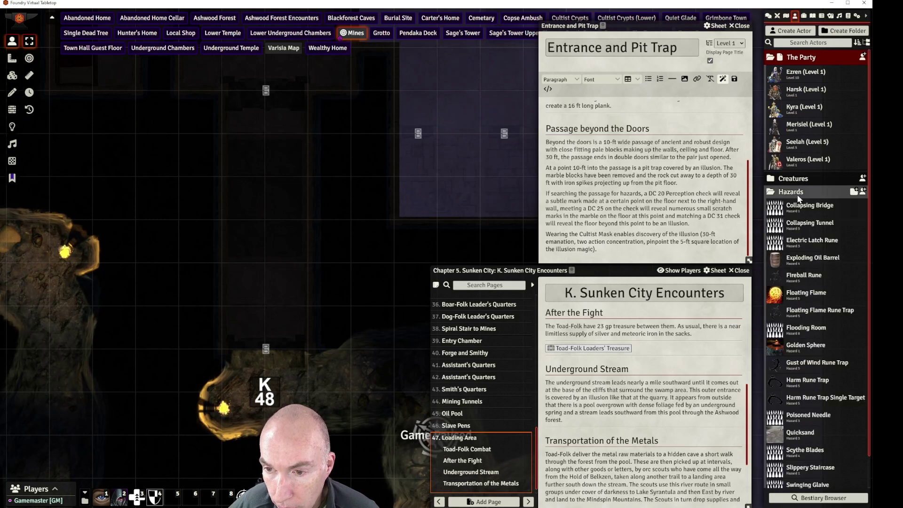
{"action": "scroll", "coordinate": [847, 338], "scroll_direction": "down", "scroll_amount": 2}
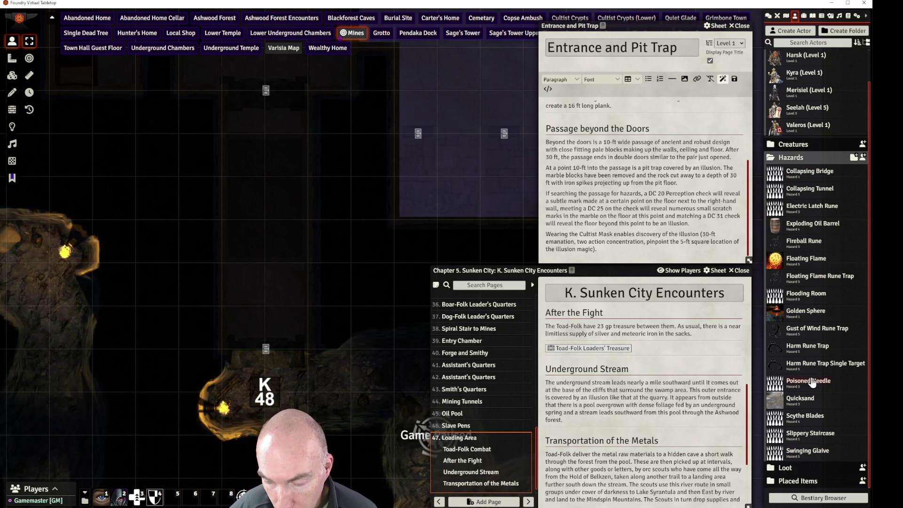
{"action": "scroll", "coordinate": [811, 376], "scroll_direction": "up", "scroll_amount": 1}
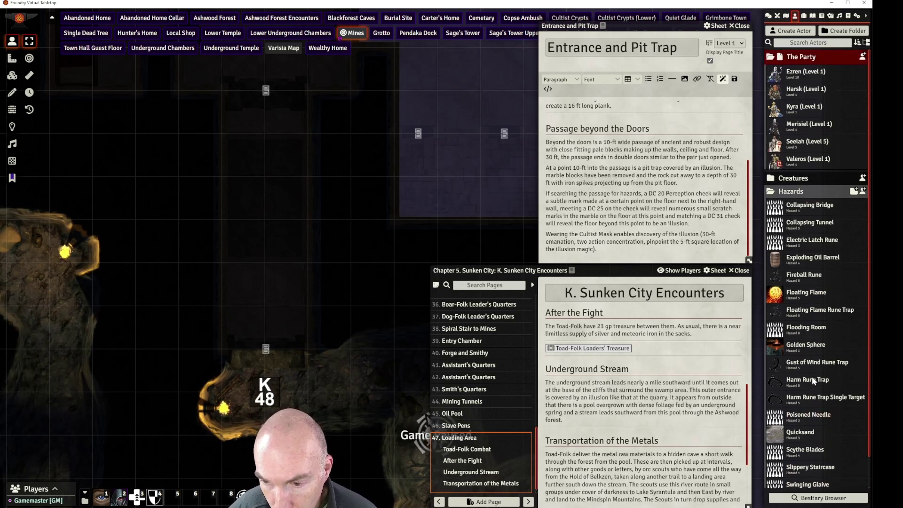
{"action": "right_click", "coordinate": [809, 209]}
{"action": "left_click", "coordinate": [809, 209]}
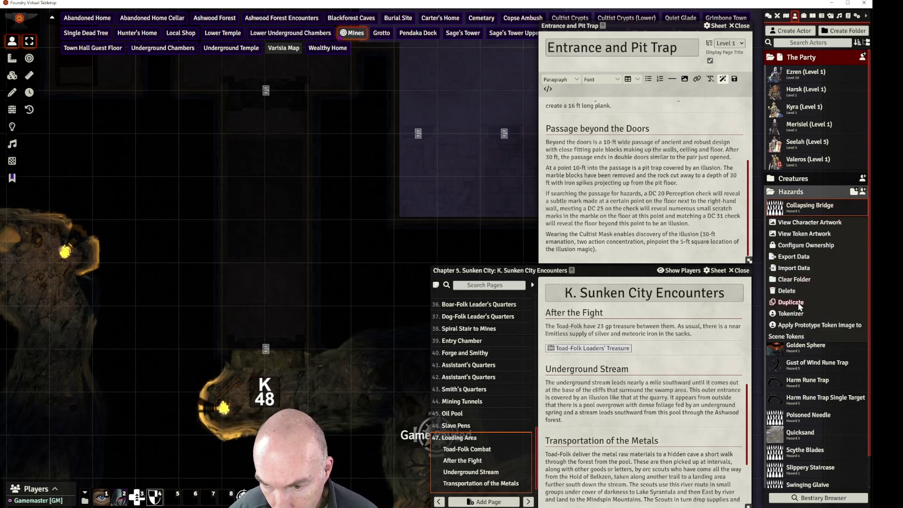
{"action": "left_click", "coordinate": [812, 224]}
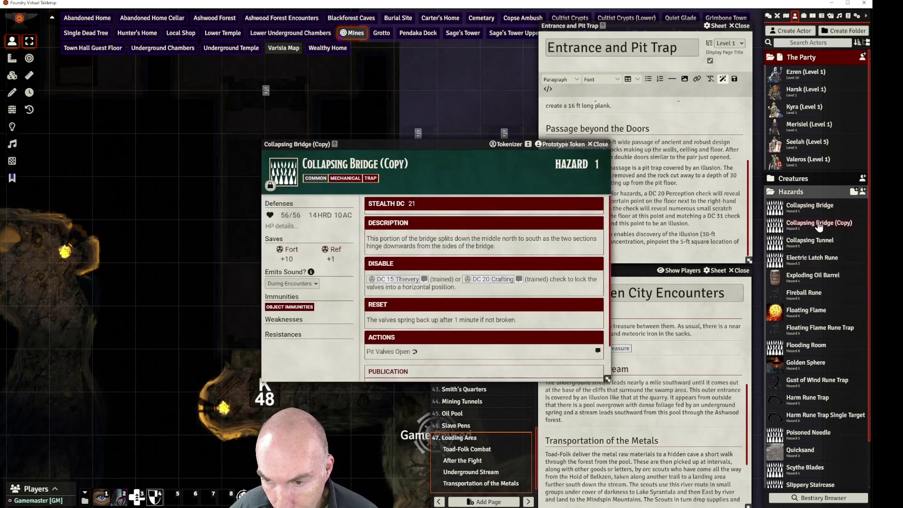
Rename the Collapsing Bridge copy "Pit T" and close its sheet
{"action": "left_click", "coordinate": [416, 162]}
{"action": "key", "text": "ctrl+a"}
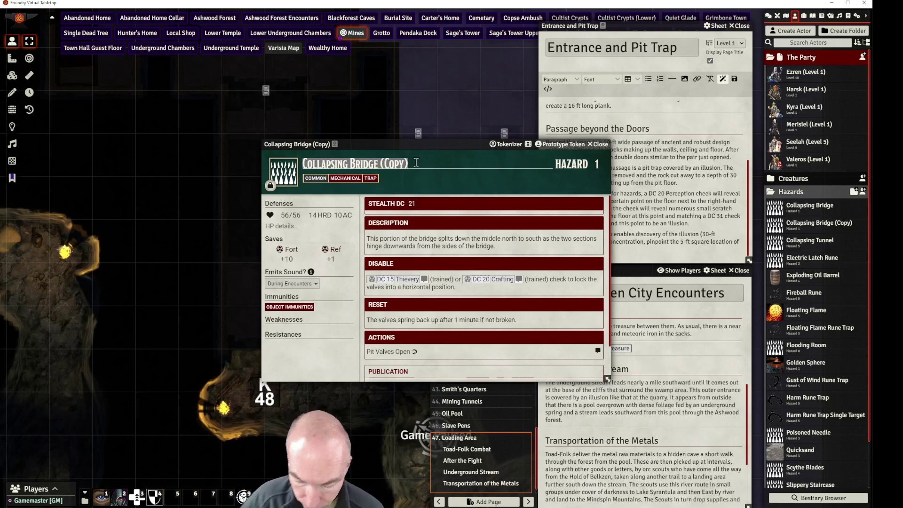
{"action": "key", "text": "BackSpace"}
{"action": "type", "text": "Pit"}
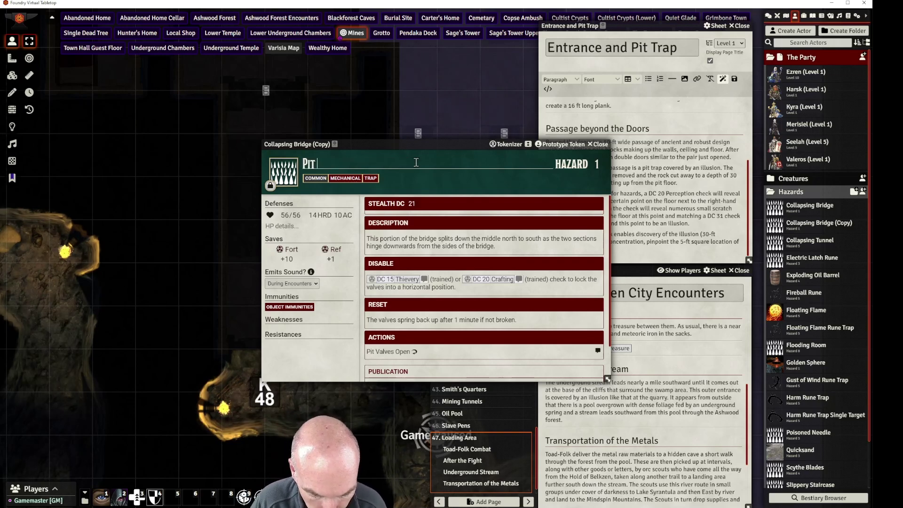
{"action": "type", "text": " T"}
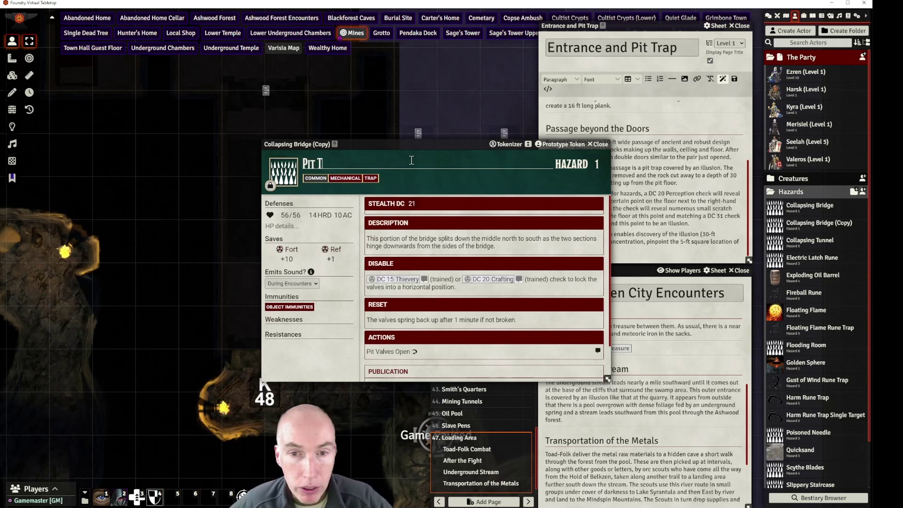
{"action": "left_click", "coordinate": [597, 144]}
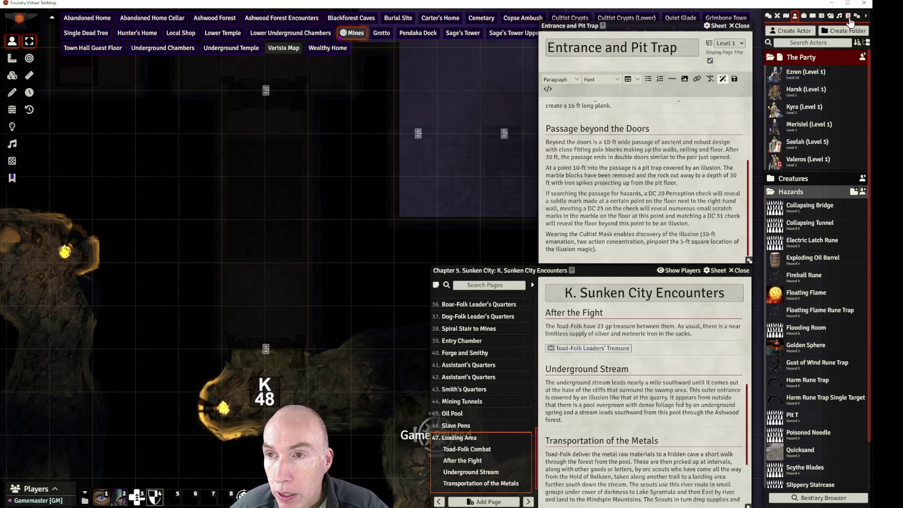
Search the compendiums for "pit", open the Spiked Pit hazard, and import it into the world's actors
{"action": "left_click", "coordinate": [849, 16]}
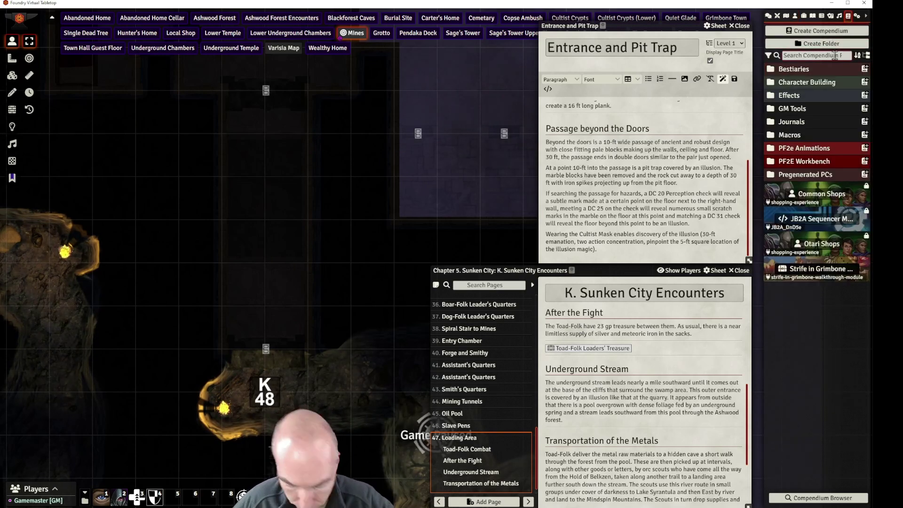
{"action": "left_click", "coordinate": [835, 56]}
{"action": "type", "text": "pit"}
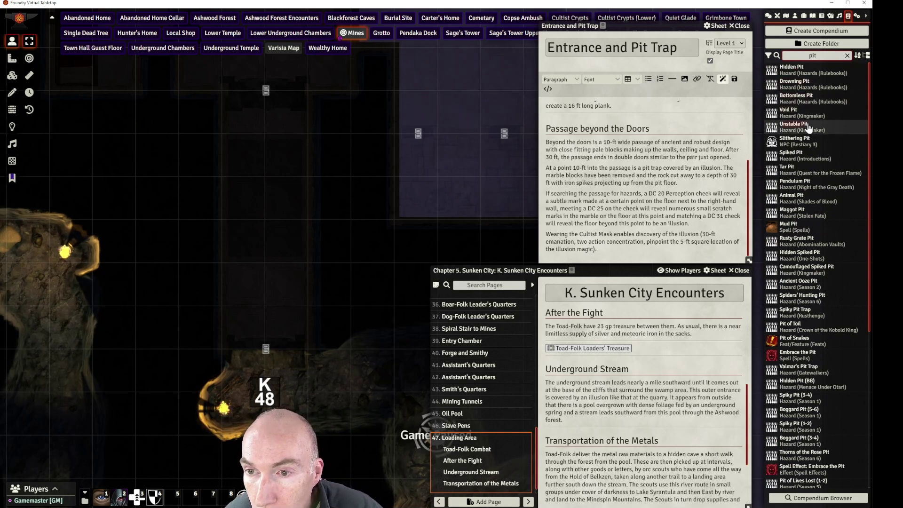
{"action": "left_click", "coordinate": [799, 155]}
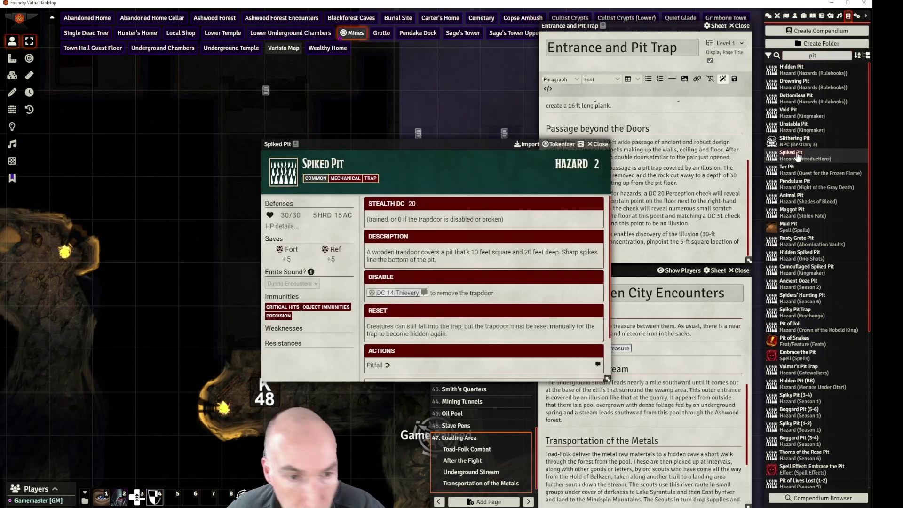
{"action": "left_click_drag", "start_coordinate": [419, 141], "coordinate": [461, 131]}
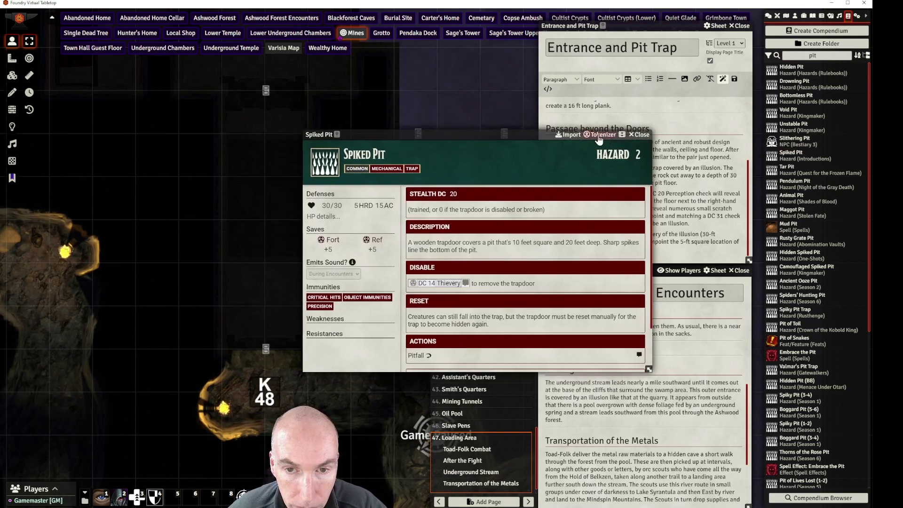
{"action": "left_click", "coordinate": [571, 135]}
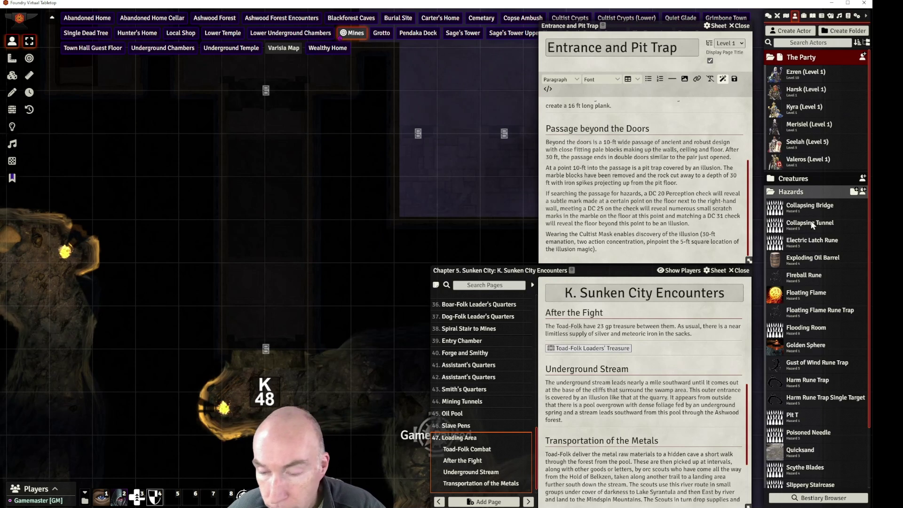
Move the imported Spiked Pit actor into the Hazards folder
{"action": "scroll", "coordinate": [822, 393], "scroll_direction": "down", "scroll_amount": 2}
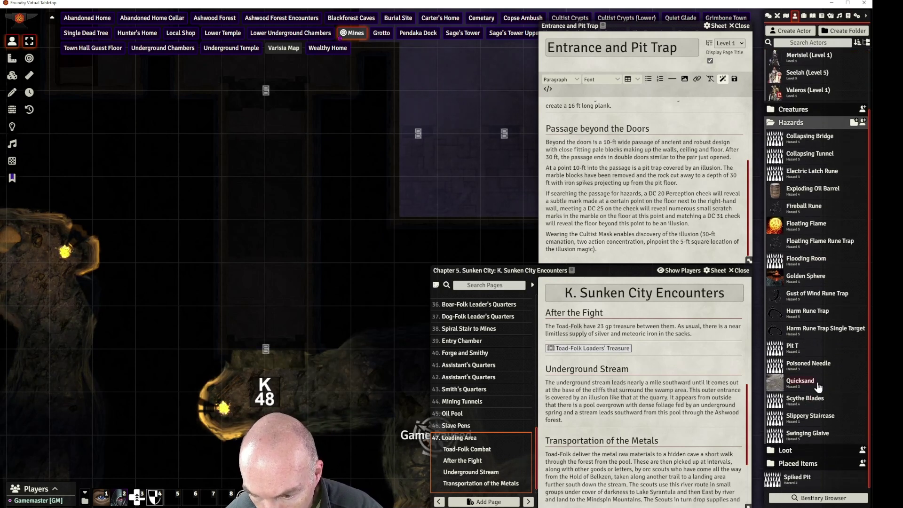
{"action": "scroll", "coordinate": [823, 376], "scroll_direction": "up", "scroll_amount": 1}
{"action": "scroll", "coordinate": [824, 371], "scroll_direction": "down", "scroll_amount": 1}
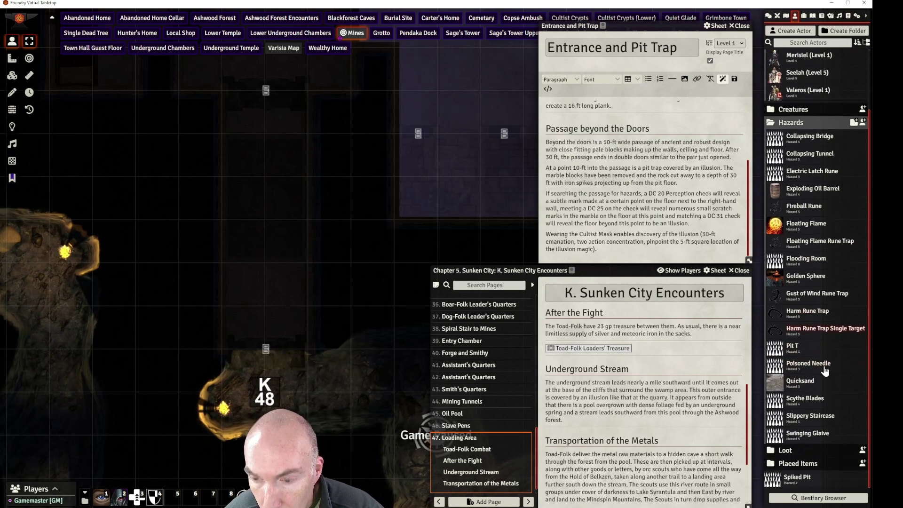
{"action": "left_click_drag", "start_coordinate": [810, 458], "coordinate": [816, 337]}
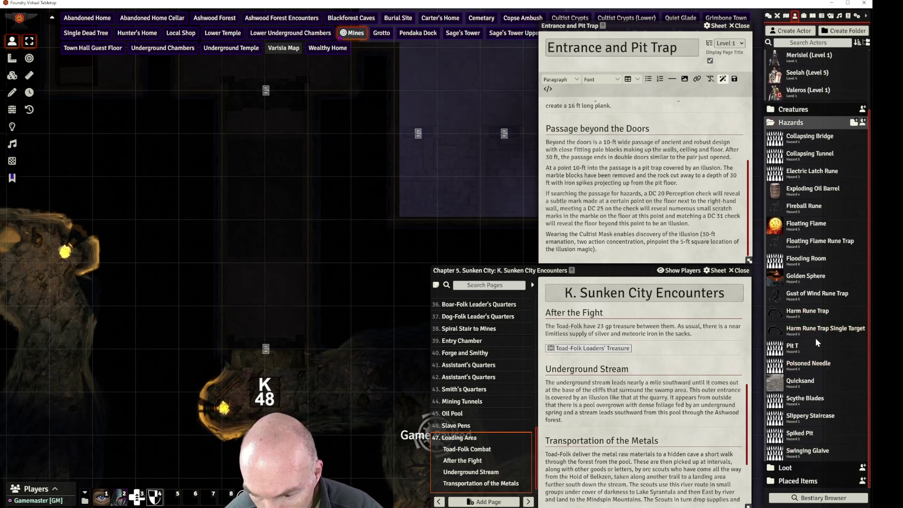
Rename the Spiked Pit hazard "Illusion-Covered Pit" and set its level to 6
{"action": "left_click", "coordinate": [806, 435]}
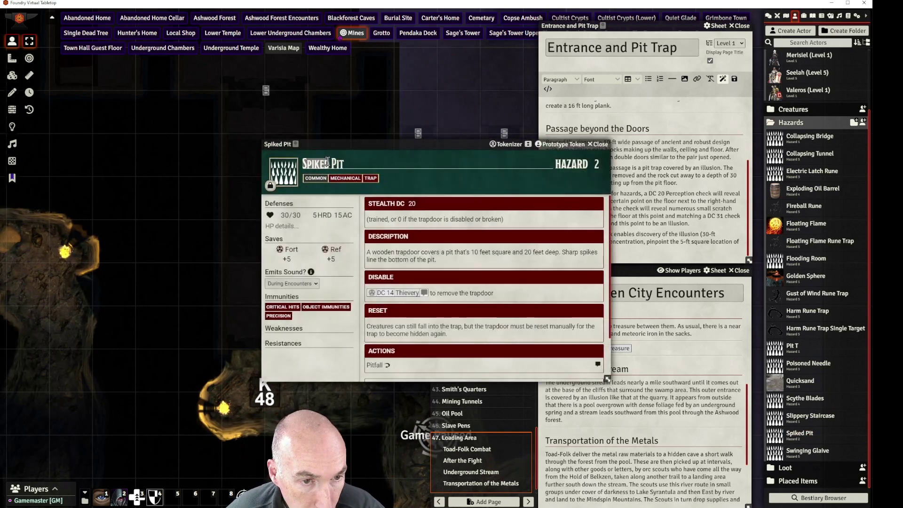
{"action": "type", "text": "Illusion"}
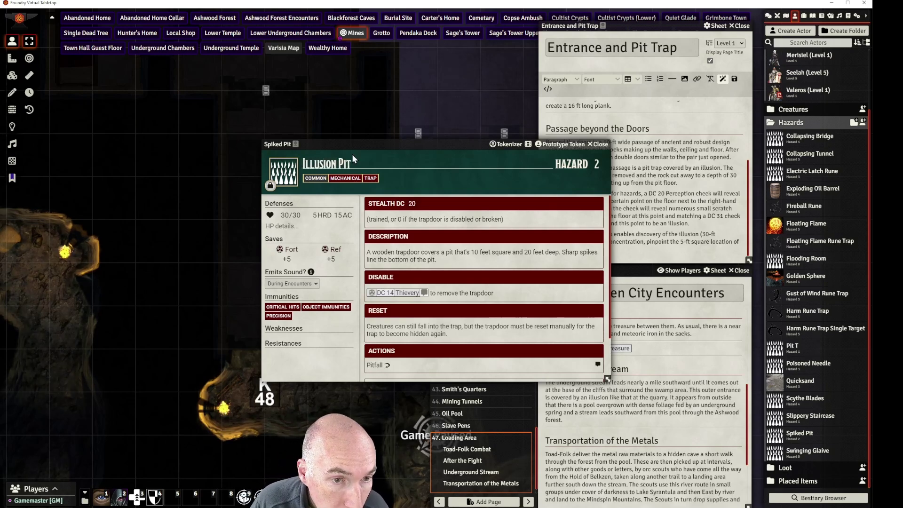
{"action": "type", "text": "-Co"}
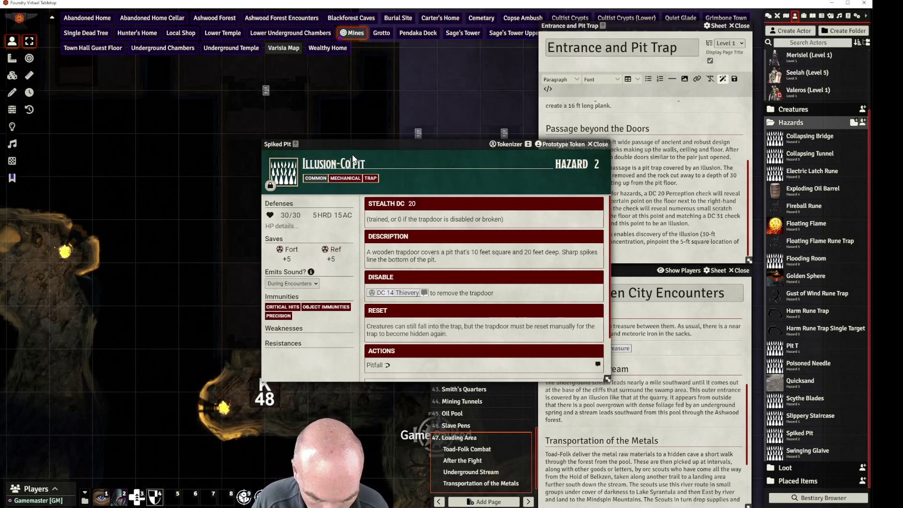
{"action": "type", "text": "vered"}
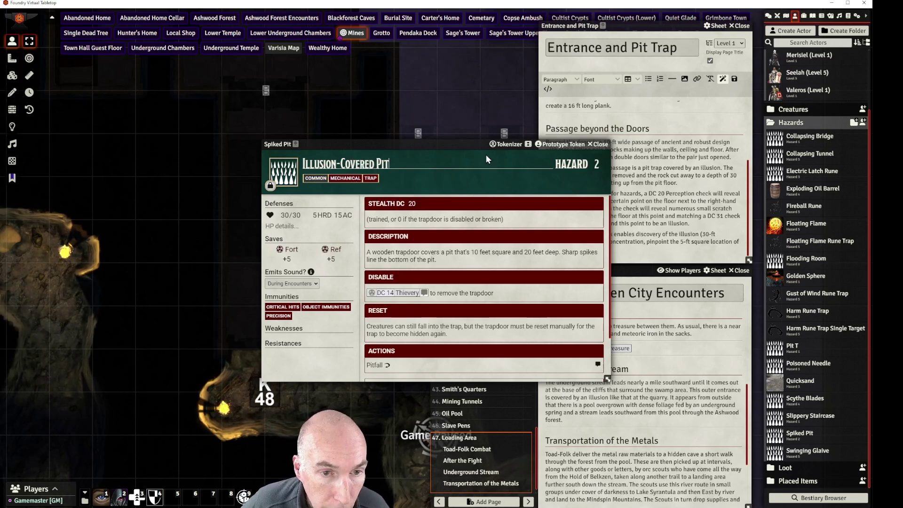
{"action": "left_click_drag", "start_coordinate": [478, 144], "coordinate": [551, 167]}
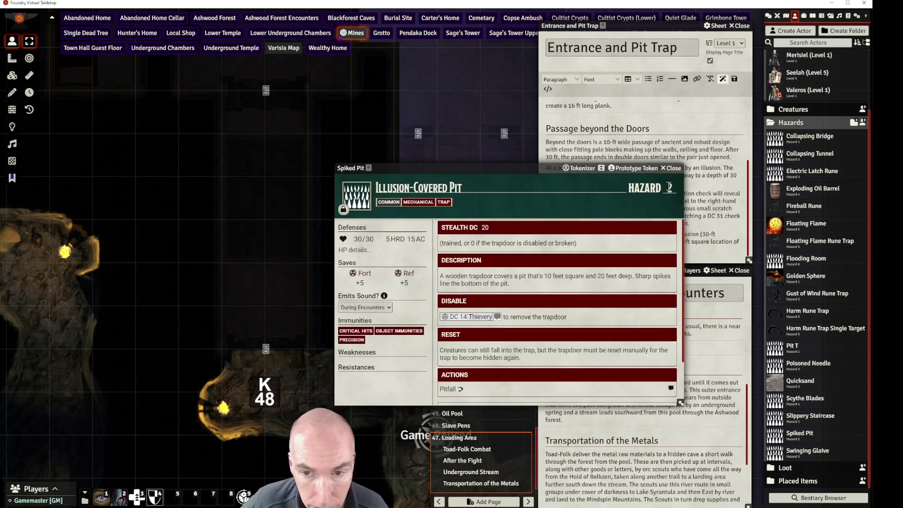
{"action": "left_click", "coordinate": [668, 188]}
{"action": "type", "text": "6"}
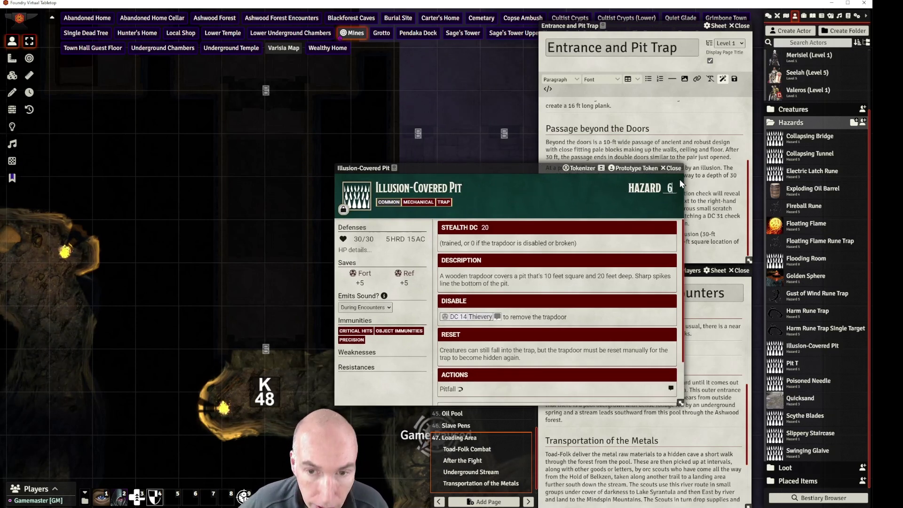
Unlock the hazard sheet for editing, consult the Stealth and Disable DCs table on Archives of Nethys, and set the Stealth DC to 31
{"action": "left_click_drag", "start_coordinate": [541, 170], "coordinate": [570, 124]}
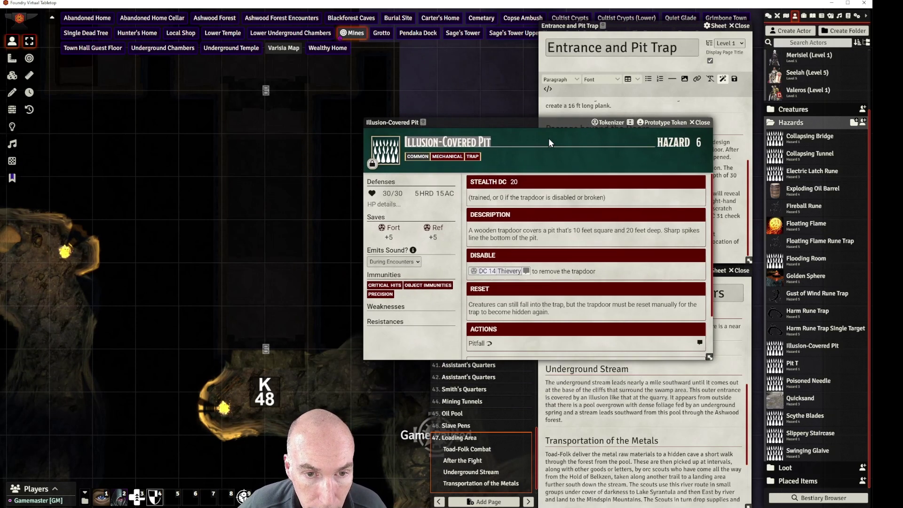
{"action": "left_click", "coordinate": [372, 164]}
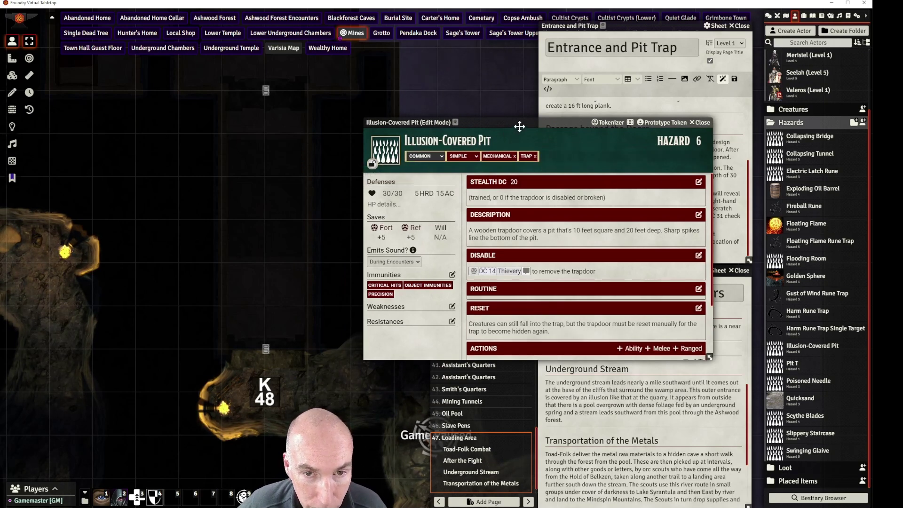
{"action": "left_click_drag", "start_coordinate": [520, 126], "coordinate": [527, 98]}
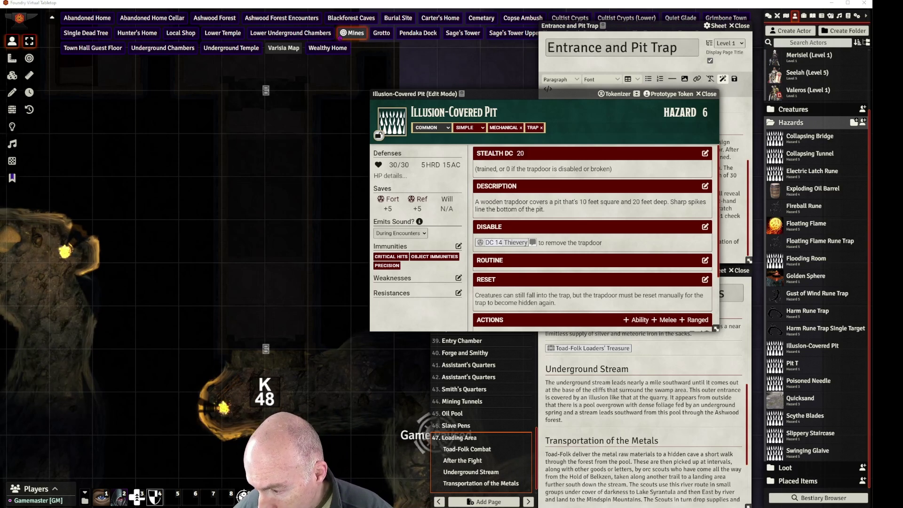
{"action": "key", "text": "alt+Tab"}
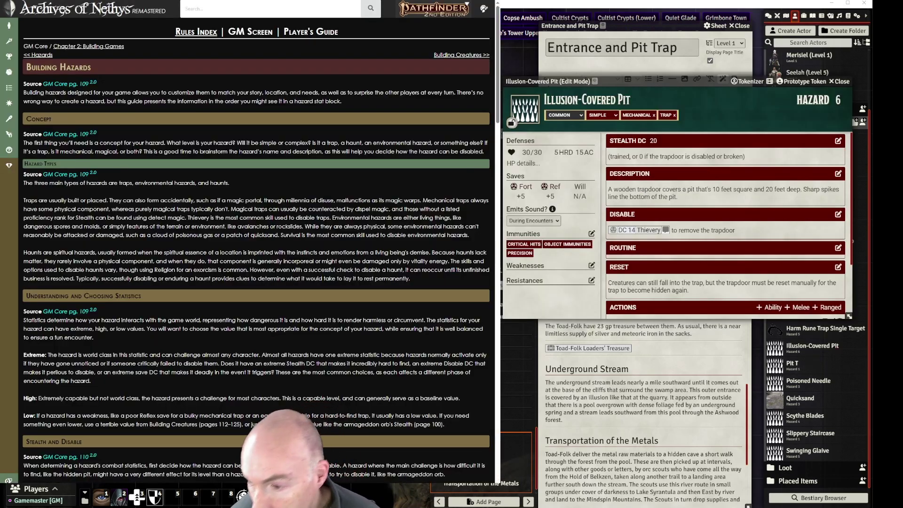
{"action": "scroll", "coordinate": [256, 244], "scroll_direction": "down", "scroll_amount": 5}
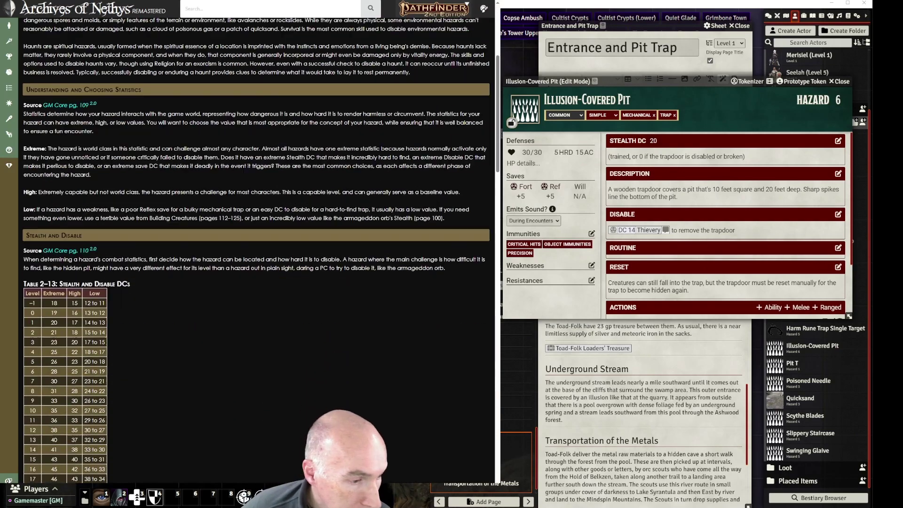
{"action": "scroll", "coordinate": [257, 245], "scroll_direction": "down", "scroll_amount": 4}
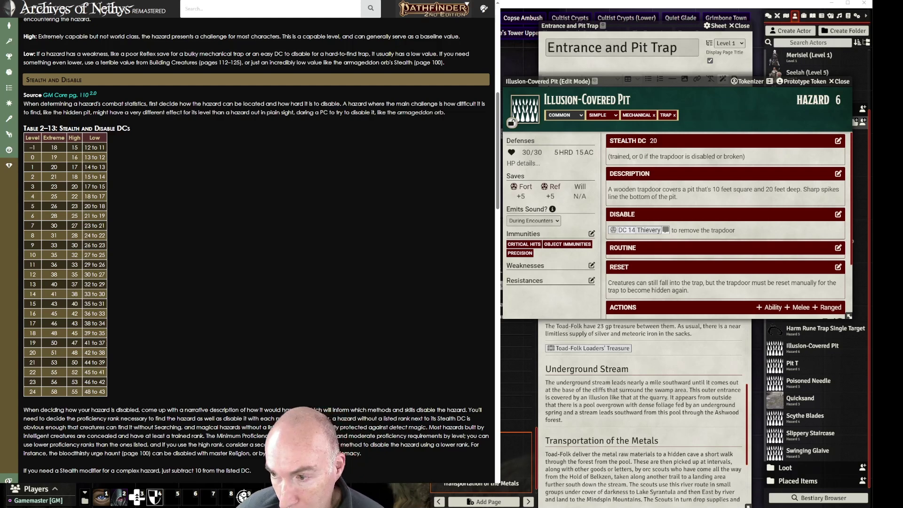
{"action": "scroll", "coordinate": [725, 225], "scroll_direction": "down", "scroll_amount": 1}
{"action": "scroll", "coordinate": [726, 226], "scroll_direction": "up", "scroll_amount": 1}
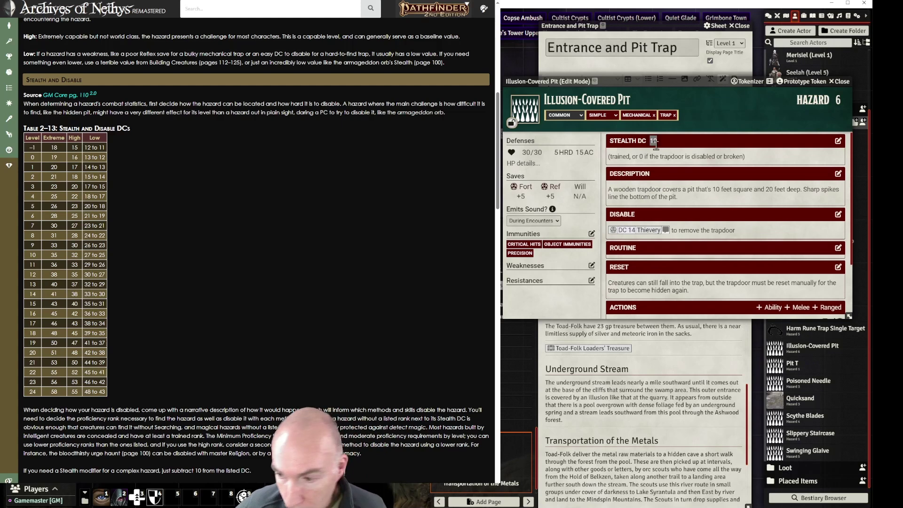
{"action": "key", "text": "BackSpace"}
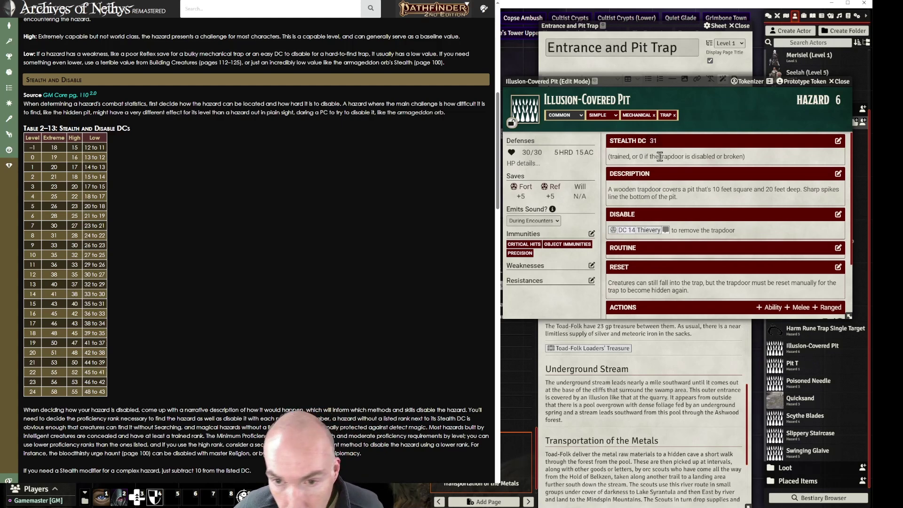
{"action": "type", "text": "31"}
{"action": "key", "text": "Return"}
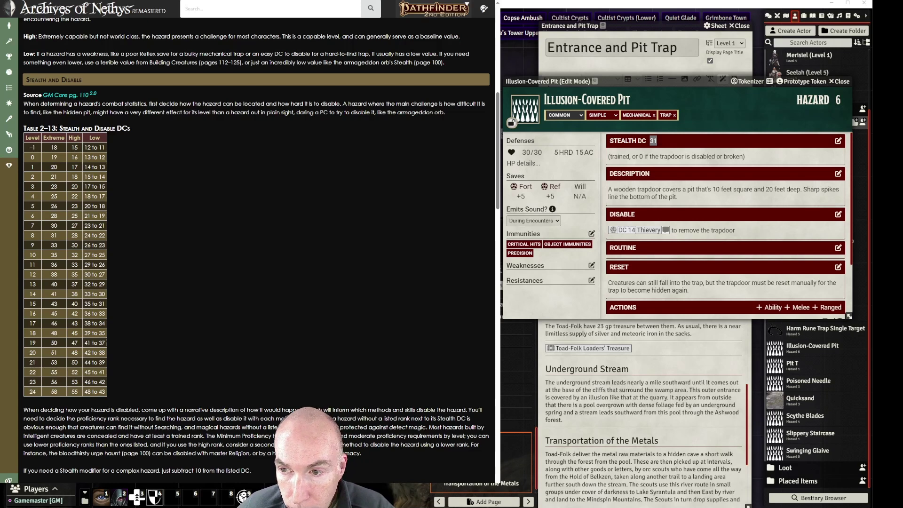
Replace the Stealth details with the journal's DC 20, 25 and 31 search results and Cultist Mask paragraph, clearing that paragraph's formatting
{"action": "left_click", "coordinate": [838, 140]}
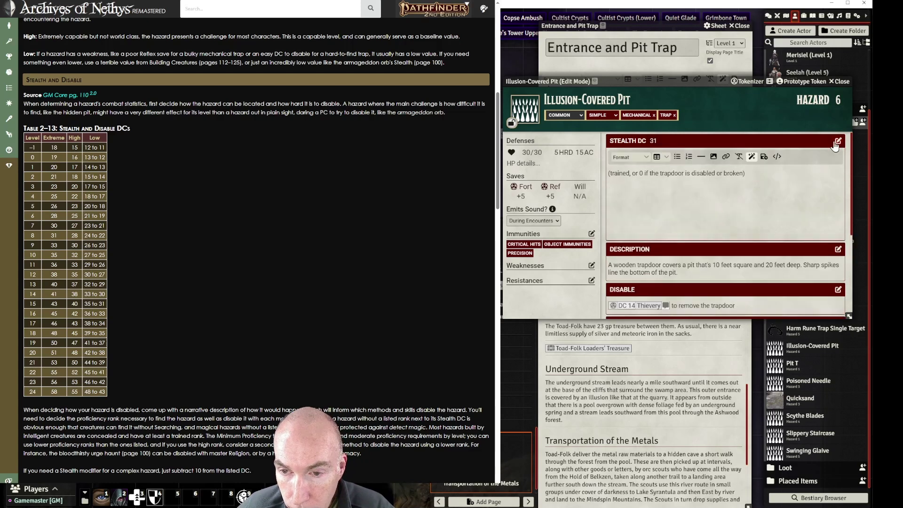
{"action": "left_click_drag", "start_coordinate": [753, 172], "coordinate": [606, 185]}
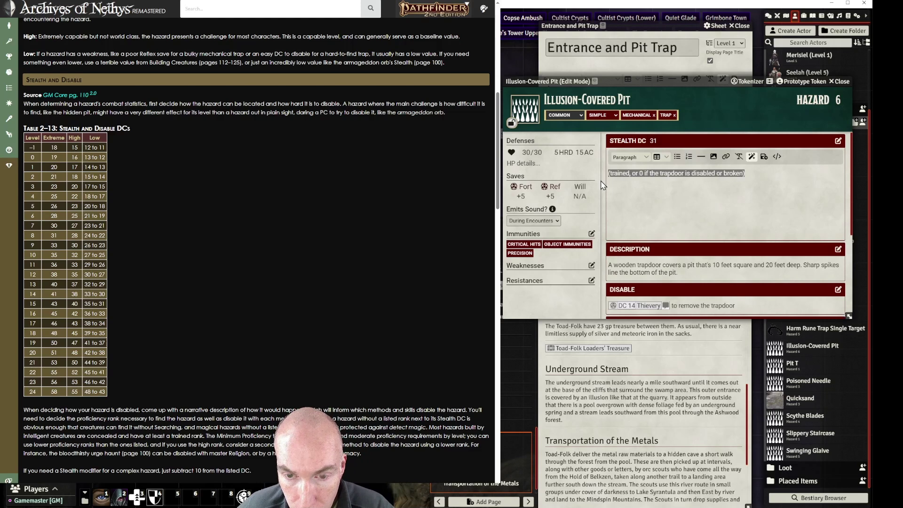
{"action": "key", "text": "BackSpace"}
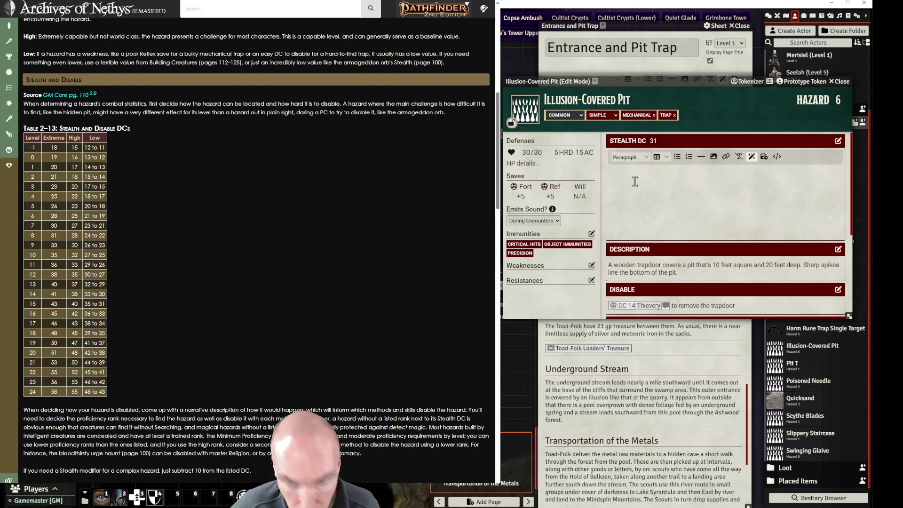
{"action": "type", "text": "If searching the passage for hazards, a DC 20 check will reveal a subtle mark made at a certain point on the floor next to the right-hand wall, a DC 25 check will reveal numerous small scratch marks in the marble on the floor at this point and a DC 31 check will reveal the floor beyond this point to be an illusion. Wearing the Cultist Mask enables discovery of the illusion (30-ft emanation, two action concentration, pinpoint the 5-ft square location of the illusion magic)."}
{"action": "left_click_drag", "start_coordinate": [794, 216], "coordinate": [611, 207]}
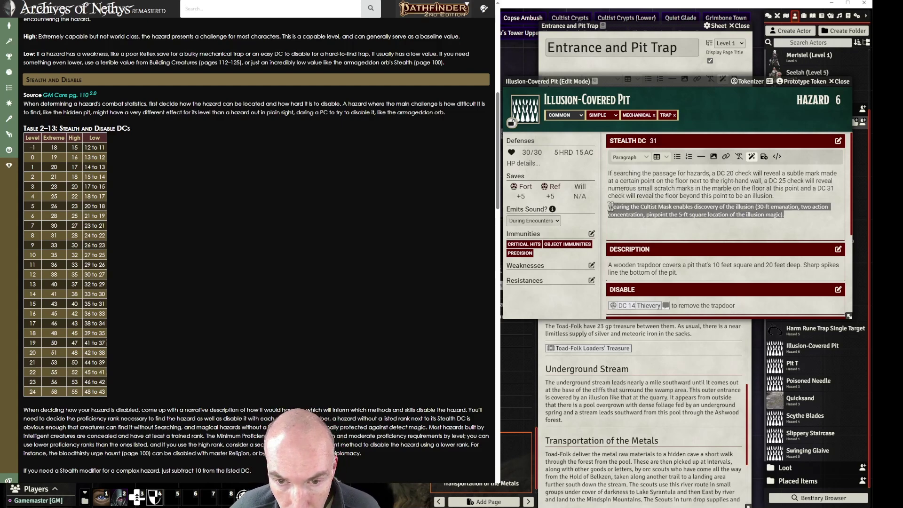
{"action": "left_click", "coordinate": [739, 157]}
{"action": "left_click", "coordinate": [705, 192]}
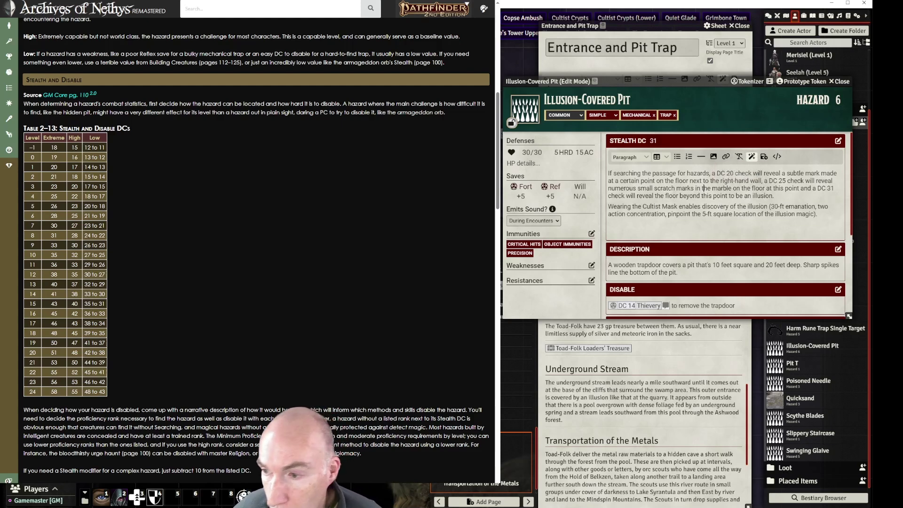
Move the hazard sheet aside and show page 48, Entrance and Pit Trap, in the K. Sunken City Encounters journal
{"action": "left_click_drag", "start_coordinate": [708, 82], "coordinate": [439, 40]}
{"action": "scroll", "coordinate": [646, 392], "scroll_direction": "down", "scroll_amount": 3}
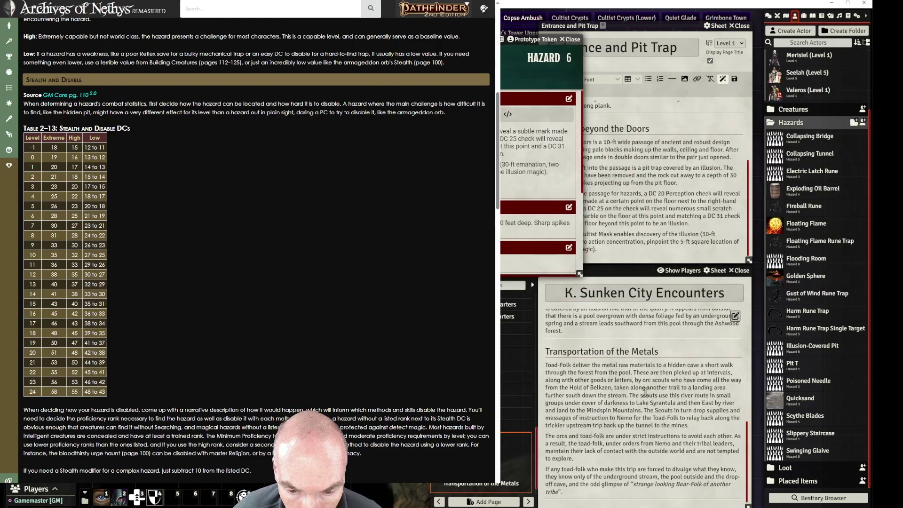
{"action": "scroll", "coordinate": [510, 478], "scroll_direction": "up", "scroll_amount": 2}
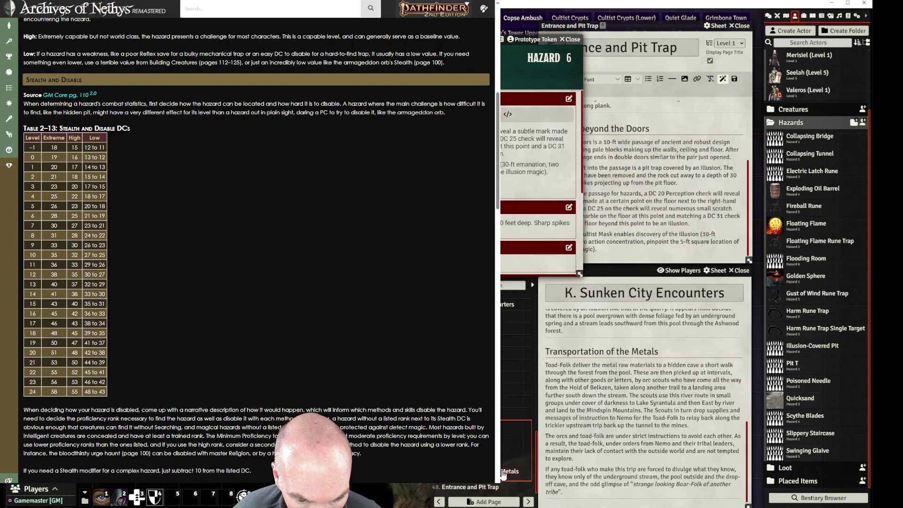
{"action": "left_click", "coordinate": [475, 490]}
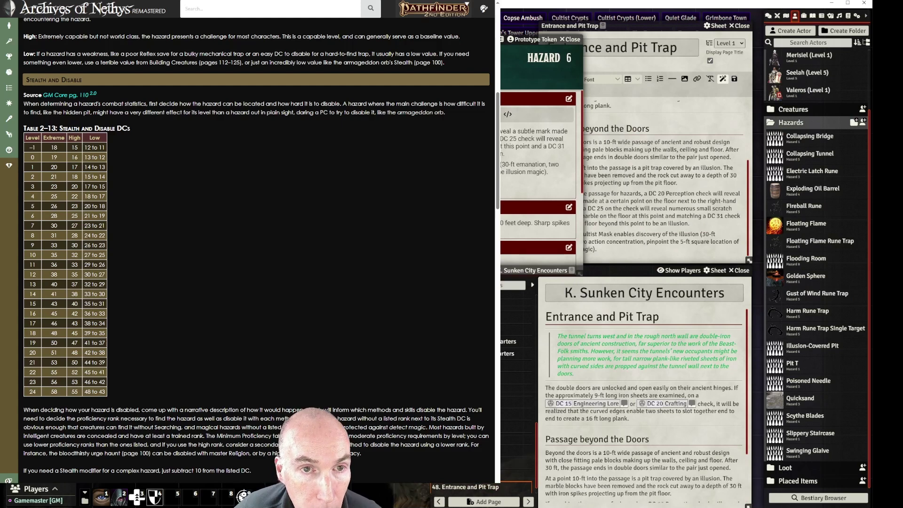
{"action": "key", "text": "Escape"}
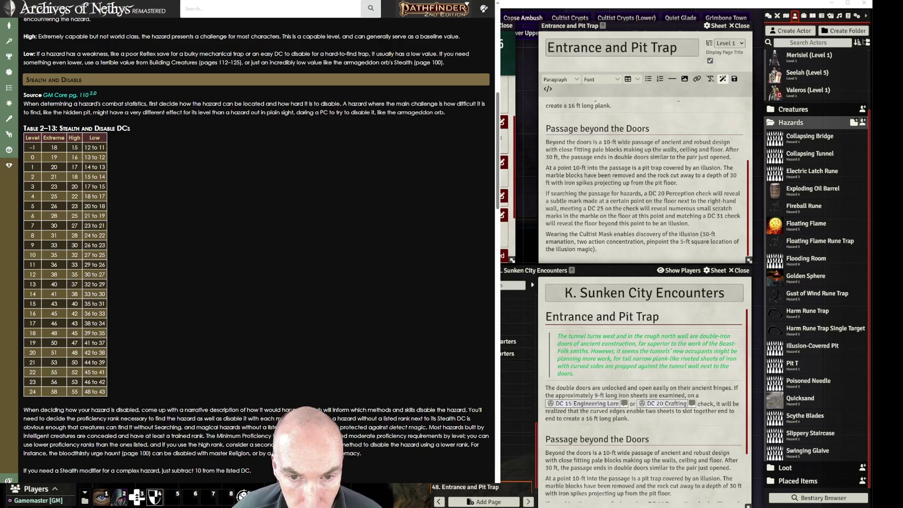
Copy the journal's pit trap paragraph, from "At a point 10-ft into the passage" to "projecting up from the pit floor"
{"action": "left_click_drag", "start_coordinate": [545, 169], "coordinate": [684, 184]}
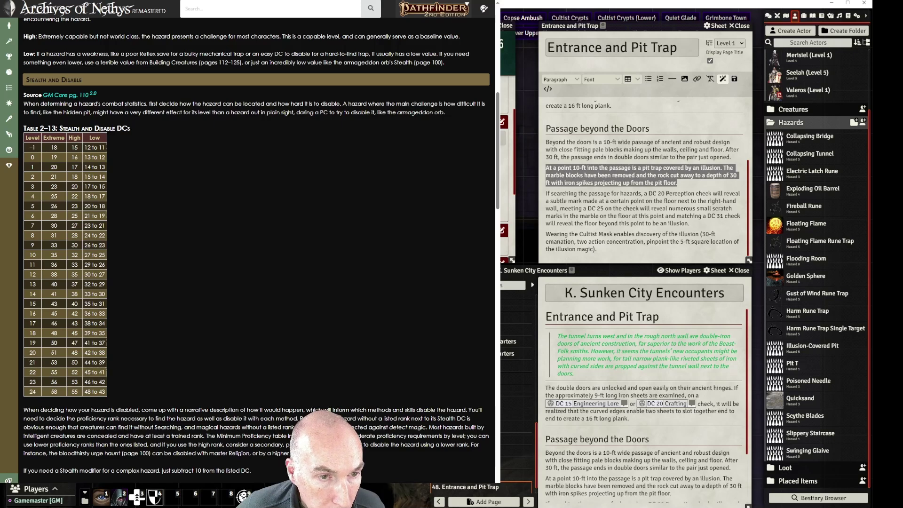
{"action": "left_click", "coordinate": [242, 496]}
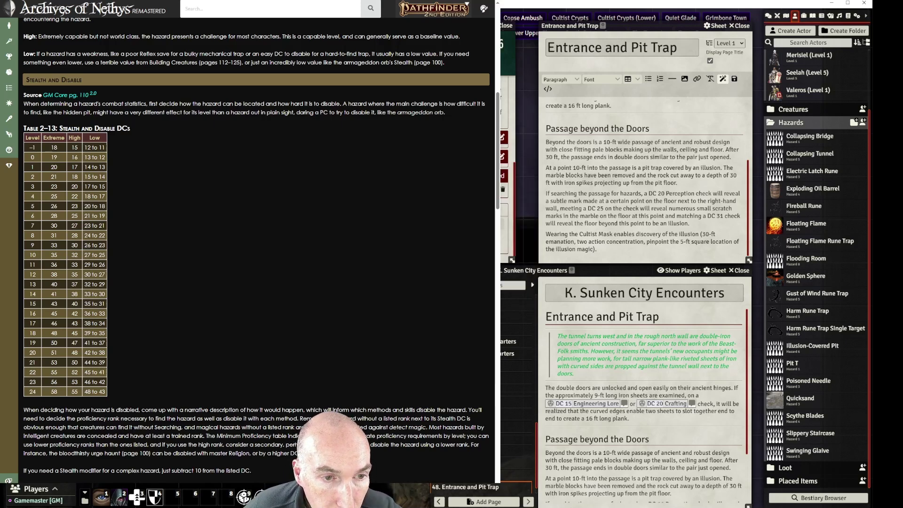
Bring up the Pitfall ability's description and copy the engineering-lore Recall Knowledge check code from the Entrance and Pit Trap journal page
{"action": "left_click_drag", "start_coordinate": [512, 260], "coordinate": [526, 372]}
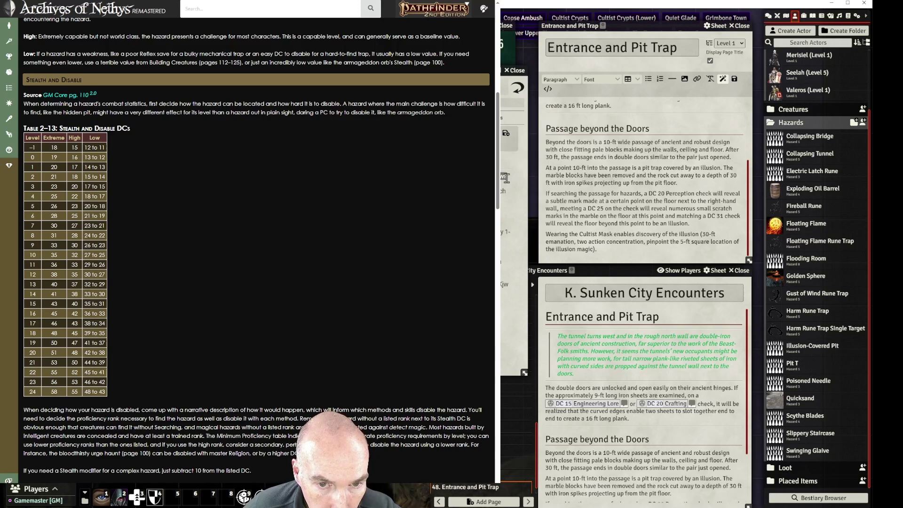
{"action": "scroll", "coordinate": [519, 198], "scroll_direction": "down", "scroll_amount": 1}
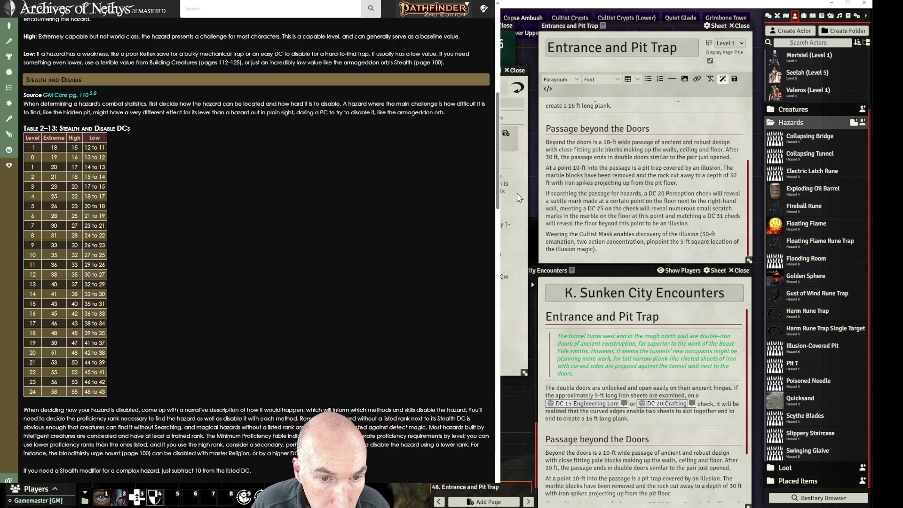
{"action": "scroll", "coordinate": [520, 198], "scroll_direction": "down", "scroll_amount": 2}
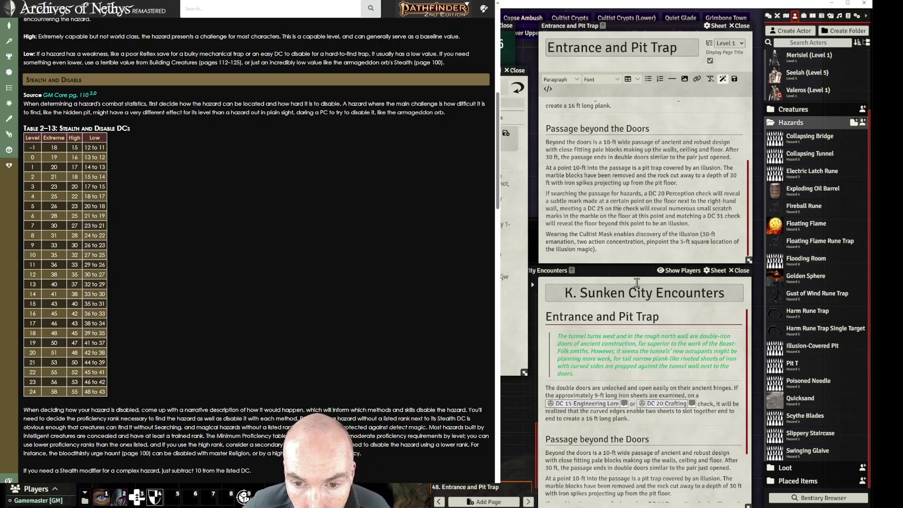
{"action": "scroll", "coordinate": [667, 186], "scroll_direction": "up", "scroll_amount": 2}
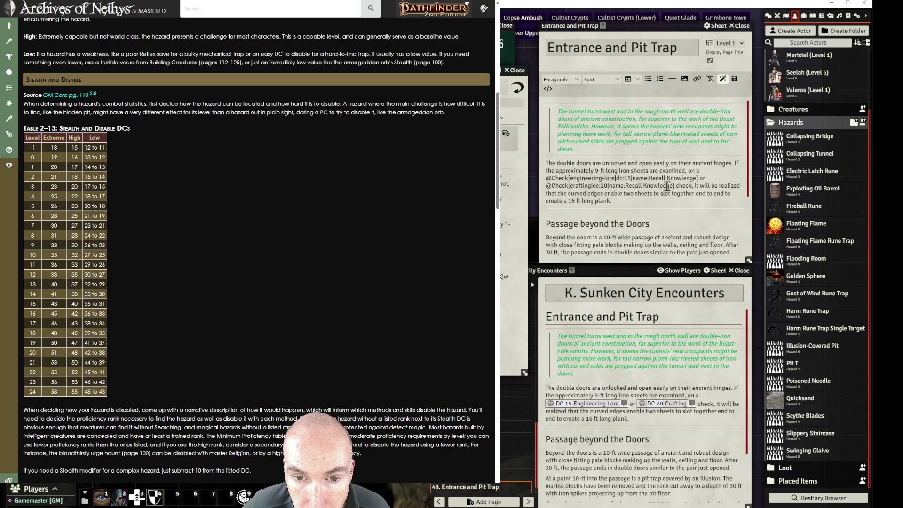
{"action": "left_click_drag", "start_coordinate": [546, 178], "coordinate": [702, 179]}
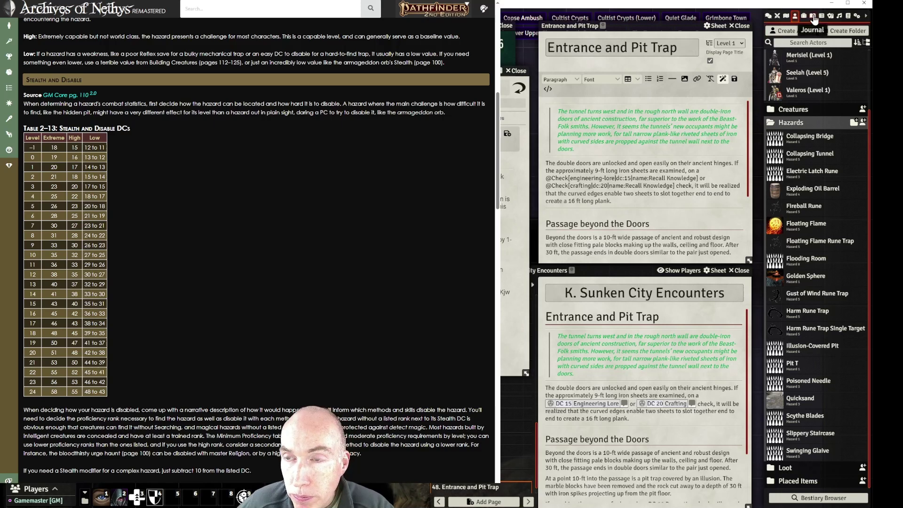
Search the compendiums for "prone", link the Prone condition in the Pitfall ability's description, and save the description
{"action": "left_click", "coordinate": [849, 16]}
{"action": "double_click", "coordinate": [813, 56]}
{"action": "type", "text": "pr"}
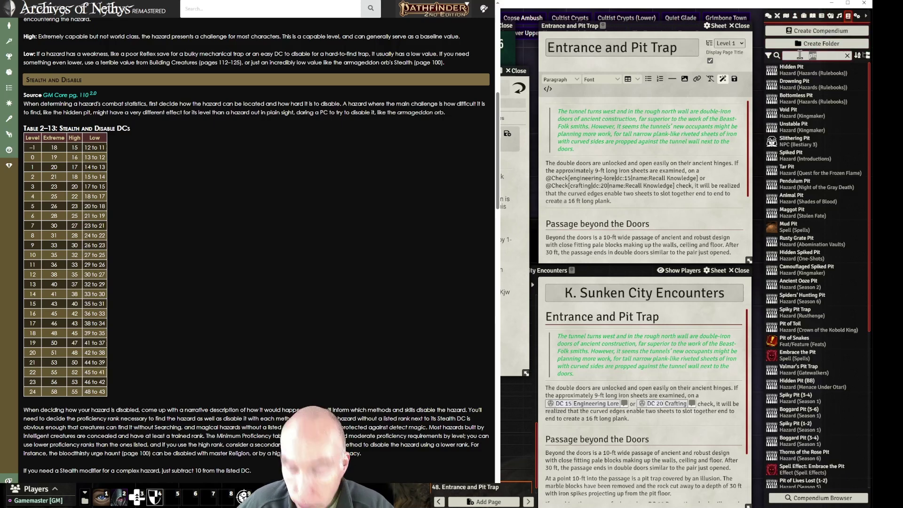
{"action": "type", "text": "one"}
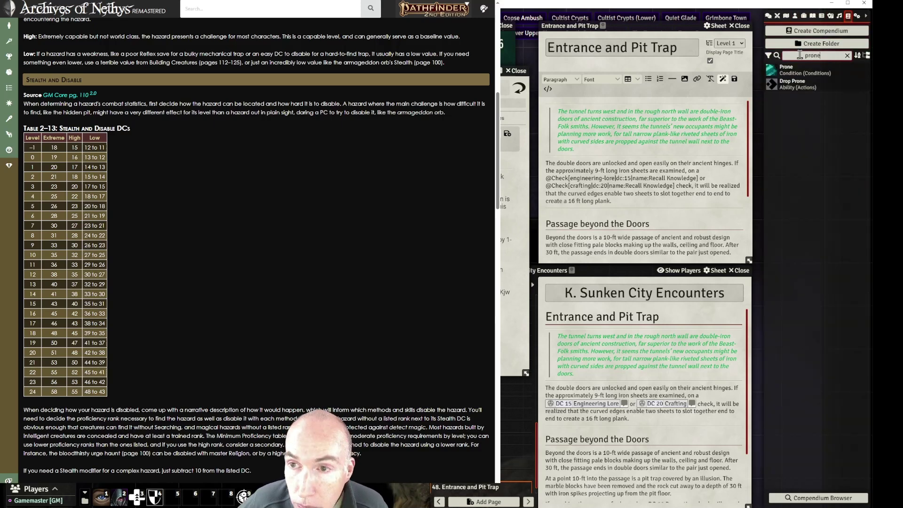
{"action": "mouse_move", "coordinate": [797, 73]}
{"action": "left_mouse_down"}
{"action": "mouse_move", "coordinate": [573, 147]}
{"action": "mouse_move", "coordinate": [241, 500]}
{"action": "left_mouse_up"}
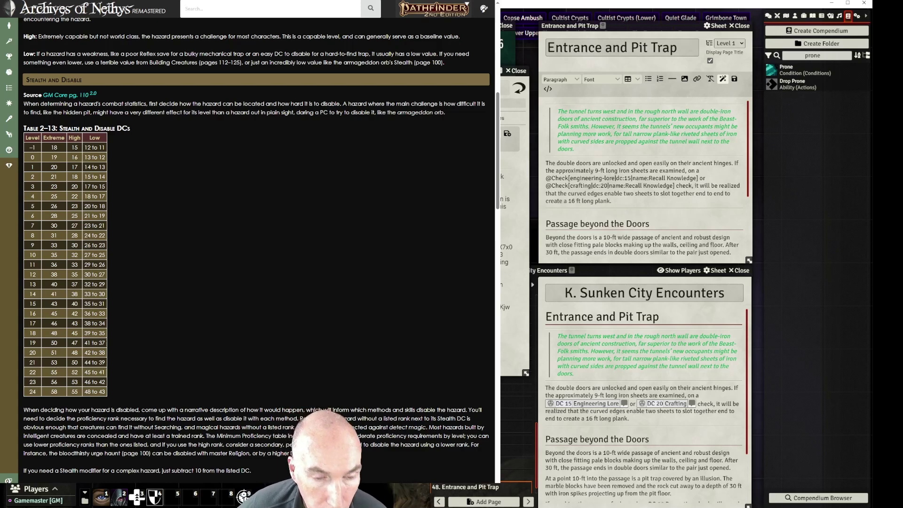
{"action": "left_click", "coordinate": [507, 134]}
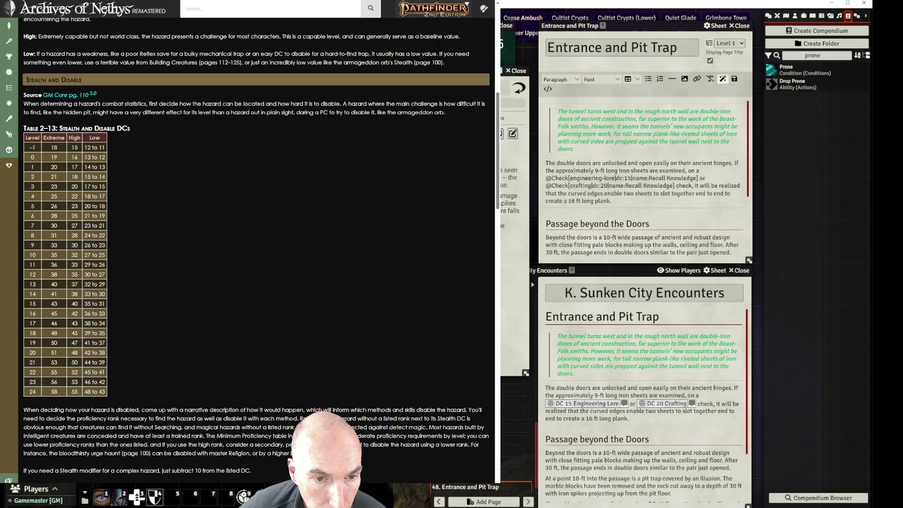
Save further edits to the Pitfall description, move its window into clear view, and reopen the description for editing
{"action": "left_click", "coordinate": [513, 134]}
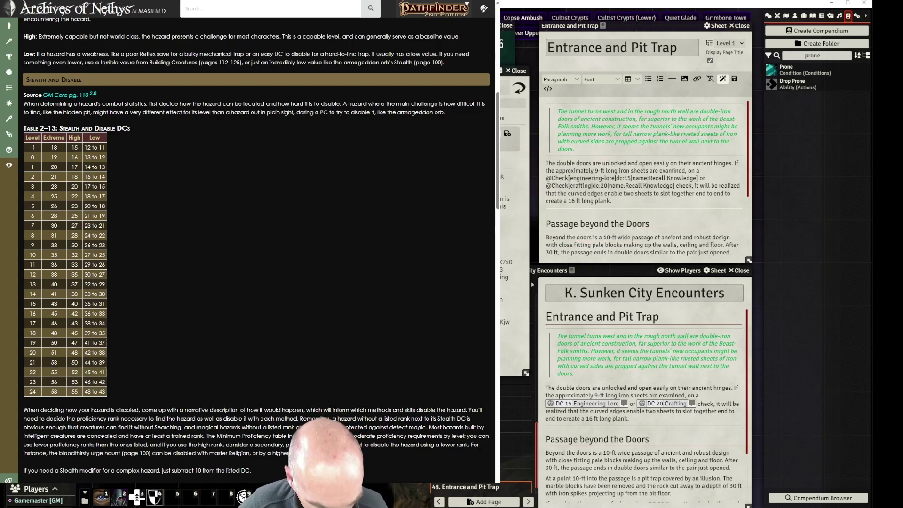
{"action": "key", "text": "ctrl+s"}
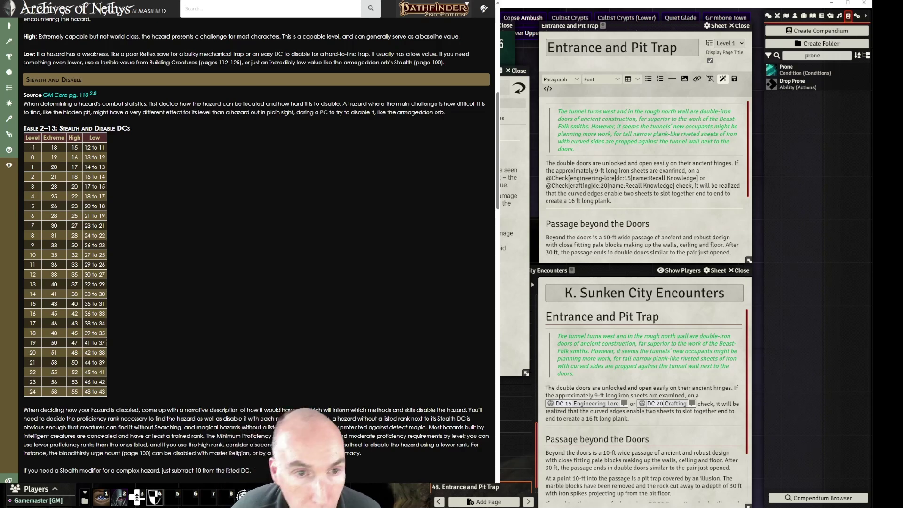
{"action": "left_click_drag", "start_coordinate": [423, 74], "coordinate": [692, 103]}
{"action": "mouse_move", "coordinate": [739, 185]}
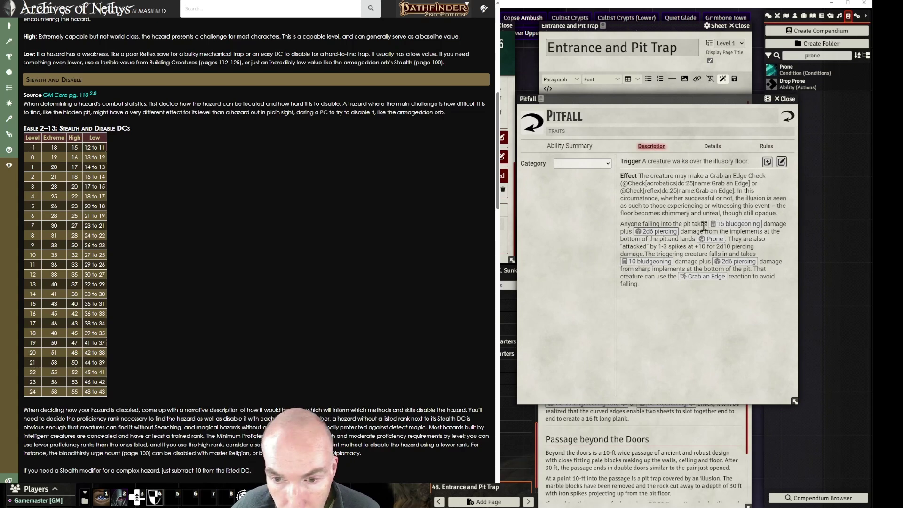
{"action": "left_click", "coordinate": [782, 161]}
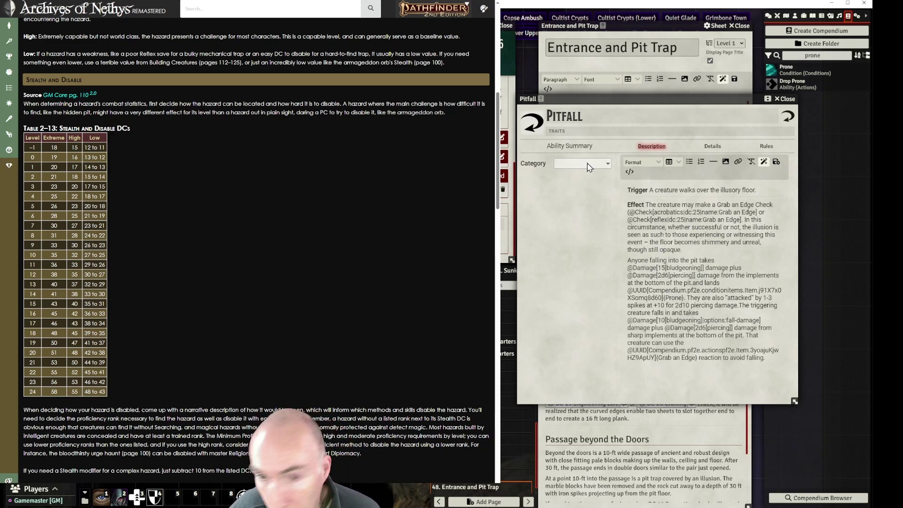
{"action": "left_click_drag", "start_coordinate": [628, 99], "coordinate": [629, 233]}
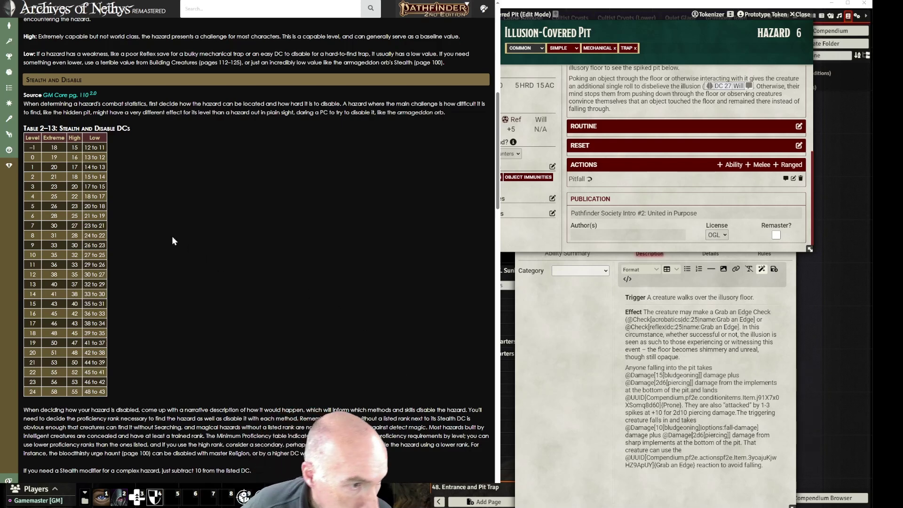
Examine the Defenses and Offense tables on Archives of Nethys for level 6 hazard values
{"action": "scroll", "coordinate": [94, 198], "scroll_direction": "down", "scroll_amount": 5}
{"action": "scroll", "coordinate": [106, 247], "scroll_direction": "down", "scroll_amount": 7}
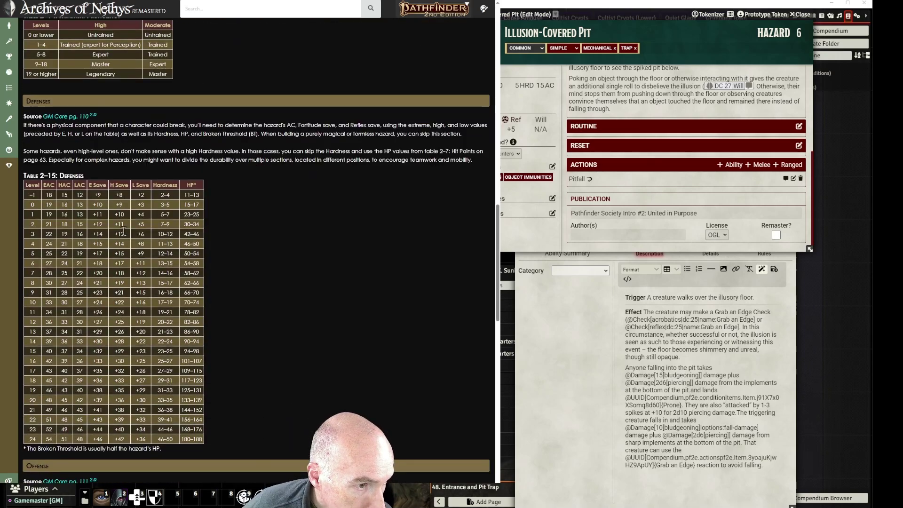
{"action": "scroll", "coordinate": [200, 189], "scroll_direction": "down", "scroll_amount": 1}
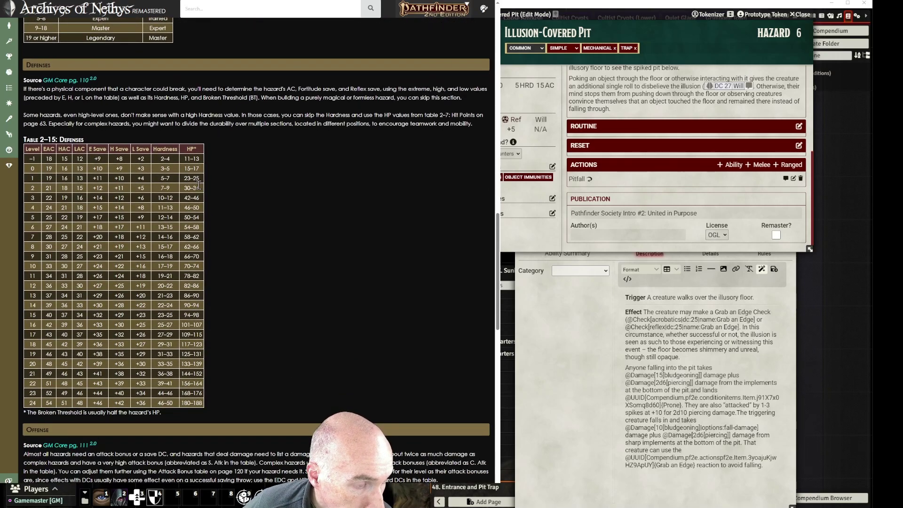
{"action": "scroll", "coordinate": [199, 186], "scroll_direction": "down", "scroll_amount": 2}
{"action": "scroll", "coordinate": [200, 188], "scroll_direction": "up", "scroll_amount": 1}
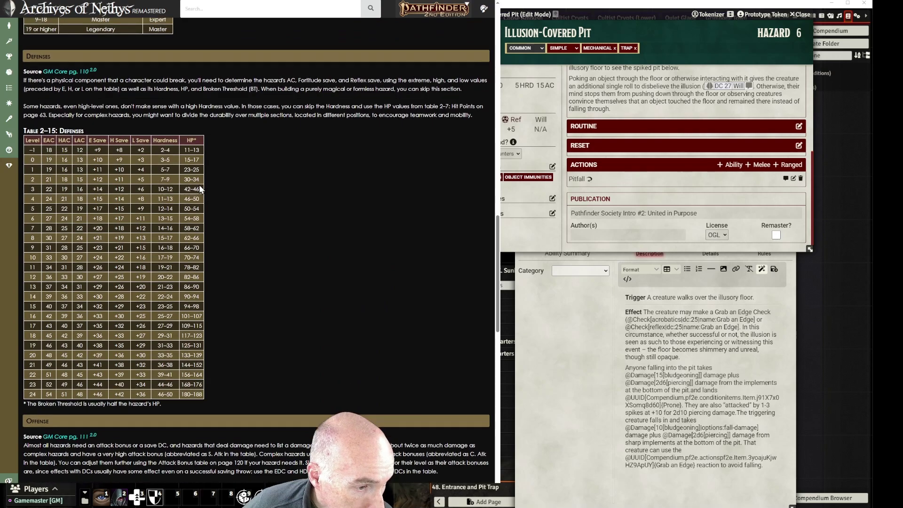
{"action": "scroll", "coordinate": [200, 188], "scroll_direction": "down", "scroll_amount": 1}
{"action": "scroll", "coordinate": [232, 163], "scroll_direction": "up", "scroll_amount": 2}
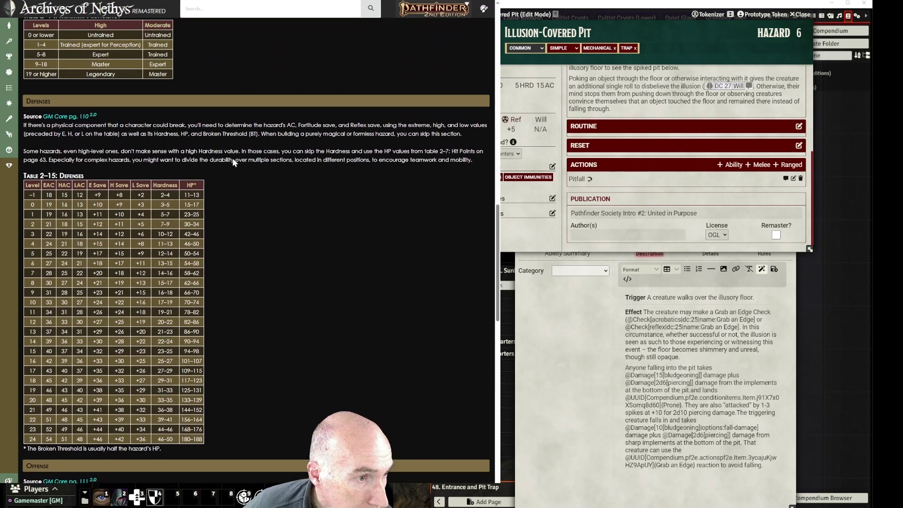
{"action": "scroll", "coordinate": [230, 165], "scroll_direction": "down", "scroll_amount": 8}
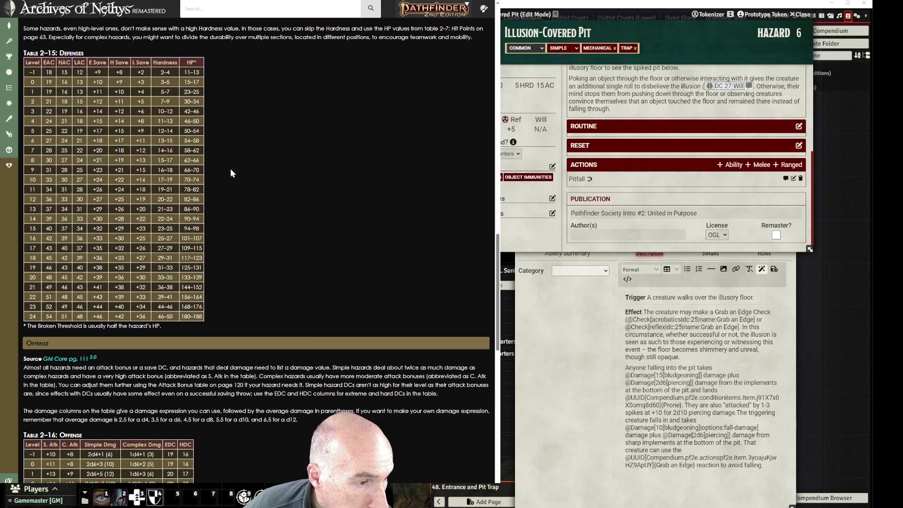
{"action": "scroll", "coordinate": [231, 172], "scroll_direction": "down", "scroll_amount": 3}
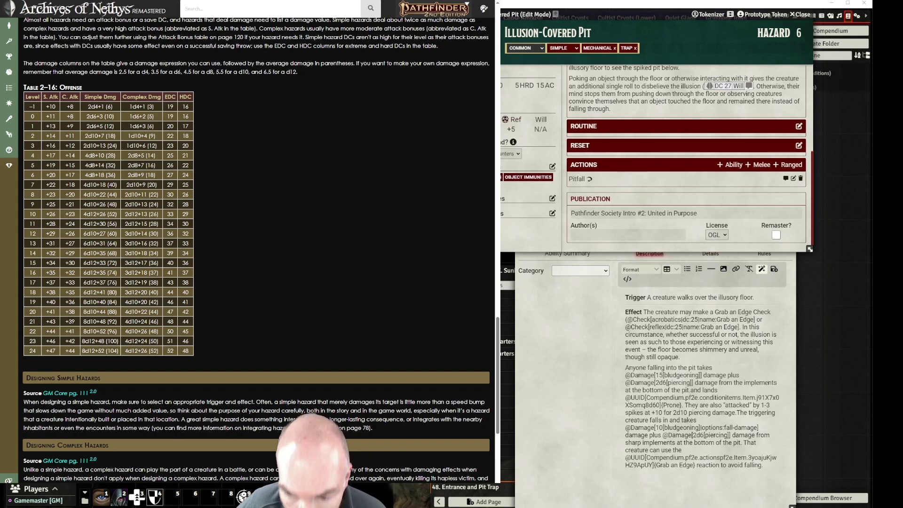
Set the DC of both Grab an Edge checks, Acrobatics and Reflex, to 24 in the Pitfall effect text
{"action": "left_click", "coordinate": [694, 349]}
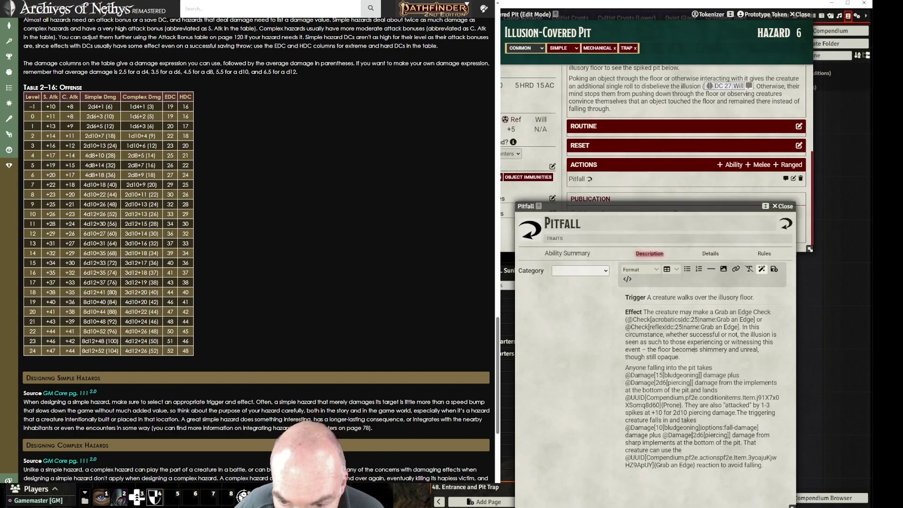
{"action": "left_click", "coordinate": [698, 320]}
{"action": "key", "text": "BackSpace"}
{"action": "type", "text": "4"}
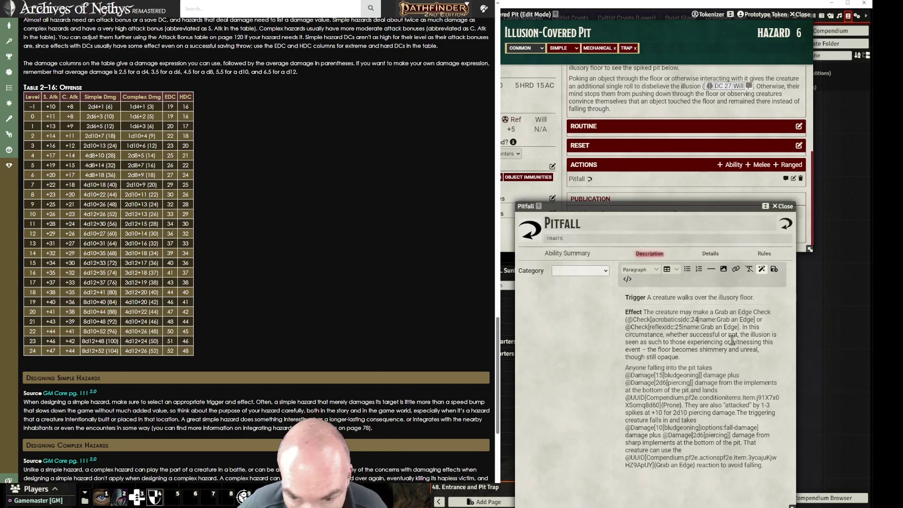
{"action": "left_click", "coordinate": [681, 327]}
{"action": "key", "text": "BackSpace"}
{"action": "type", "text": "4"}
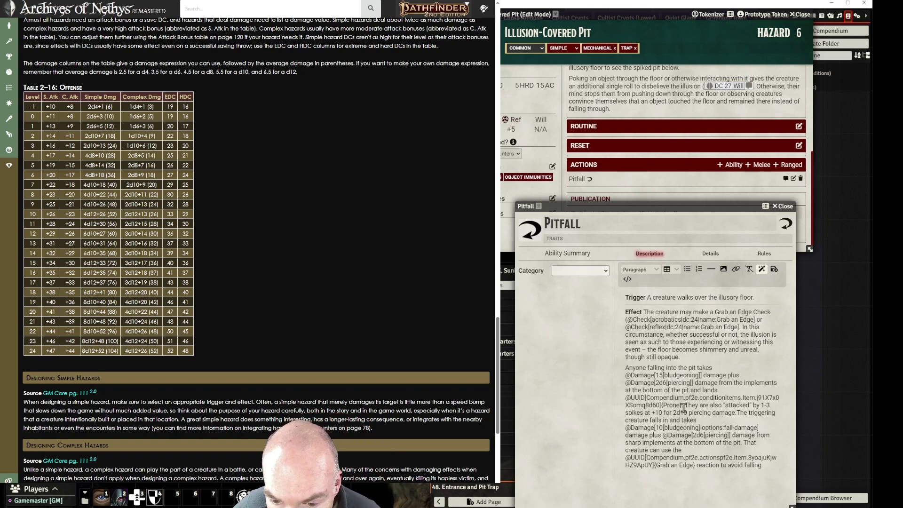
Set the piercing damage in the paragraph beginning "Anyone falling into the pit takes" to 4d8
{"action": "left_click_drag", "start_coordinate": [656, 383], "coordinate": [666, 383]}
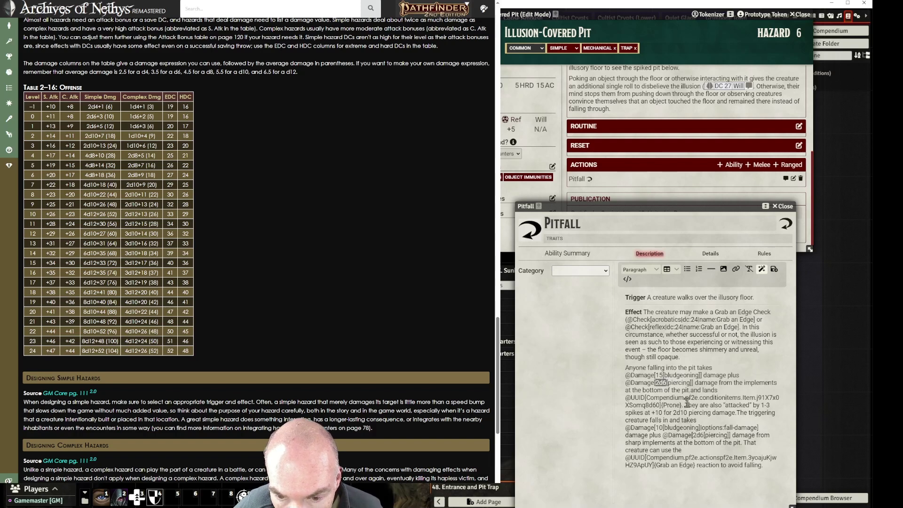
{"action": "type", "text": "4d"}
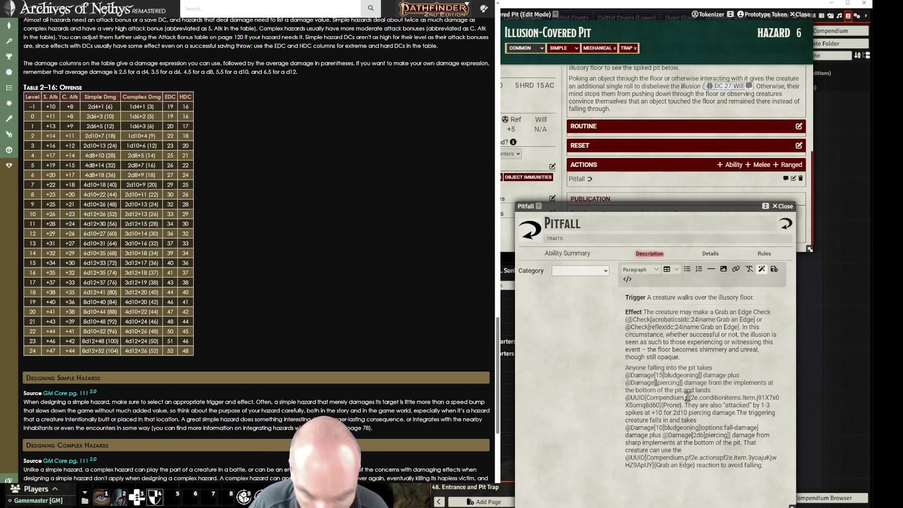
{"action": "type", "text": "8"}
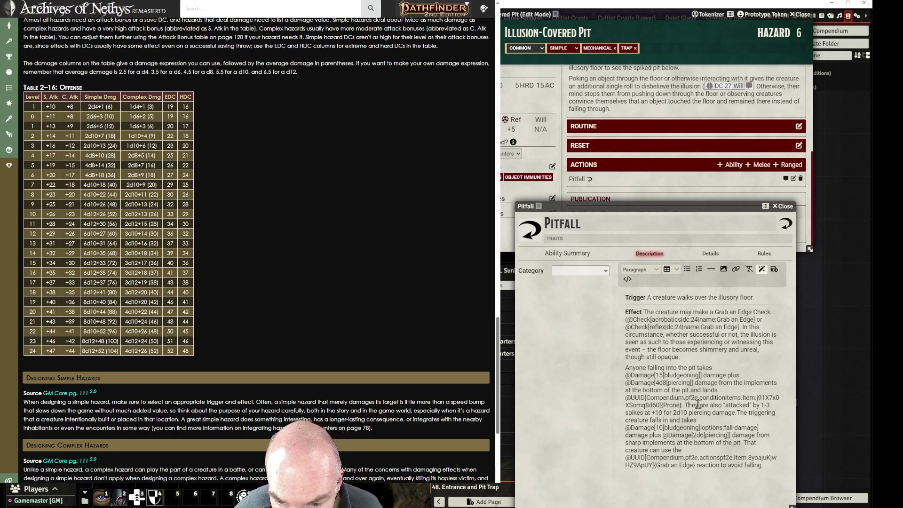
Reword the end of the Pitfall damage sentence to read "damage from the spikes and lands", ahead of the Prone link
{"action": "double_click", "coordinate": [760, 383]}
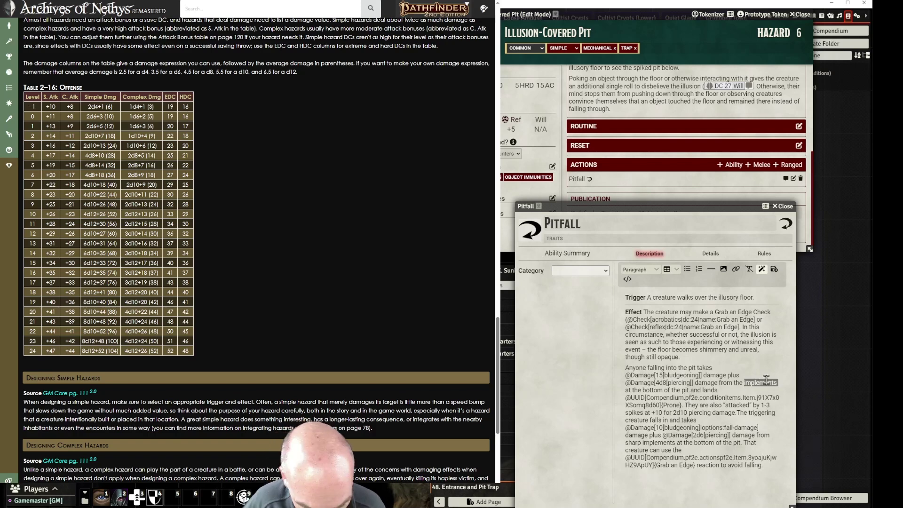
{"action": "type", "text": "spikes at th"}
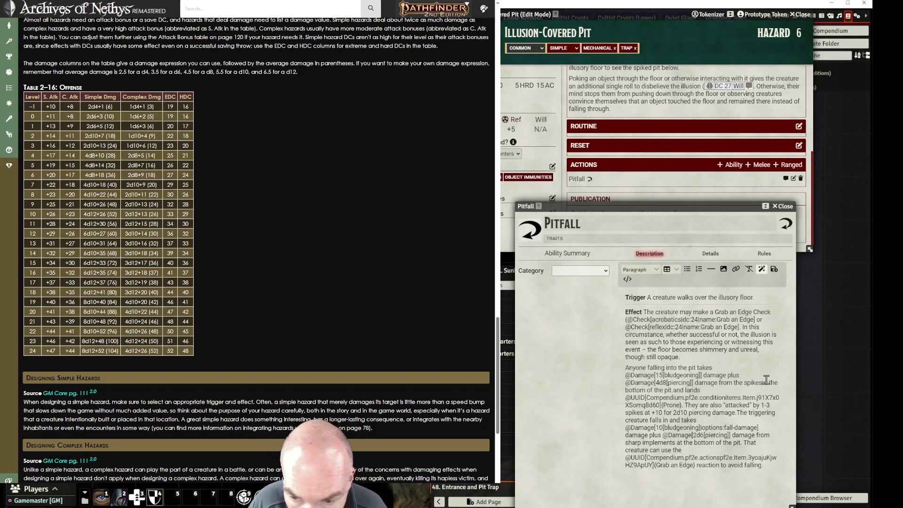
{"action": "key", "text": "Delete"}
{"action": "key", "text": "Delete"}
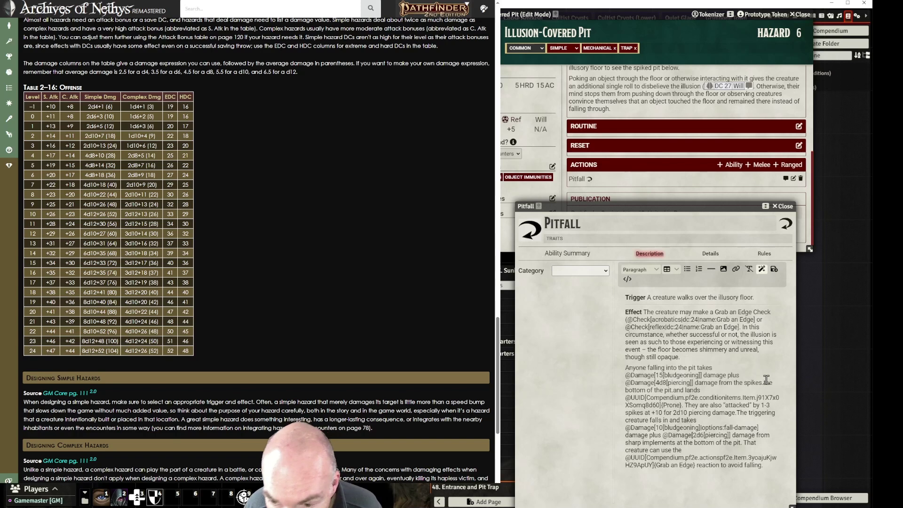
{"action": "key", "text": "Delete"}
{"action": "key", "text": "Delete"}
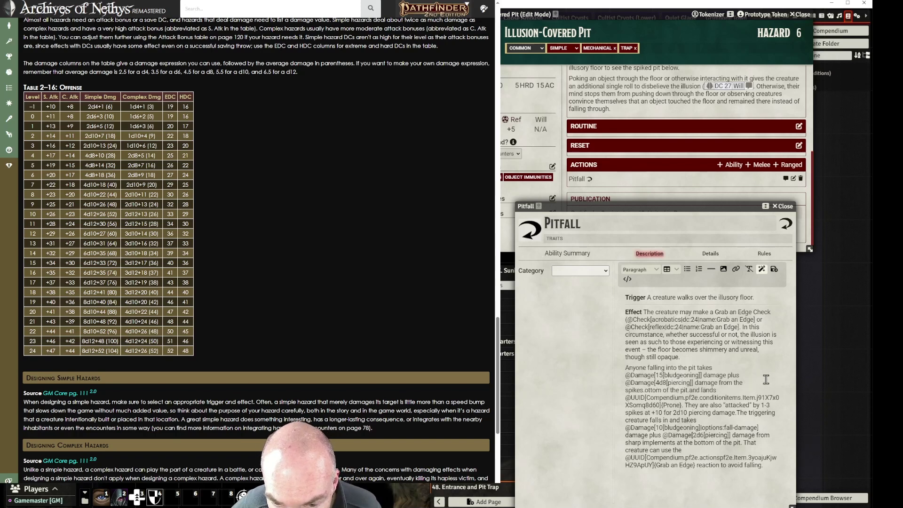
{"action": "key", "text": "Delete"}
{"action": "key", "text": "Delete"}
{"action": "key", "text": "Delete"}
{"action": "key", "text": "Delete"}
{"action": "key", "text": "Delete"}
{"action": "key", "text": "Delete"}
{"action": "key", "text": "Delete"}
{"action": "key", "text": "Delete"}
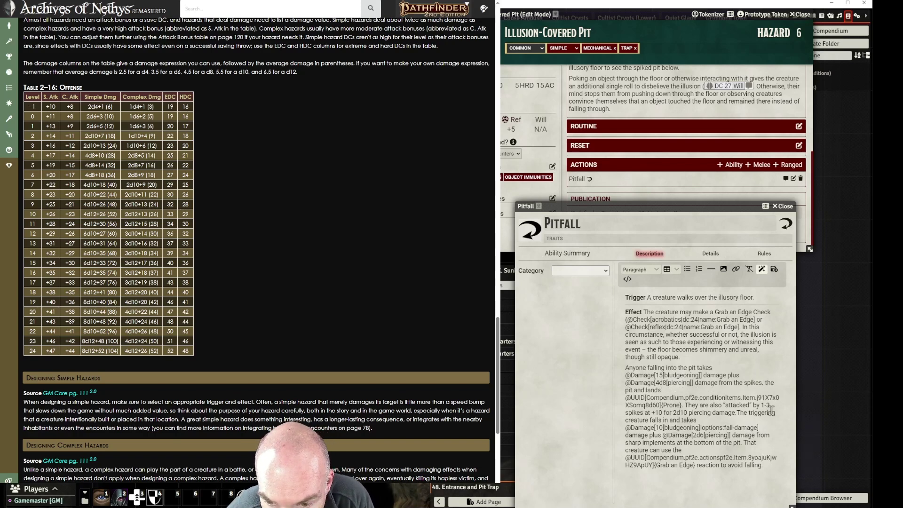
{"action": "key", "text": "Delete"}
{"action": "key", "text": "Delete"}
{"action": "key", "text": "Delete"}
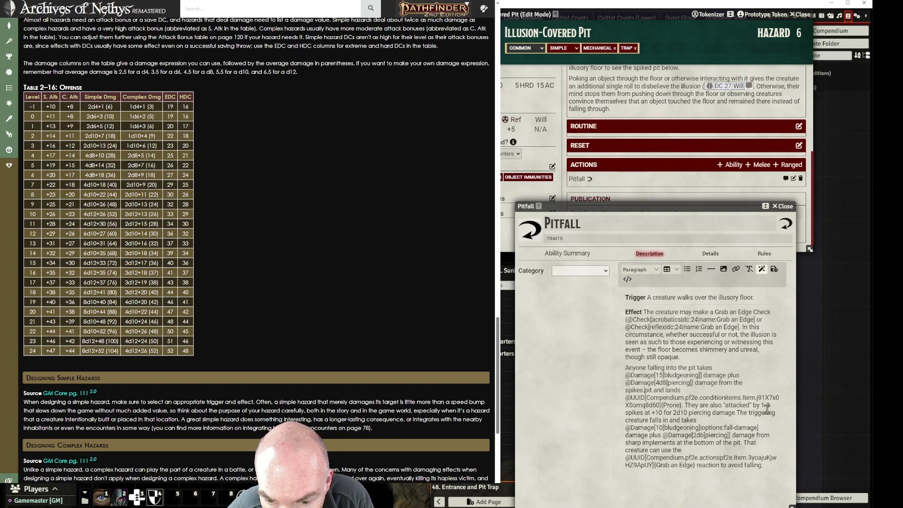
{"action": "key", "text": "BackSpace"}
{"action": "key", "text": "Delete"}
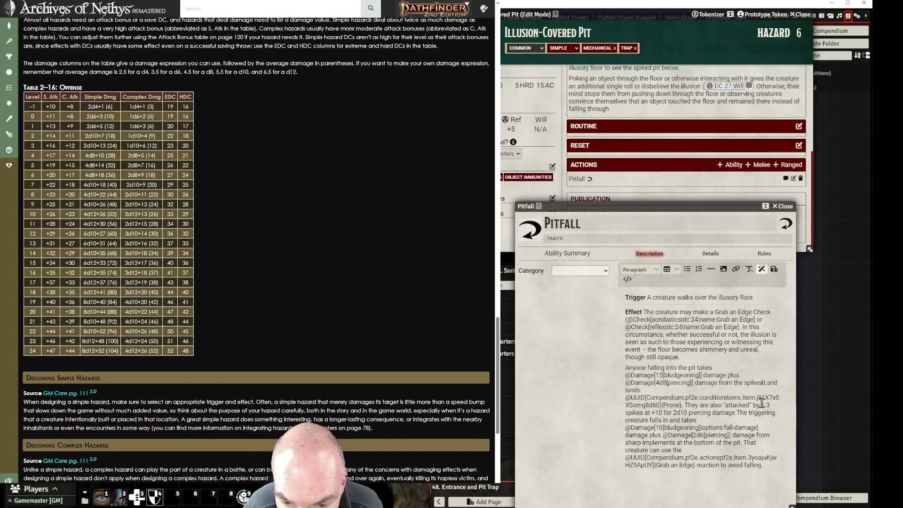
{"action": "key", "text": "Delete"}
{"action": "key", "text": "Delete"}
{"action": "key", "text": "Delete"}
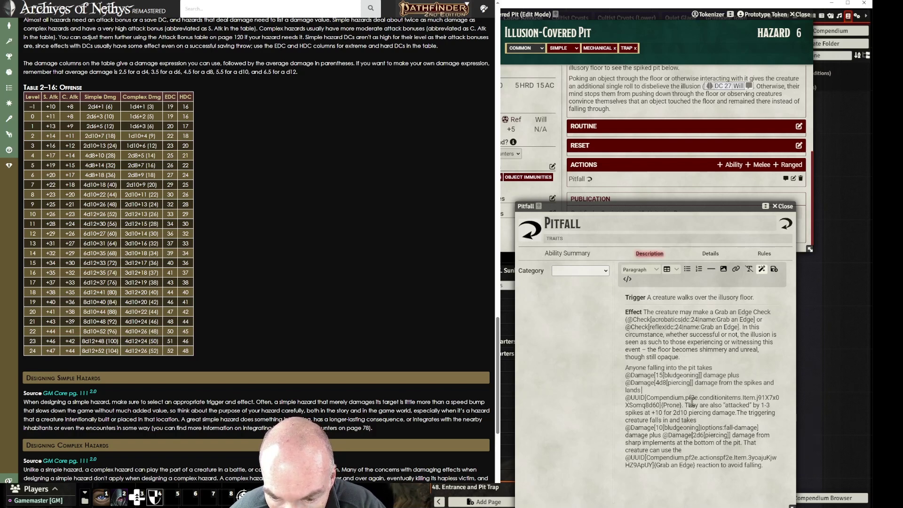
Delete the leftover text after the Prone link, starting at "They are also", and save the Pitfall description
{"action": "left_click_drag", "start_coordinate": [685, 406], "coordinate": [768, 472]}
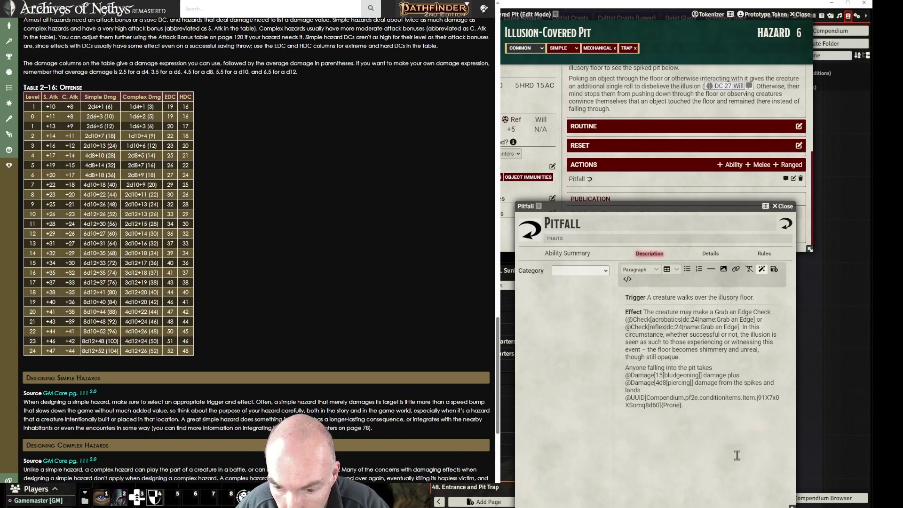
{"action": "key", "text": "ctrl+x"}
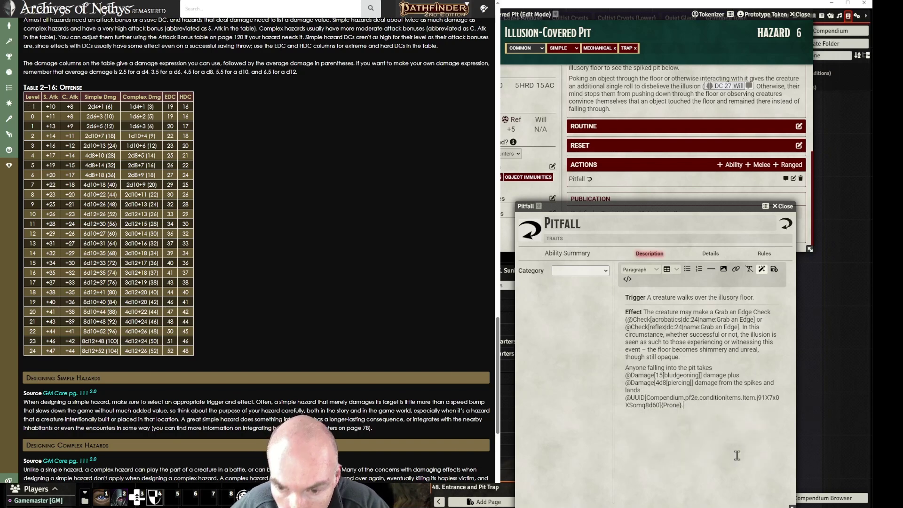
{"action": "left_click", "coordinate": [775, 270]}
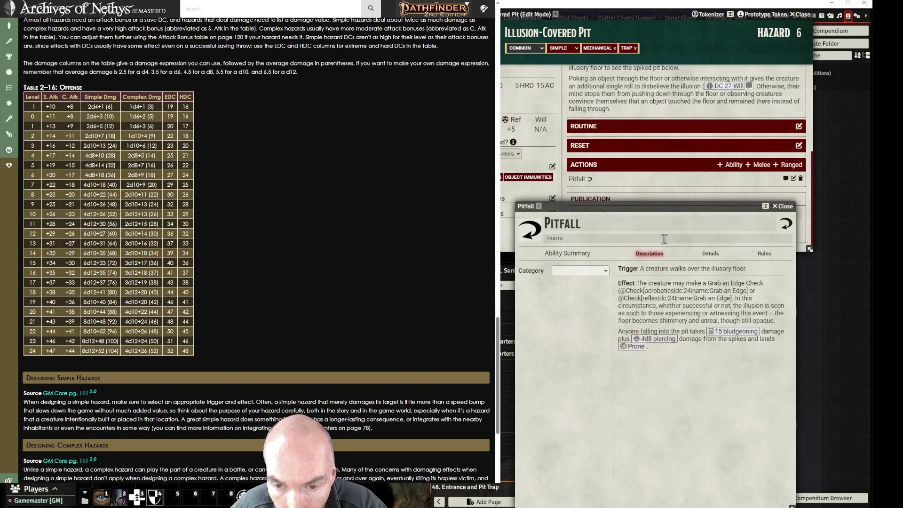
Add the Illusion and Trap traits to the Pitfall reaction
{"action": "left_click_drag", "start_coordinate": [671, 208], "coordinate": [684, 218]}
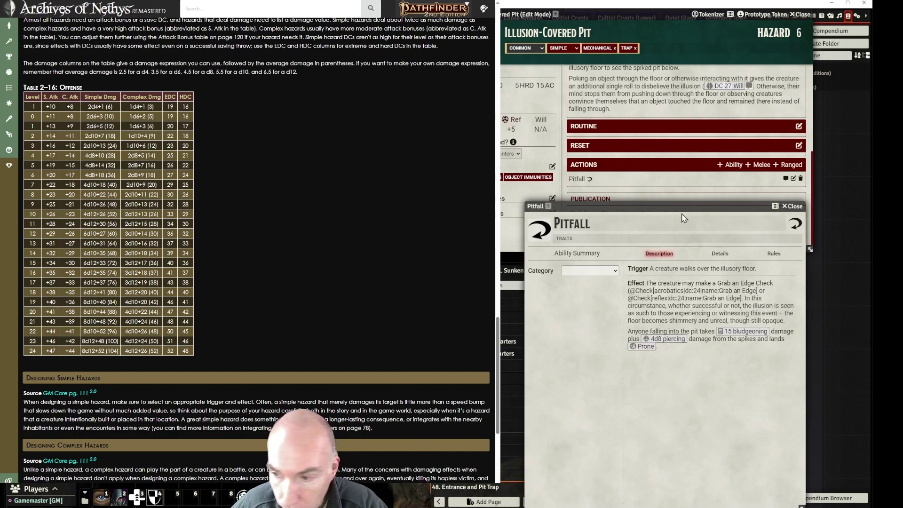
{"action": "left_click", "coordinate": [584, 237]}
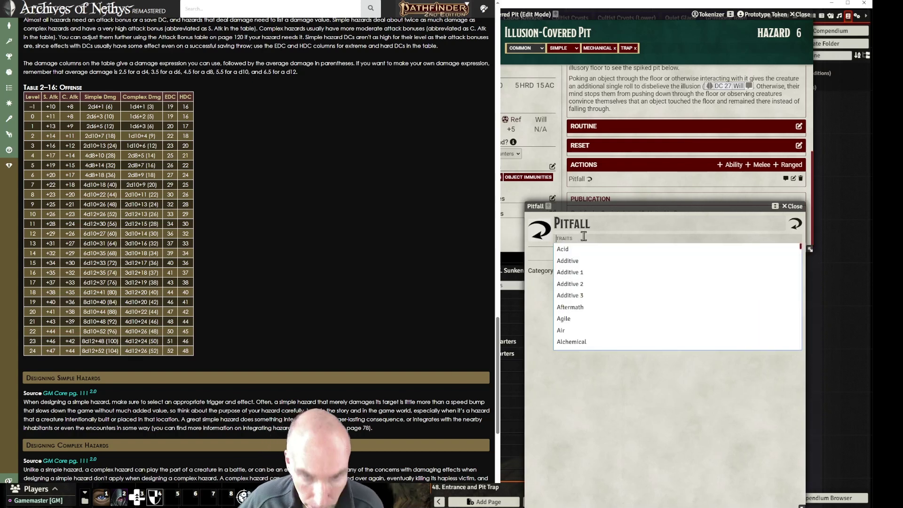
{"action": "type", "text": "illu"}
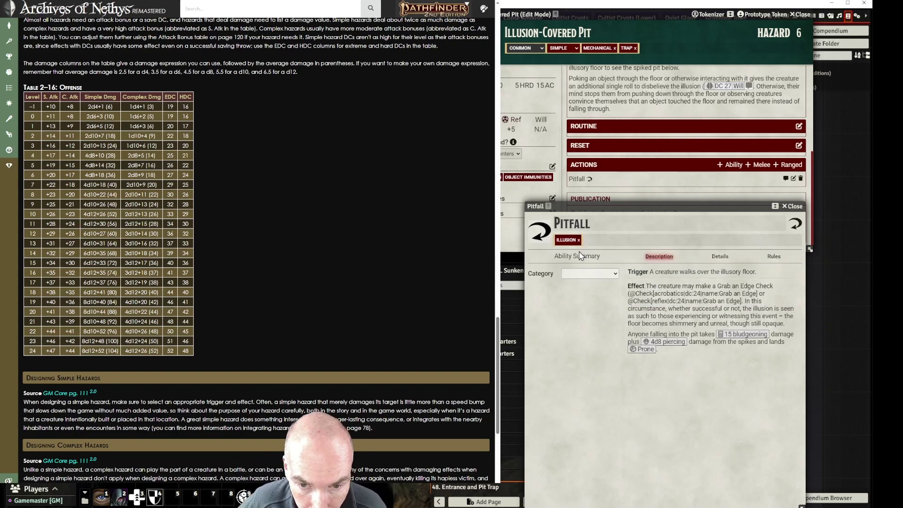
{"action": "left_click", "coordinate": [582, 250]}
{"action": "type", "text": "tra"}
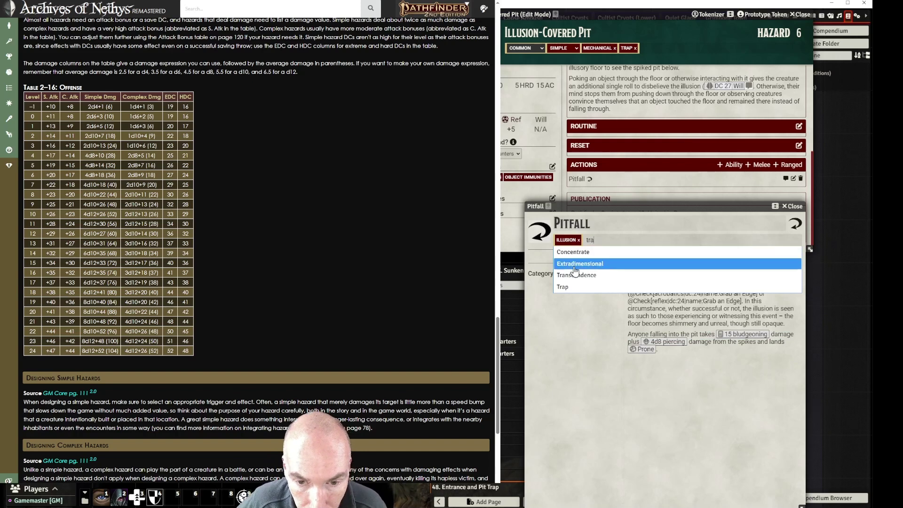
{"action": "left_click", "coordinate": [574, 288]}
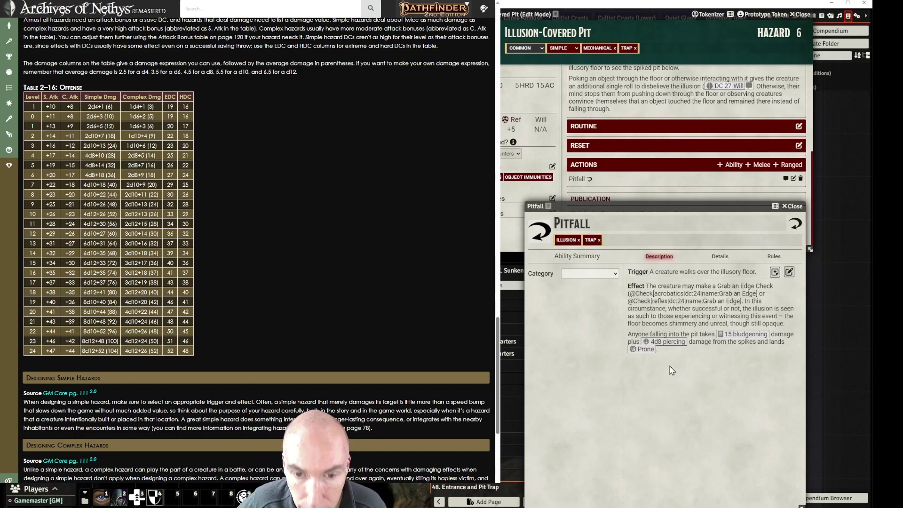
Close the Pitfall window, take the Illusion-Covered Pit sheet out of edit mode, and close it
{"action": "left_click_drag", "start_coordinate": [690, 209], "coordinate": [690, 208]}
{"action": "left_click", "coordinate": [795, 207]}
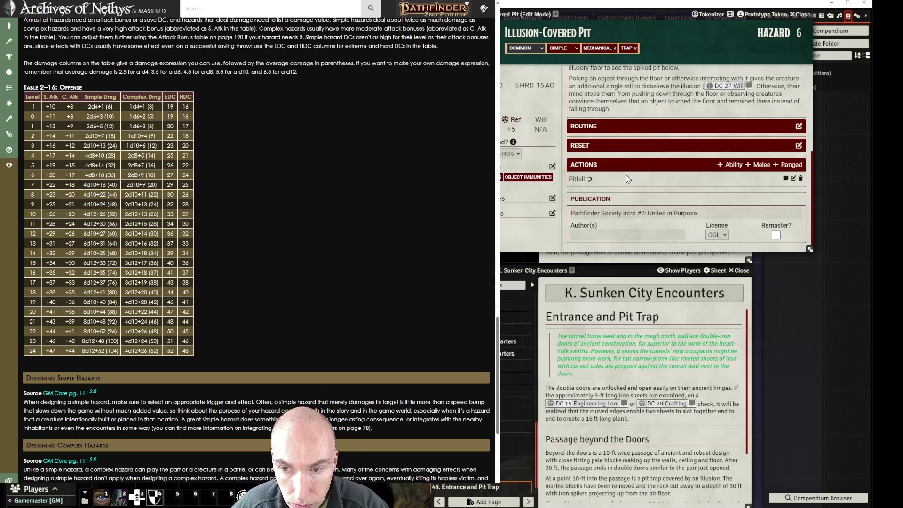
{"action": "scroll", "coordinate": [678, 190], "scroll_direction": "up", "scroll_amount": 3}
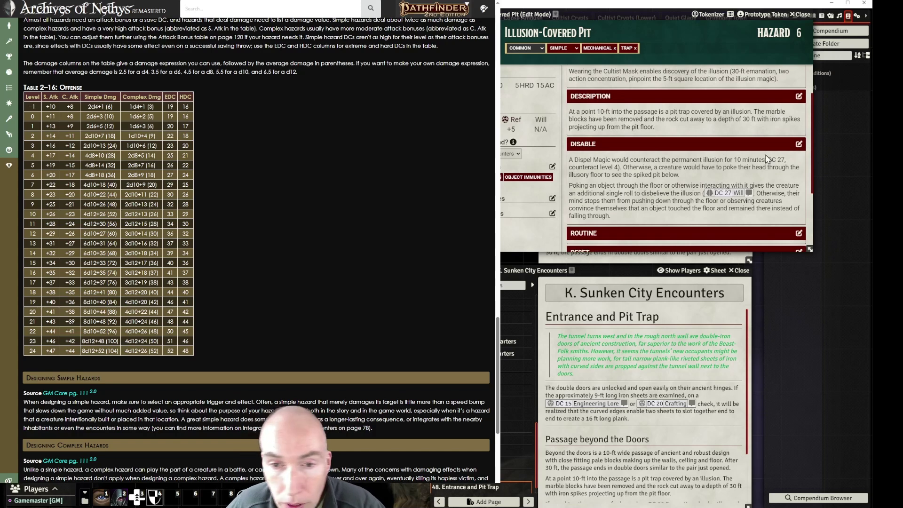
{"action": "scroll", "coordinate": [677, 118], "scroll_direction": "down", "scroll_amount": 1}
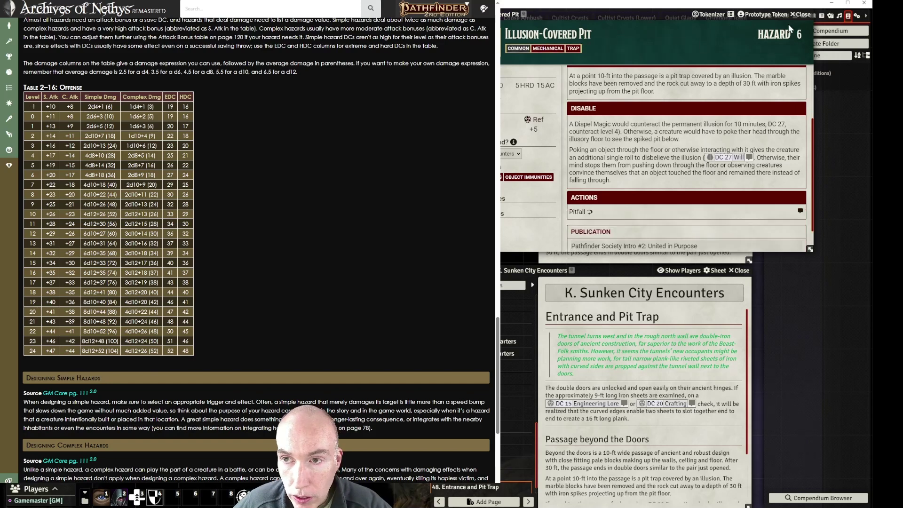
{"action": "left_click", "coordinate": [800, 14]}
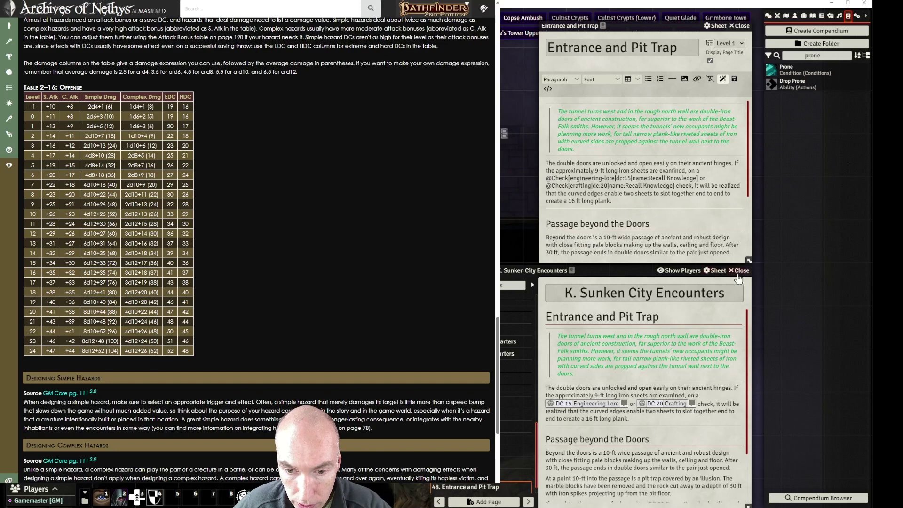
Bring Foundry Virtual Tabletop to the front and frame the K48 passage on the Mines map
{"action": "left_click_drag", "start_coordinate": [639, 265], "coordinate": [636, 269]}
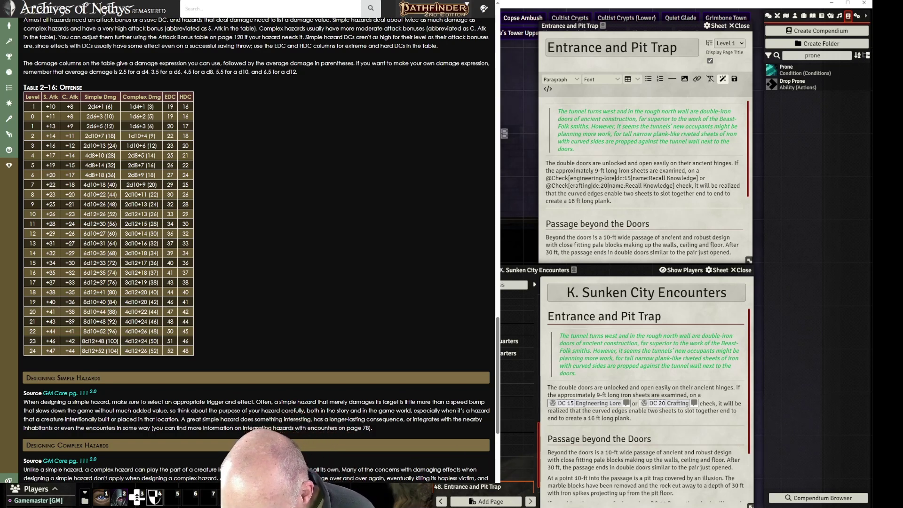
{"action": "key", "text": "alt+Tab"}
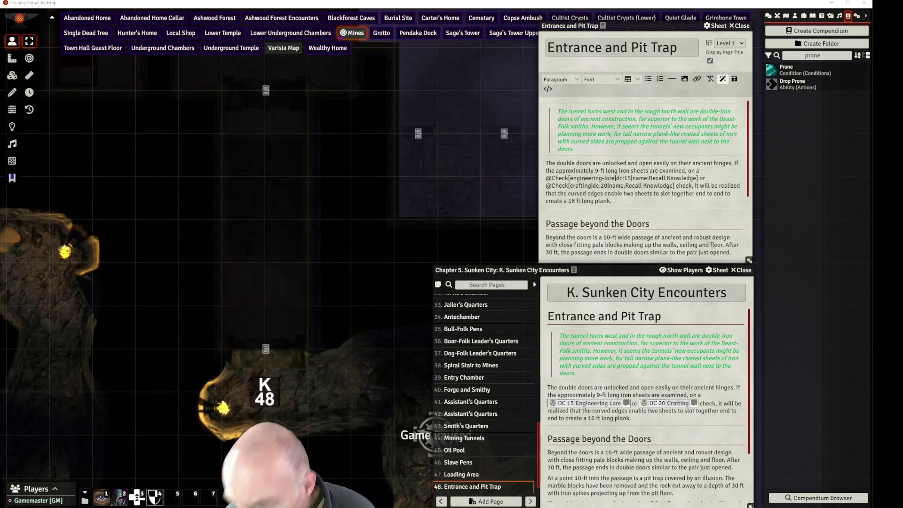
{"action": "scroll", "coordinate": [268, 259], "scroll_direction": "down", "scroll_amount": 1}
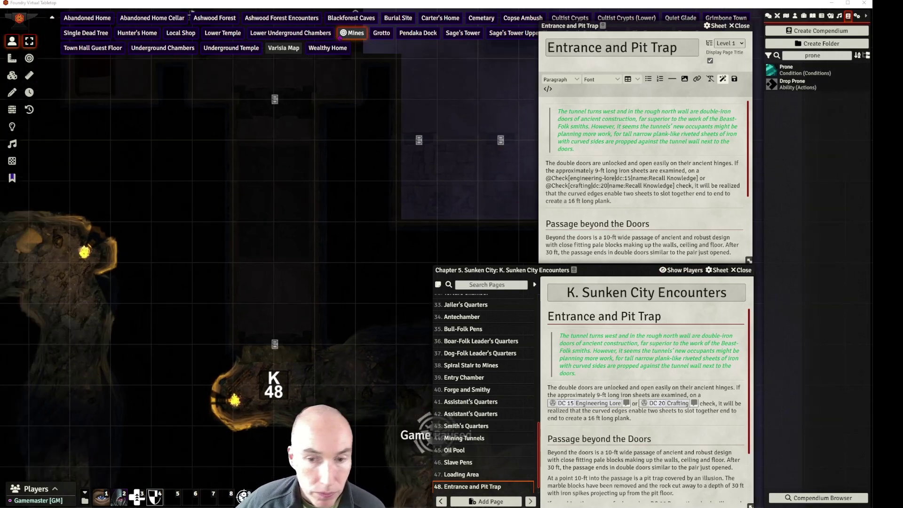
{"action": "mouse_move", "coordinate": [375, 213]}
{"action": "left_mouse_down"}
{"action": "mouse_move", "coordinate": [380, 190]}
{"action": "mouse_move", "coordinate": [375, 196]}
{"action": "left_mouse_up"}
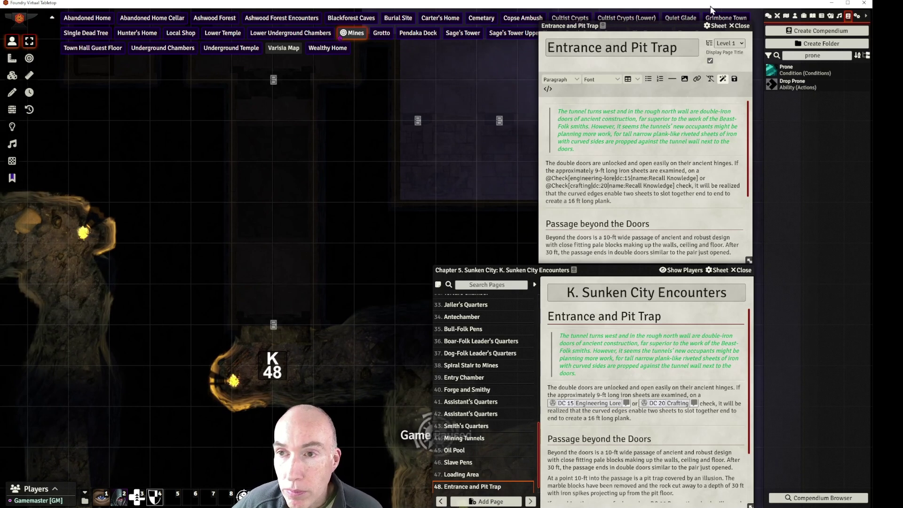
Check the Pit T hazard's sheet from the Hazards folder of the actors directory and close it
{"action": "left_click", "coordinate": [795, 16]}
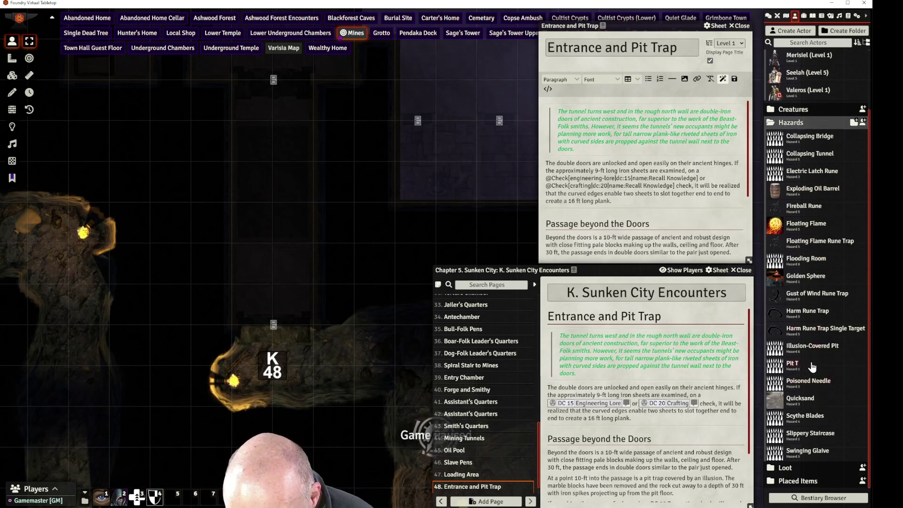
{"action": "left_click", "coordinate": [793, 365]}
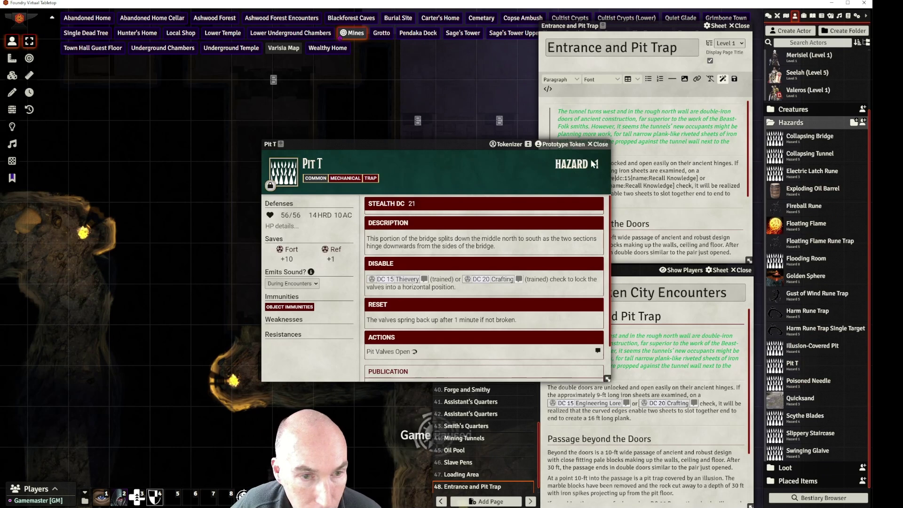
{"action": "left_click", "coordinate": [598, 144]}
Duplicate the Pit T hazard and delete the copy
{"action": "right_click", "coordinate": [796, 370]}
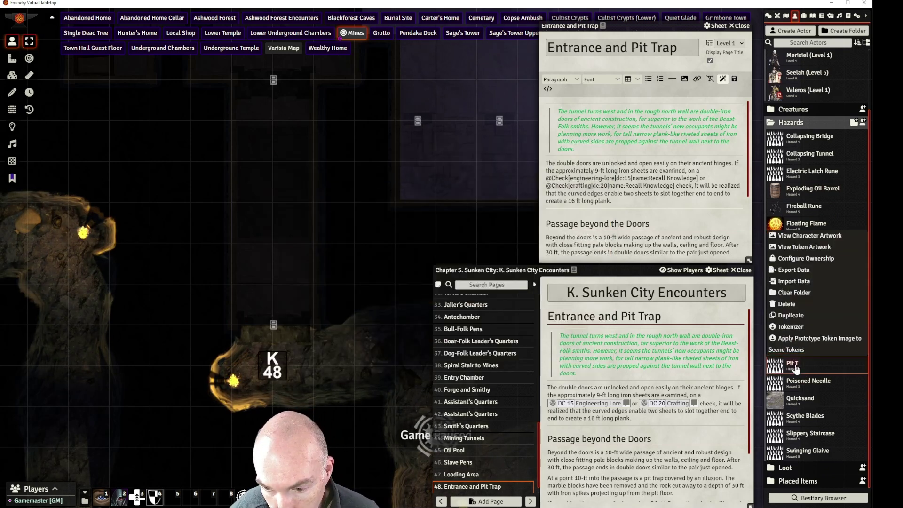
{"action": "left_click", "coordinate": [791, 315]}
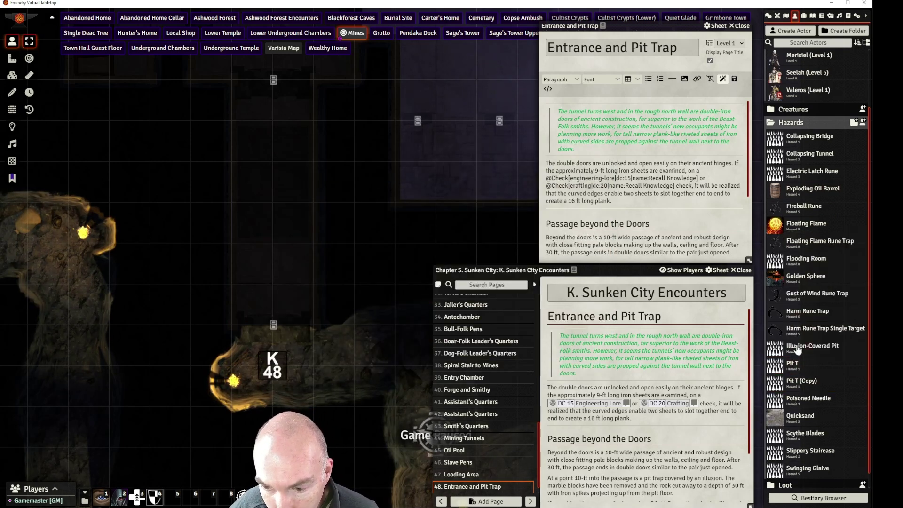
{"action": "right_click", "coordinate": [800, 381]}
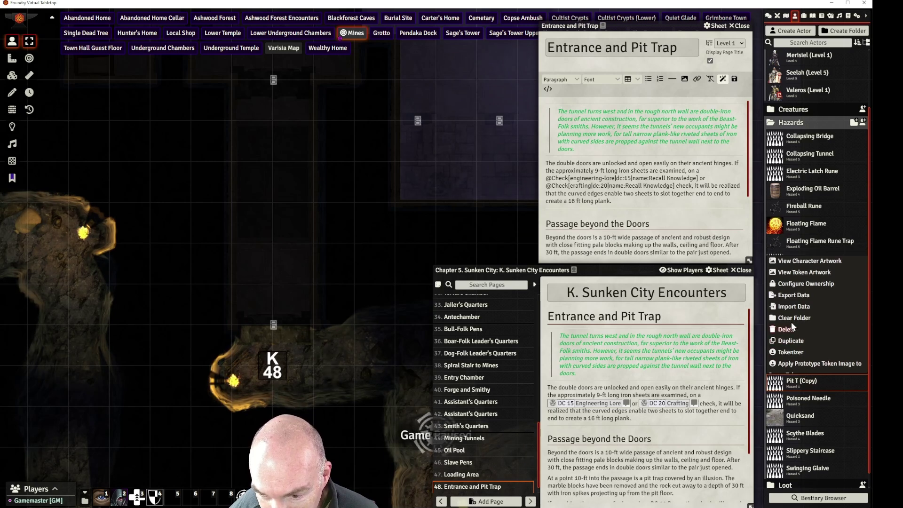
{"action": "left_click", "coordinate": [793, 327]}
{"action": "left_click", "coordinate": [649, 315]}
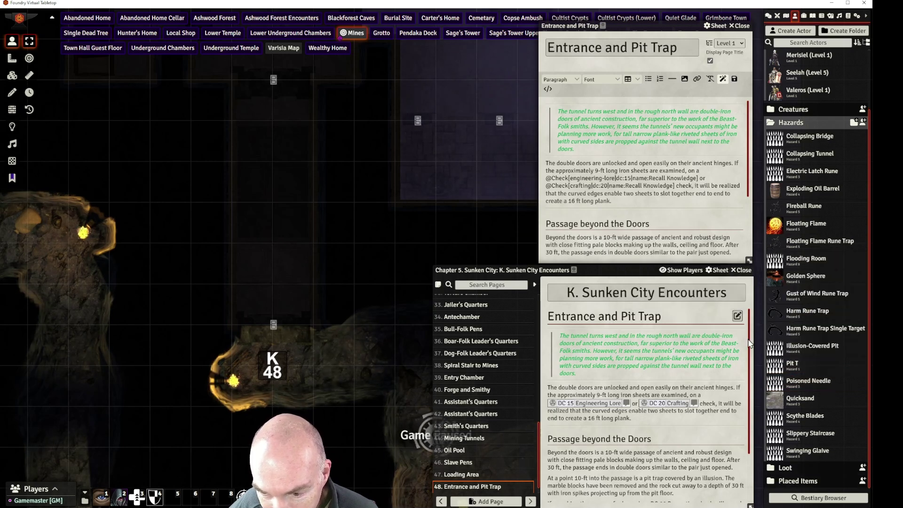
Permanently delete the Pit T hazard from the Hazards folder
{"action": "right_click", "coordinate": [793, 367]}
{"action": "left_click", "coordinate": [791, 304]}
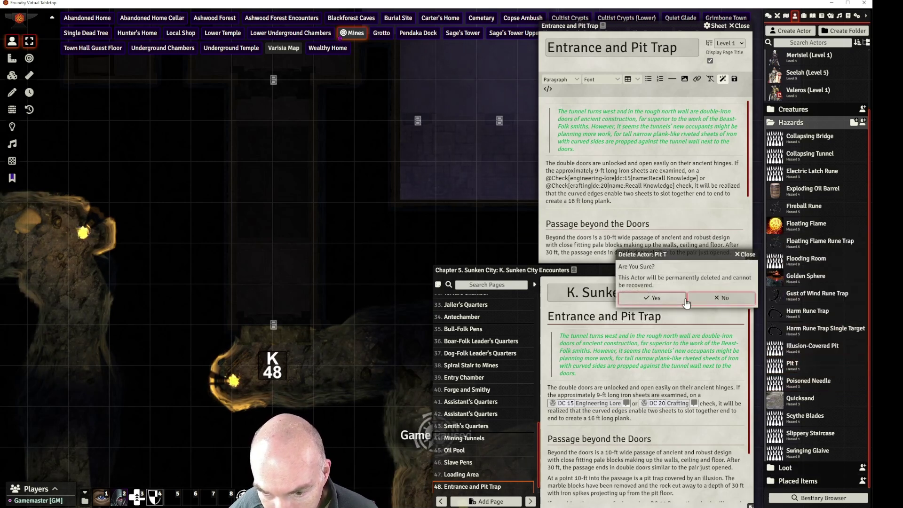
{"action": "left_click", "coordinate": [686, 302]}
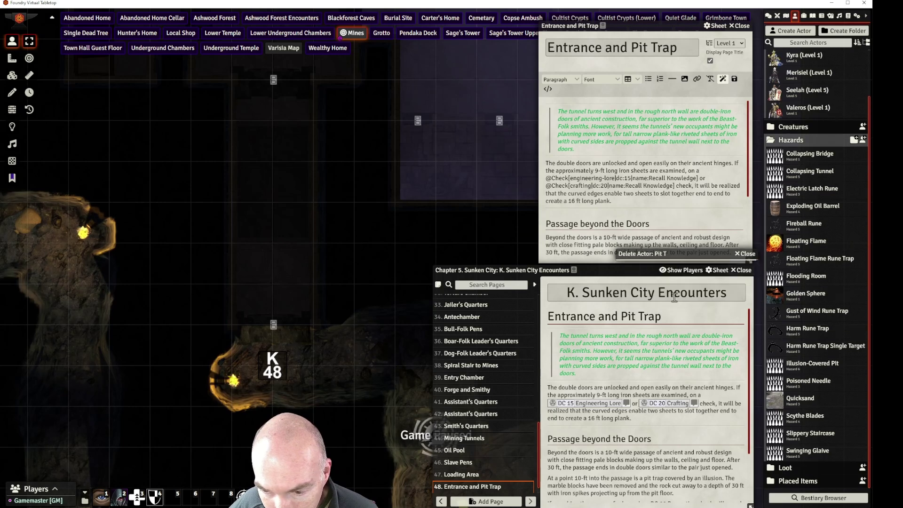
Open the Illusion-Covered Pit hazard sheet and move its window closer to the passage on the map
{"action": "left_click", "coordinate": [824, 368]}
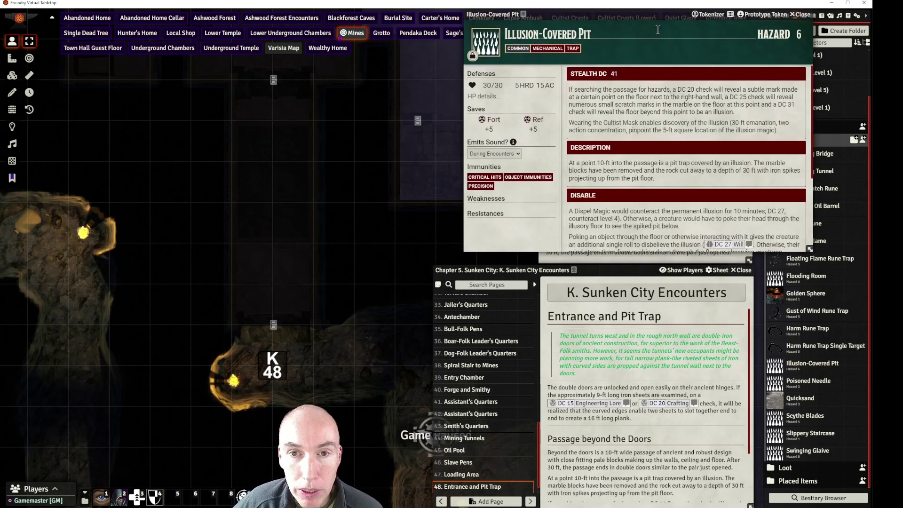
{"action": "left_click_drag", "start_coordinate": [654, 20], "coordinate": [527, 66]}
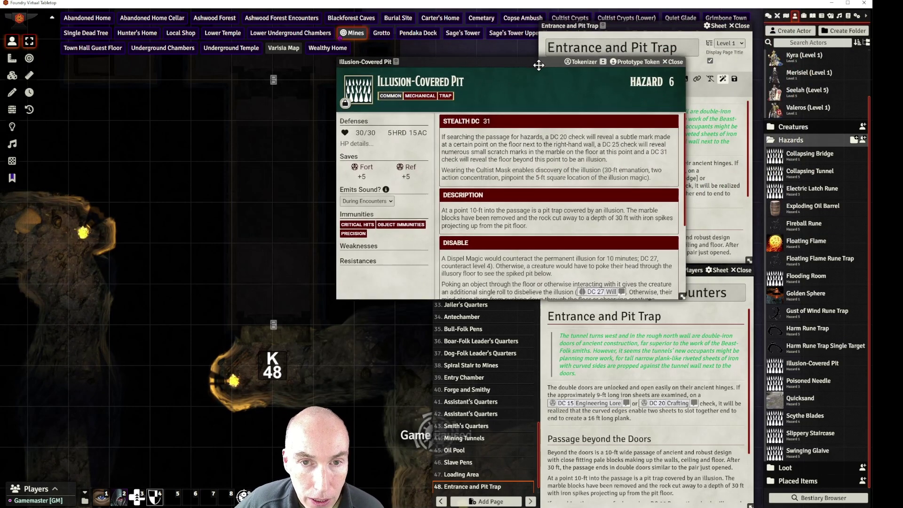
{"action": "left_click_drag", "start_coordinate": [540, 62], "coordinate": [550, 72]}
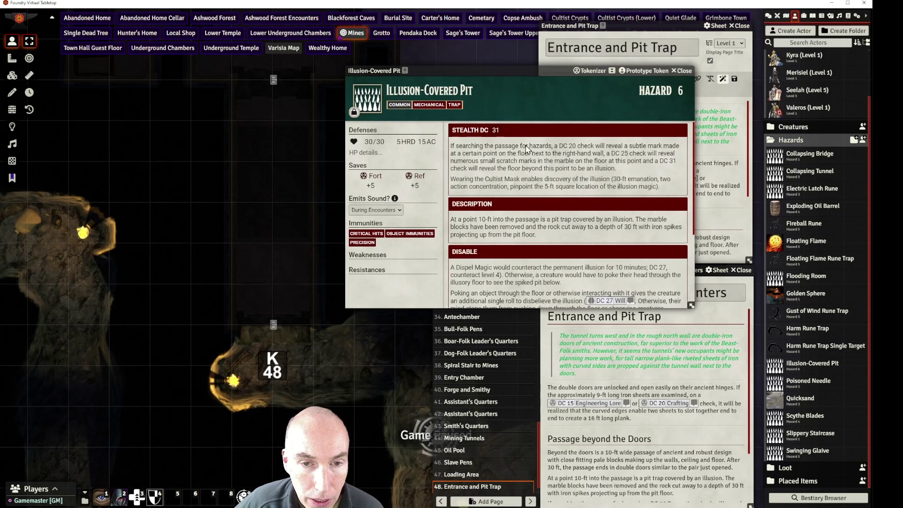
Set the Illusion-Covered Pit hazard's Stealth DC to 31 in edit mode and close its sheet
{"action": "left_click", "coordinate": [682, 70]}
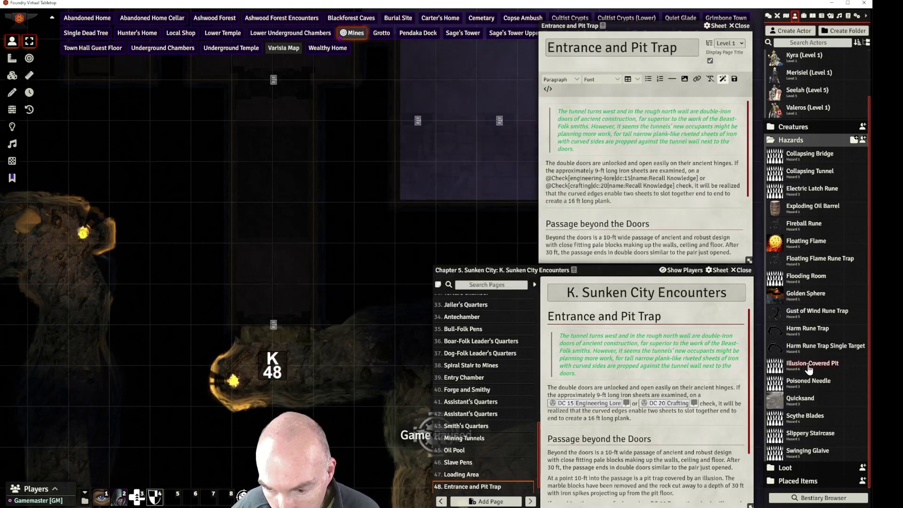
{"action": "left_click", "coordinate": [808, 365]}
{"action": "double_click", "coordinate": [495, 130]}
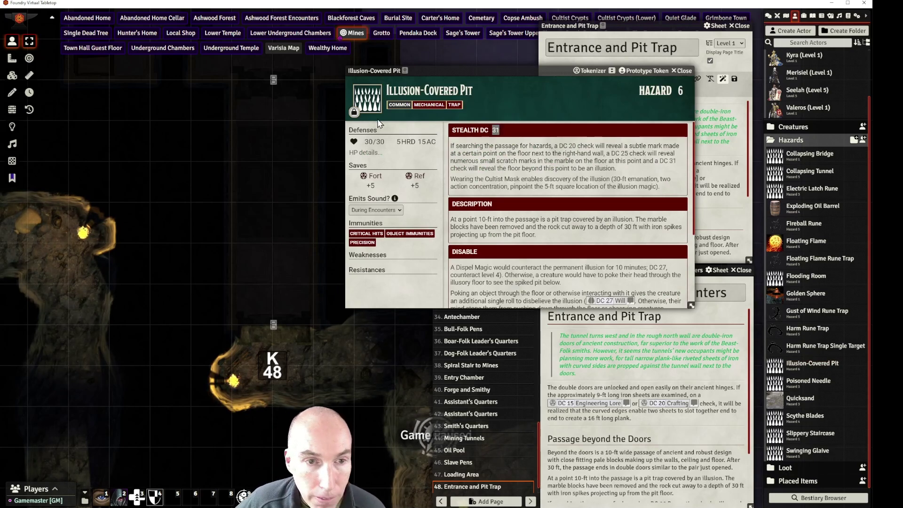
{"action": "left_click", "coordinate": [355, 112]}
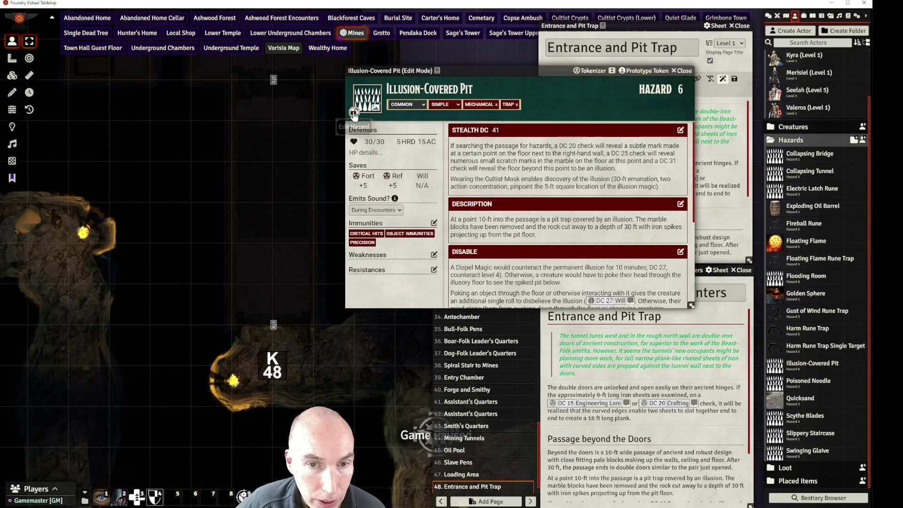
{"action": "left_click", "coordinate": [681, 129]}
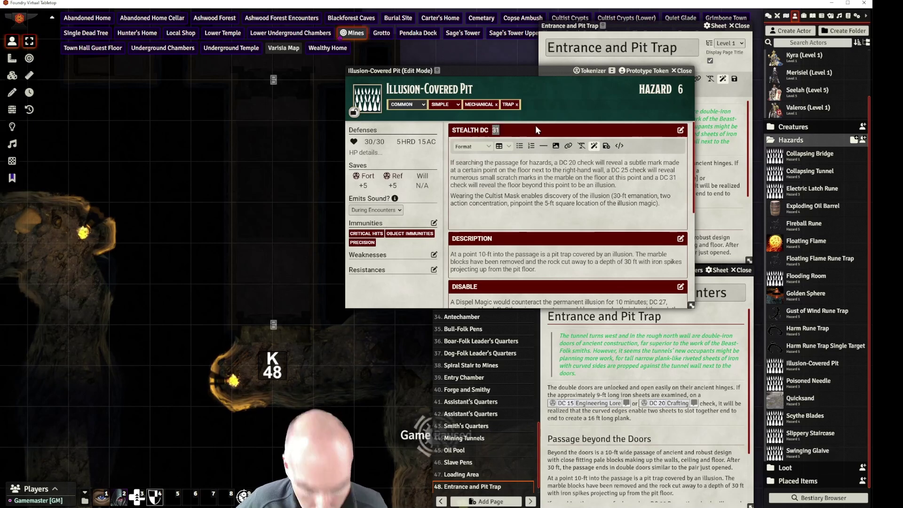
{"action": "left_click", "coordinate": [681, 129]}
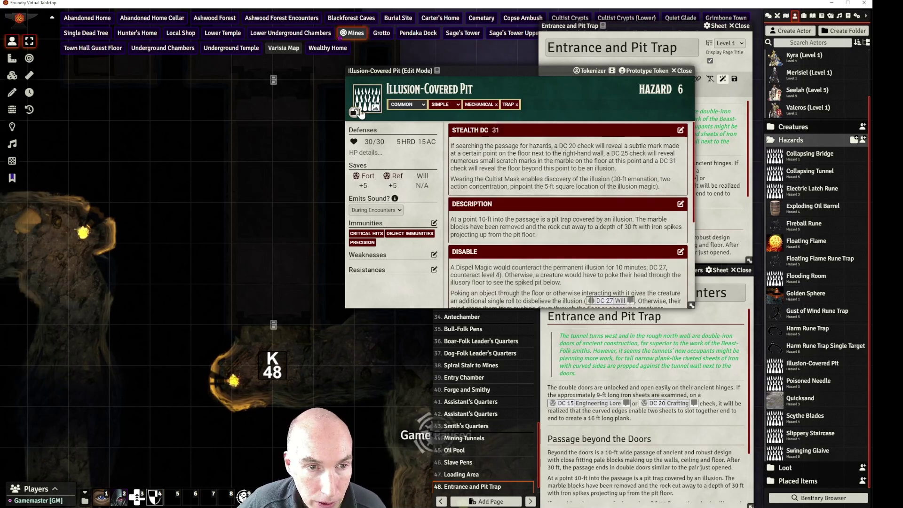
{"action": "left_click", "coordinate": [681, 70]}
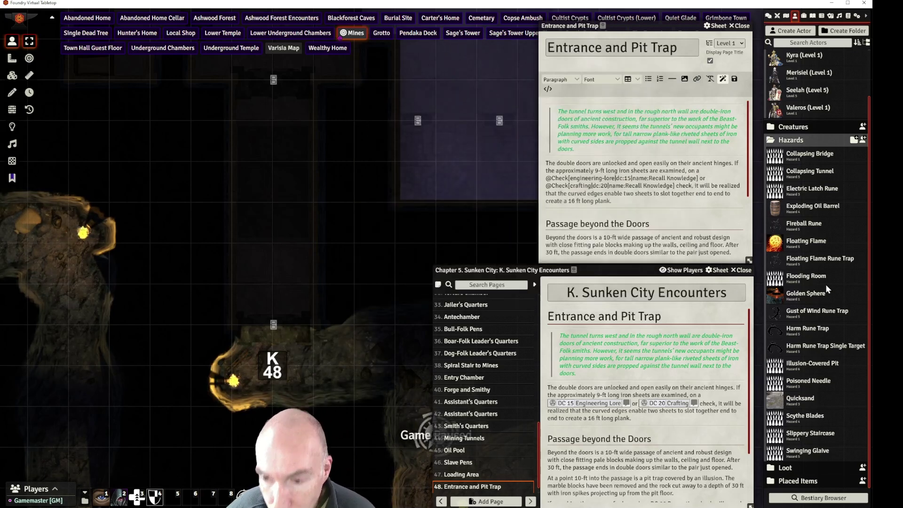
Place an Illusion-Covered Pit token centred across the K48 passage on the map and toggle its visibility to hide it
{"action": "left_click_drag", "start_coordinate": [810, 364], "coordinate": [336, 208]}
{"action": "left_click_drag", "start_coordinate": [271, 185], "coordinate": [270, 181]}
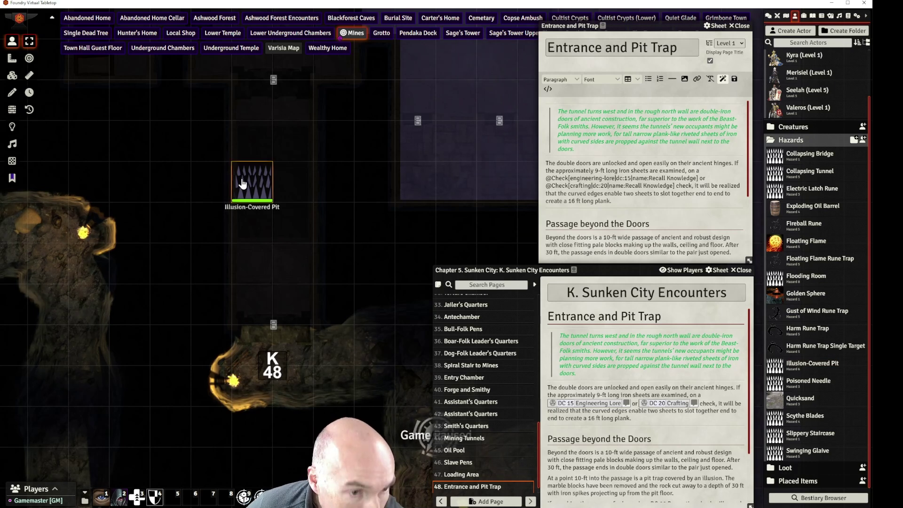
{"action": "left_click_drag", "start_coordinate": [242, 183], "coordinate": [273, 188]}
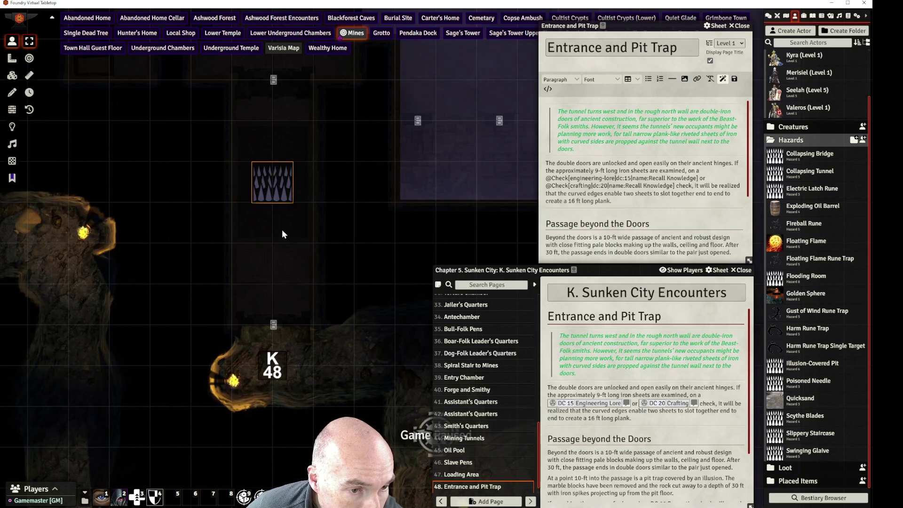
{"action": "right_click", "coordinate": [281, 193]}
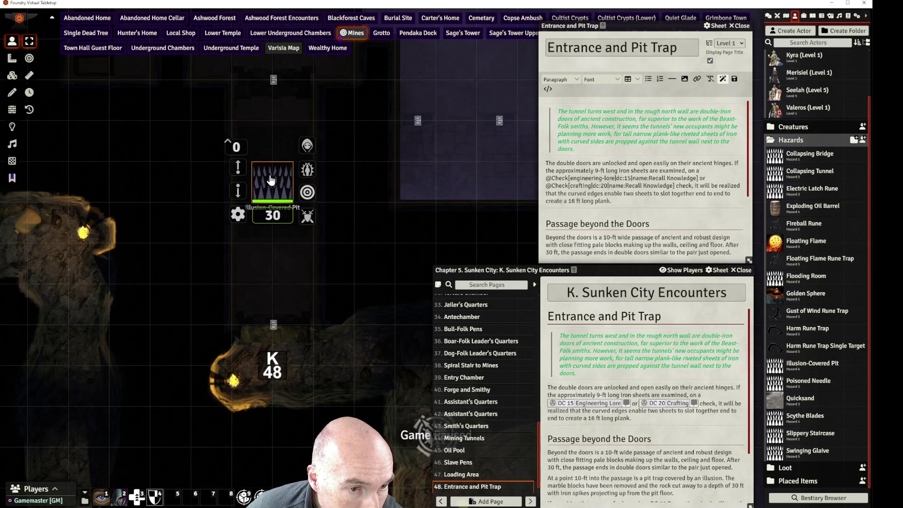
{"action": "left_click", "coordinate": [308, 147]}
{"action": "left_click", "coordinate": [344, 248]}
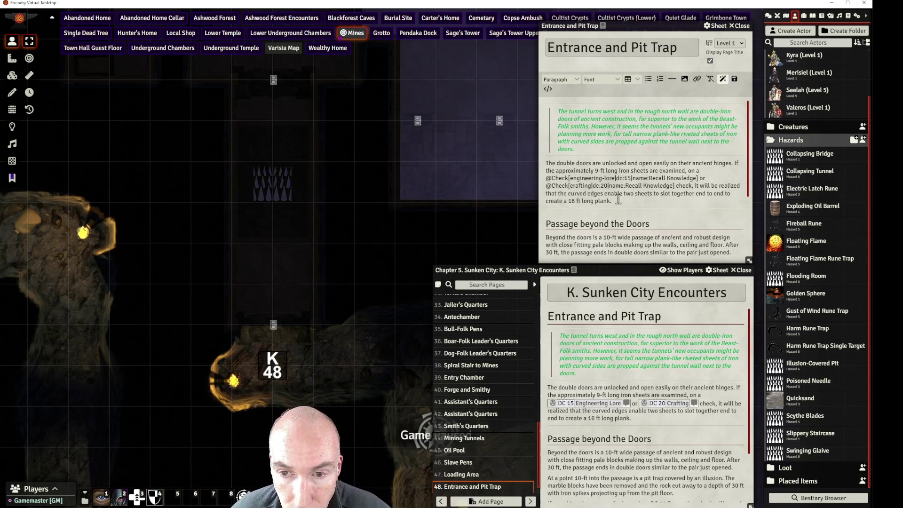
Add a link to the Illusion-Covered Pit hazard between two horizontal rules after the Cultist Mask paragraph of the page
{"action": "scroll", "coordinate": [626, 193], "scroll_direction": "down", "scroll_amount": 3}
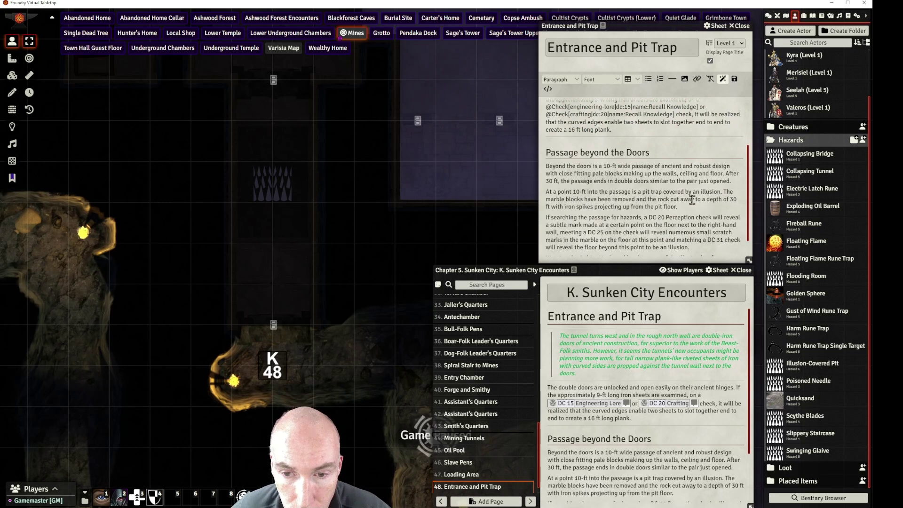
{"action": "scroll", "coordinate": [692, 200], "scroll_direction": "down", "scroll_amount": 1}
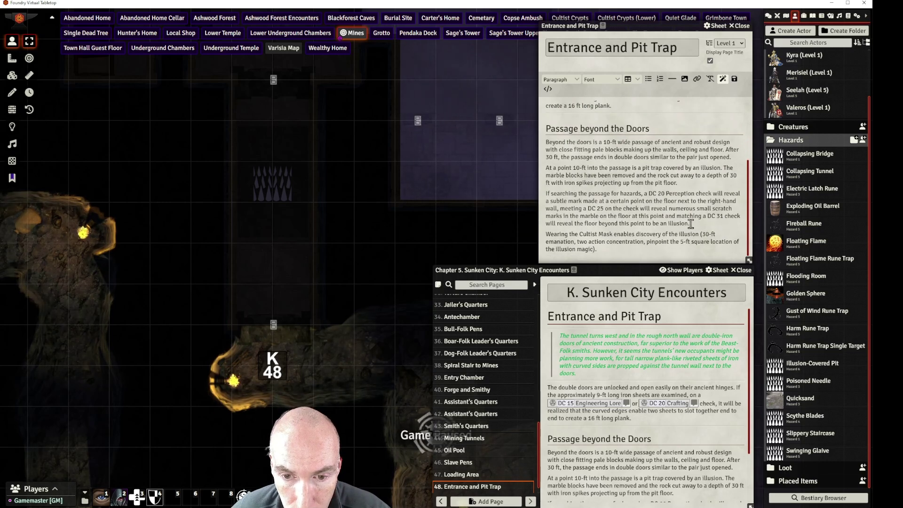
{"action": "left_click_drag", "start_coordinate": [600, 251], "coordinate": [563, 242]}
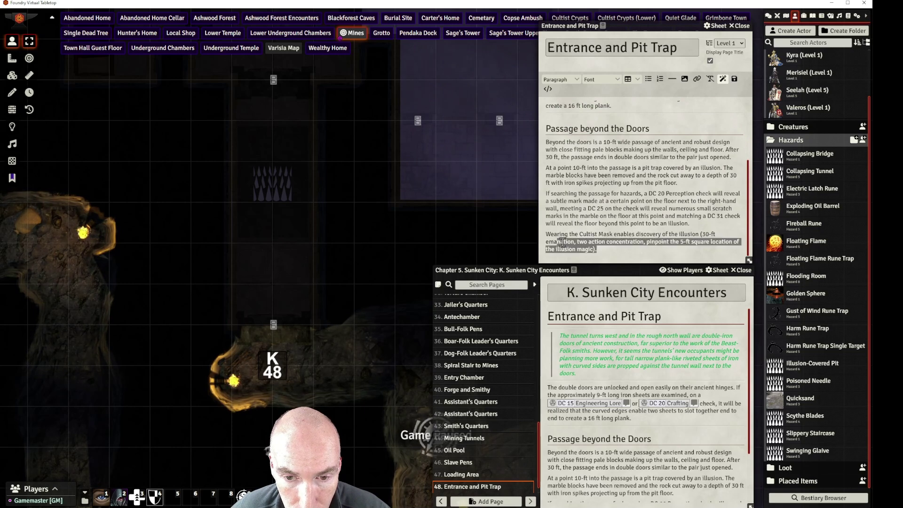
{"action": "left_click", "coordinate": [598, 254]}
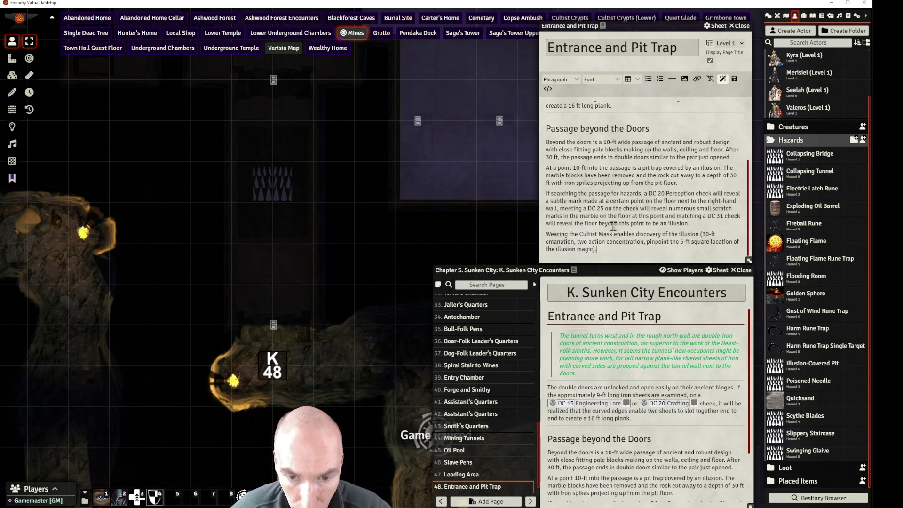
{"action": "left_click", "coordinate": [671, 83]}
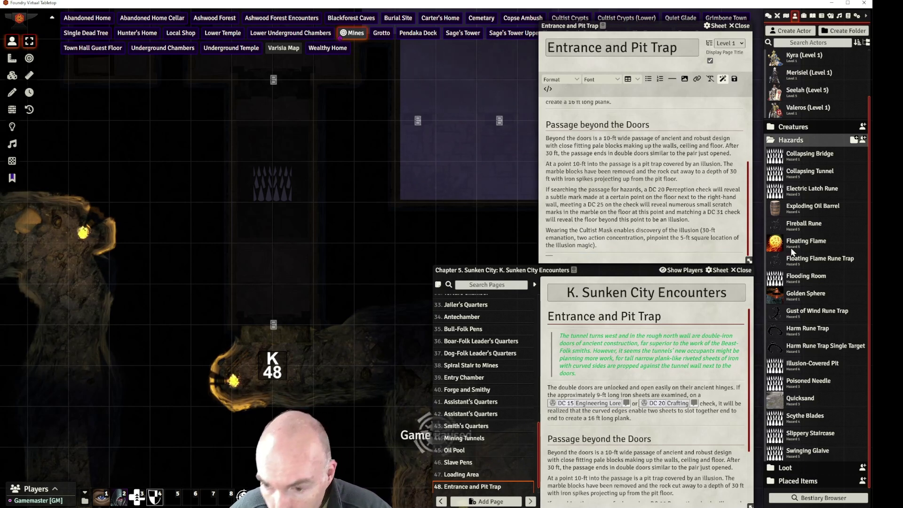
{"action": "left_click_drag", "start_coordinate": [791, 248], "coordinate": [622, 253]}
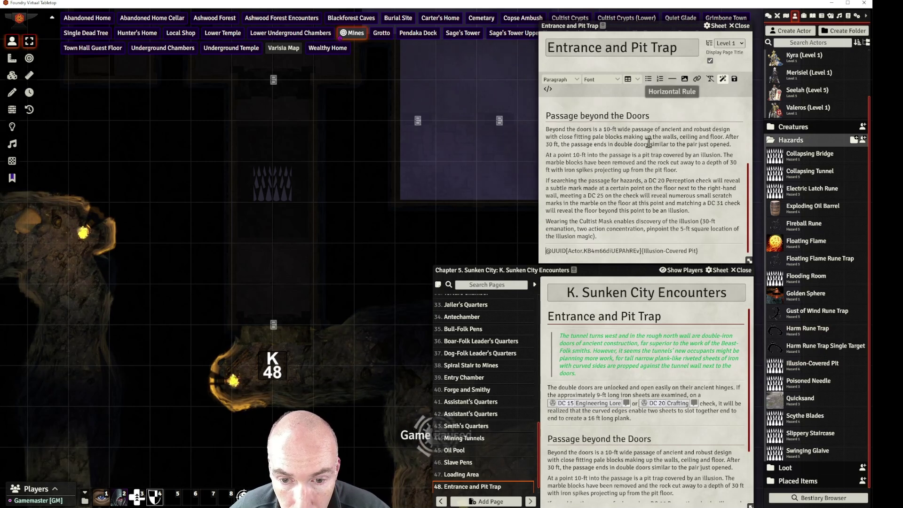
{"action": "scroll", "coordinate": [643, 187], "scroll_direction": "down", "scroll_amount": 1}
{"action": "left_click", "coordinate": [566, 256]}
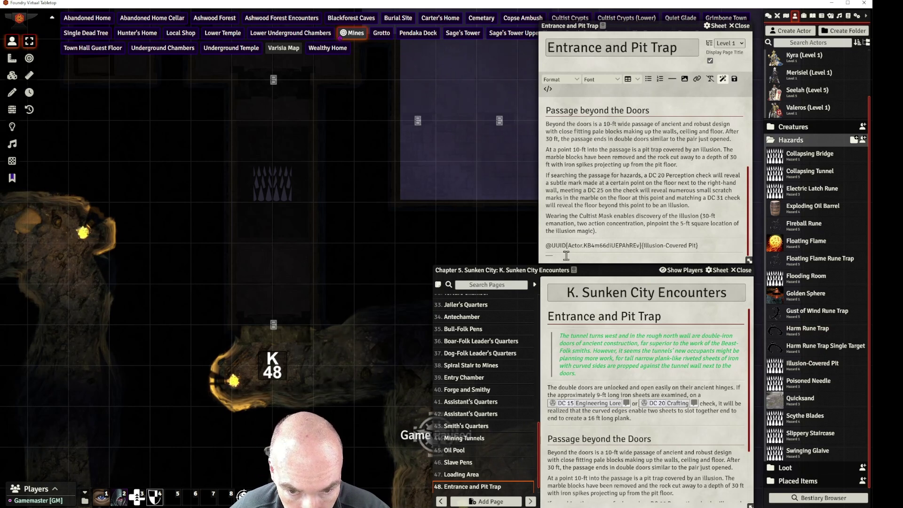
Write "When a creature falls into the pit or if the ilusion is dispelled or disbelieved, click the macro to reveal the pit." below the link
{"action": "type", "text": "W"}
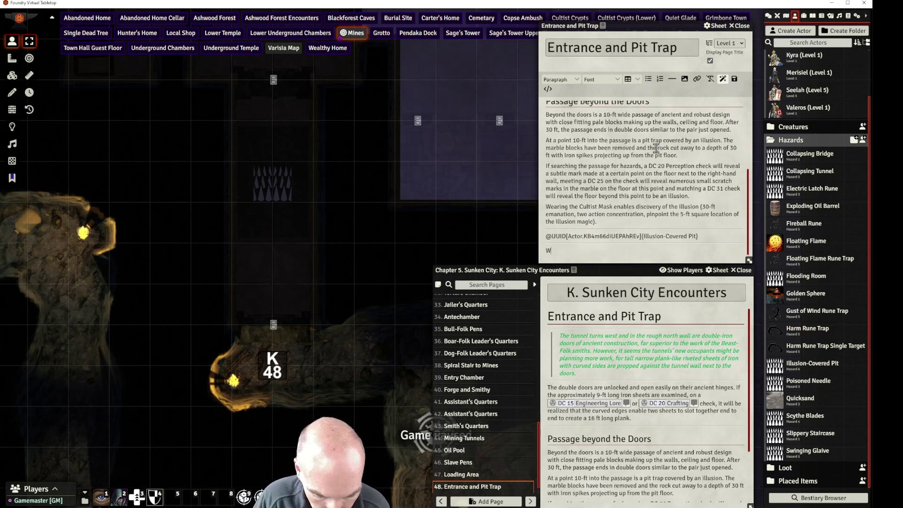
{"action": "type", "text": "hen sone"}
{"action": "key", "text": "BackSpace"}
{"action": "key", "text": "BackSpace"}
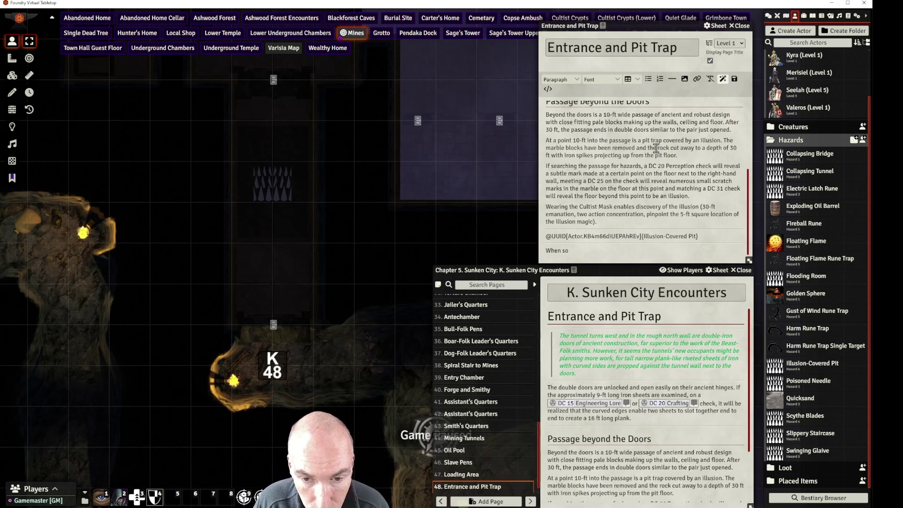
{"action": "key", "text": "BackSpace"}
{"action": "key", "text": "BackSpace"}
{"action": "type", "text": "a cr"}
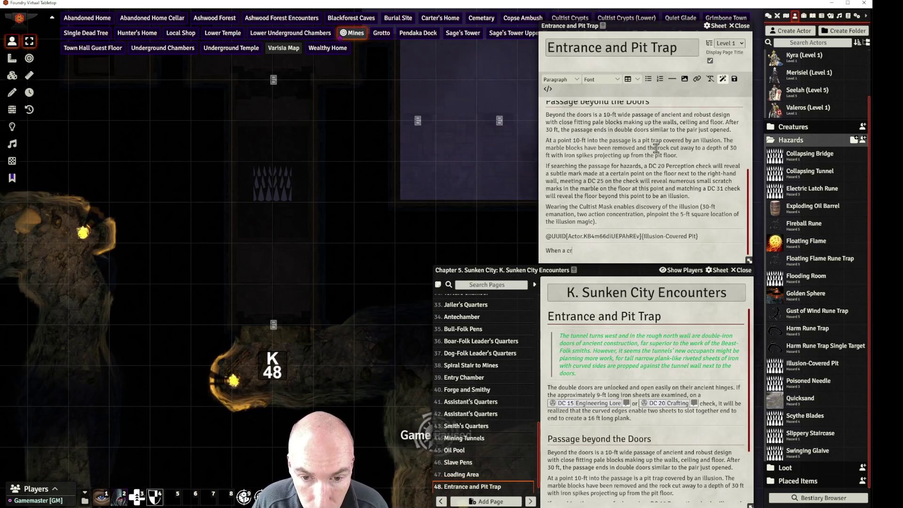
{"action": "type", "text": "eature falls"}
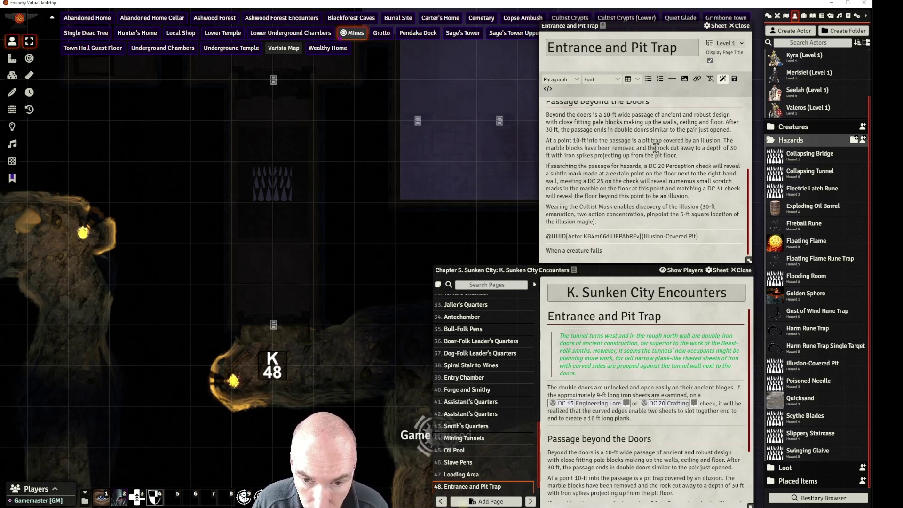
{"action": "type", "text": " into teh pit"}
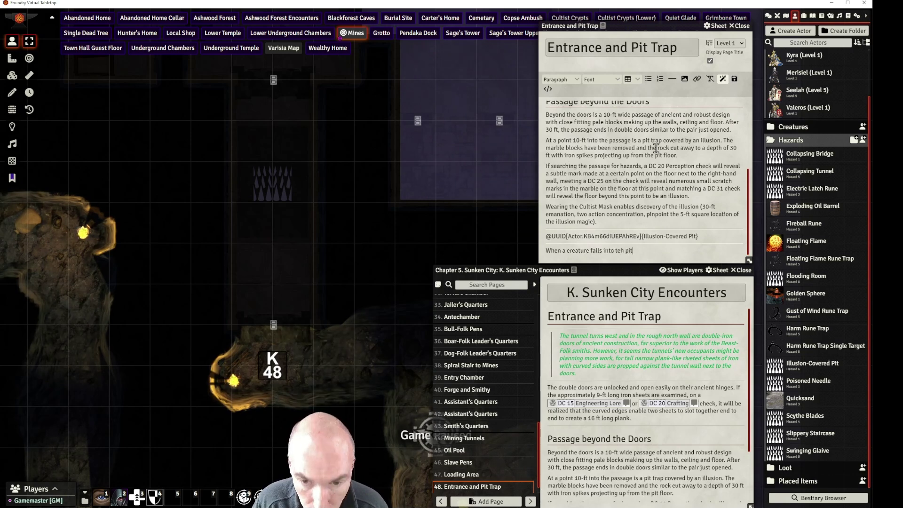
{"action": "type", "text": " or if teh"}
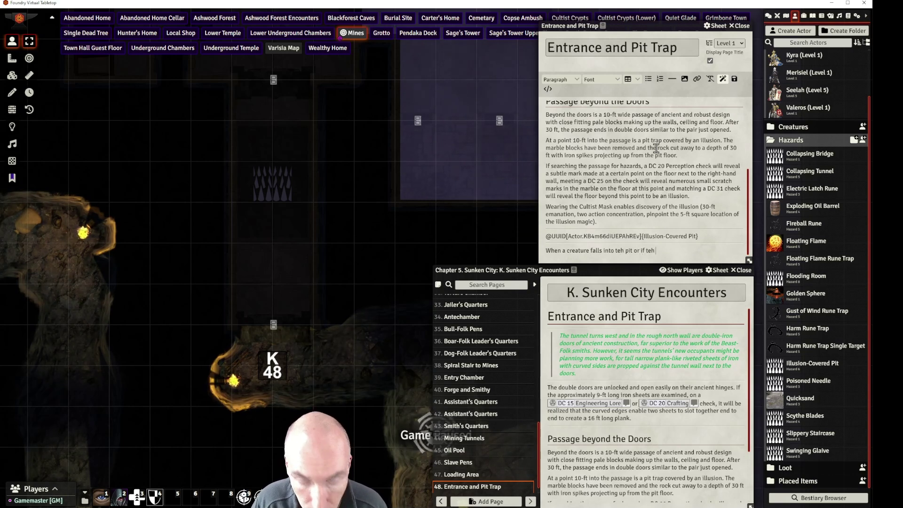
{"action": "type", "text": "he i"}
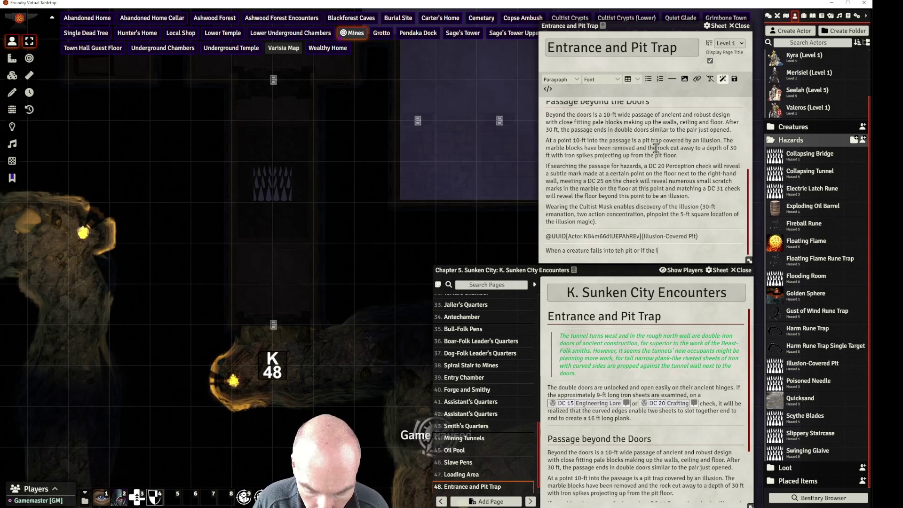
{"action": "type", "text": "lusion is"}
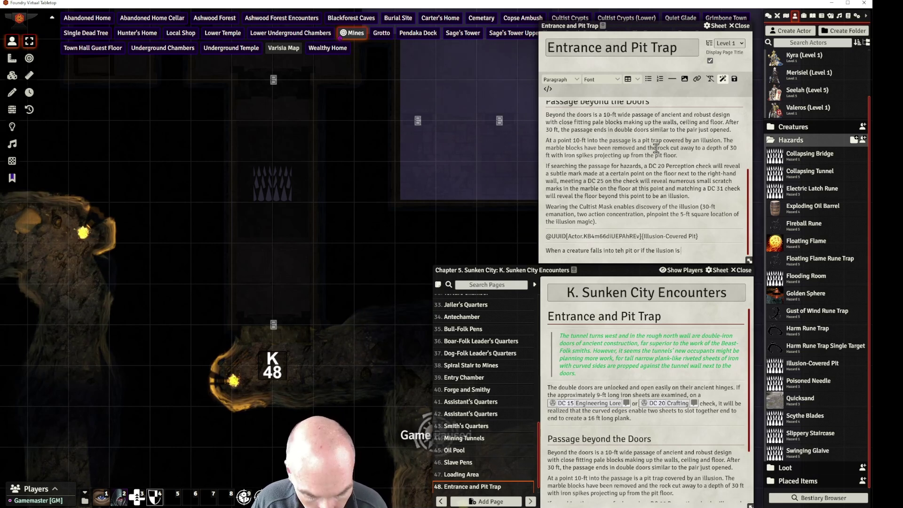
{"action": "type", "text": " dispele"}
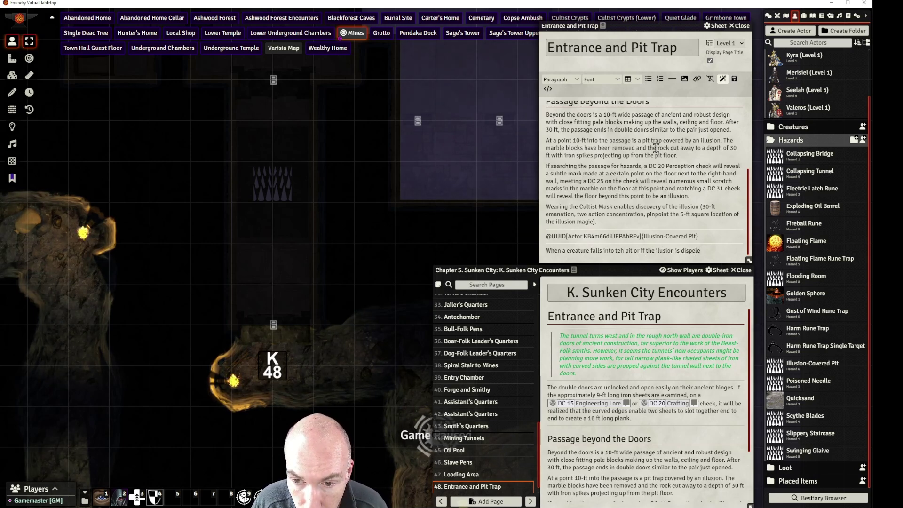
{"action": "key", "text": "BackSpace"}
{"action": "type", "text": "led or d"}
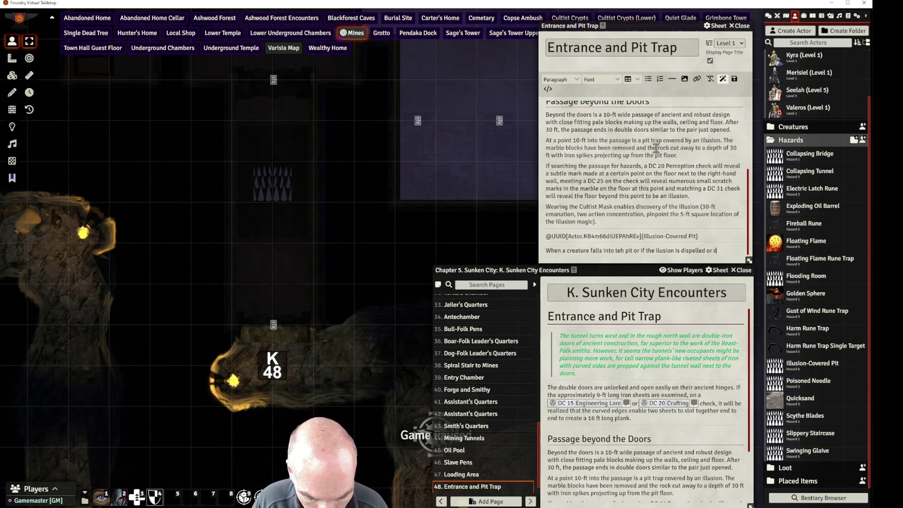
{"action": "type", "text": "isbelieved, "}
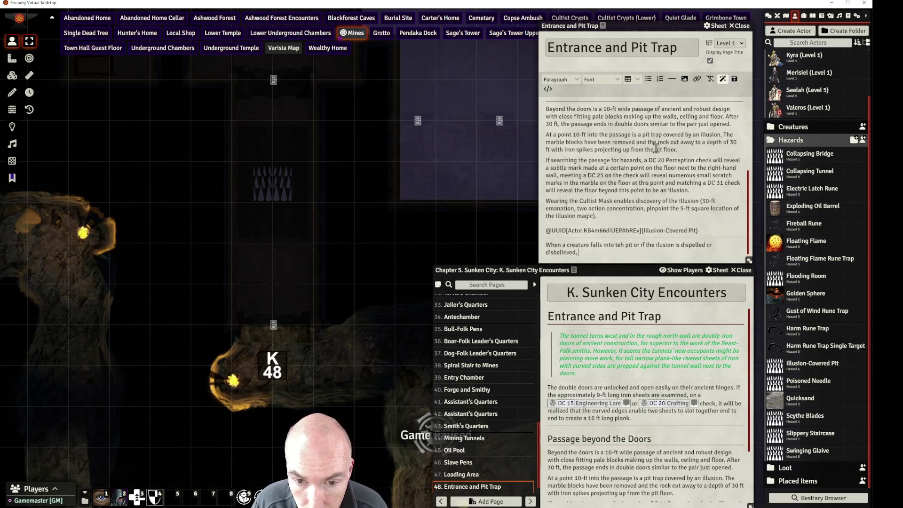
{"action": "type", "text": "ck"}
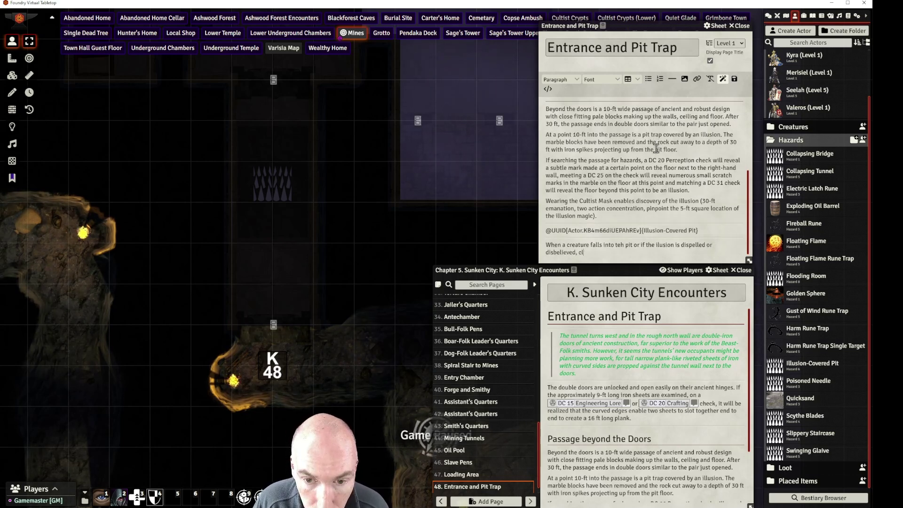
{"action": "type", "text": "ick the"}
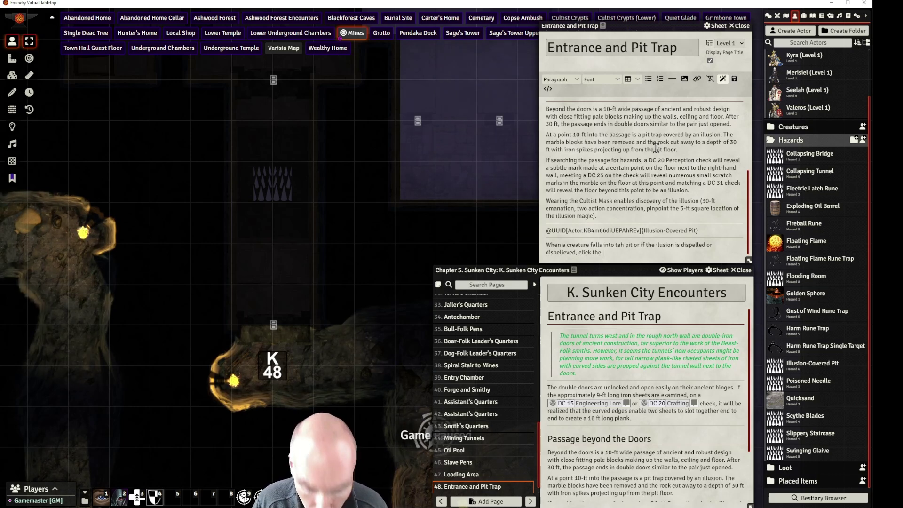
{"action": "type", "text": "  macro to revea"}
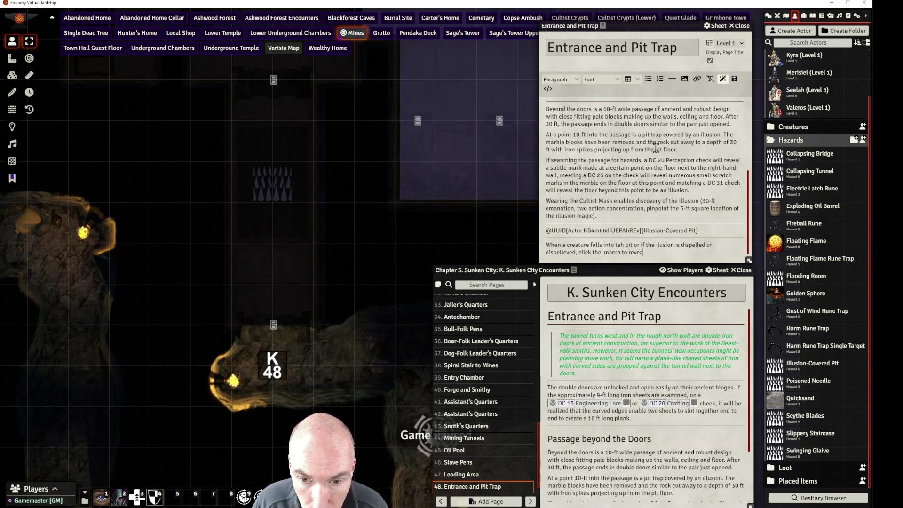
{"action": "type", "text": "l the pit."}
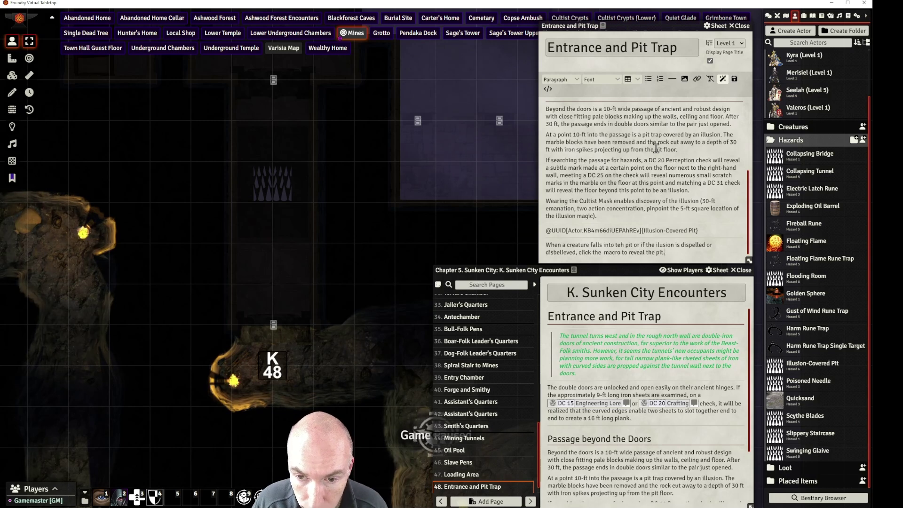
{"action": "left_click", "coordinate": [623, 245]}
{"action": "key", "text": "Delete"}
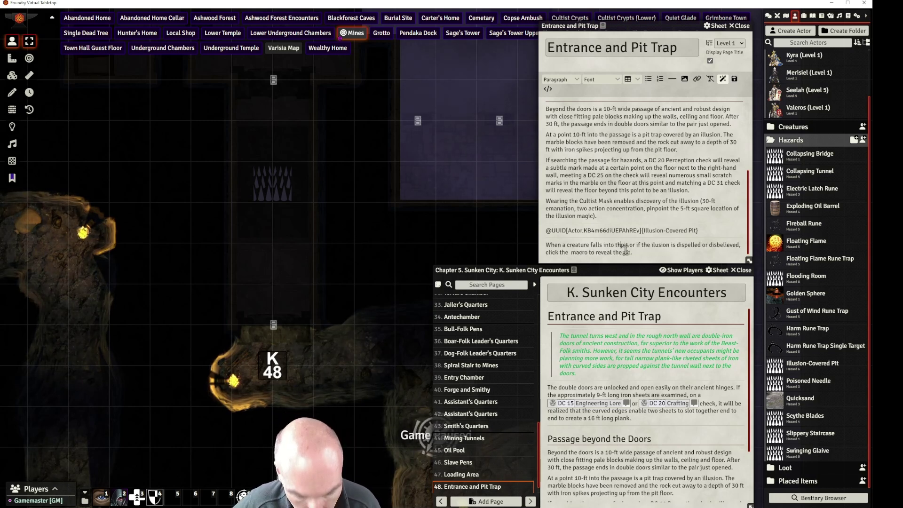
Format the paragraph about revealing the pit as a Secret block
{"action": "left_click_drag", "start_coordinate": [664, 250], "coordinate": [548, 242]}
{"action": "left_click", "coordinate": [559, 79]}
{"action": "mouse_move", "coordinate": [561, 93]}
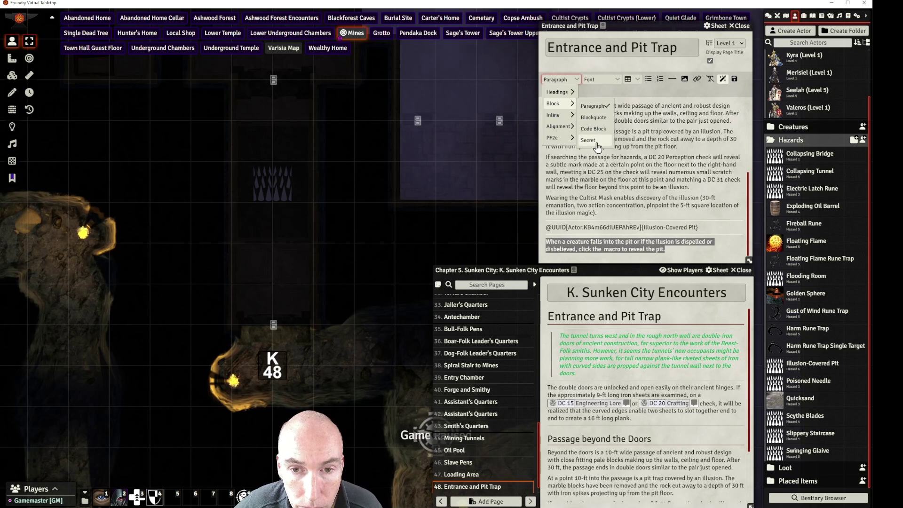
{"action": "left_click", "coordinate": [595, 140]}
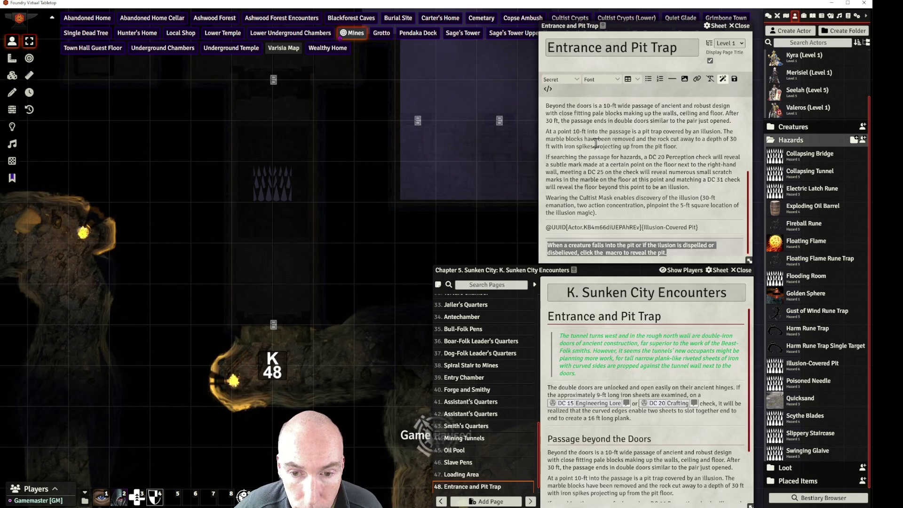
Insert a link to the Mines Pit Trap macro before the word "macro" in the Secret block and save the page
{"action": "left_click", "coordinate": [623, 246]}
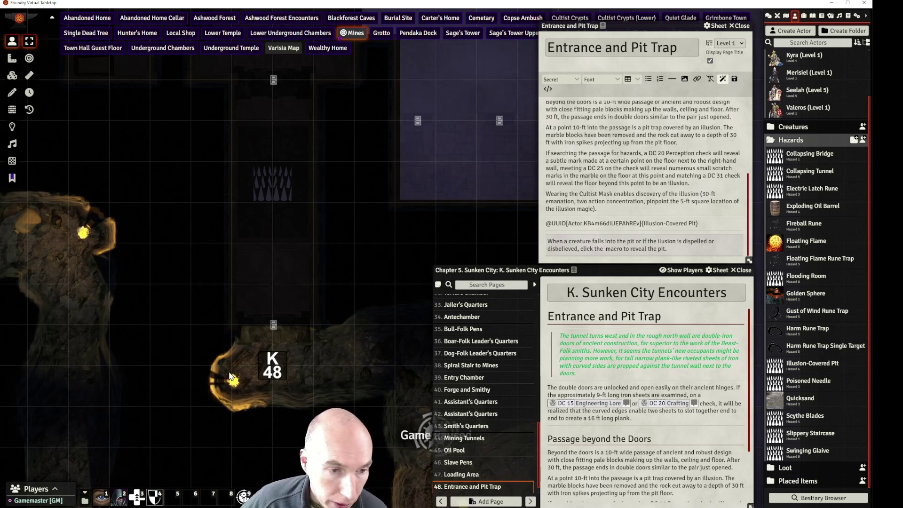
{"action": "left_click", "coordinate": [85, 501]}
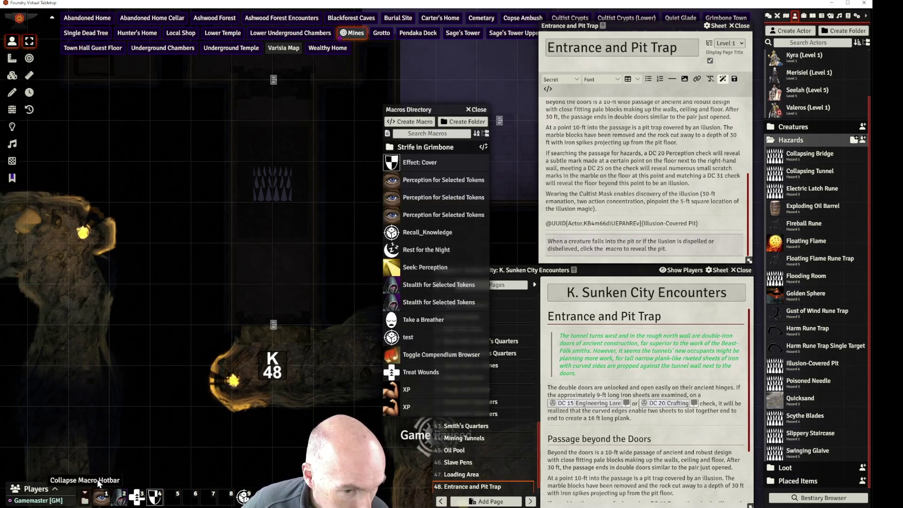
{"action": "left_click_drag", "start_coordinate": [414, 110], "coordinate": [122, 103]}
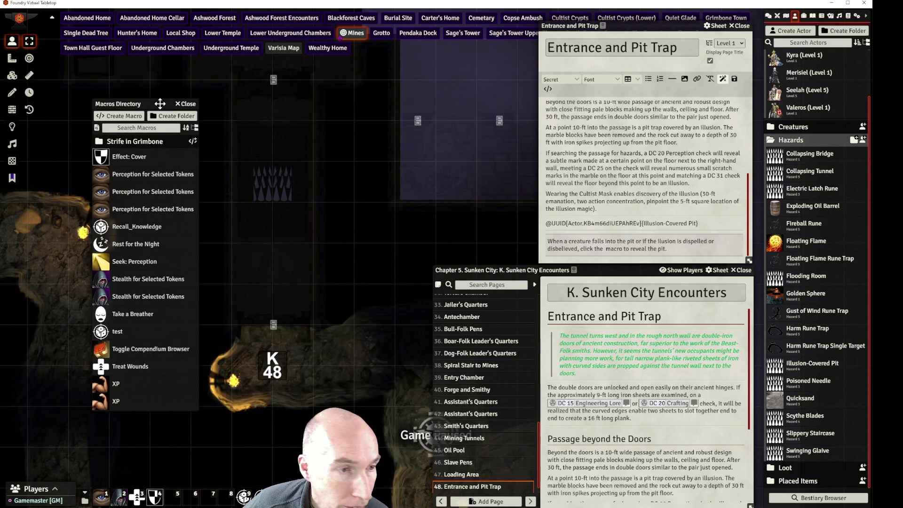
{"action": "left_click", "coordinate": [131, 141]}
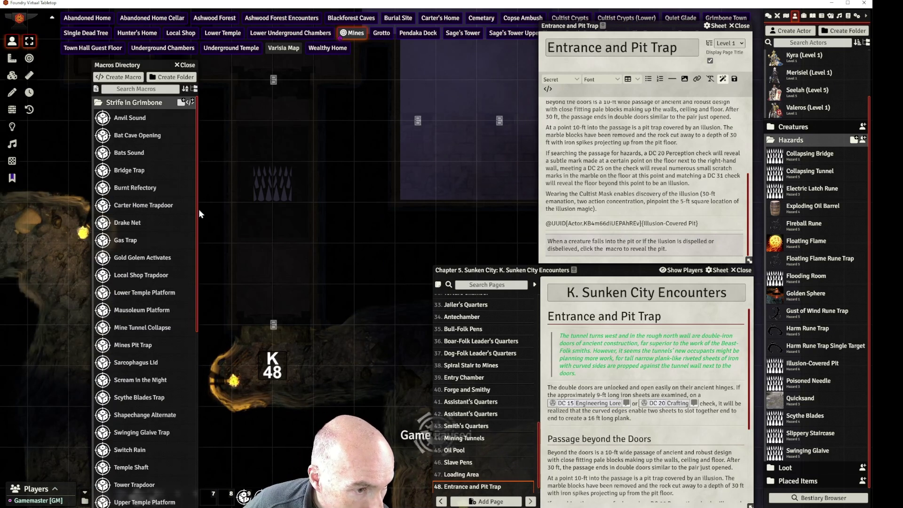
{"action": "left_click_drag", "start_coordinate": [199, 207], "coordinate": [196, 271]}
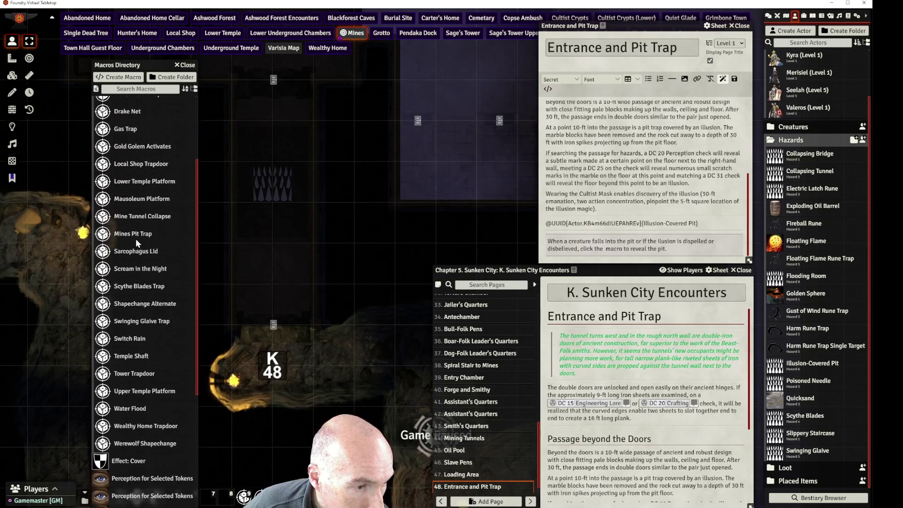
{"action": "left_click_drag", "start_coordinate": [213, 237], "coordinate": [604, 251]}
{"action": "scroll", "coordinate": [636, 201], "scroll_direction": "down", "scroll_amount": 1}
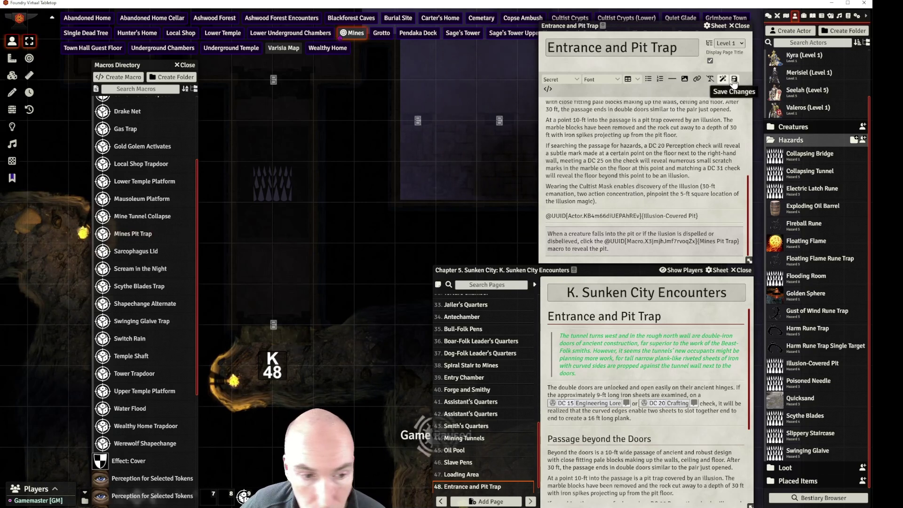
Test the Mines Pit Trap macro by running it twice from its link on the page and checking the K48 passage
{"action": "left_click_drag", "start_coordinate": [328, 223], "coordinate": [397, 242]}
{"action": "scroll", "coordinate": [634, 413], "scroll_direction": "down", "scroll_amount": 3}
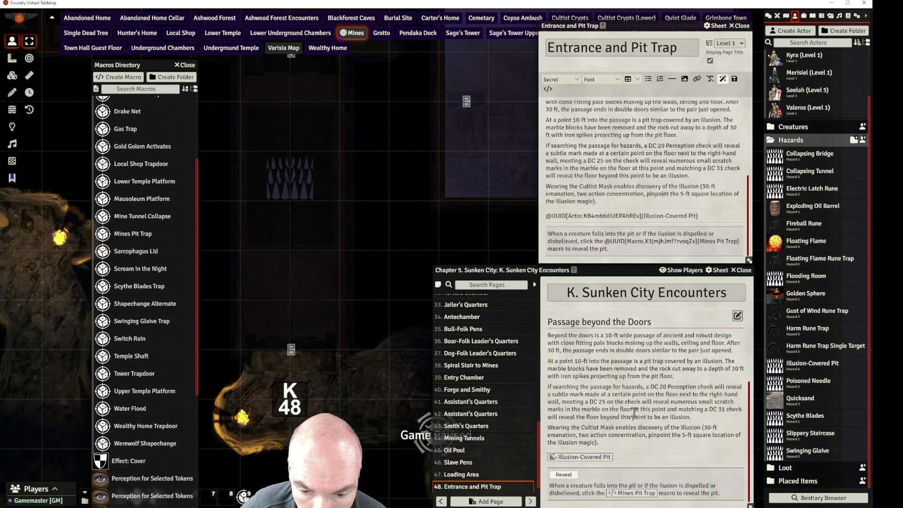
{"action": "left_click", "coordinate": [633, 494]}
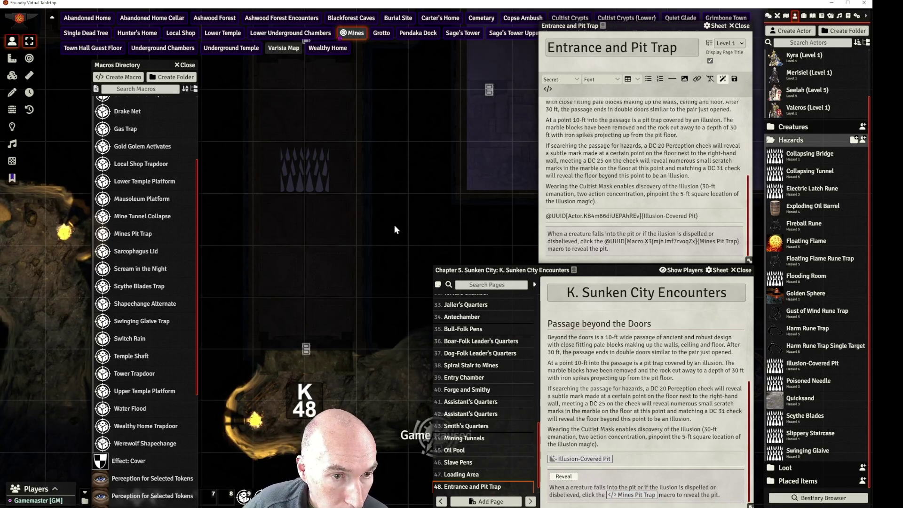
{"action": "left_click", "coordinate": [637, 493]}
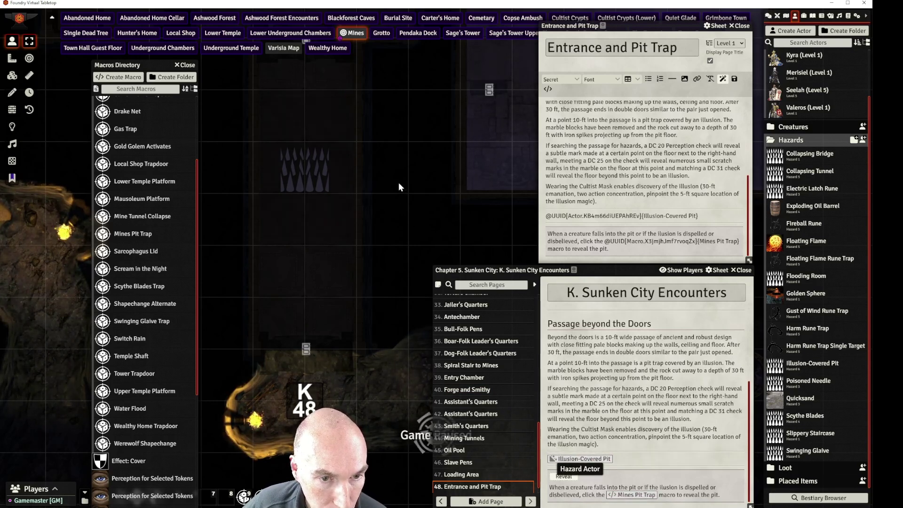
{"action": "scroll", "coordinate": [399, 181], "scroll_direction": "down", "scroll_amount": 3}
{"action": "scroll", "coordinate": [399, 181], "scroll_direction": "up", "scroll_amount": 3}
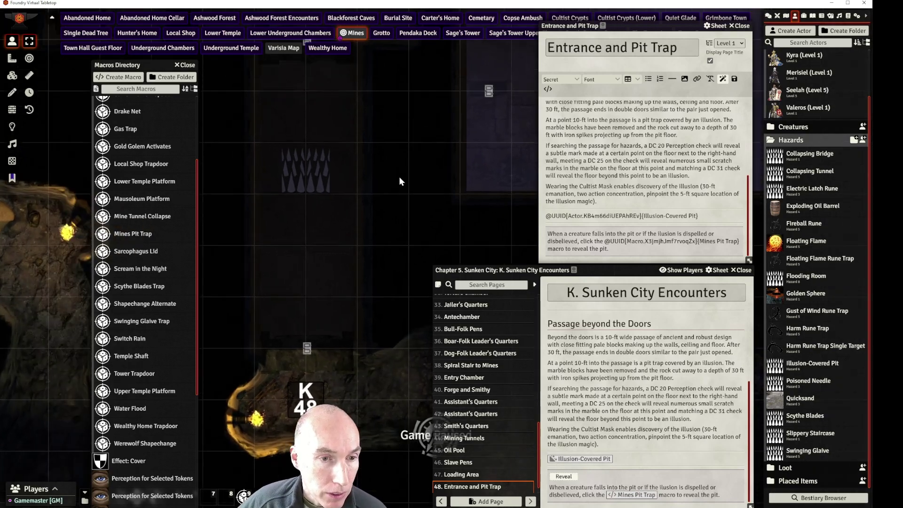
{"action": "left_click_drag", "start_coordinate": [400, 164], "coordinate": [408, 196]}
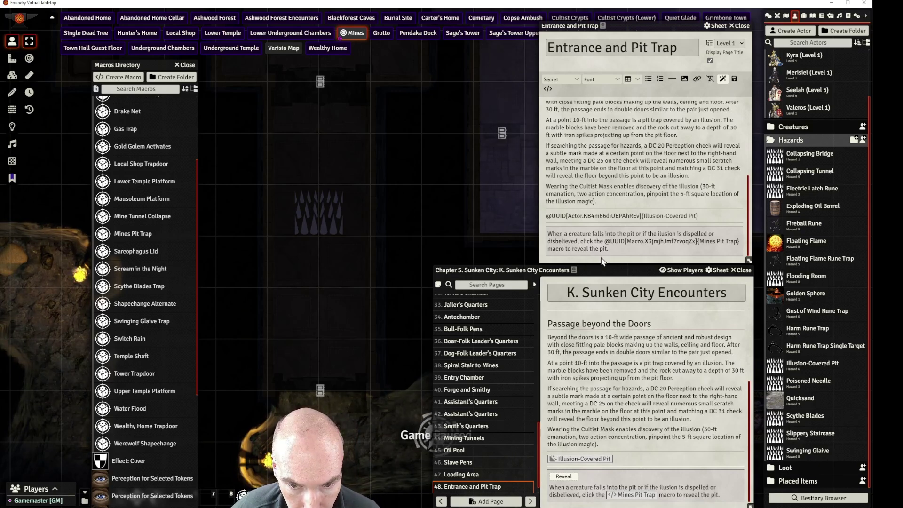
Add a normal paragraph reading "Bottom of the Pit" below the Secret block
{"action": "key", "text": "Return"}
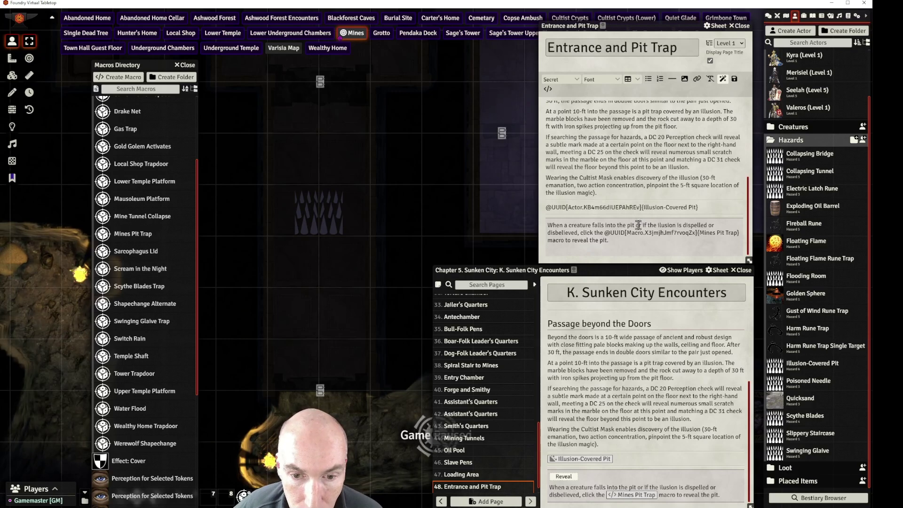
{"action": "left_click", "coordinate": [565, 81]}
{"action": "mouse_move", "coordinate": [564, 104]}
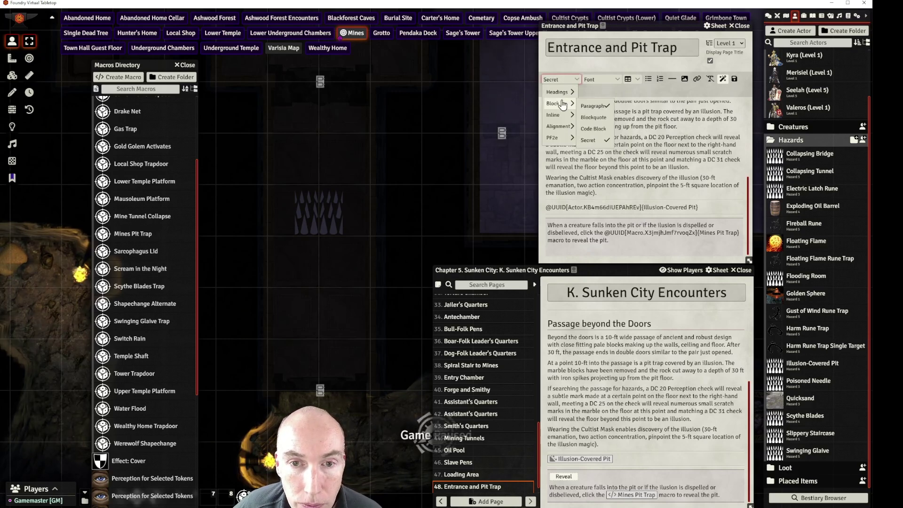
{"action": "left_click", "coordinate": [592, 106]}
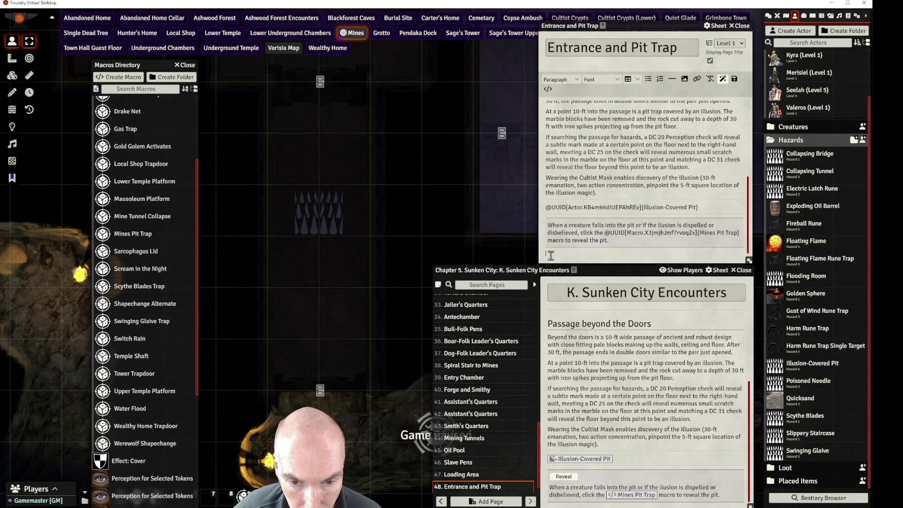
{"action": "type", "text": "Bo"}
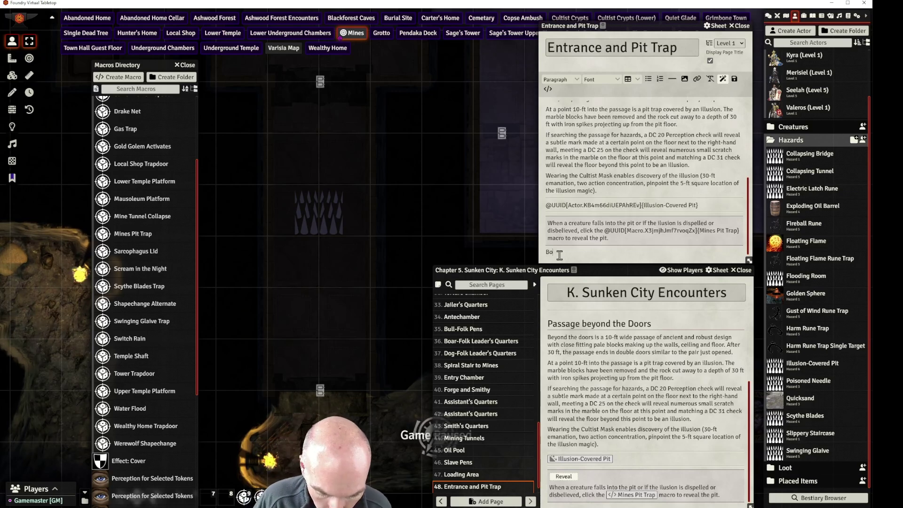
{"action": "type", "text": "ttom of th"}
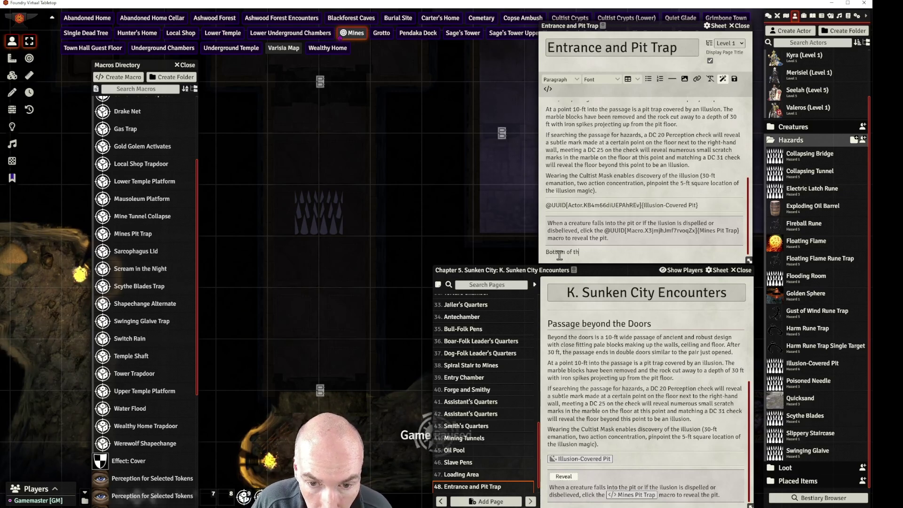
{"action": "type", "text": "e Pit"}
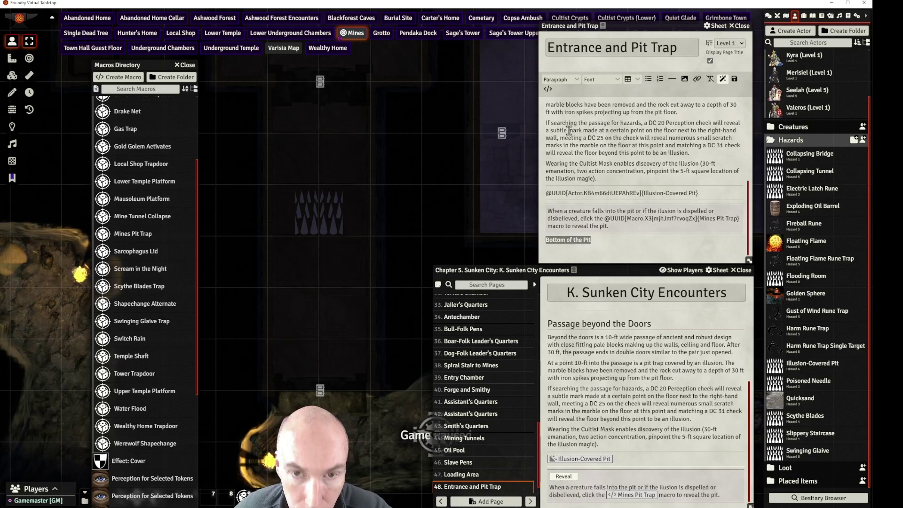
Format "Bottom of the Pit" as Heading 2 and place the cursor on the line below it
{"action": "left_click", "coordinate": [559, 79]}
{"action": "mouse_move", "coordinate": [564, 108]}
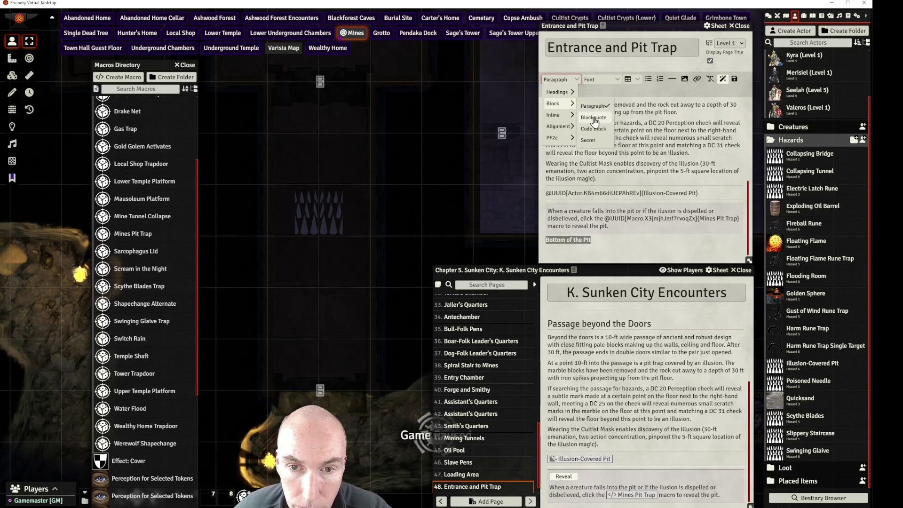
{"action": "mouse_move", "coordinate": [560, 92]}
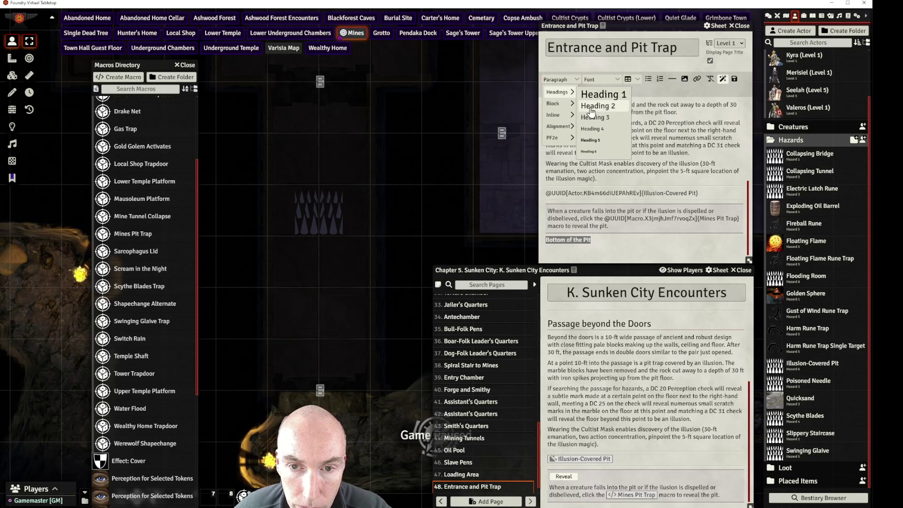
{"action": "left_click", "coordinate": [596, 105]}
{"action": "left_click", "coordinate": [584, 250]}
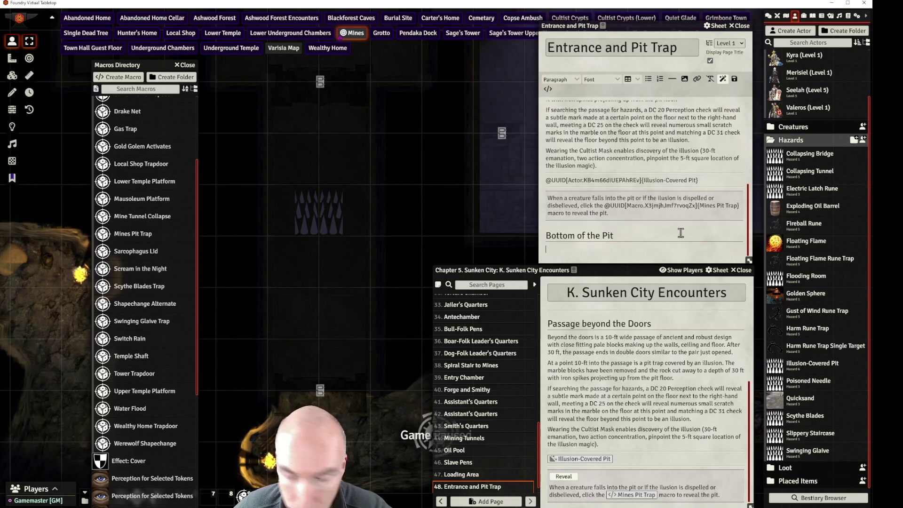
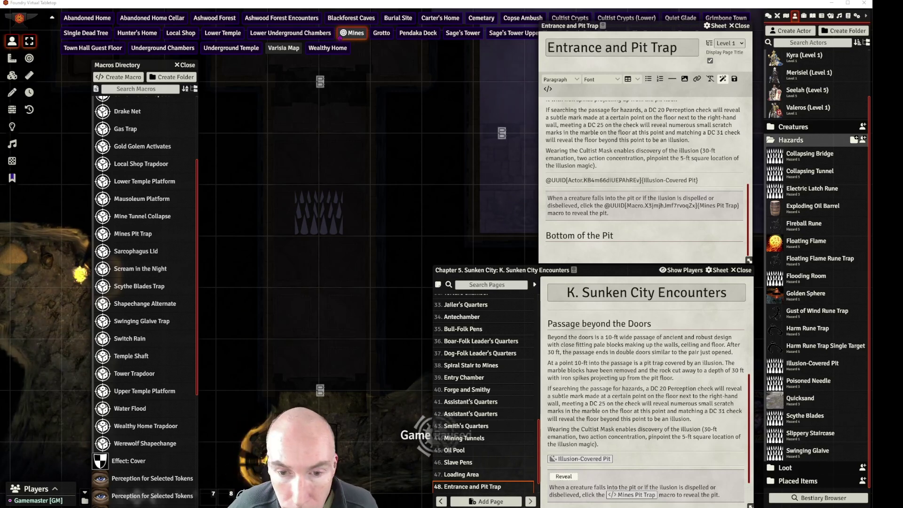
Add the paragraphs on the impaled Boar-Folk, the clay tablet message and the north double-iron doors below the heading, and italicize "real"
{"action": "left_click", "coordinate": [561, 249]}
{"action": "type", "text": "Those falling into or looking through the pit see at the north end the dead body of a large Boar-Folk impaled on spikes. This is Karg, the former Boar-Folk leader – the real Boar-Folk leader, not the piglet in the jar in the chambers above. He was shoved in here by Nemo who caught him off guard. Nemo was clearly aware of his clumsy scheming, for the gnome tossed in after him the clay tablet bearing incriminating evidence. This was a message for the Dog-Folk shaman, who promptly passed it straight to Nemo. It reads in broken common:  The north double-iron doors are also unlocked but are set to squeak noisily when opened, which will alert the Bull-Folk Leader. A Search DC 25 will reveal this before the doors are opened. A DC 25 Thievery or Crafting will render the doors silent."}
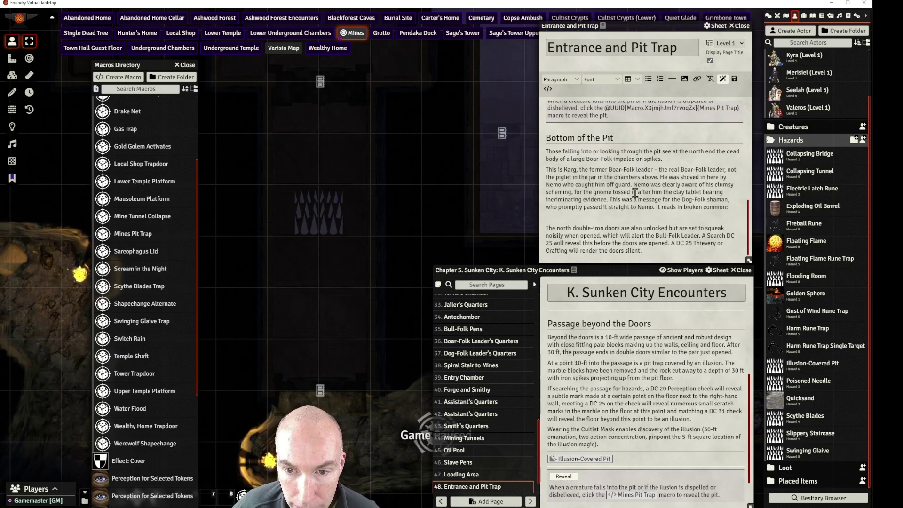
{"action": "double_click", "coordinate": [674, 170]}
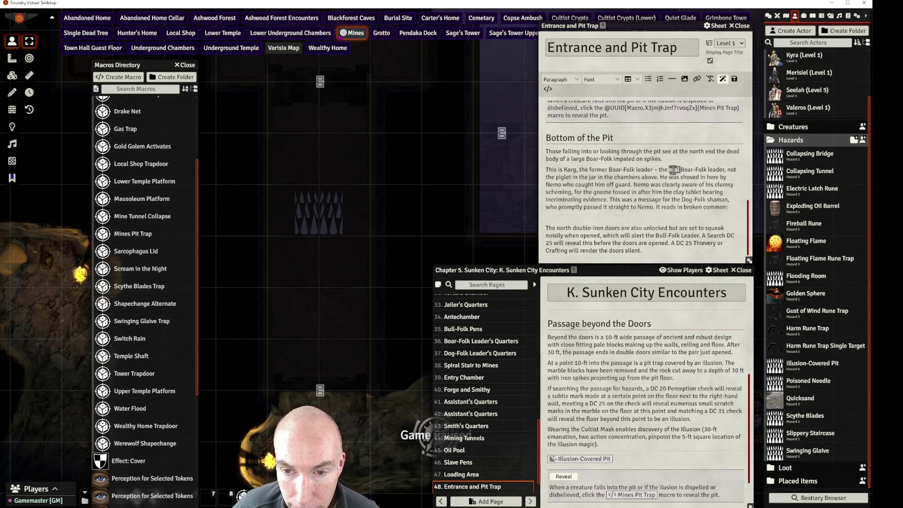
{"action": "key", "text": "ctrl+i"}
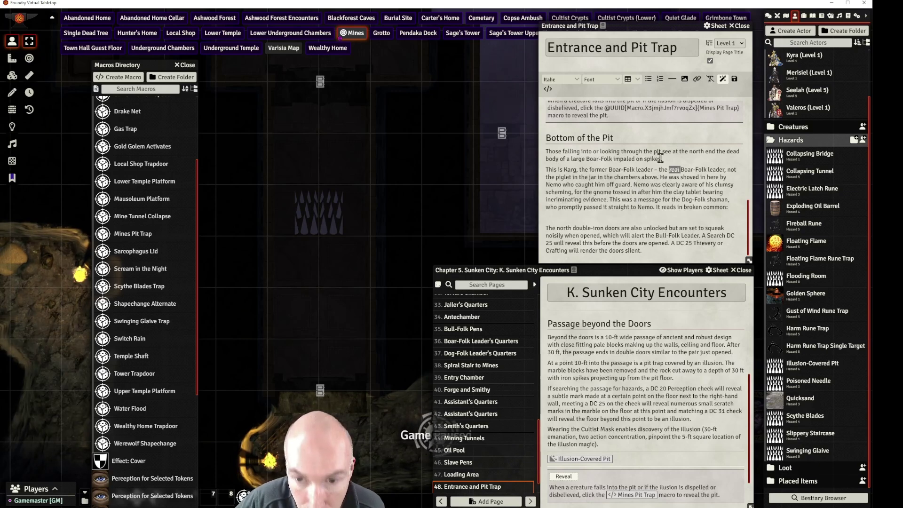
Insert a horizontal rule after "It reads in broken common:" and place the cursor in the gap above the north-doors paragraph
{"action": "left_click", "coordinate": [655, 195]}
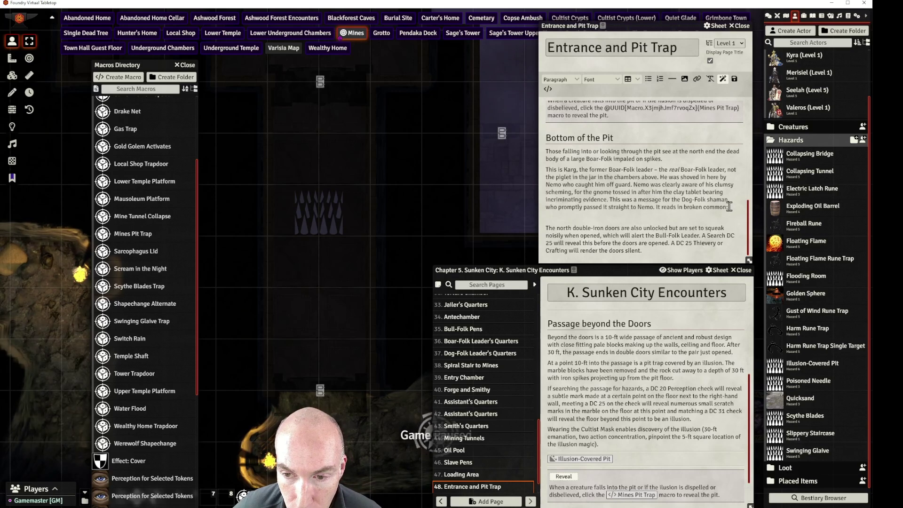
{"action": "left_click", "coordinate": [672, 81]}
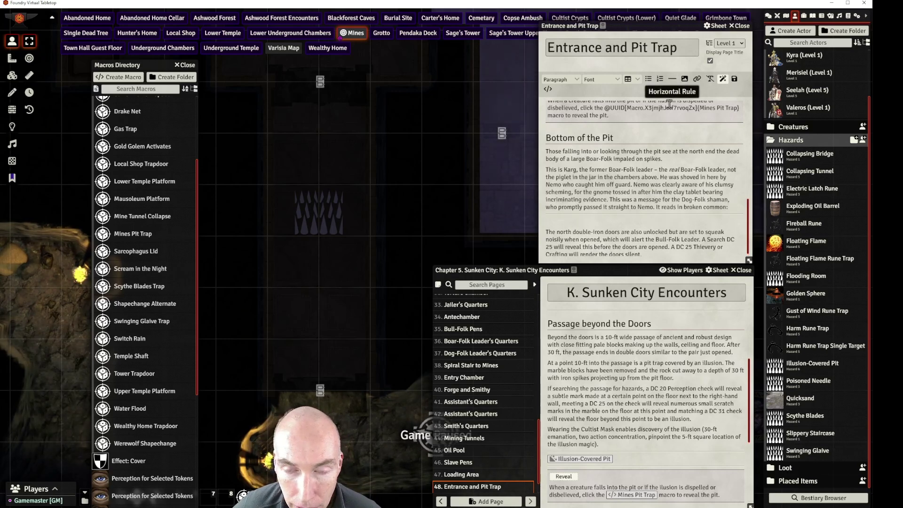
{"action": "left_click", "coordinate": [561, 217]}
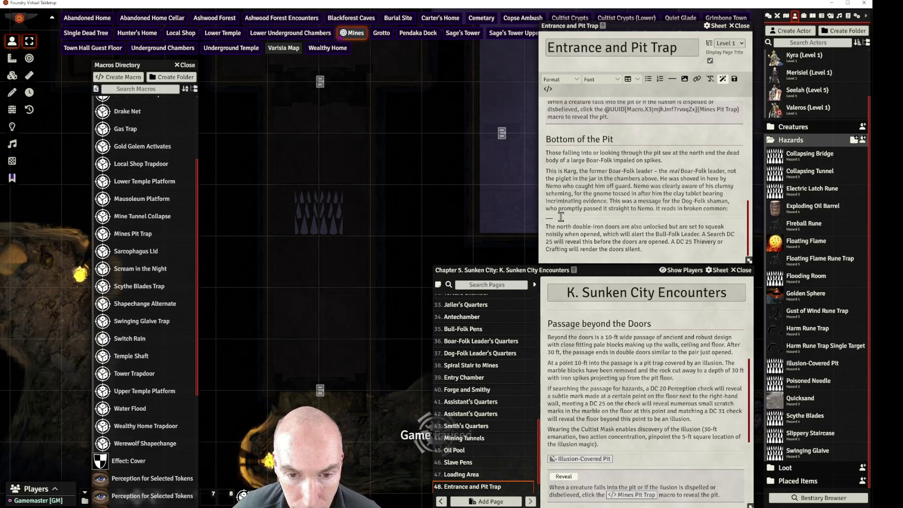
Start inserting an image below "It reads in broken common:", browse to the module's images folder and show its files as thumbnails
{"action": "left_click", "coordinate": [685, 79]}
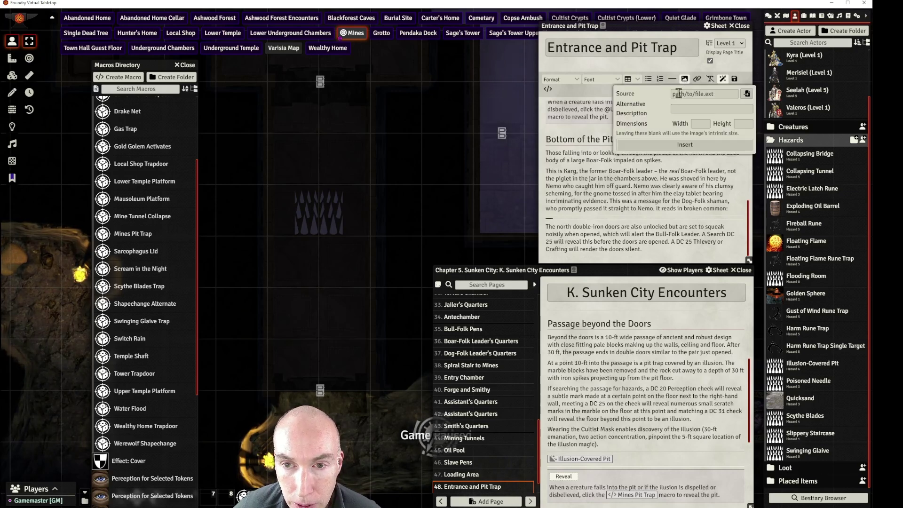
{"action": "left_click", "coordinate": [747, 94]}
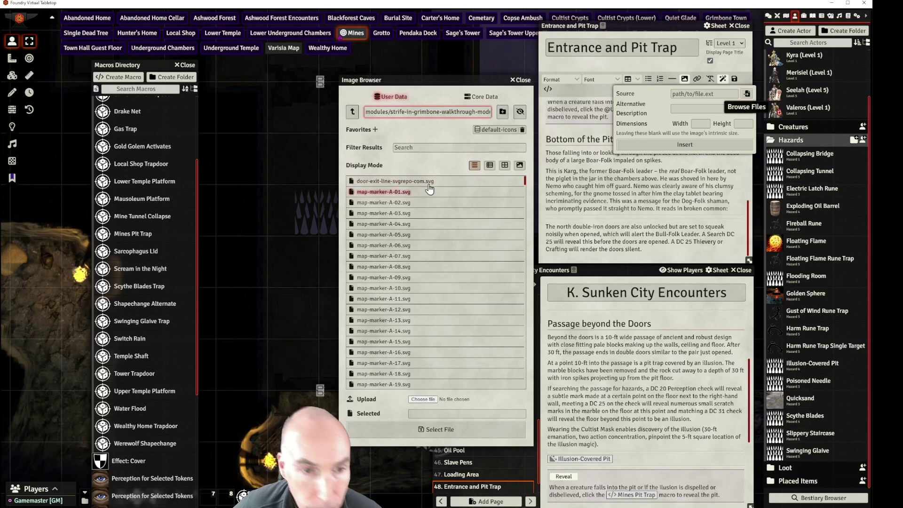
{"action": "left_click", "coordinate": [353, 112]}
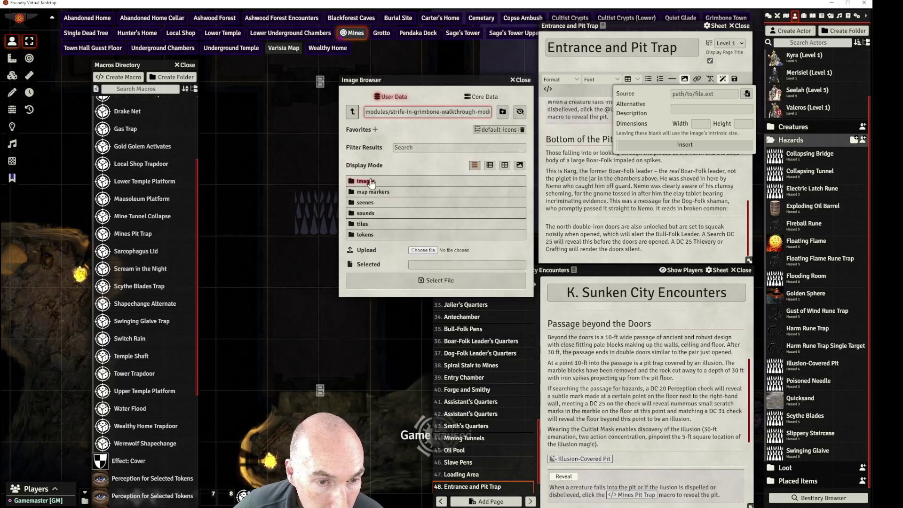
{"action": "left_click", "coordinate": [399, 181]}
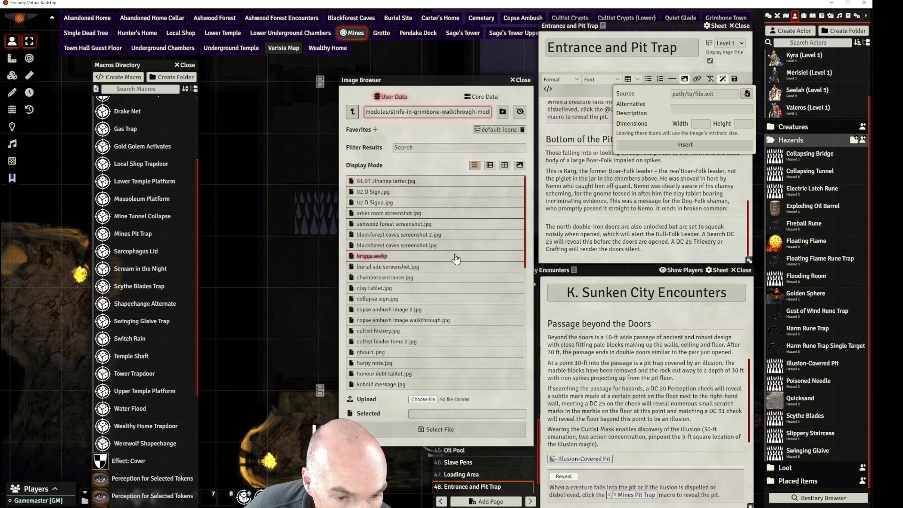
{"action": "scroll", "coordinate": [452, 289], "scroll_direction": "down", "scroll_amount": 1}
{"action": "scroll", "coordinate": [452, 289], "scroll_direction": "down", "scroll_amount": 1}
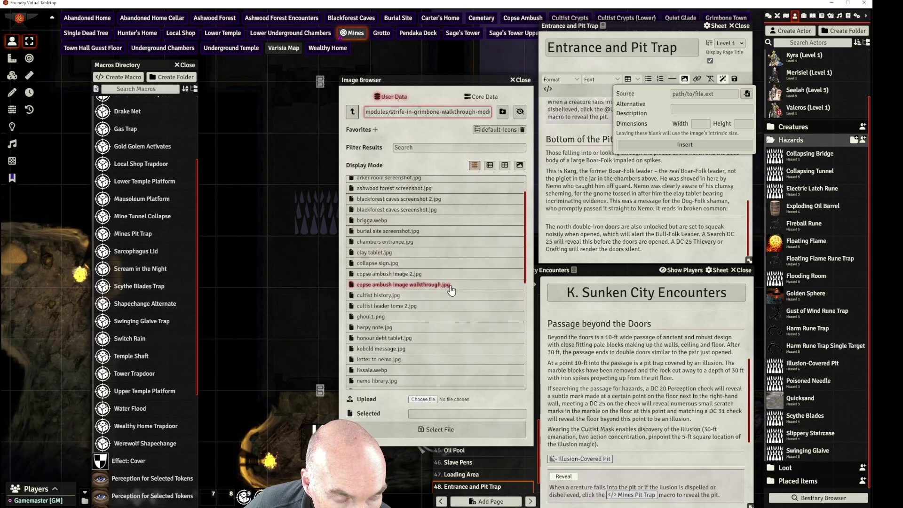
{"action": "left_click", "coordinate": [447, 253]}
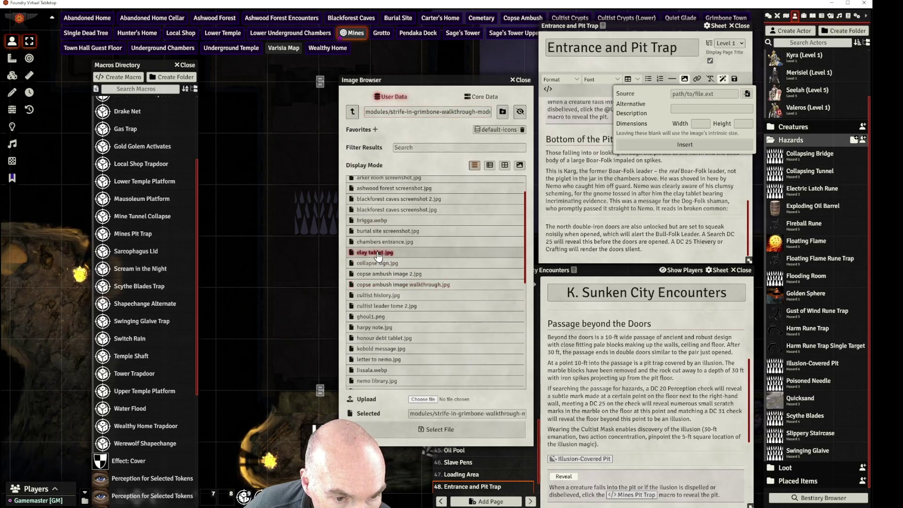
{"action": "left_click", "coordinate": [504, 166]}
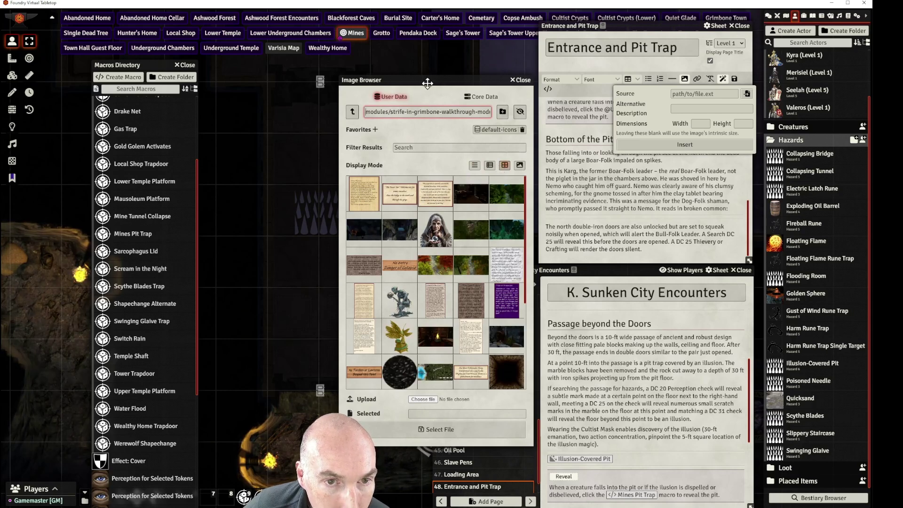
Look through the image thumbnails for the clay tablet bearing the broken-common message and close the image browser
{"action": "left_click_drag", "start_coordinate": [427, 83], "coordinate": [251, 19]}
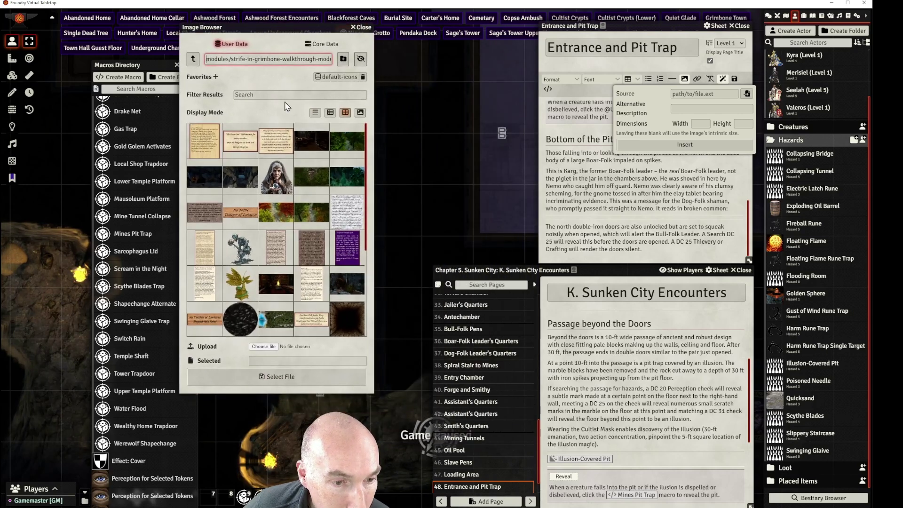
{"action": "left_click", "coordinate": [374, 392]}
{"action": "left_click", "coordinate": [379, 399]}
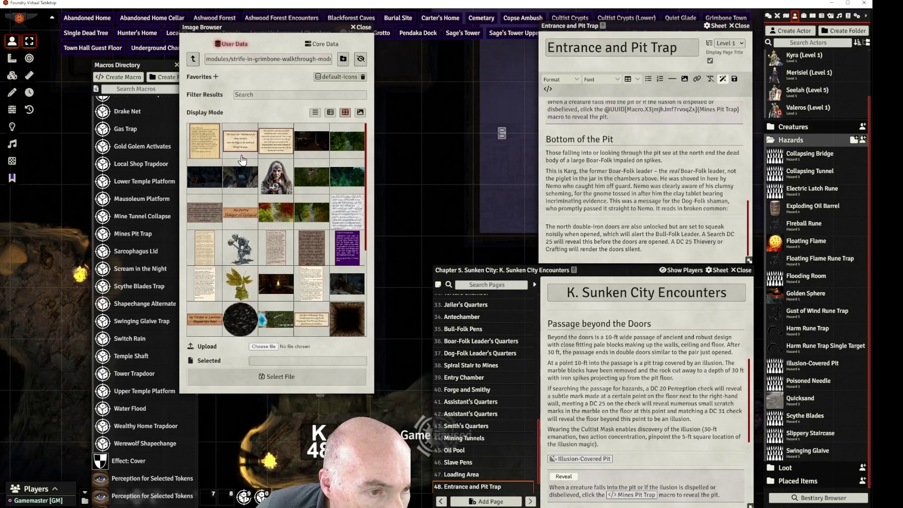
{"action": "scroll", "coordinate": [282, 193], "scroll_direction": "down", "scroll_amount": 1}
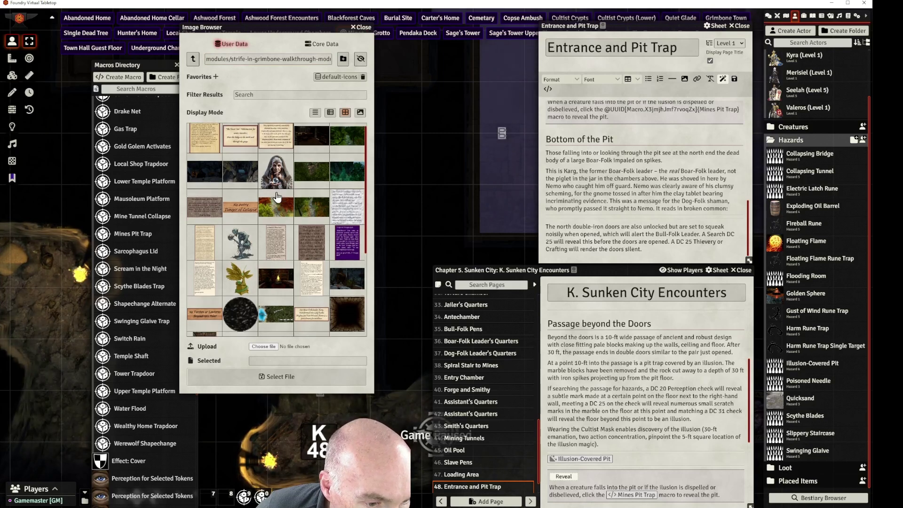
{"action": "scroll", "coordinate": [278, 197], "scroll_direction": "down", "scroll_amount": 1}
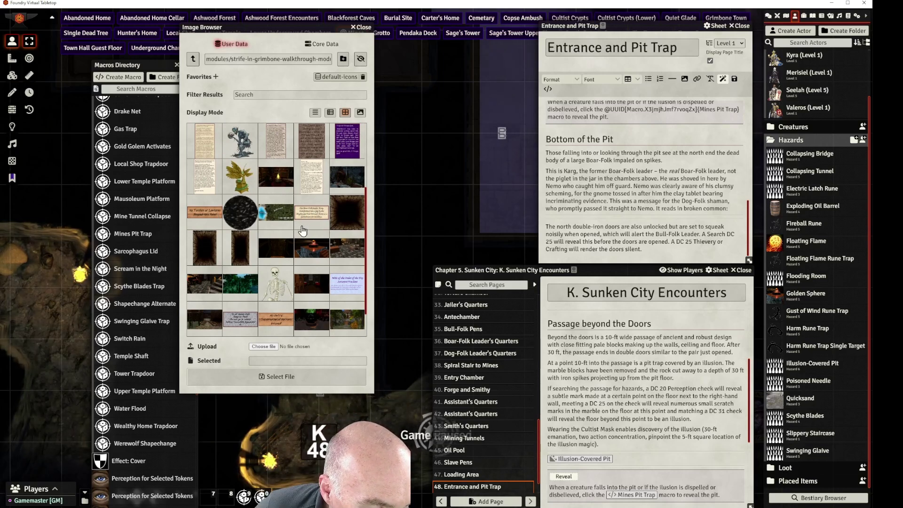
{"action": "scroll", "coordinate": [303, 231], "scroll_direction": "down", "scroll_amount": 1}
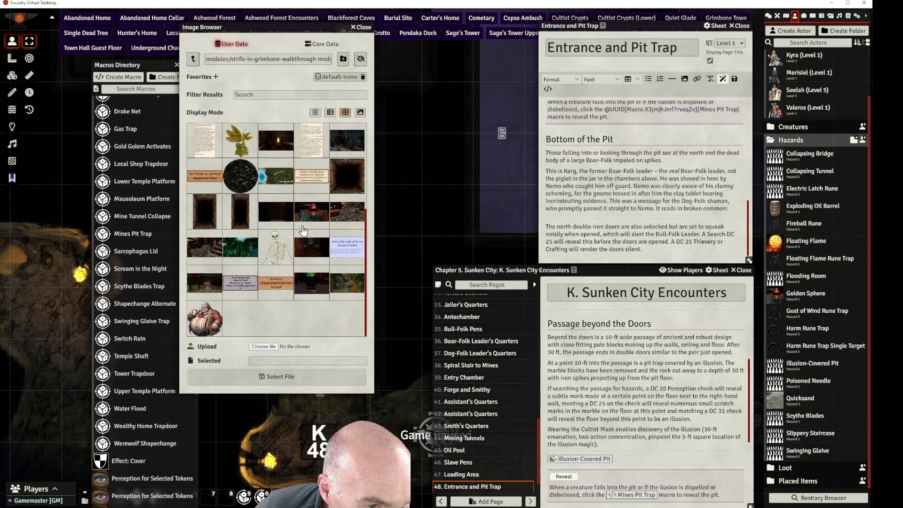
{"action": "scroll", "coordinate": [303, 231], "scroll_direction": "up", "scroll_amount": 1}
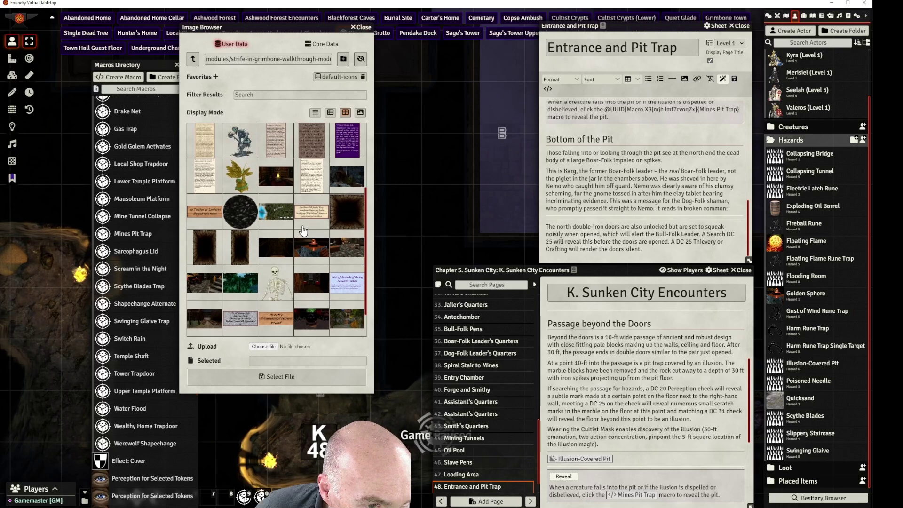
{"action": "left_click", "coordinate": [314, 215]}
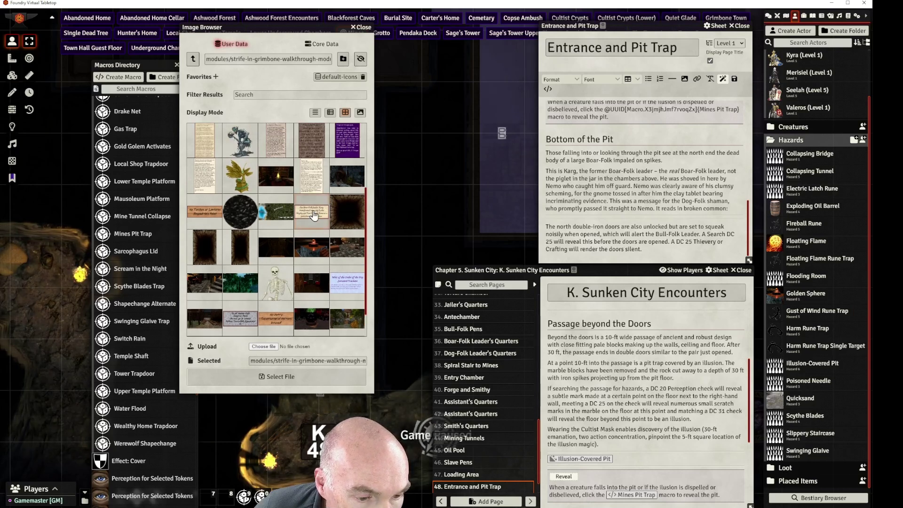
{"action": "scroll", "coordinate": [308, 227], "scroll_direction": "down", "scroll_amount": 1}
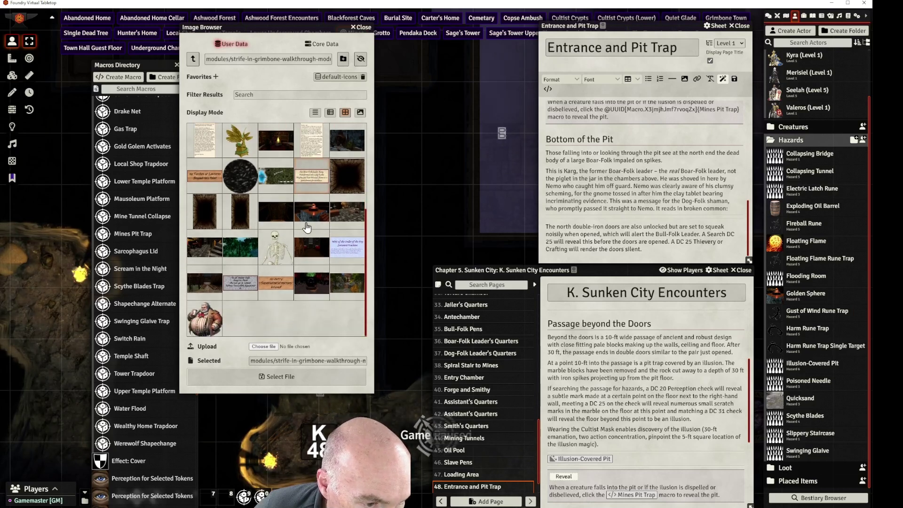
{"action": "left_click", "coordinate": [233, 285]}
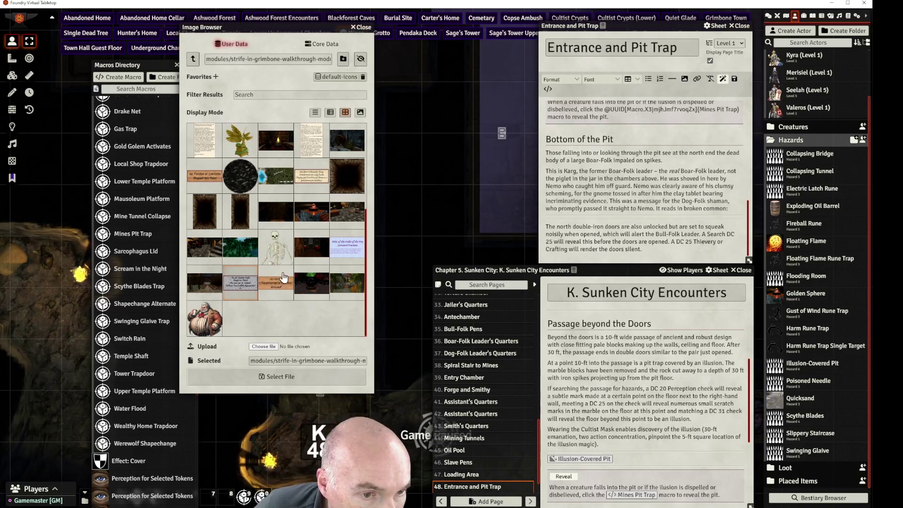
{"action": "scroll", "coordinate": [284, 277], "scroll_direction": "up", "scroll_amount": 3}
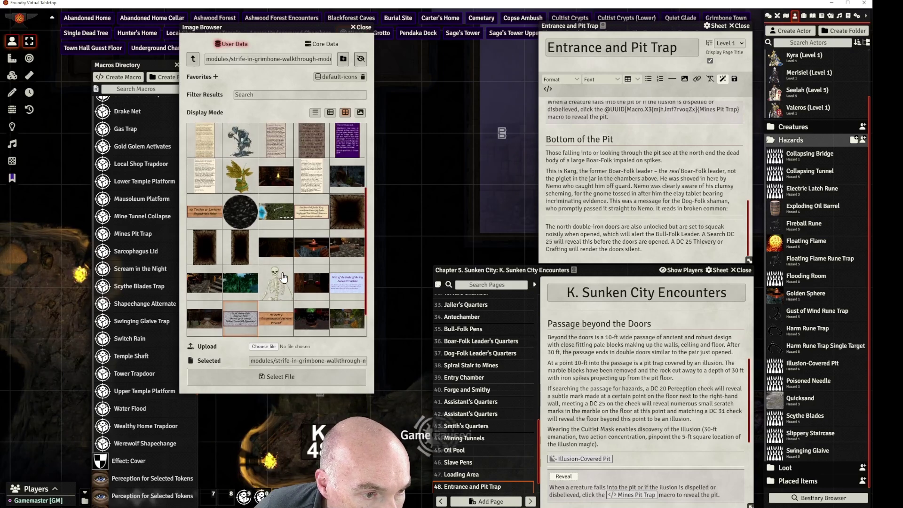
{"action": "scroll", "coordinate": [284, 278], "scroll_direction": "up", "scroll_amount": 1}
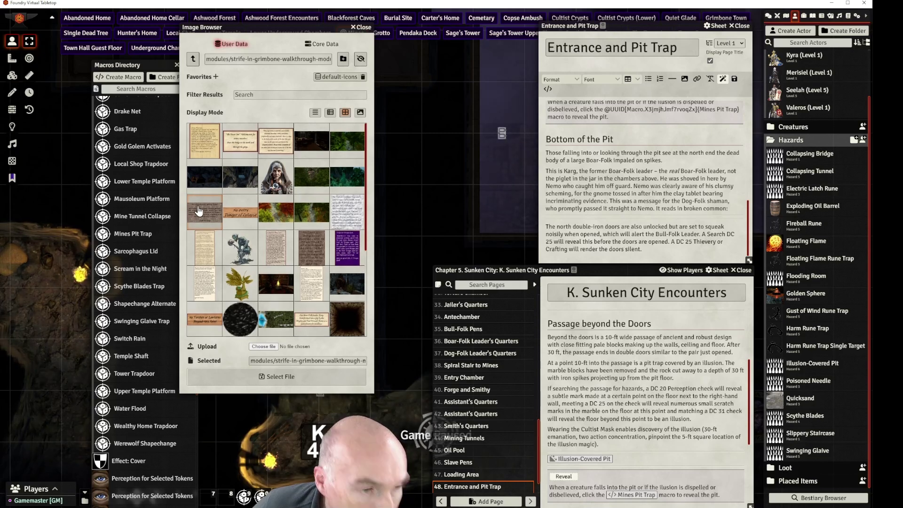
{"action": "left_click", "coordinate": [360, 27]}
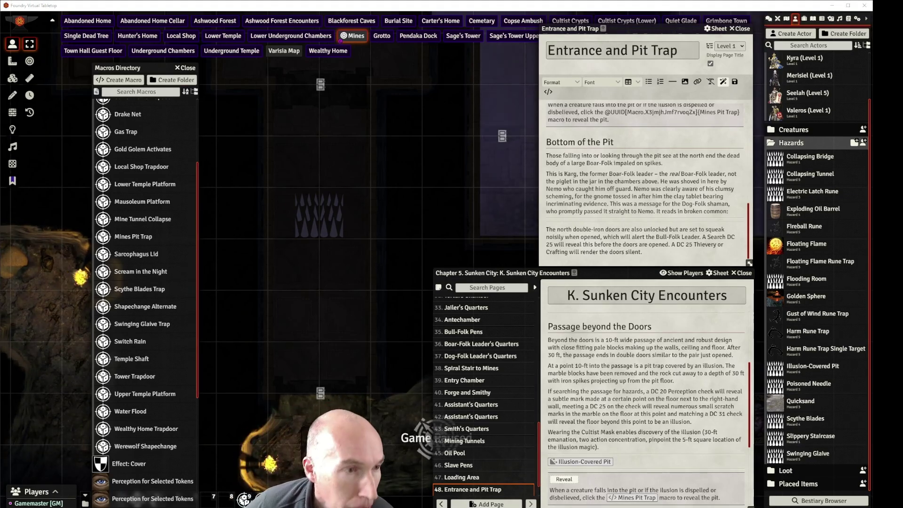
Close the macros directory and insert the small parchment-coloured clay tablet image from the images folder below "It reads in broken common:"
{"action": "left_click", "coordinate": [190, 66]}
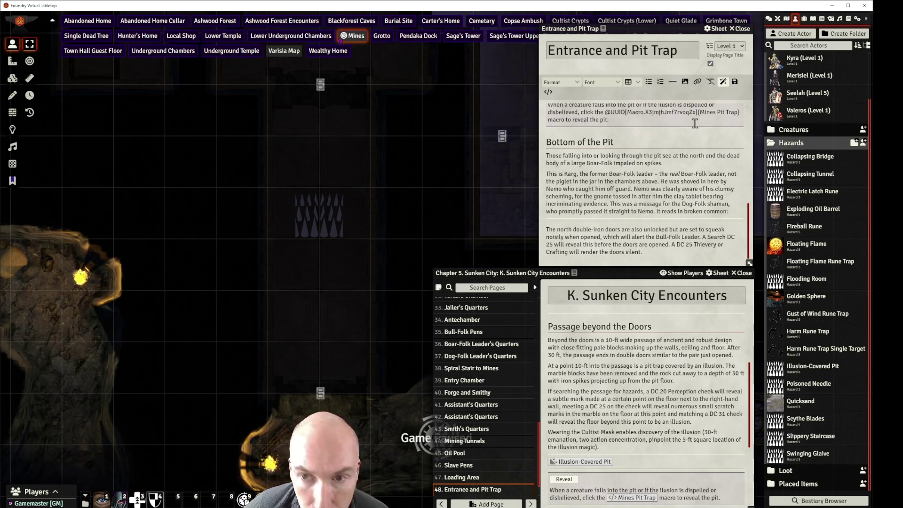
{"action": "left_click", "coordinate": [686, 82]}
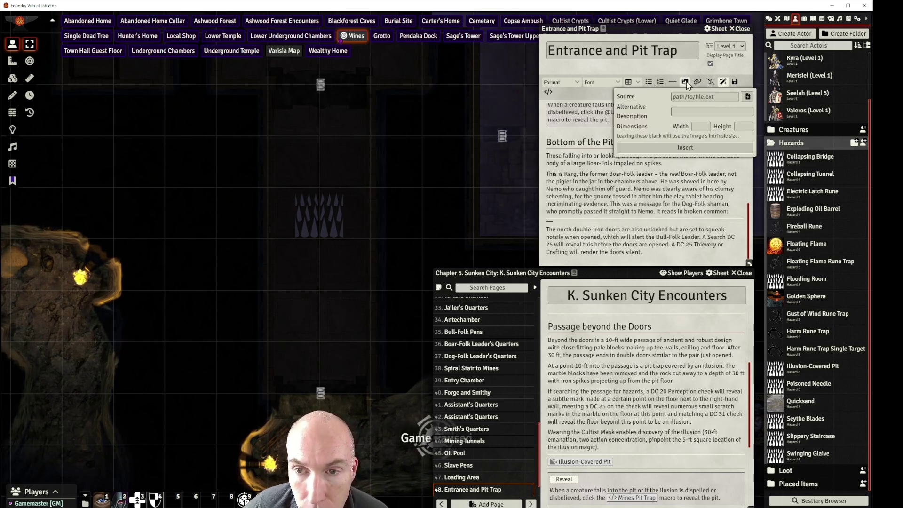
{"action": "left_click", "coordinate": [747, 100]}
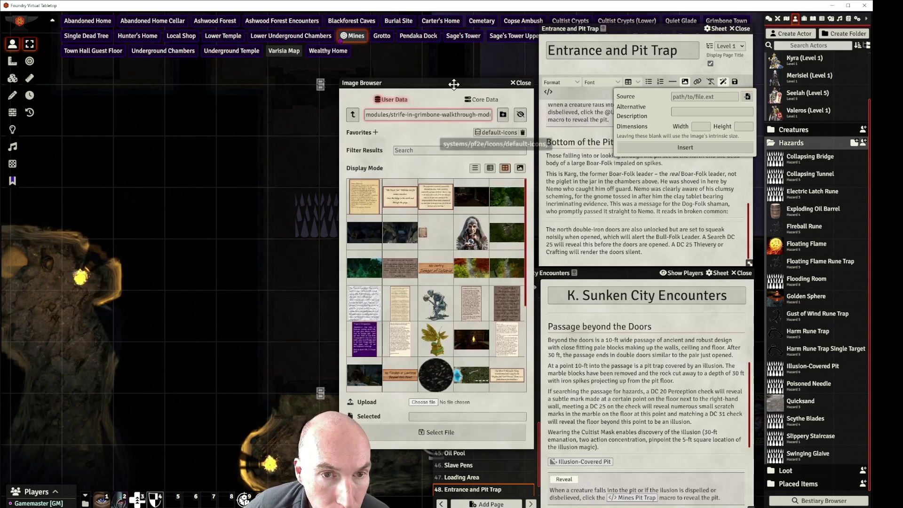
{"action": "left_click_drag", "start_coordinate": [453, 85], "coordinate": [374, 58]}
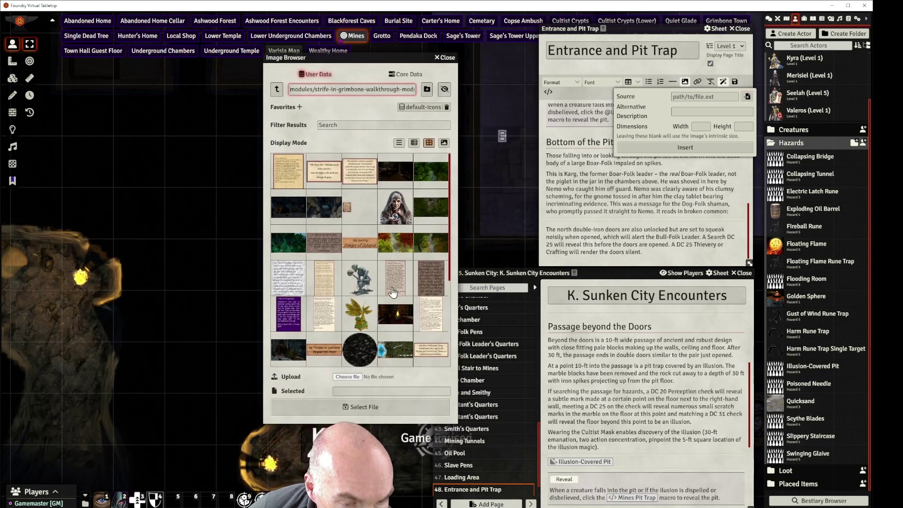
{"action": "scroll", "coordinate": [393, 293], "scroll_direction": "down", "scroll_amount": 3}
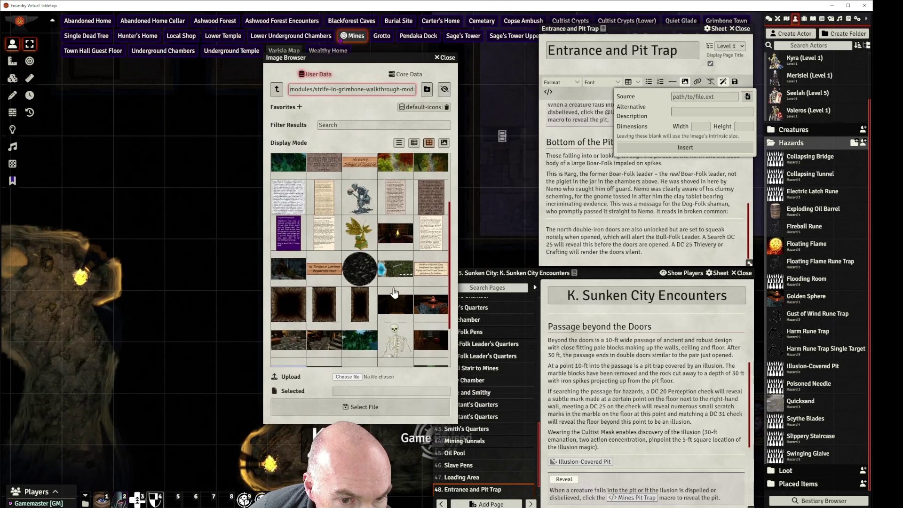
{"action": "scroll", "coordinate": [394, 293], "scroll_direction": "down", "scroll_amount": 2}
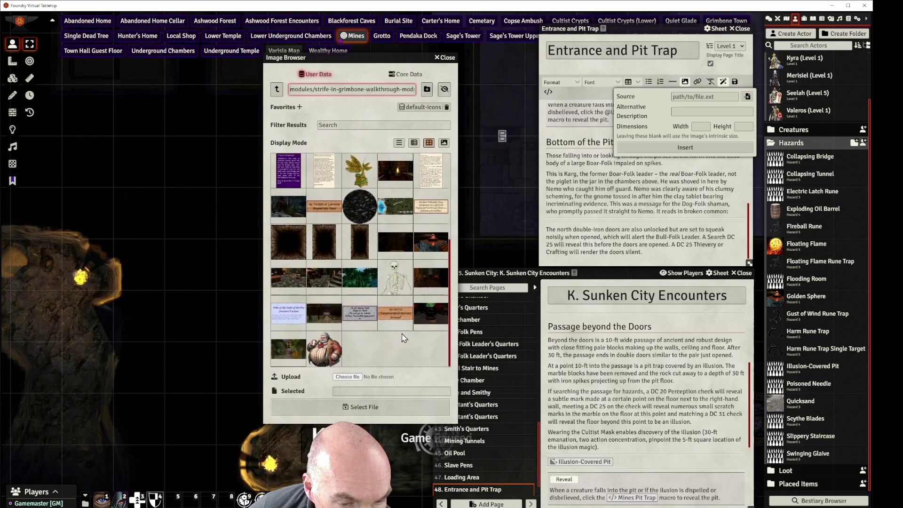
{"action": "scroll", "coordinate": [402, 337], "scroll_direction": "up", "scroll_amount": 2}
{"action": "scroll", "coordinate": [402, 337], "scroll_direction": "up", "scroll_amount": 3}
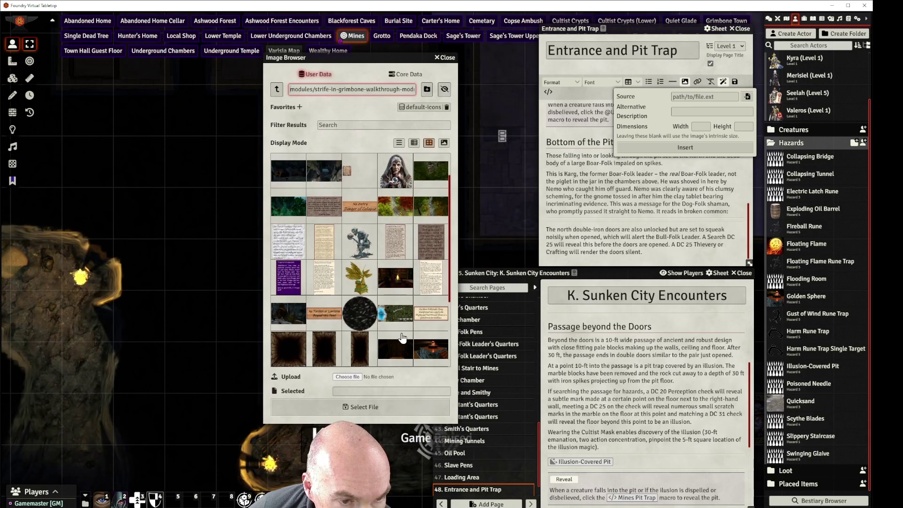
{"action": "scroll", "coordinate": [402, 337], "scroll_direction": "up", "scroll_amount": 1}
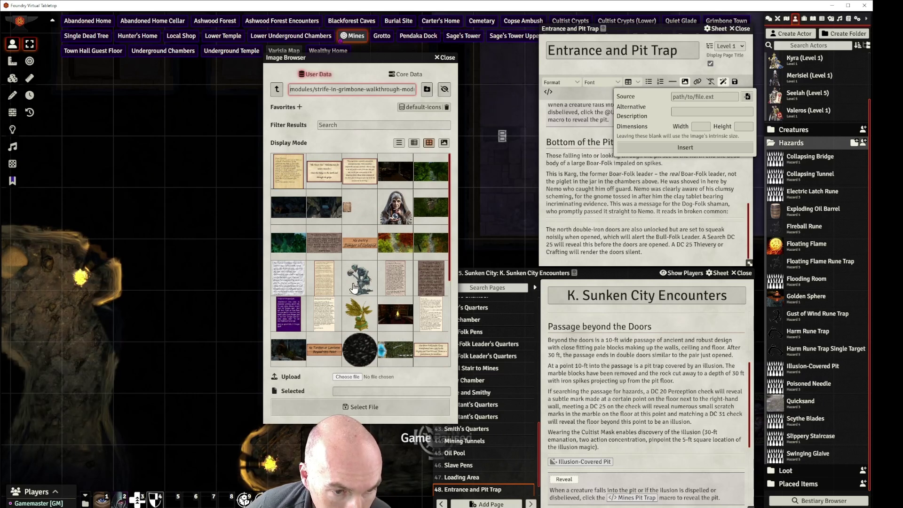
{"action": "left_click", "coordinate": [351, 207]}
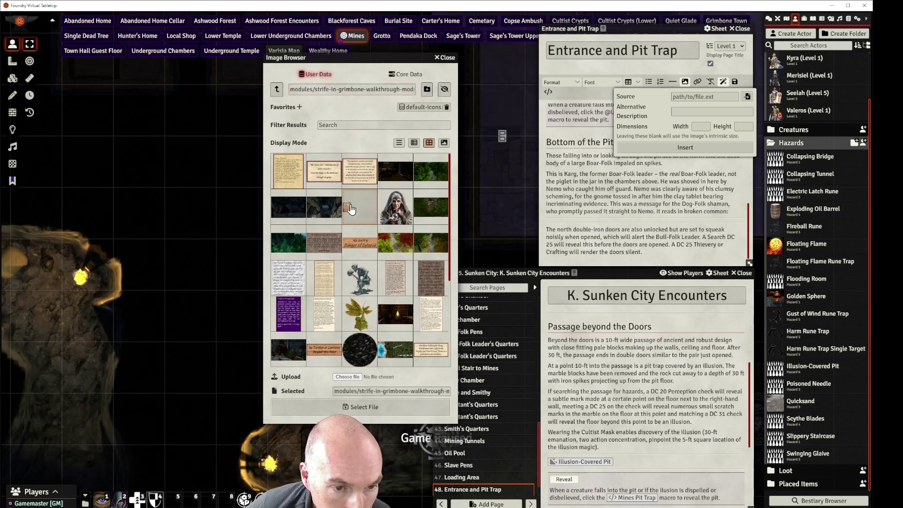
{"action": "left_click", "coordinate": [368, 407]}
{"action": "left_click", "coordinate": [696, 149]}
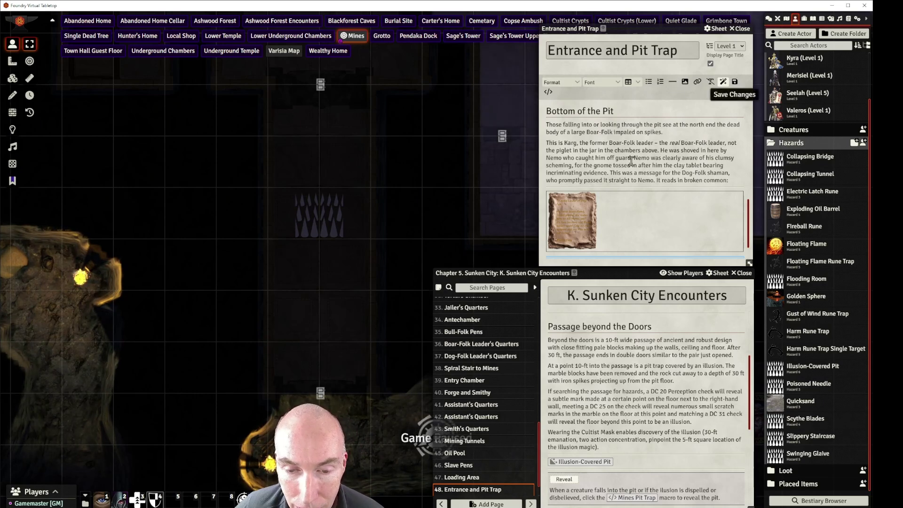
{"action": "left_click", "coordinate": [653, 219]}
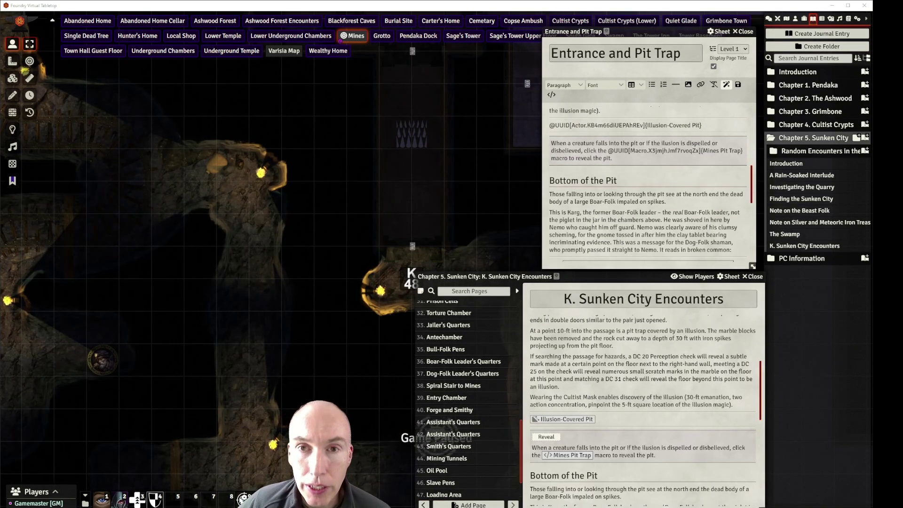
Examine the inserted clay tablet image, its message text and its placement above the north-doors paragraph
{"action": "scroll", "coordinate": [648, 188], "scroll_direction": "down", "scroll_amount": 1}
{"action": "scroll", "coordinate": [648, 183], "scroll_direction": "down", "scroll_amount": 5}
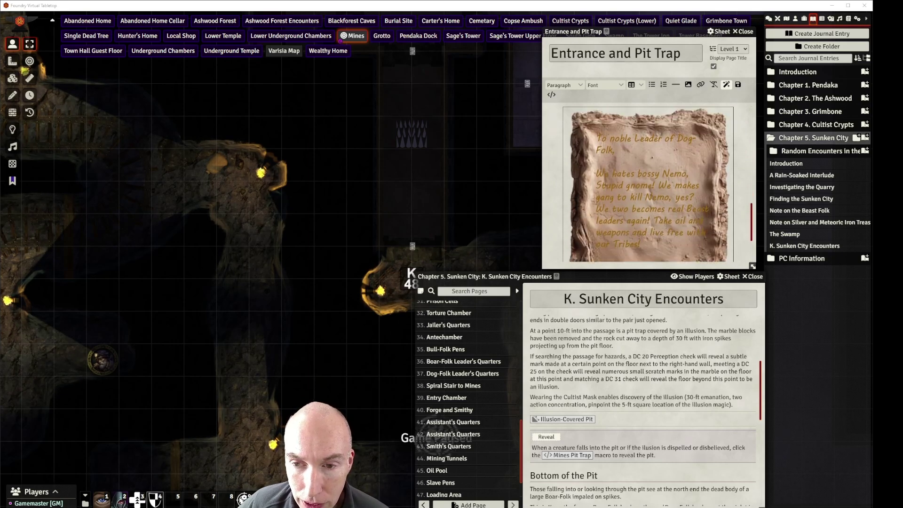
{"action": "scroll", "coordinate": [648, 184], "scroll_direction": "up", "scroll_amount": 1}
{"action": "scroll", "coordinate": [649, 183], "scroll_direction": "down", "scroll_amount": 1}
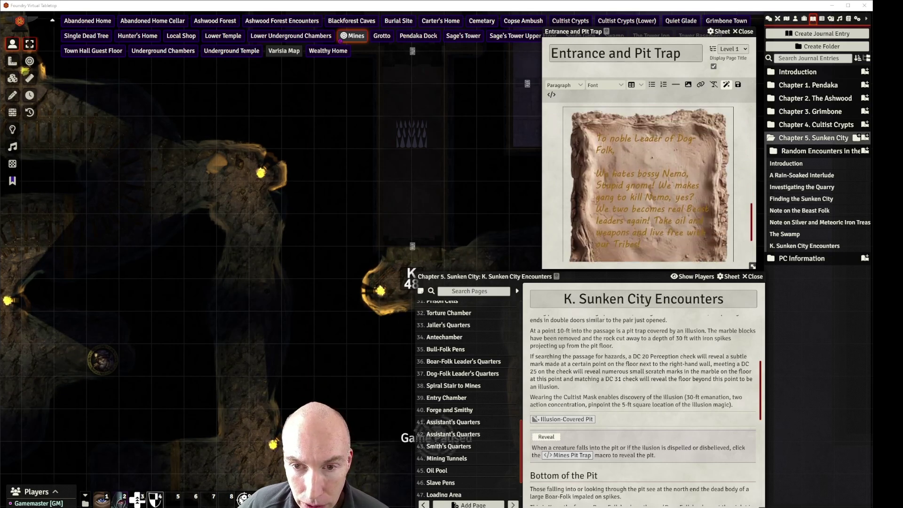
{"action": "scroll", "coordinate": [648, 184], "scroll_direction": "up", "scroll_amount": 2}
{"action": "scroll", "coordinate": [648, 183], "scroll_direction": "down", "scroll_amount": 1}
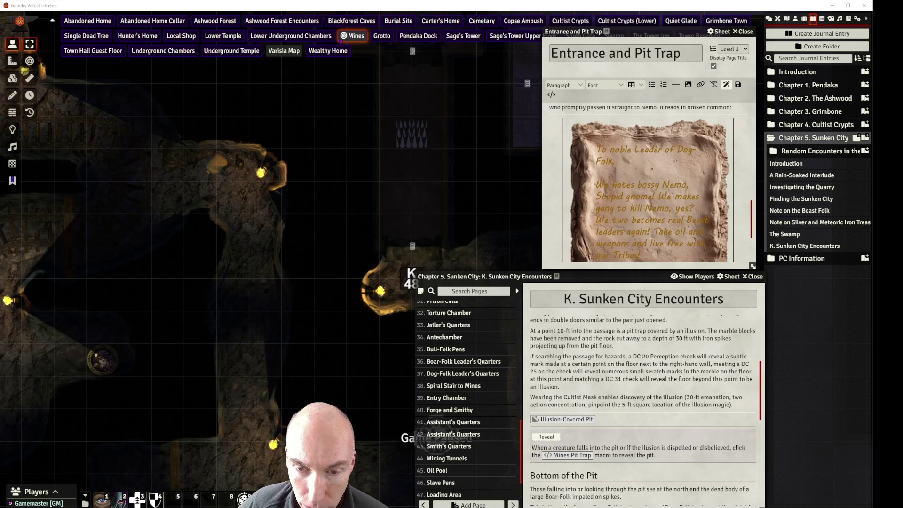
{"action": "scroll", "coordinate": [648, 183], "scroll_direction": "down", "scroll_amount": 1}
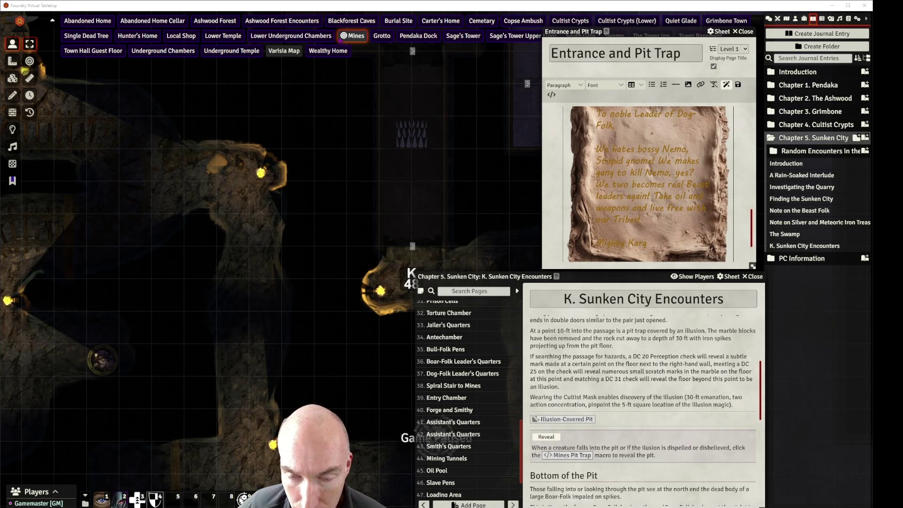
{"action": "scroll", "coordinate": [648, 184], "scroll_direction": "down", "scroll_amount": 1}
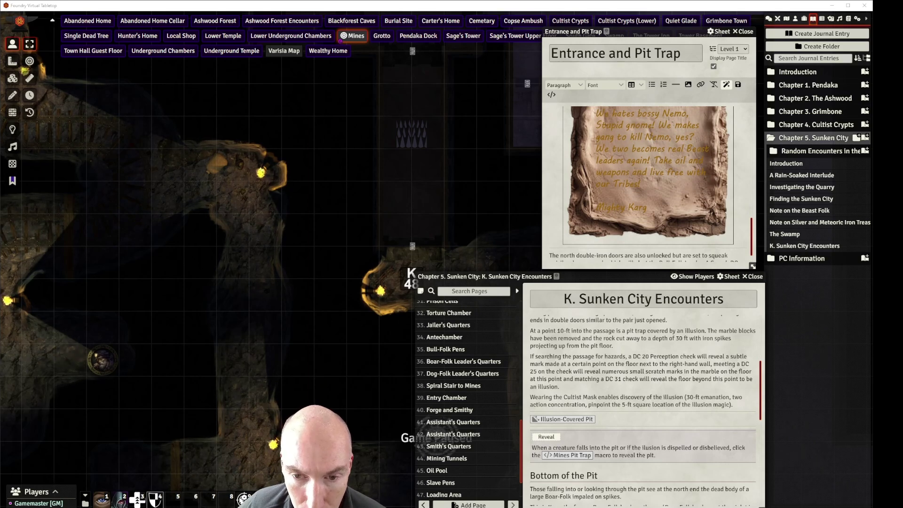
Add the line "North Double-Doors" above the north doors paragraph and format it as Heading 2
{"action": "scroll", "coordinate": [648, 184], "scroll_direction": "down", "scroll_amount": 1}
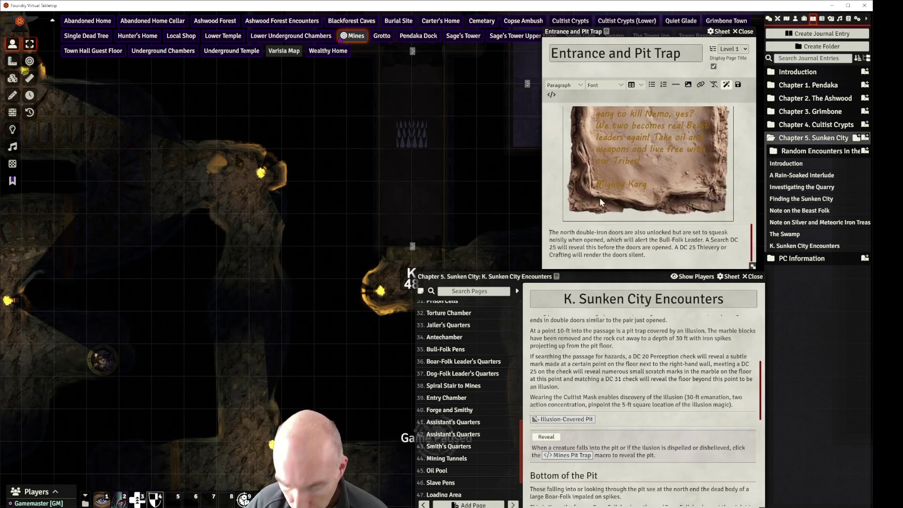
{"action": "key", "text": "Return"}
{"action": "type", "text": "North"}
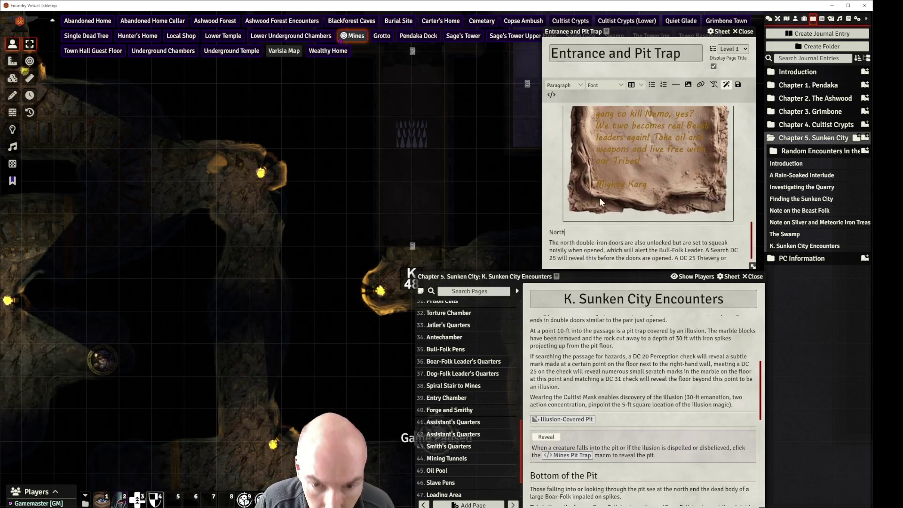
{"action": "type", "text": " Double"}
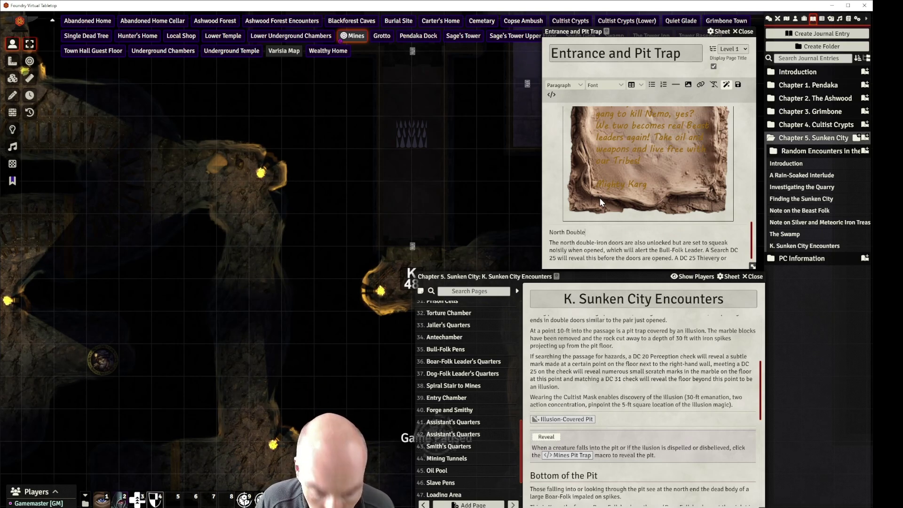
{"action": "type", "text": "-Doors"}
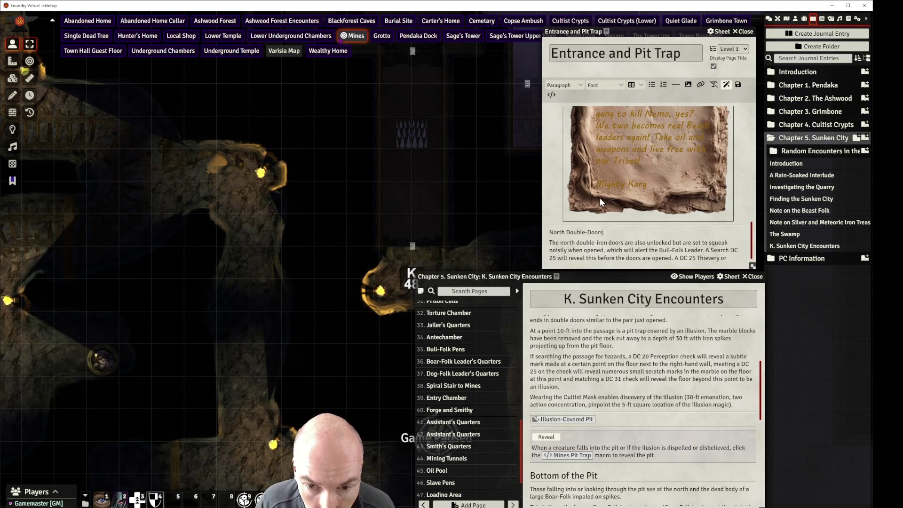
{"action": "left_click_drag", "start_coordinate": [604, 233], "coordinate": [572, 235]}
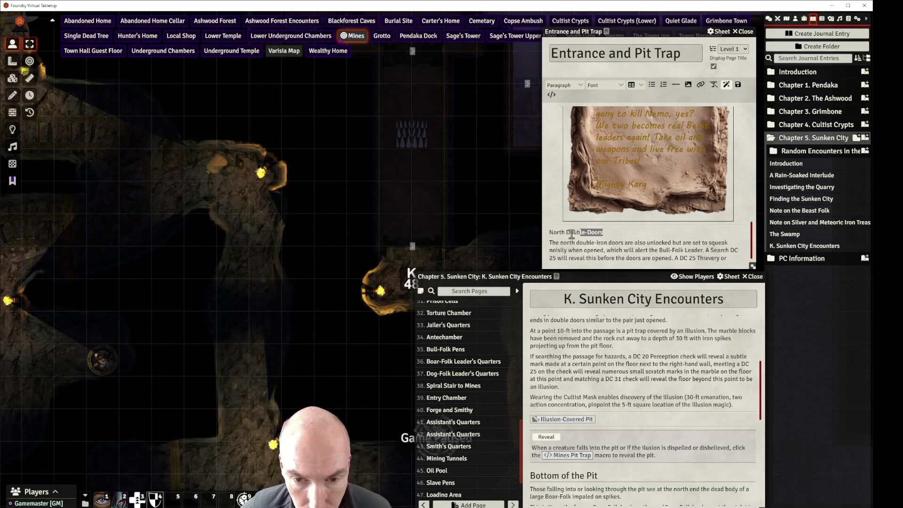
{"action": "left_click", "coordinate": [563, 85]}
{"action": "left_click", "coordinate": [559, 110]}
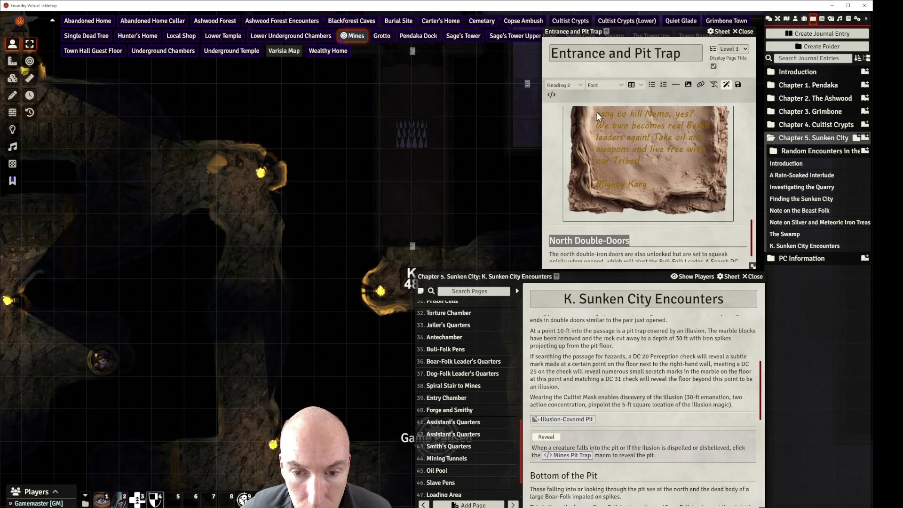
Remove the word "iron" from the north doors paragraph so that it reads "north double-doors"
{"action": "scroll", "coordinate": [598, 233], "scroll_direction": "down", "scroll_amount": 1}
{"action": "left_click", "coordinate": [595, 232]}
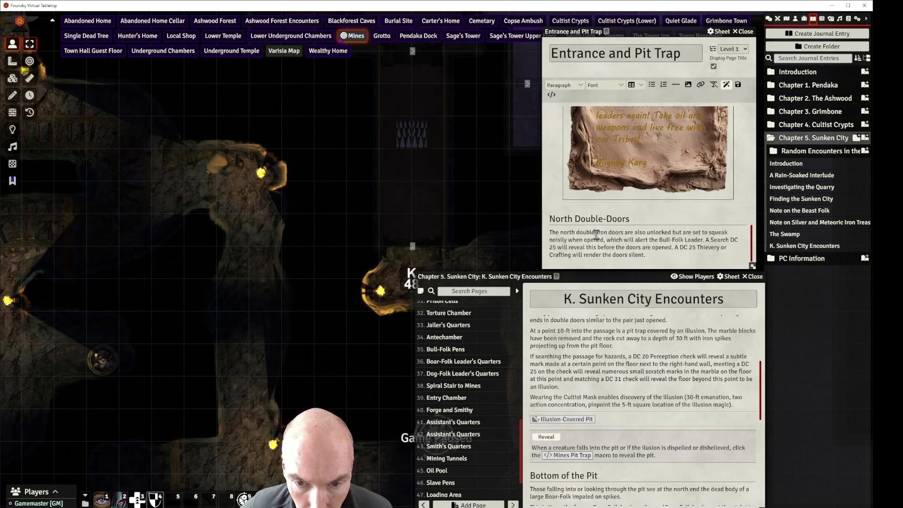
{"action": "key", "text": "Delete"}
{"action": "key", "text": "Delete"}
{"action": "key", "text": "Delete"}
{"action": "key", "text": "Delete"}
{"action": "key", "text": "Delete"}
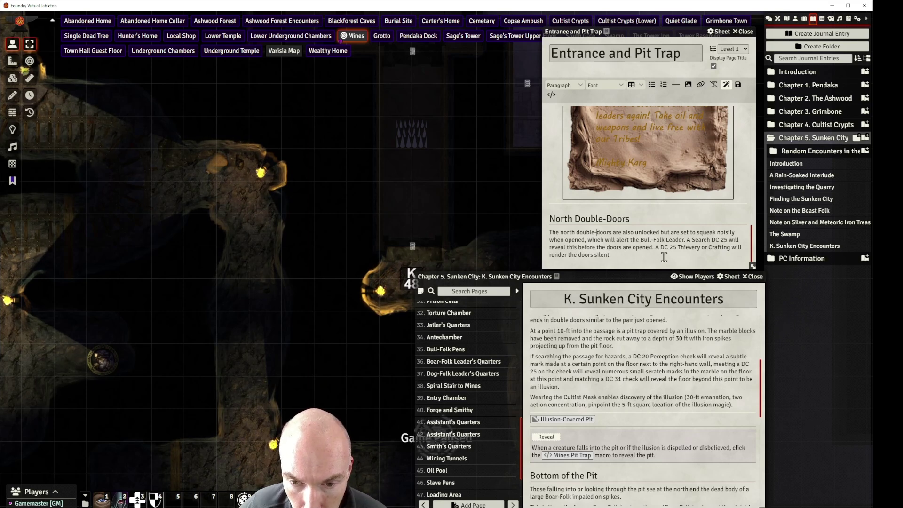
Insert "Perception" between "Search" and "DC 25" in the North Double-Doors paragraph
{"action": "left_click", "coordinate": [712, 240]}
{"action": "type", "text": "Perc"}
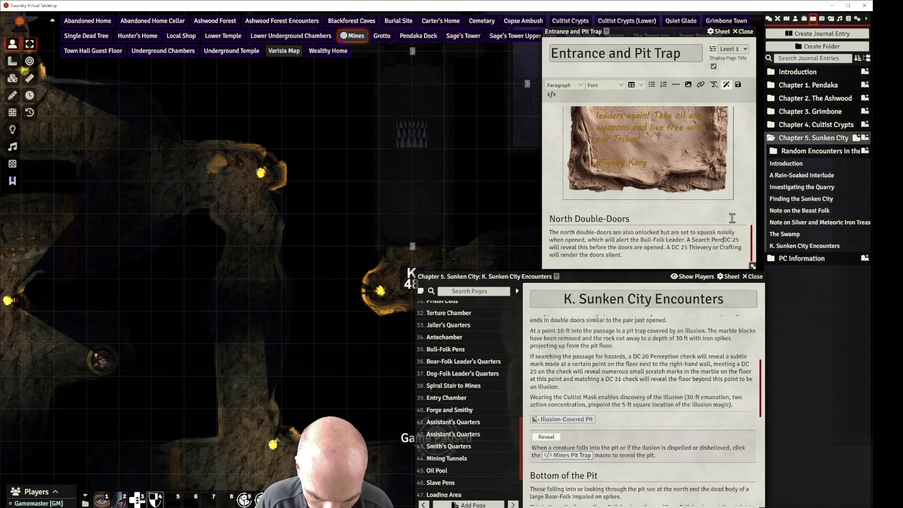
{"action": "type", "text": "eption"}
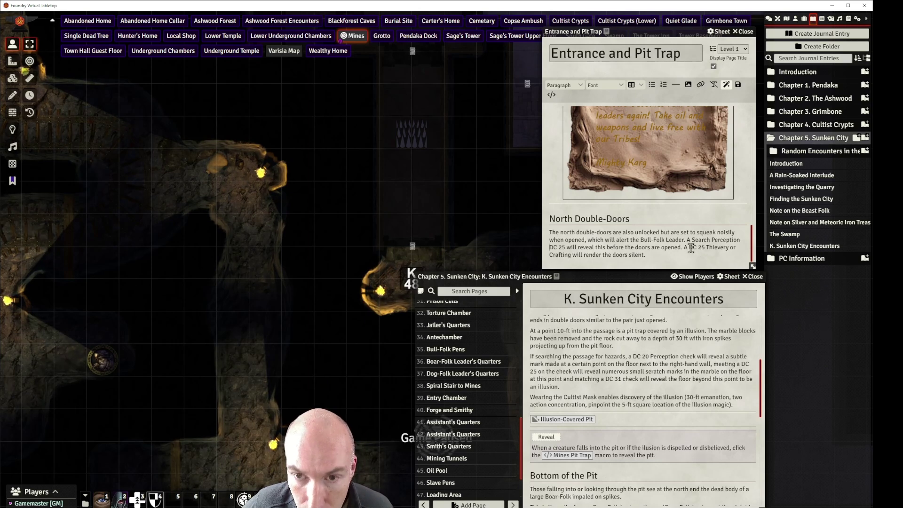
Copy the crafting Recall Knowledge check from the iron-sheets paragraph and paste it before "DC 25 Thievery" in the North Double-Doors paragraph
{"action": "scroll", "coordinate": [664, 137], "scroll_direction": "down", "scroll_amount": 5}
{"action": "scroll", "coordinate": [665, 137], "scroll_direction": "up", "scroll_amount": 3}
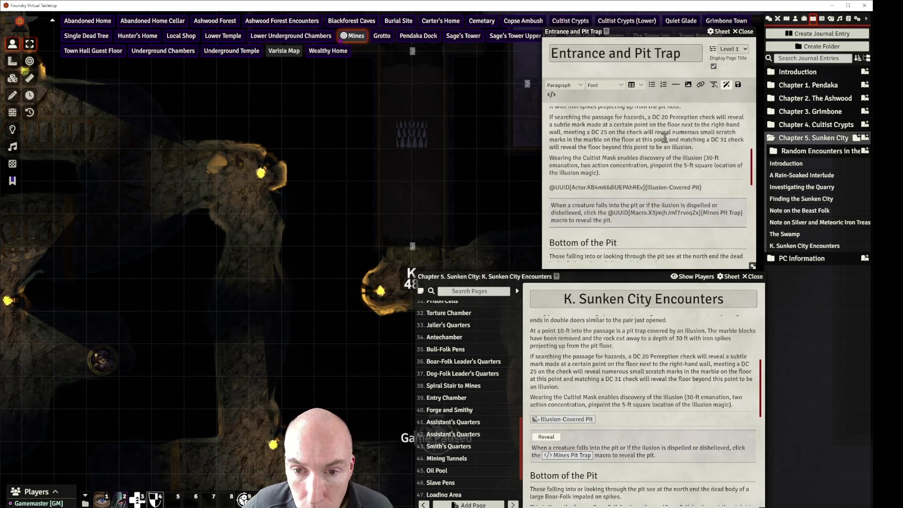
{"action": "scroll", "coordinate": [665, 138], "scroll_direction": "up", "scroll_amount": 1}
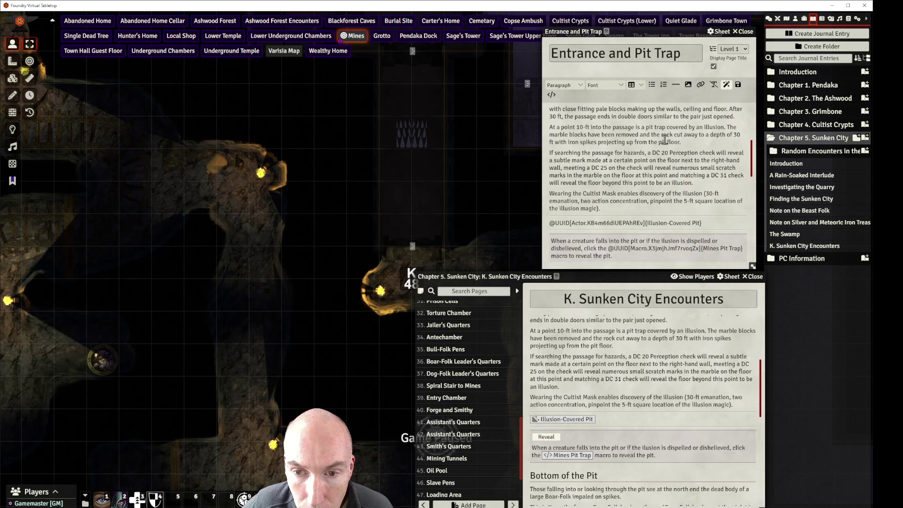
{"action": "scroll", "coordinate": [665, 138], "scroll_direction": "up", "scroll_amount": 1}
{"action": "scroll", "coordinate": [665, 139], "scroll_direction": "up", "scroll_amount": 1}
{"action": "scroll", "coordinate": [642, 148], "scroll_direction": "up", "scroll_amount": 2}
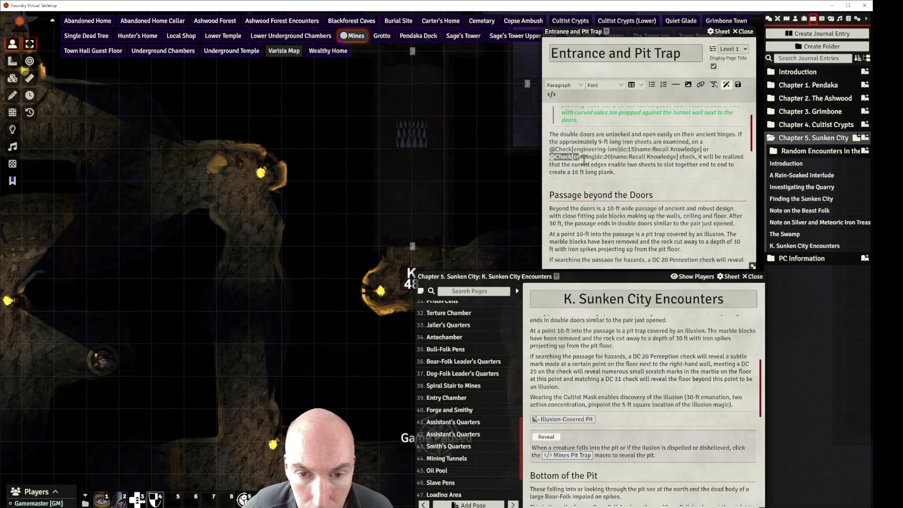
{"action": "left_click_drag", "start_coordinate": [550, 156], "coordinate": [671, 159]}
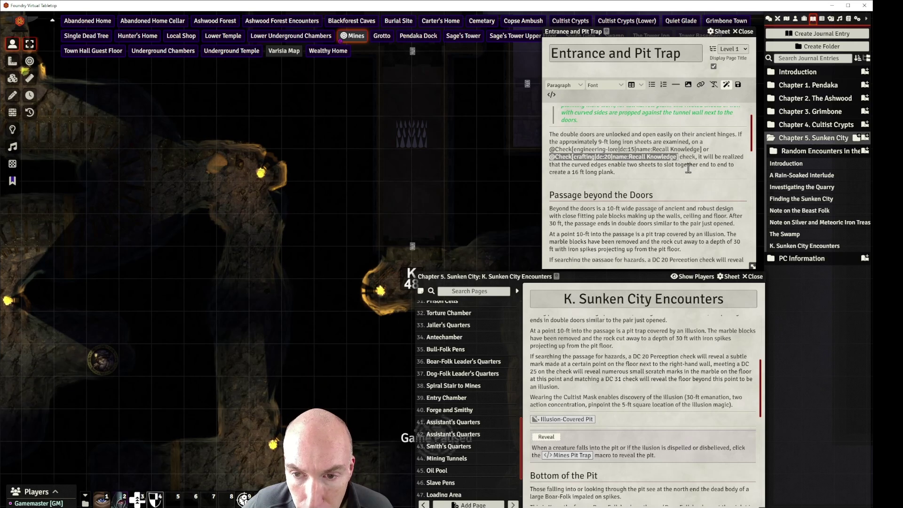
{"action": "scroll", "coordinate": [690, 226], "scroll_direction": "down", "scroll_amount": 10}
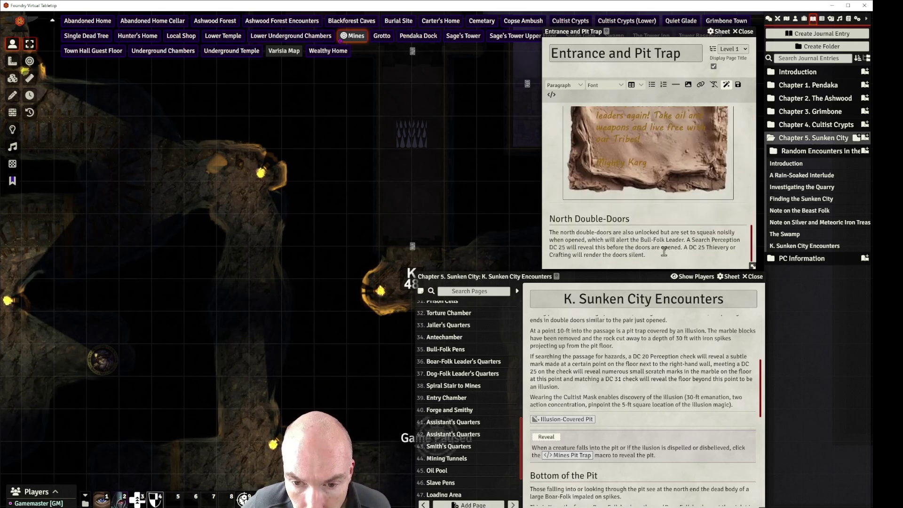
{"action": "left_click", "coordinate": [690, 250]}
{"action": "type", "text": "@Check[crafting|dc:20|name:Recall Knowledge]"}
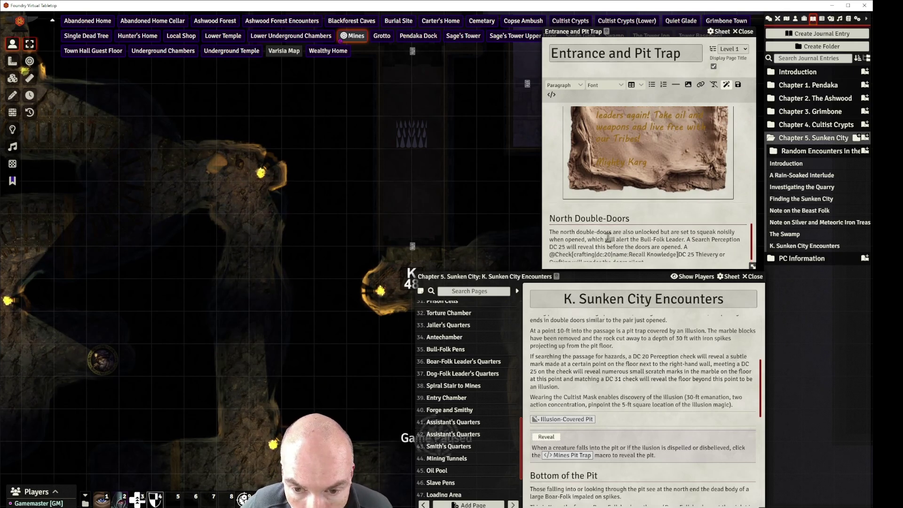
Set the pasted crafting check's DC to 25 and its name to "Silence Squeaky Doors"
{"action": "scroll", "coordinate": [607, 240], "scroll_direction": "down", "scroll_amount": 1}
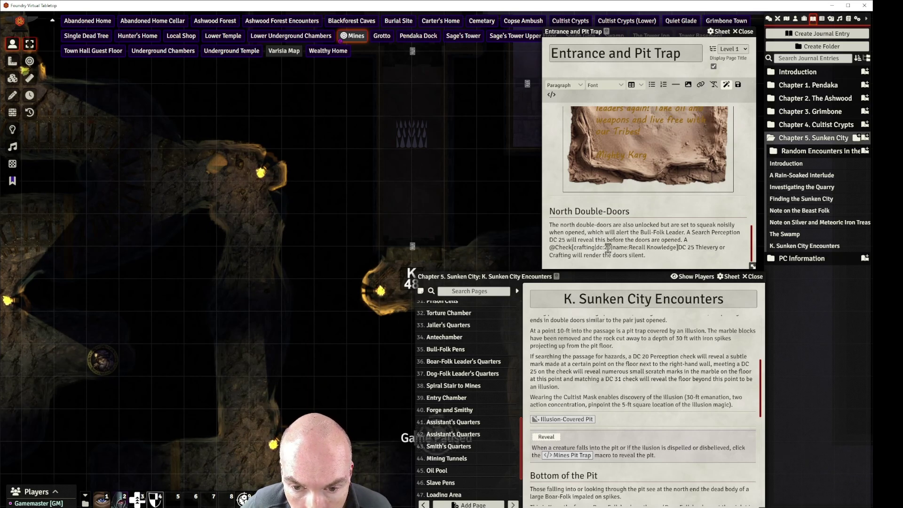
{"action": "key", "text": "Delete"}
{"action": "type", "text": "5"}
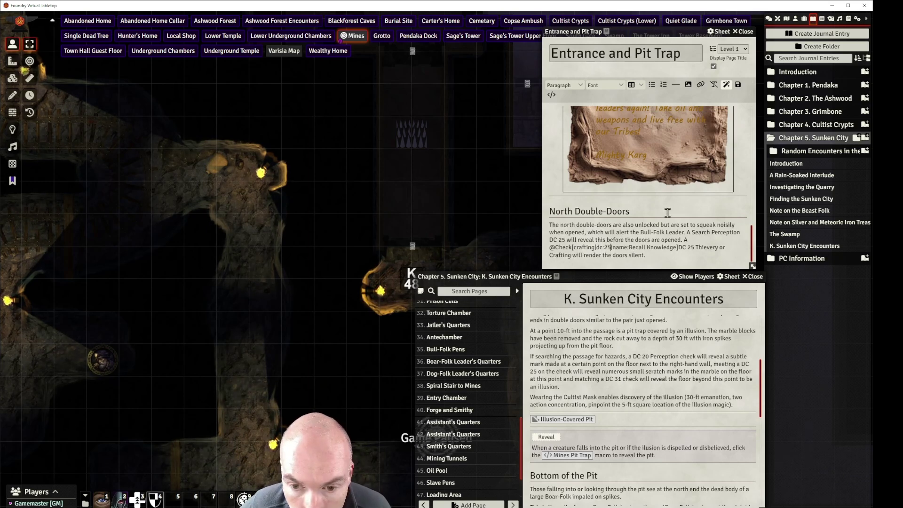
{"action": "left_click_drag", "start_coordinate": [648, 248], "coordinate": [677, 250]}
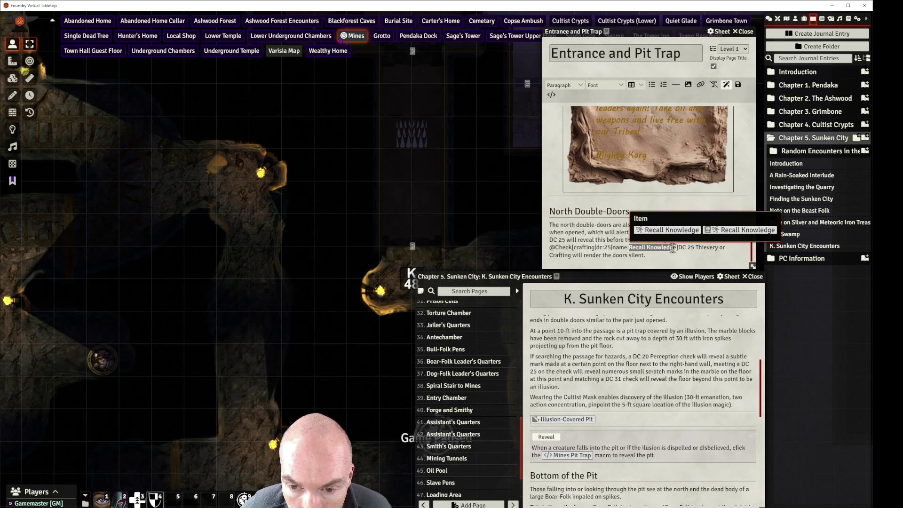
{"action": "type", "text": "Silence"}
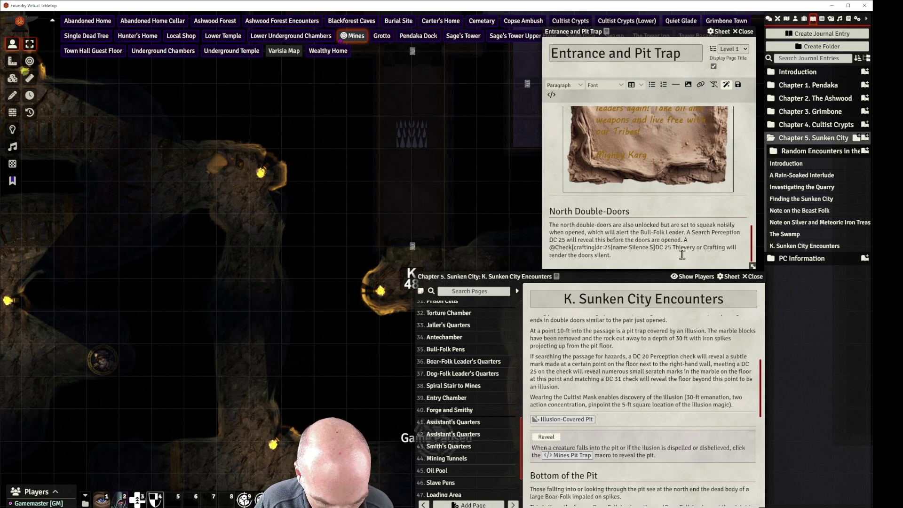
{"action": "type", "text": " Squee"}
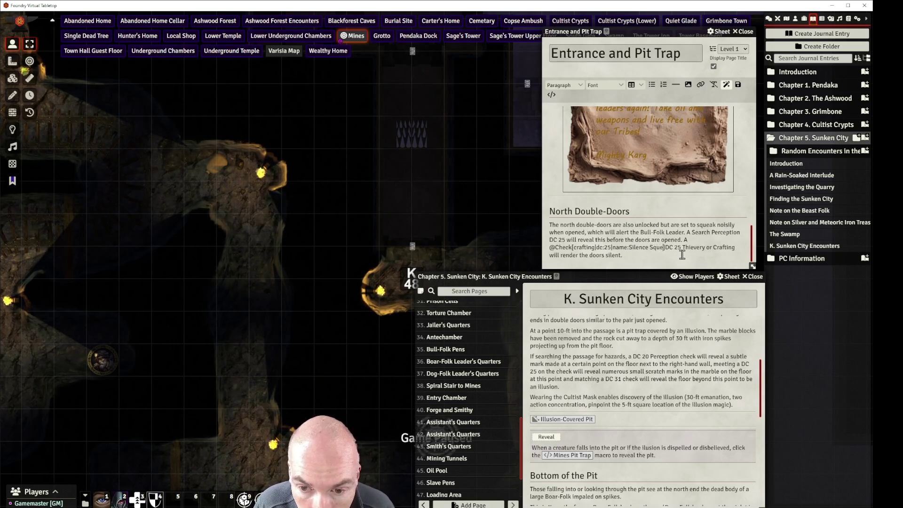
{"action": "type", "text": "aky Doors"}
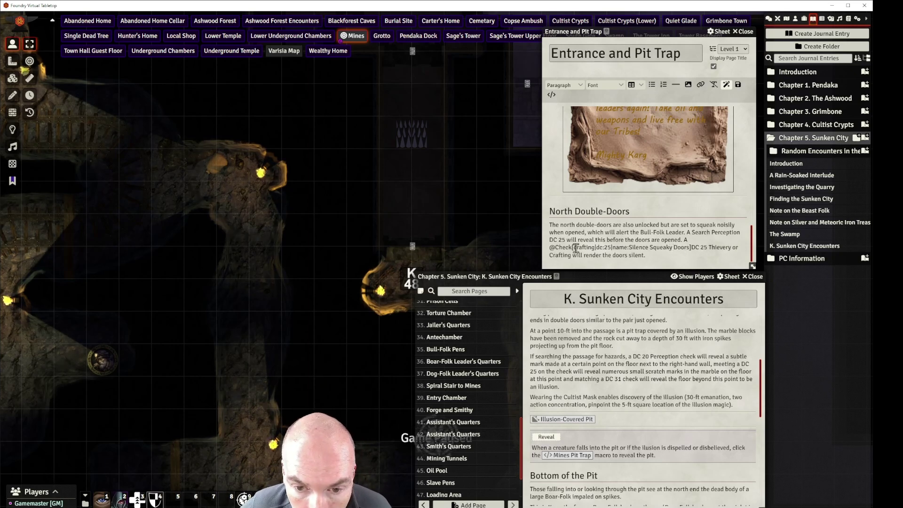
Duplicate the Silence Squeaky Doors check after an "or" and change the copy's skill to thievery
{"action": "left_click_drag", "start_coordinate": [549, 248], "coordinate": [692, 247]}
{"action": "key", "text": "ctrl+c"}
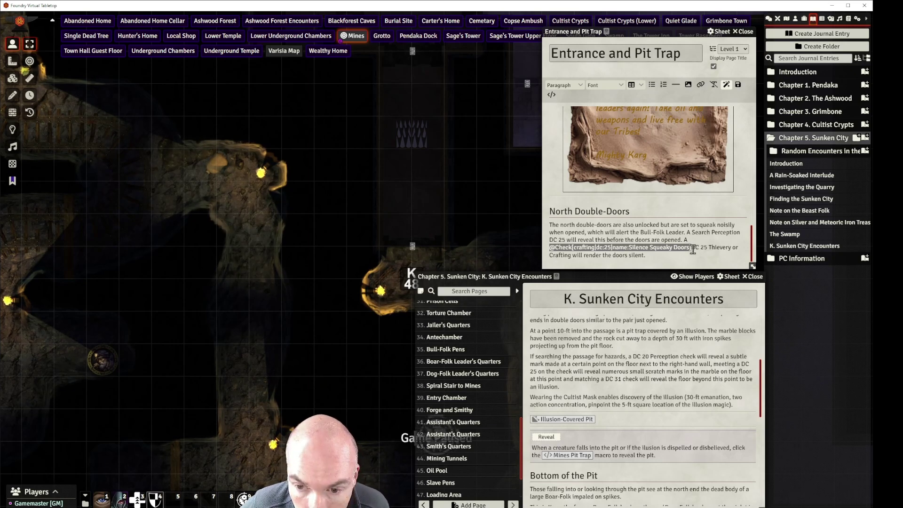
{"action": "left_click", "coordinate": [705, 247]}
{"action": "key", "text": "ctrl+v"}
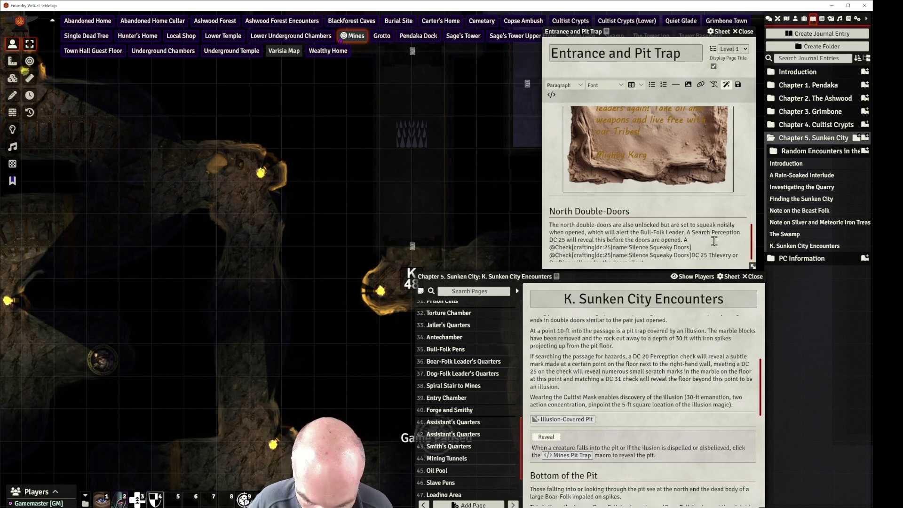
{"action": "type", "text": "or"}
{"action": "left_click_drag", "start_coordinate": [573, 255], "coordinate": [597, 255]}
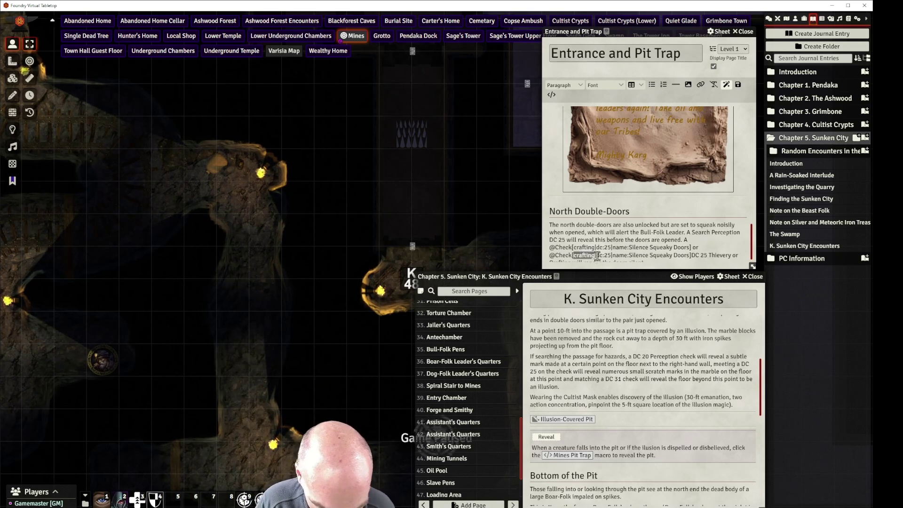
{"action": "type", "text": "thievery"}
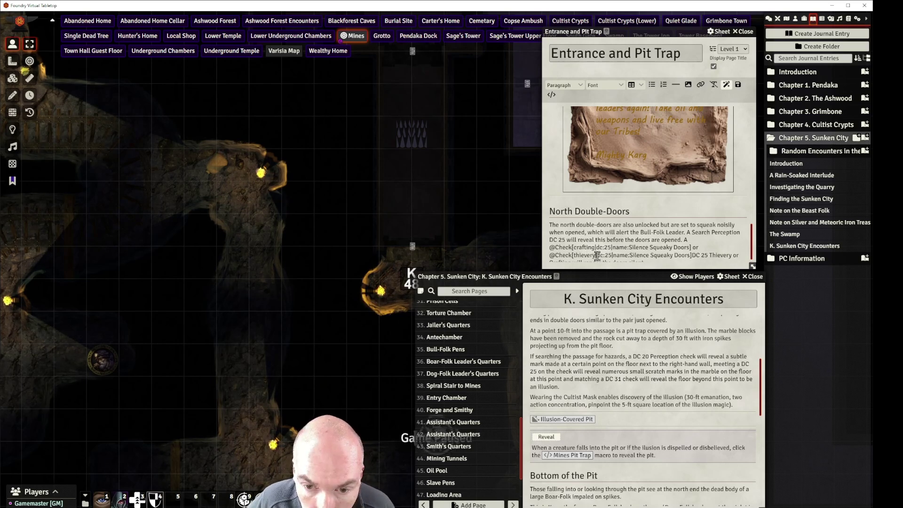
Replace the leftover "DC 25 Thievery or Crafting" with "check", save the page and view its North Double-Doors section in the journal
{"action": "scroll", "coordinate": [640, 241], "scroll_direction": "down", "scroll_amount": 1}
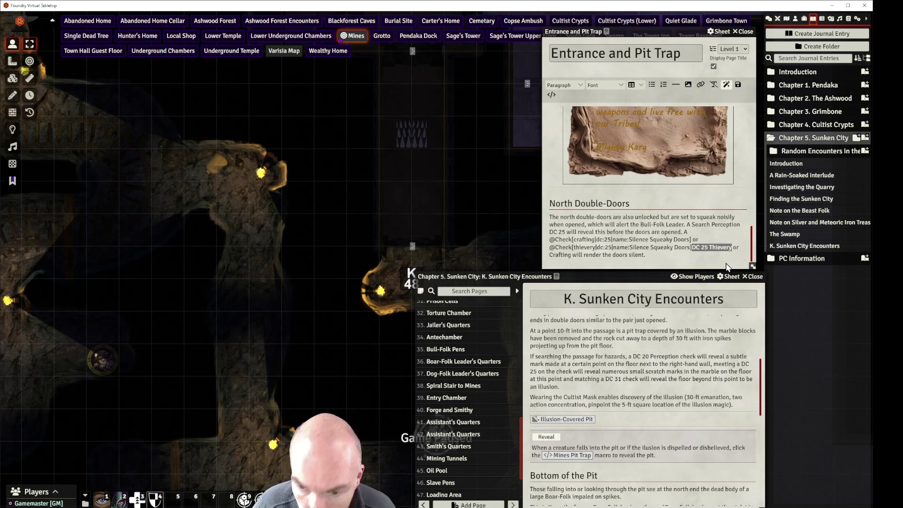
{"action": "key", "text": "BackSpace"}
{"action": "type", "text": "che"}
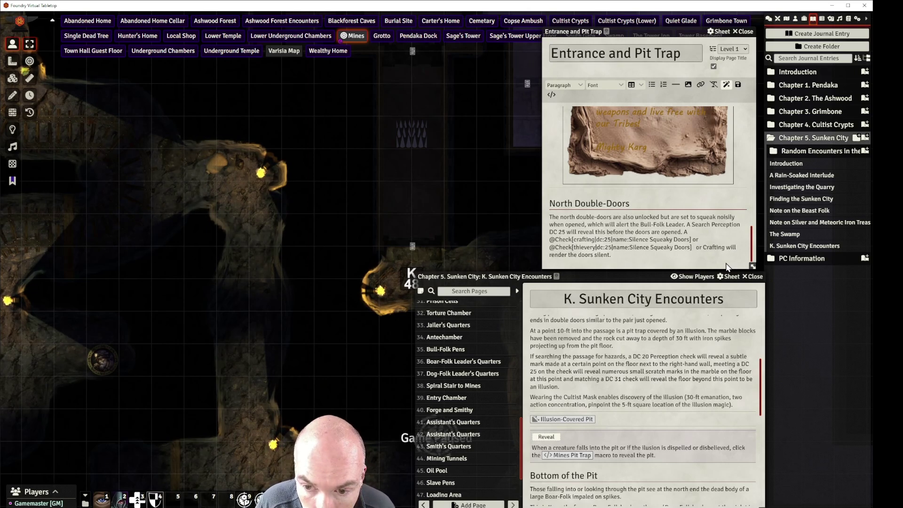
{"action": "key", "text": "Delete"}
{"action": "key", "text": "Delete"}
{"action": "key", "text": "Delete"}
{"action": "key", "text": "Delete"}
{"action": "key", "text": "Delete"}
{"action": "key", "text": "Delete"}
{"action": "key", "text": "Delete"}
{"action": "key", "text": "Delete"}
{"action": "key", "text": "Delete"}
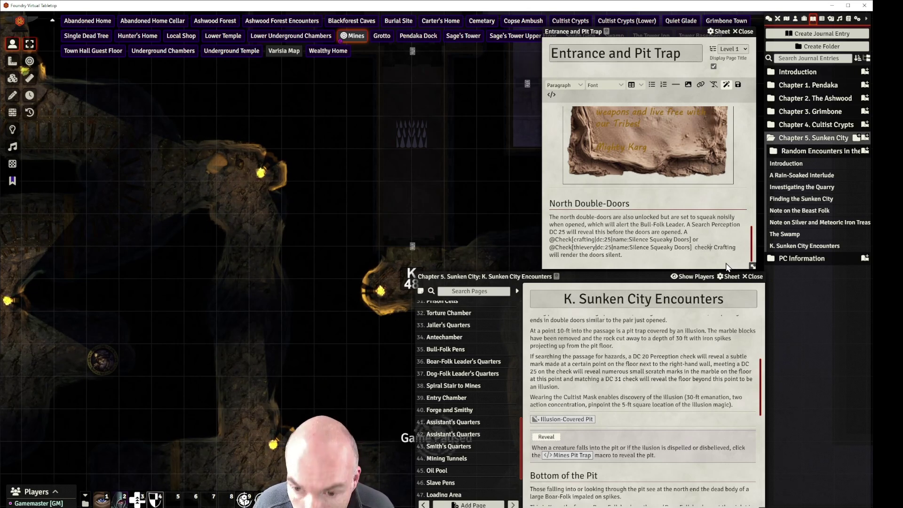
{"action": "key", "text": "Delete"}
{"action": "key", "text": "Delete"}
{"action": "key", "text": "Delete"}
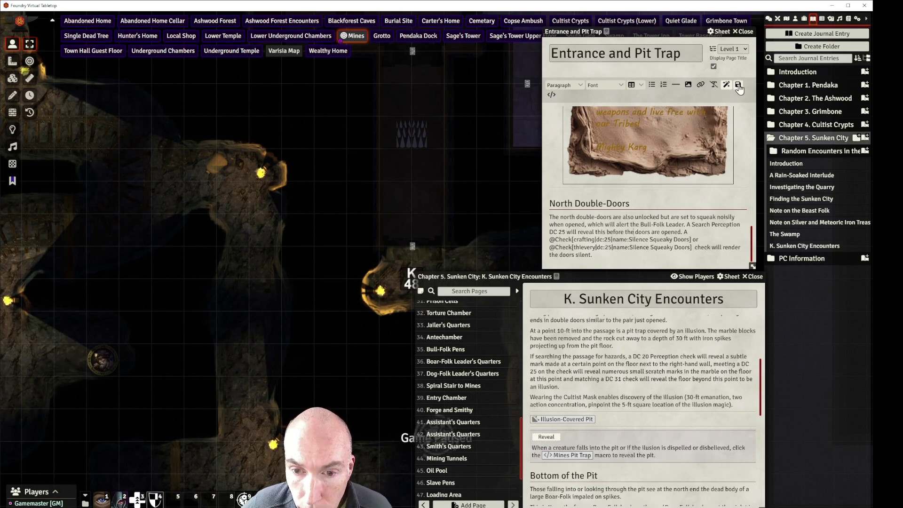
{"action": "scroll", "coordinate": [619, 343], "scroll_direction": "down", "scroll_amount": 10}
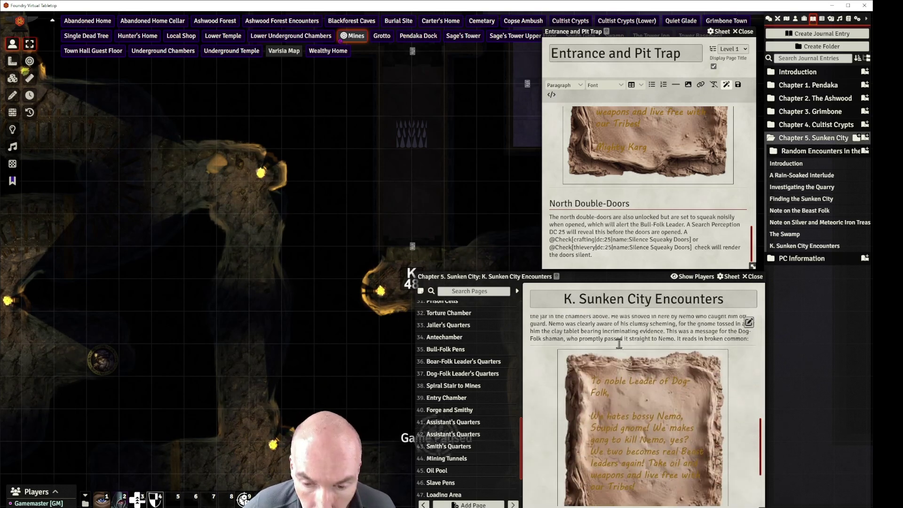
{"action": "scroll", "coordinate": [620, 346], "scroll_direction": "down", "scroll_amount": 4}
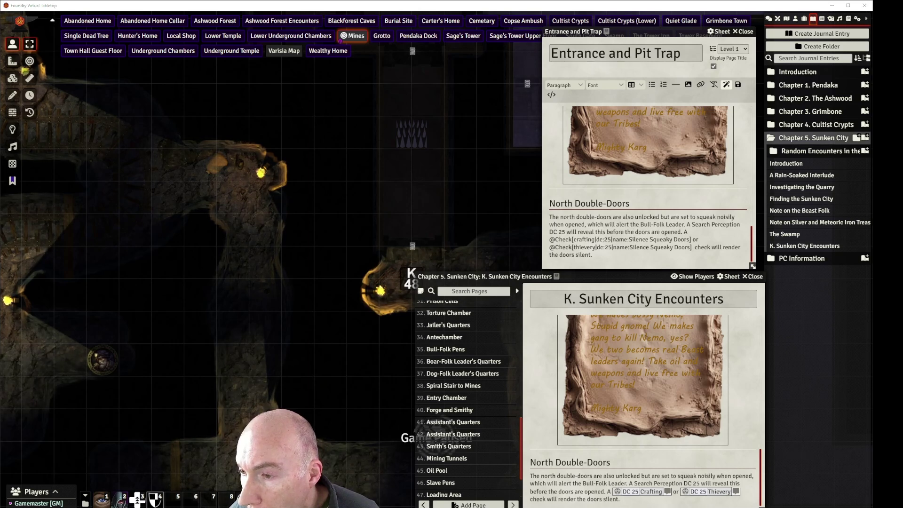
Create a new text page named "Nemo's Antechamber" in the K. Sunken City Encounters journal
{"action": "left_click_drag", "start_coordinate": [611, 278], "coordinate": [611, 276]}
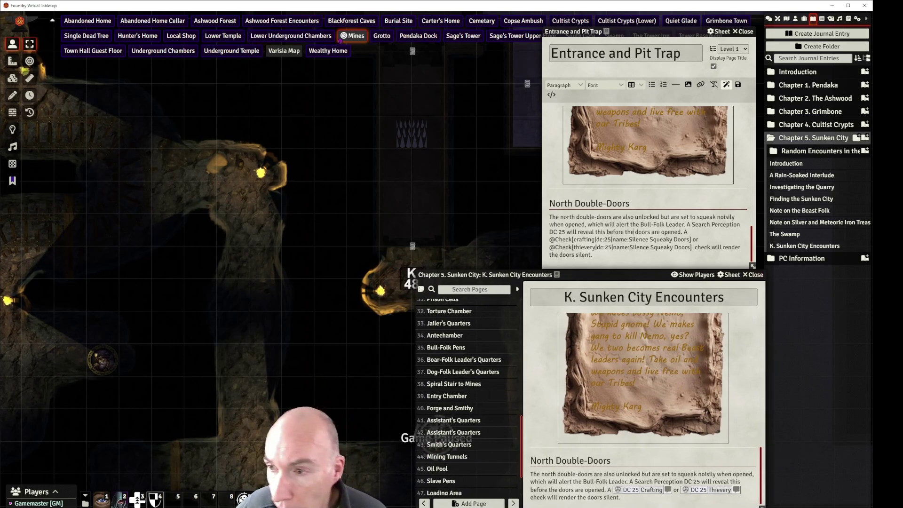
{"action": "left_click", "coordinate": [469, 503]}
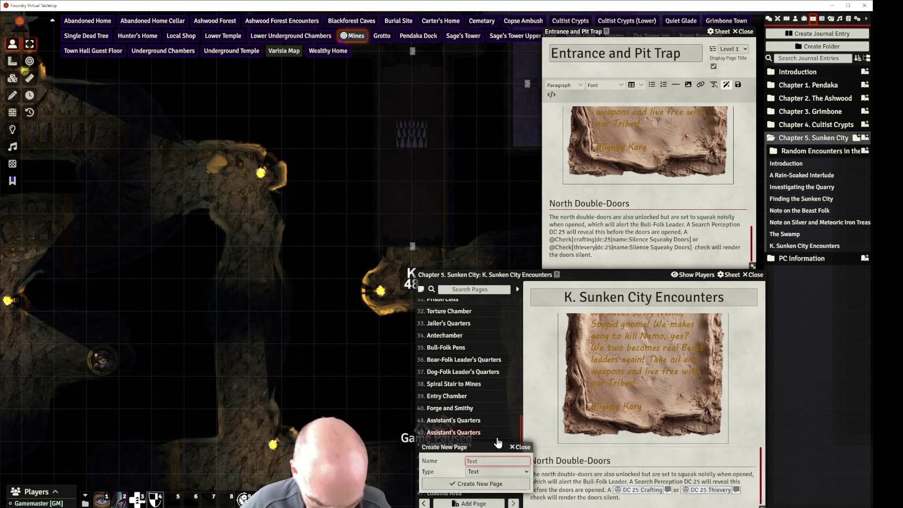
{"action": "type", "text": "Nemo's"}
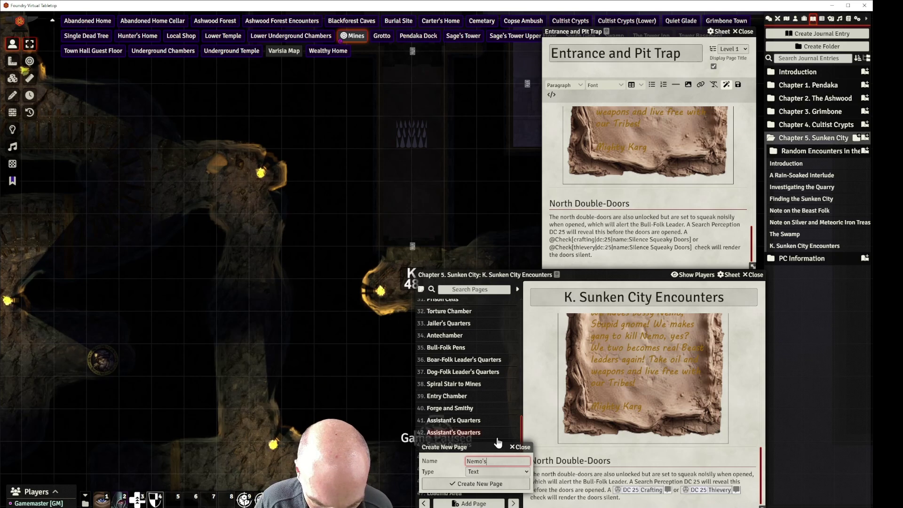
{"action": "type", "text": " A"}
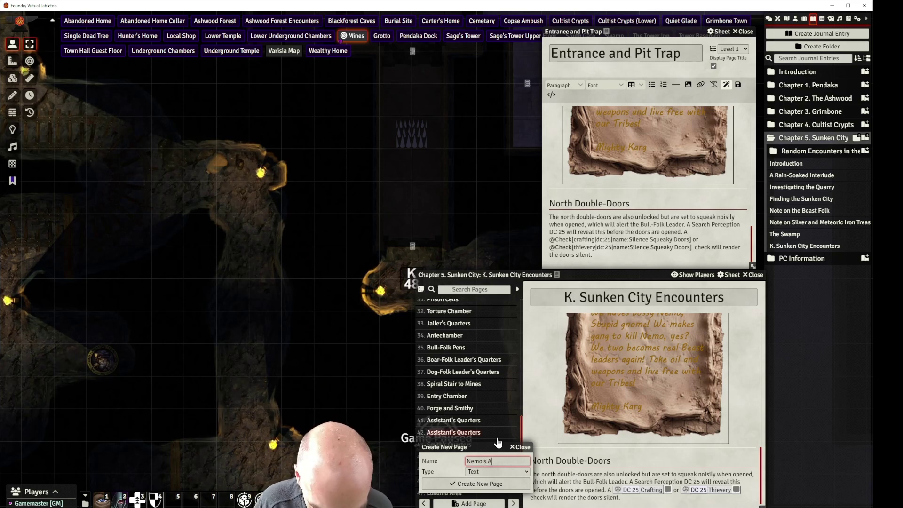
{"action": "type", "text": "ntechamber"}
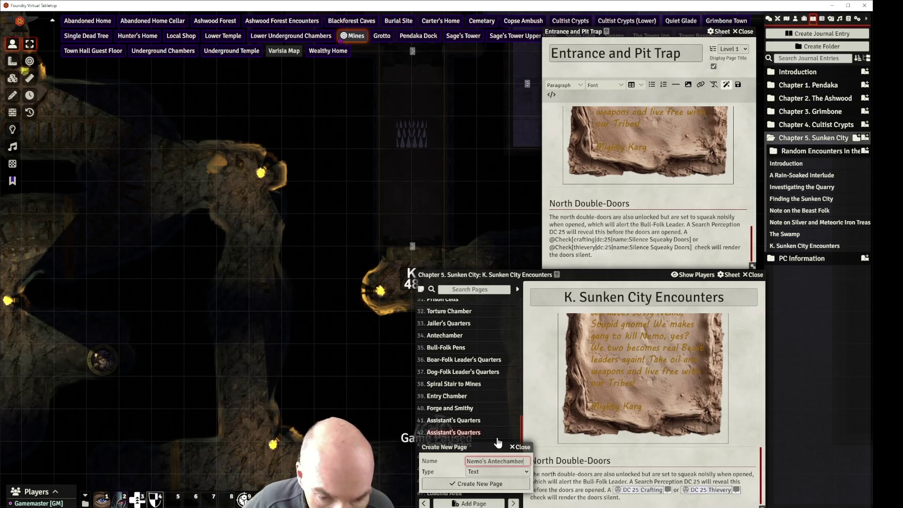
{"action": "key", "text": "Return"}
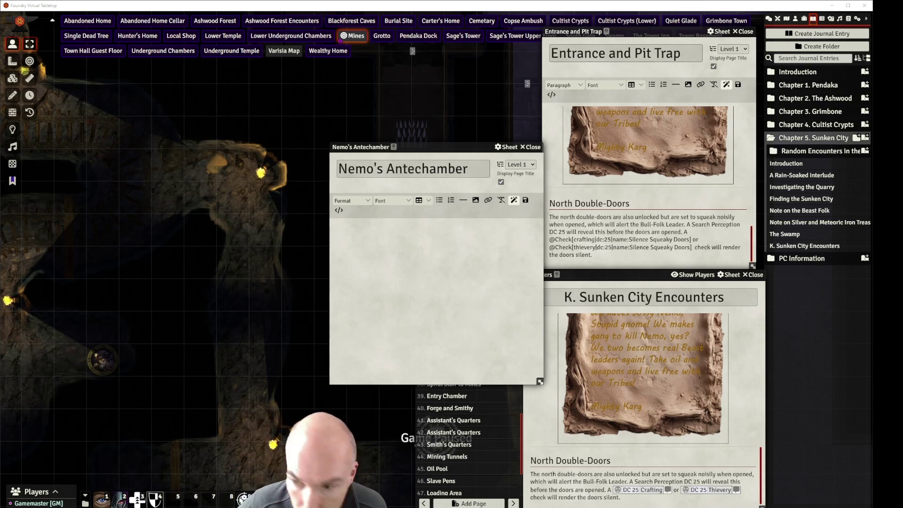
Paste the antechamber description into the new page and insert horizontal rules above and below each green read-aloud passage
{"action": "type", "text": "You see a 40-ft square chamber with the same ancient stone block floor, walls and ceiling. There are double-doors in each of the four walls. In front of the north doors is a small but raised throne-like chair. If noise was made in the passage to the south, read the following: The west doors are thrown wide open and a huge Bull-Folk wielding a giant axe steps purposefully in front of the north doors leading out of the room. He issues a challenge in Ancient Thassilonian, repeated in broken common: \"For the honour of my tribe, I am charged to defend the wizard. To the death!\""}
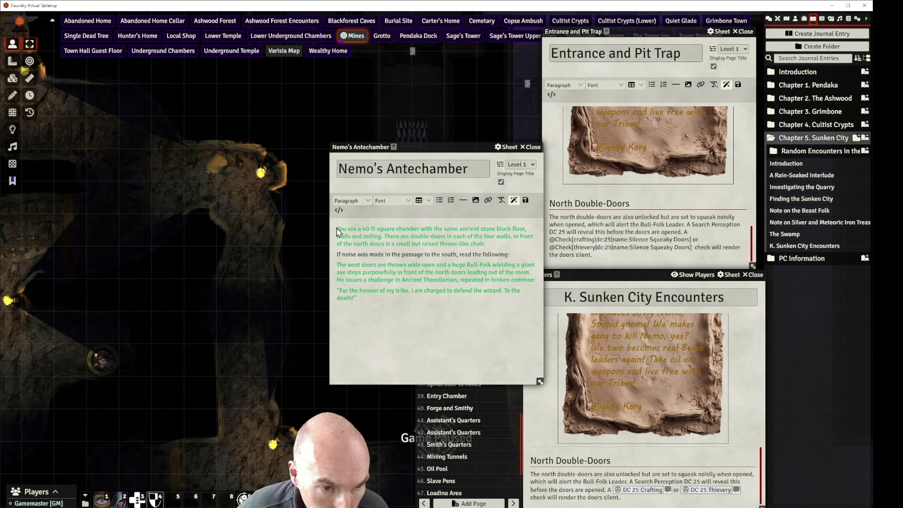
{"action": "left_click", "coordinate": [339, 228]}
{"action": "left_click", "coordinate": [463, 200]}
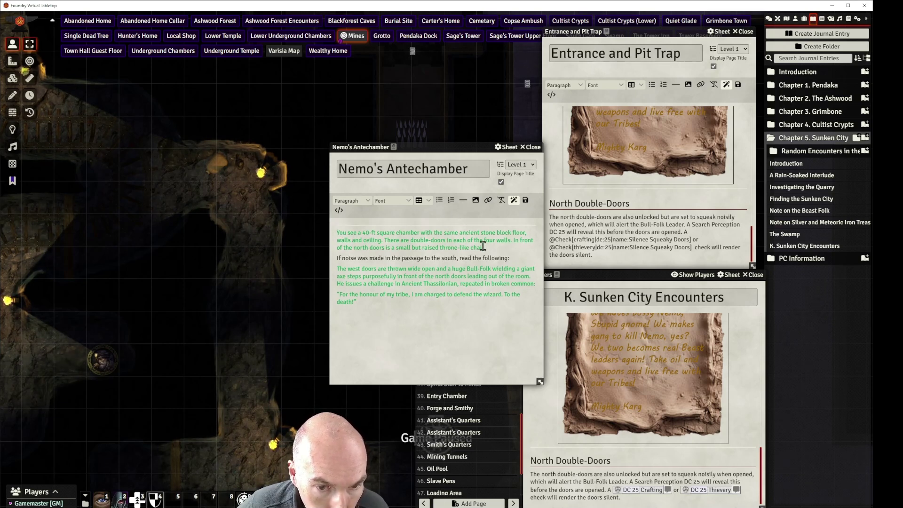
{"action": "left_click", "coordinate": [491, 248]}
{"action": "left_click", "coordinate": [463, 200]}
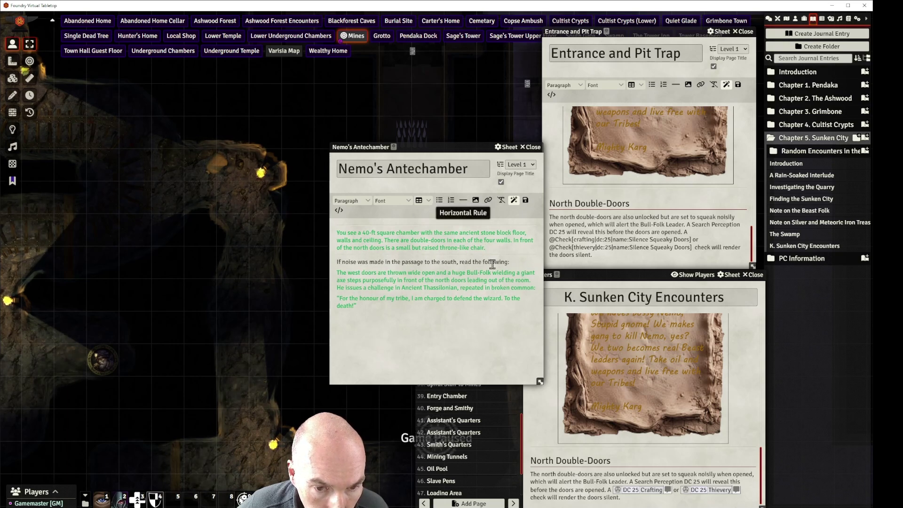
{"action": "left_click", "coordinate": [514, 264]}
{"action": "left_click", "coordinate": [464, 200]}
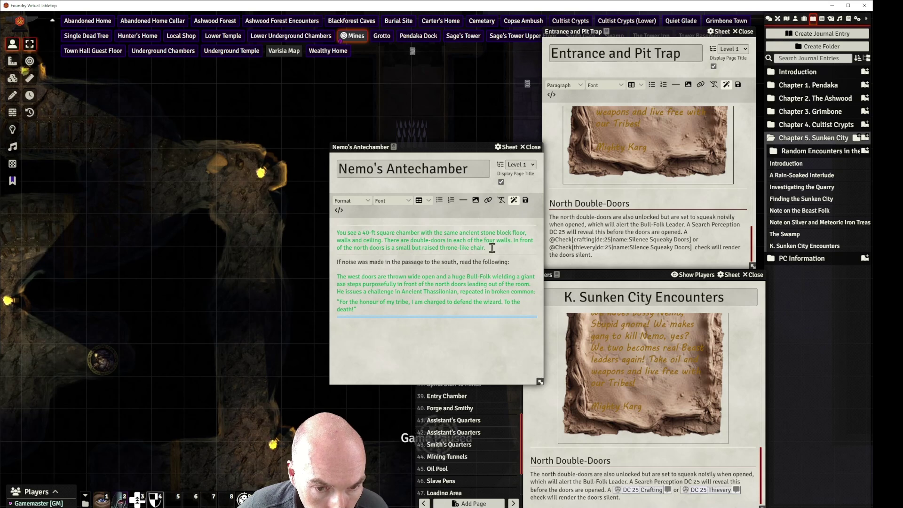
Format the opening read-aloud paragraph, beginning "You see a", as a blockquote
{"action": "left_click_drag", "start_coordinate": [487, 248], "coordinate": [338, 232]}
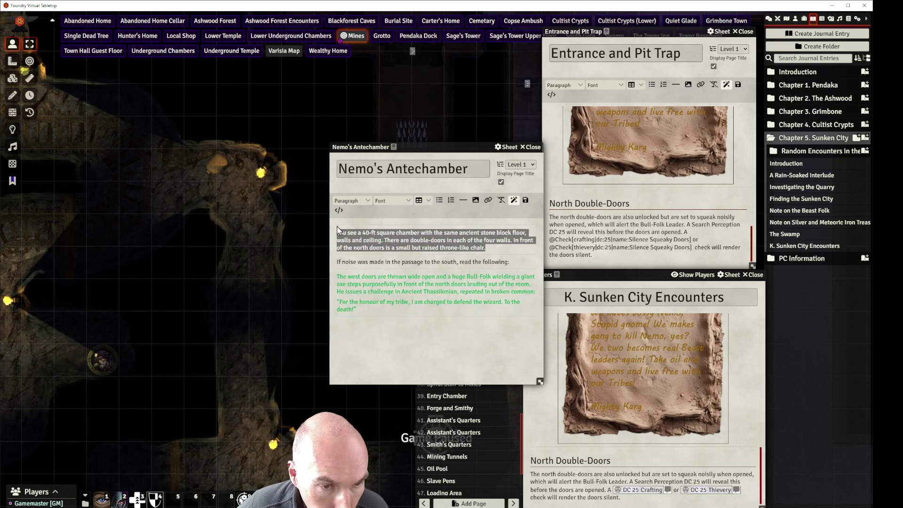
{"action": "left_click", "coordinate": [352, 201]}
{"action": "mouse_move", "coordinate": [352, 219]}
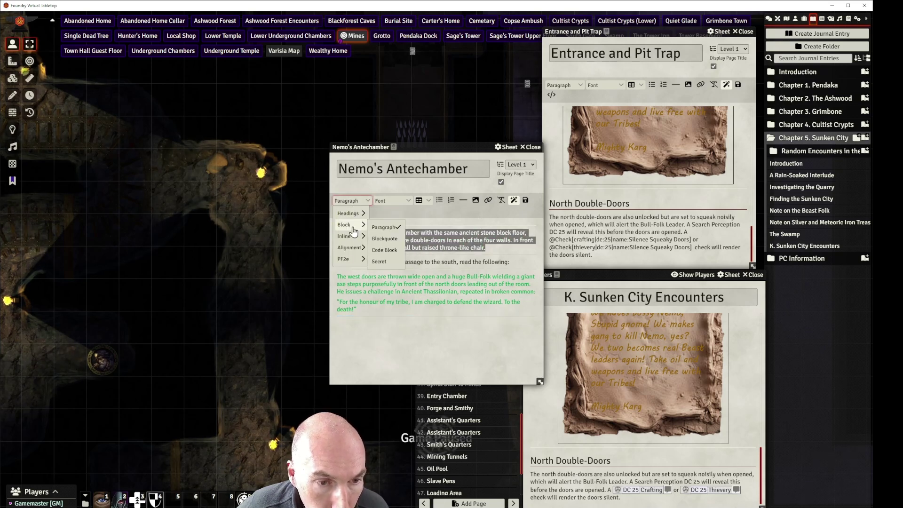
{"action": "left_click", "coordinate": [385, 239]}
{"action": "left_click", "coordinate": [416, 276]}
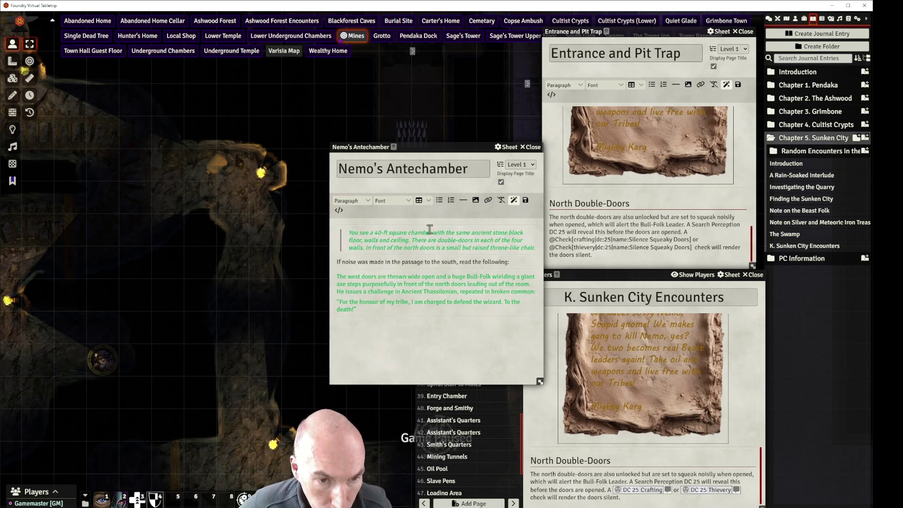
Move the page editor clear of the antechamber on the map and change the chamber's size in the description to 20-ft square
{"action": "left_click_drag", "start_coordinate": [462, 148], "coordinate": [632, 130]}
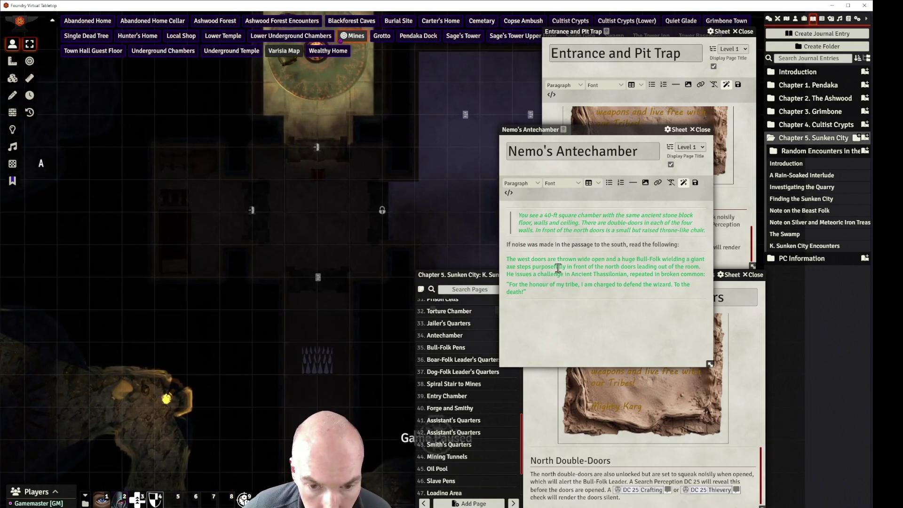
{"action": "left_click", "coordinate": [548, 215]}
{"action": "key", "text": "BackSpace"}
{"action": "type", "text": "2"}
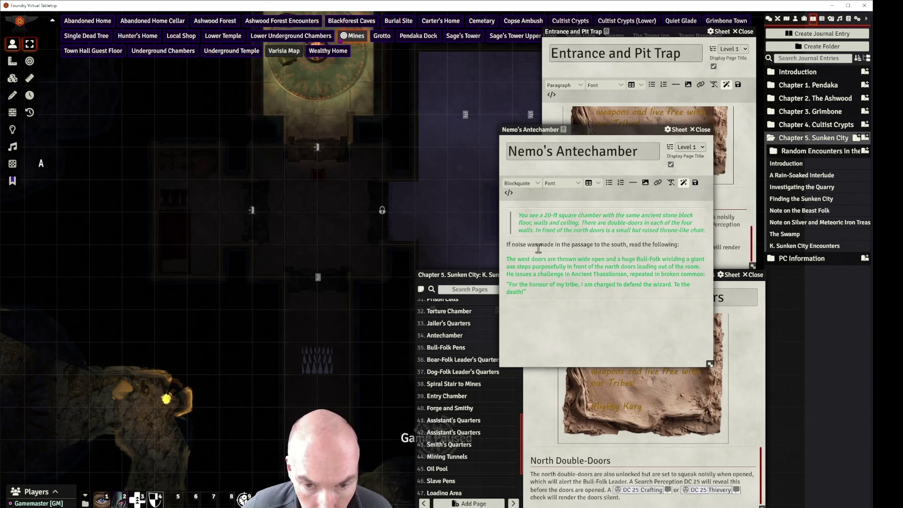
Insert "or if the doors squeaked open," before "read the following" in the noise paragraph
{"action": "left_click", "coordinate": [631, 244]}
{"action": "type", "text": "or "}
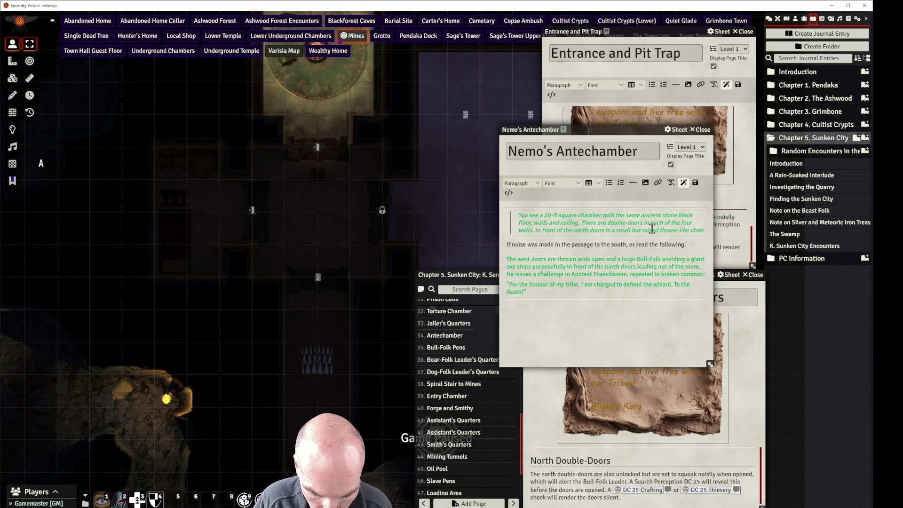
{"action": "type", "text": "if teh door"}
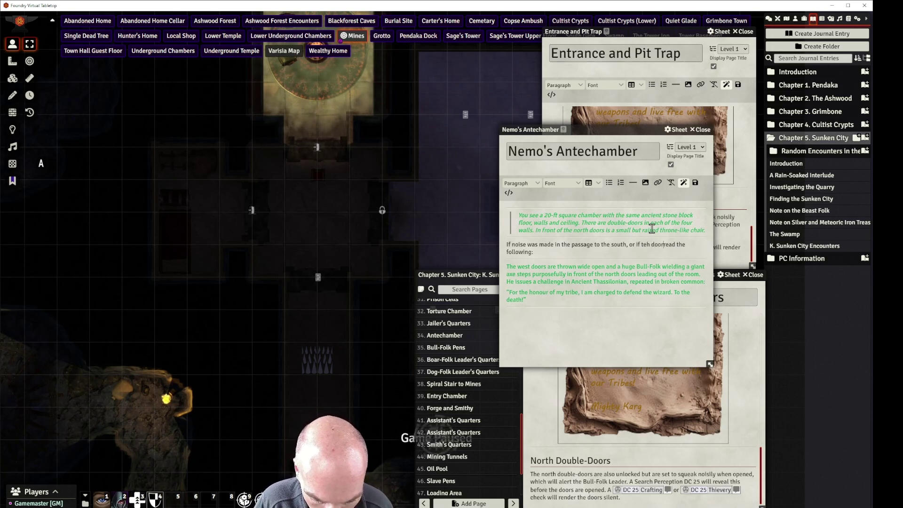
{"action": "type", "text": "s sq"}
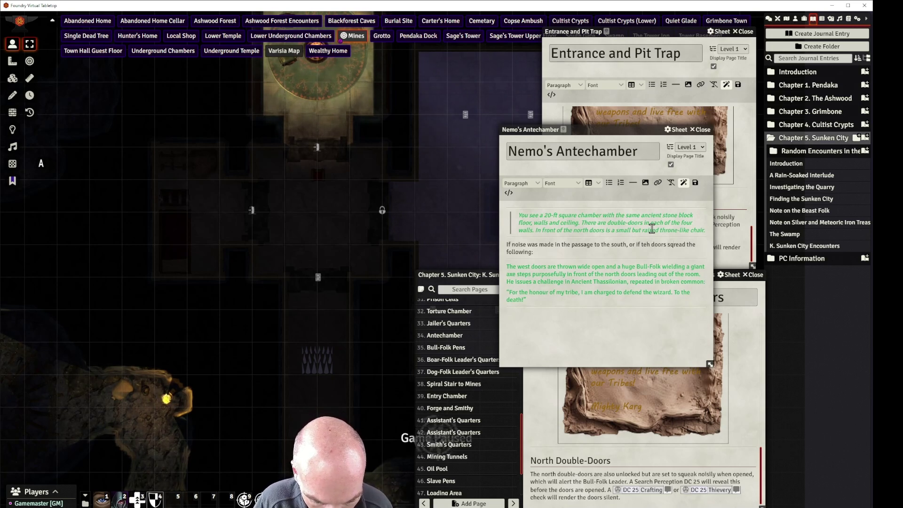
{"action": "type", "text": "ueaked open"}
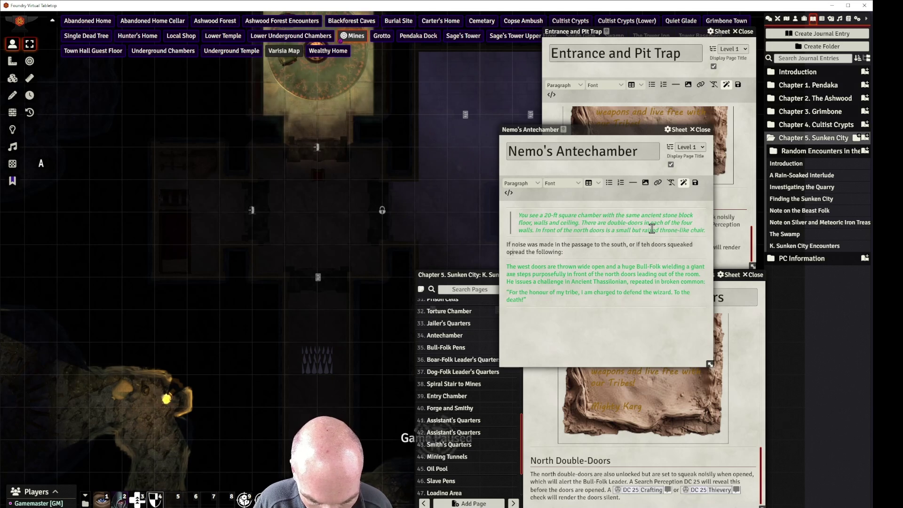
{"action": "type", "text": ","}
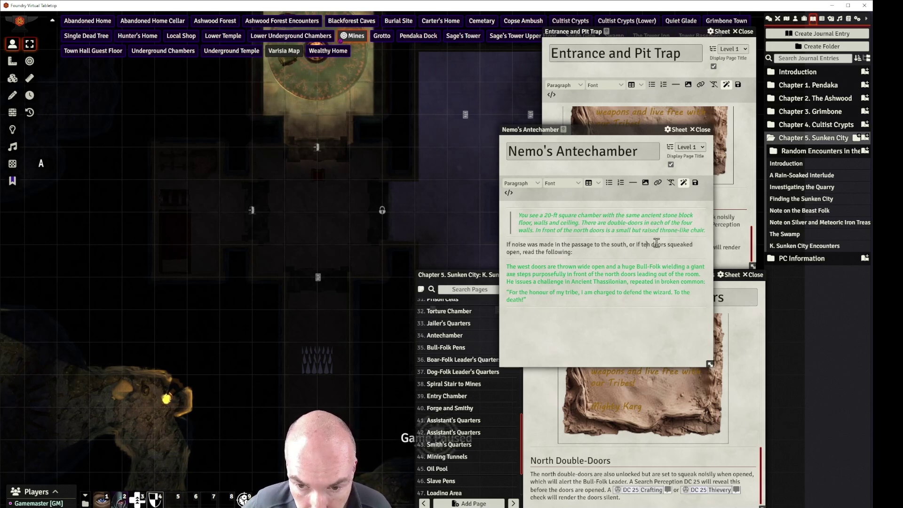
{"action": "key", "text": "BackSpace"}
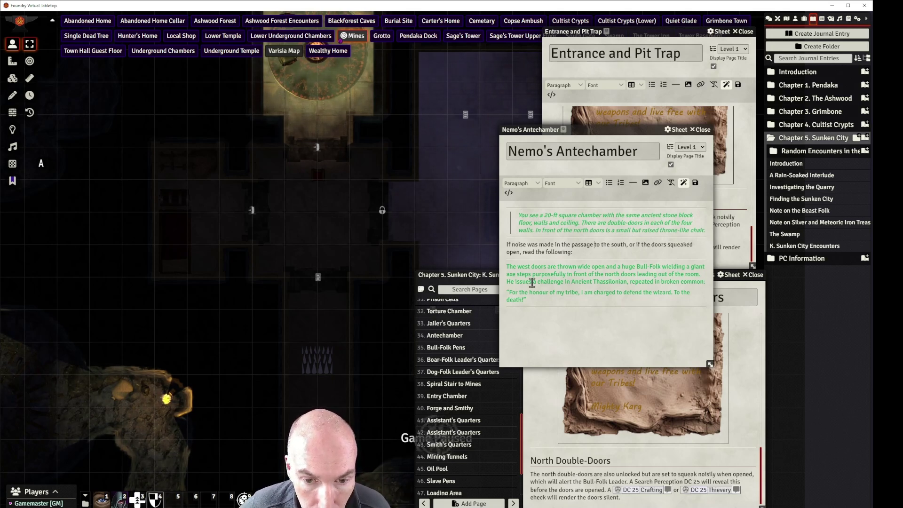
Format the Bull-Folk entrance paragraph and its spoken challenge as a blockquote
{"action": "left_click_drag", "start_coordinate": [535, 301], "coordinate": [501, 269]}
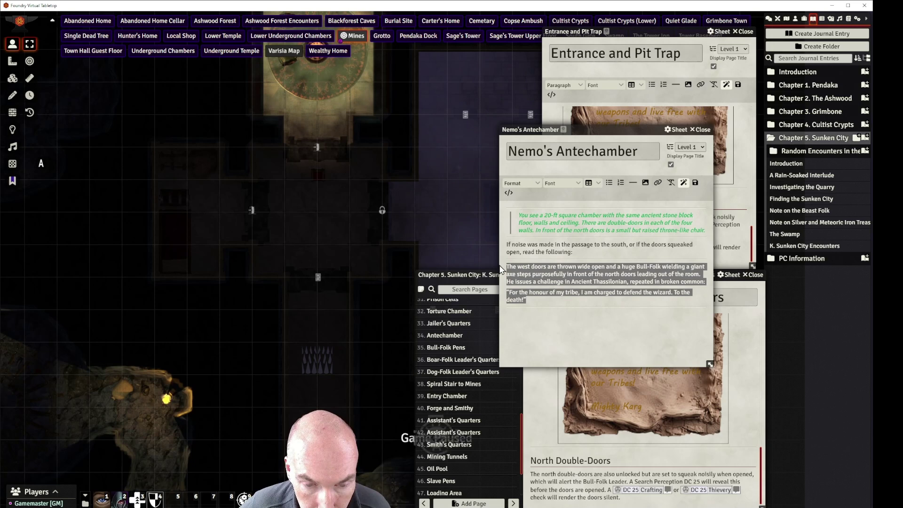
{"action": "left_click", "coordinate": [520, 183]}
{"action": "mouse_move", "coordinate": [518, 207]}
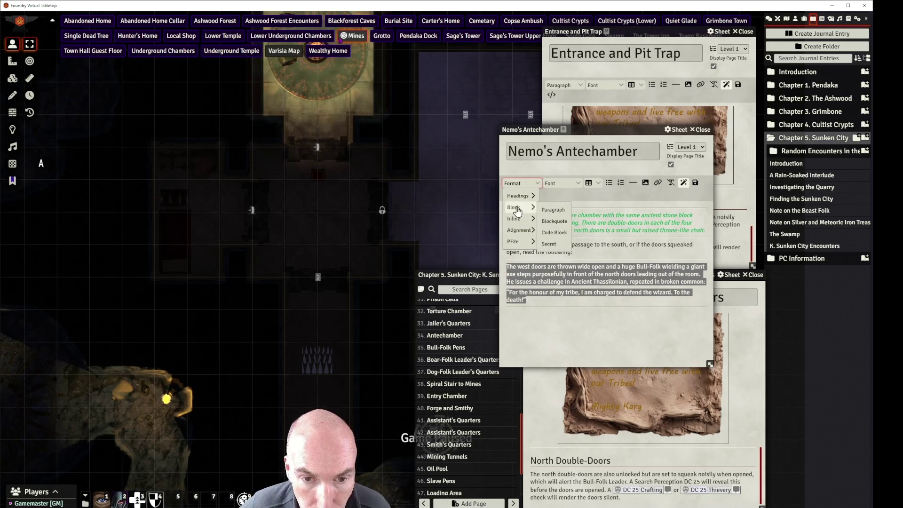
{"action": "left_click", "coordinate": [555, 221]}
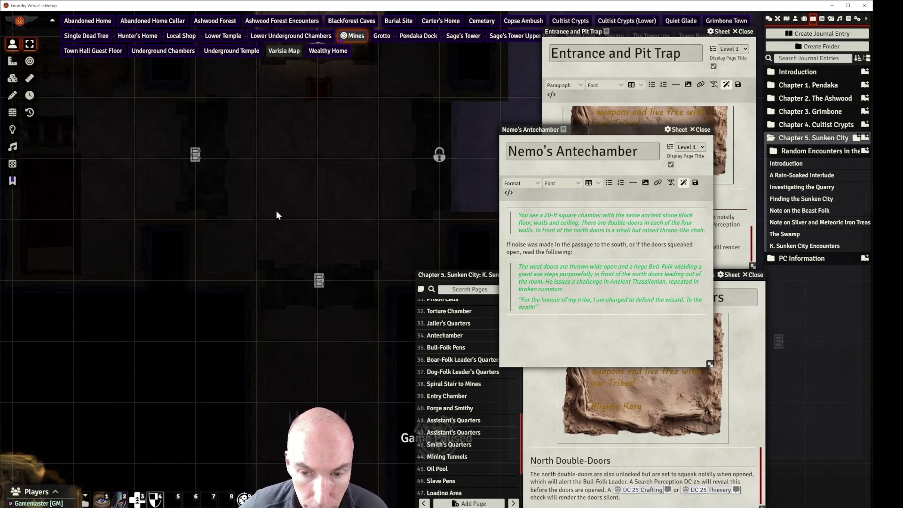
Examine the antechamber, its doors, the circular chamber to the north and the large room to the east on the Mines map
{"action": "left_click_drag", "start_coordinate": [312, 165], "coordinate": [264, 242]}
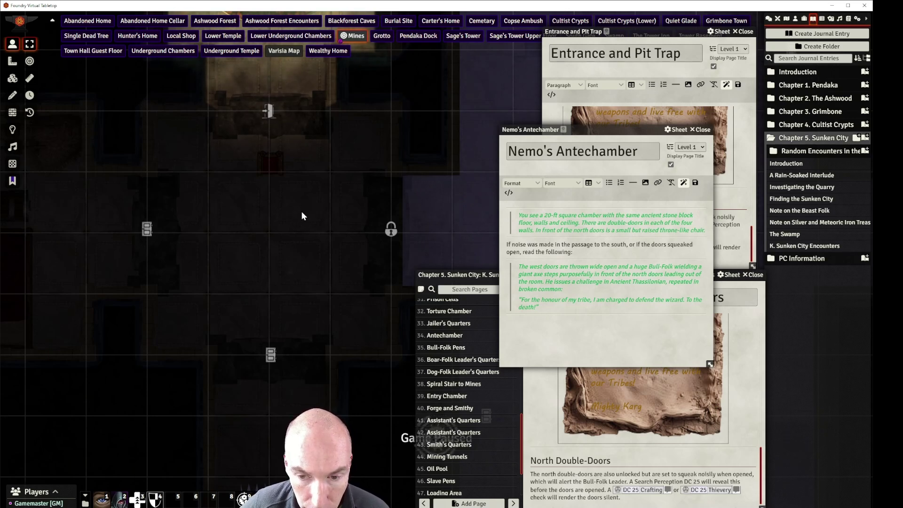
{"action": "left_click_drag", "start_coordinate": [301, 217], "coordinate": [313, 174]}
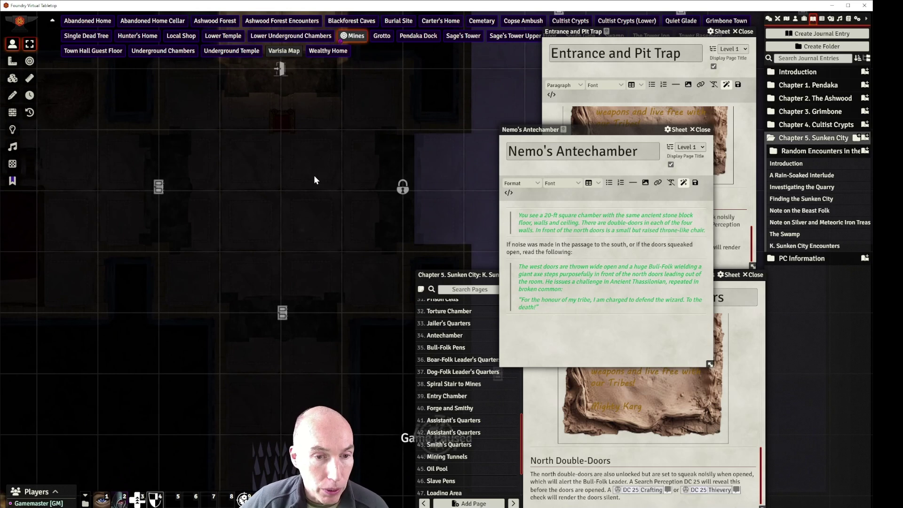
{"action": "scroll", "coordinate": [314, 175], "scroll_direction": "down", "scroll_amount": 3}
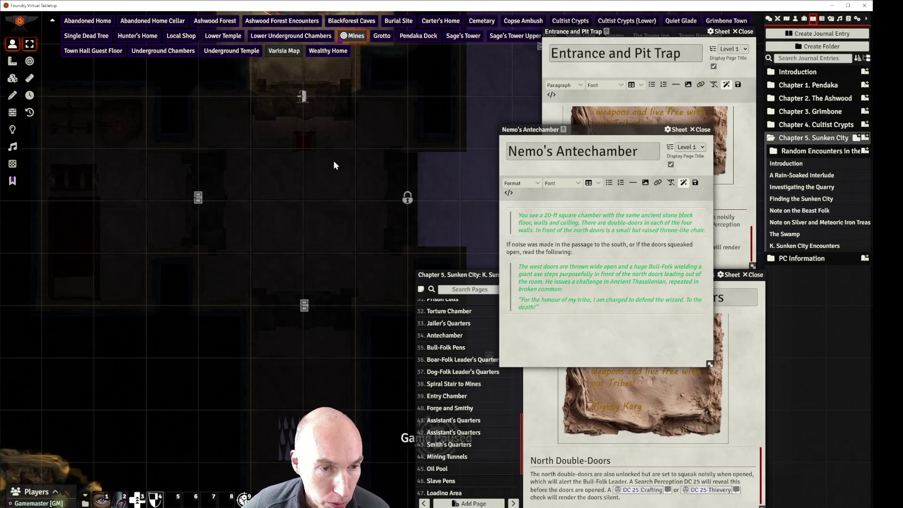
{"action": "left_click_drag", "start_coordinate": [334, 165], "coordinate": [316, 369]}
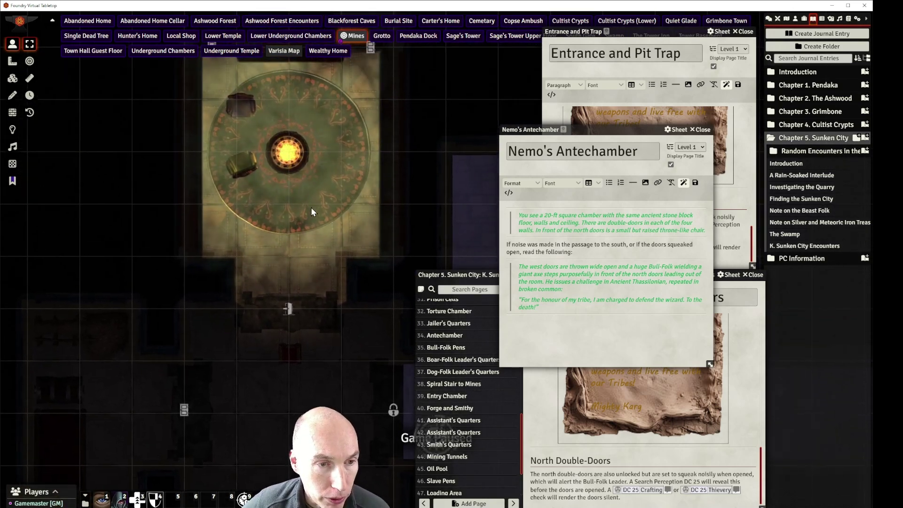
{"action": "left_click_drag", "start_coordinate": [311, 207], "coordinate": [297, 301]}
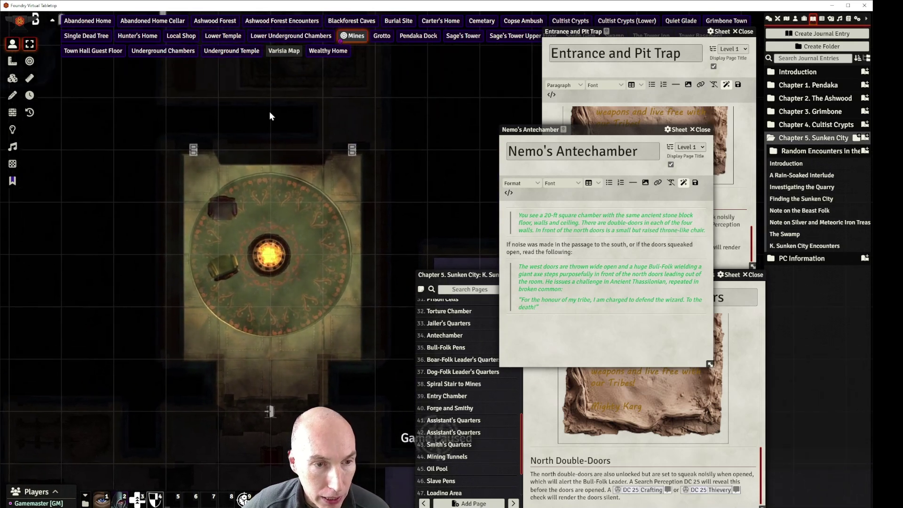
{"action": "left_click_drag", "start_coordinate": [312, 382], "coordinate": [210, 168]}
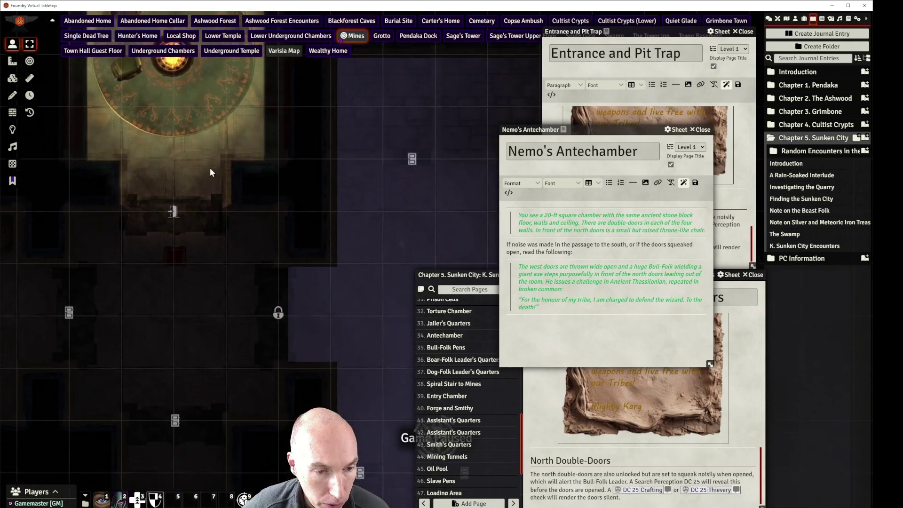
{"action": "left_click_drag", "start_coordinate": [215, 260], "coordinate": [7, 196]}
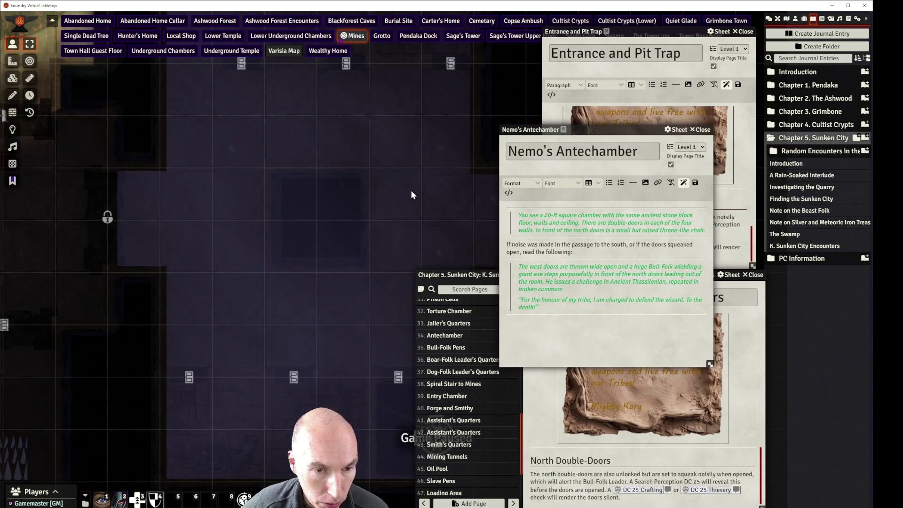
{"action": "left_click_drag", "start_coordinate": [188, 196], "coordinate": [380, 274]}
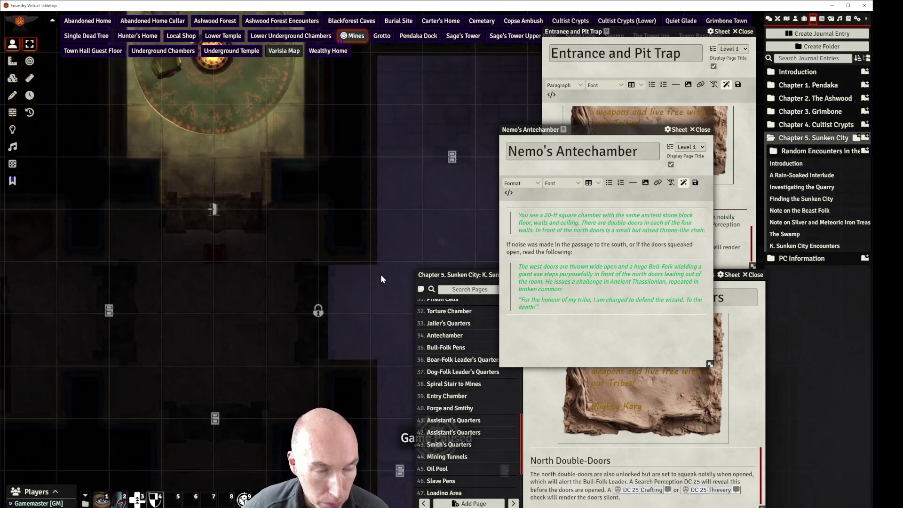